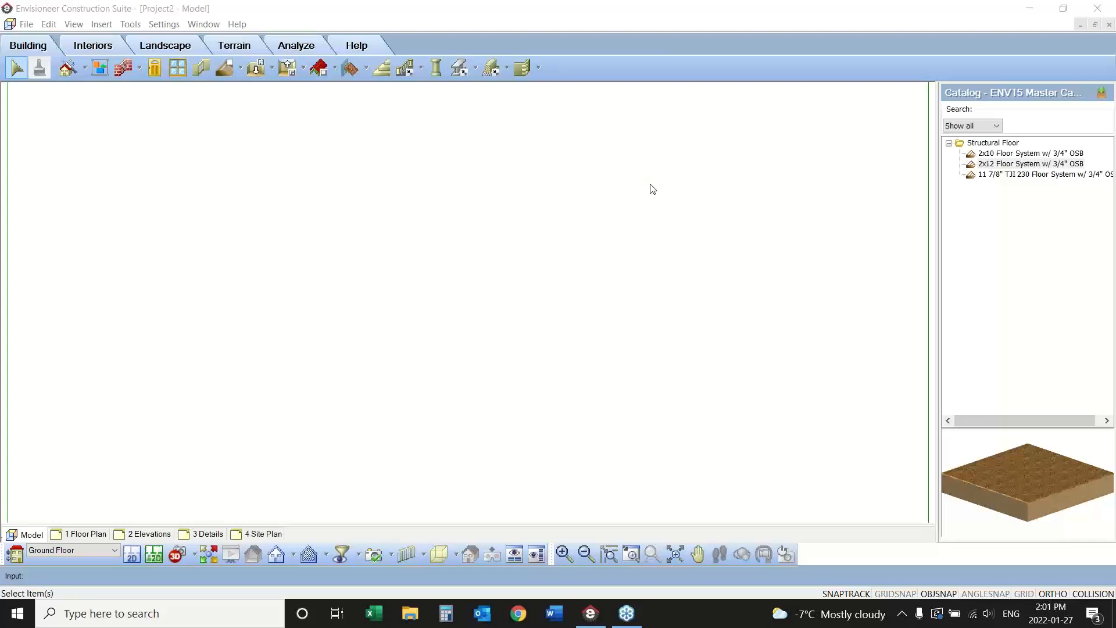
- Start a PDF import and load Presentation Plan for Estimates.pdf from the Desktop folder
left_click(26, 25)
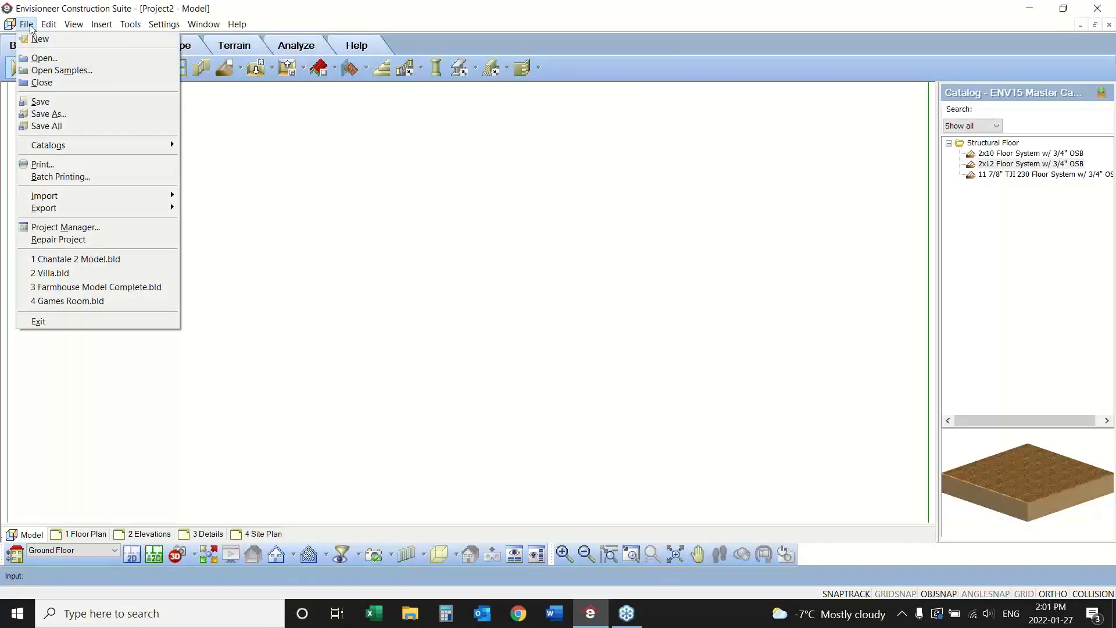
mouse_move(97, 198)
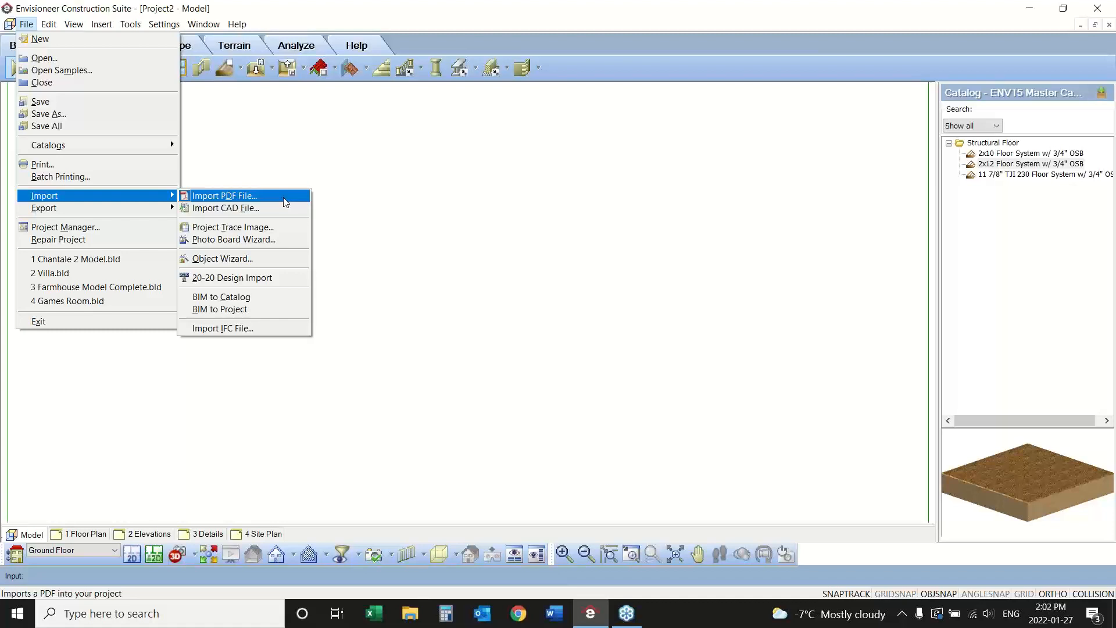
left_click(285, 202)
left_click(277, 204)
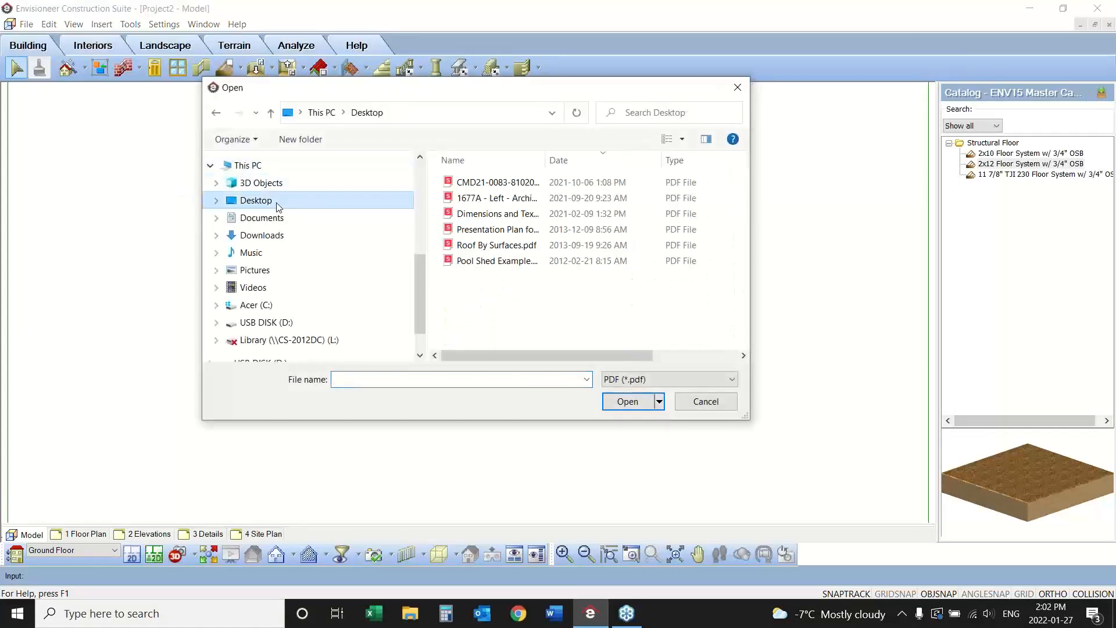
left_click(512, 230)
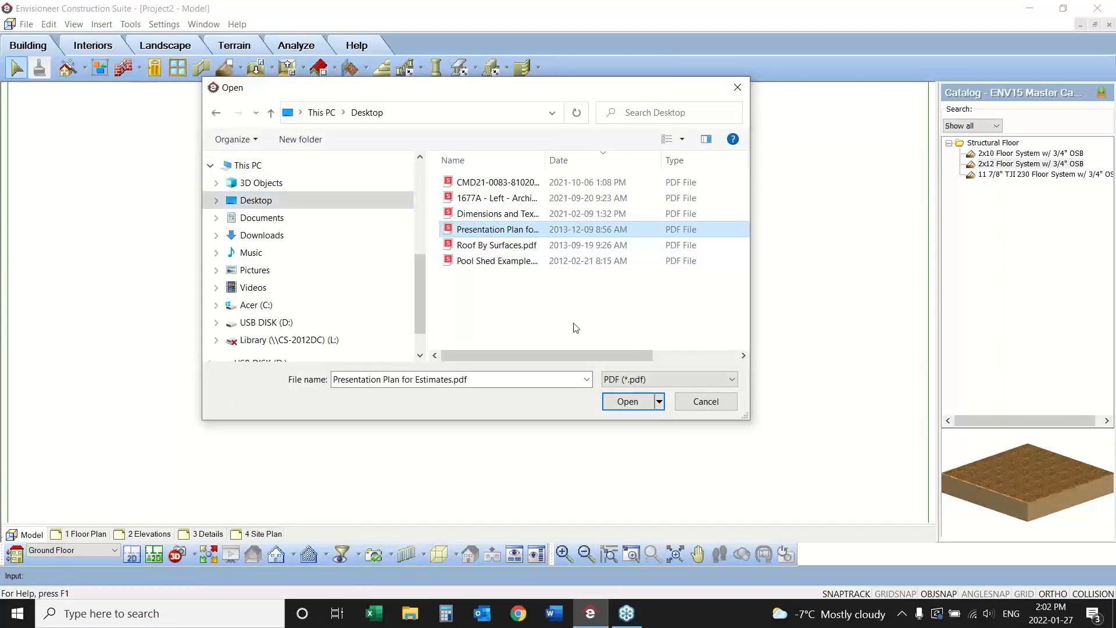
left_click(628, 403)
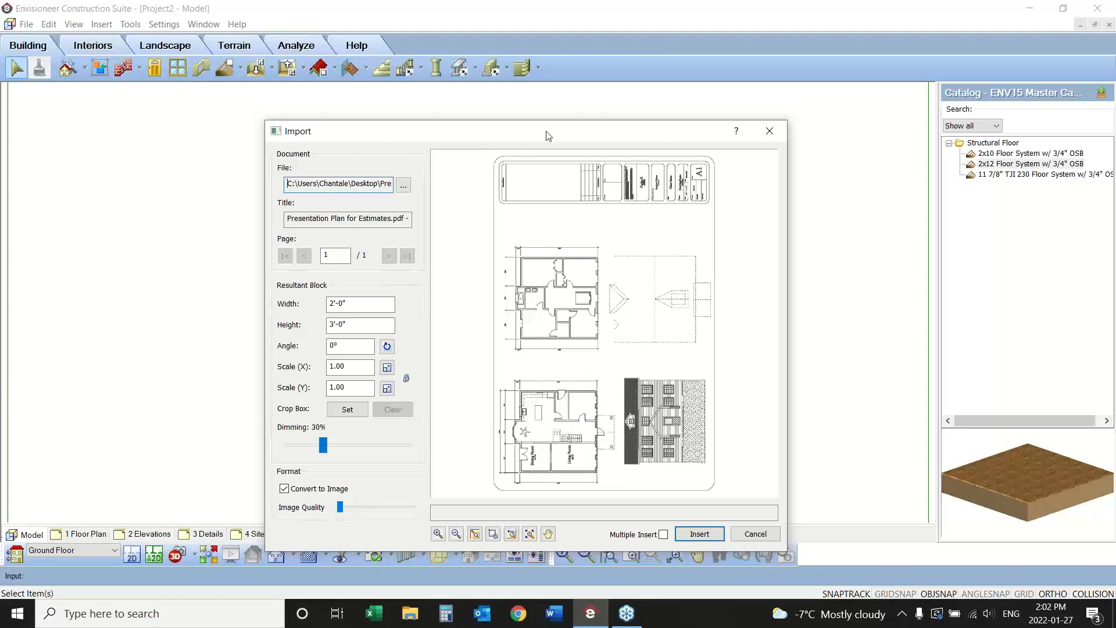
left_click_drag(548, 137, 540, 99)
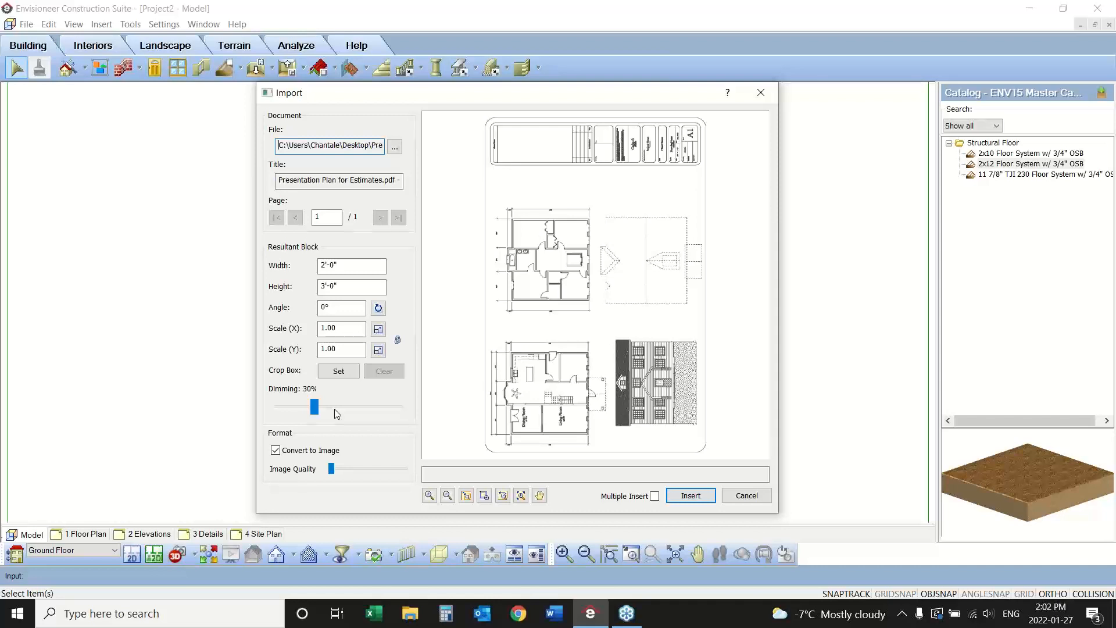
- Examine the line quality at a wall corner of the ground floor plan in the image-converted preview
left_click(484, 496)
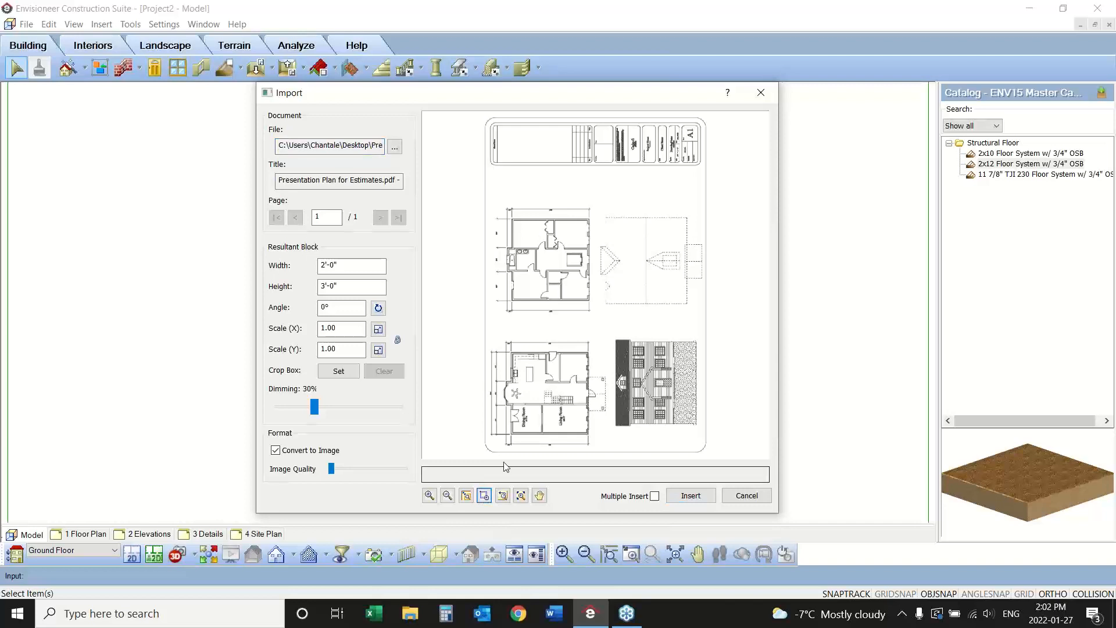
left_click(515, 428)
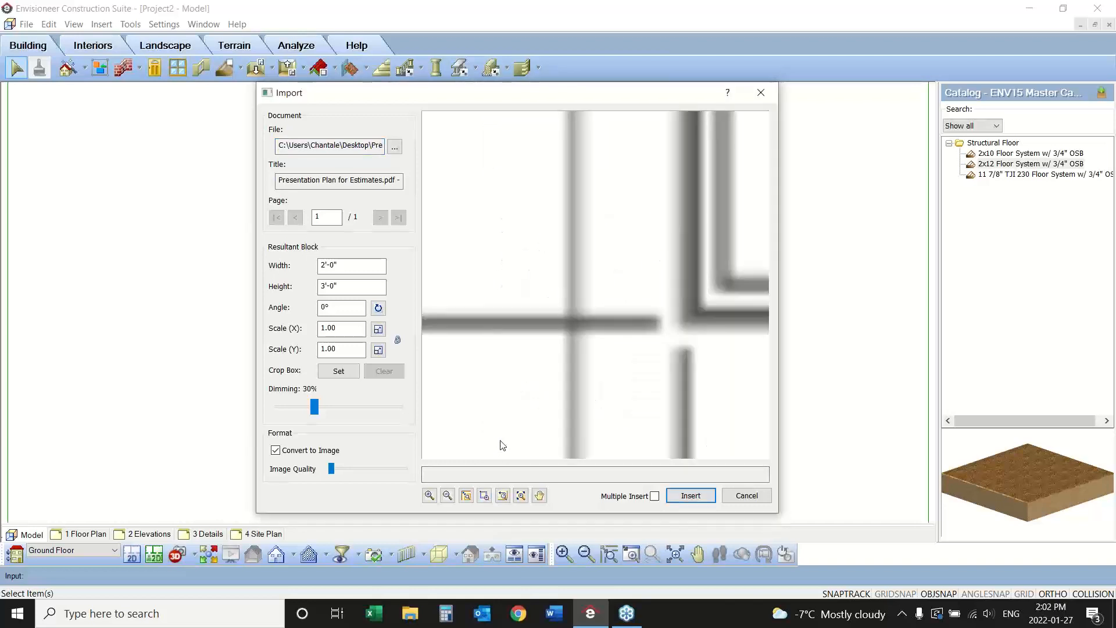
left_click(486, 496)
left_click_drag(594, 312, 552, 348)
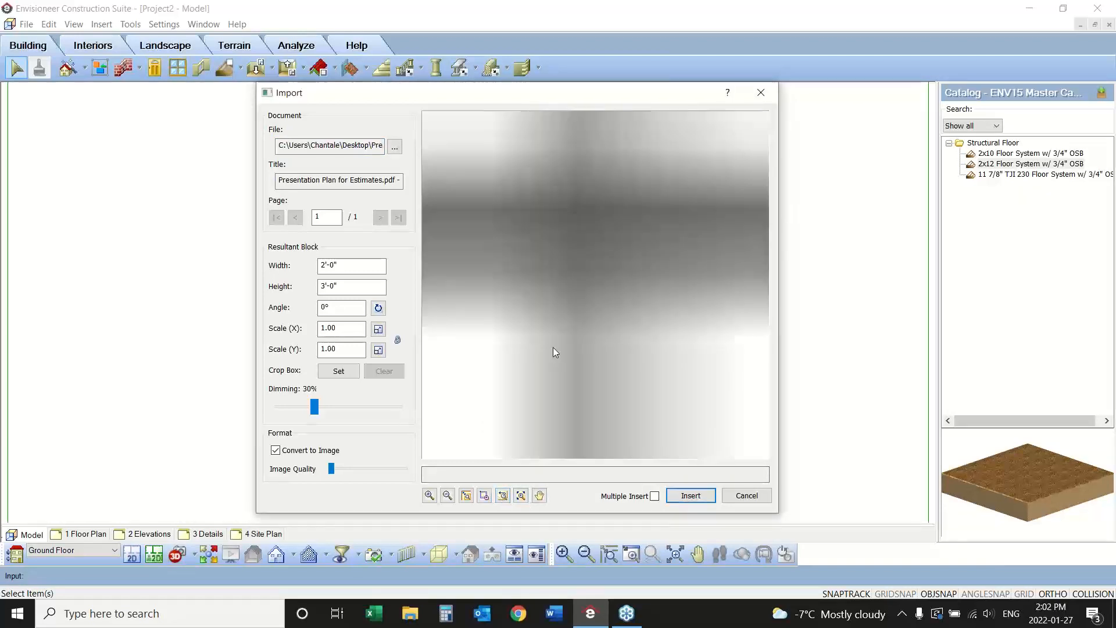
left_click(502, 496)
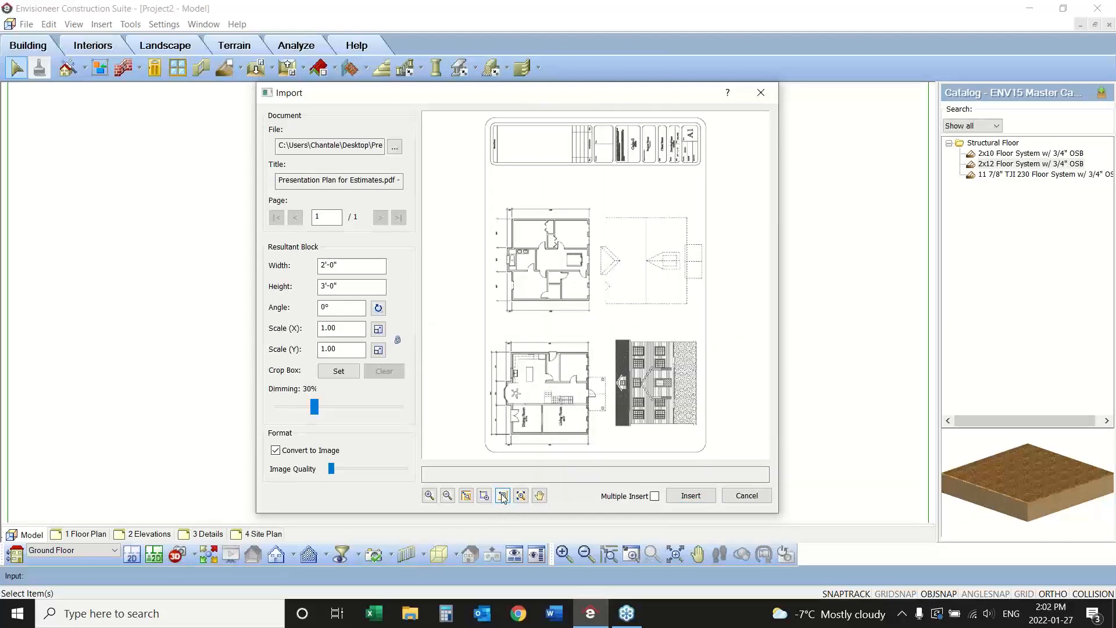
- Turn off image conversion for the PDF and check the same wall corner's linework up close
left_click(358, 448)
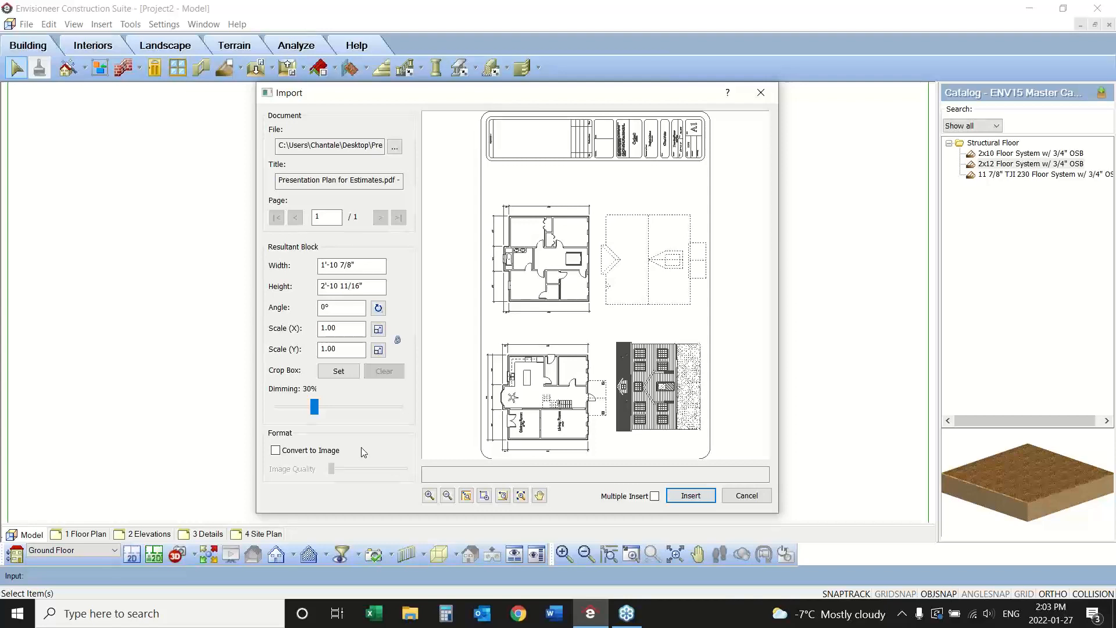
left_click(485, 495)
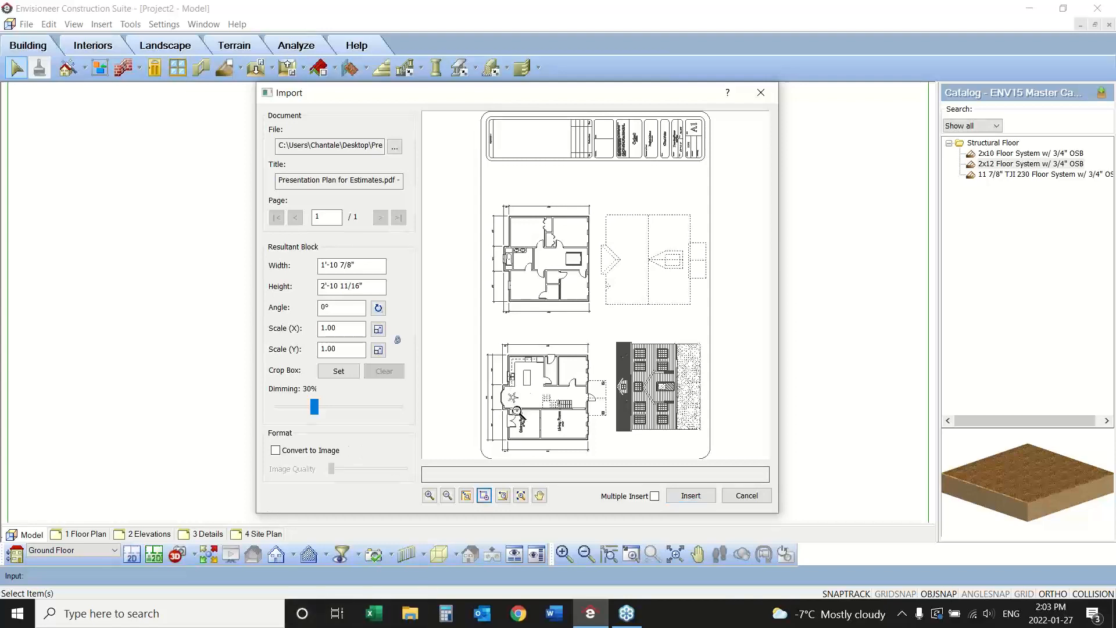
left_click(505, 449)
left_click(485, 496)
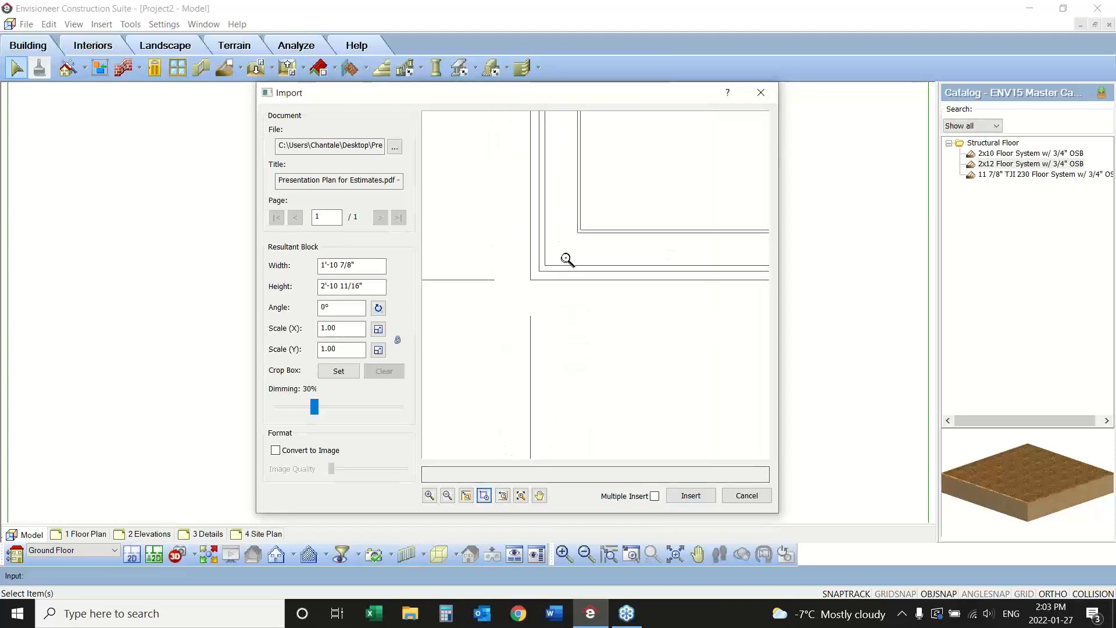
left_click_drag(567, 259, 521, 294)
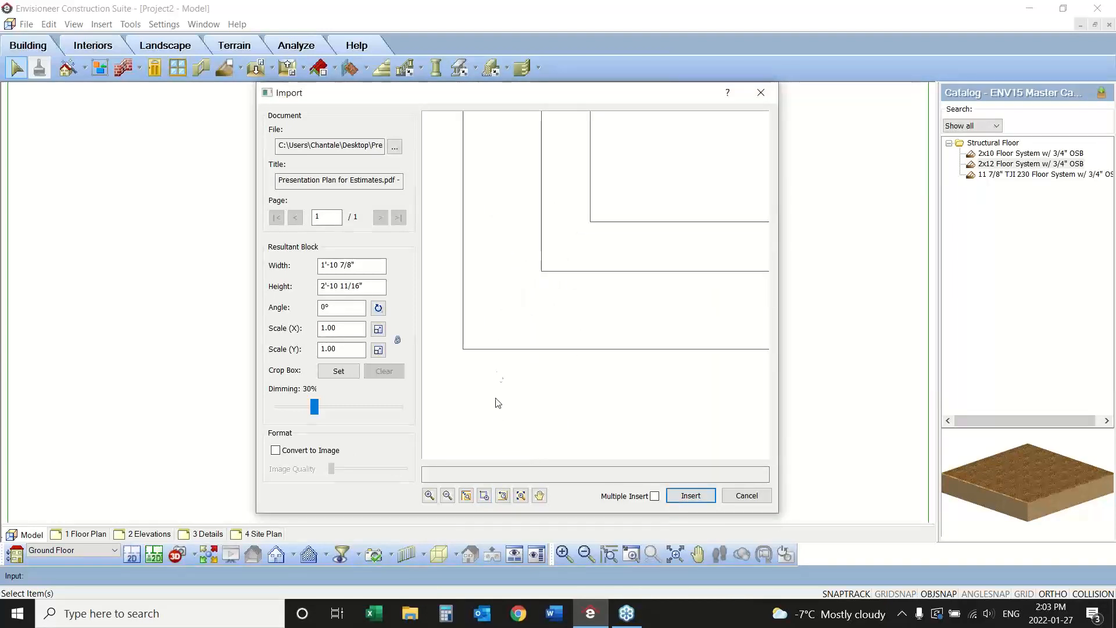
left_click(520, 497)
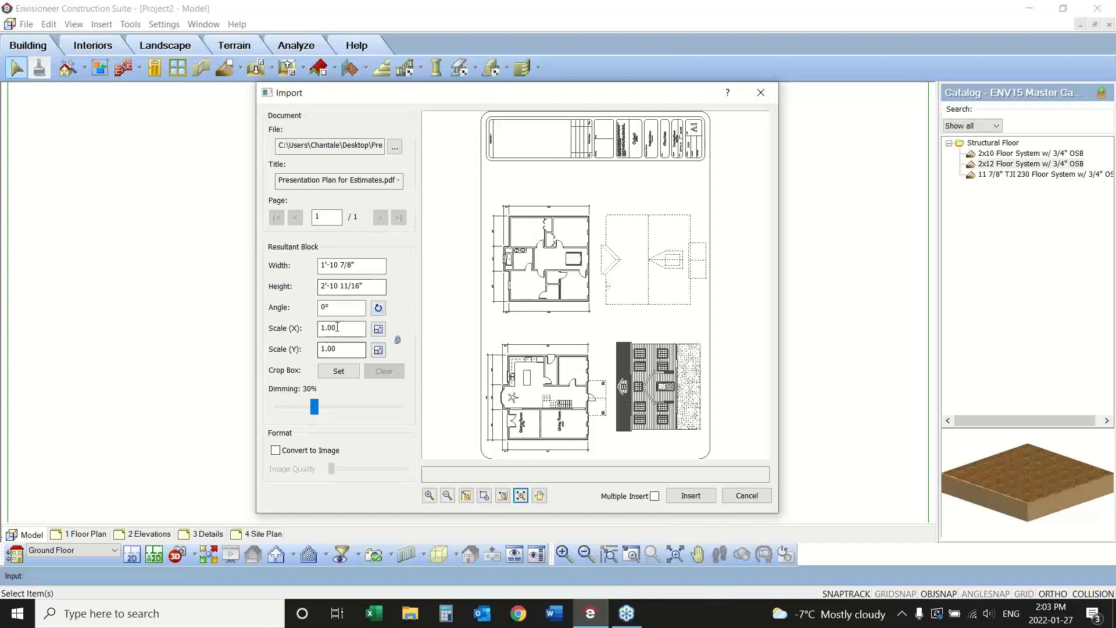
- Set the imported PDF's rotation angle to 270°
left_click(334, 309)
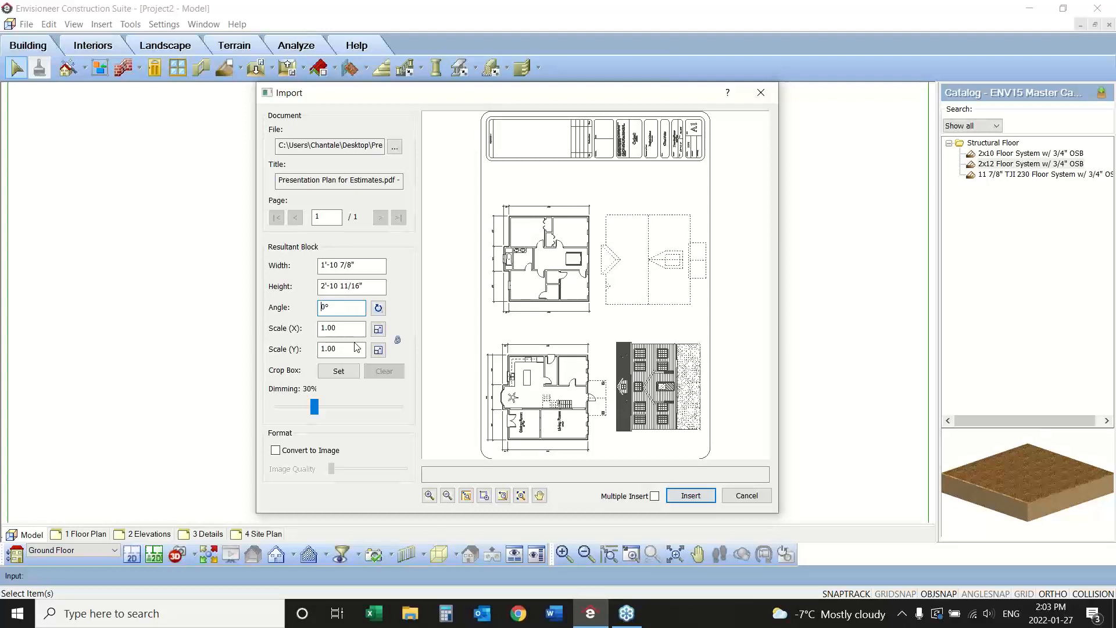
type("27")
left_click(343, 331)
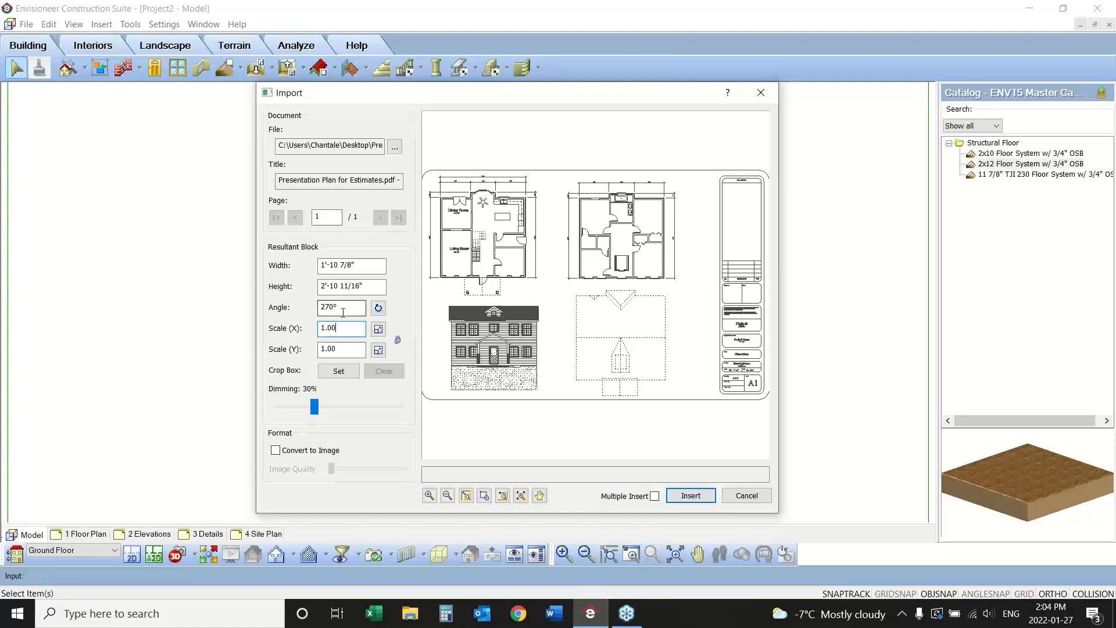
left_click_drag(342, 309, 320, 303)
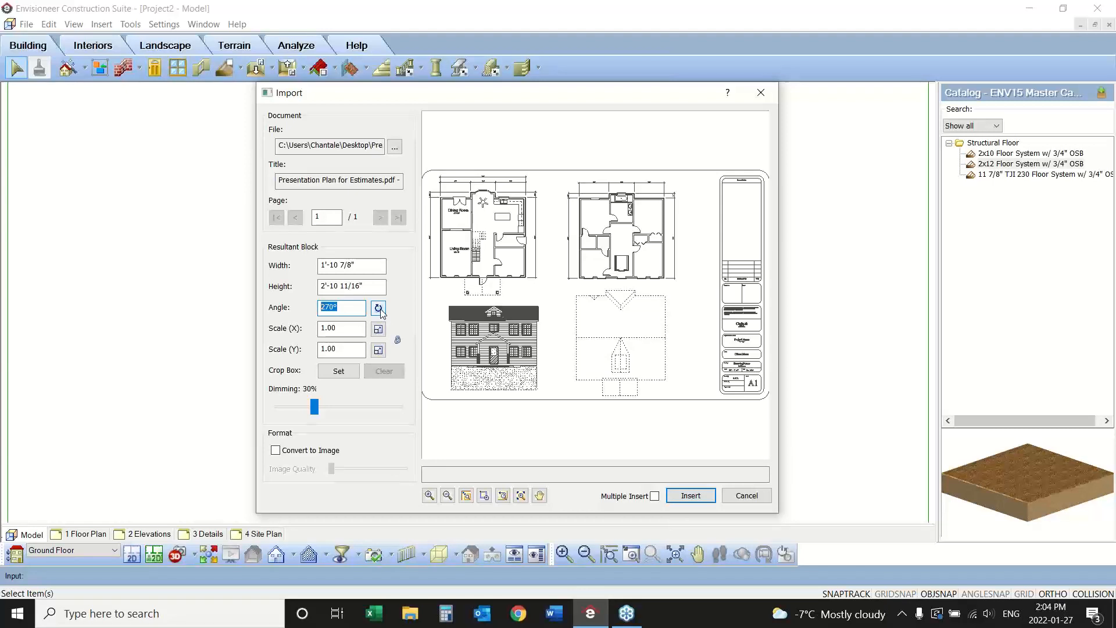
left_click(349, 331)
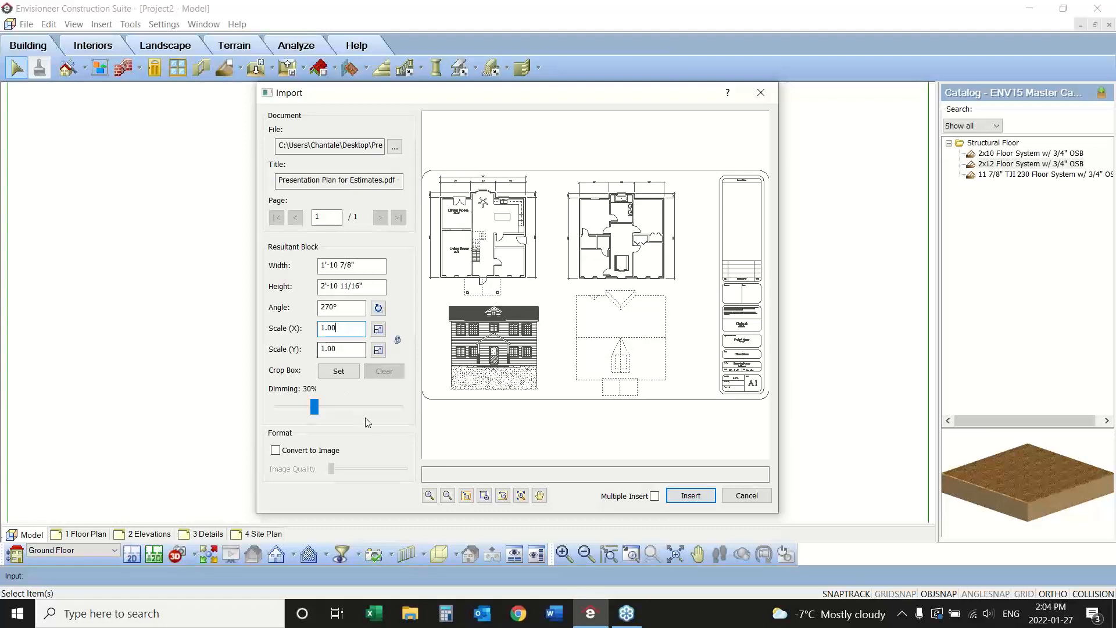
- Scale the PDF by reference, using the bay's 10'-0" dimension line as reference and 10' as the new distance
left_click(484, 496)
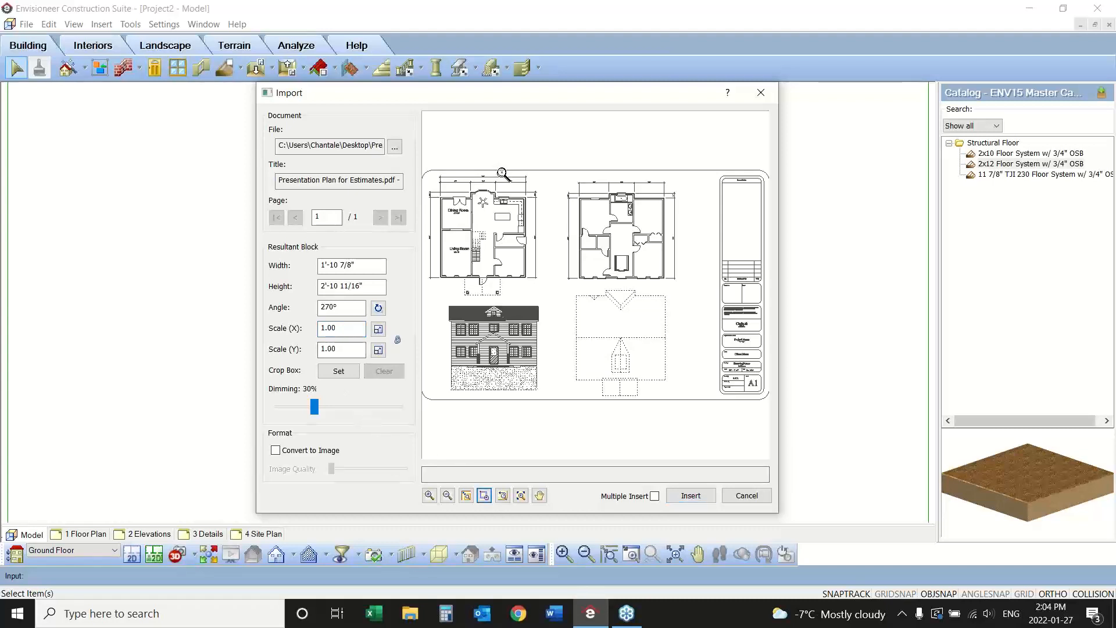
left_click_drag(501, 172, 464, 199)
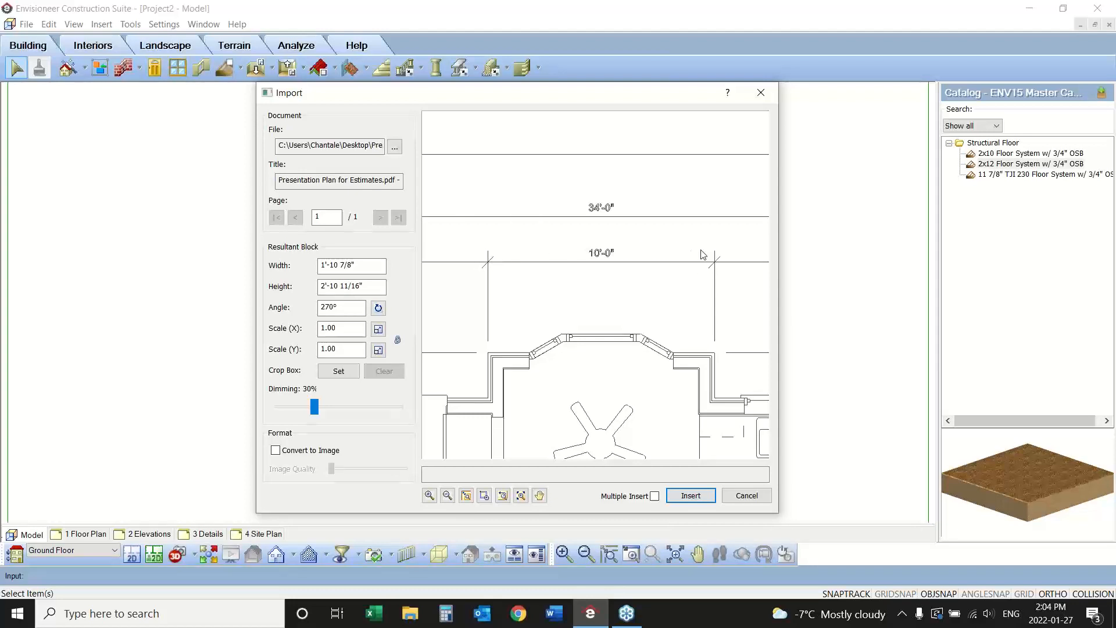
left_click(379, 329)
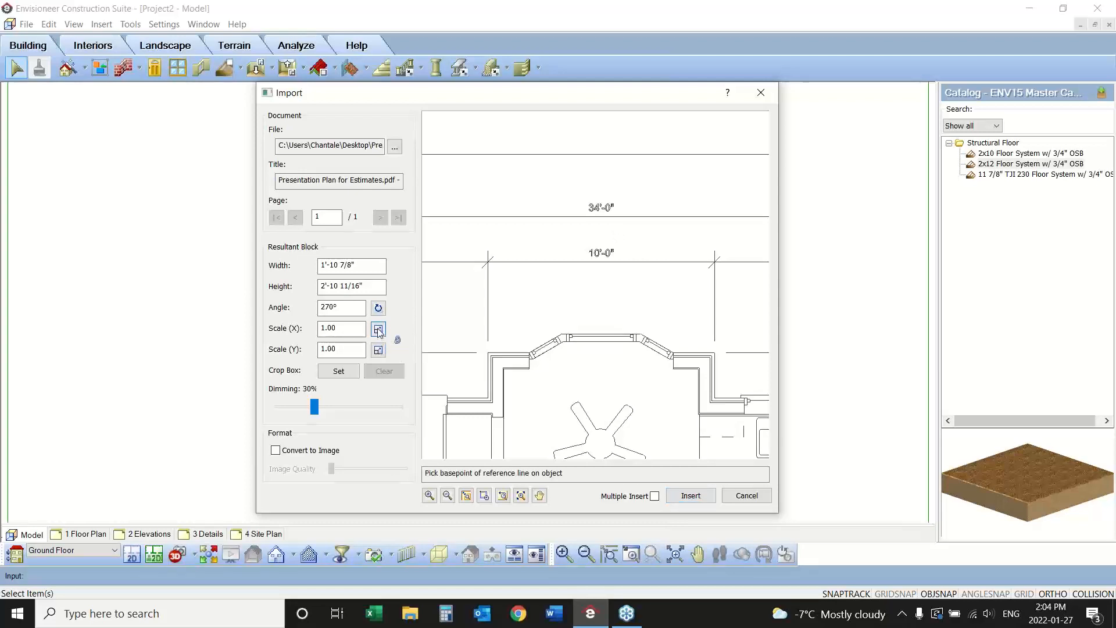
left_click(488, 252)
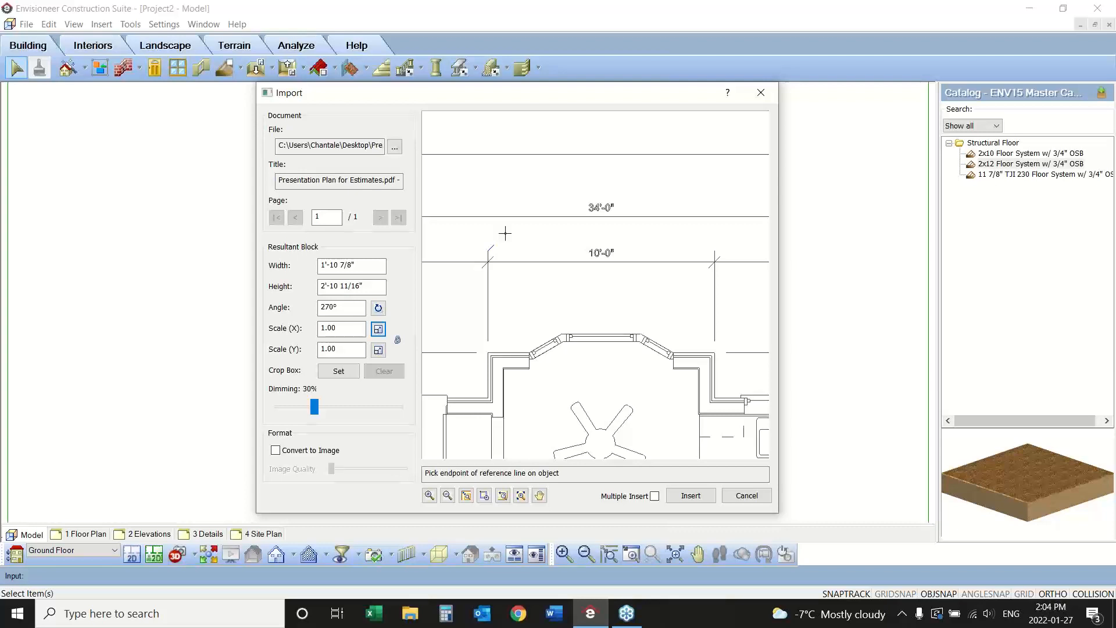
left_click(714, 251)
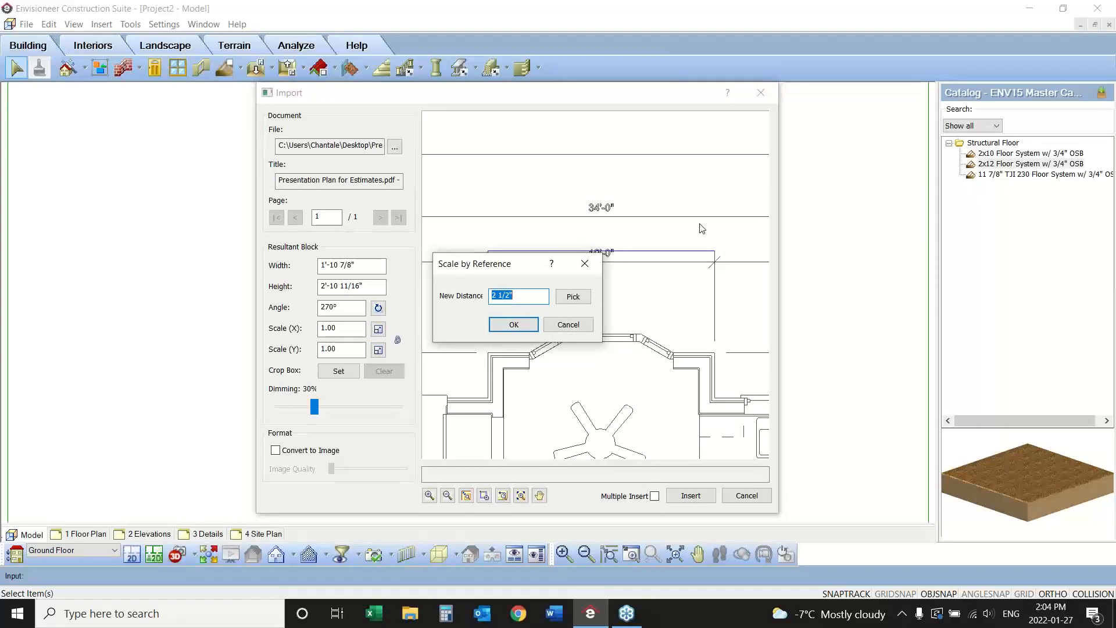
left_click_drag(529, 263, 535, 287)
type("10'")
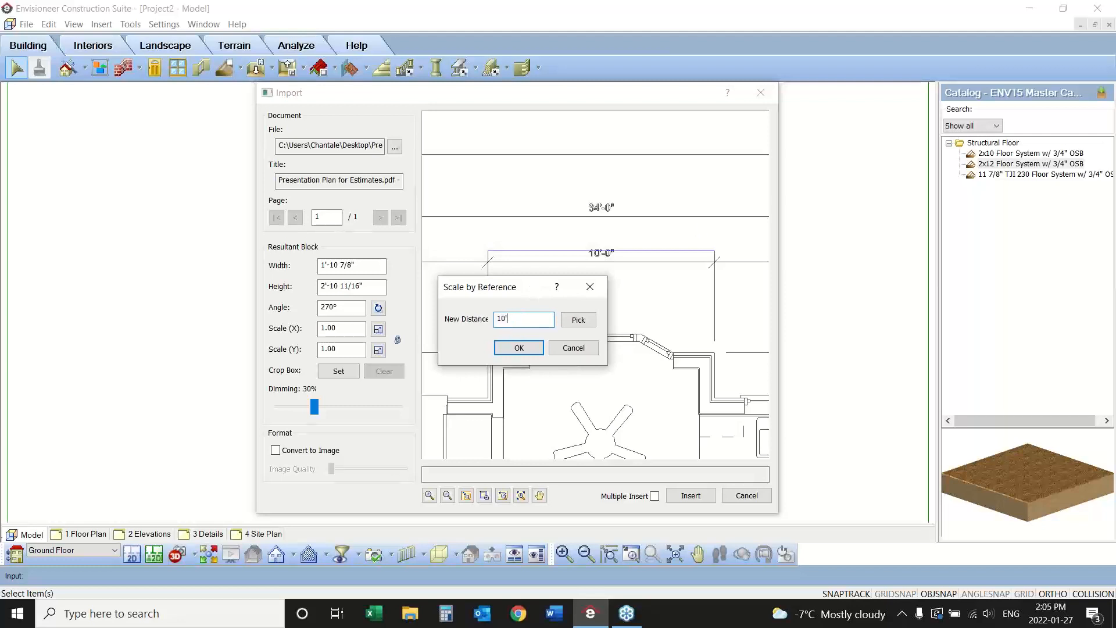
left_click(519, 347)
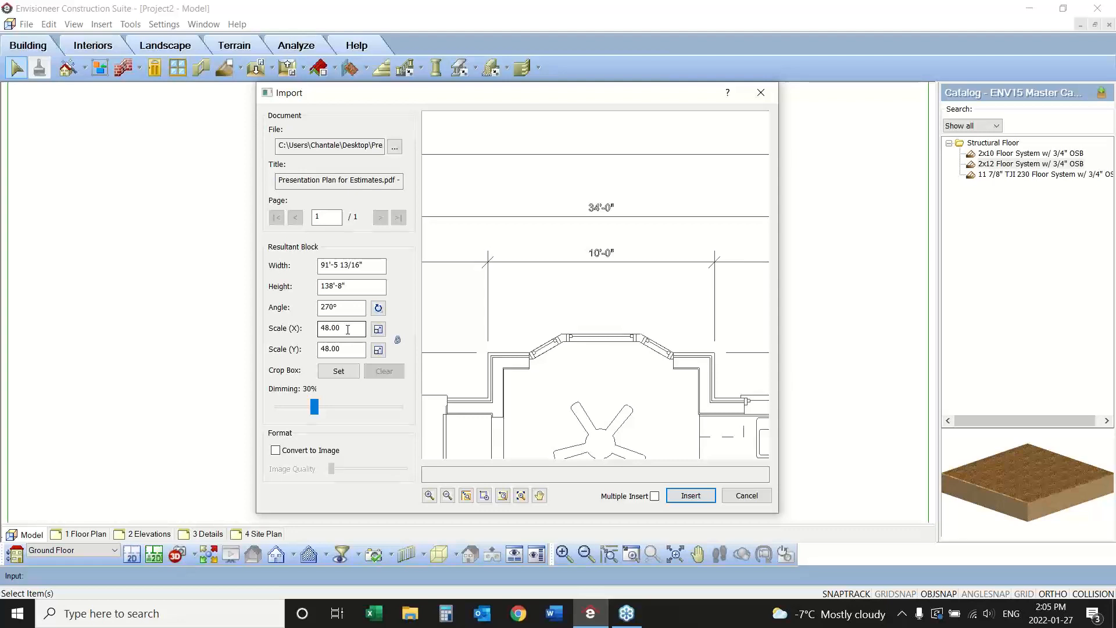
- Set a crop box around the ground floor plan, including the front porch
left_click(503, 496)
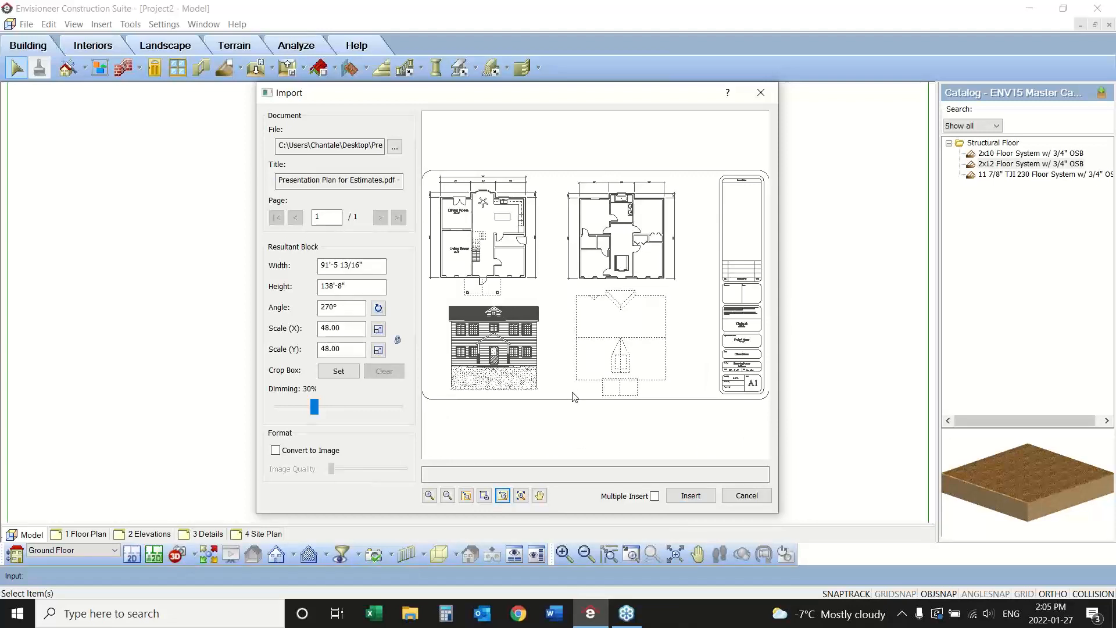
left_click(339, 373)
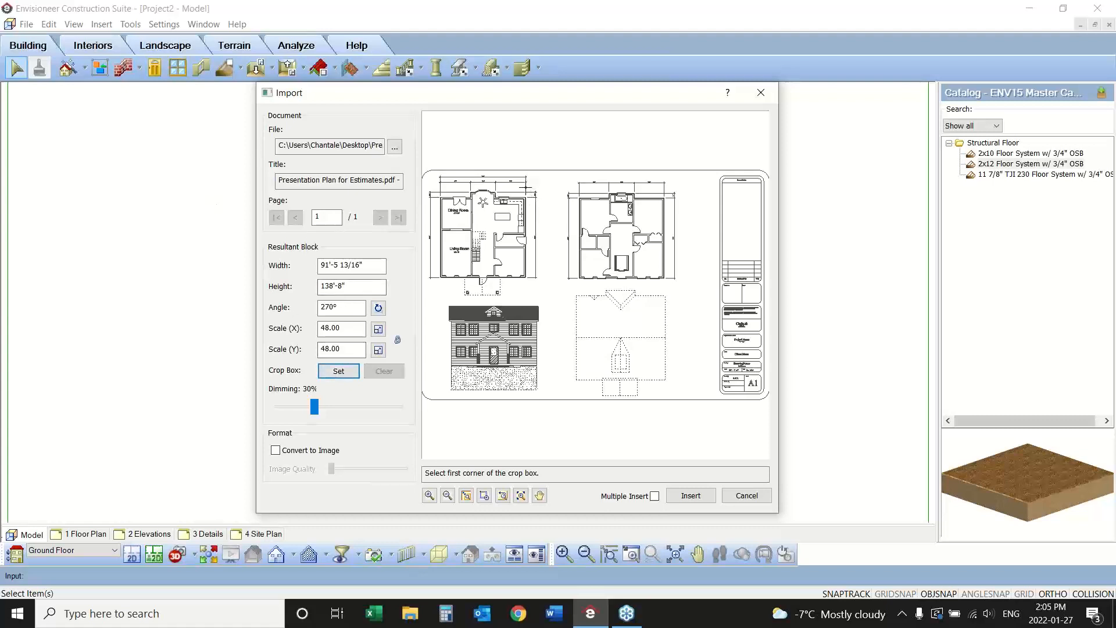
left_click(525, 187)
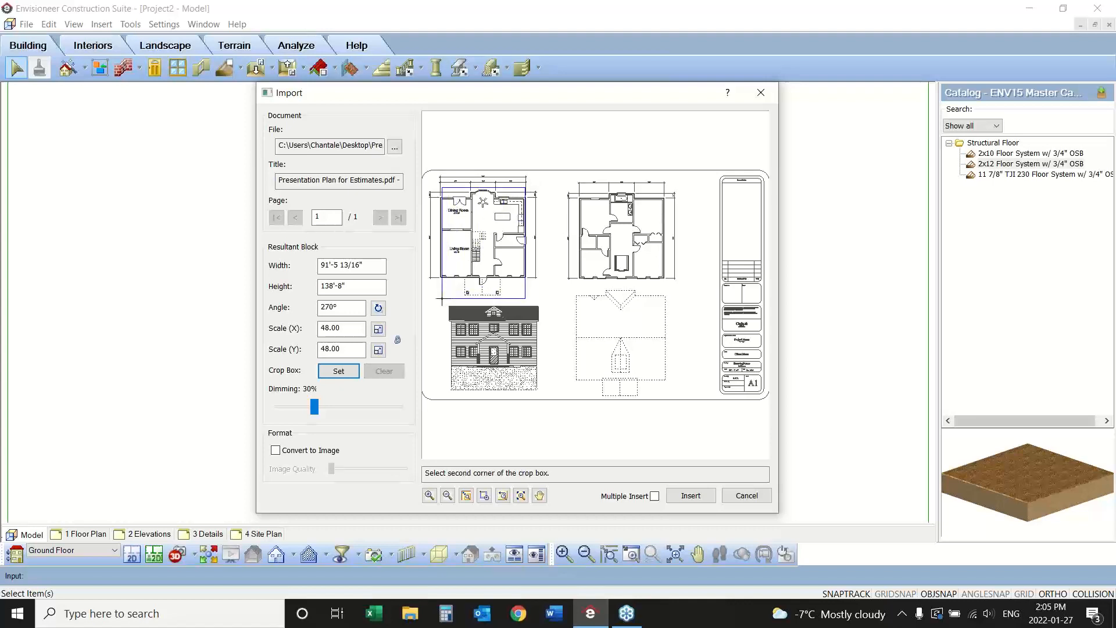
left_click(438, 297)
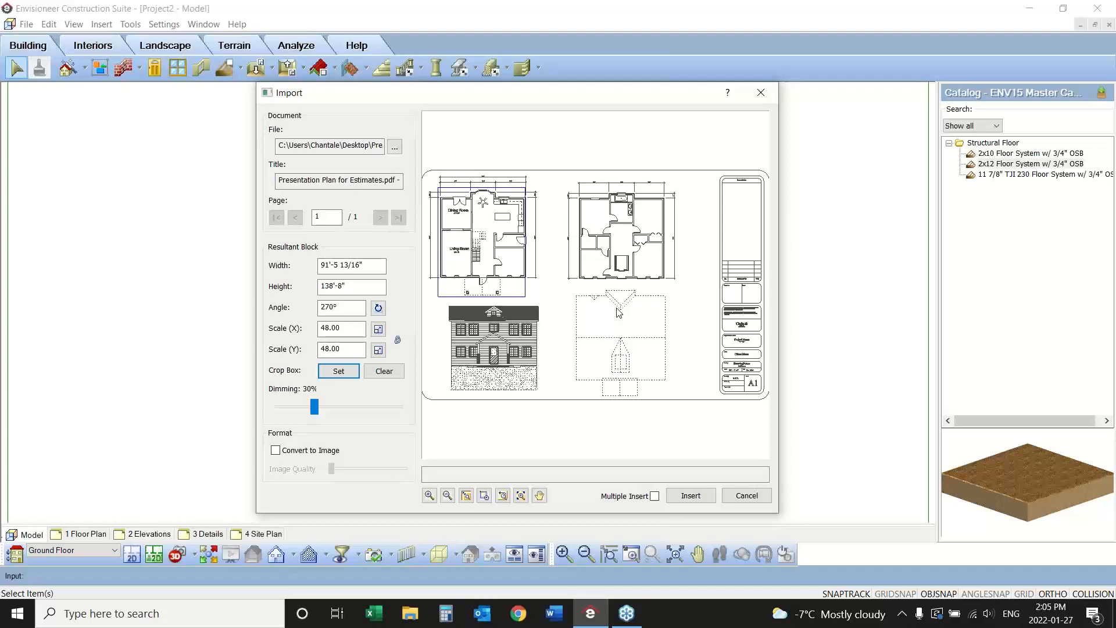
- Set the imported PDF's dimming to 53%
left_click(315, 407)
left_click_drag(317, 406, 341, 407)
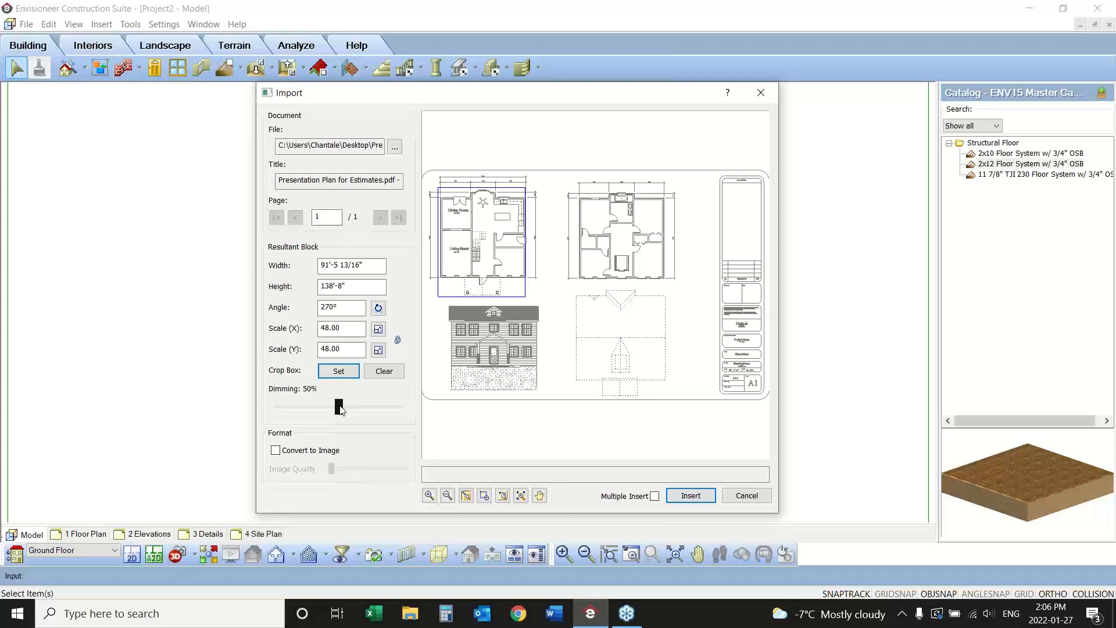
left_click_drag(341, 410, 345, 410)
left_click(345, 411)
left_click(343, 408)
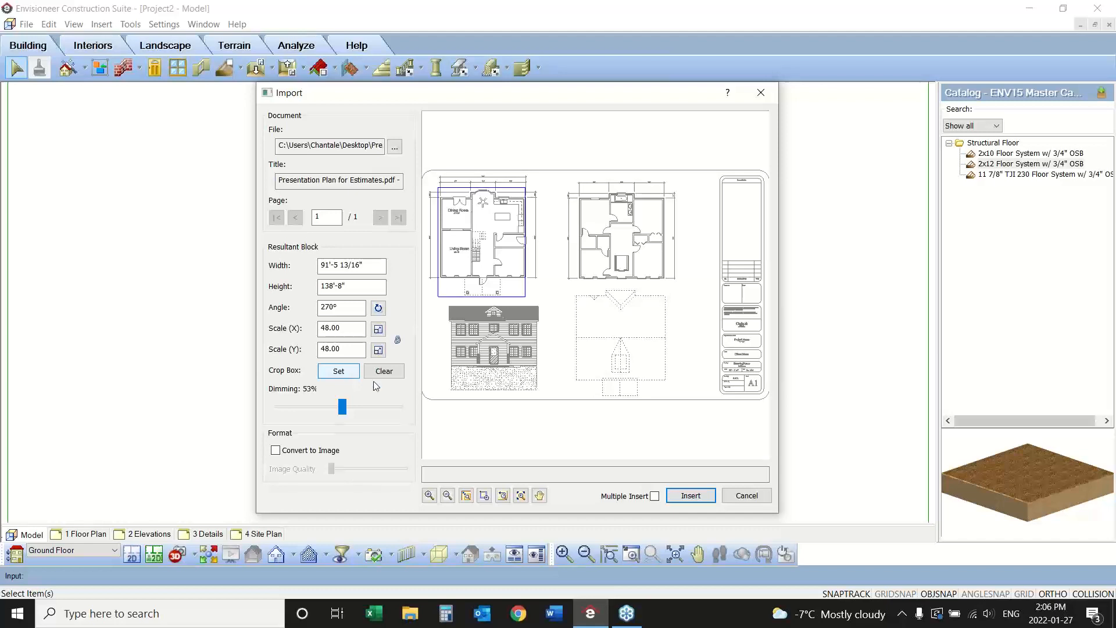
- Insert the cropped floor plan into the model near the middle of the Ground Floor drawing area
left_click(690, 496)
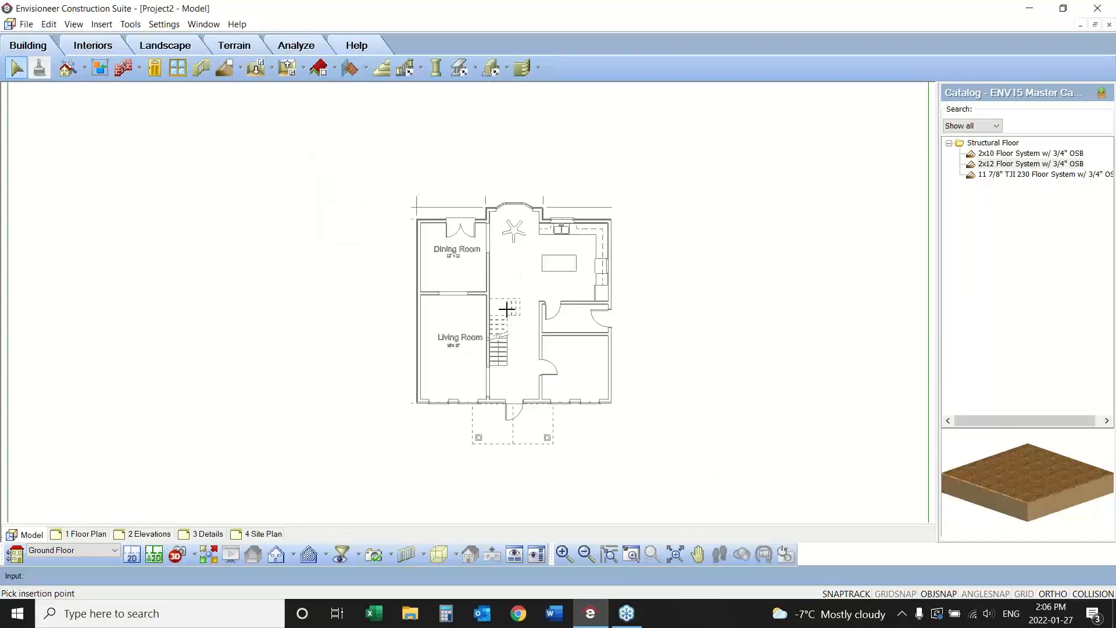
left_click(452, 282)
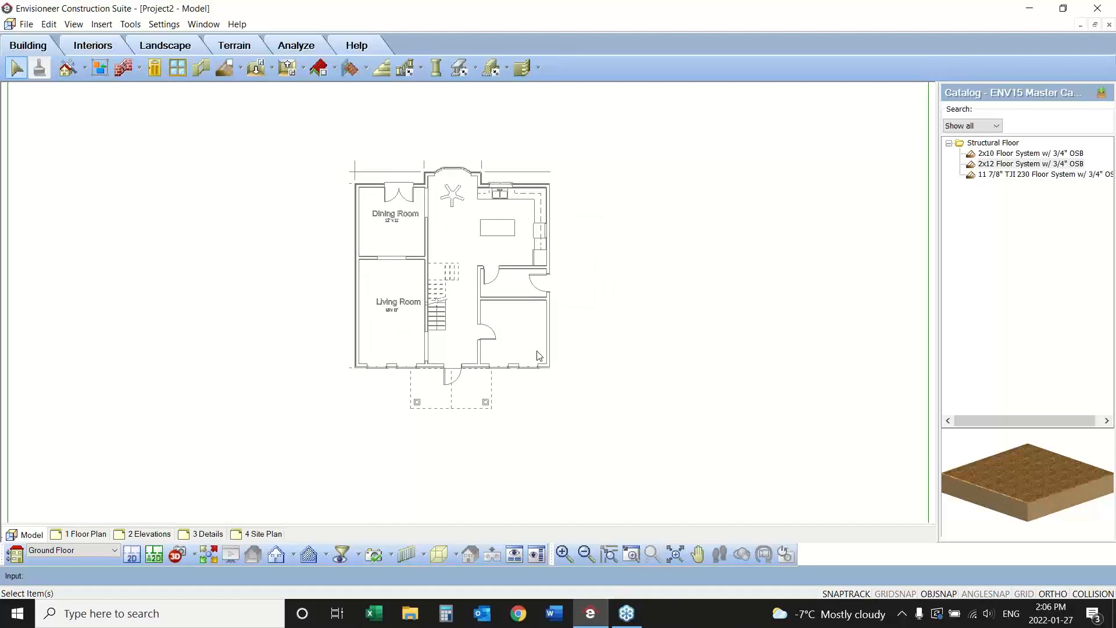
left_click(631, 554)
left_click_drag(570, 160, 369, 388)
left_click(327, 418)
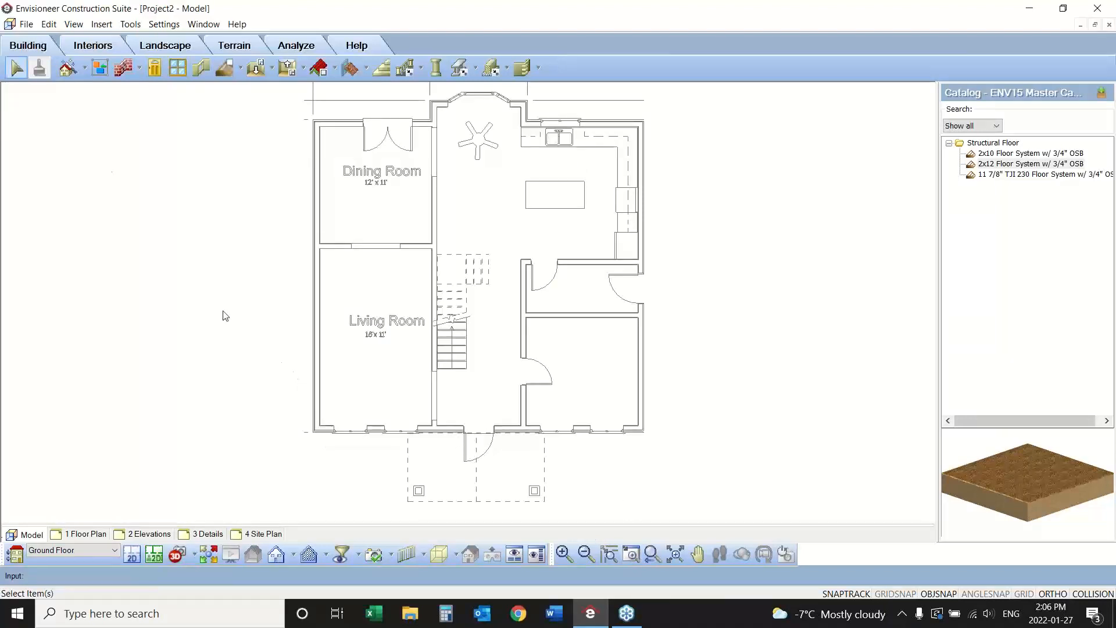
- Choose the 2 x 6 Cement Board Siding exterior wall and set it to be inserted by baseline
left_click(123, 69)
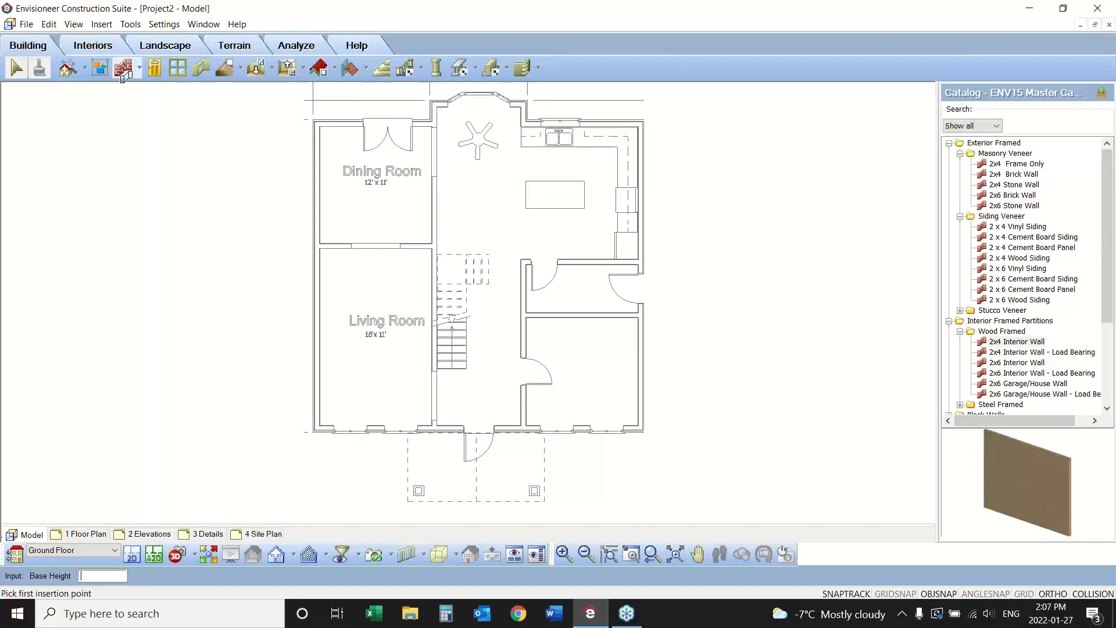
left_click(123, 75)
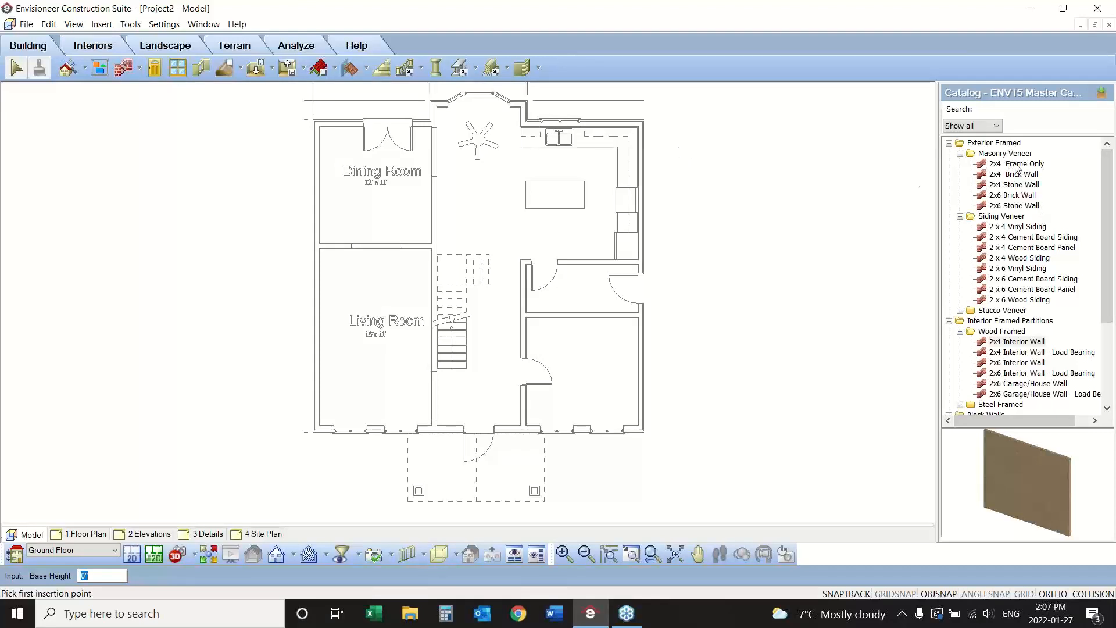
left_click(1015, 290)
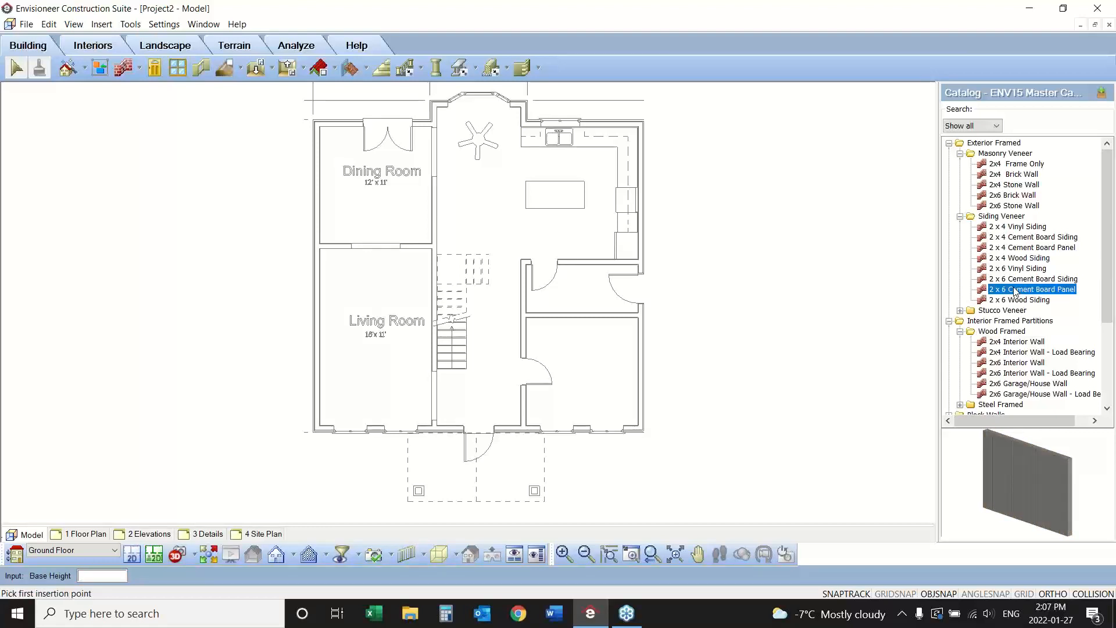
left_click(1012, 280)
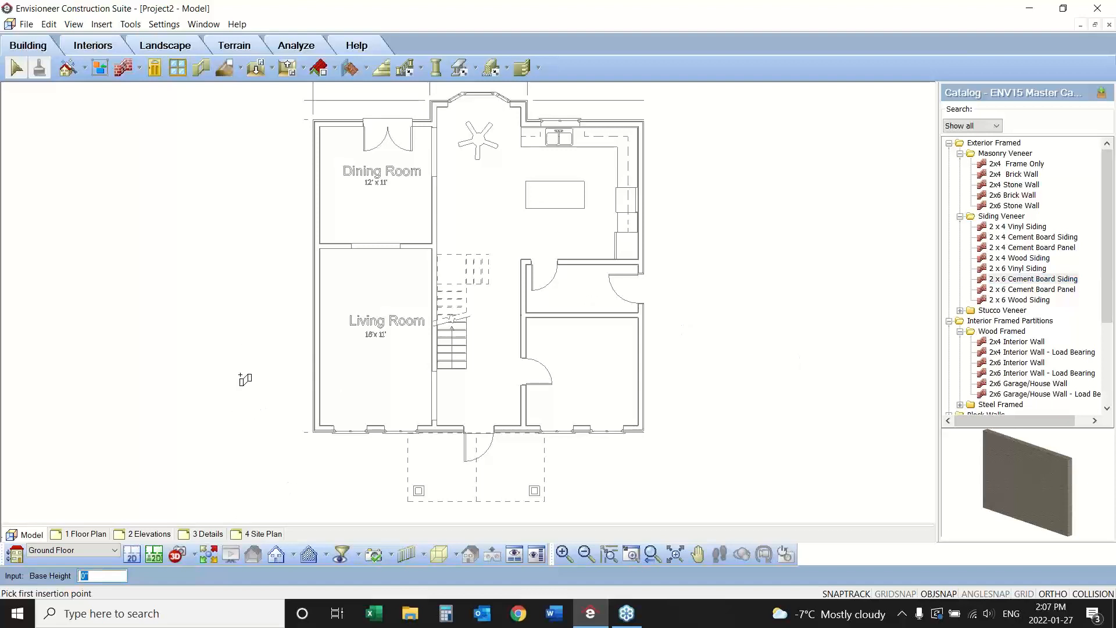
left_click(329, 424)
right_click(193, 420)
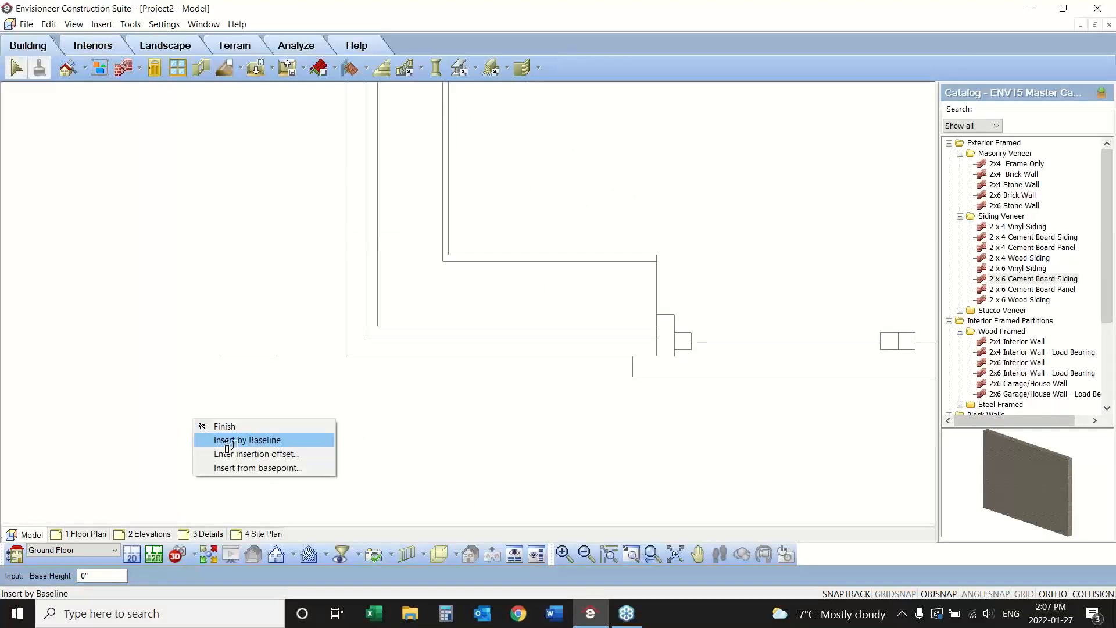
left_click(247, 440)
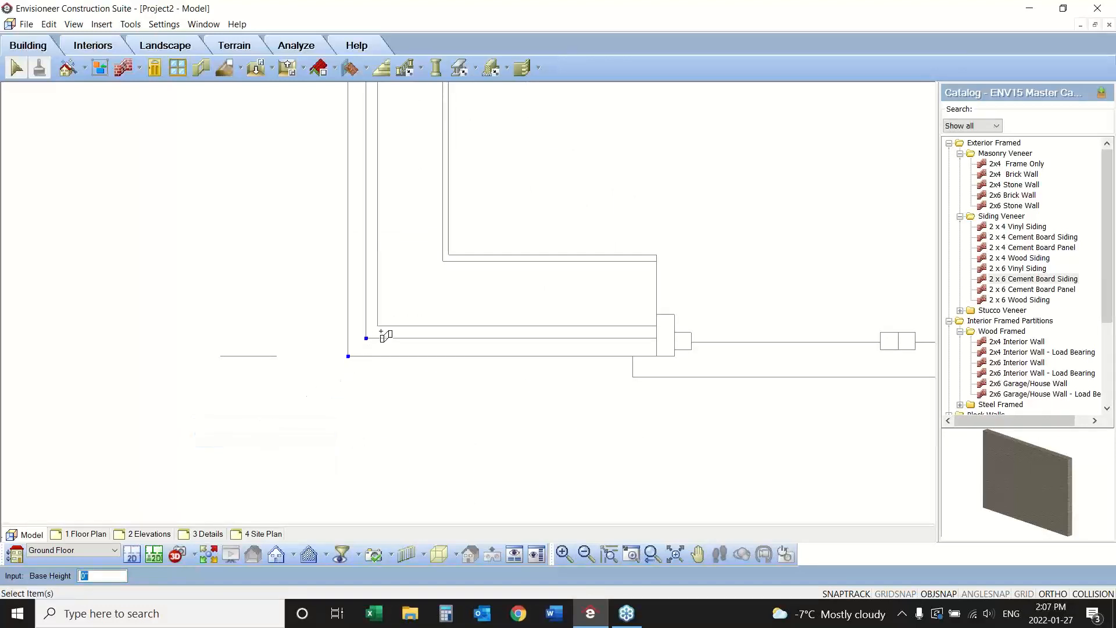
- Trace the wall baseline counterclockwise around the plan's outer corners from the front-left corner, including the rear bump-out, ending at the rear-left corner
left_click(445, 263)
left_click(348, 356)
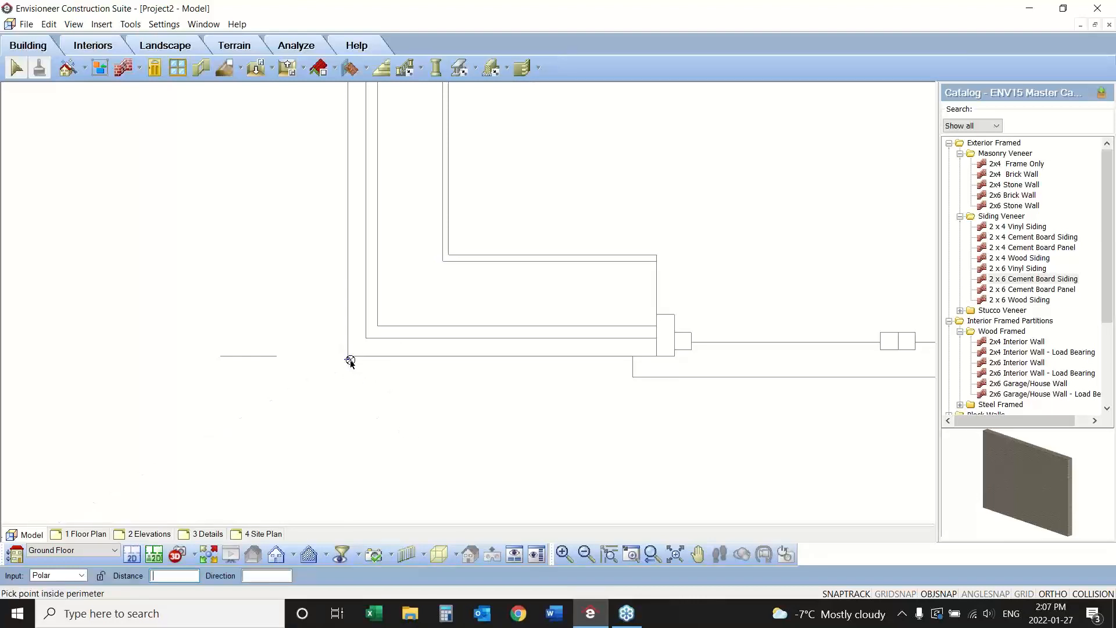
left_click(657, 554)
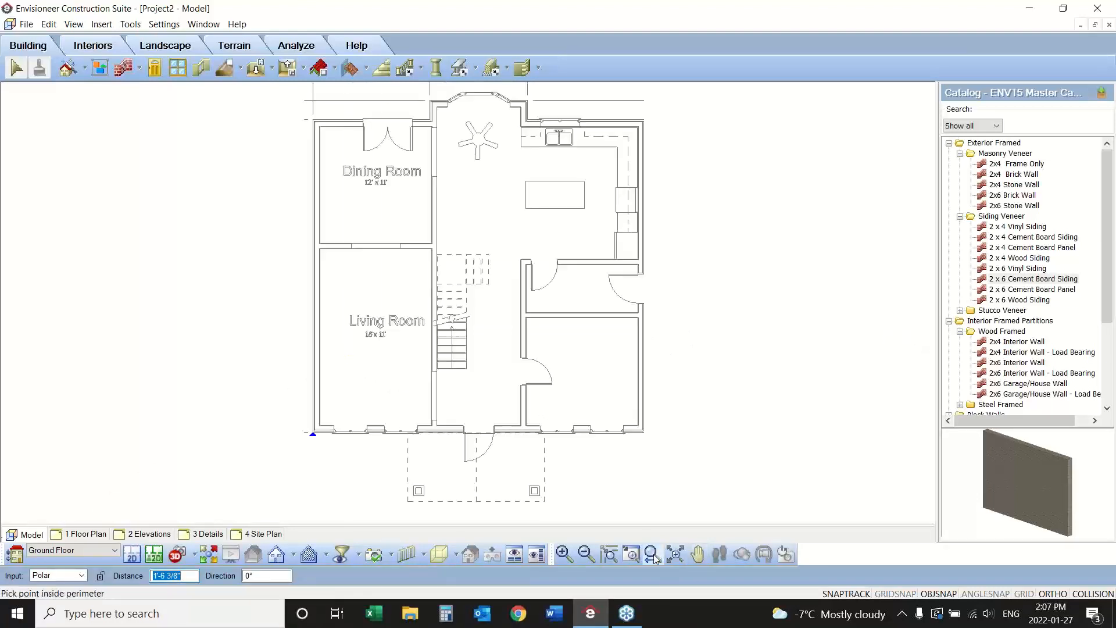
left_click(644, 433)
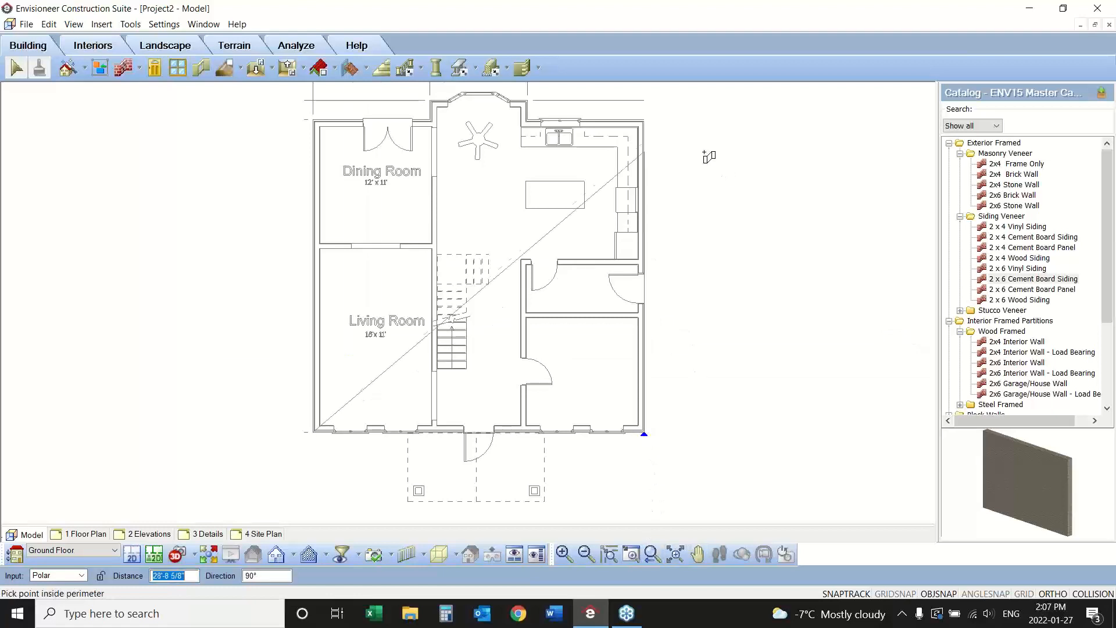
left_click(644, 120)
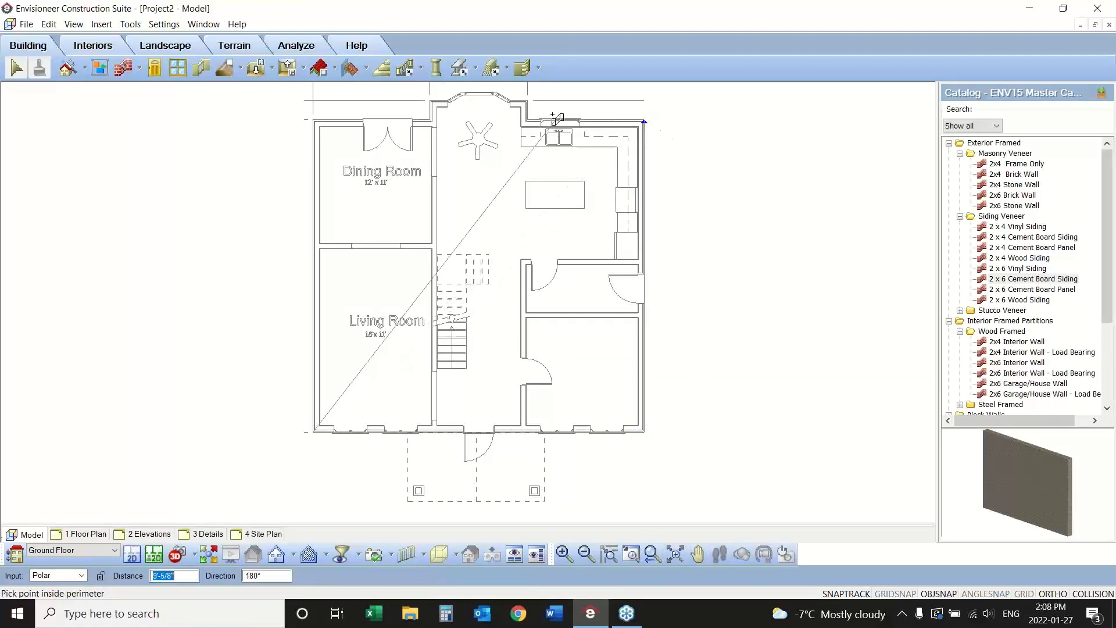
left_click(529, 120)
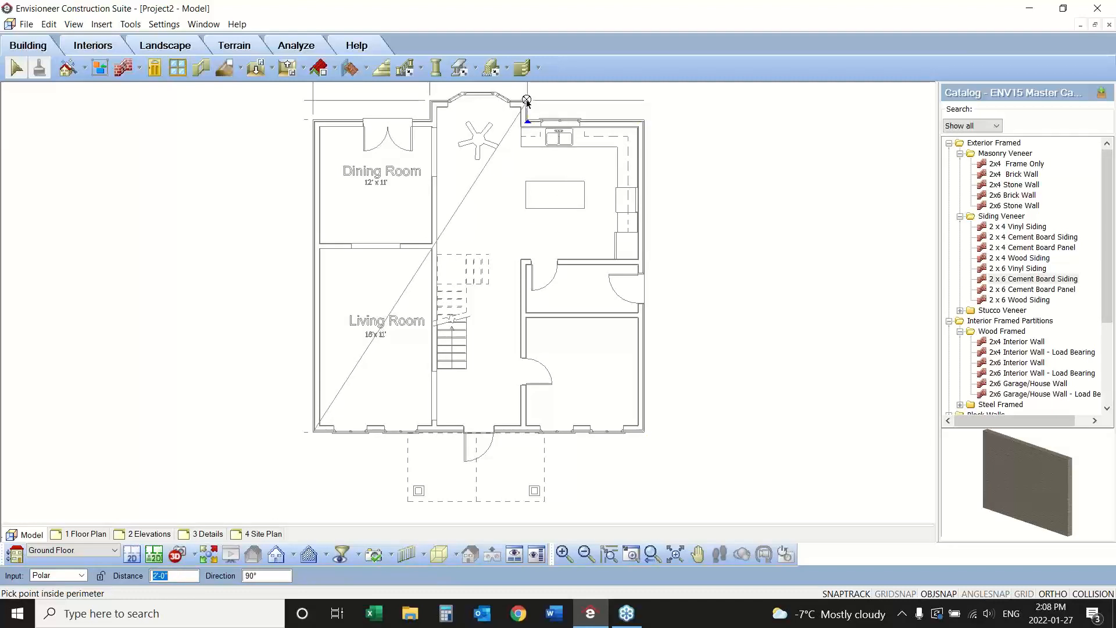
left_click(526, 101)
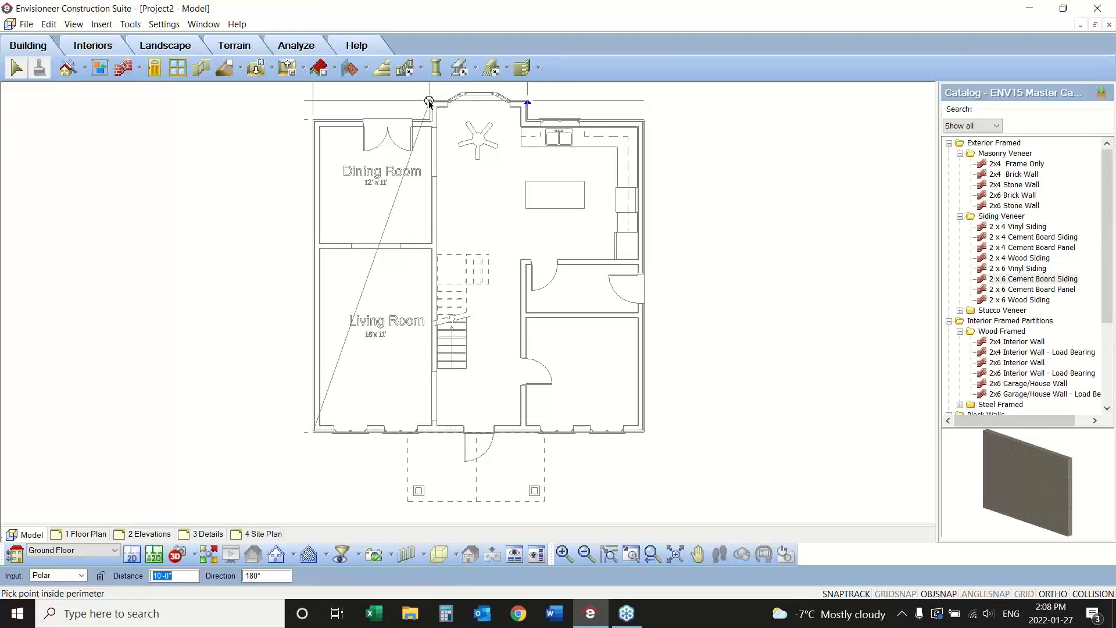
left_click(430, 102)
left_click(430, 121)
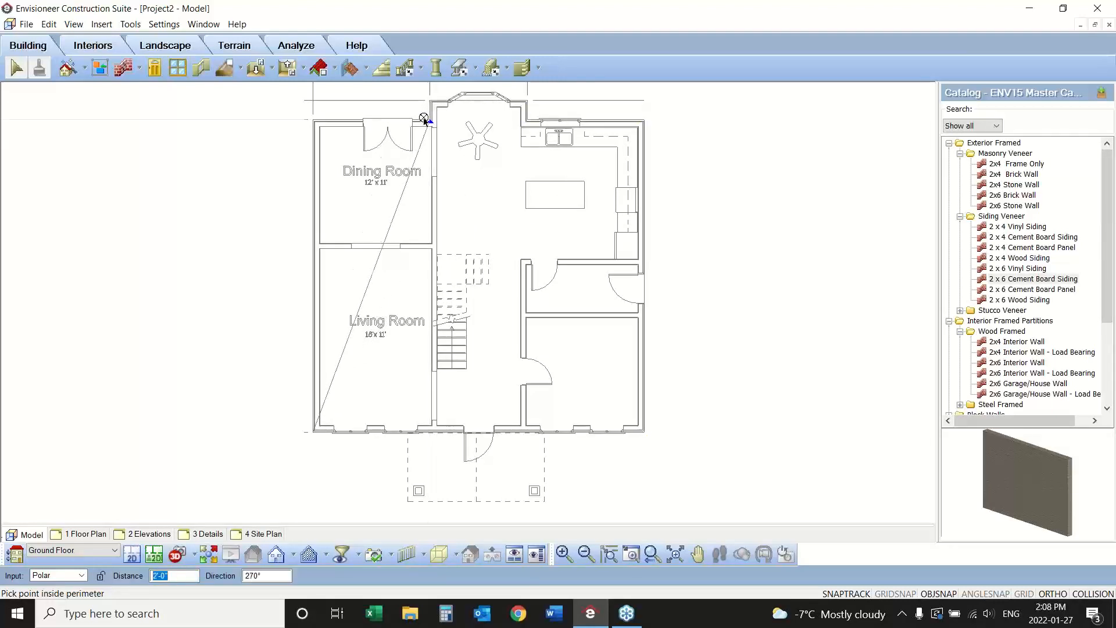
left_click(313, 121)
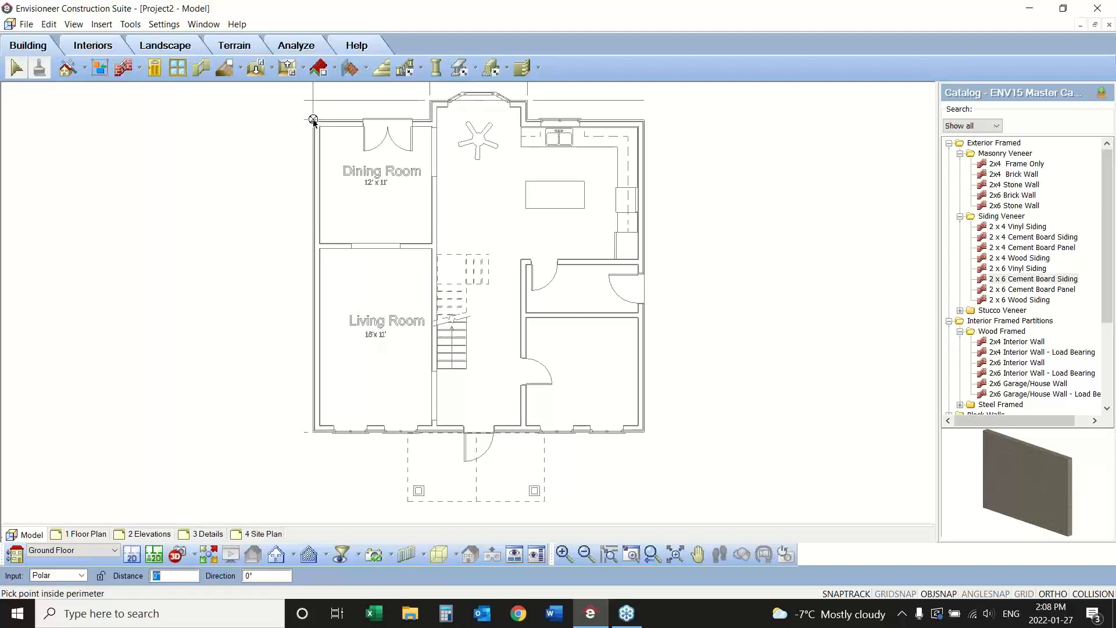
right_click(313, 121)
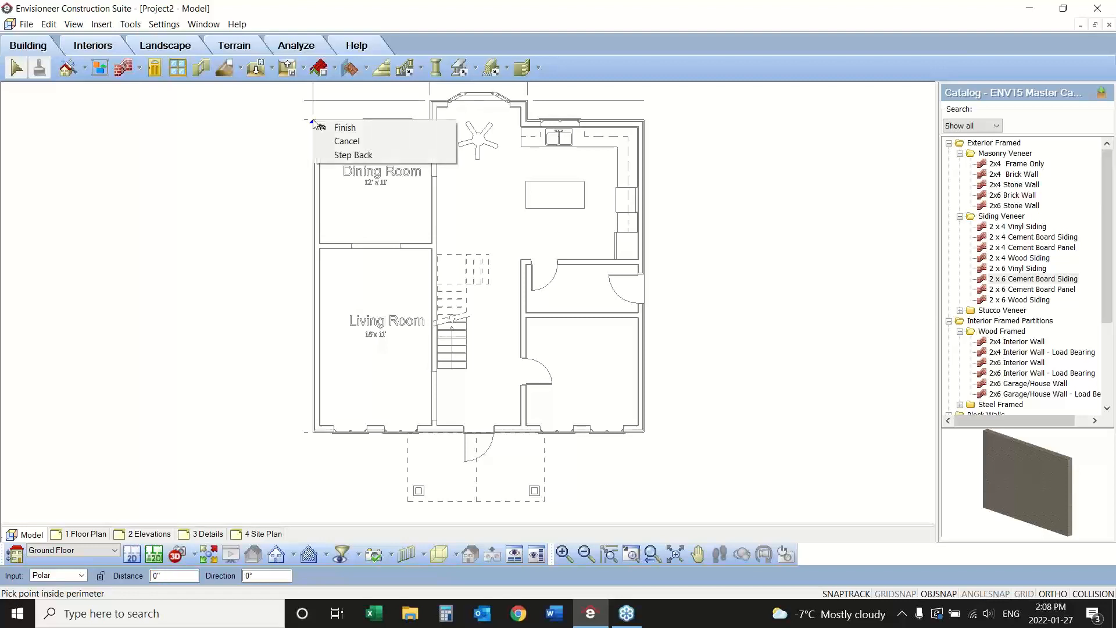
left_click(355, 126)
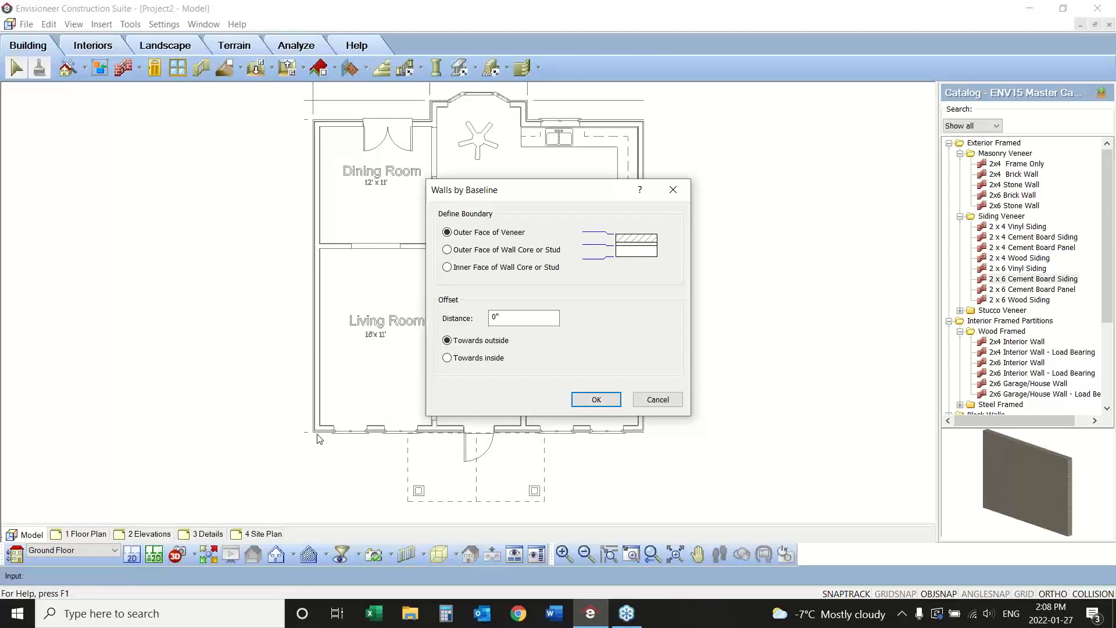
- Create the walls with the boundary defined by Outer Face of Veneer and a 0" offset towards outside
left_click(447, 251)
left_click(447, 268)
key("Tab")
left_click(447, 232)
left_click(593, 400)
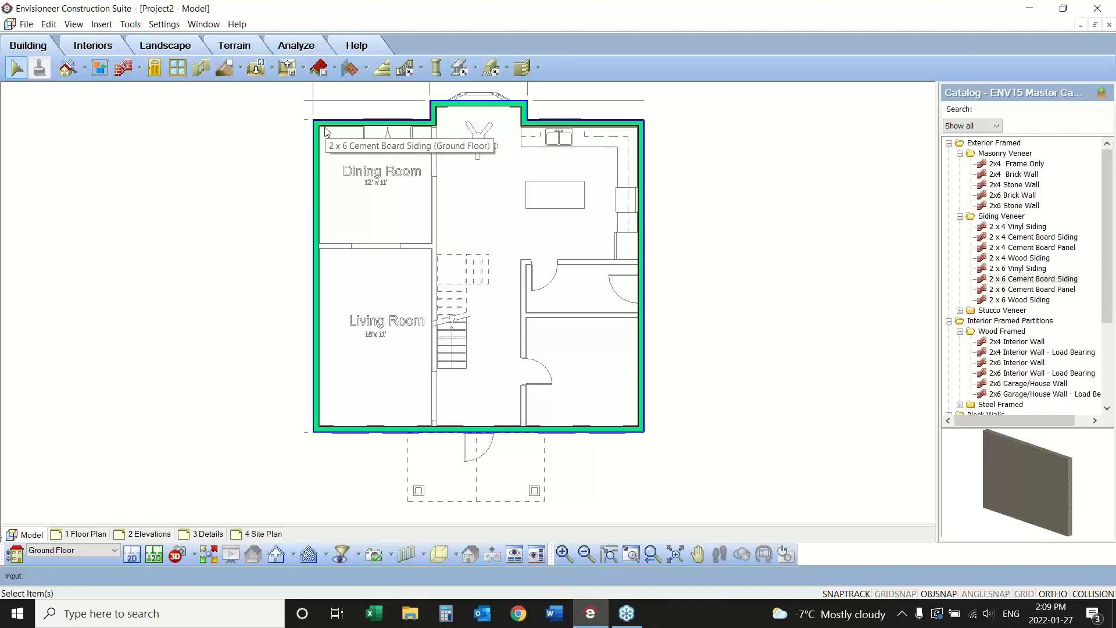
- Generate a project estimate, maximize the report, and narrow the item code column so all columns fit
left_click(130, 25)
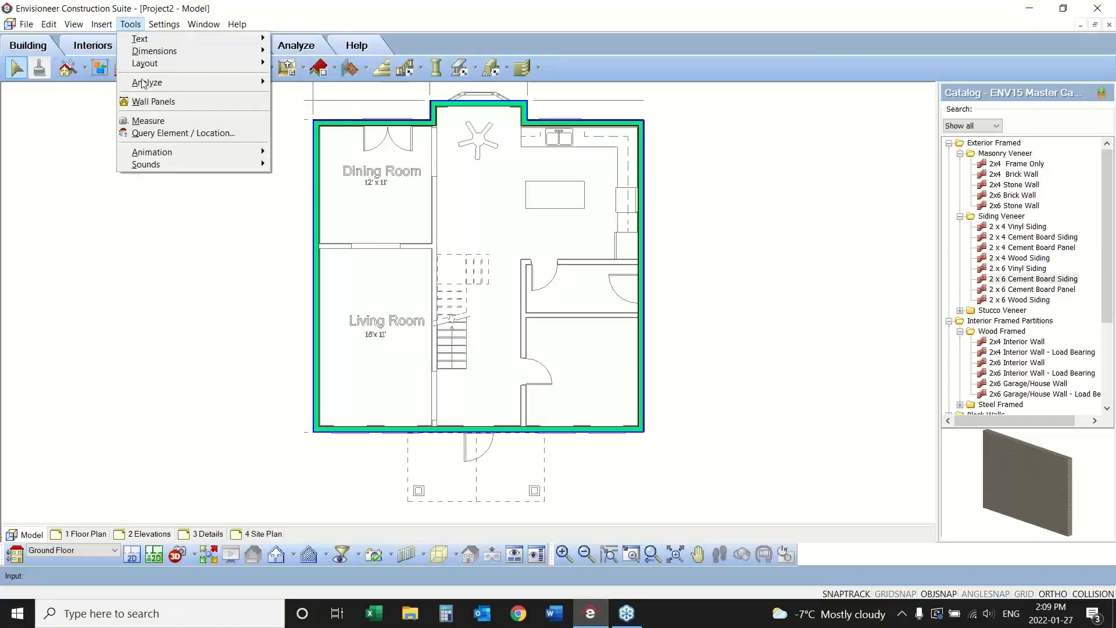
mouse_move(226, 86)
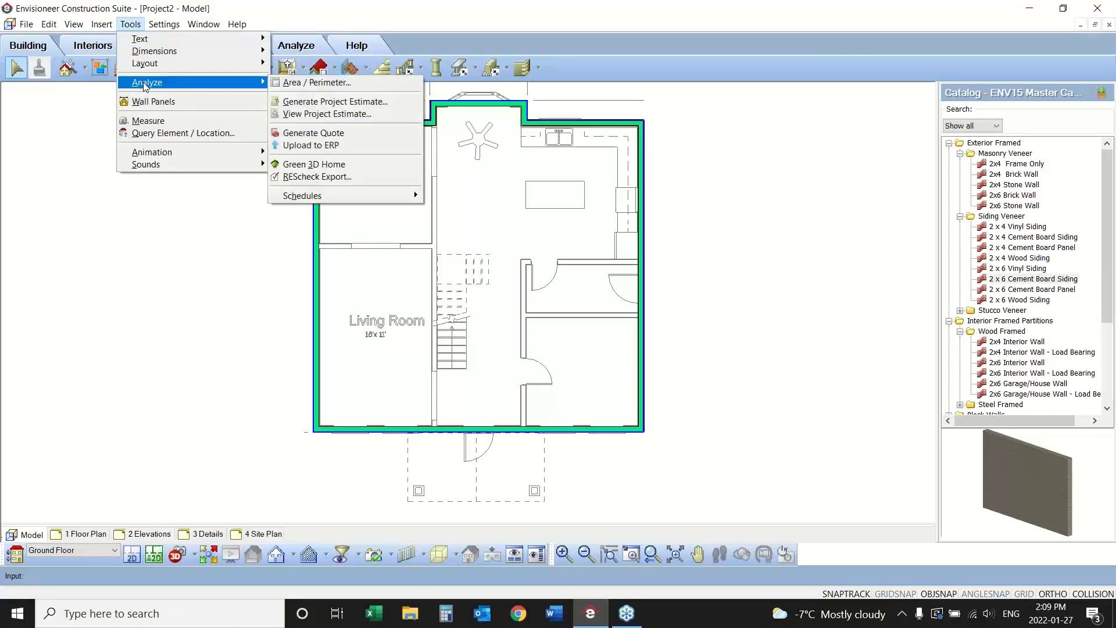
left_click(351, 103)
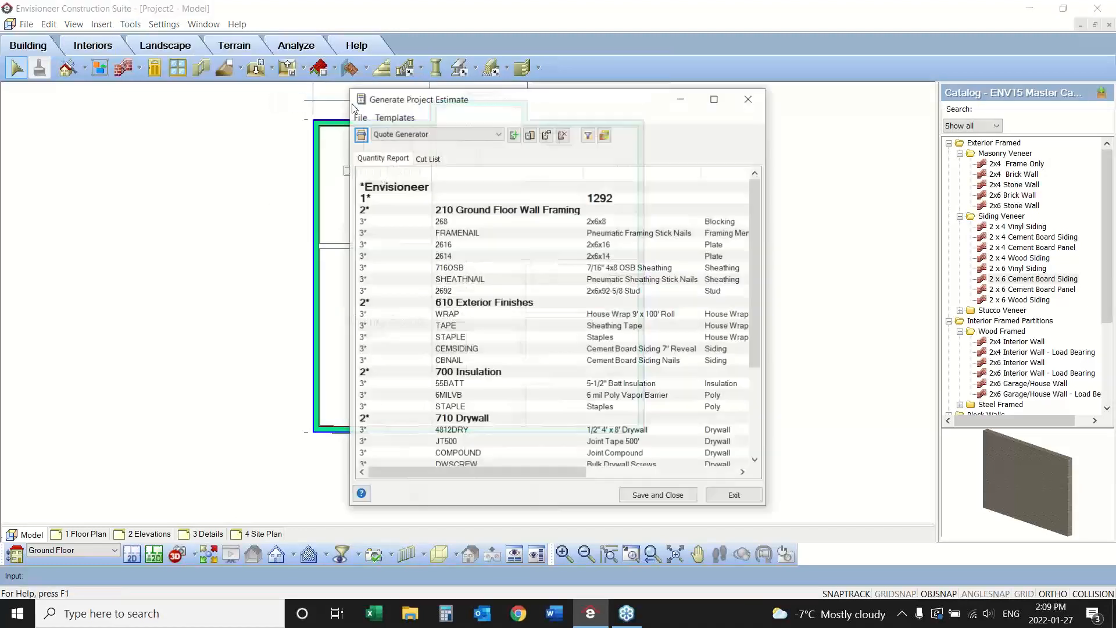
left_click(712, 98)
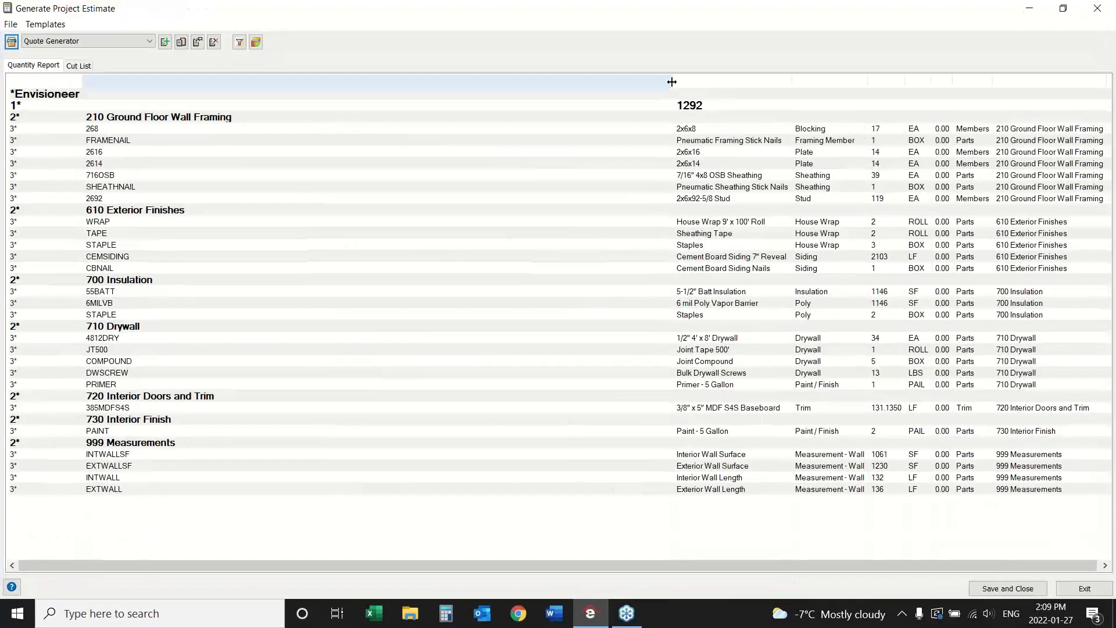
left_click_drag(672, 79, 314, 84)
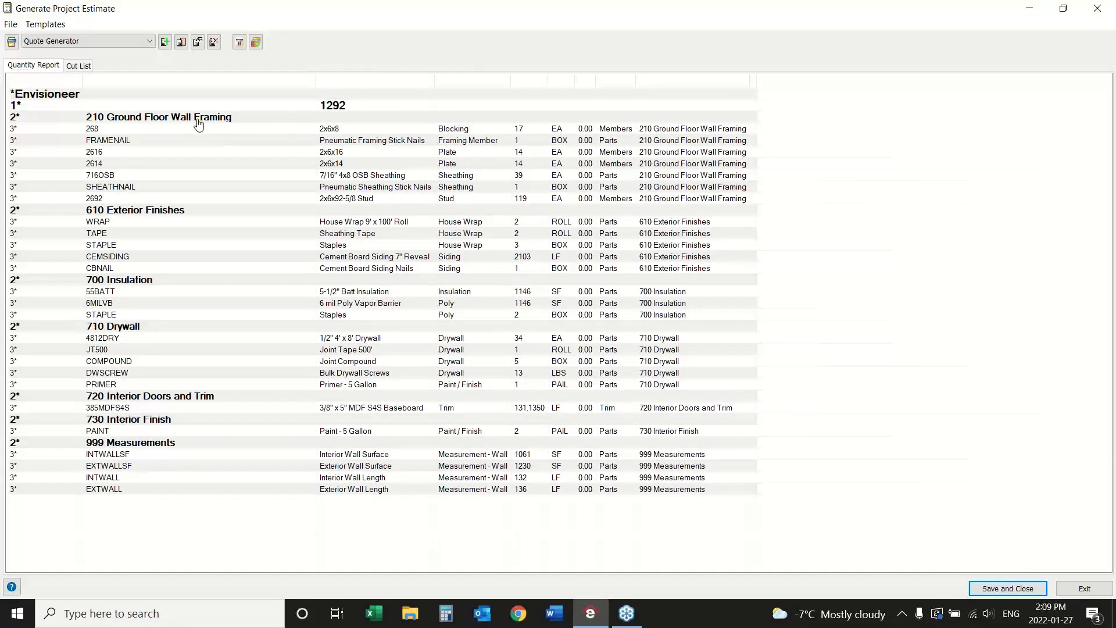
- Review the Ground Floor Wall Framing and house wrap items in the quantity report, then close the report
left_click(349, 129)
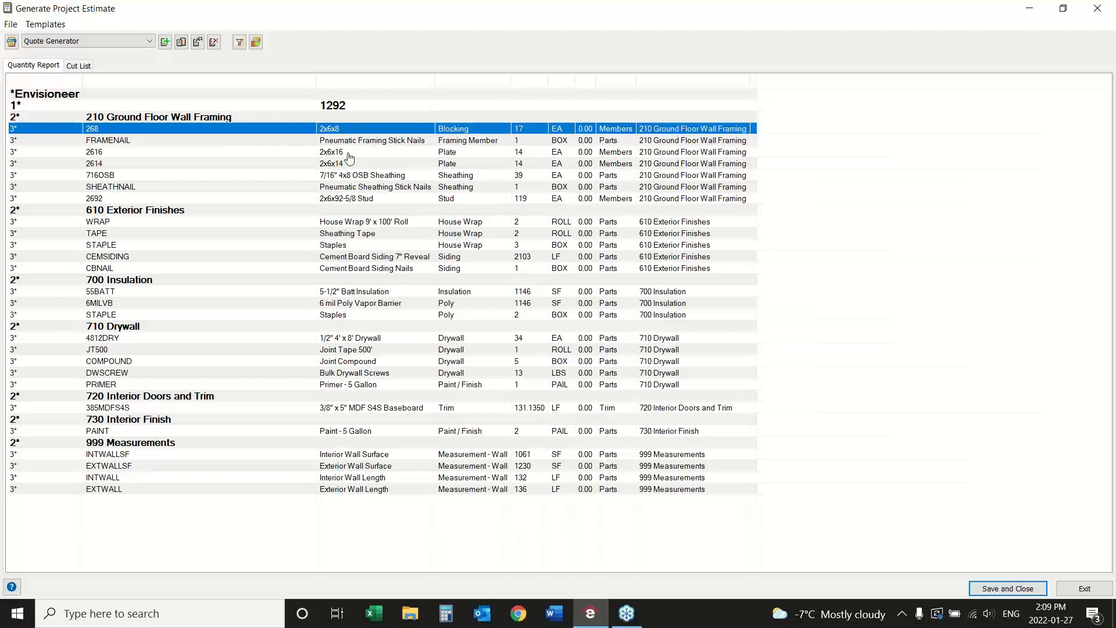
left_click(360, 143)
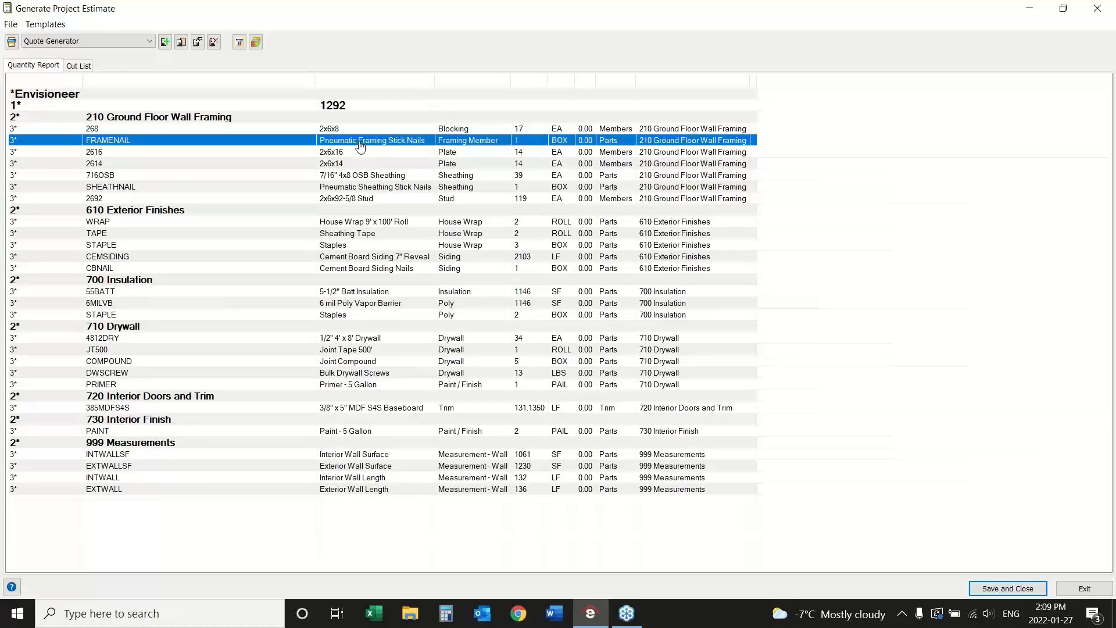
left_click(364, 152)
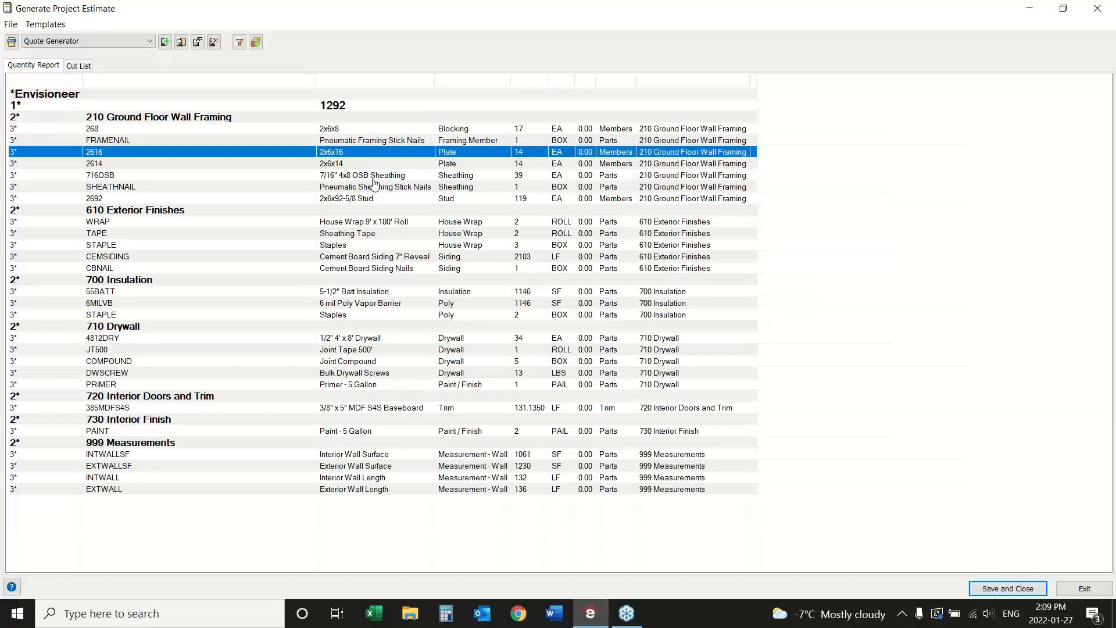
left_click(357, 165)
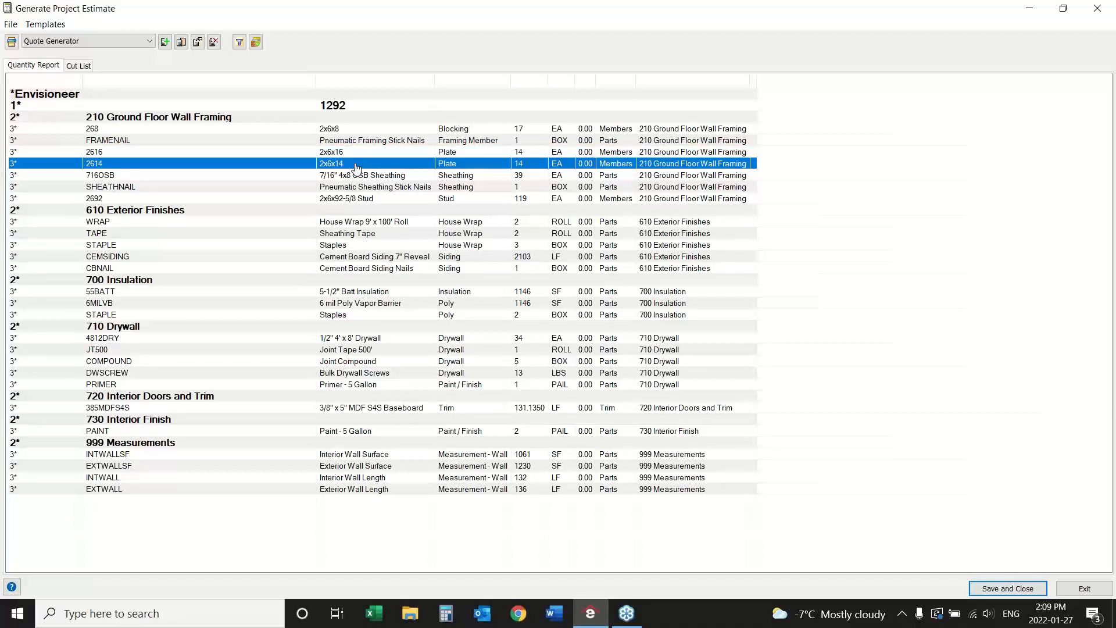
left_click(360, 179)
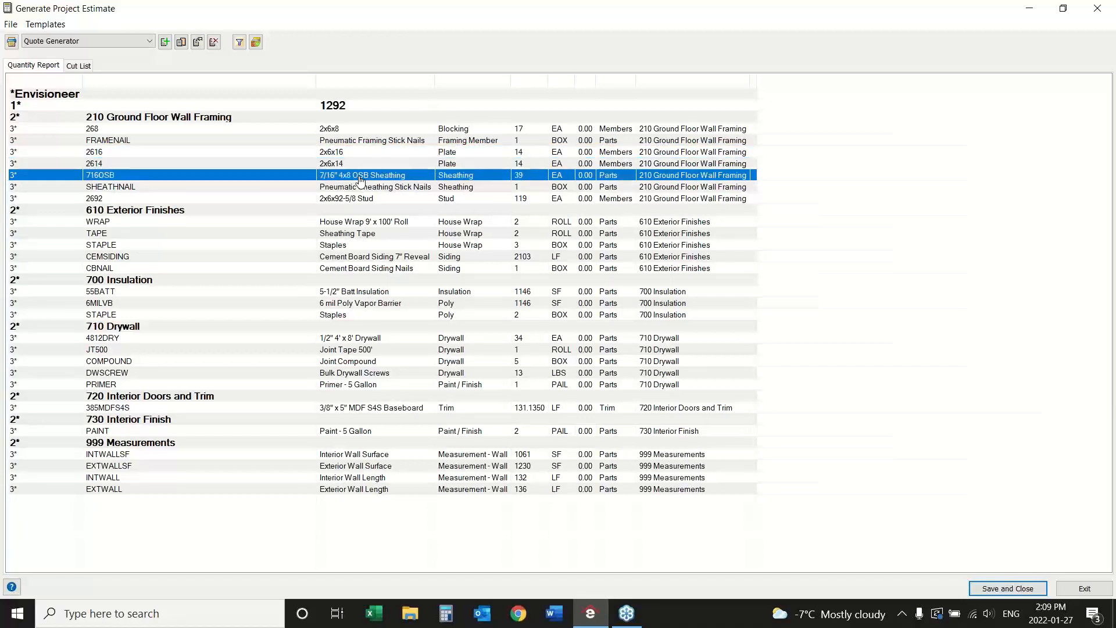
left_click(361, 188)
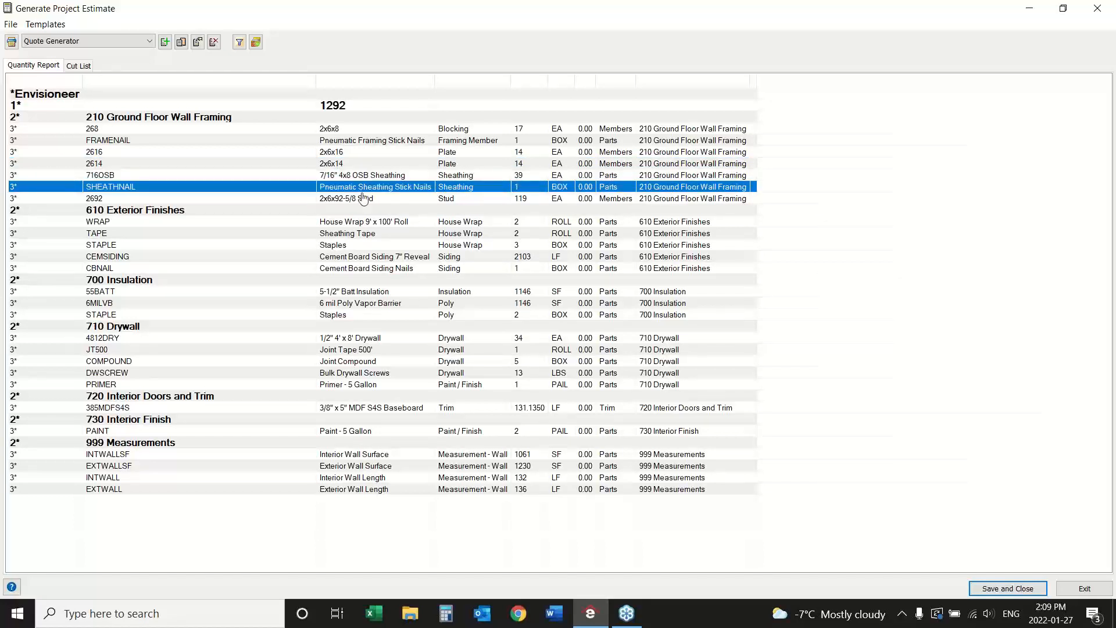
left_click(365, 199)
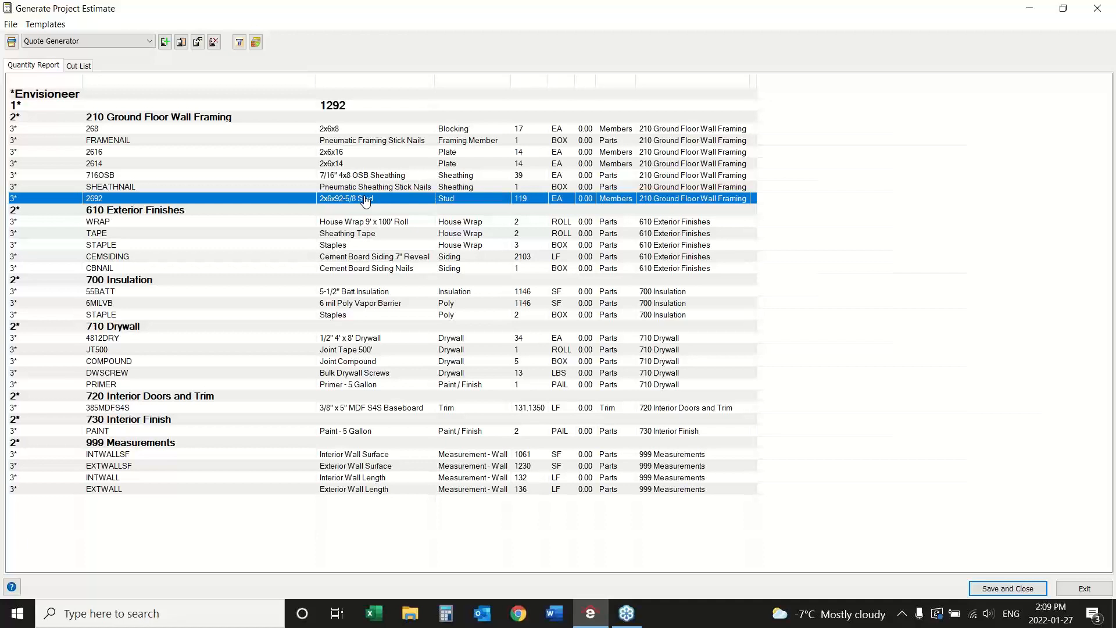
left_click(365, 223)
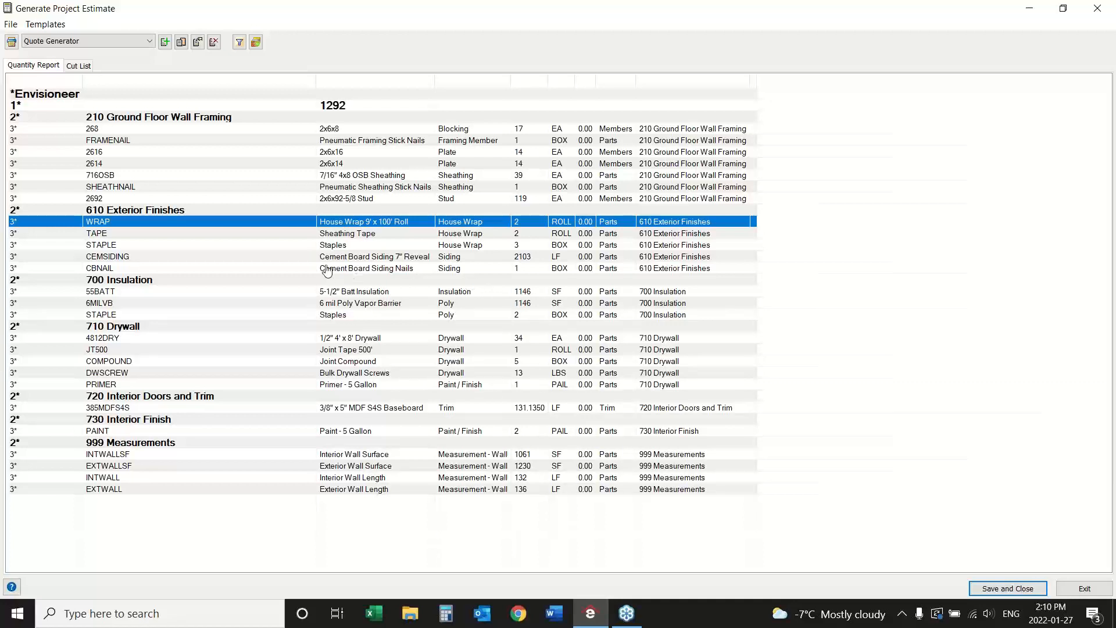
left_click(332, 199)
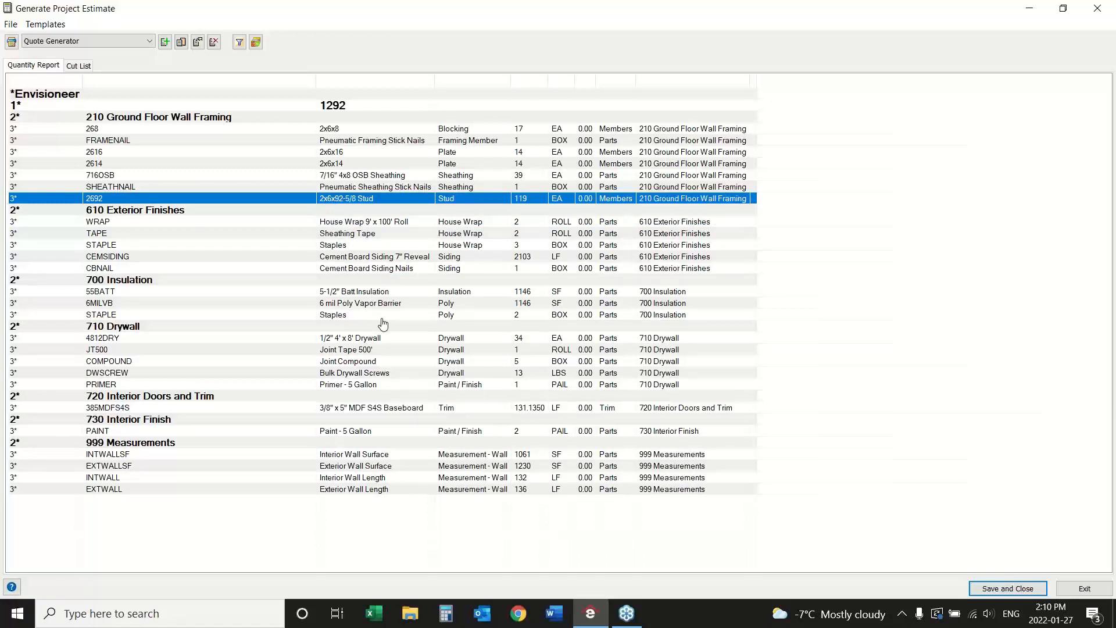
left_click(1097, 8)
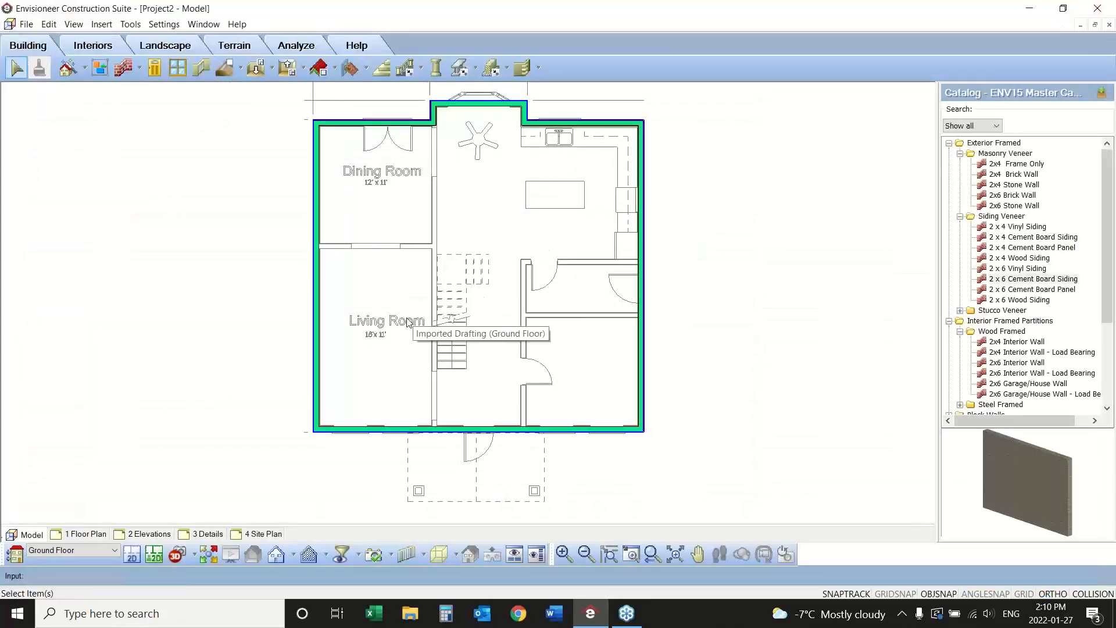
- Open the framing options of the Ground Floor building location
left_click(165, 25)
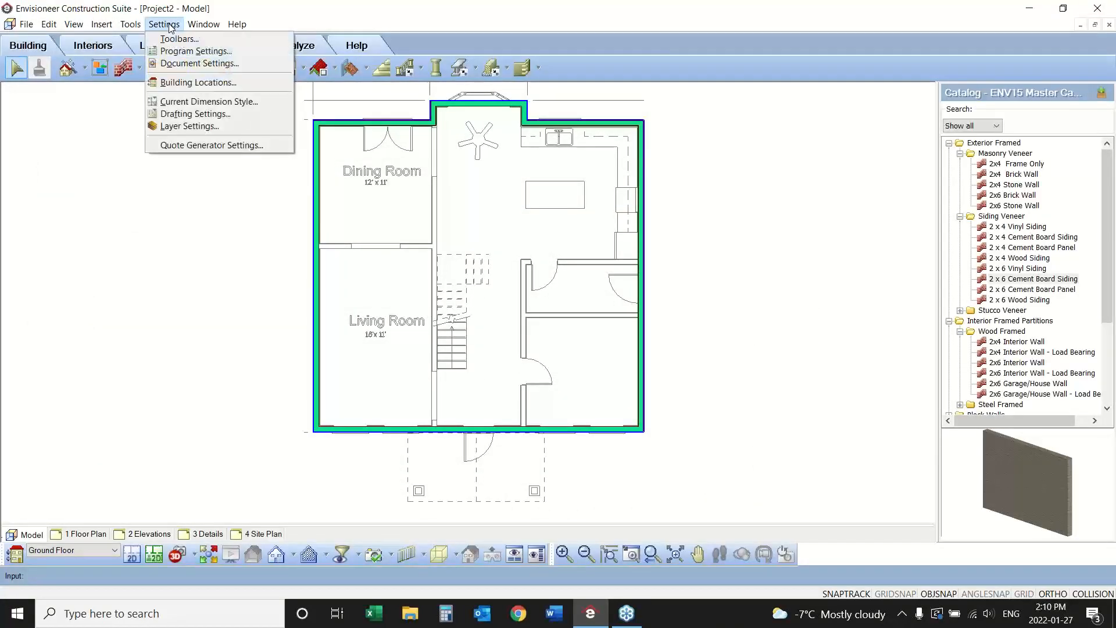
left_click(198, 83)
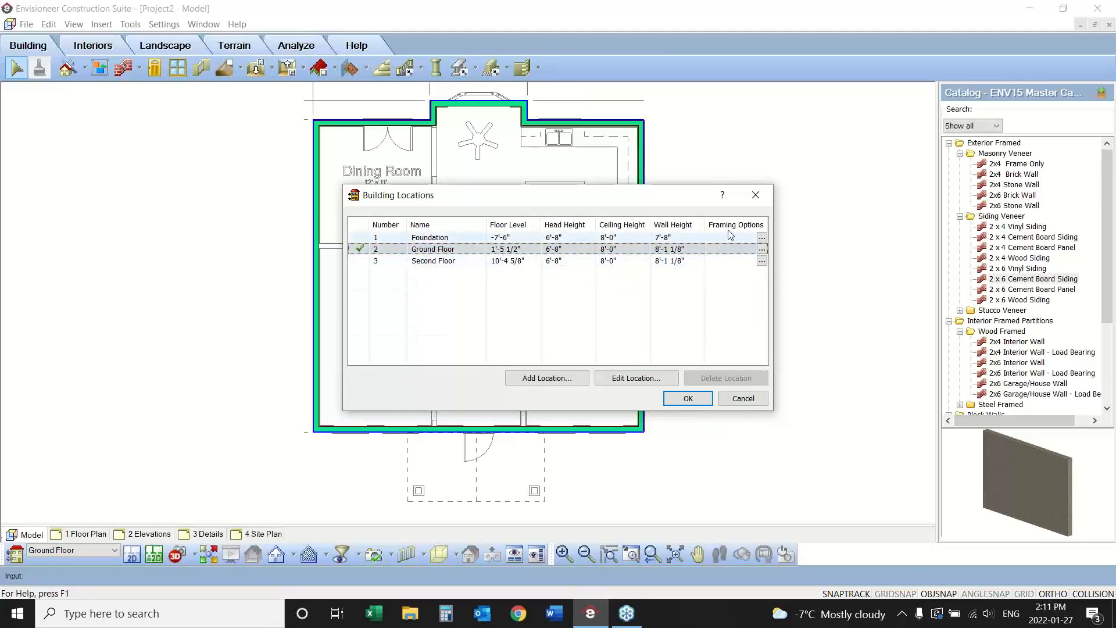
left_click(762, 249)
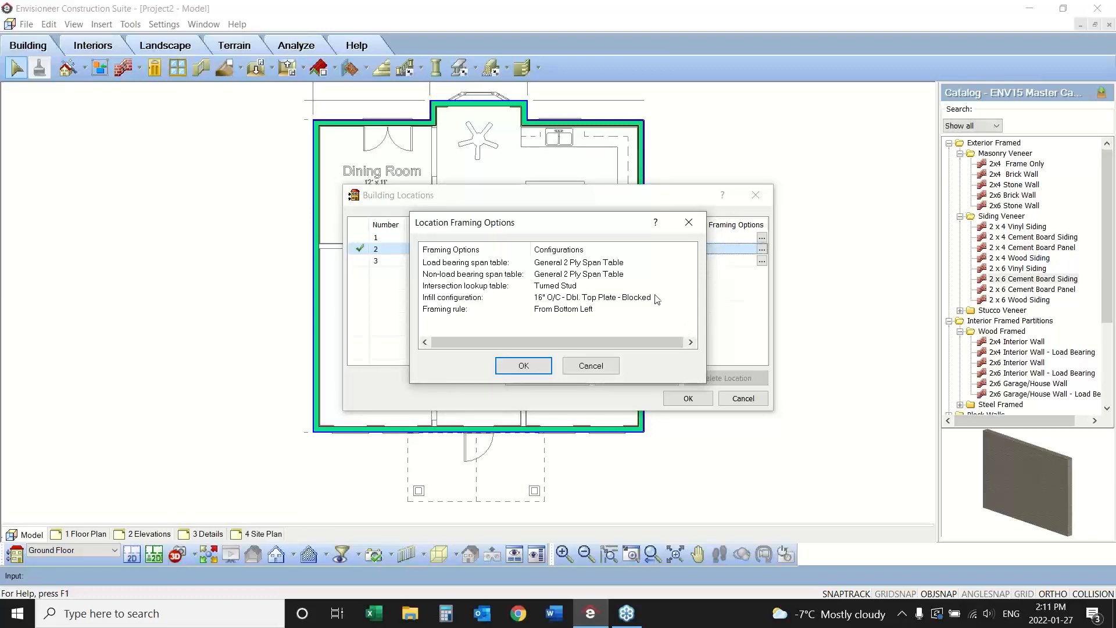
- Review the header configuration for each span in the General 2 Ply Span Table and keep it as the load bearing span table
double_click(570, 265)
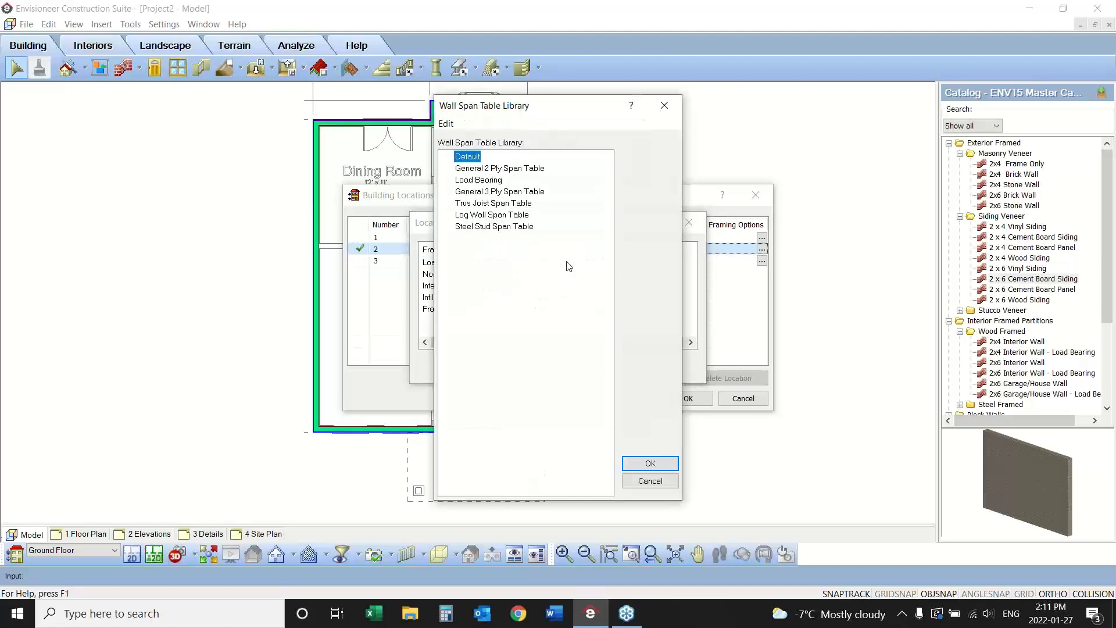
double_click(501, 169)
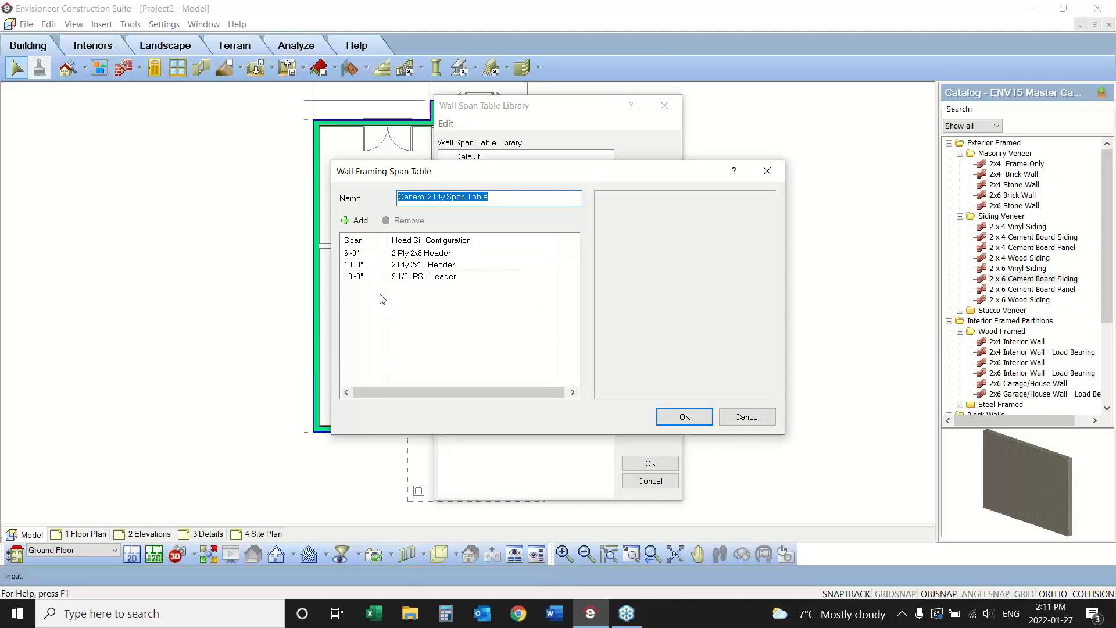
left_click(372, 254)
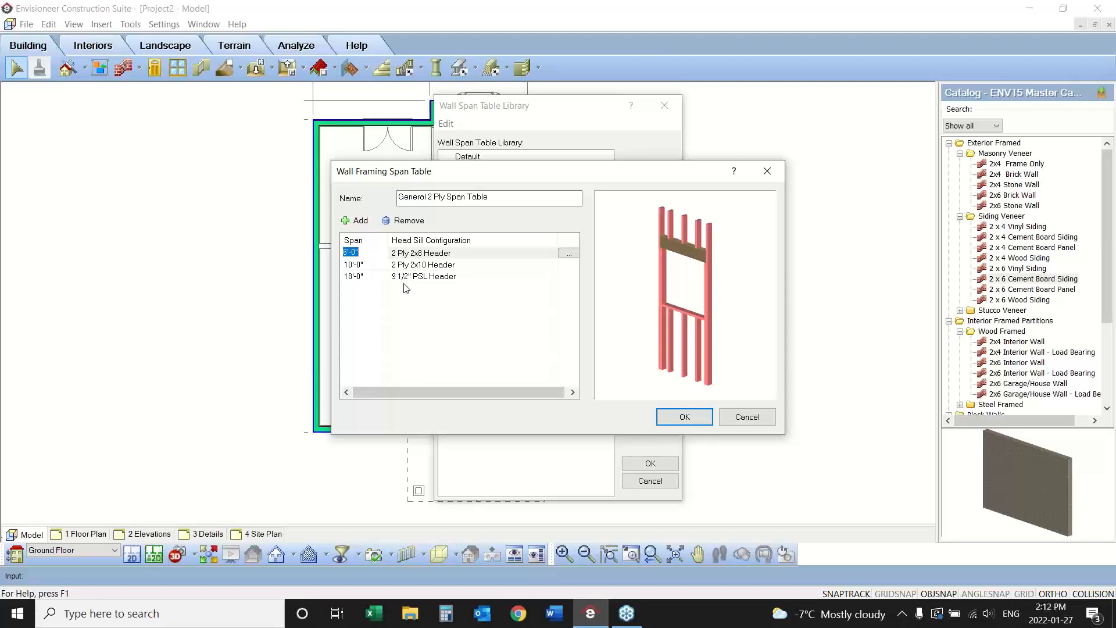
left_click(367, 263)
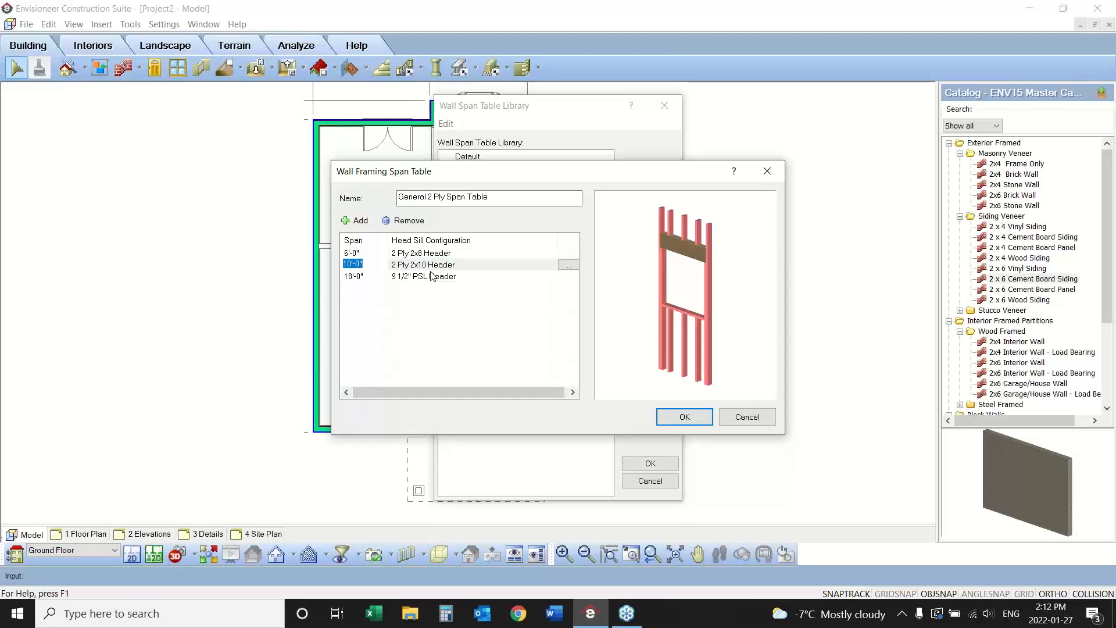
left_click(528, 278)
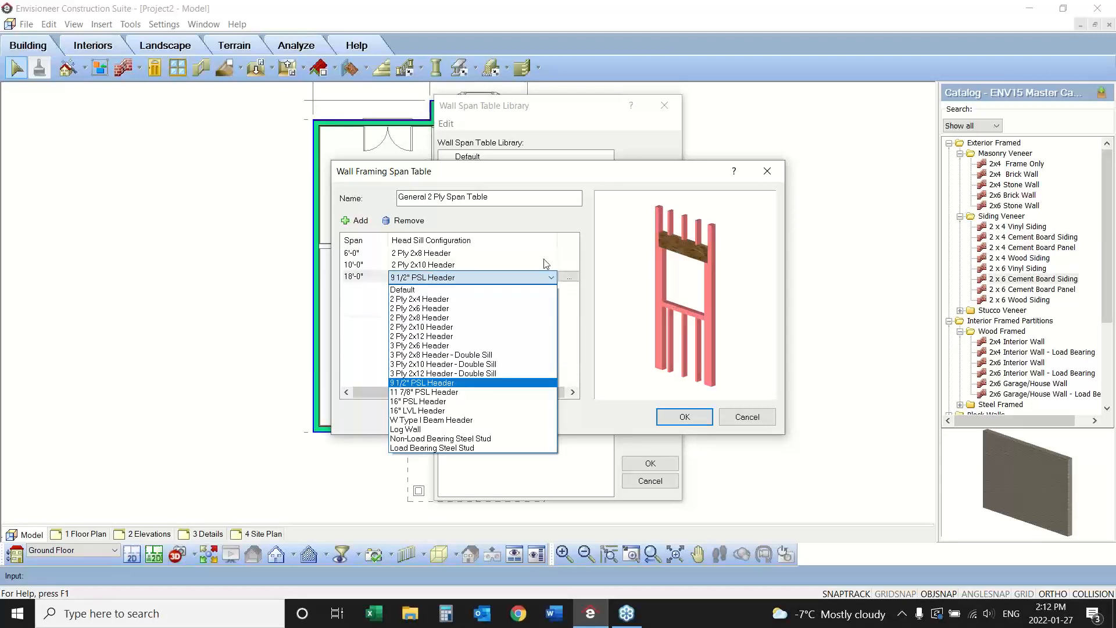
left_click(501, 224)
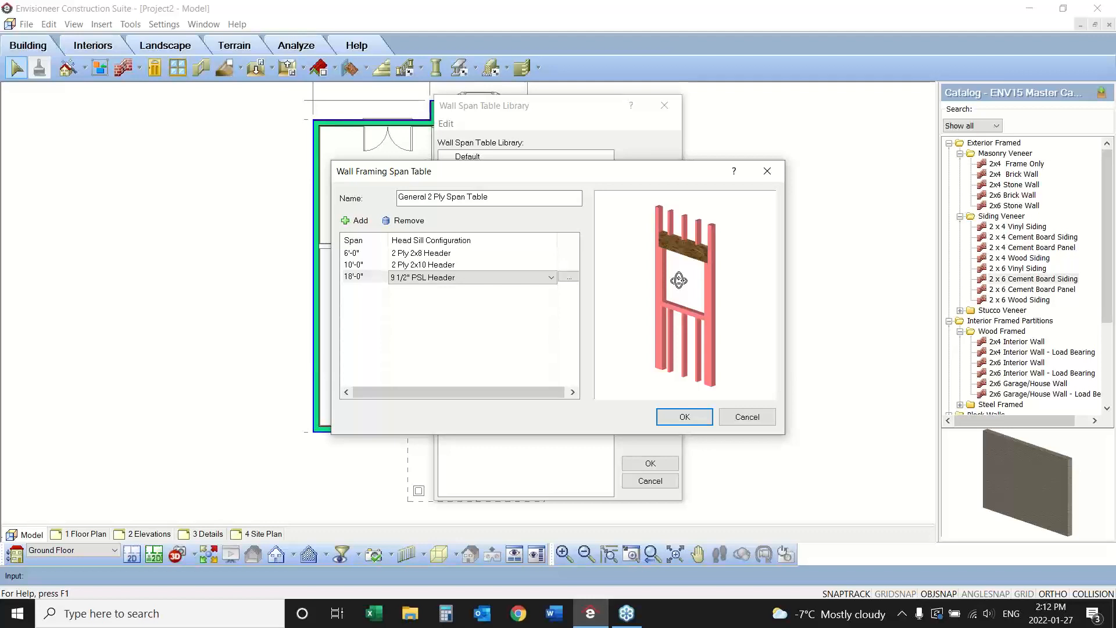
left_click(684, 416)
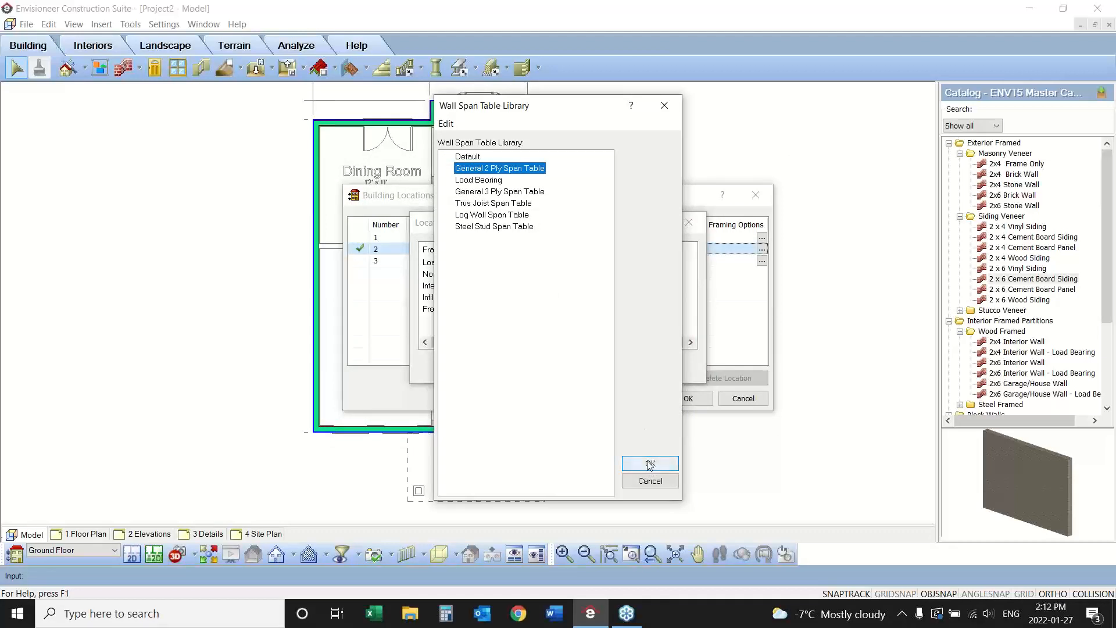
left_click(650, 464)
- Preview the 16" O/C - Dbl. Top Plate, Poles 6' OC and Log Wall 1 configurations in the wall infill library
left_click(610, 298)
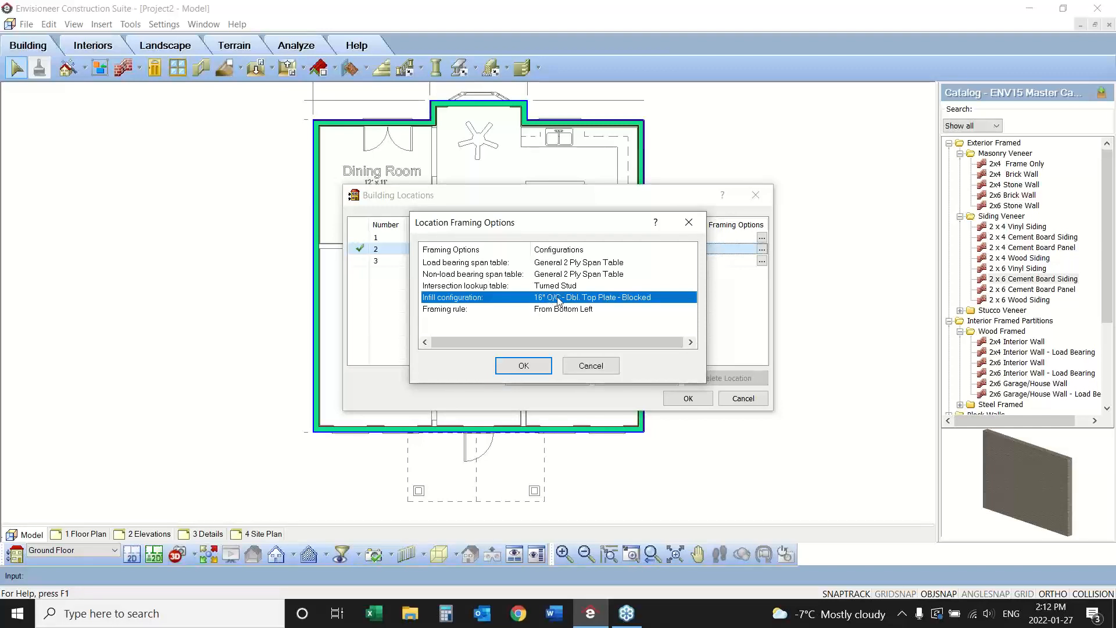
double_click(635, 298)
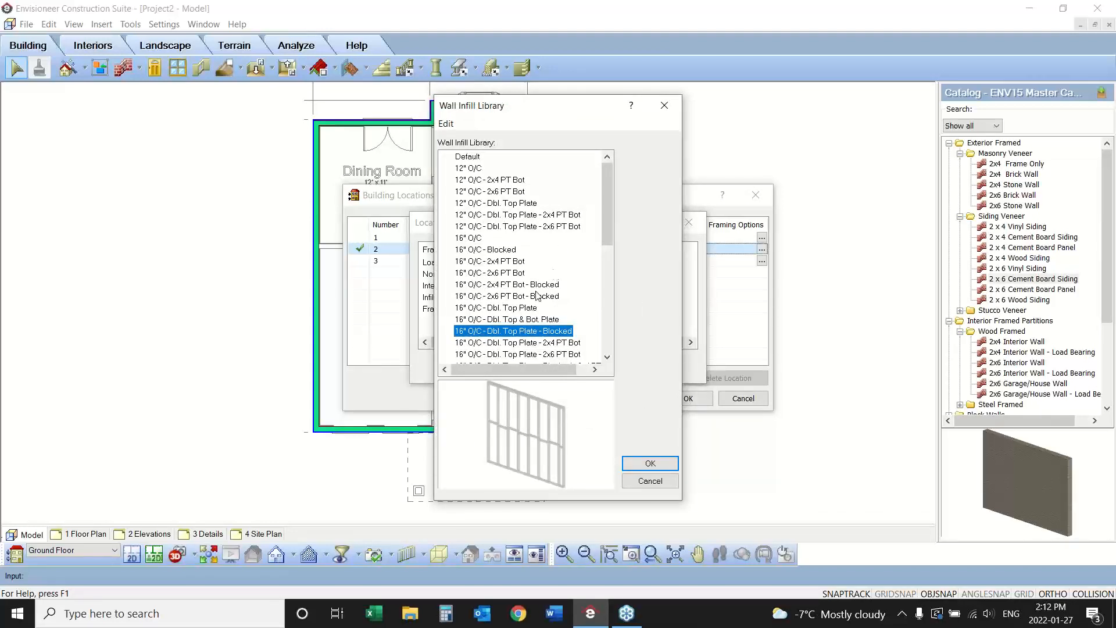
left_click(518, 310)
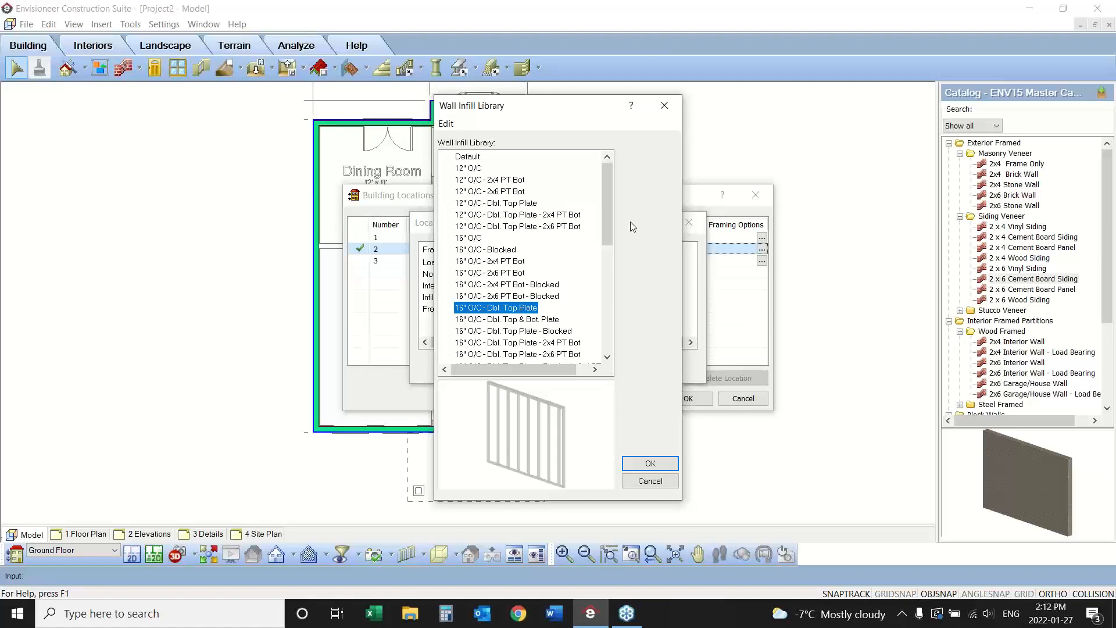
left_click_drag(607, 200, 606, 330)
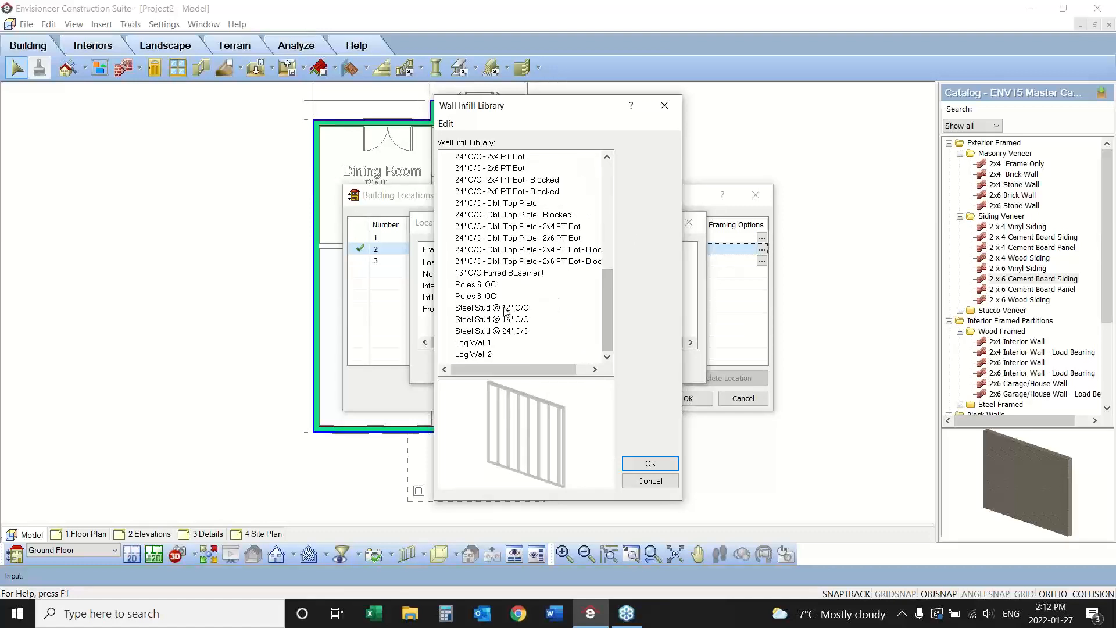
left_click(479, 285)
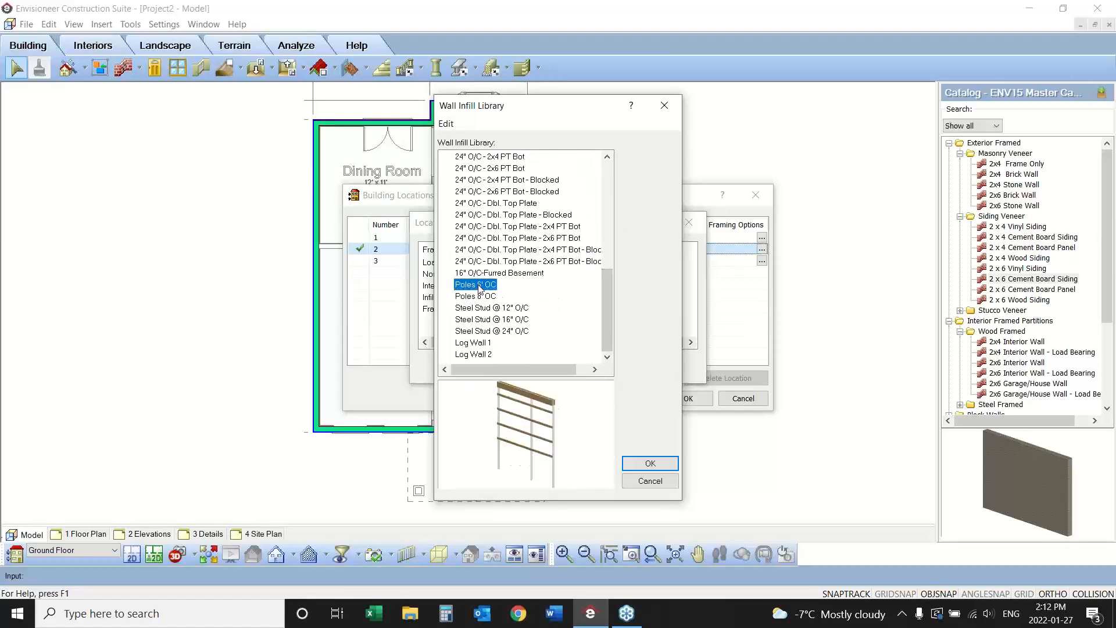
left_click(476, 344)
left_click_drag(608, 327, 610, 219)
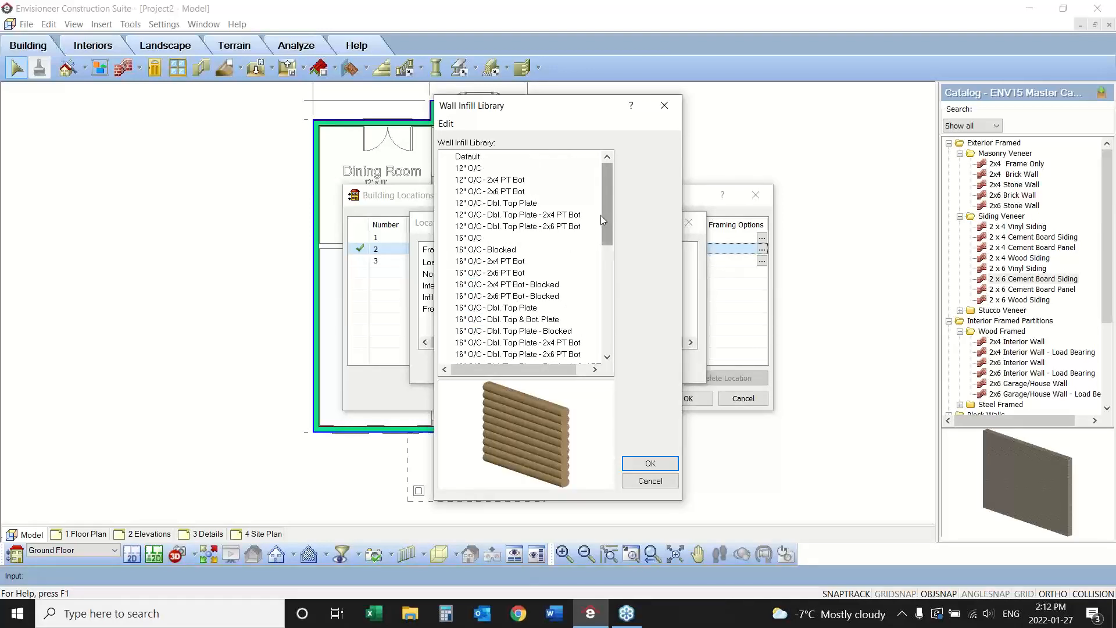
- Set the Ground Floor's infill configuration to 16" O/C - Dbl. Top Plate and accept the building location settings
left_click(535, 310)
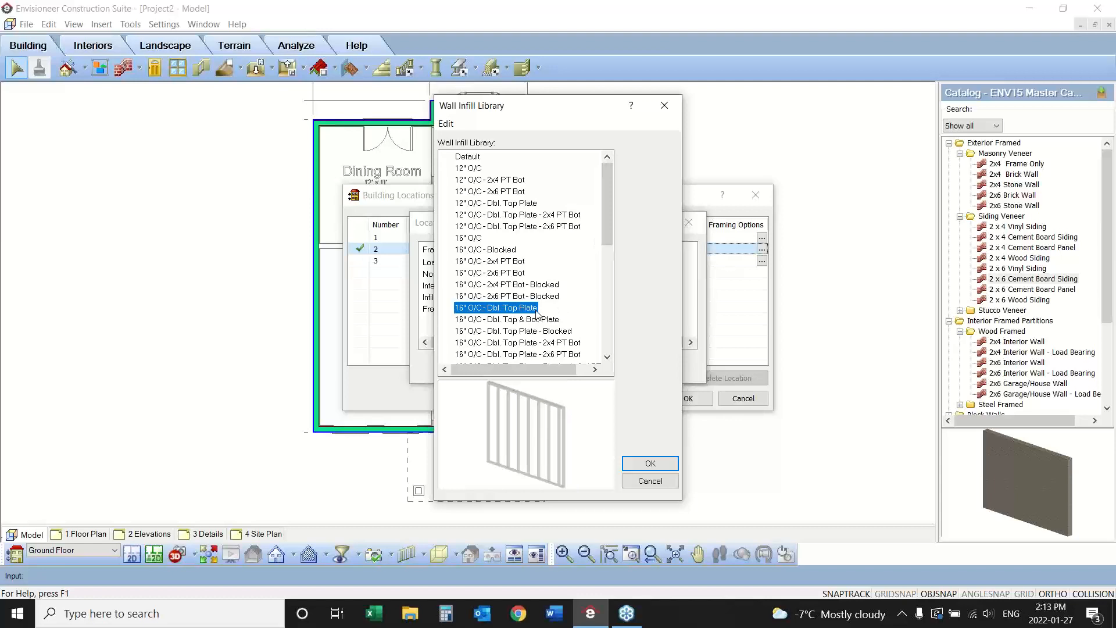
left_click(649, 465)
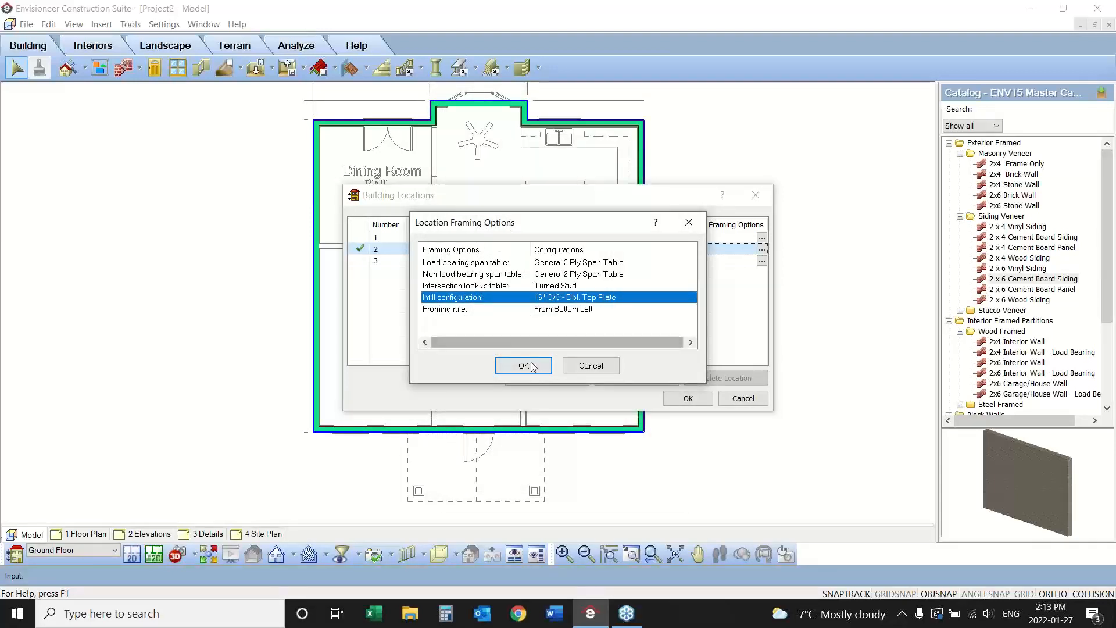
left_click(527, 366)
left_click(679, 400)
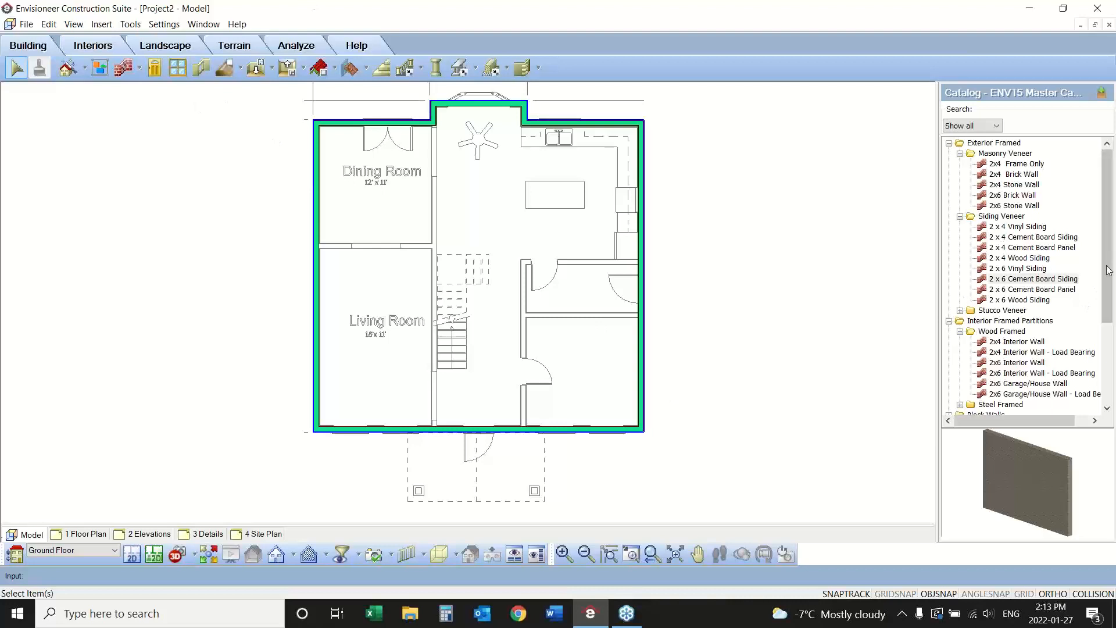
- Trace the full-depth wall beside the dining and living rooms and the L-shaped wall below the kitchen with 2x6 Interior Wall - Load Bearing
left_click_drag(1109, 270, 1114, 349)
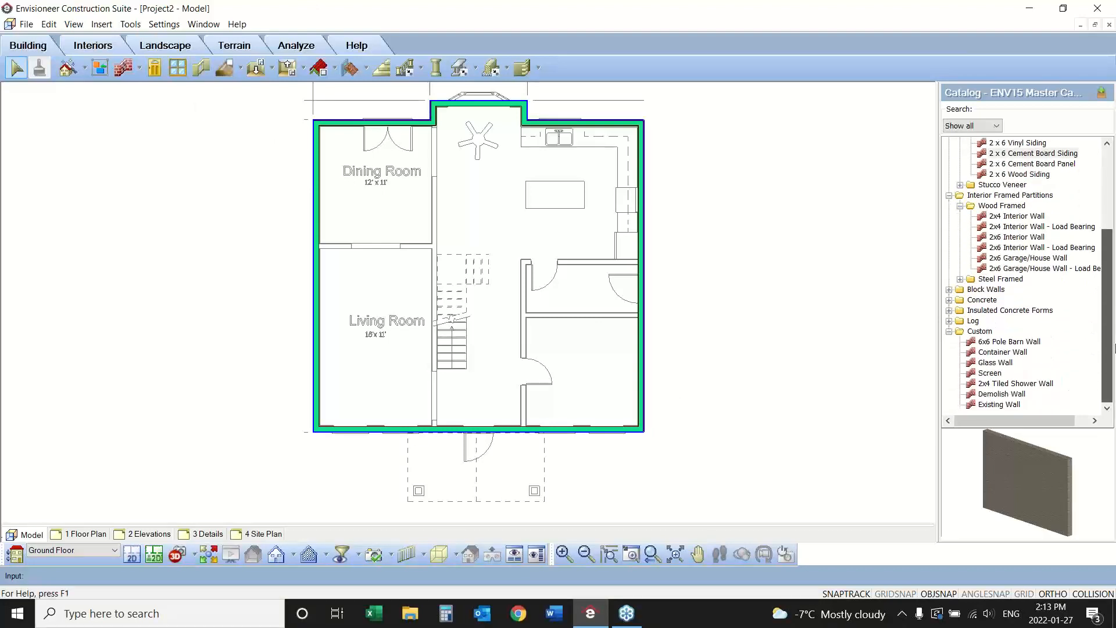
left_click(1028, 247)
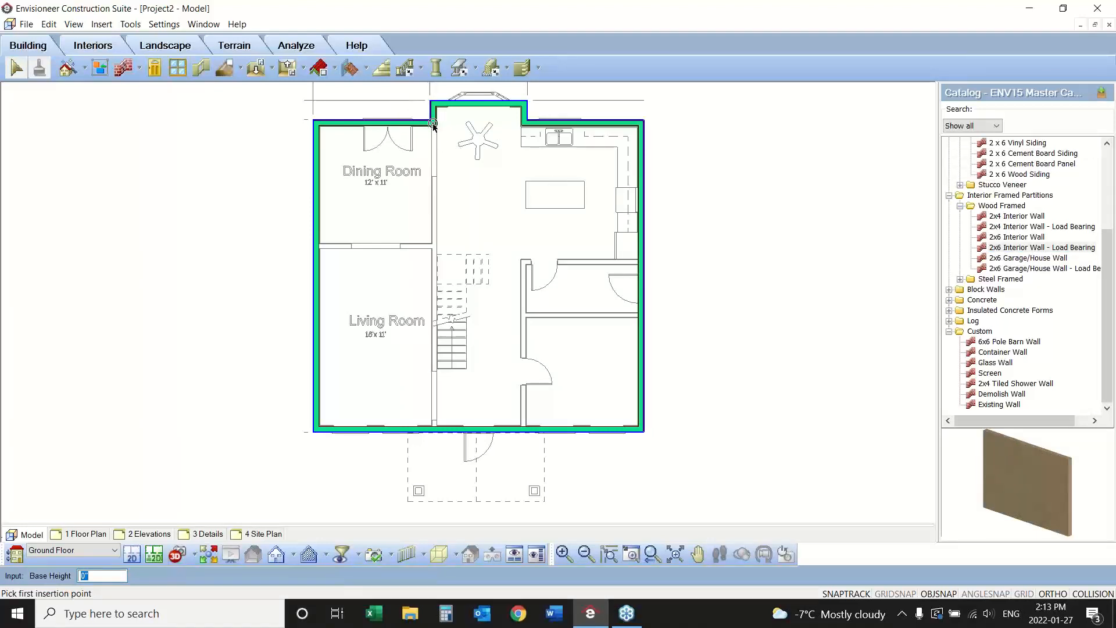
left_click_drag(433, 124, 436, 432)
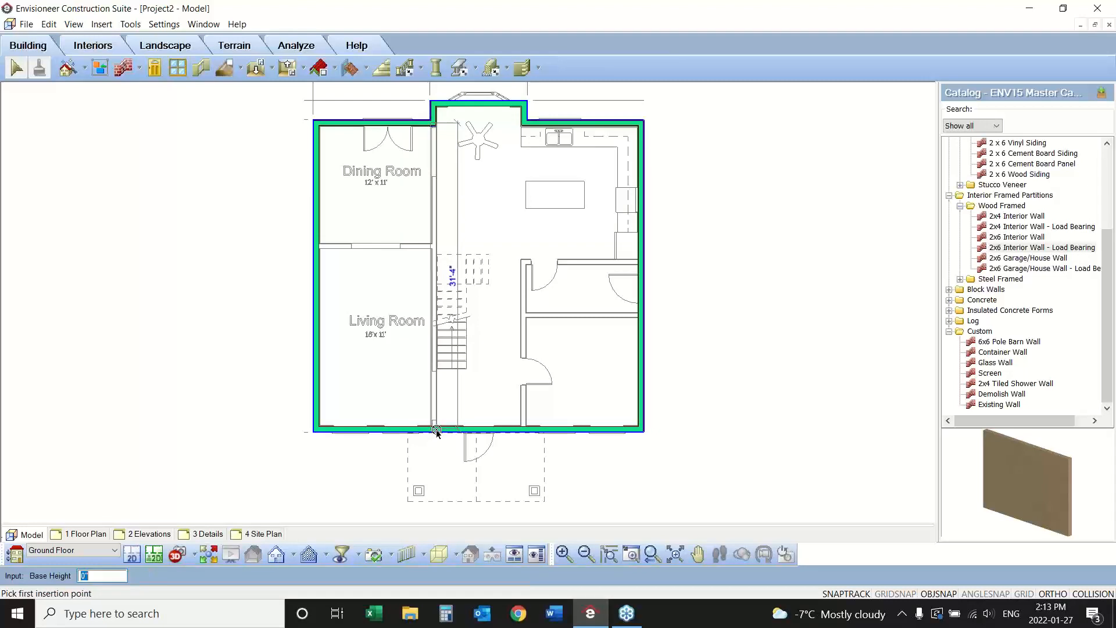
left_click(523, 431)
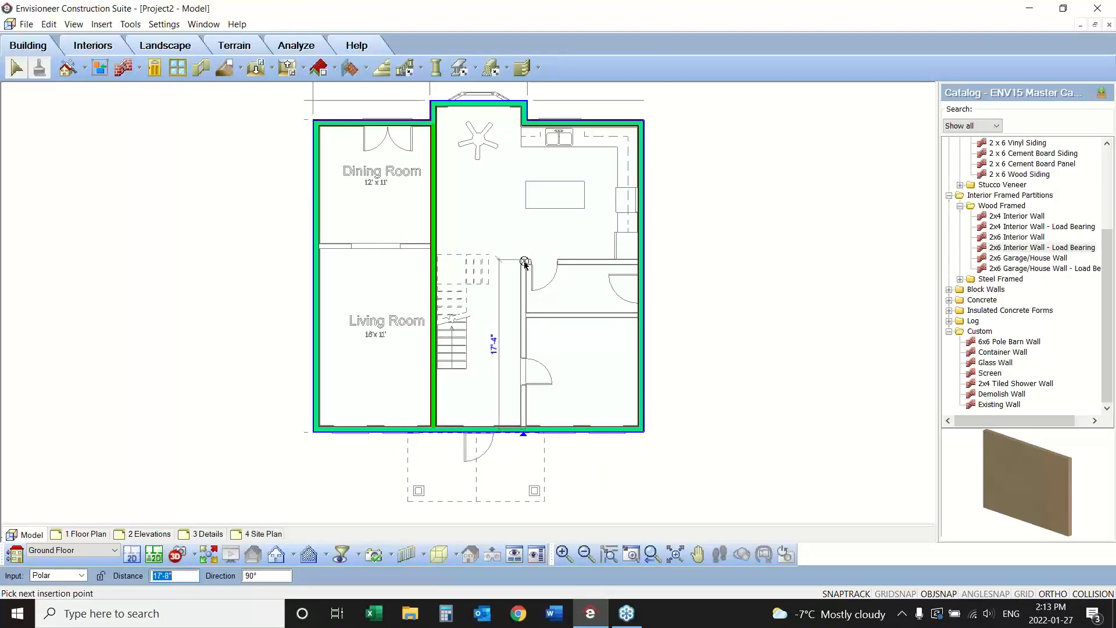
left_click(524, 262)
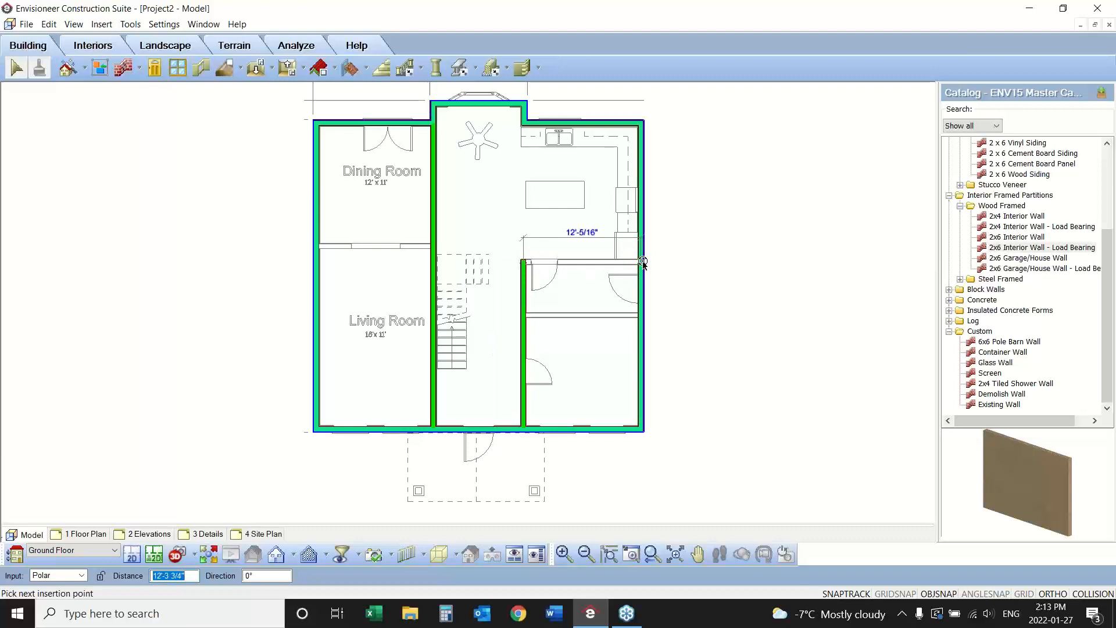
left_click(642, 263)
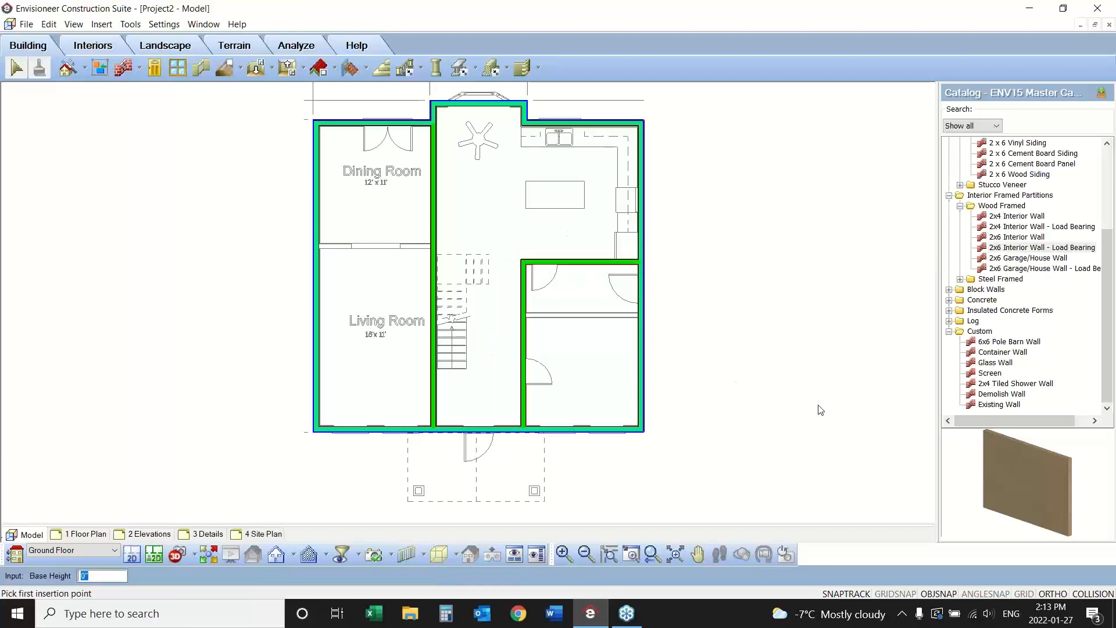
- Trace the partition between the dining and living rooms and the one between the two rooms below the kitchen with 2x4 Interior Wall
left_click(1016, 217)
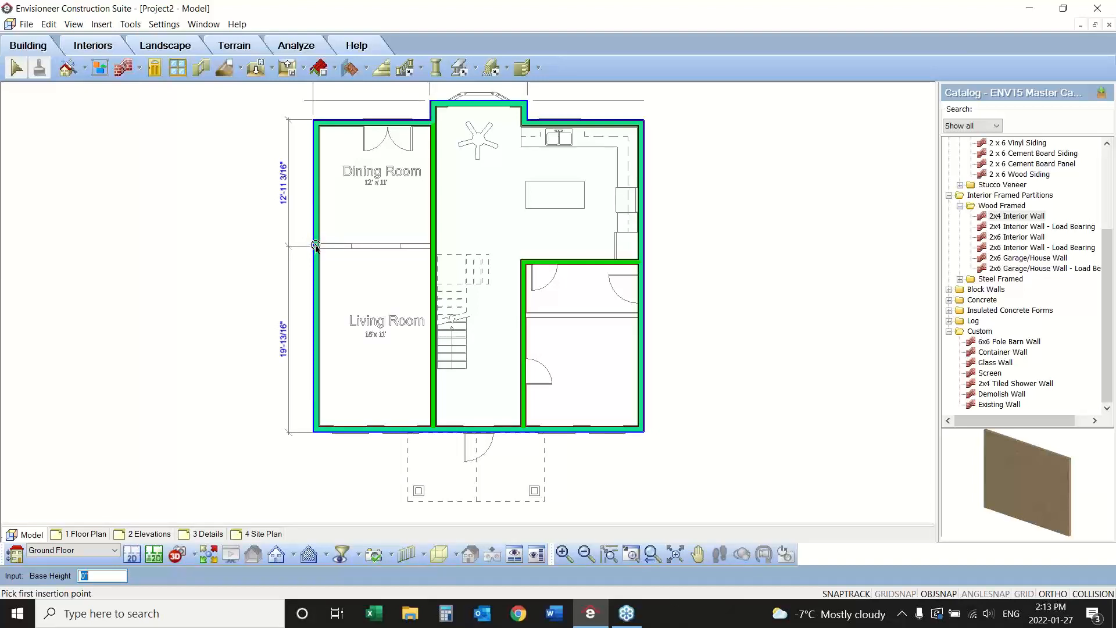
left_click(316, 246)
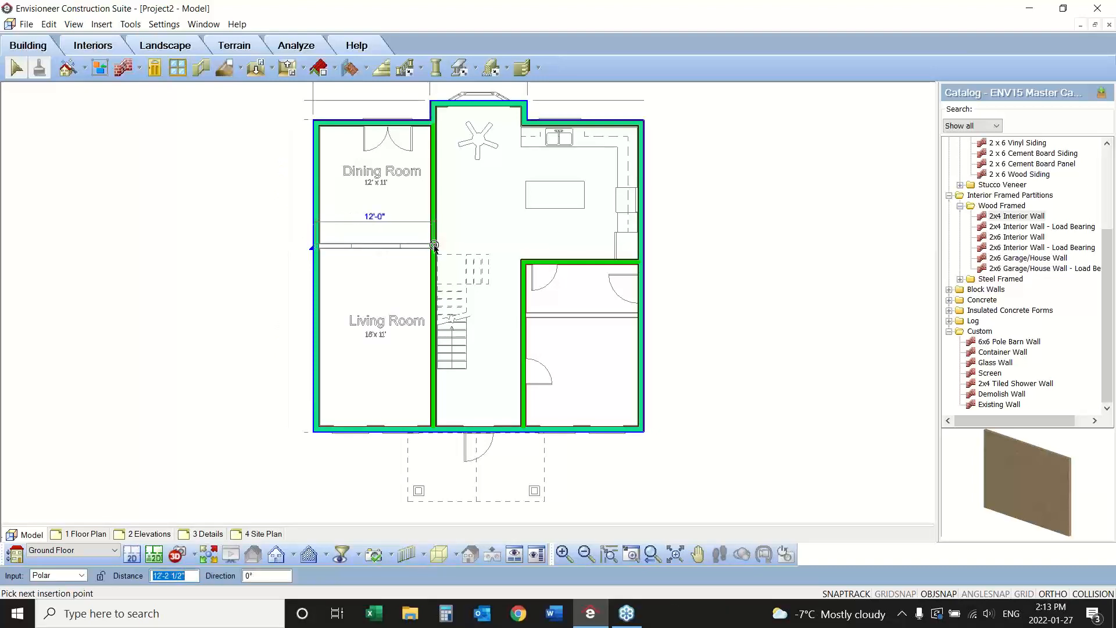
left_click(434, 246)
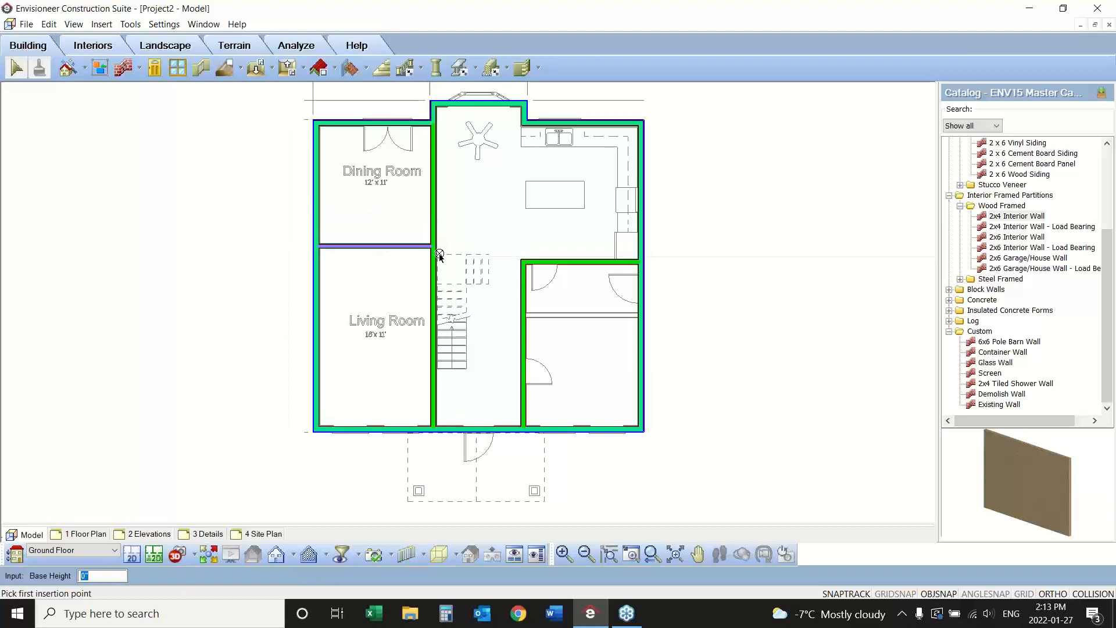
left_click(523, 317)
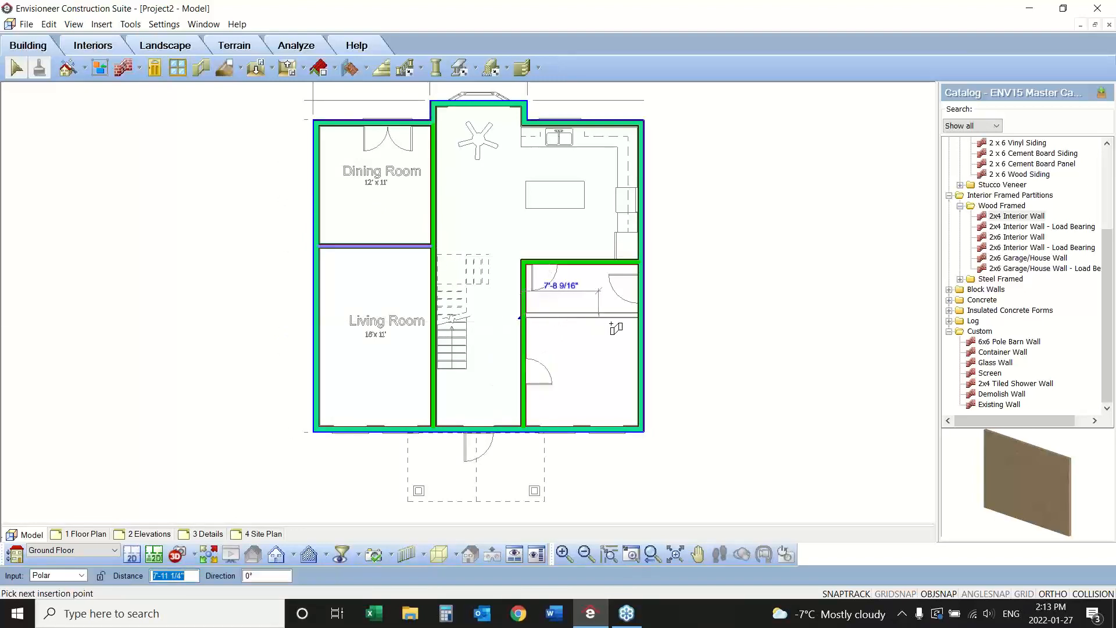
left_click(640, 316)
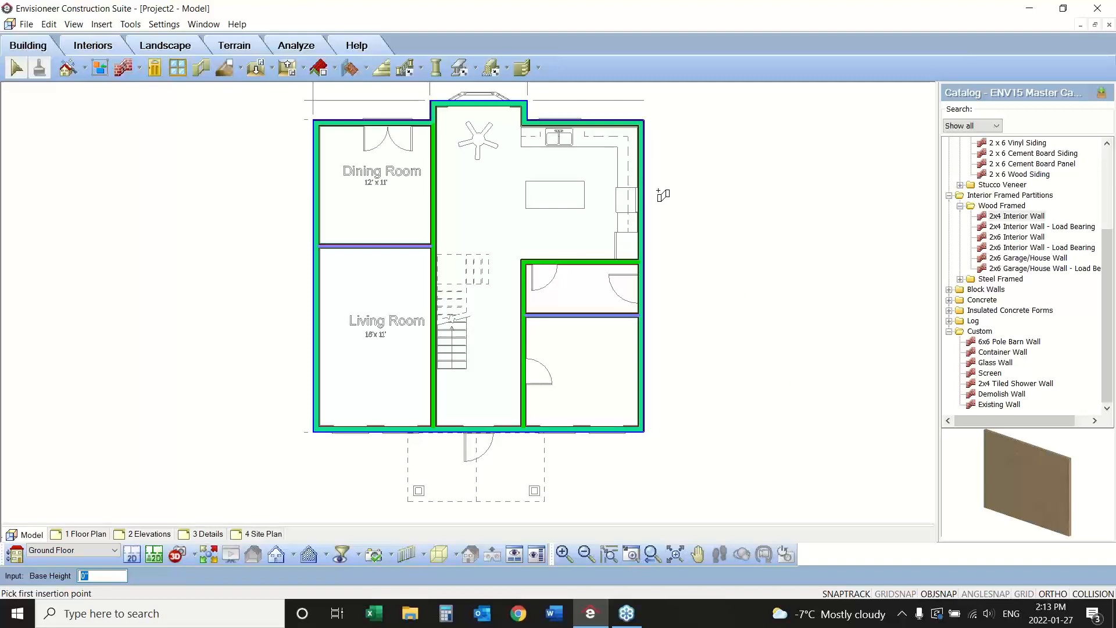
right_click(680, 169)
left_click(706, 177)
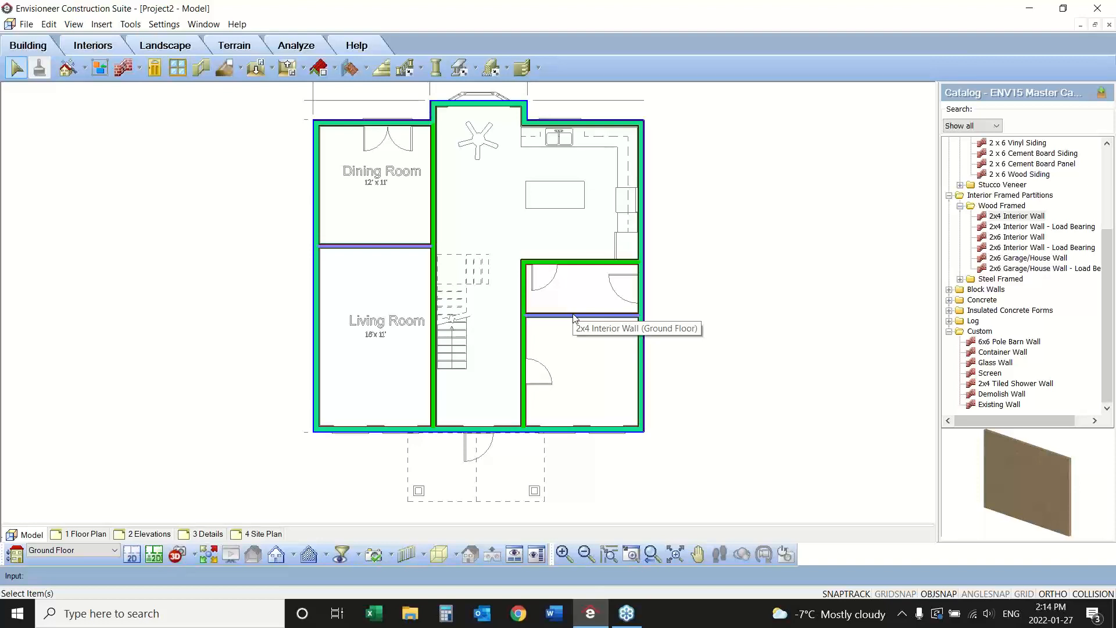
- Open the properties of the exterior wall below the living room and the catalog definition of its 2x6 framing member
left_click(373, 431)
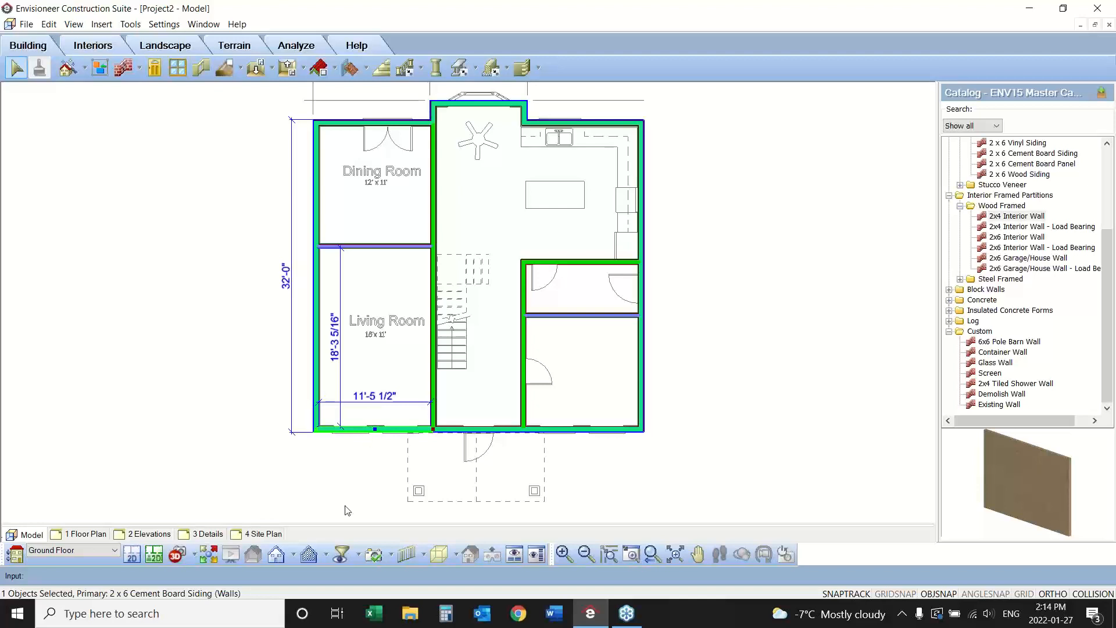
right_click(260, 378)
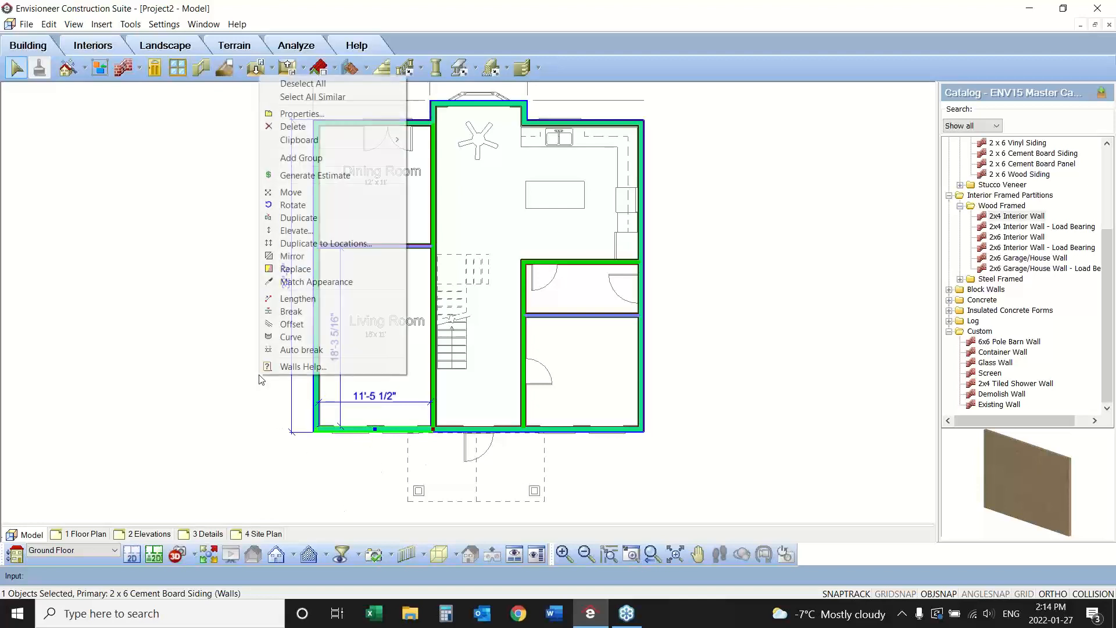
left_click(312, 115)
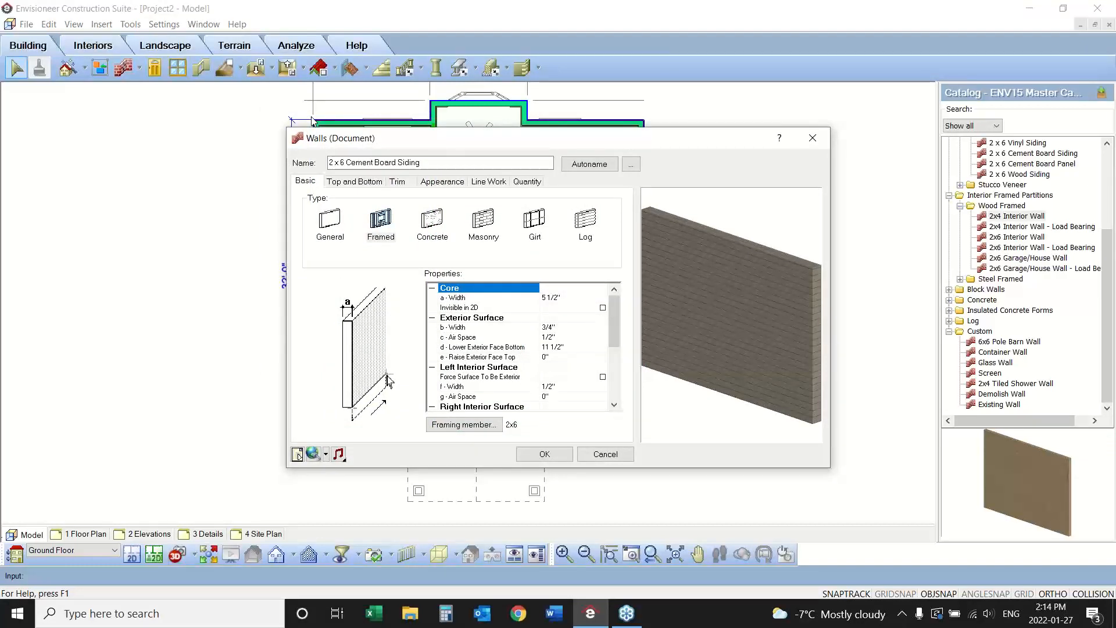
left_click(376, 225)
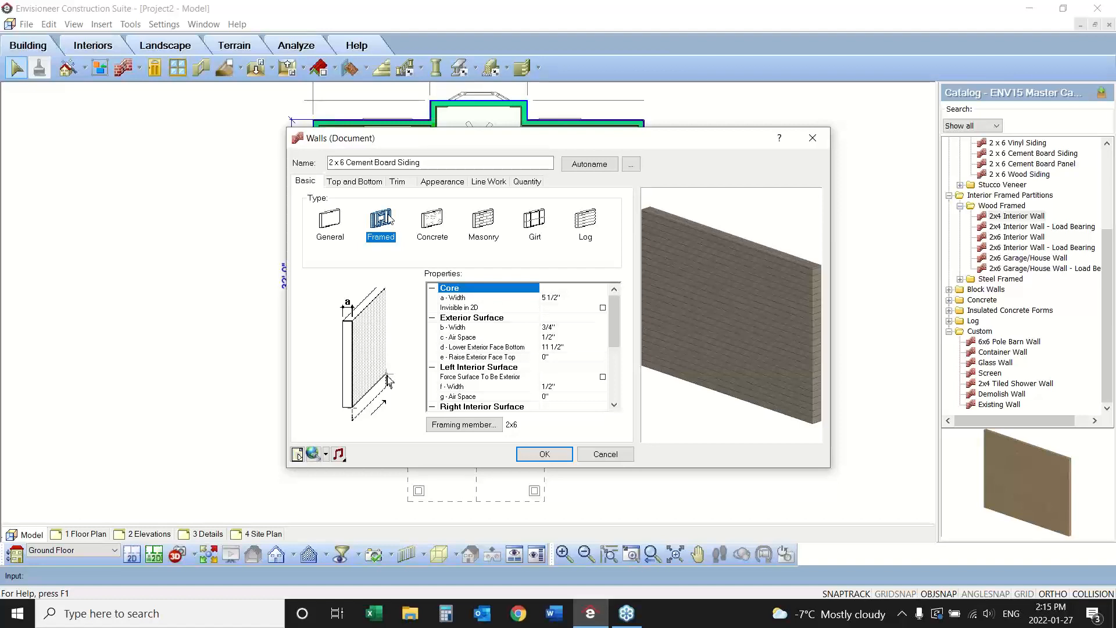
left_click(480, 425)
double_click(489, 205)
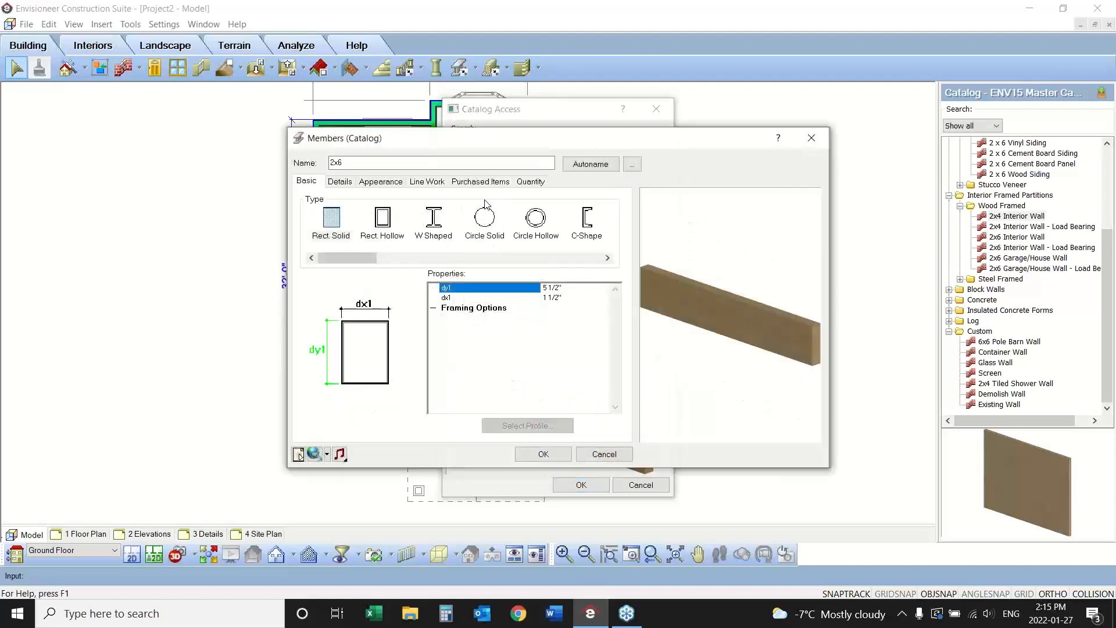
- Examine the purchased items of the 2x6 member, including the 92-5/8 and 104-5/8 studs and the 2x6x8 to 2x6x14 lengths
left_click(479, 183)
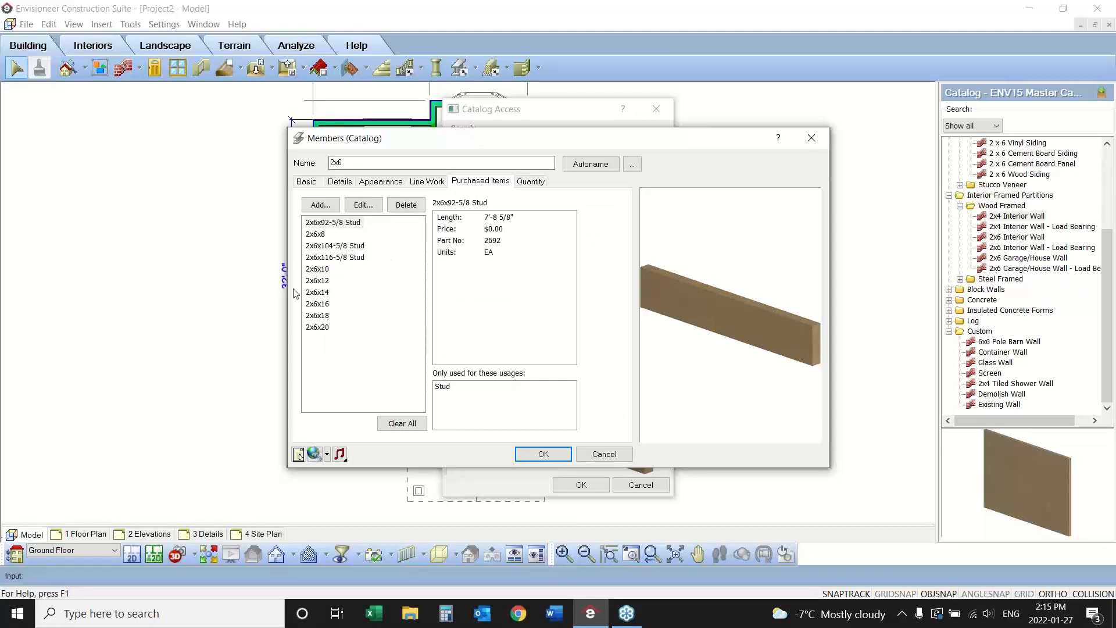
left_click(334, 226)
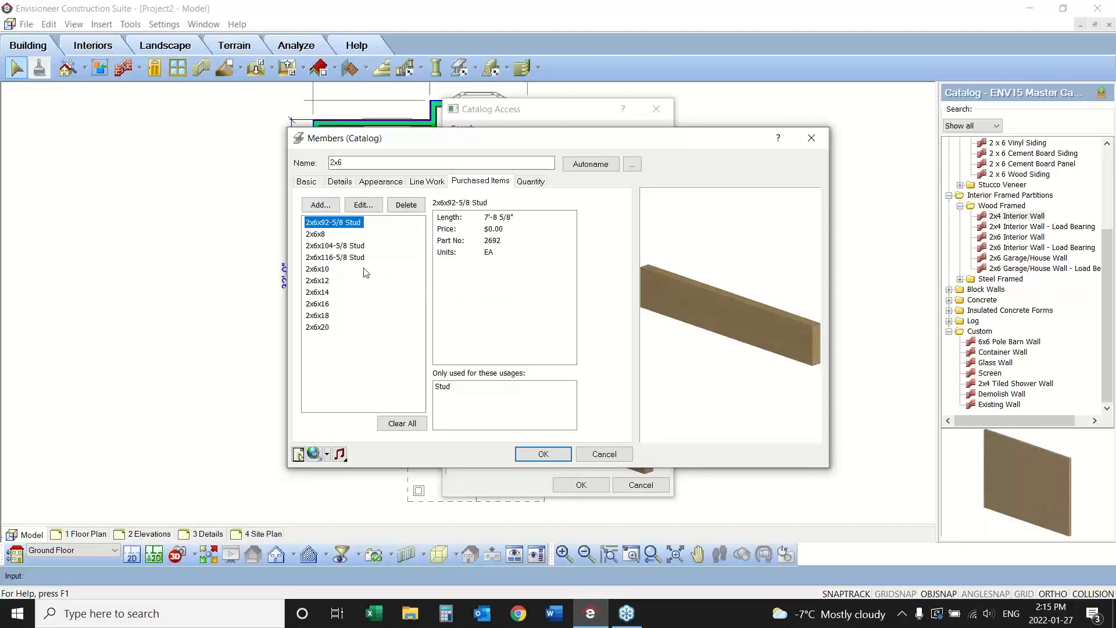
left_click(348, 249)
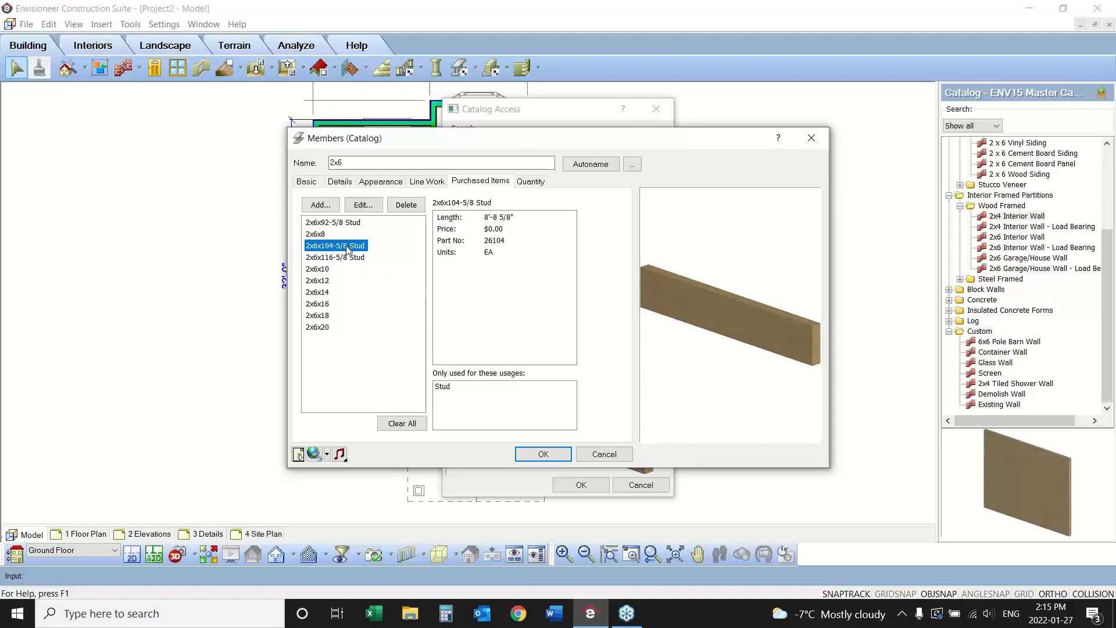
left_click(314, 234)
left_click(325, 270)
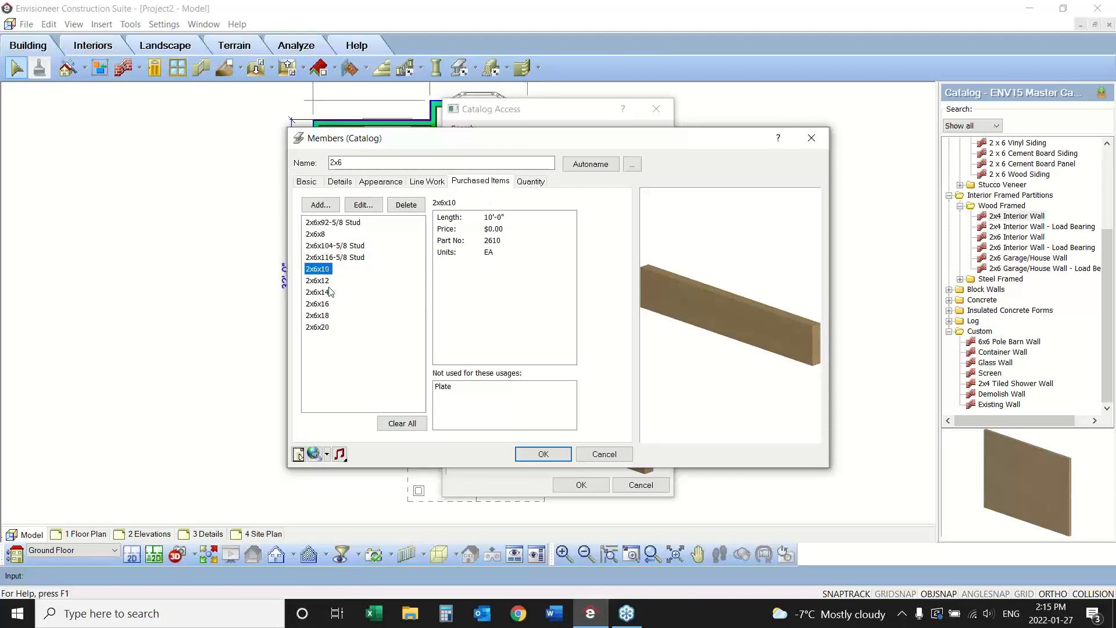
left_click(327, 280)
left_click(328, 293)
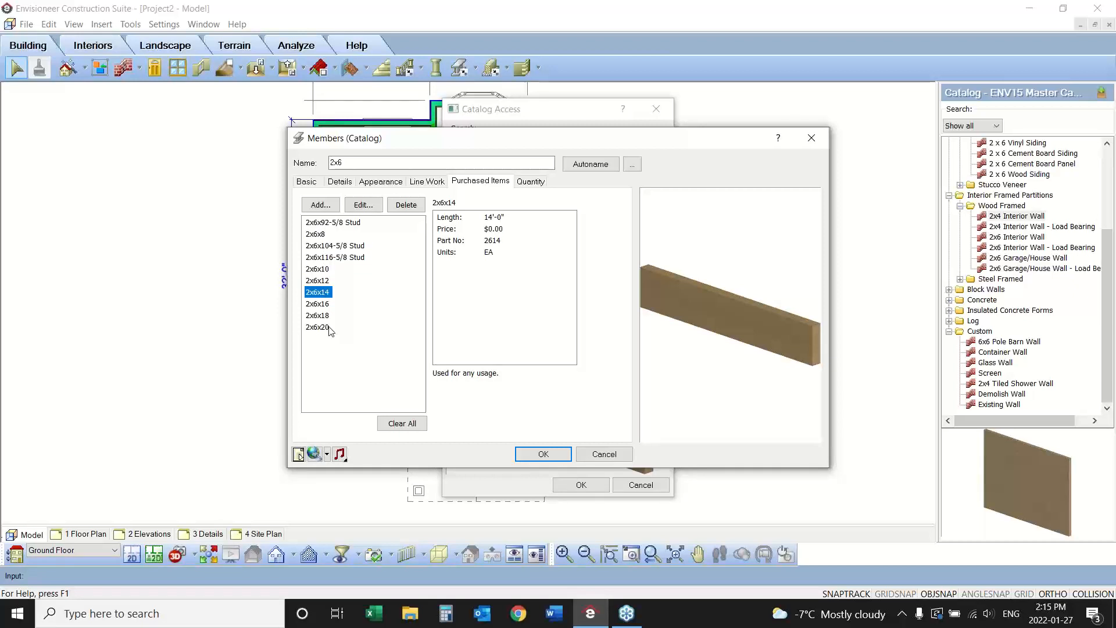
- Compare the usage restrictions of the 92-5/8 stud, 2x6x8, 2x6x14, 2x6x16 and 2x6x20 items, and return to the wall properties without changing the member
left_click(320, 226)
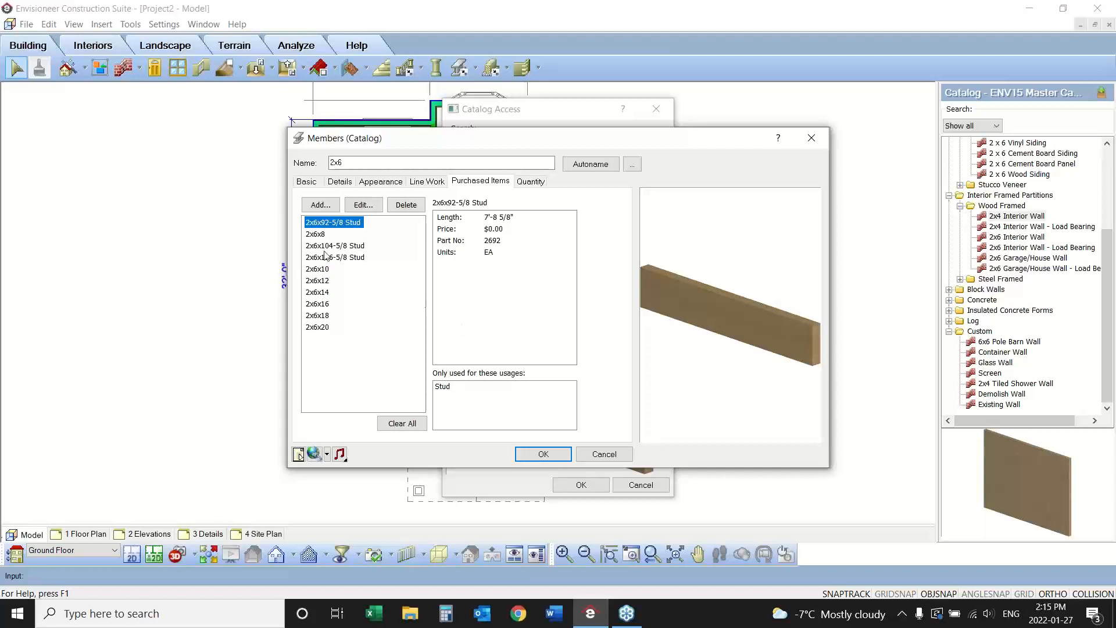
left_click(316, 235)
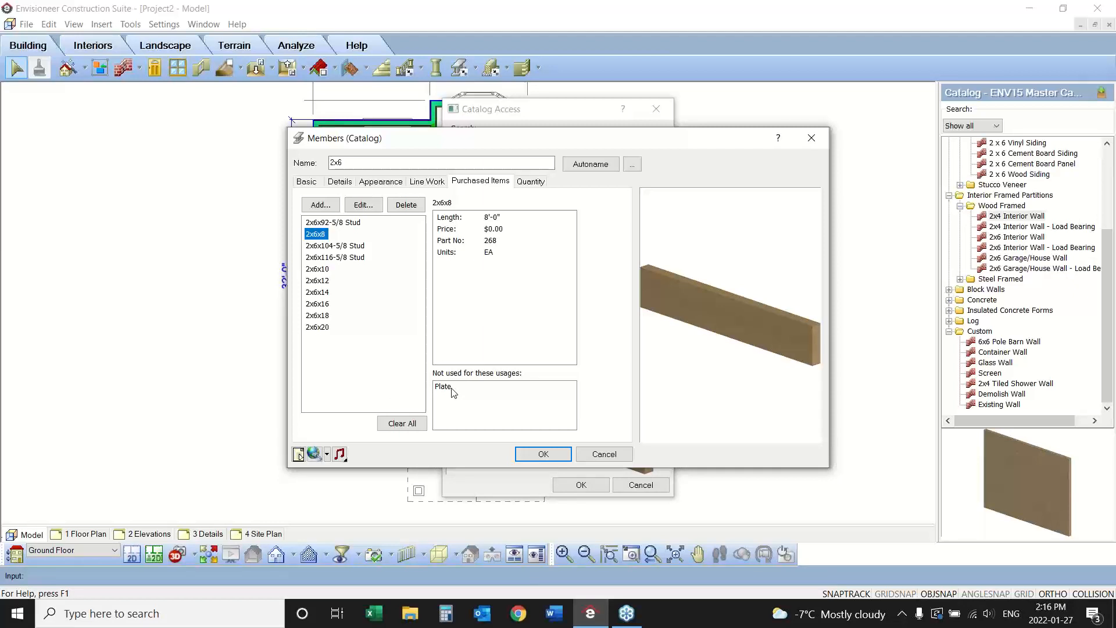
left_click(324, 304)
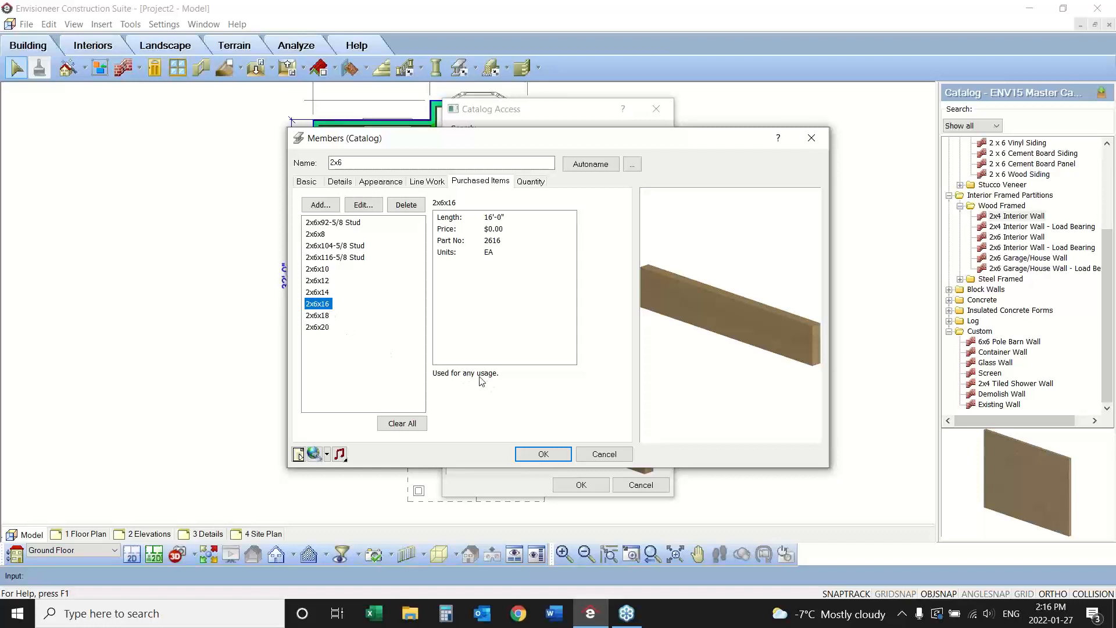
left_click(318, 293)
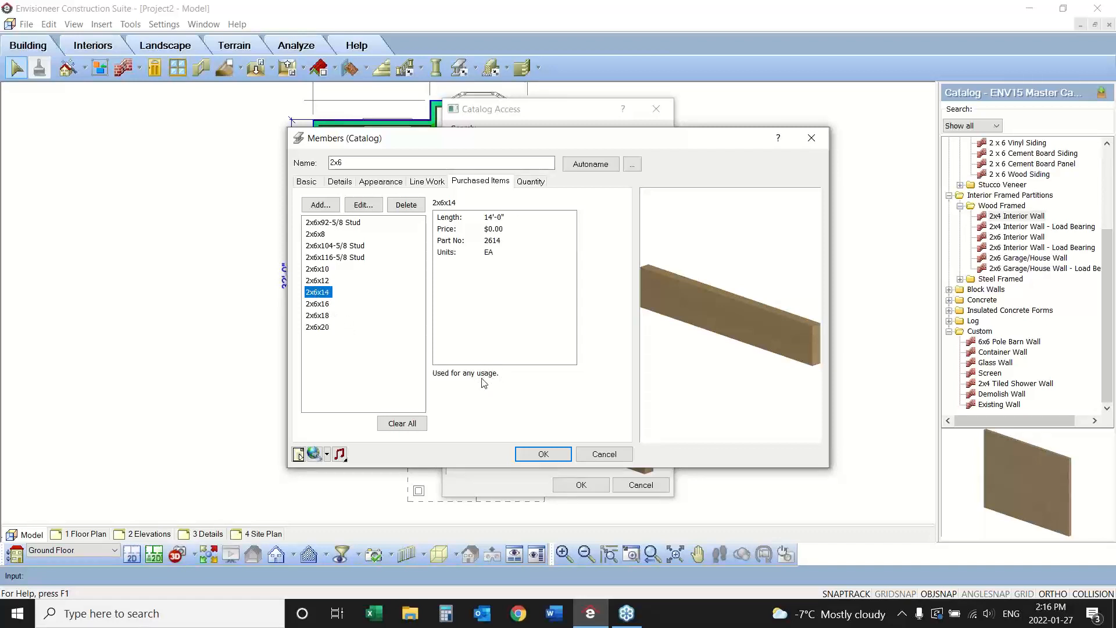
left_click(322, 329)
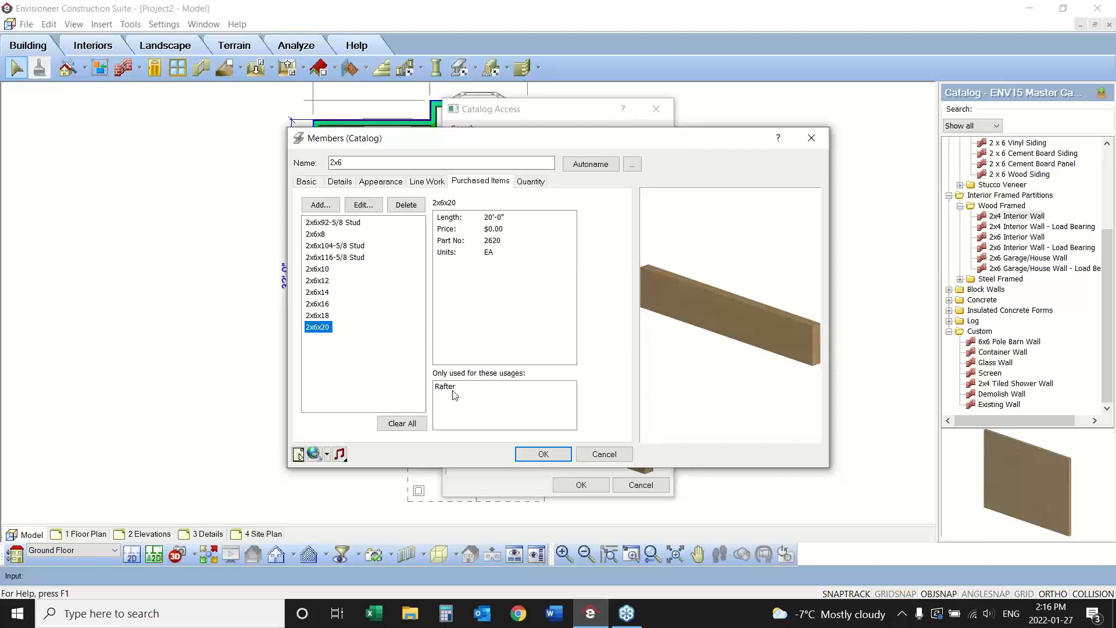
left_click(313, 308)
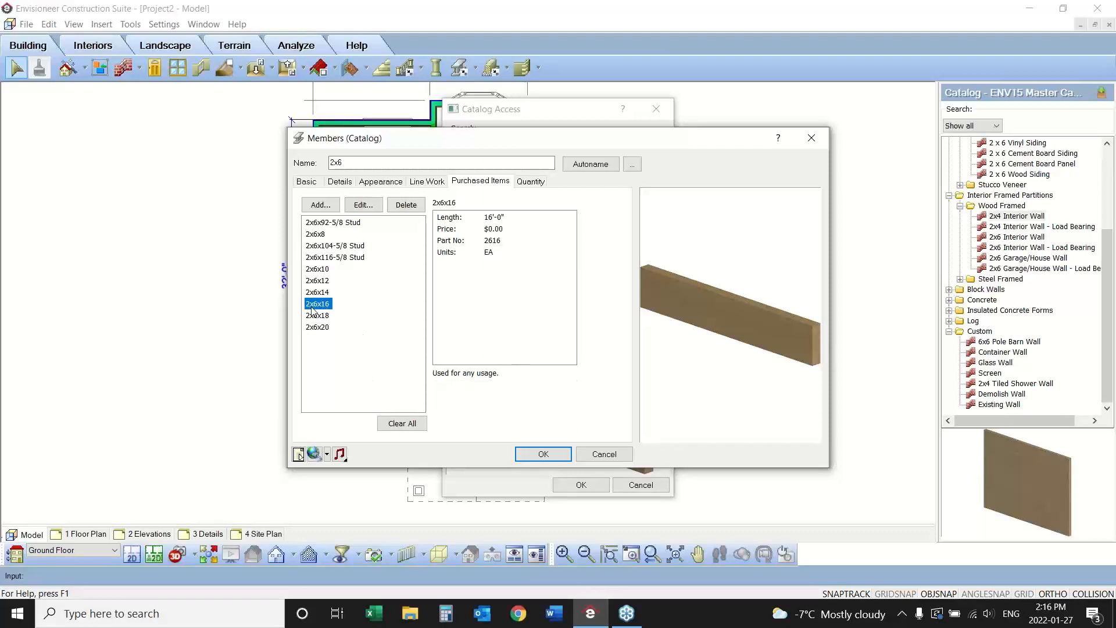
left_click(316, 294)
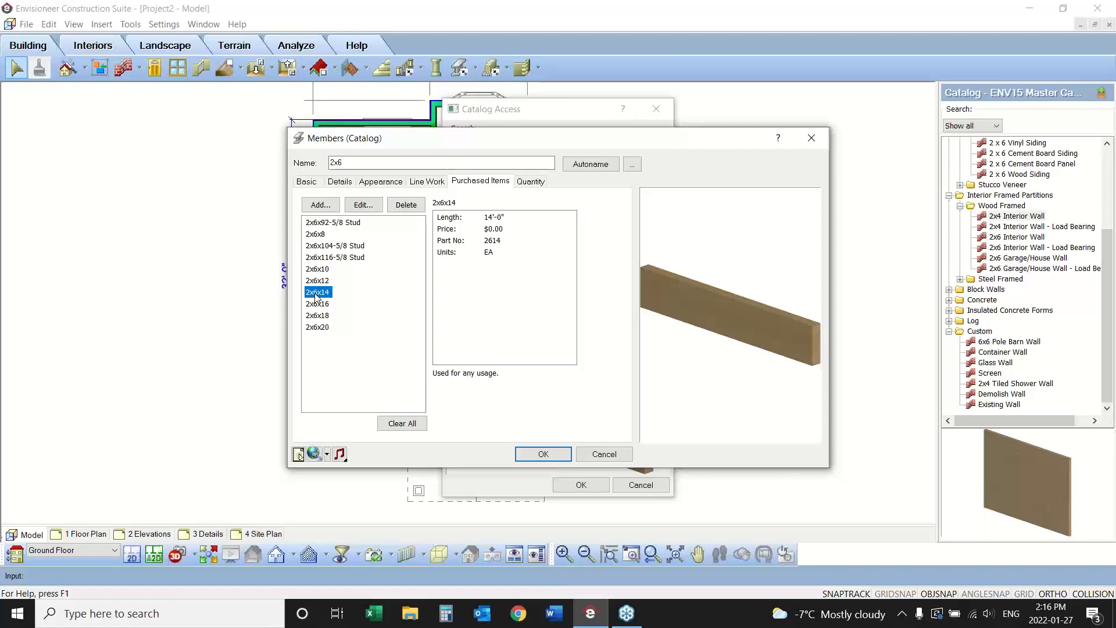
left_click(319, 309)
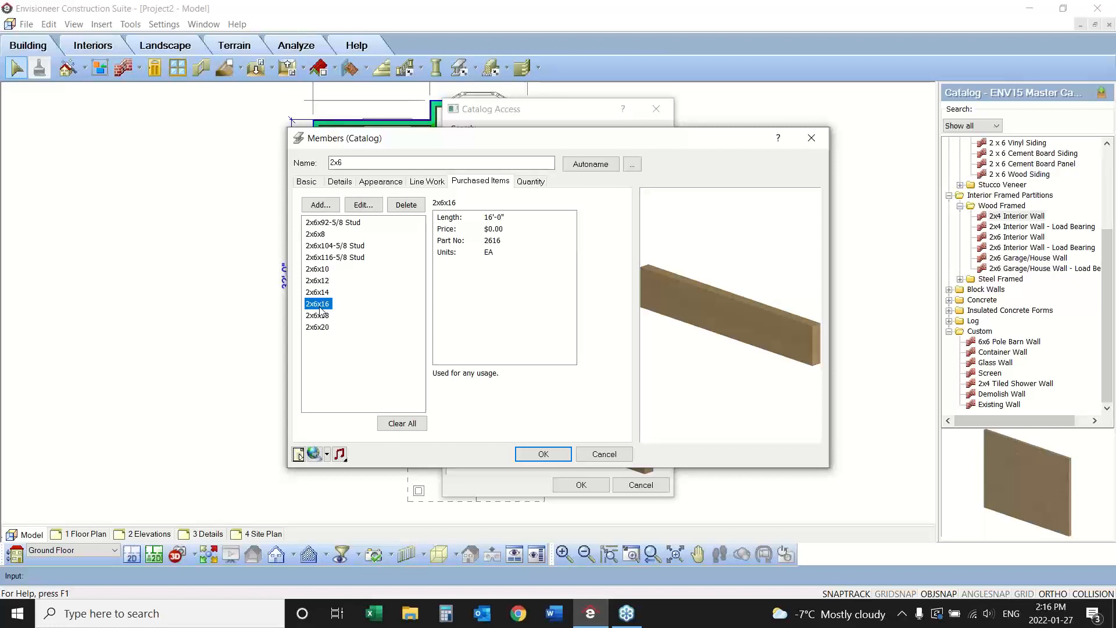
left_click(603, 454)
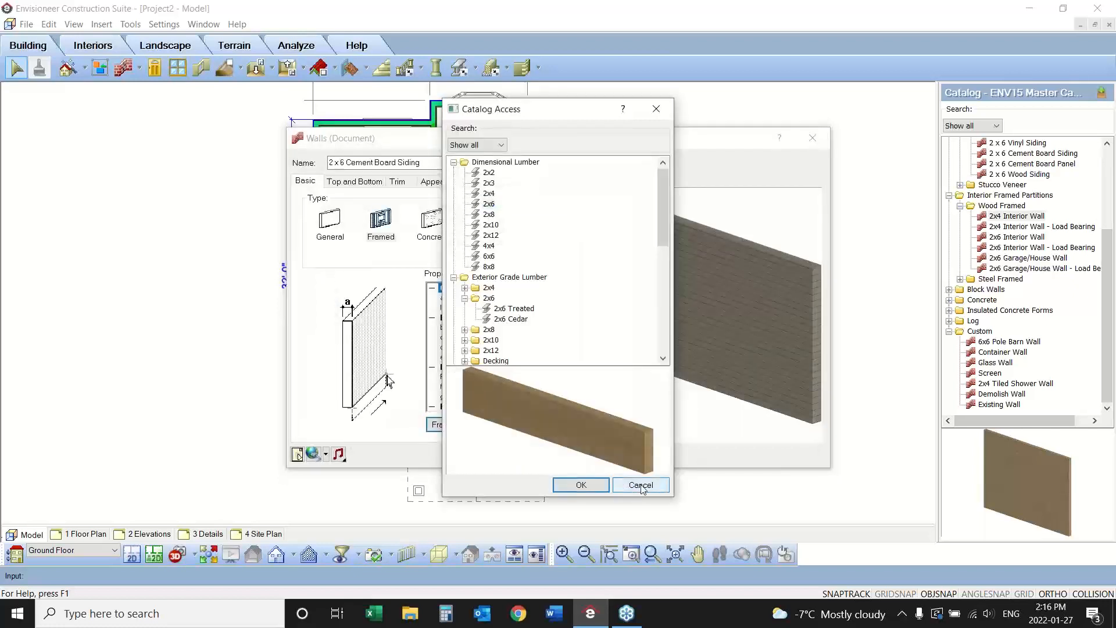
left_click(641, 485)
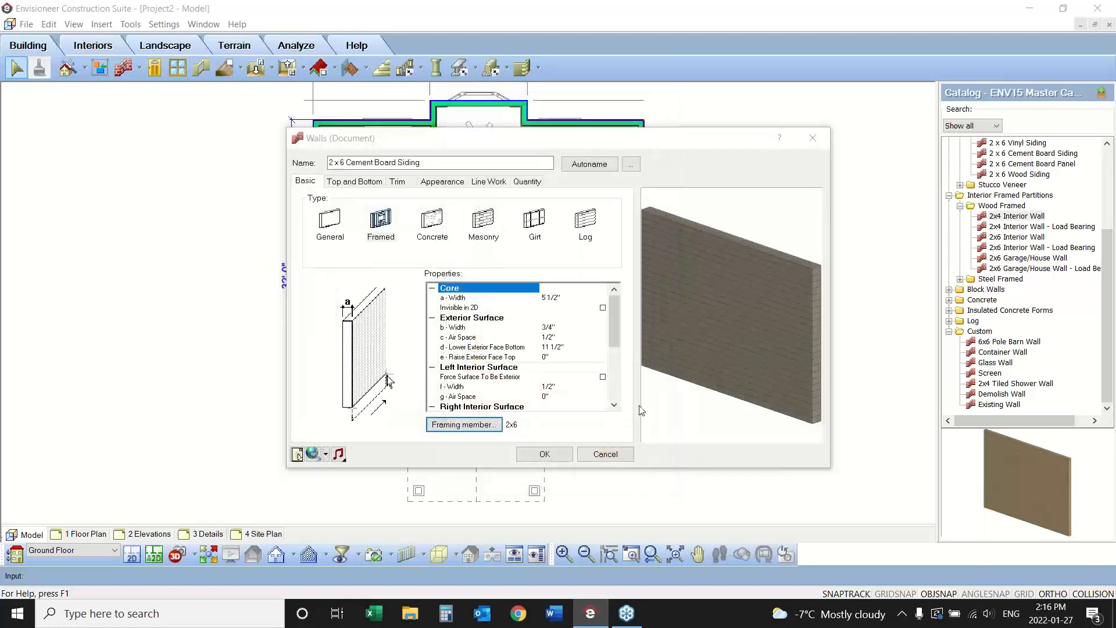
- Review the wall's baseboard, opening and window sill trim on the left interior surface, and the trim members on the exterior surface
left_click(400, 185)
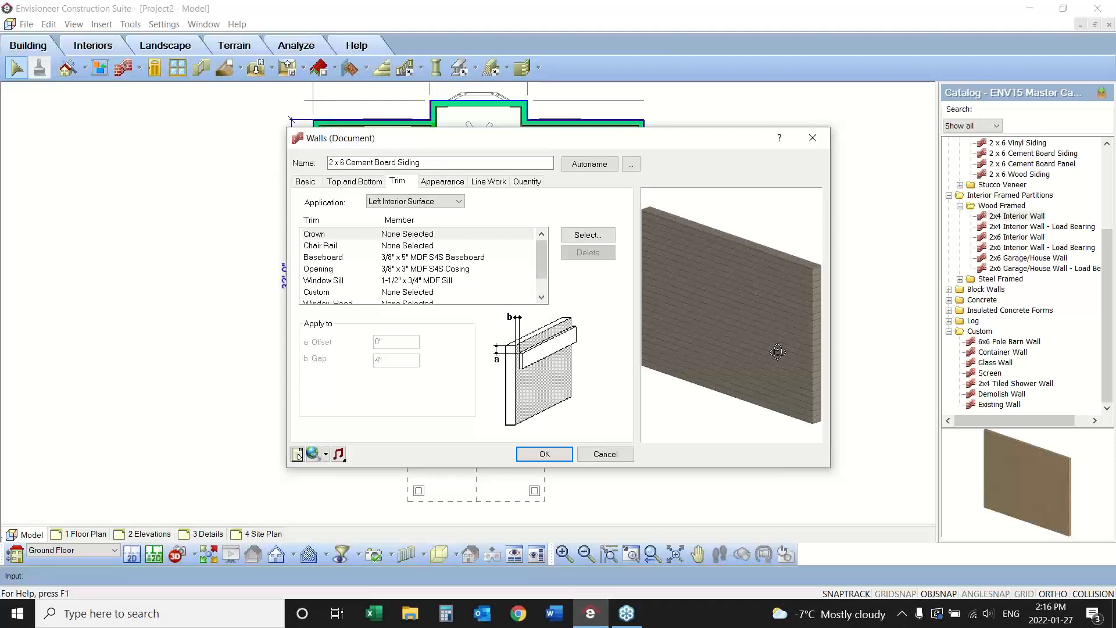
left_click_drag(777, 349, 715, 347)
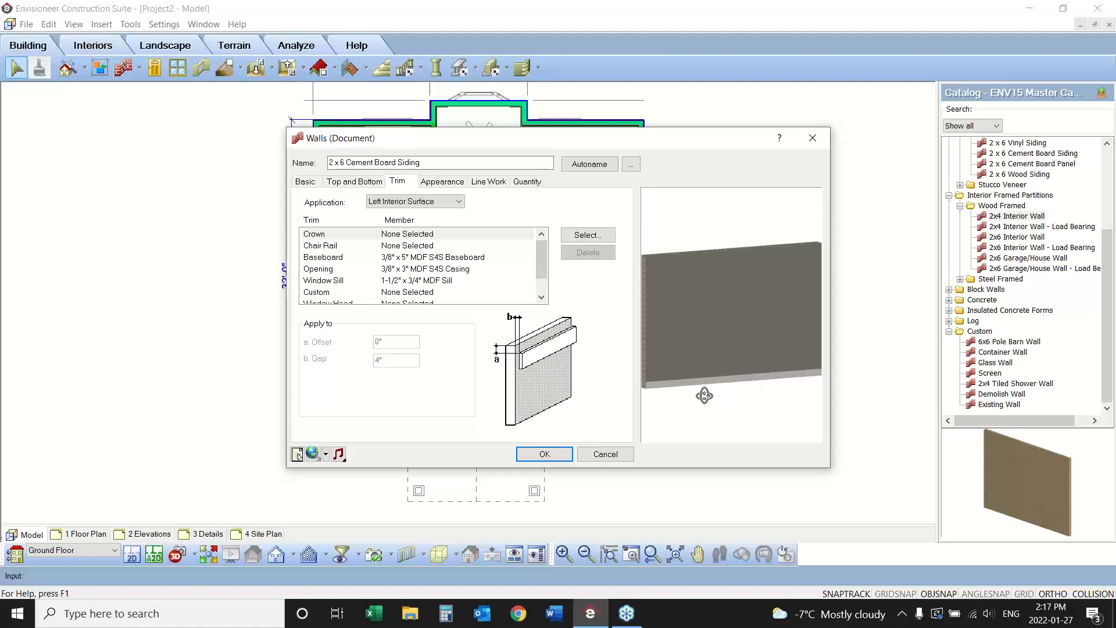
left_click(468, 257)
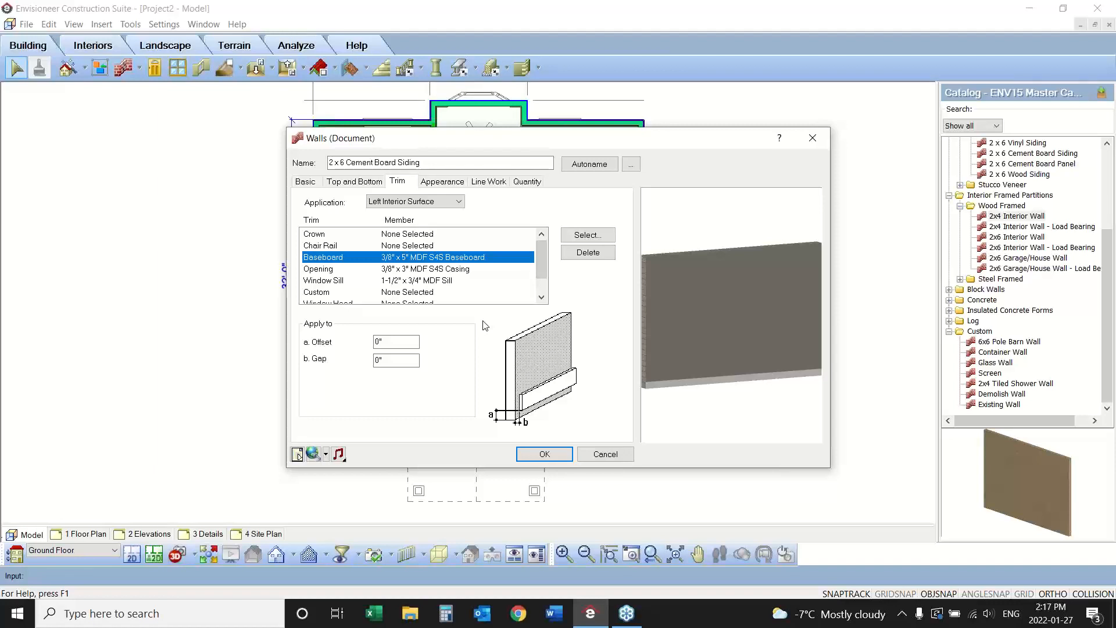
left_click(462, 272)
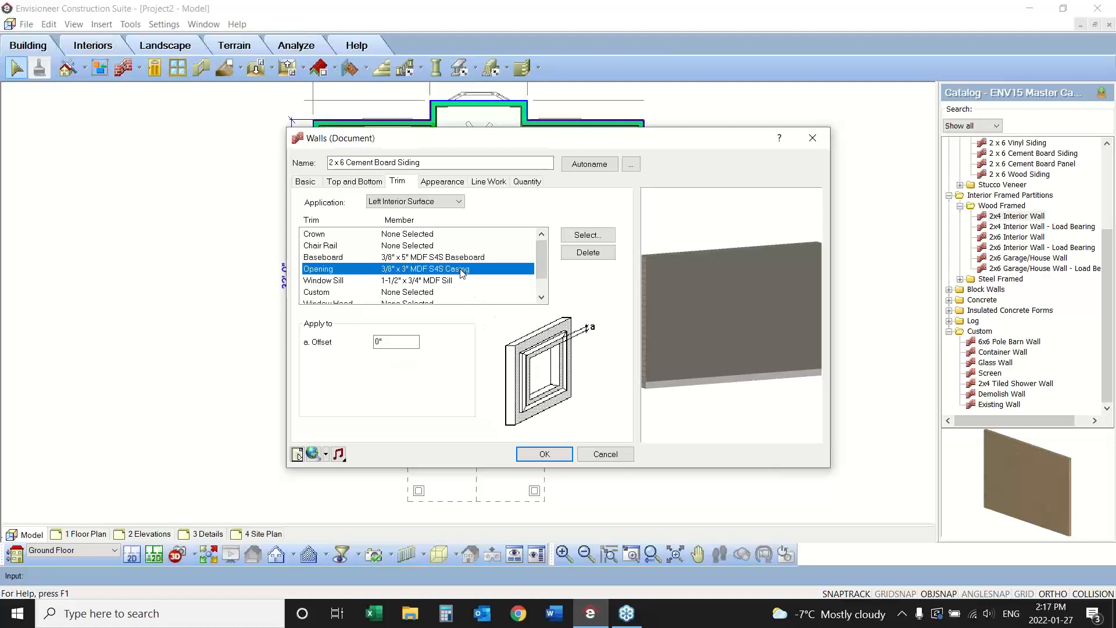
left_click(447, 281)
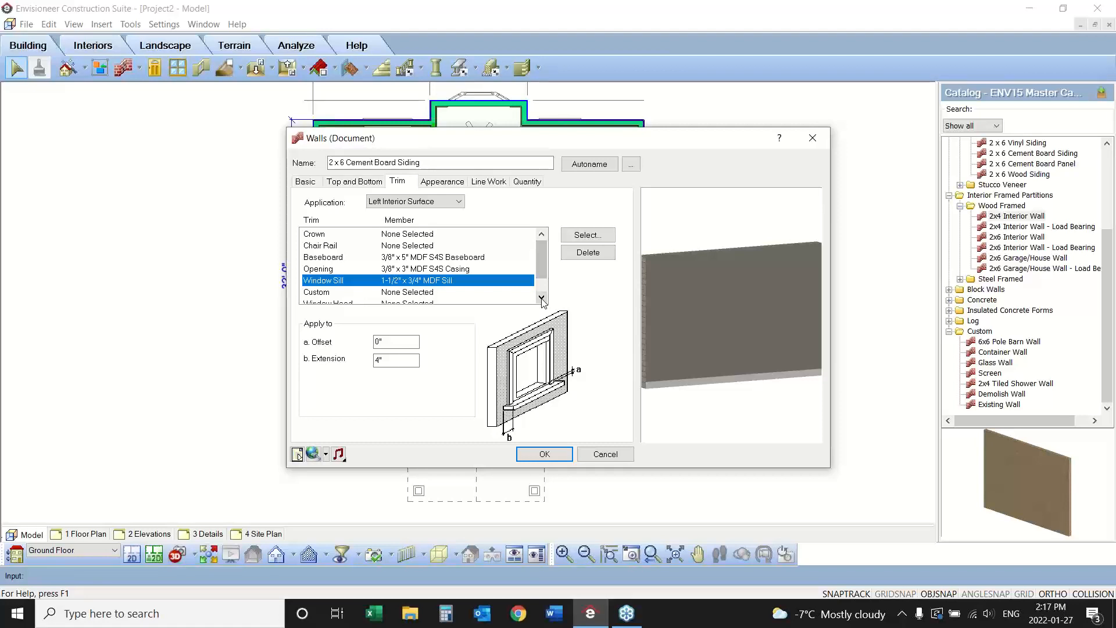
left_click(416, 202)
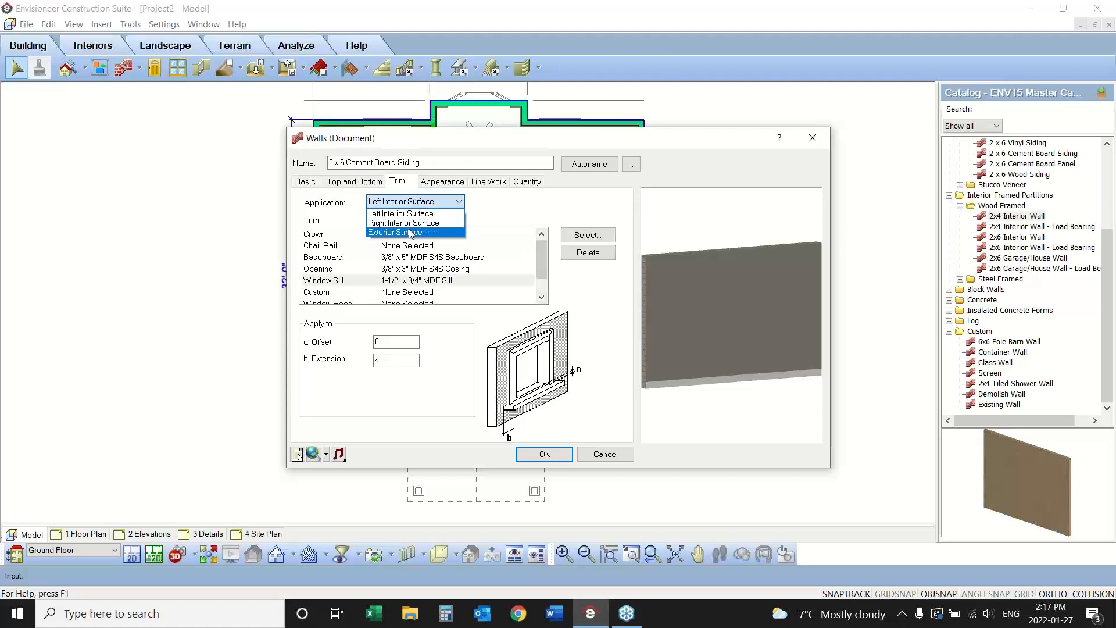
left_click(410, 233)
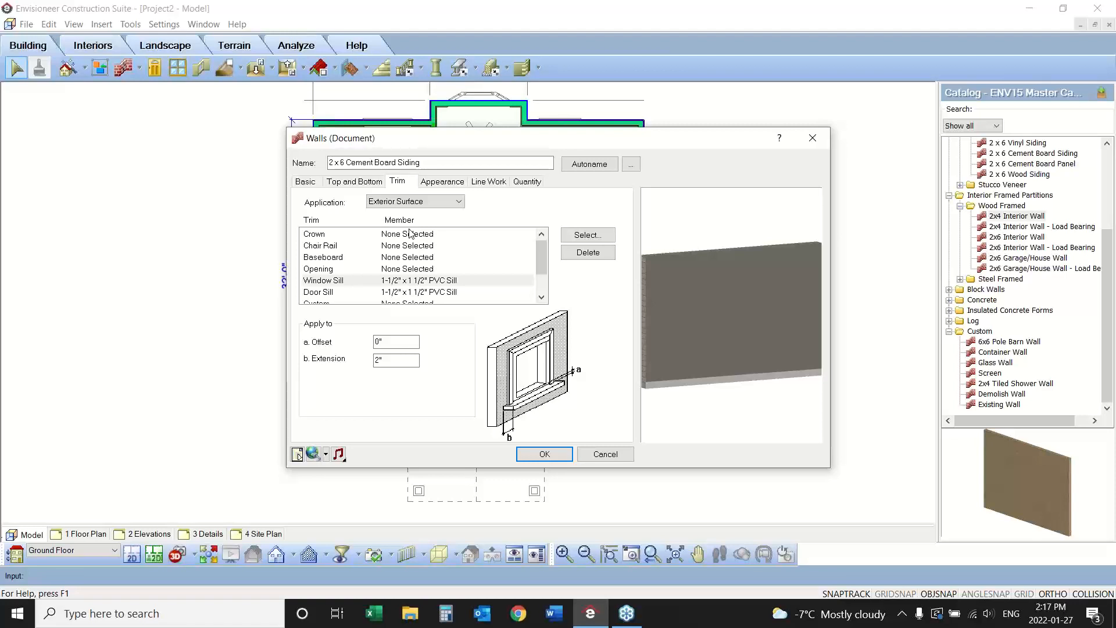
- Review the wall's quantity assemblies, covering the cement board siding, house wrap, sheathing tape, OSB sheathing and sheathing nails
left_click(527, 181)
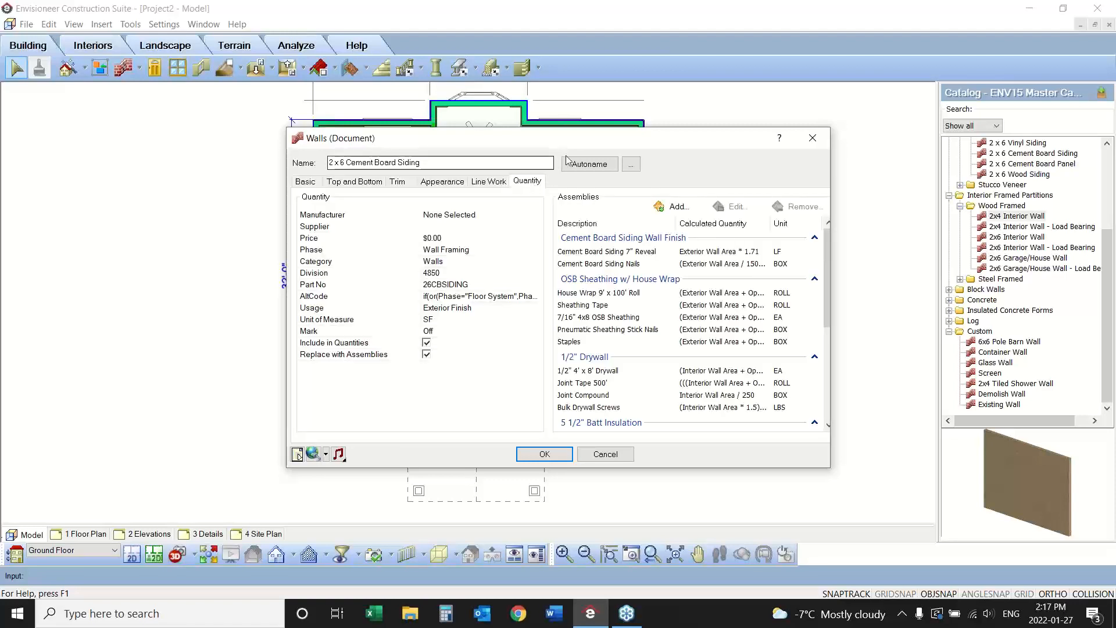
left_click(582, 254)
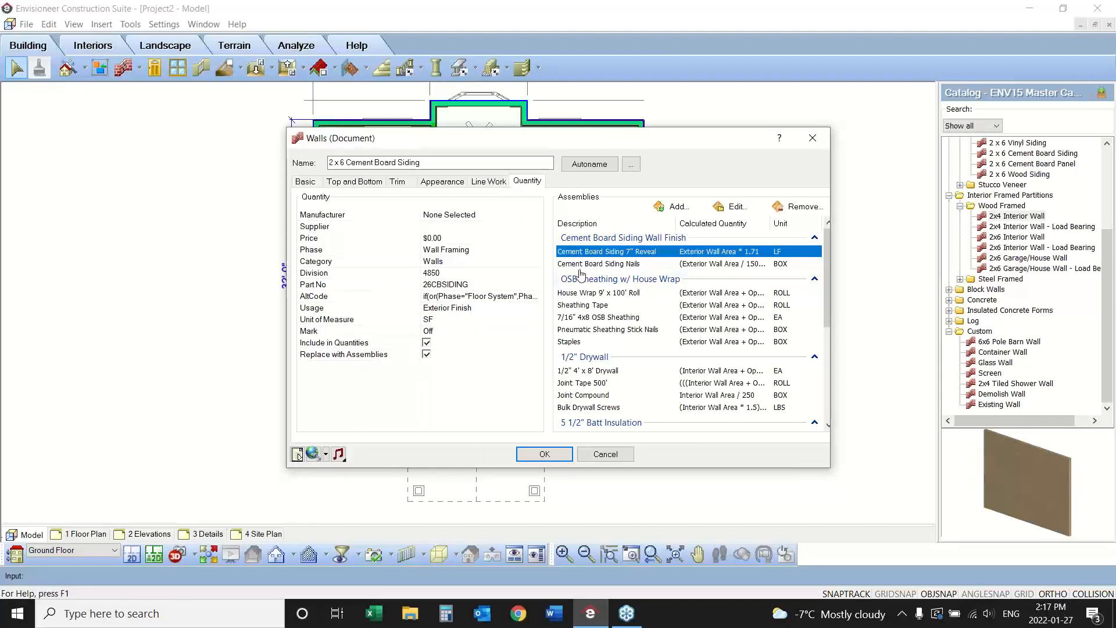
left_click(582, 293)
left_click(582, 305)
left_click(581, 318)
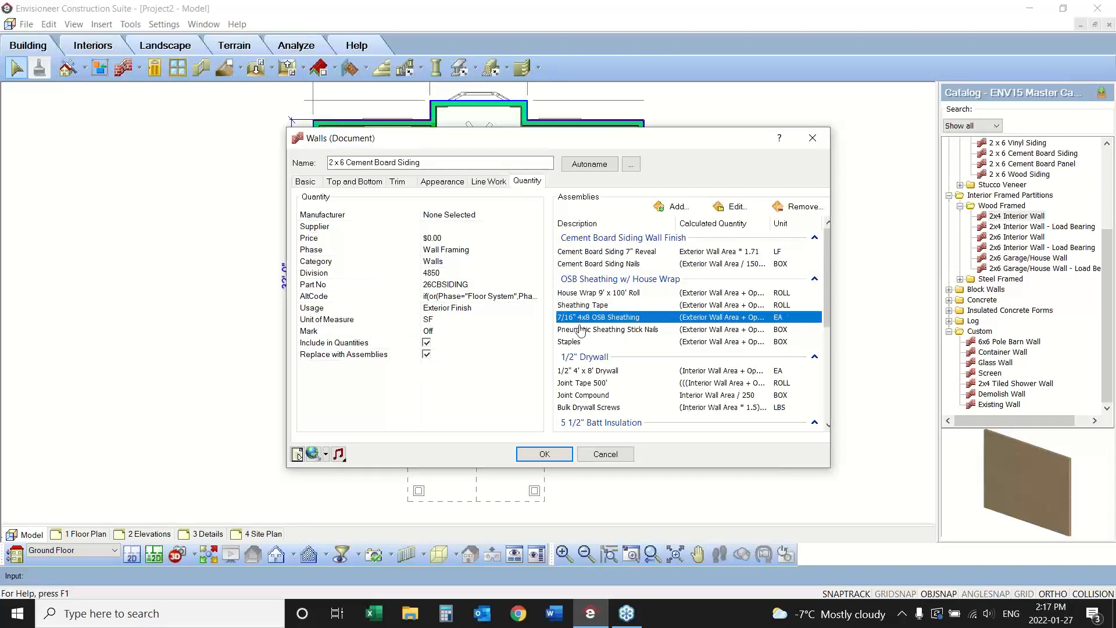
left_click(581, 330)
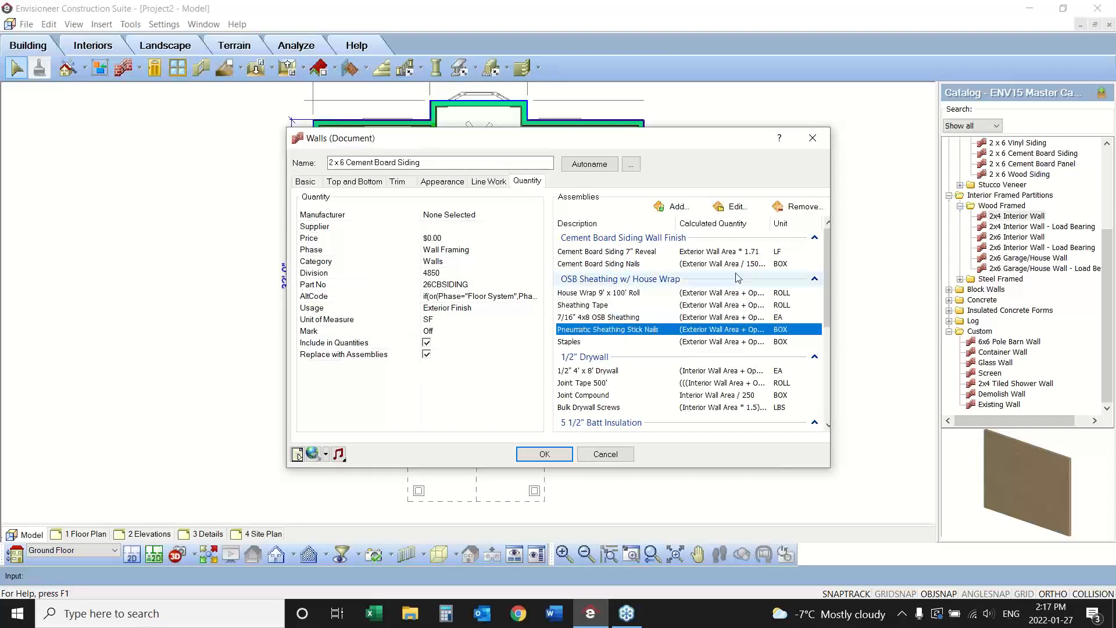
- Widen the Calculated Quantity column of the wall's assemblies and examine the formula for the House Wrap 9' x 100' Roll
left_click_drag(769, 223, 814, 237)
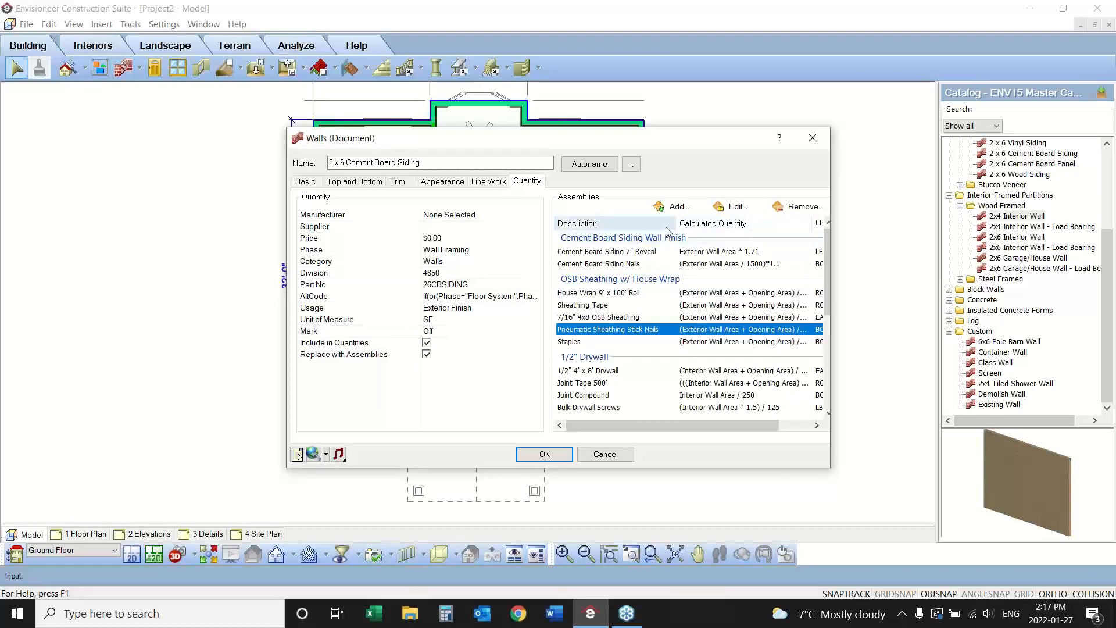
left_click_drag(676, 224, 657, 224)
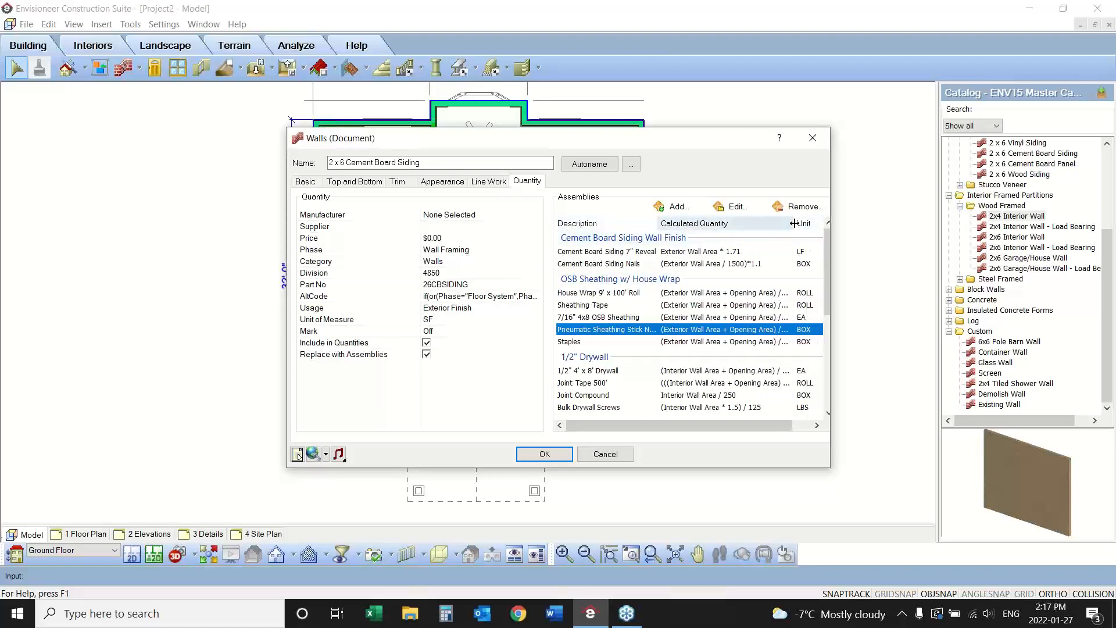
left_click_drag(794, 223, 808, 225)
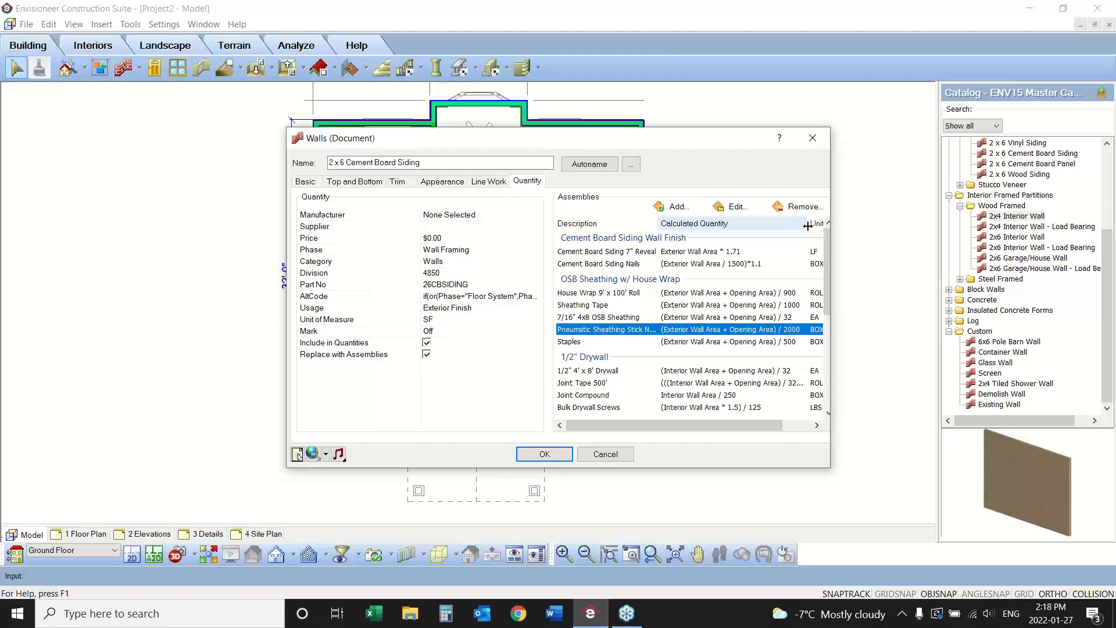
left_click(684, 293)
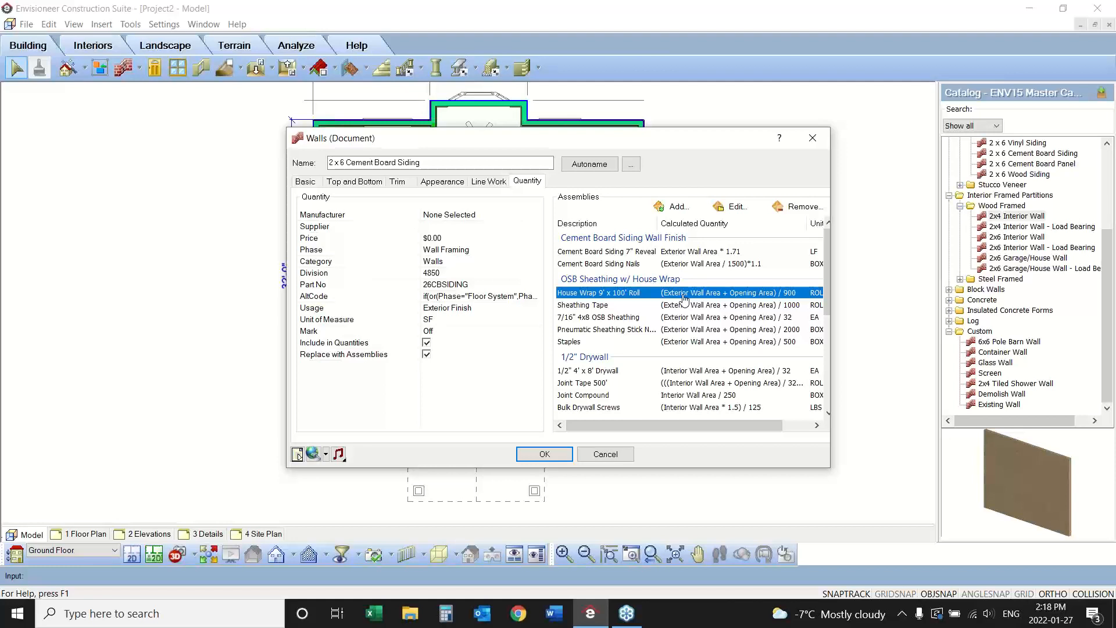
- Examine the wall's 1/2" drywall assembly formula, part number and phase, and close the wall properties without changes
left_click(675, 372)
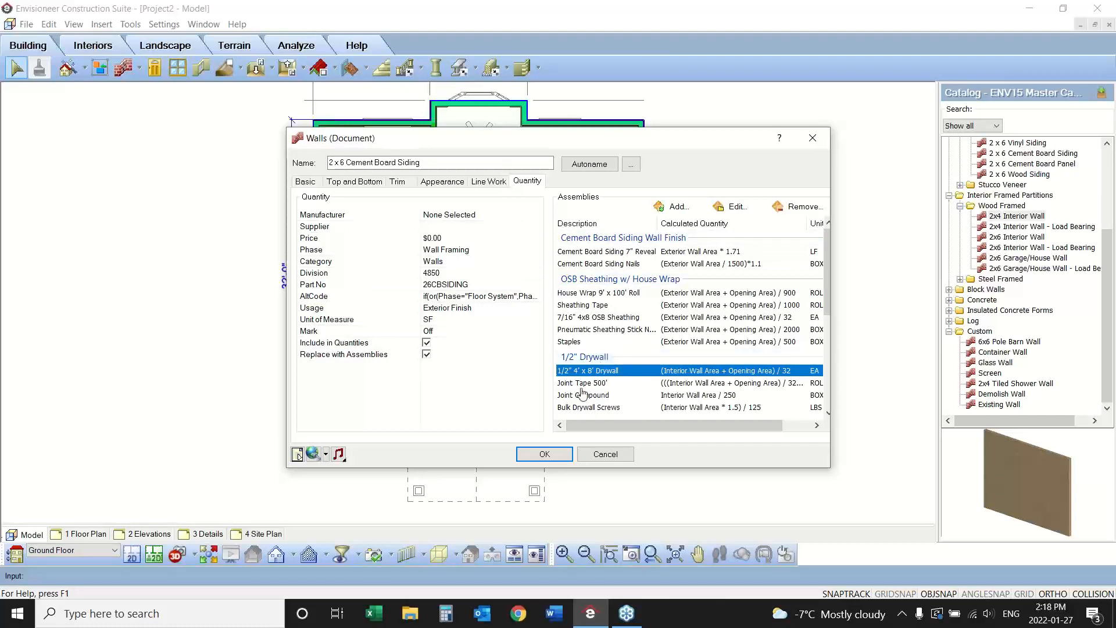
left_click(484, 287)
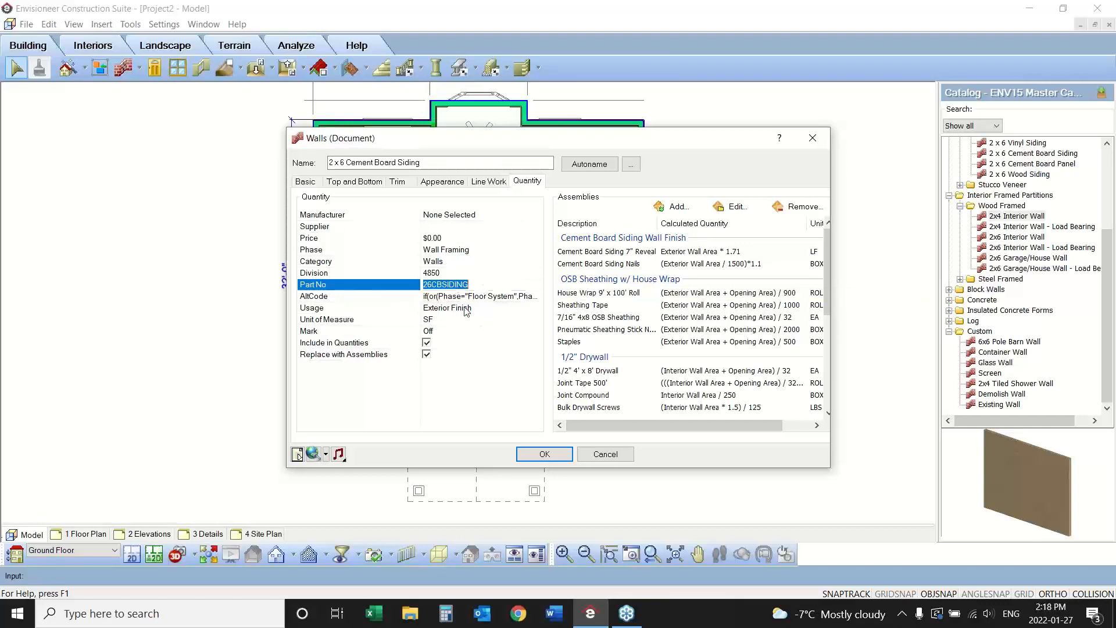
left_click(468, 251)
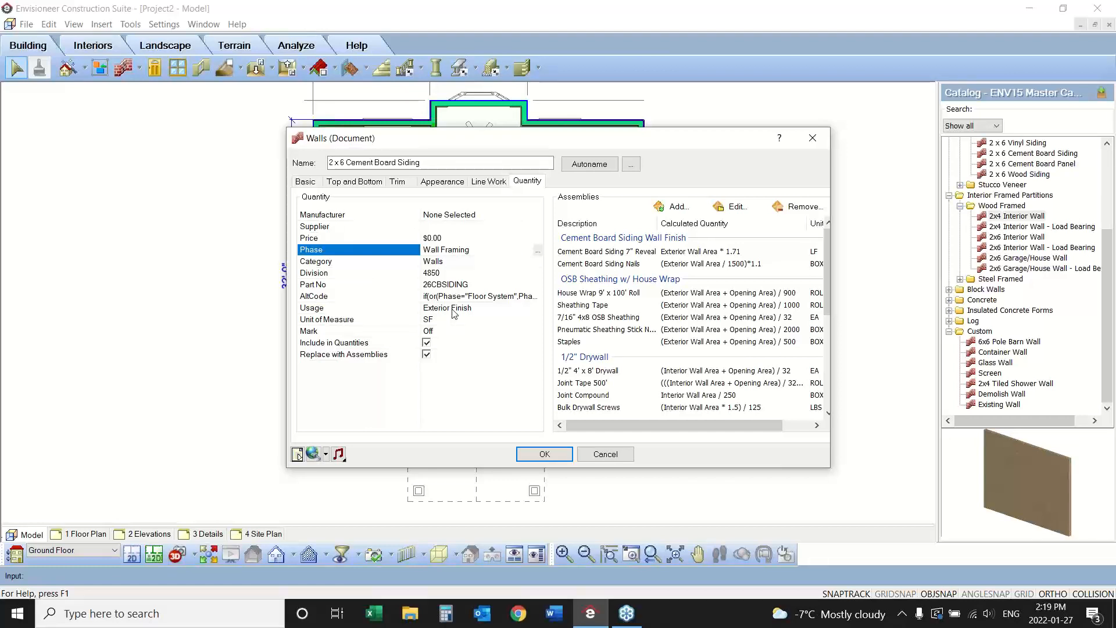
left_click(618, 457)
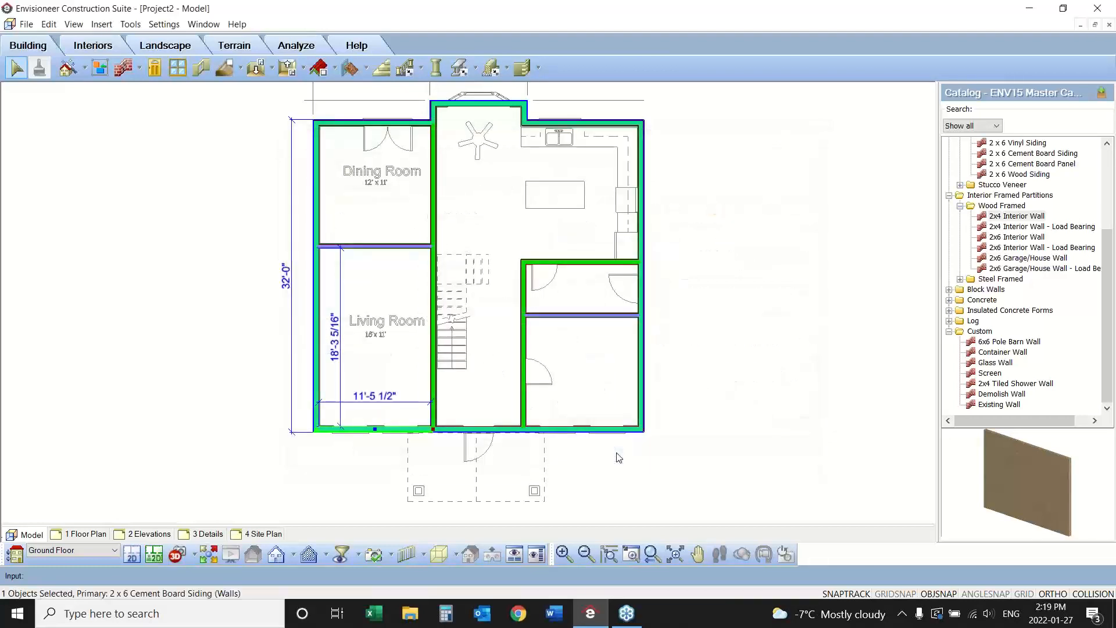
- Insert a 60" Double French Door in the dining room's exterior wall and 36" Steel Doors at the front entry and the side entry
left_click(152, 74)
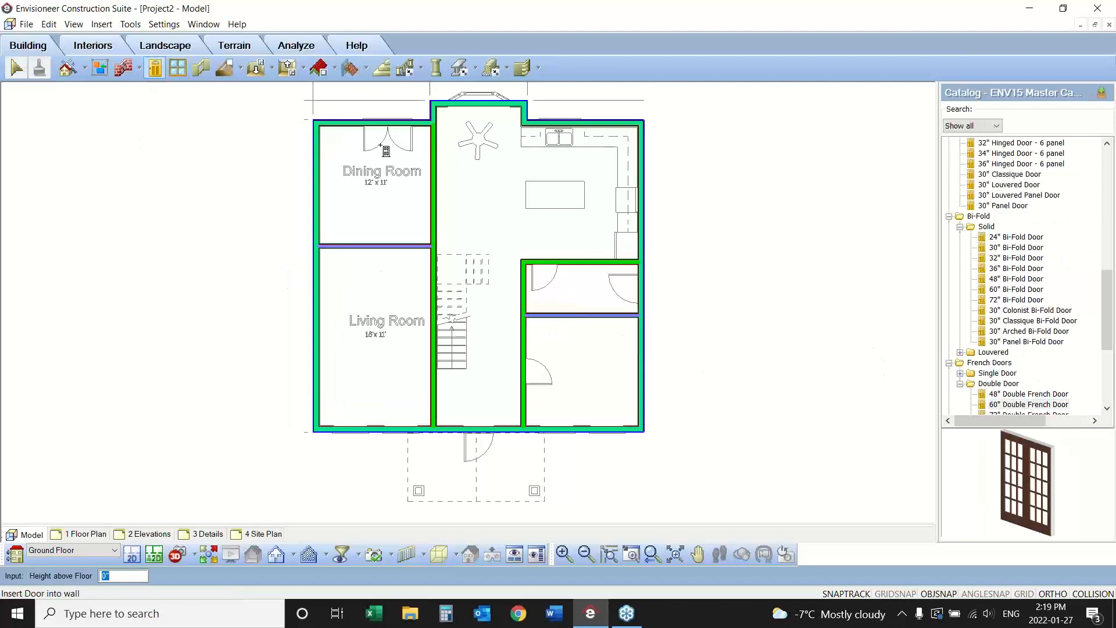
left_click(390, 129)
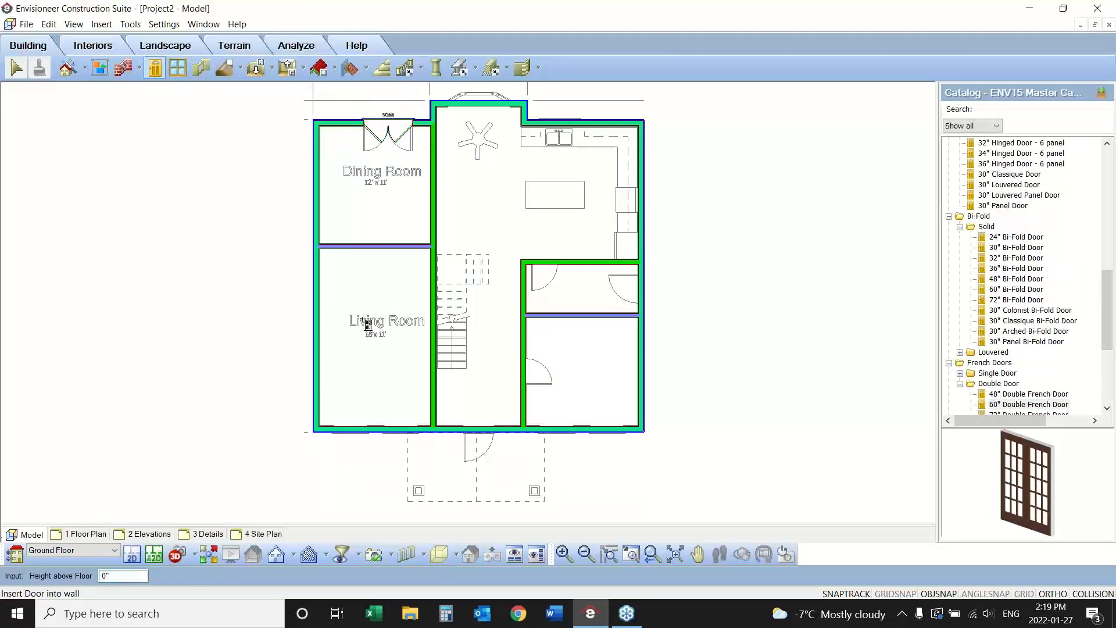
left_click_drag(1102, 312, 1101, 305)
scroll(1045, 232, "up", 9)
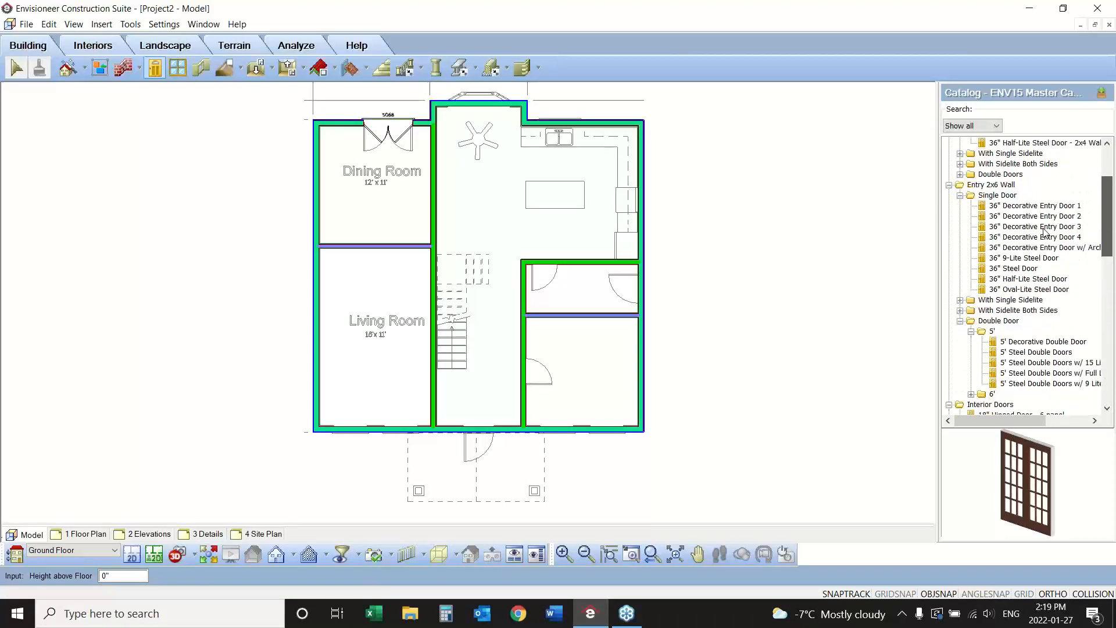
left_click(1013, 268)
left_click(482, 428)
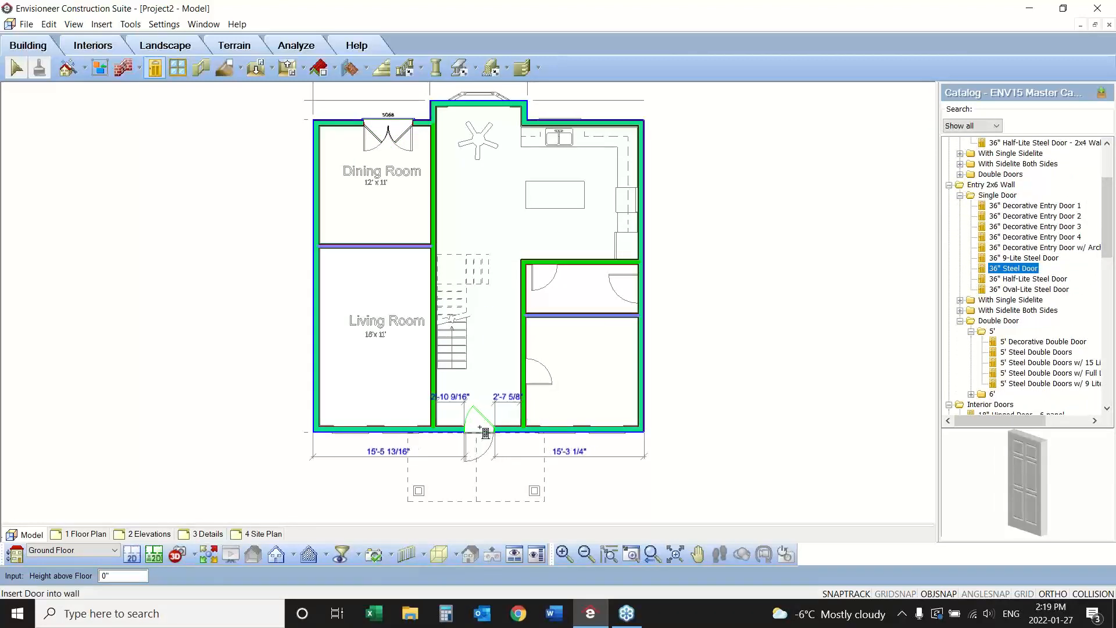
left_click(686, 294)
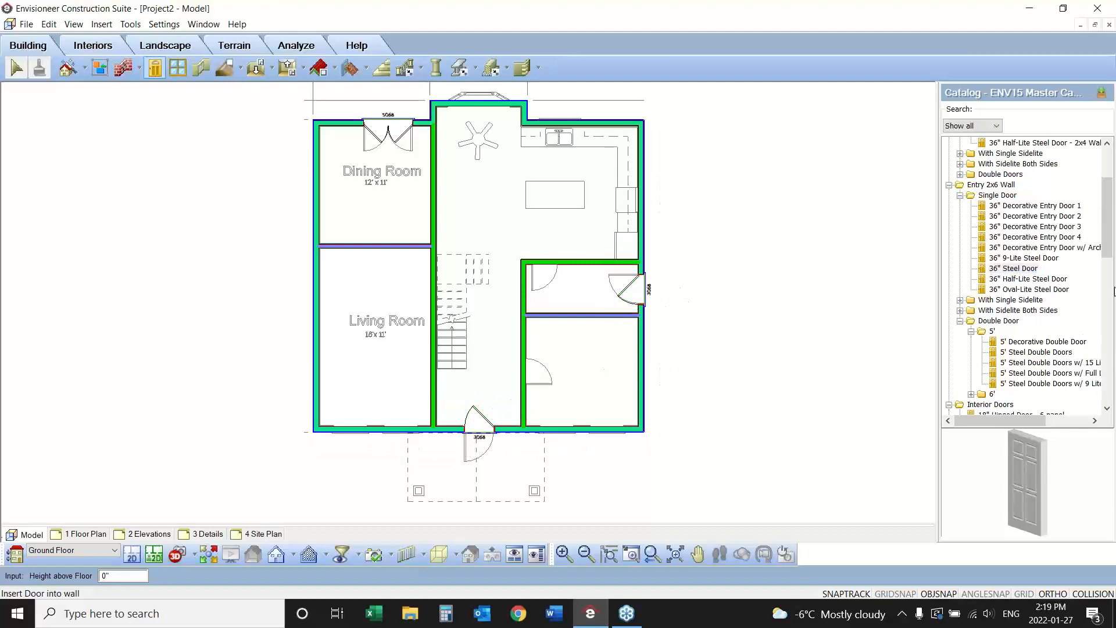
- Insert 32" Hinged Door - 6 panel doors, one in the wall below the kitchen with a 4" insertion offset, one centred on the front room's hallway wall
left_click_drag(1106, 244, 1107, 299)
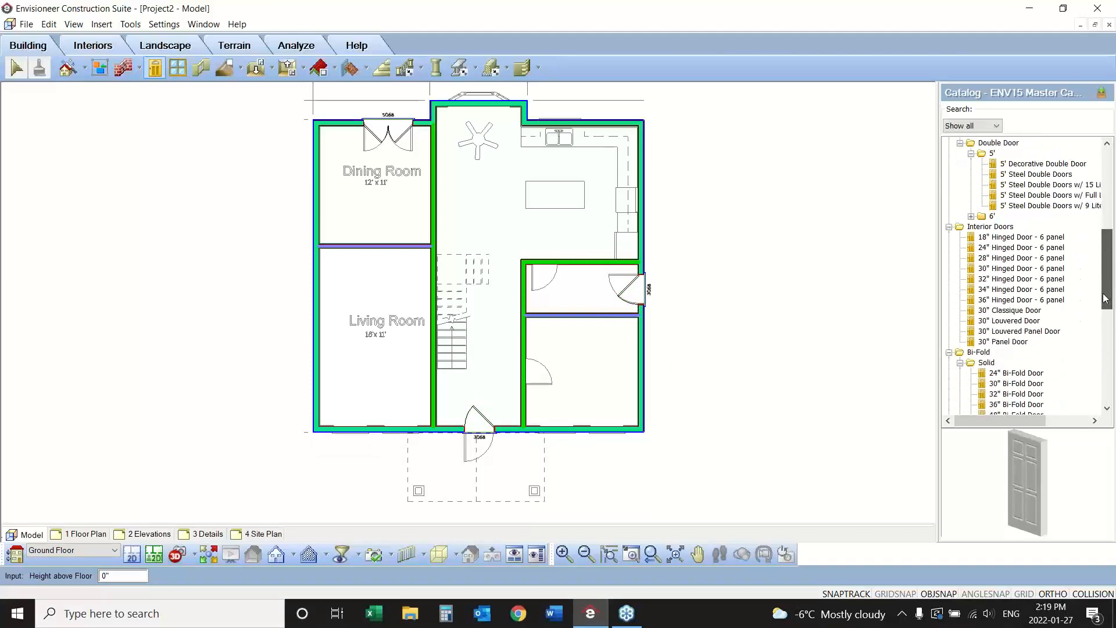
left_click(1001, 280)
left_click(551, 269)
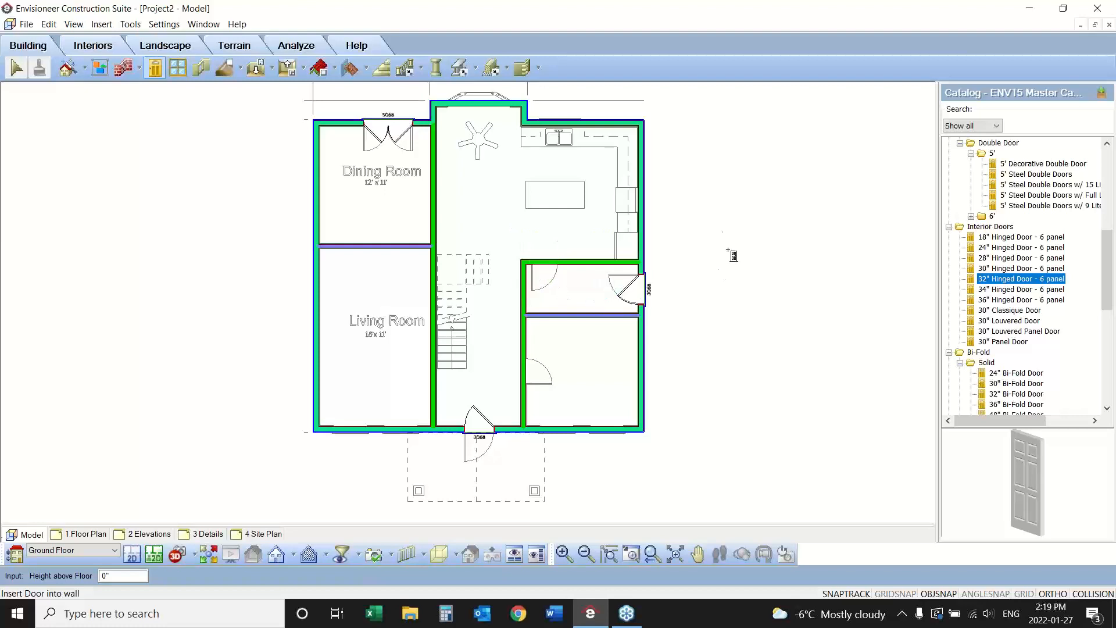
right_click(700, 216)
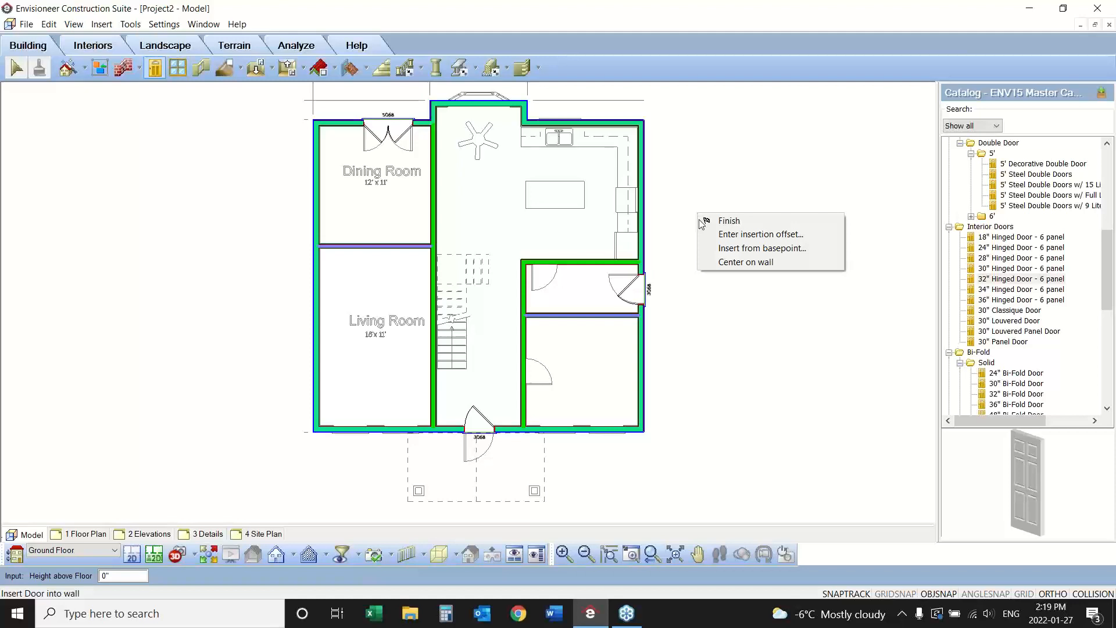
left_click(730, 240)
type("4")
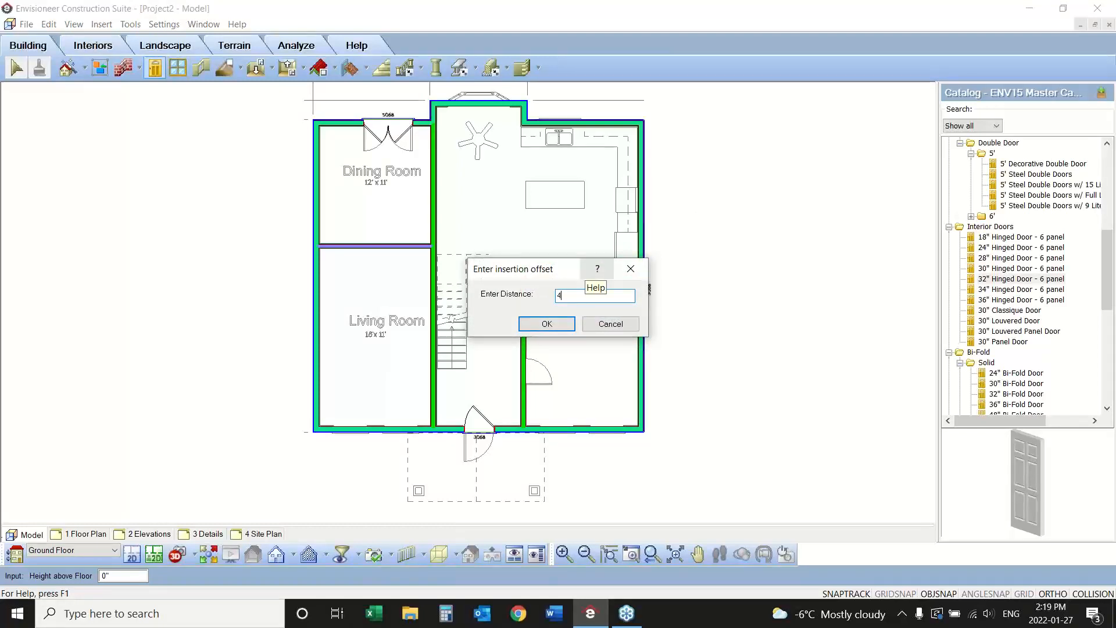
left_click(546, 324)
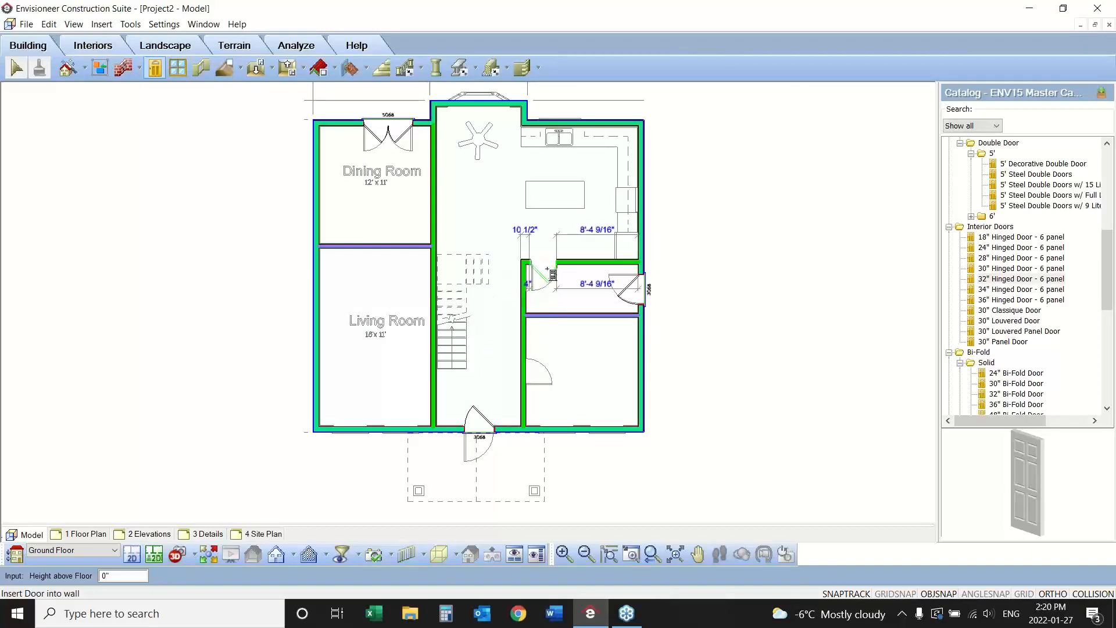
right_click(555, 349)
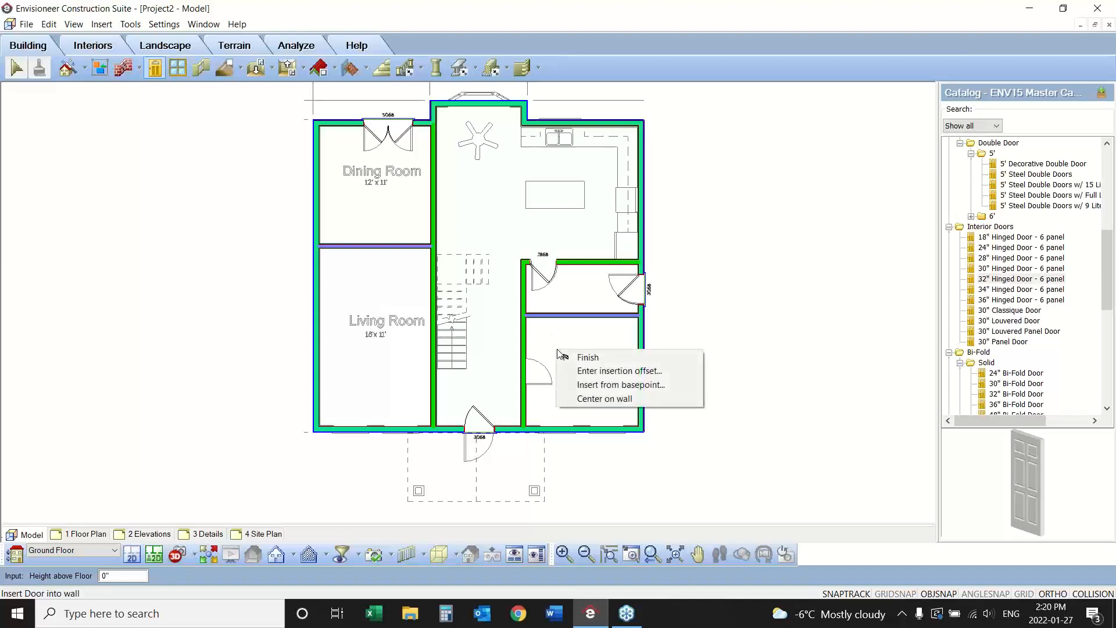
left_click(589, 400)
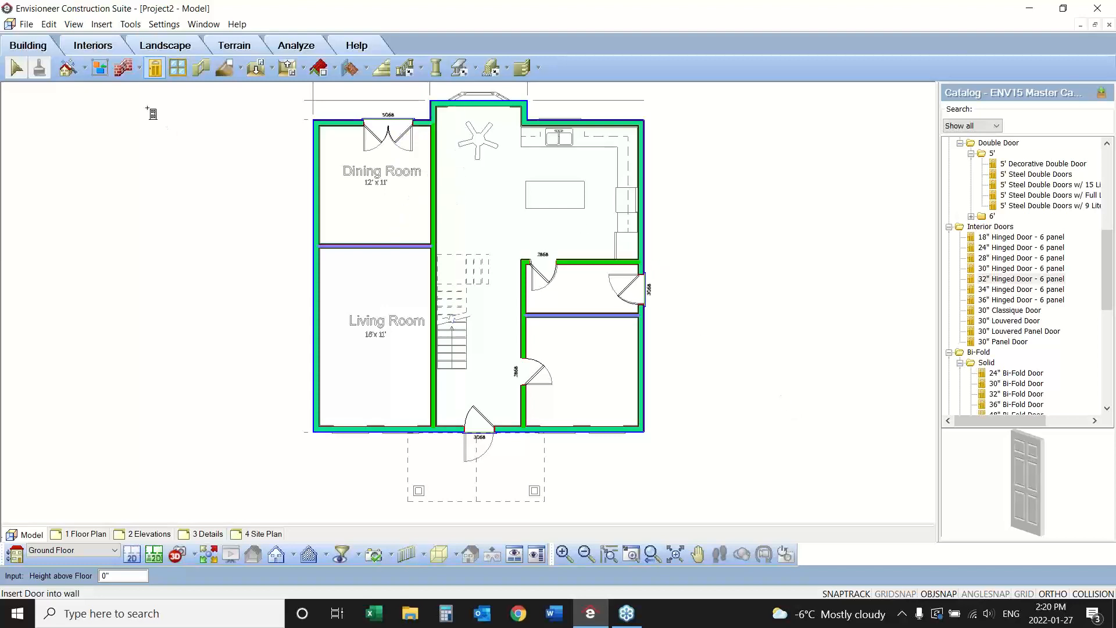
- Insert four 3'-0" X 4'-0" Casement Windows in the front exterior wall, two in the living room and two in the room across the hallway
left_click(178, 68)
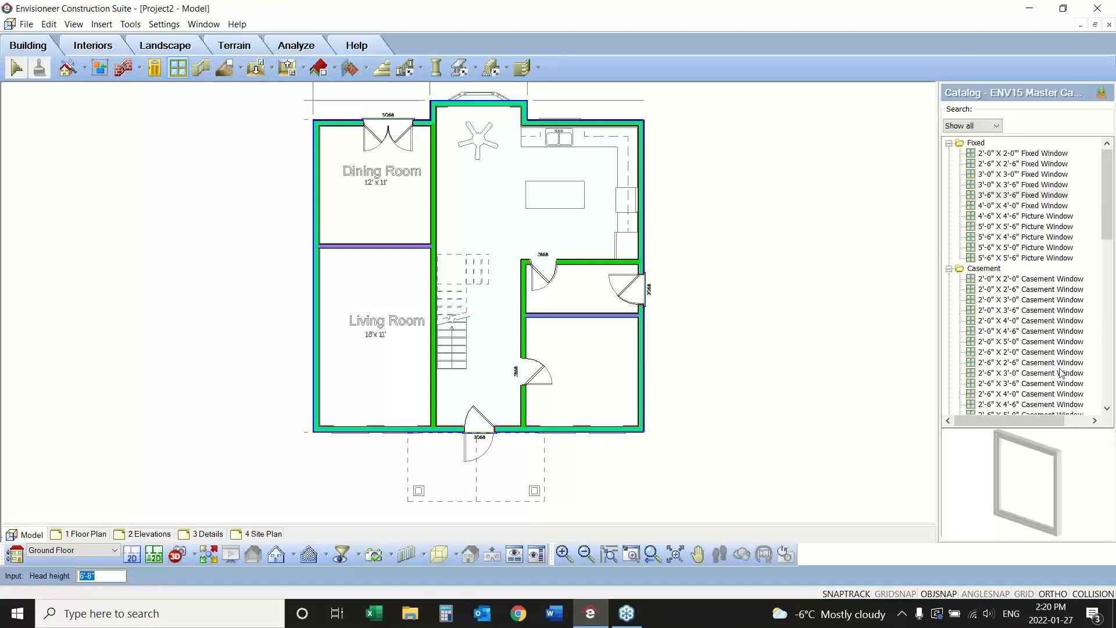
left_click(1015, 384)
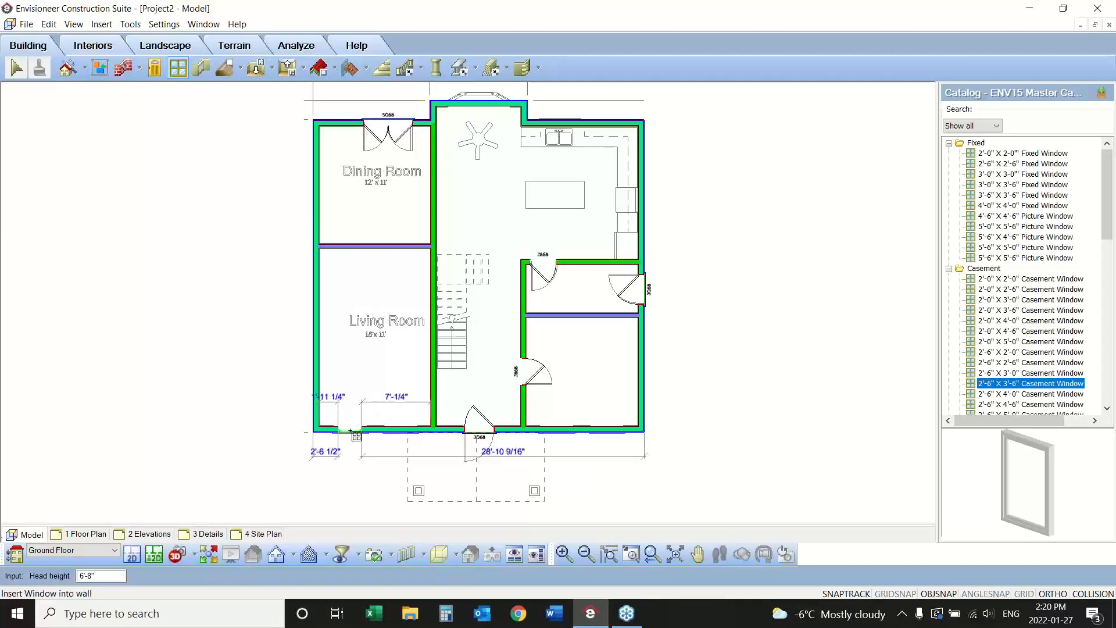
left_click_drag(1108, 237, 1107, 264)
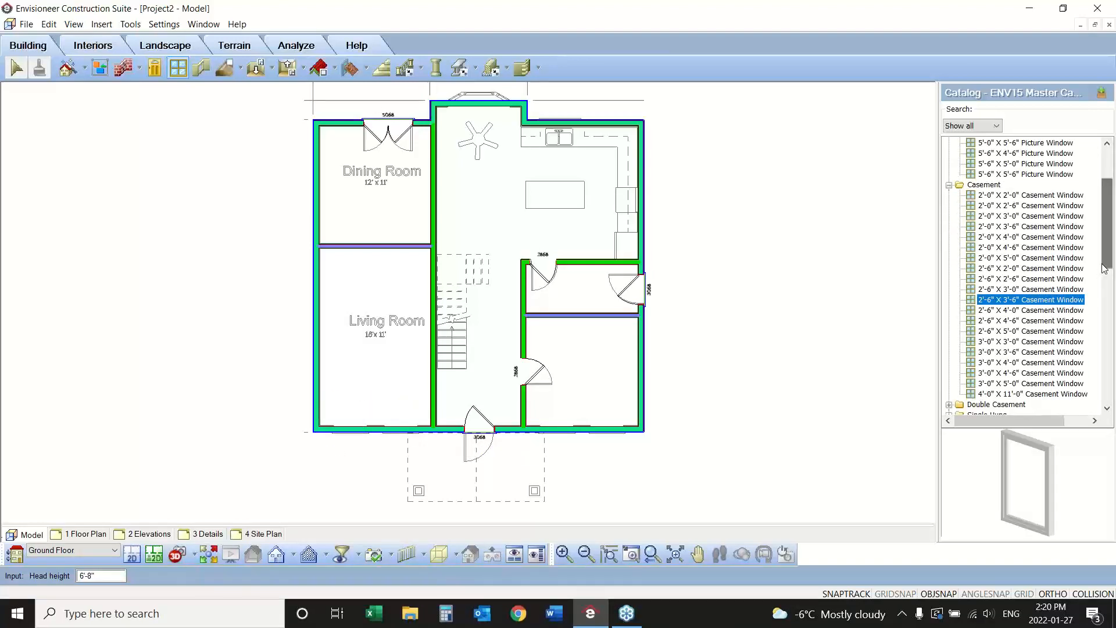
left_click(989, 363)
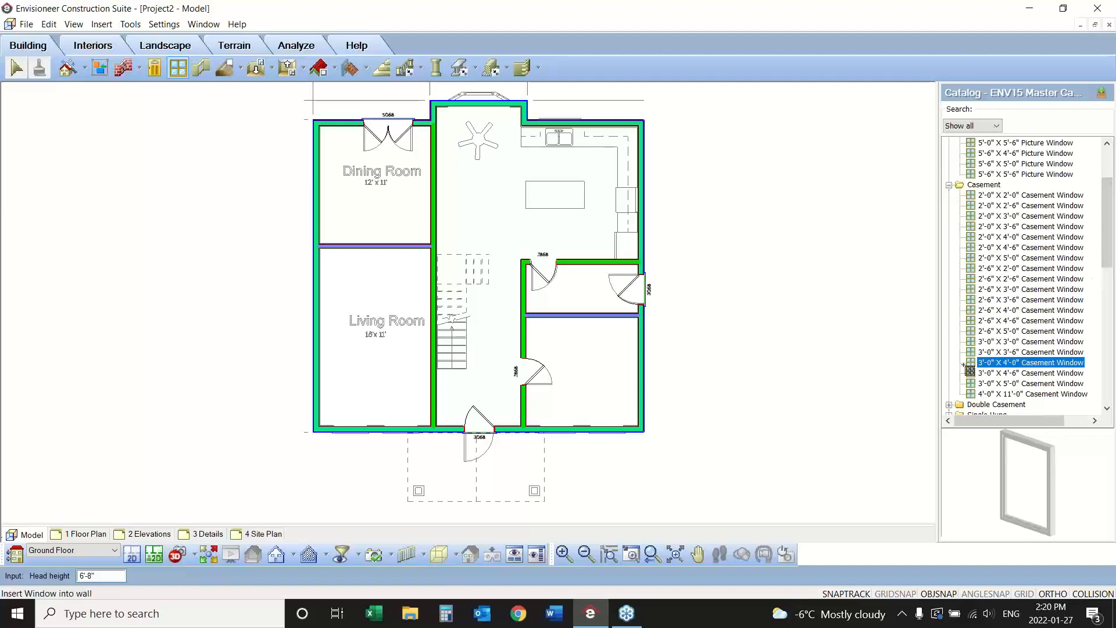
left_click(351, 432)
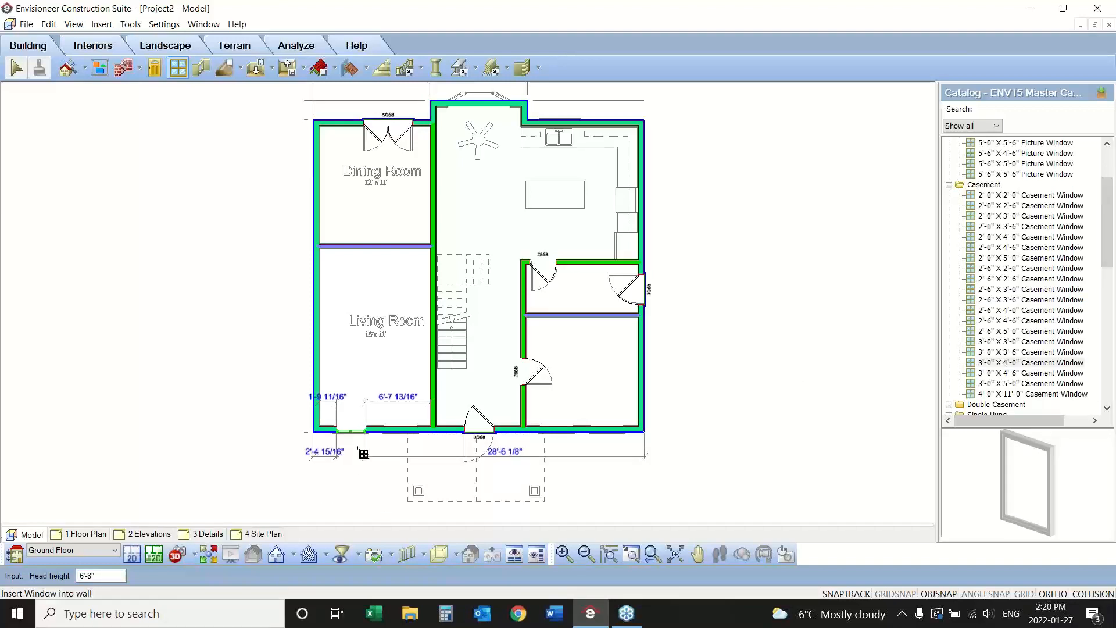
left_click(401, 432)
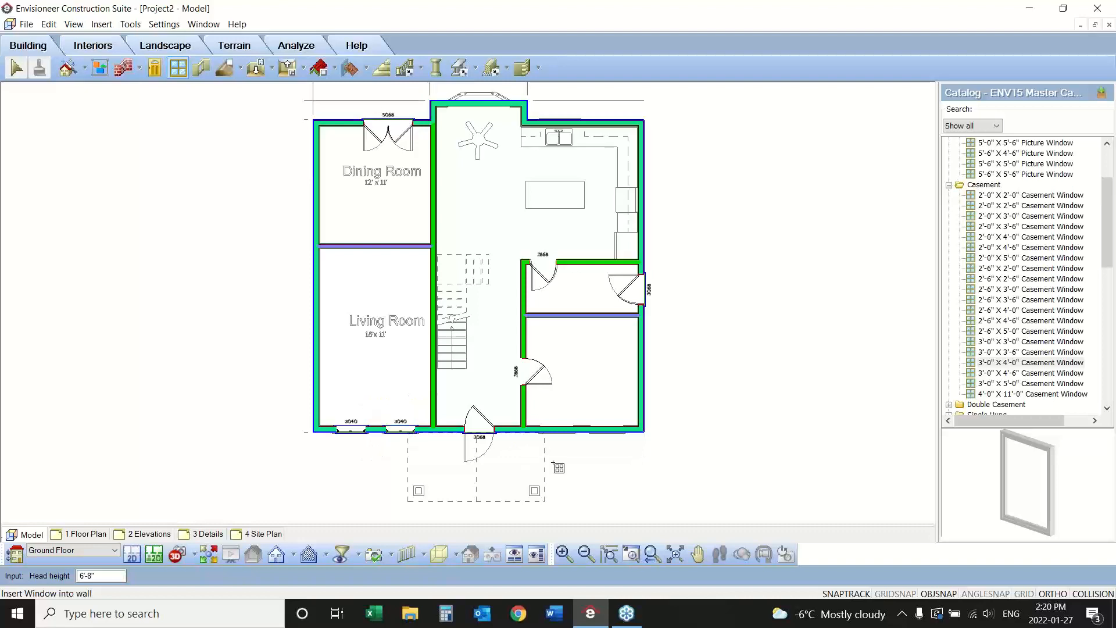
left_click(557, 431)
left_click(606, 432)
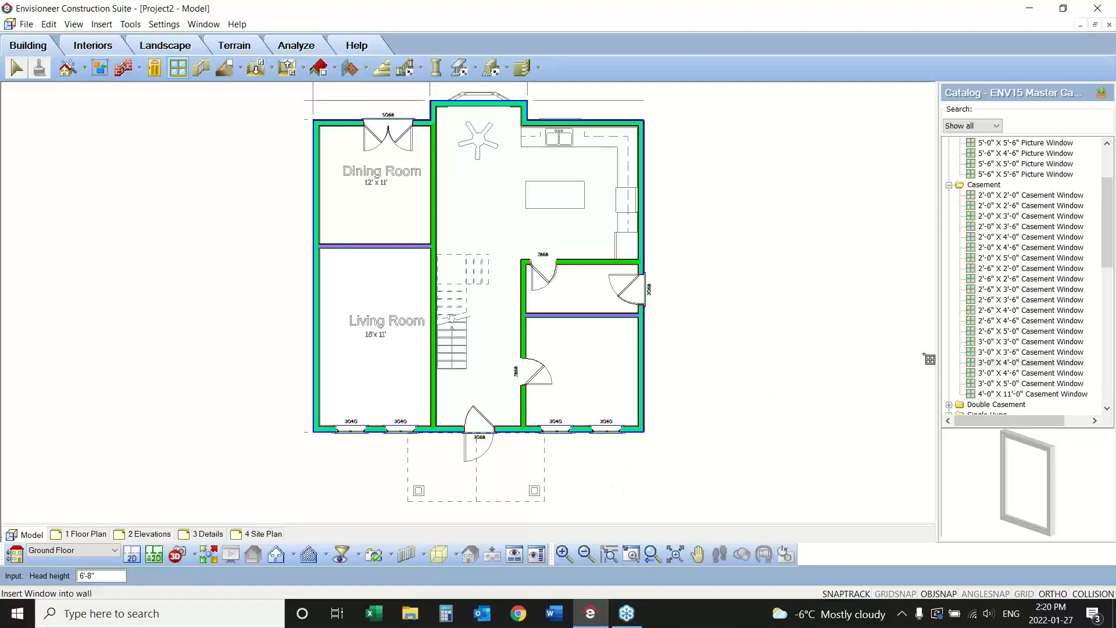
- Insert a 3'-0" X 3'-0" Fixed Window in the exterior wall behind the kitchen sink
scroll(1076, 196, "up", 3)
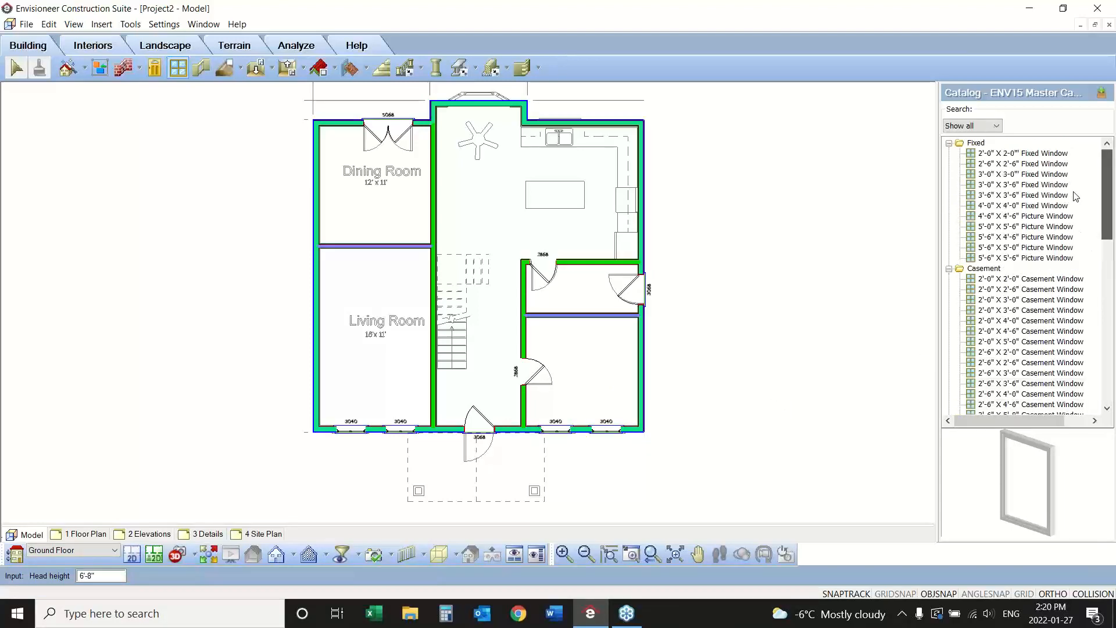
left_click(1009, 175)
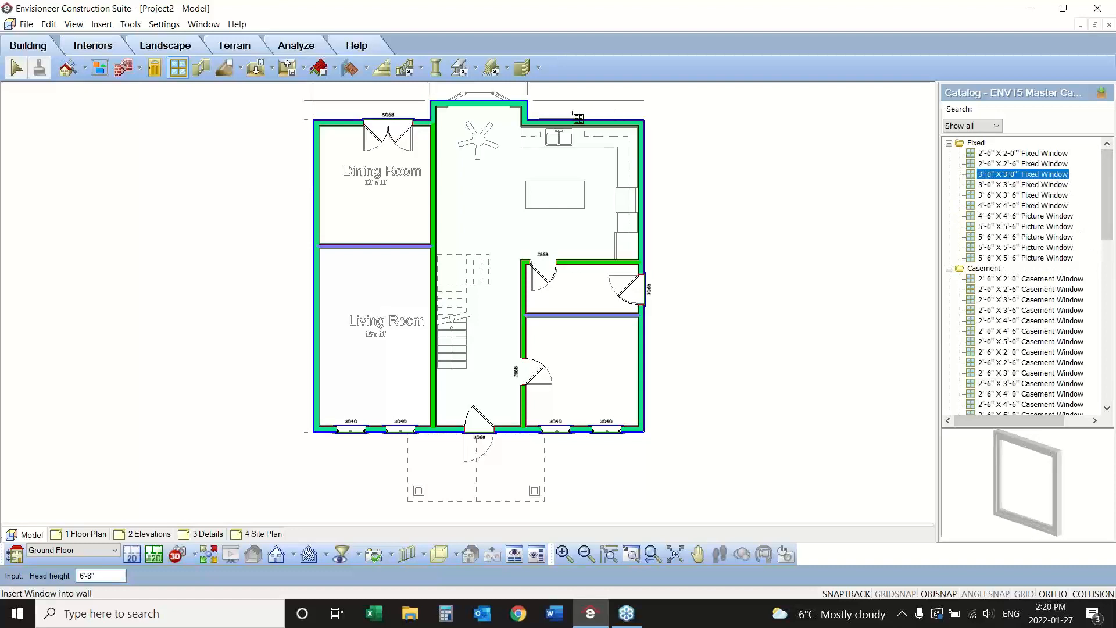
left_click(559, 121)
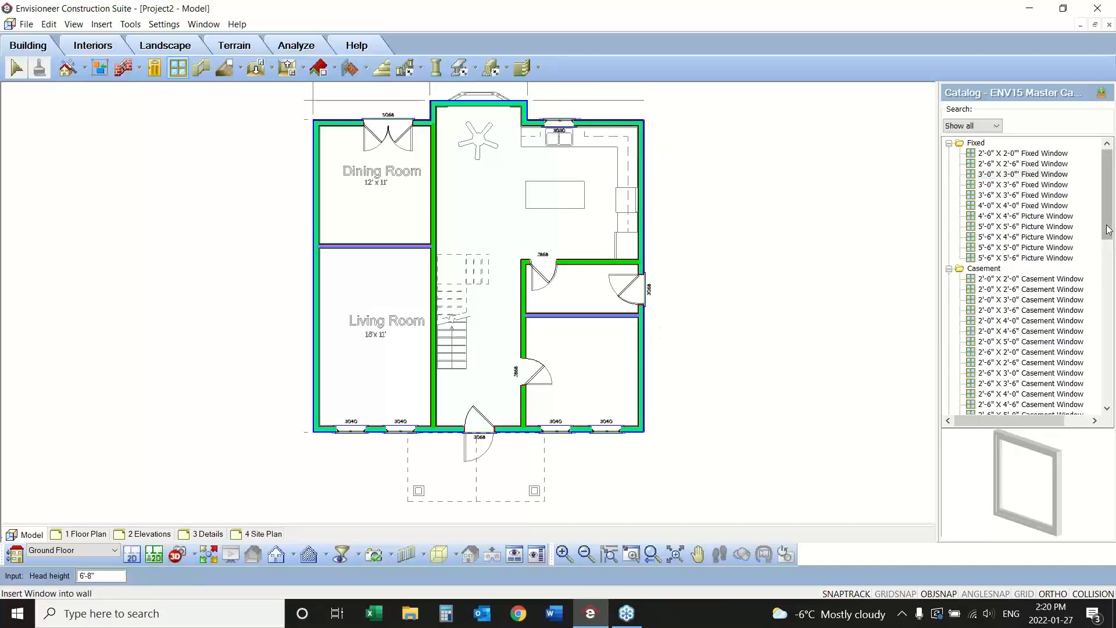
- Insert a 6'-6" X 5'-0" Bay Window in the rear bump-out wall and finish placing windows
left_click_drag(1106, 237, 1105, 407)
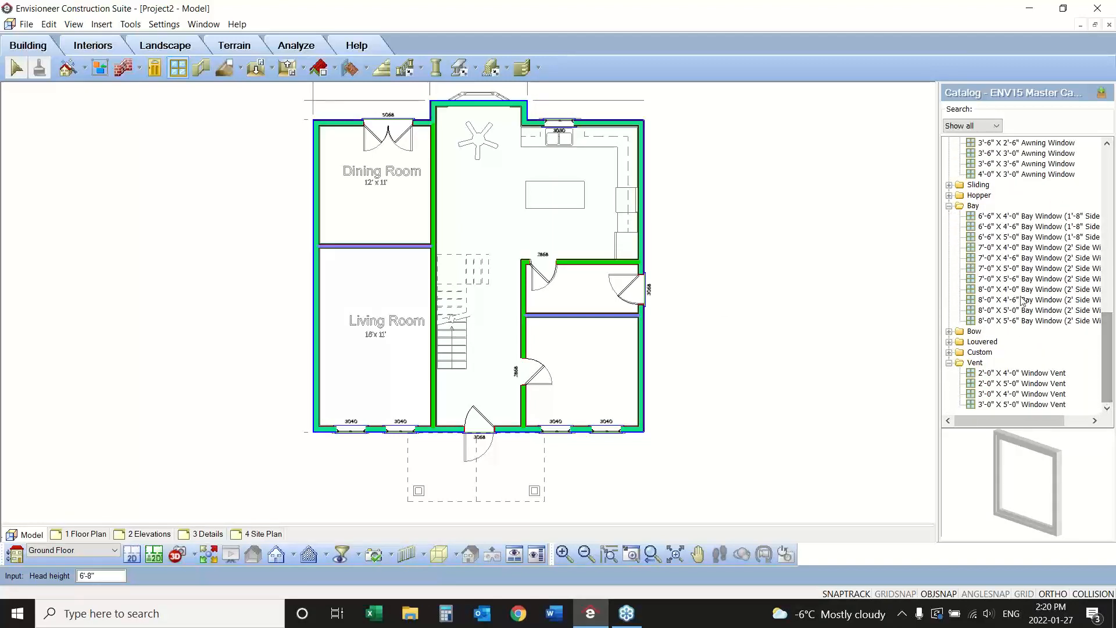
left_click(1016, 237)
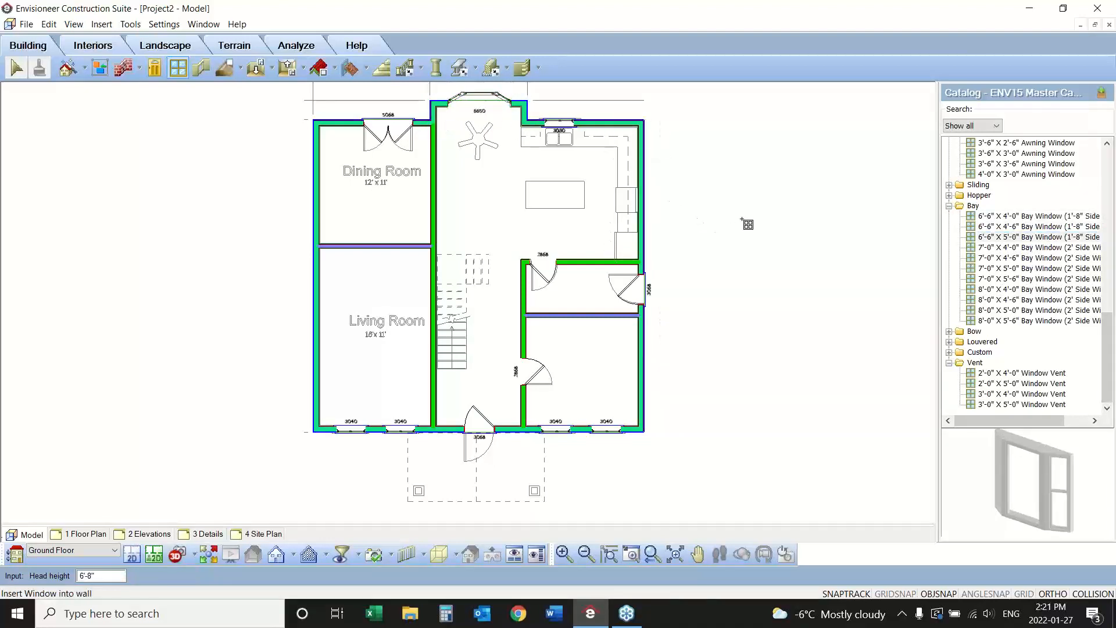
right_click(742, 219)
left_click(773, 227)
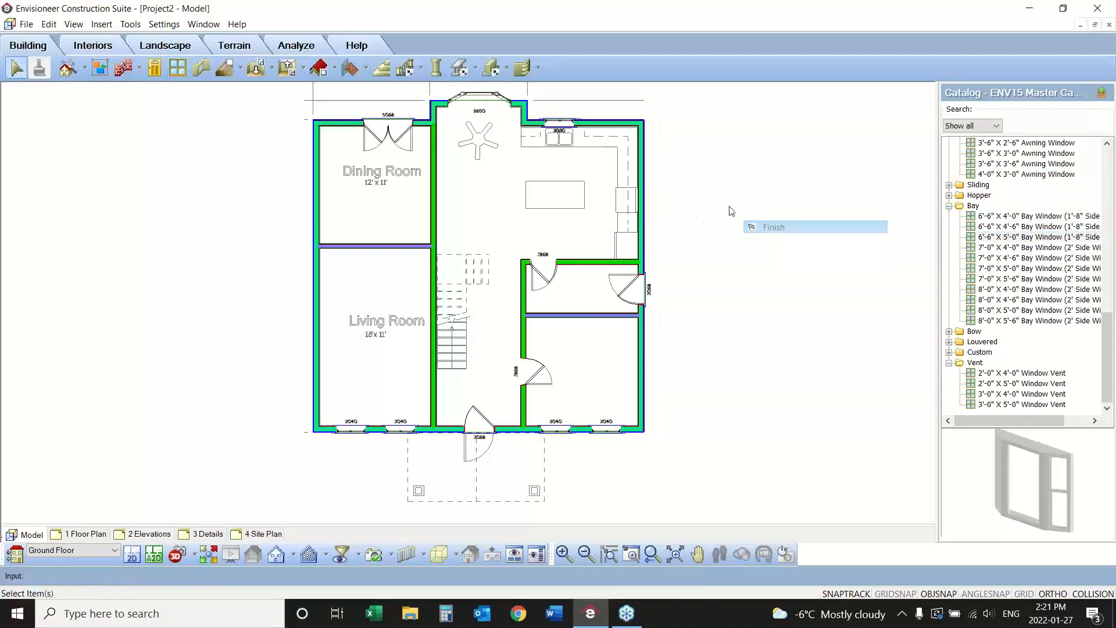
- Examine the quantity properties of the living room's corner-side casement window, try toggling Replace with Assemblies and Include in Quantities, and discard the changes
double_click(350, 430)
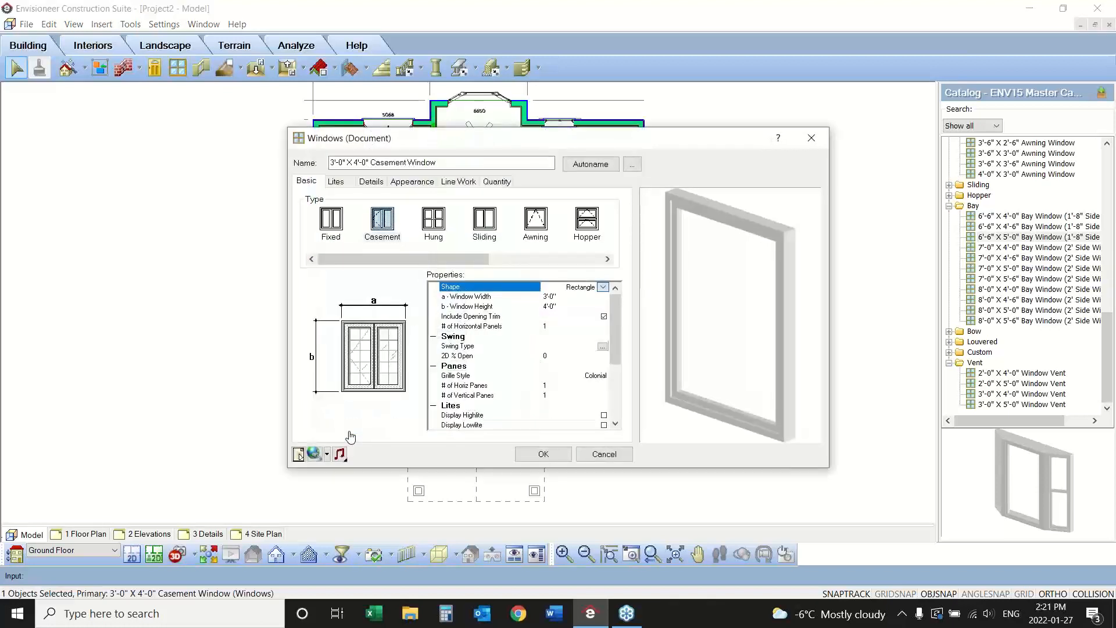
left_click(496, 184)
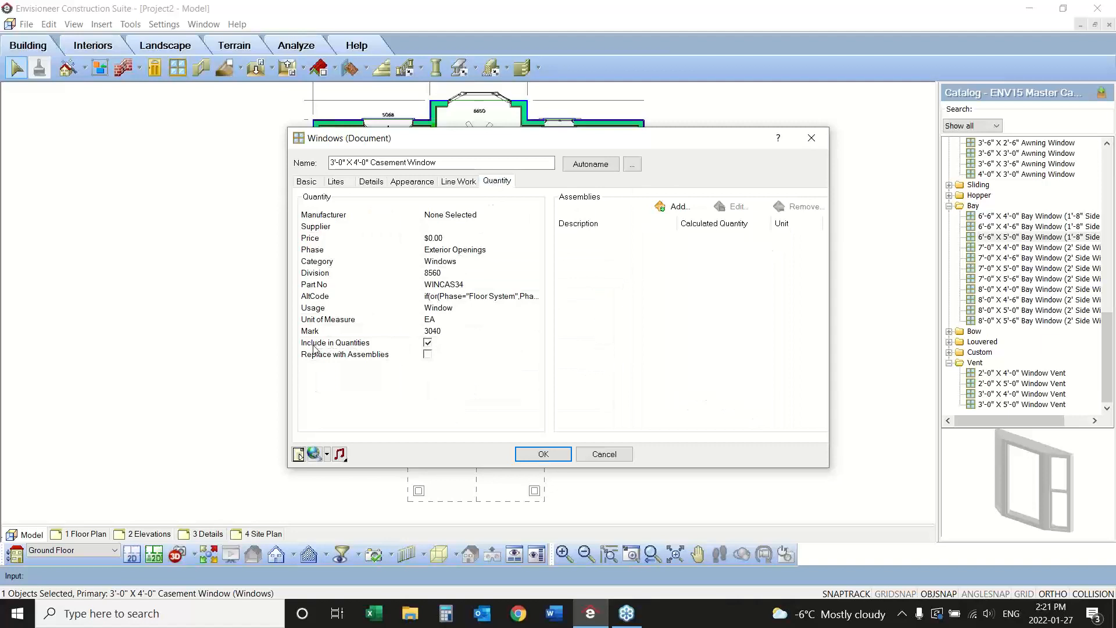
left_click(428, 355)
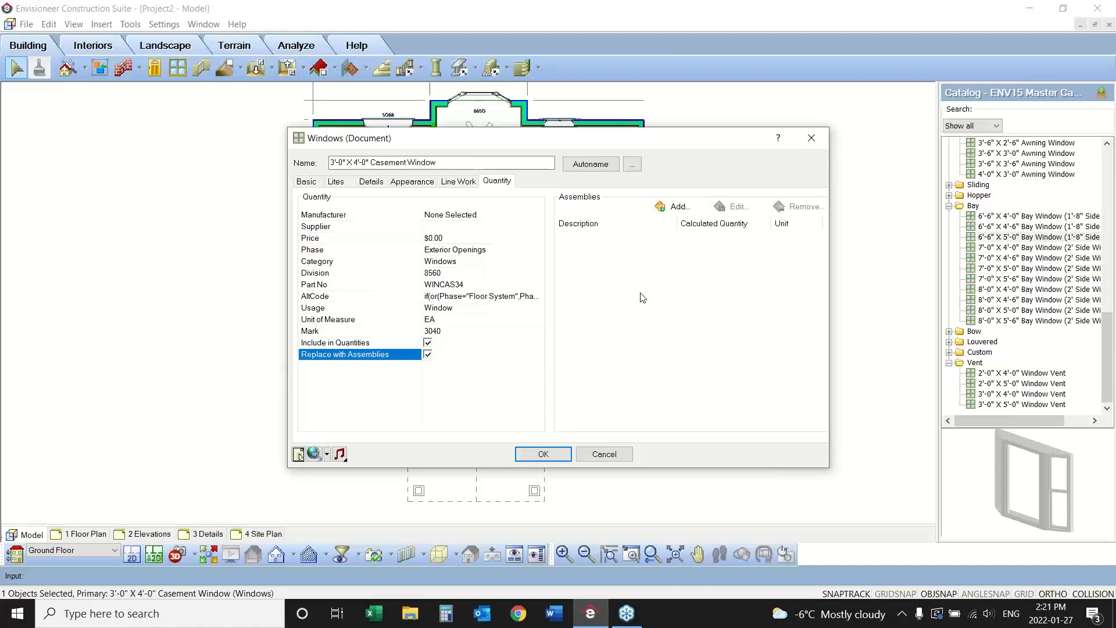
left_click(428, 343)
left_click(609, 457)
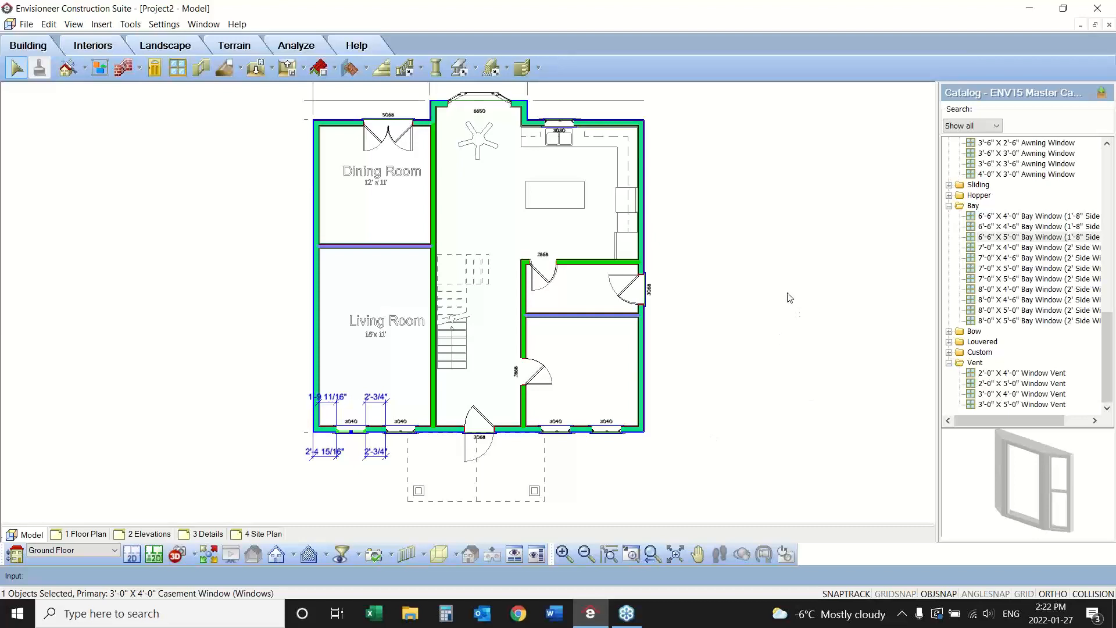
- Insert 5'-0" X 6'-8" Rectangular Openings in the wall between dining and living rooms and in the wall between dining room and kitchen area
left_click(200, 69)
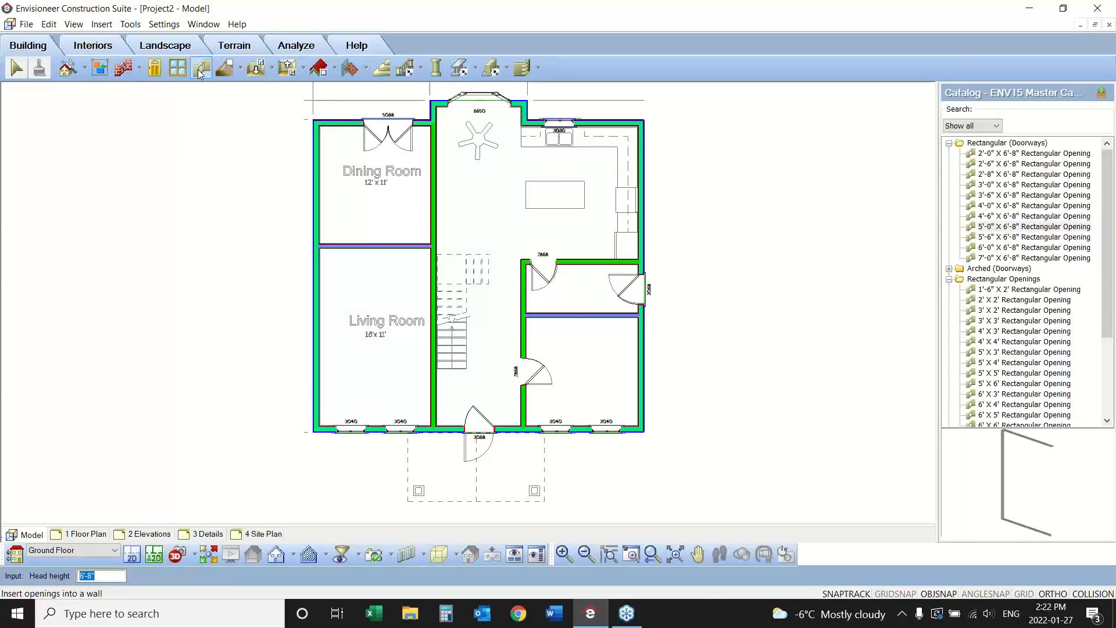
left_click(1026, 227)
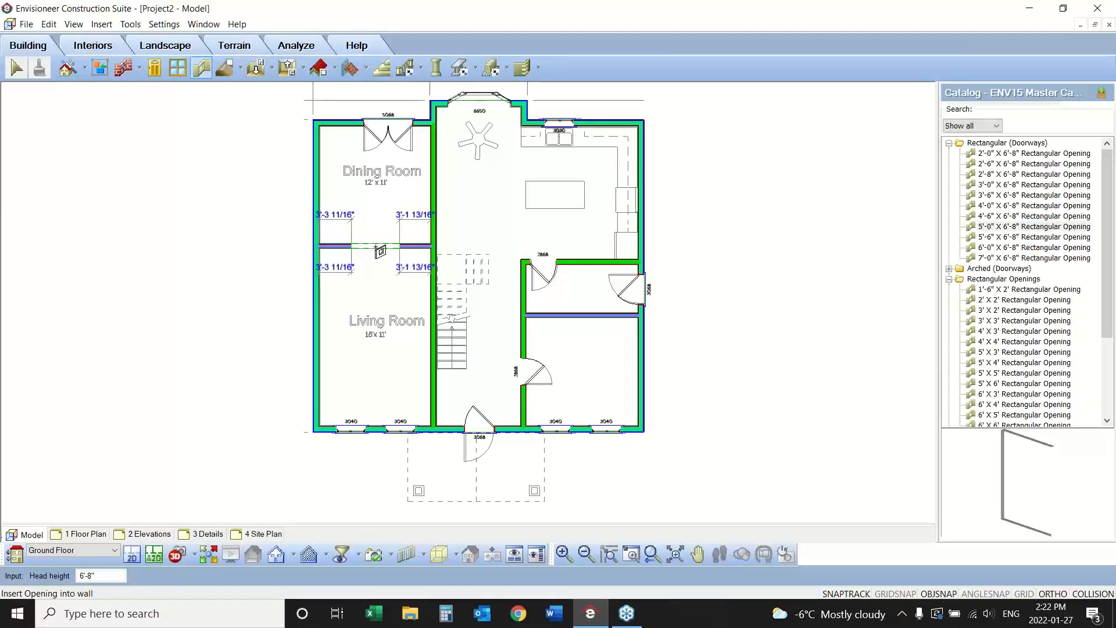
left_click(381, 251)
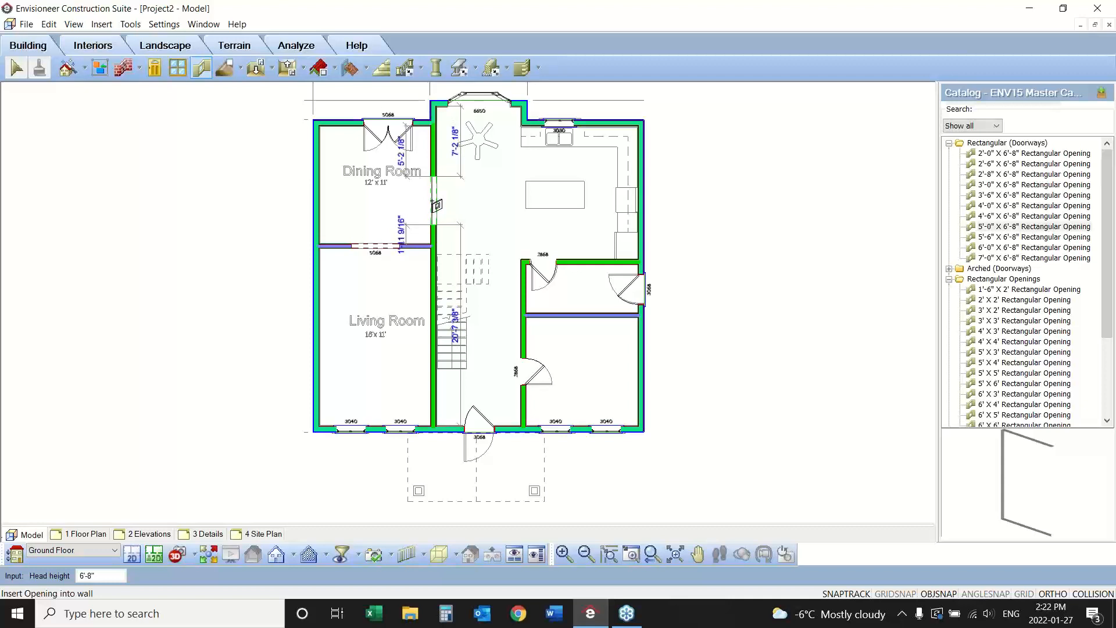
left_click(436, 204)
- Insert a 3'-0" X 6'-8" Rectangular Opening in the living room's hallway wall near the front door and finish placing openings
left_click(1006, 184)
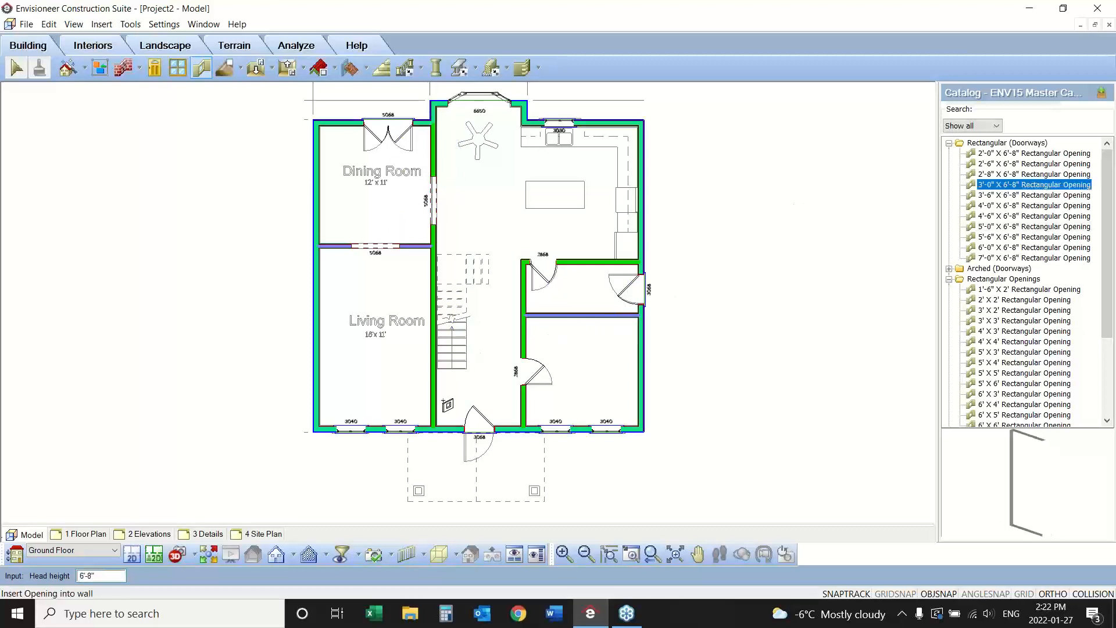
left_click(436, 398)
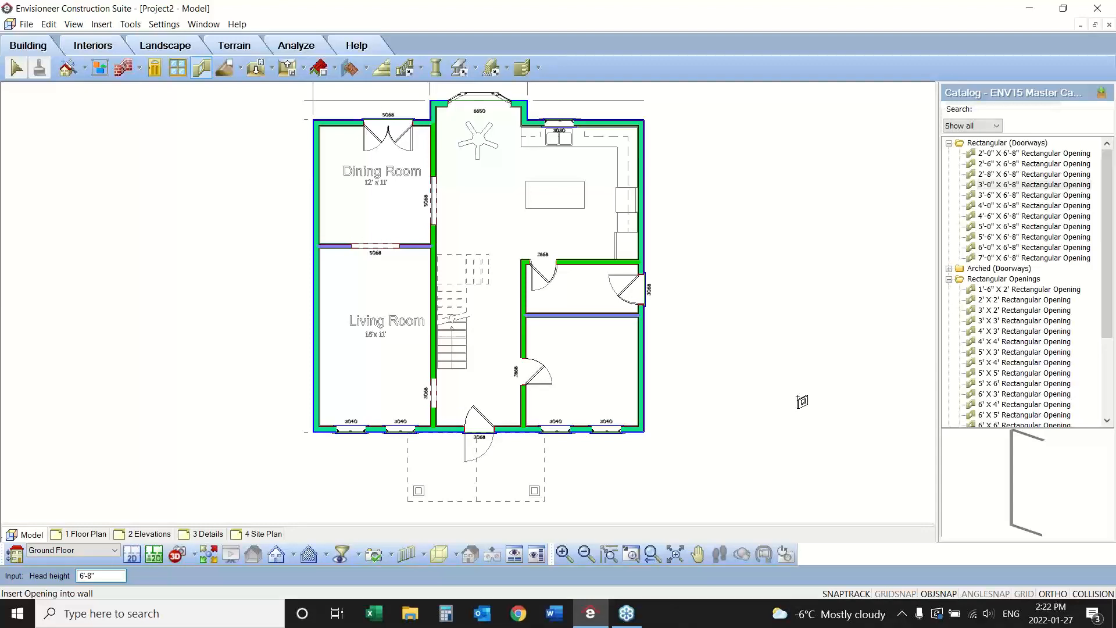
right_click(770, 250)
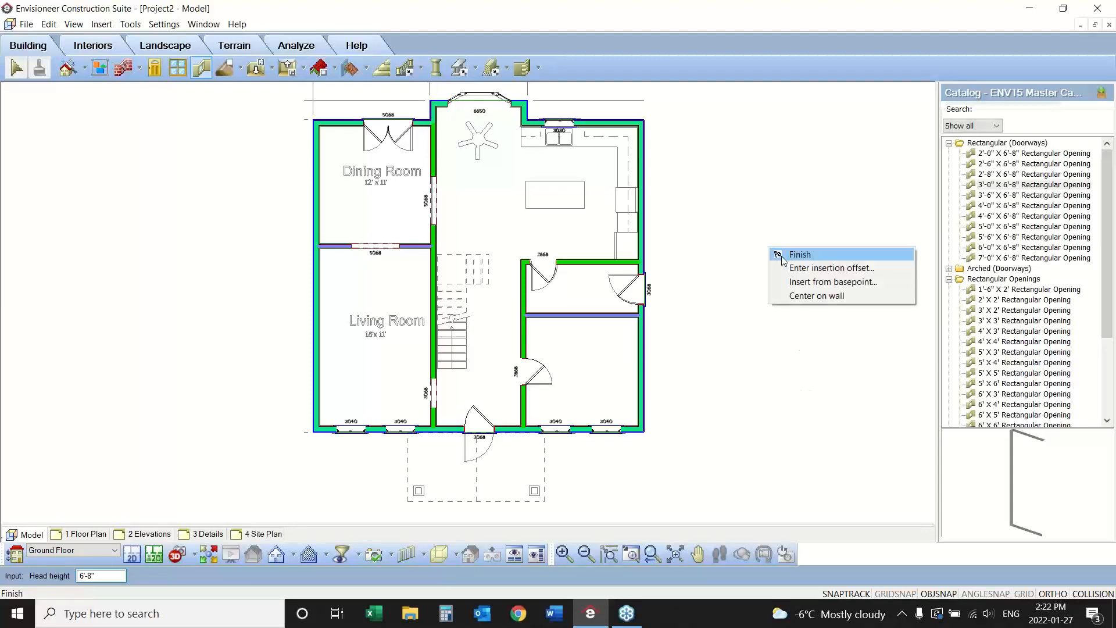
left_click(791, 257)
- Generate the project estimate full screen with a narrower description column, and examine the header, jack stud and sill items under 210 Ground Floor Wall Framing
left_click(131, 23)
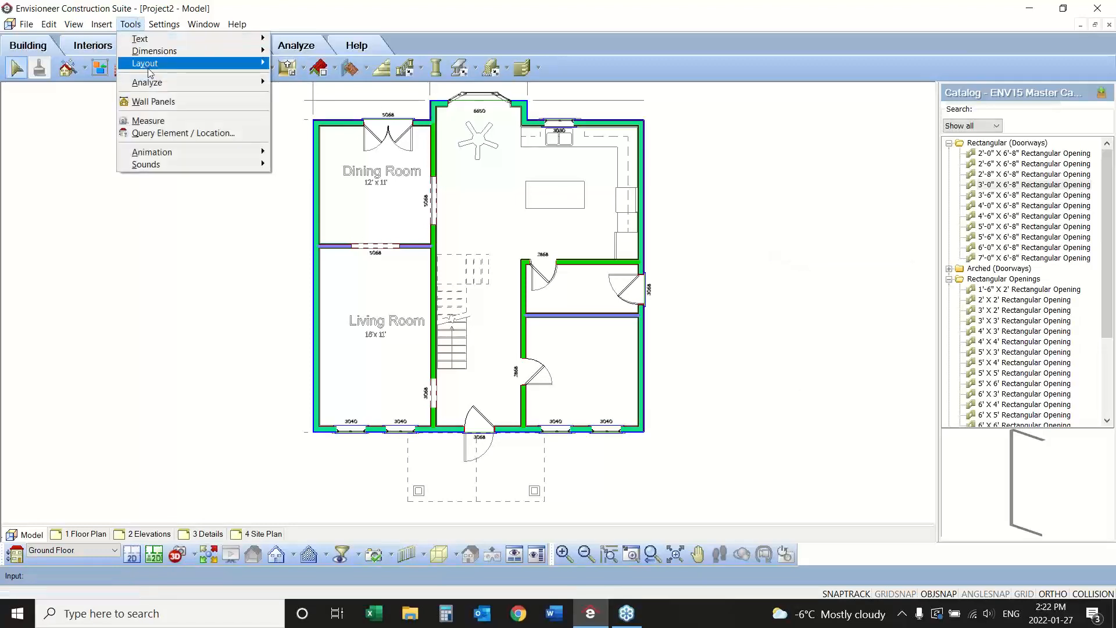
mouse_move(175, 82)
left_click(333, 102)
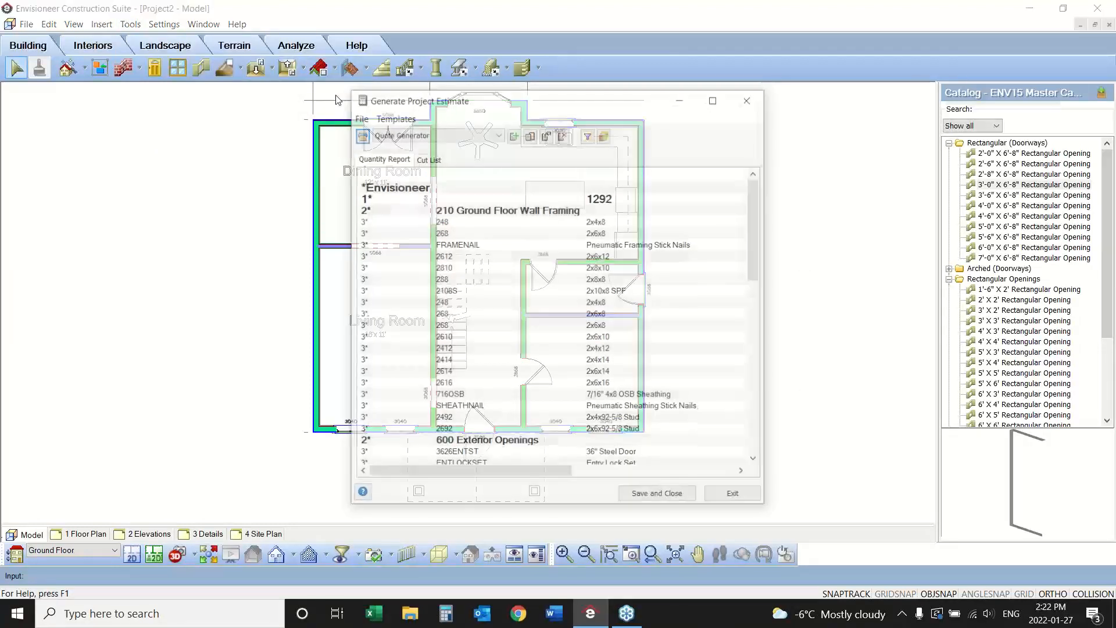
left_click(715, 98)
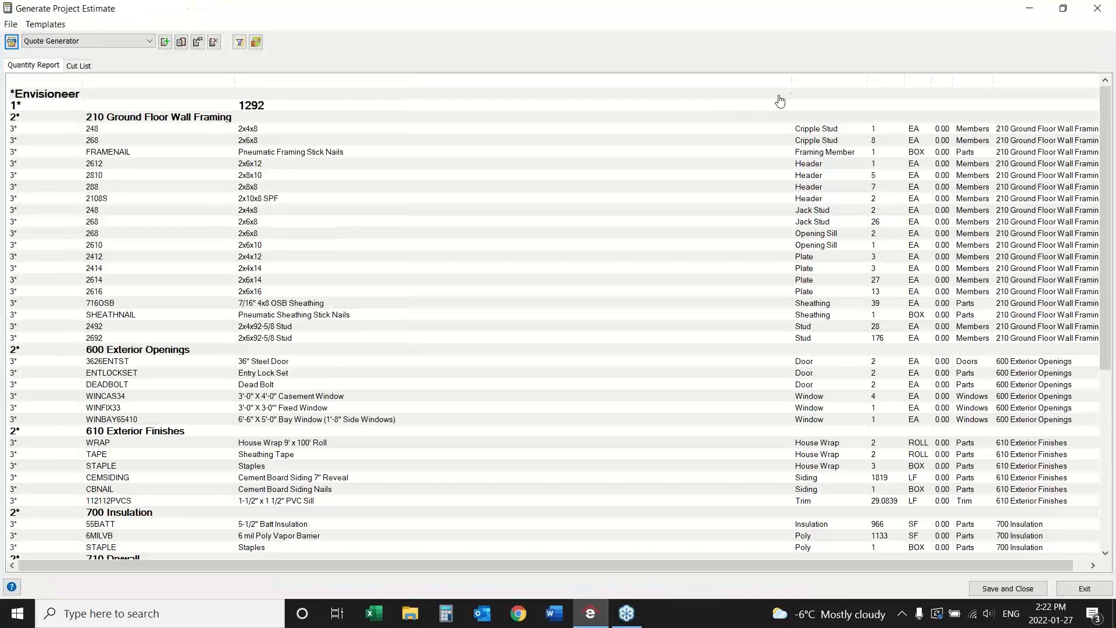
left_click_drag(570, 90, 454, 111)
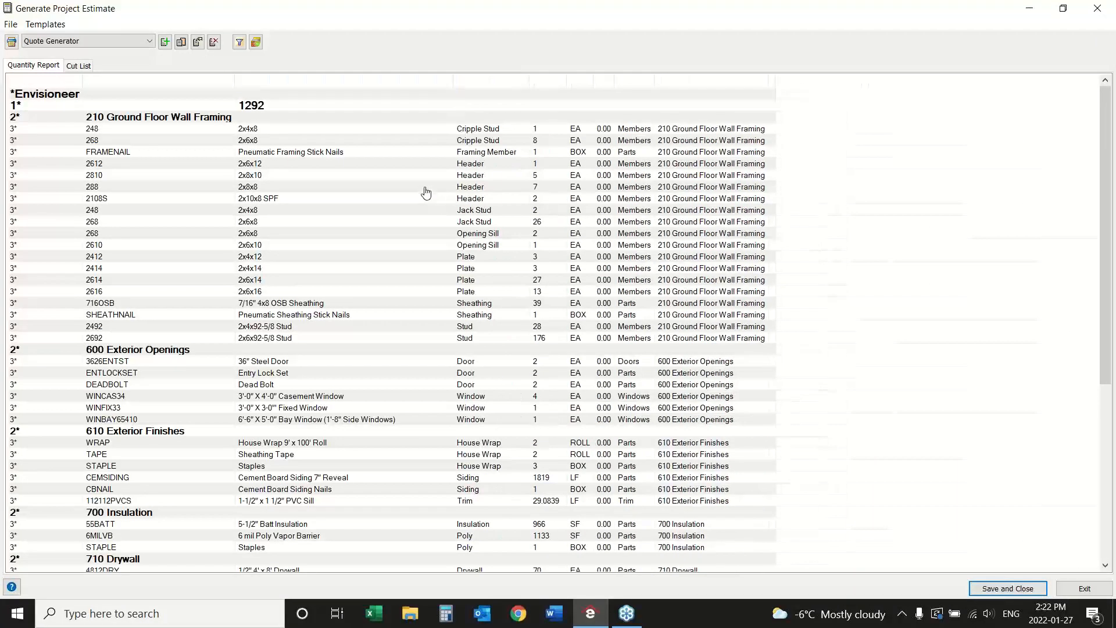
left_click(338, 169)
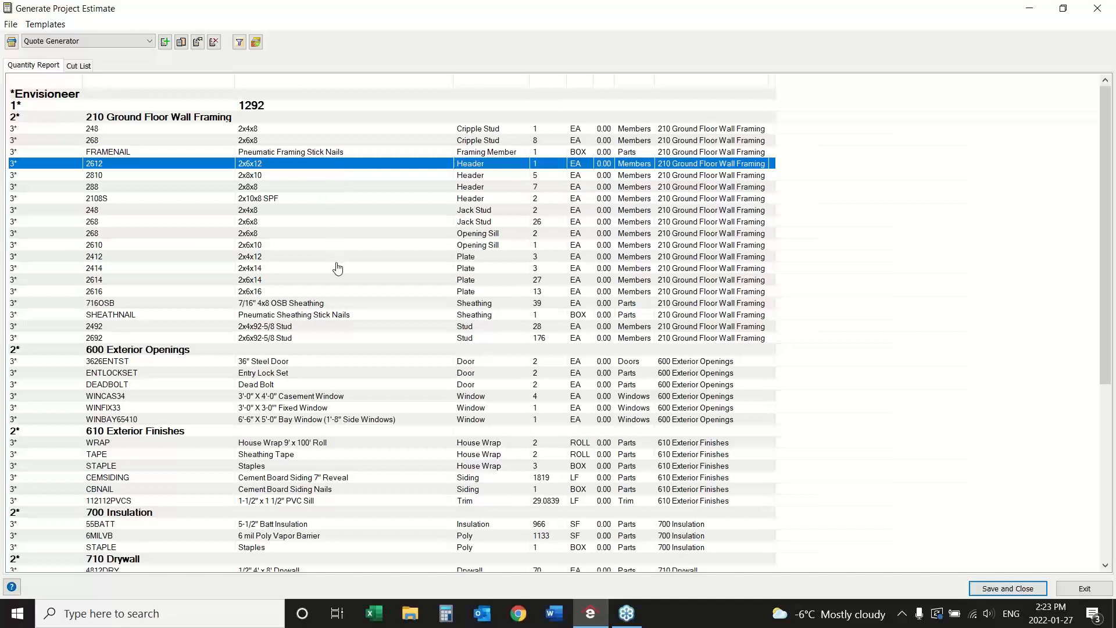
left_click(290, 190)
left_click(293, 199)
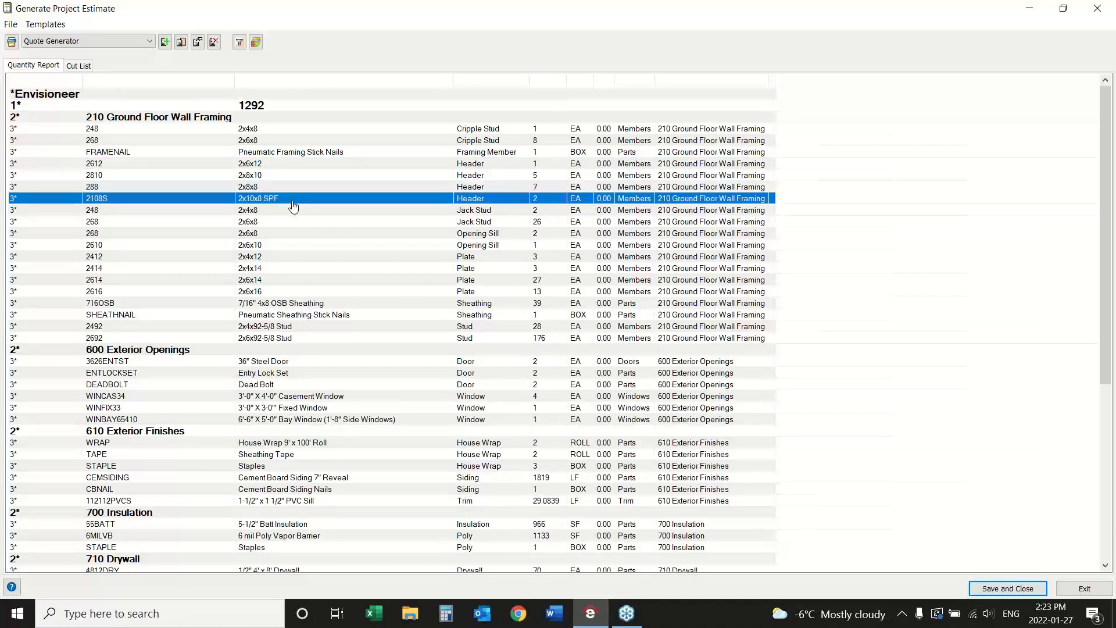
left_click(295, 211)
left_click(298, 234)
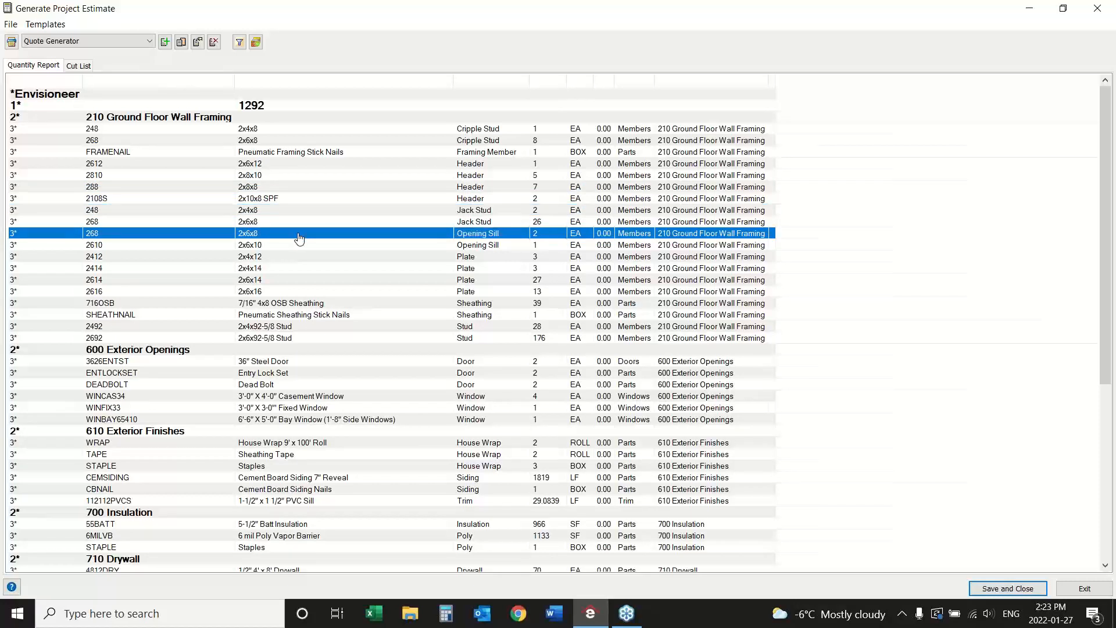
scroll(346, 319, "down", 4)
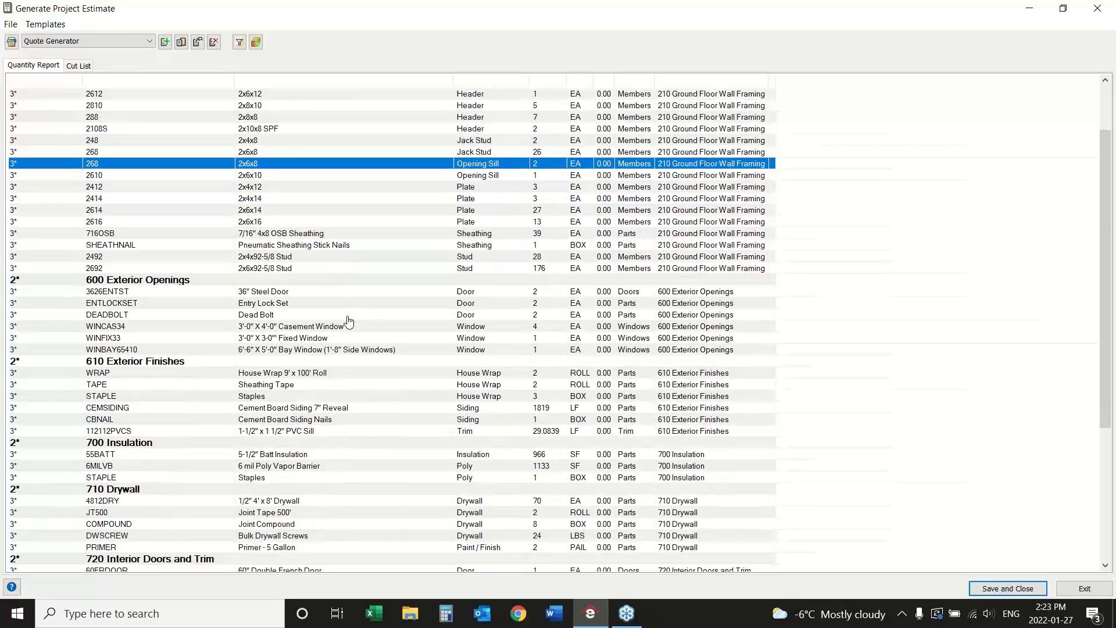
- Examine the 600 Exterior Openings items and the 720 Interior Doors and Trim items in the quantity report, and close the estimate
left_click(148, 212)
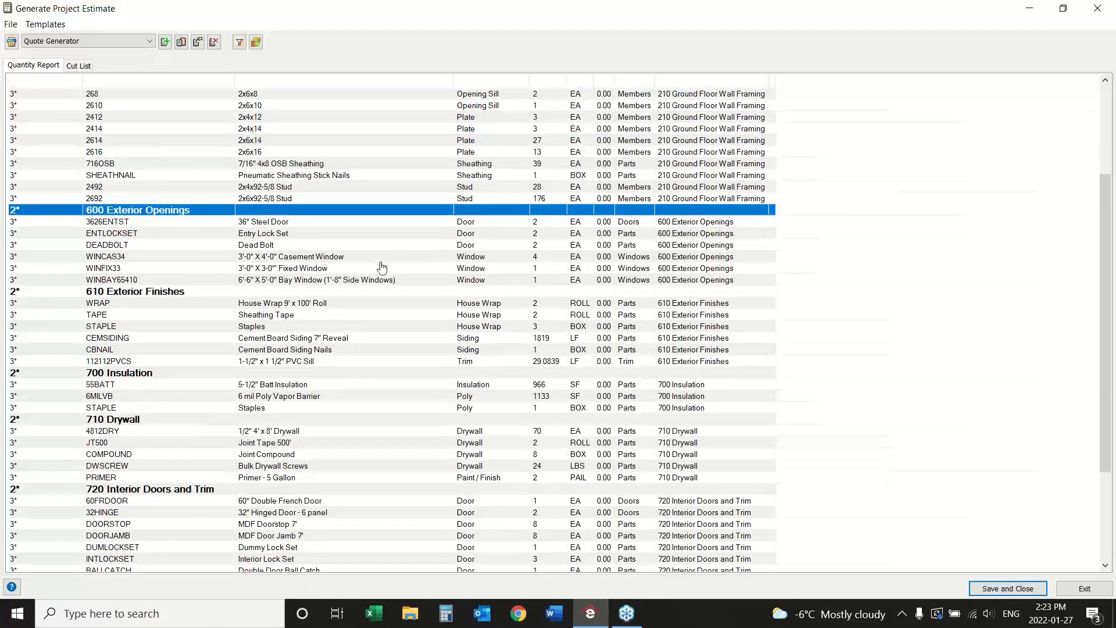
left_click_drag(437, 227, 421, 268)
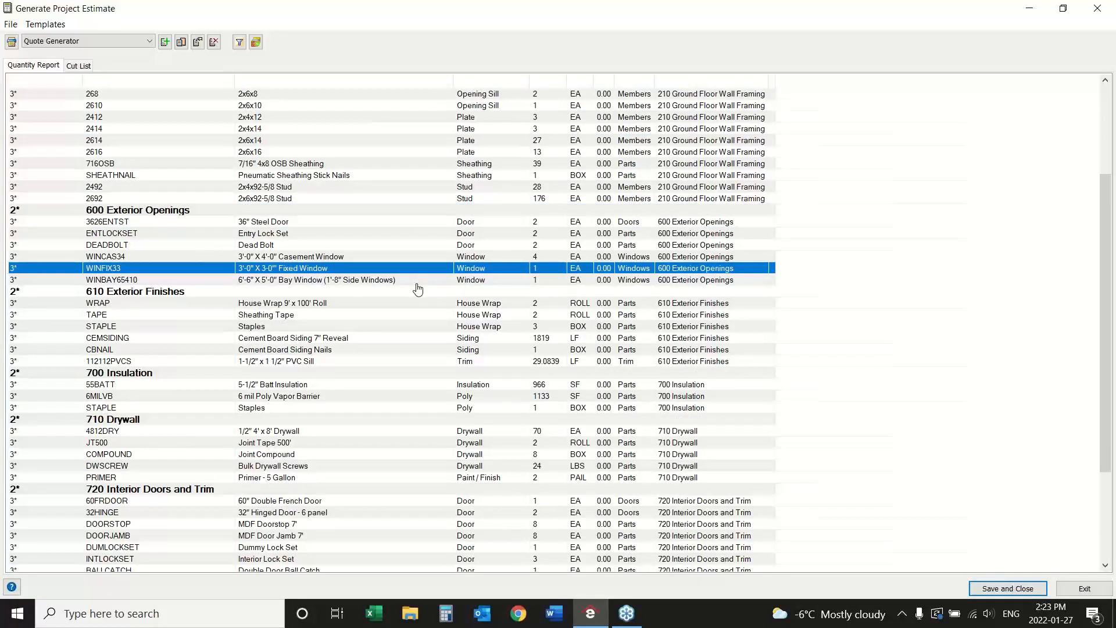
scroll(411, 324, "down", 2)
scroll(410, 329, "down", 2)
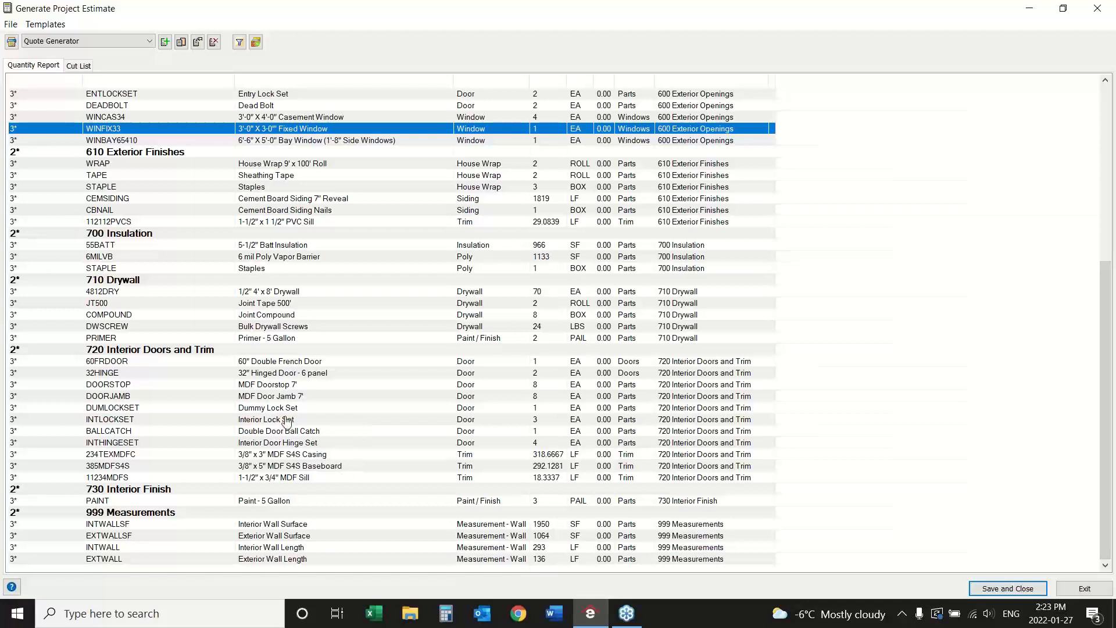
left_click(279, 386)
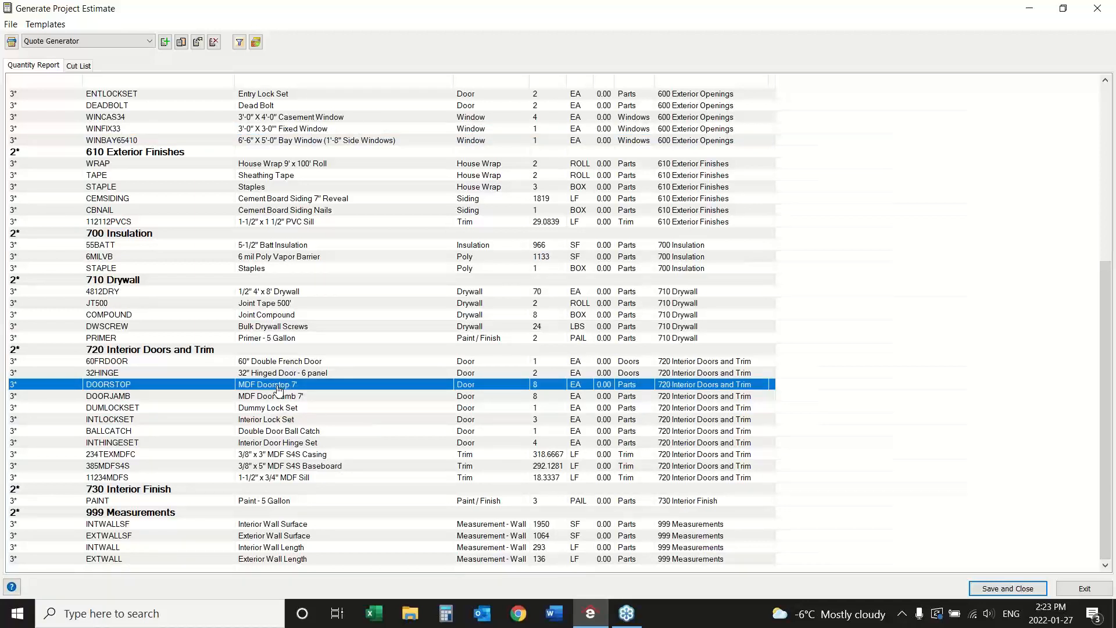
left_click(272, 432)
left_click(345, 444)
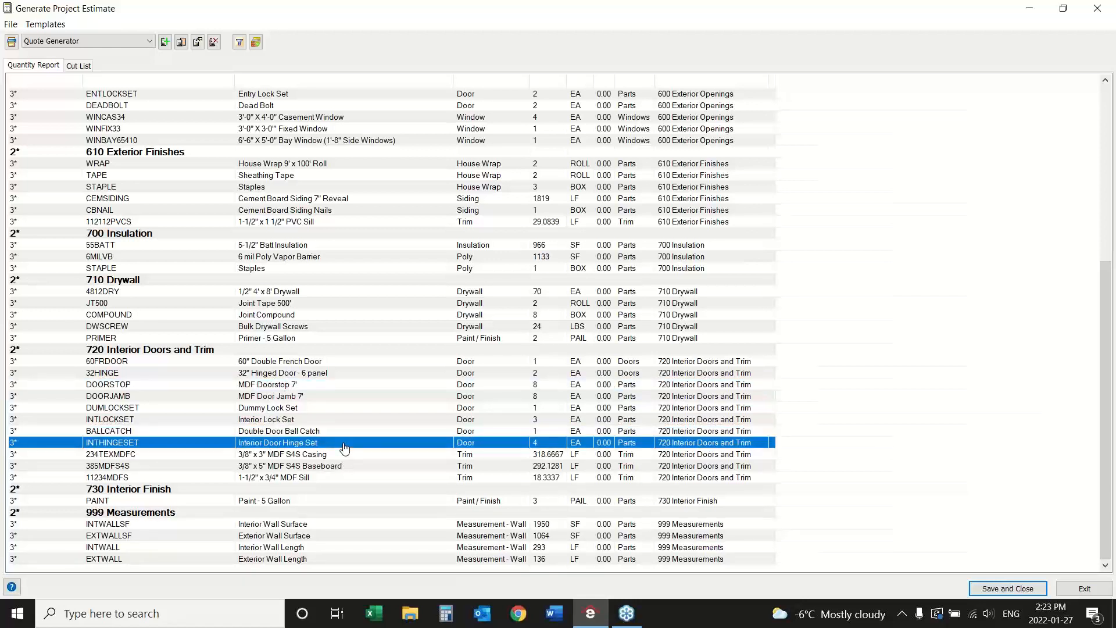
left_click(310, 408)
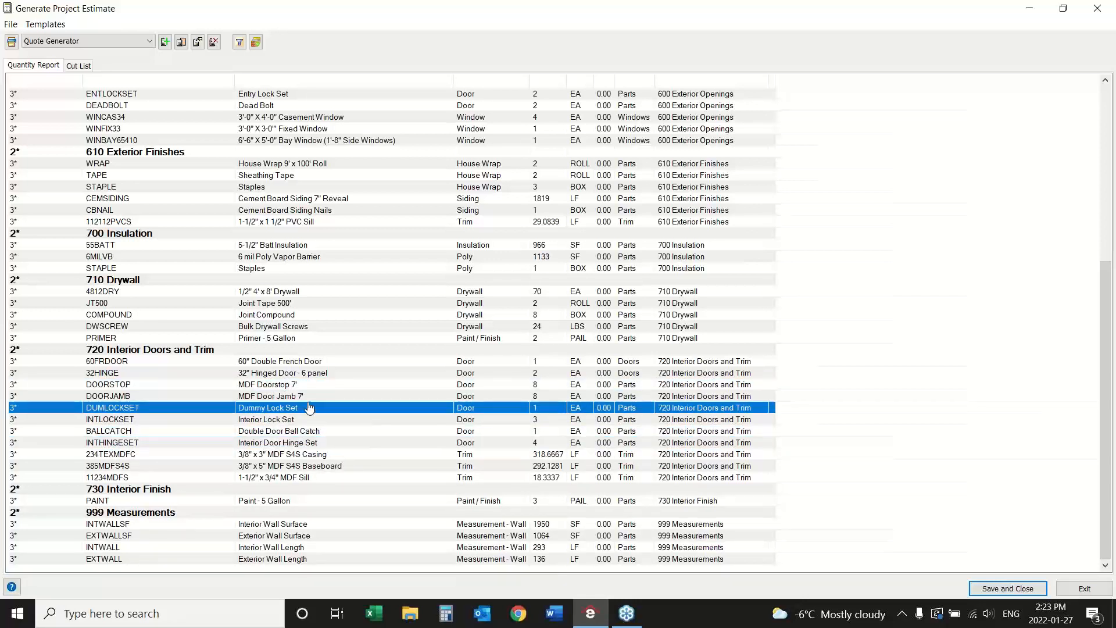
left_click(304, 454)
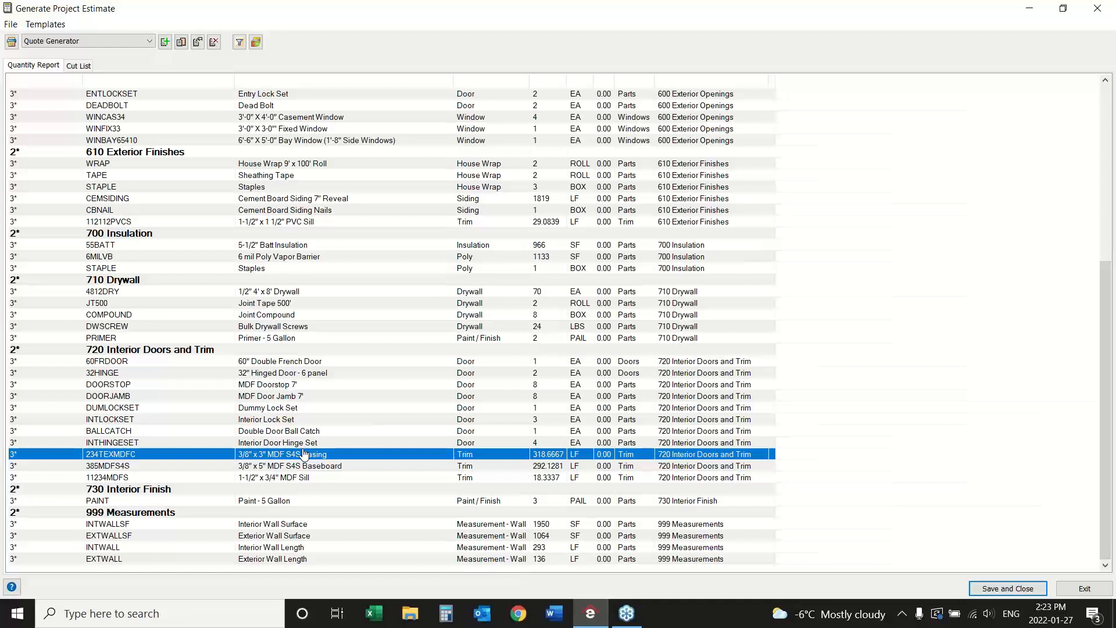
left_click(1098, 8)
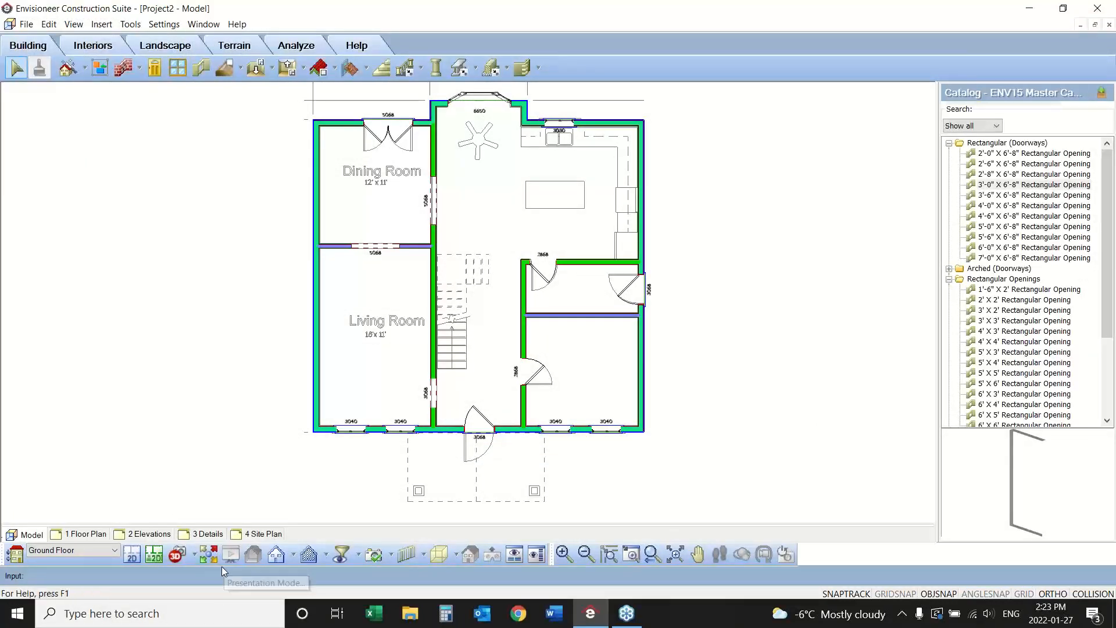
- Show the ground floor in a 3D QuickView from the living room's front exterior corner and display only the framing
left_click(440, 555)
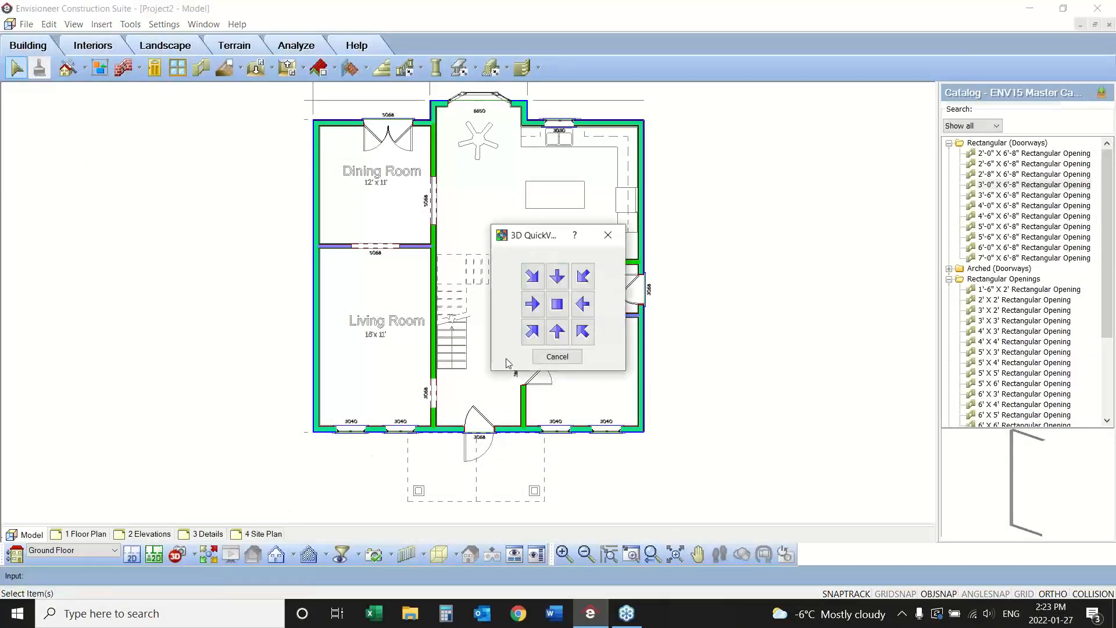
left_click(532, 337)
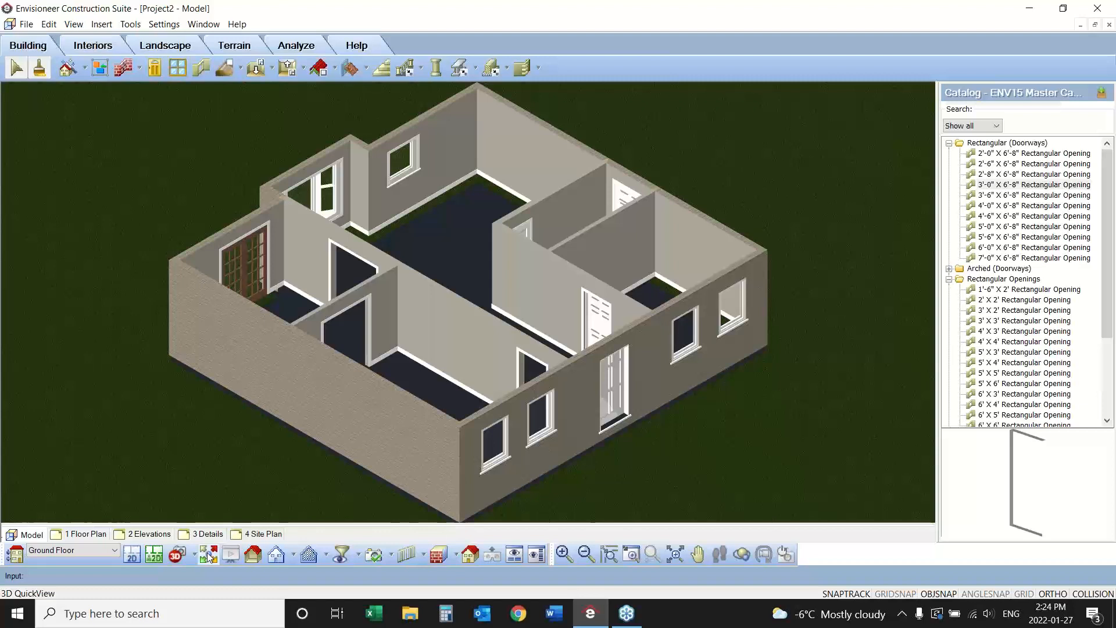
left_click(74, 24)
mouse_move(124, 208)
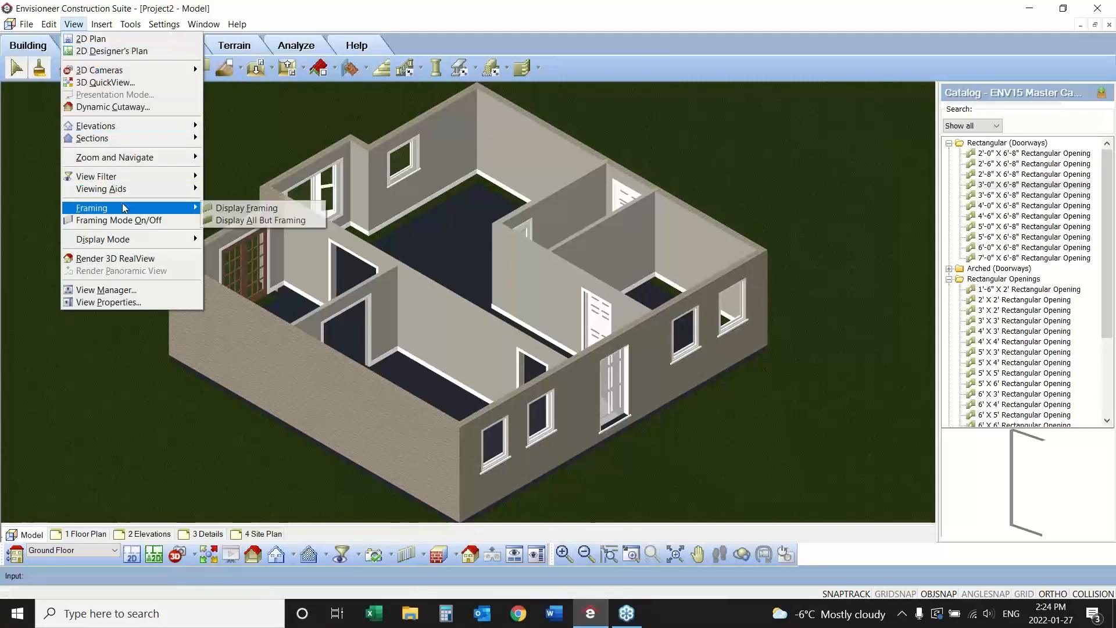
left_click(239, 209)
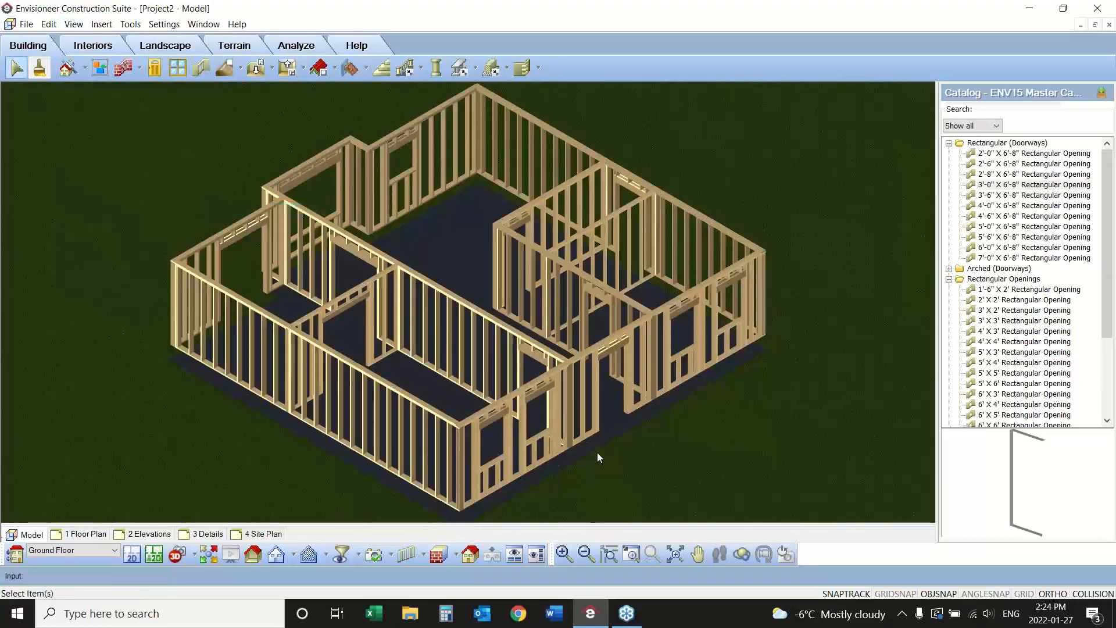
- Change the 3D display mode to show outlines on the framing members and turn on Framing Mode
left_click(455, 557)
left_click(464, 534)
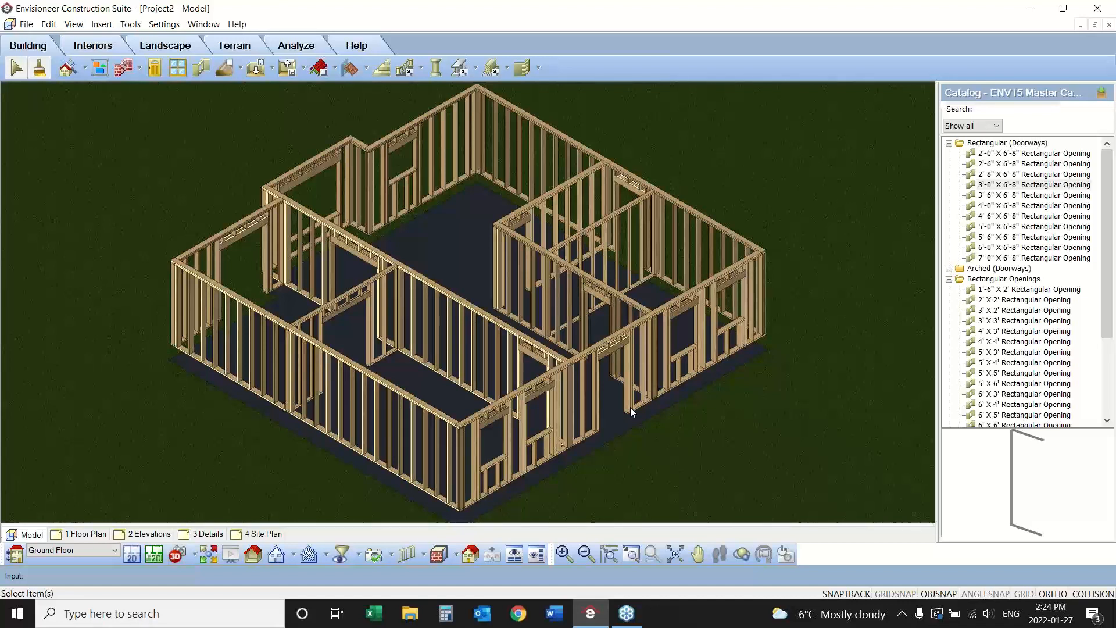
left_click(163, 24)
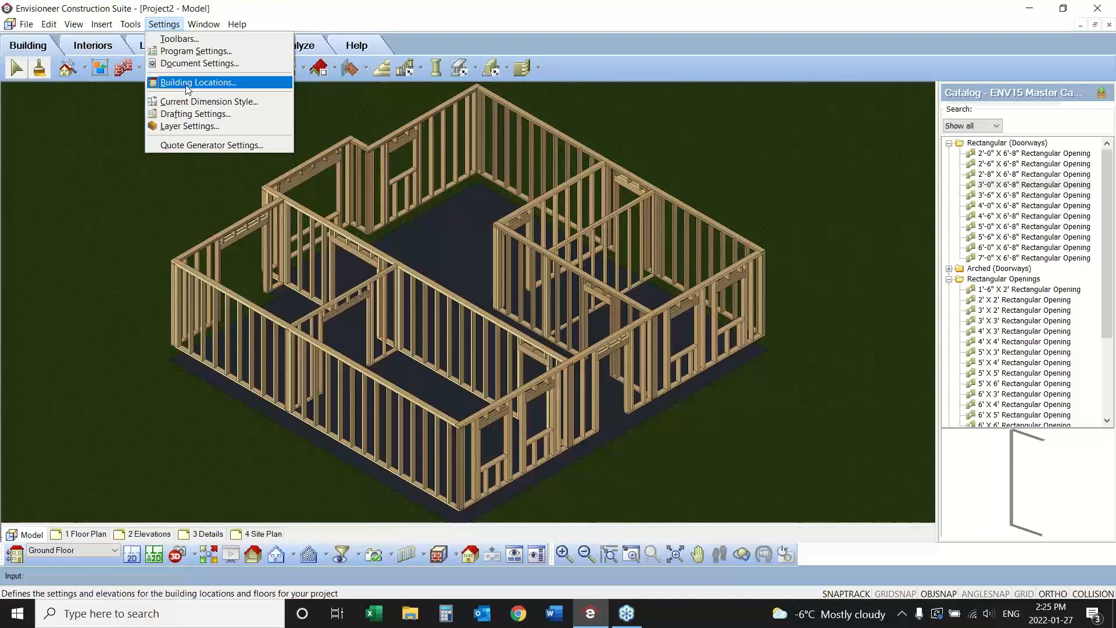
left_click(660, 61)
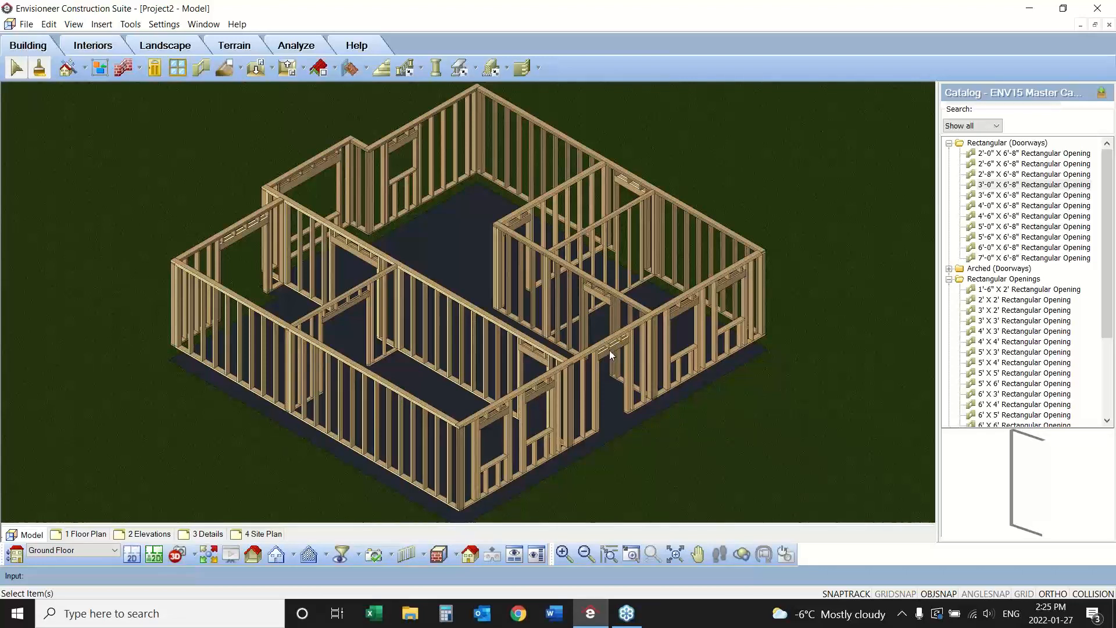
left_click(74, 24)
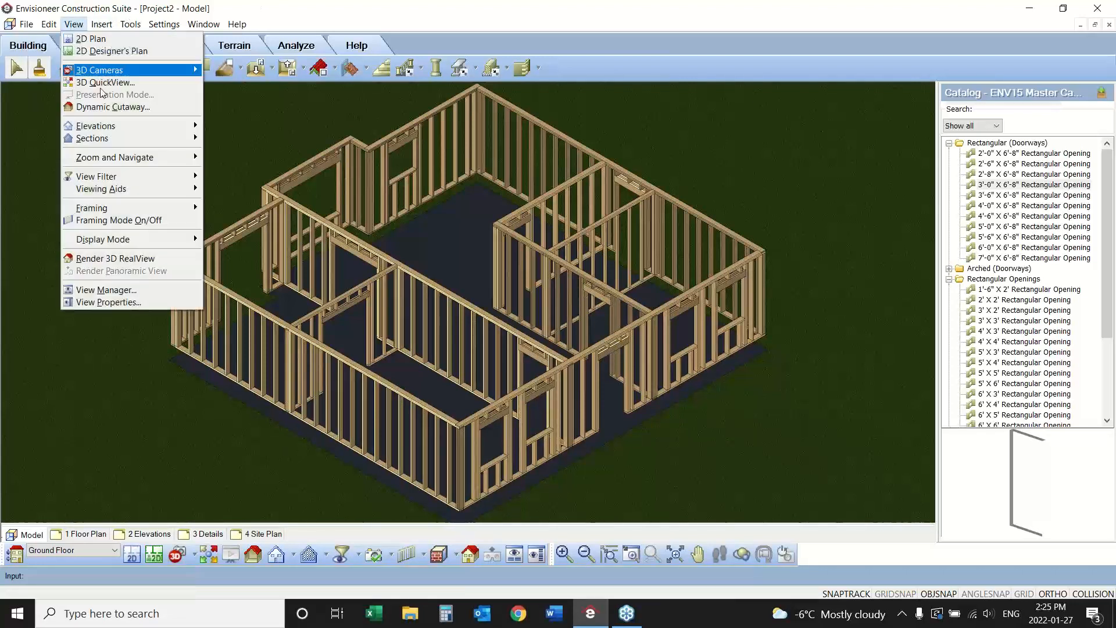
left_click(129, 221)
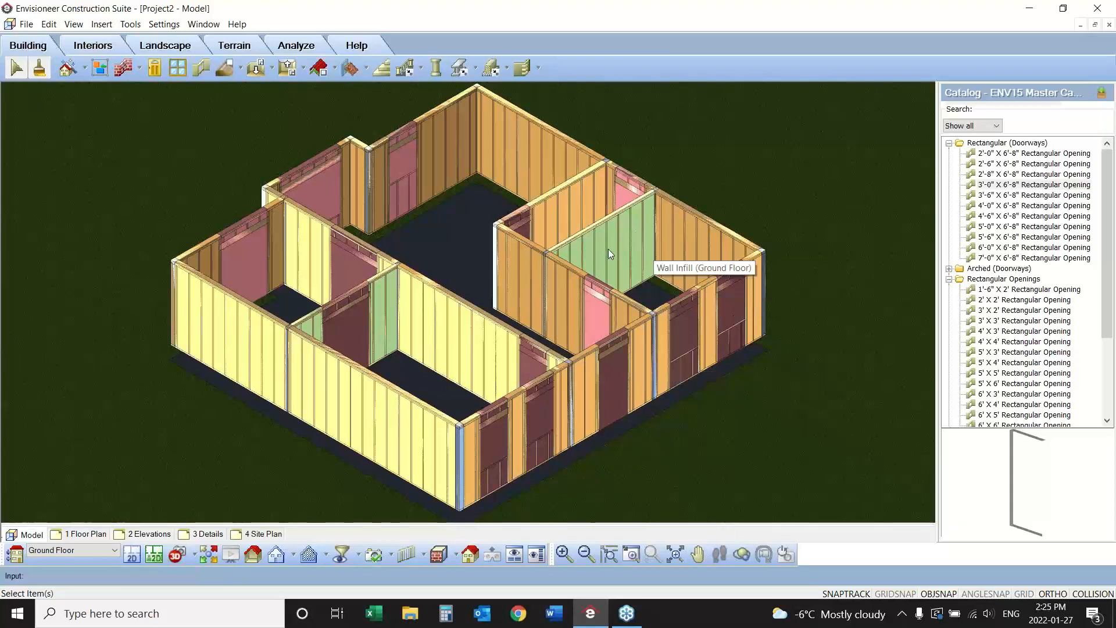
- Give the front entry door's wall opening a custom head sill jamb configuration using the 9 1/2" PSL Header
left_click(615, 369)
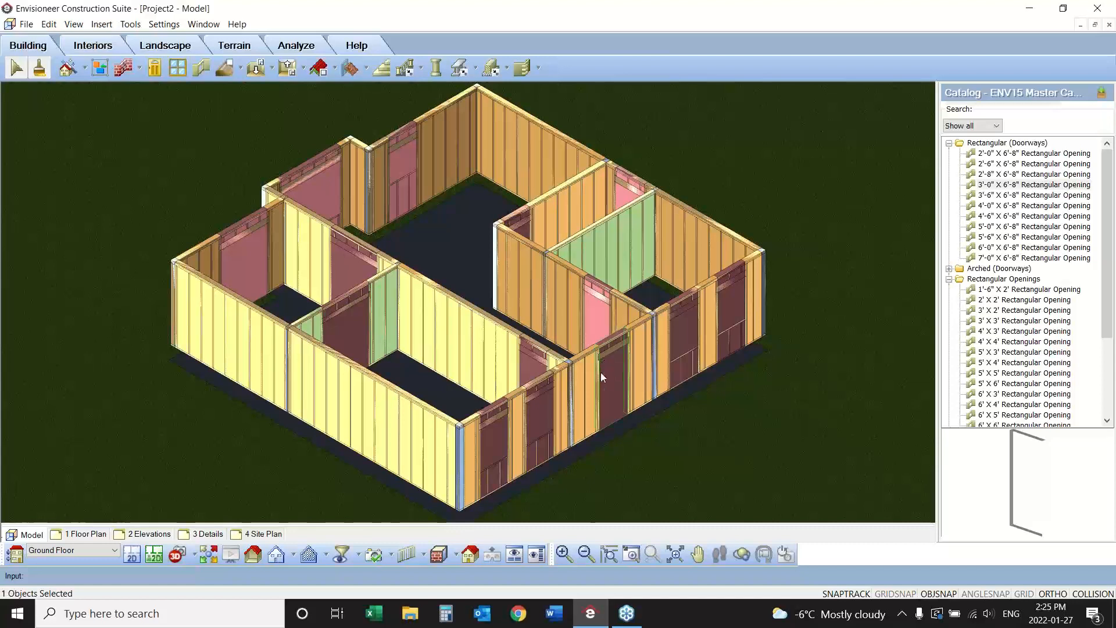
right_click(614, 351)
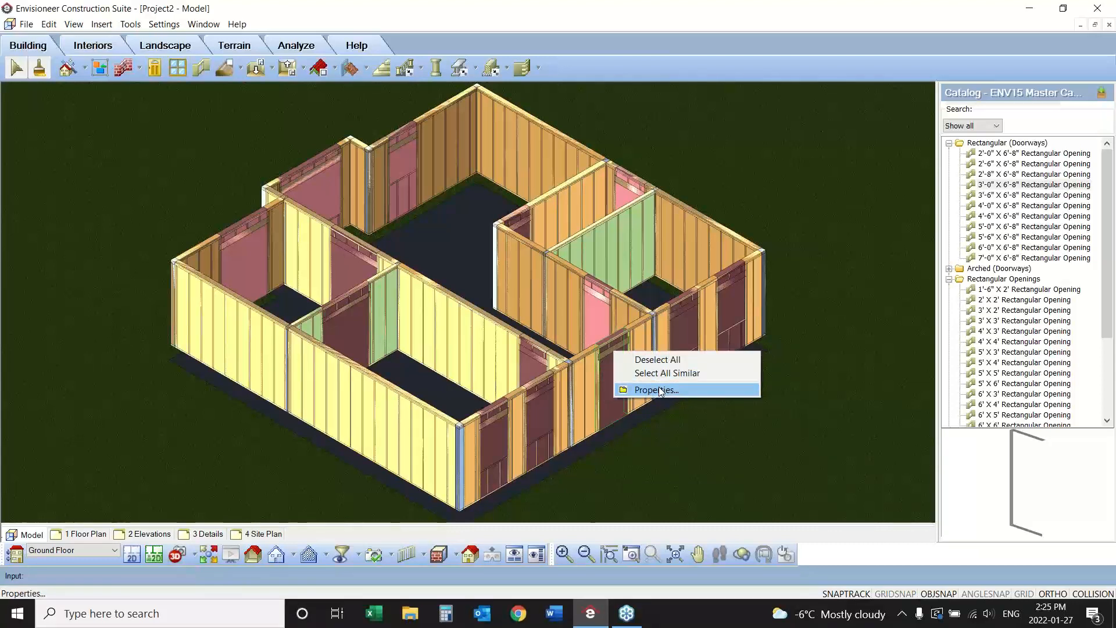
left_click(661, 390)
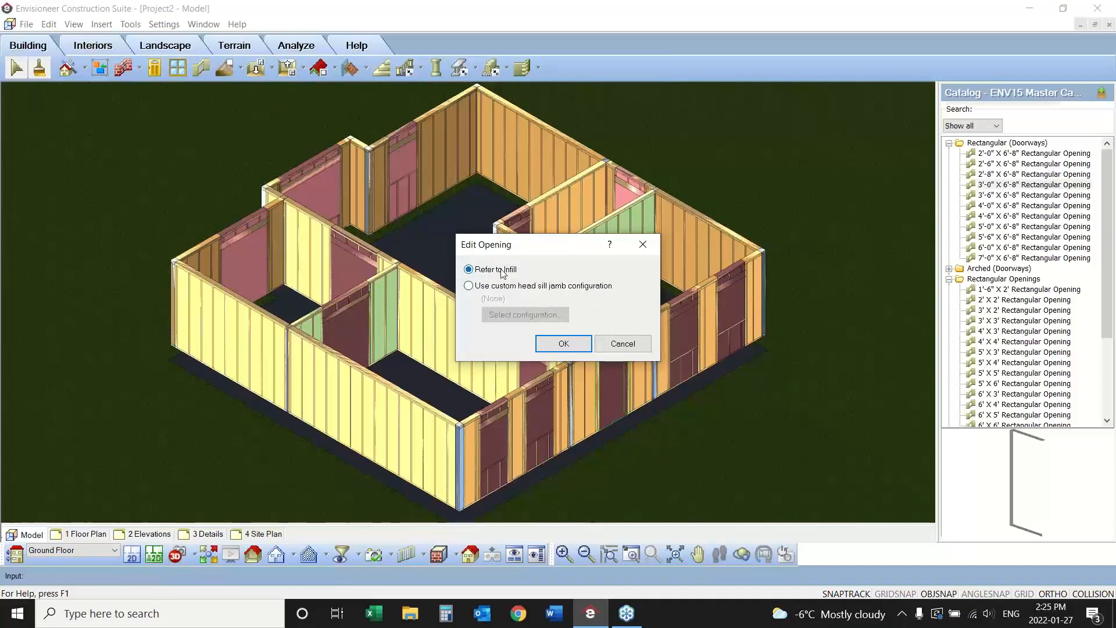
left_click(468, 287)
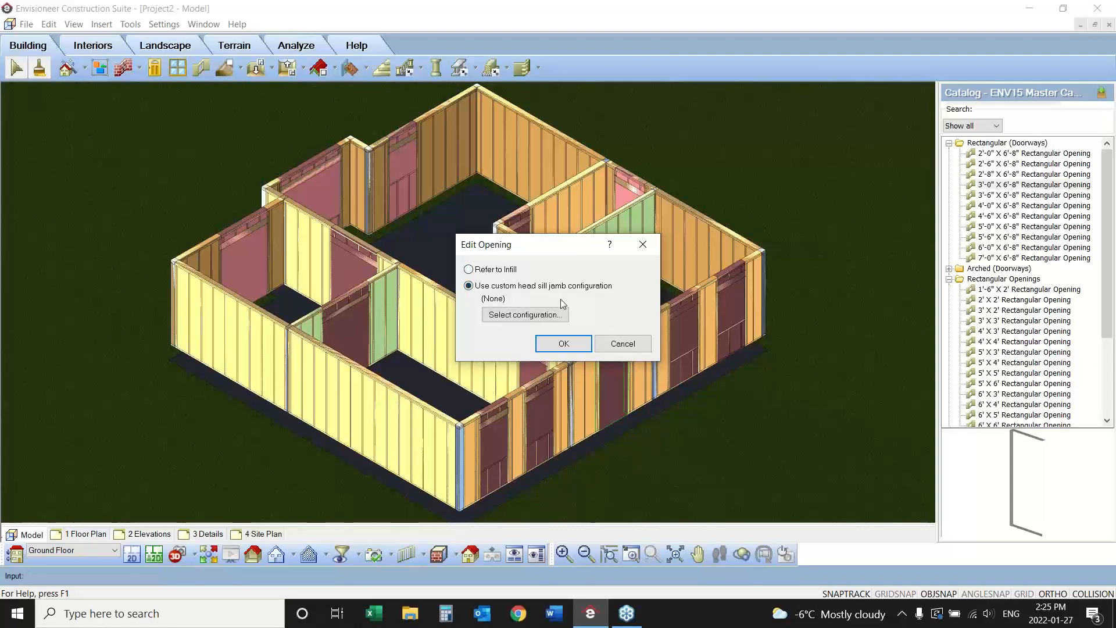
left_click(528, 315)
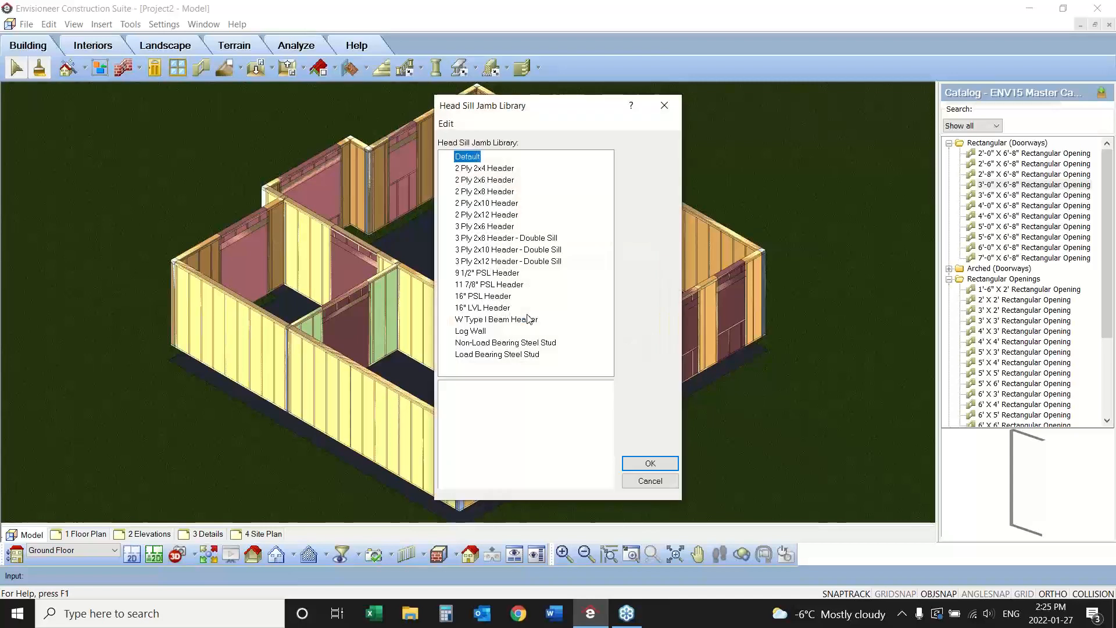
left_click(491, 273)
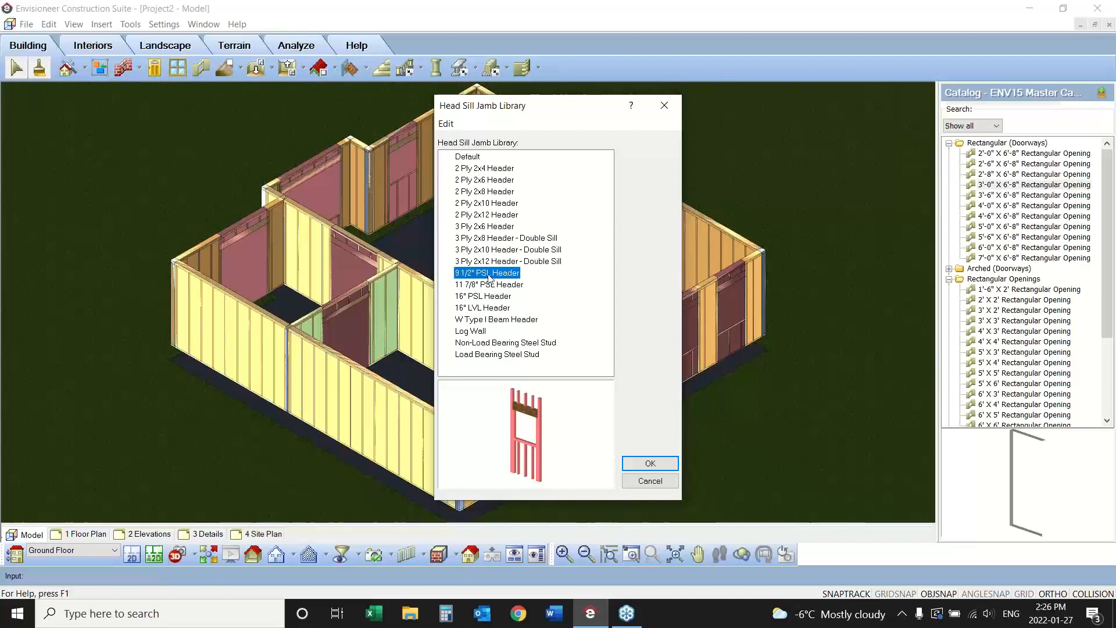
left_click(630, 463)
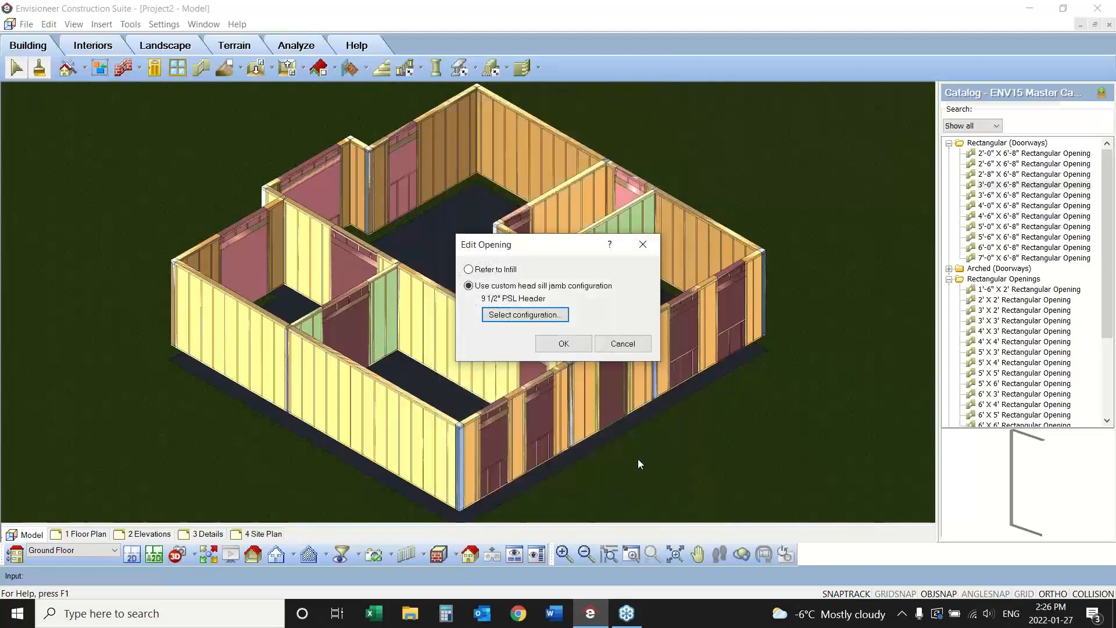
left_click(572, 345)
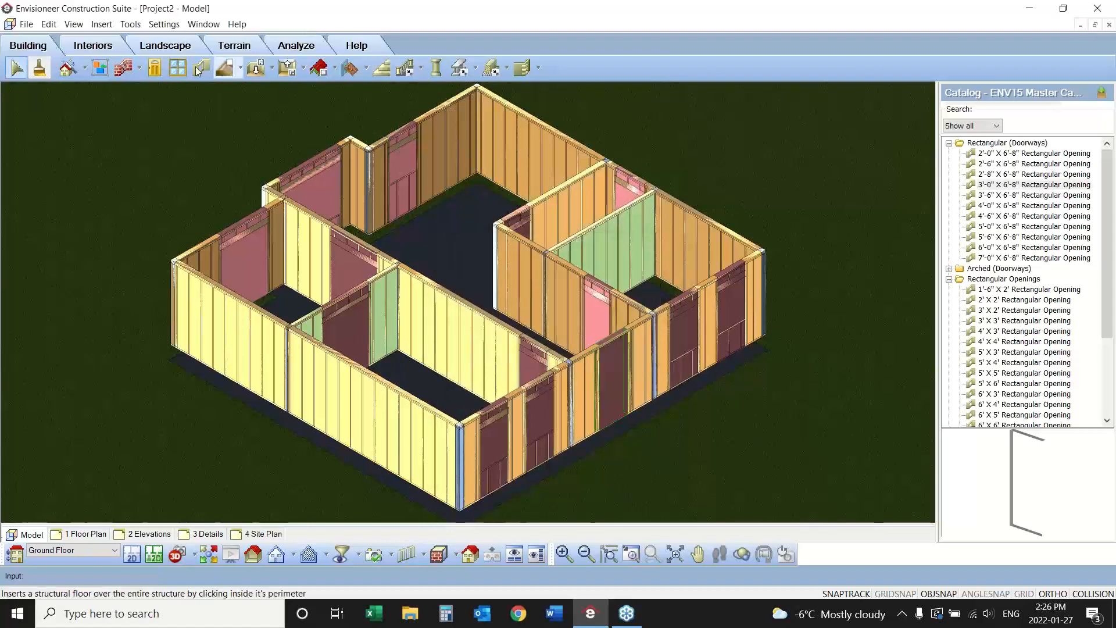
- Turn off Framing Mode and display only the framing members in the 3D view
left_click(73, 25)
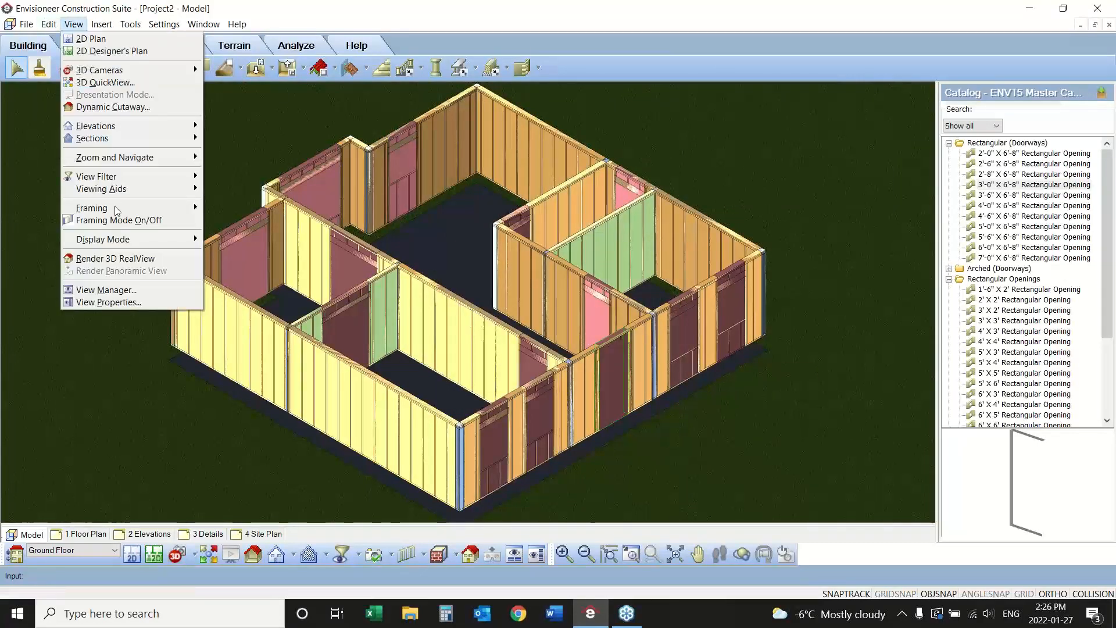
left_click(117, 221)
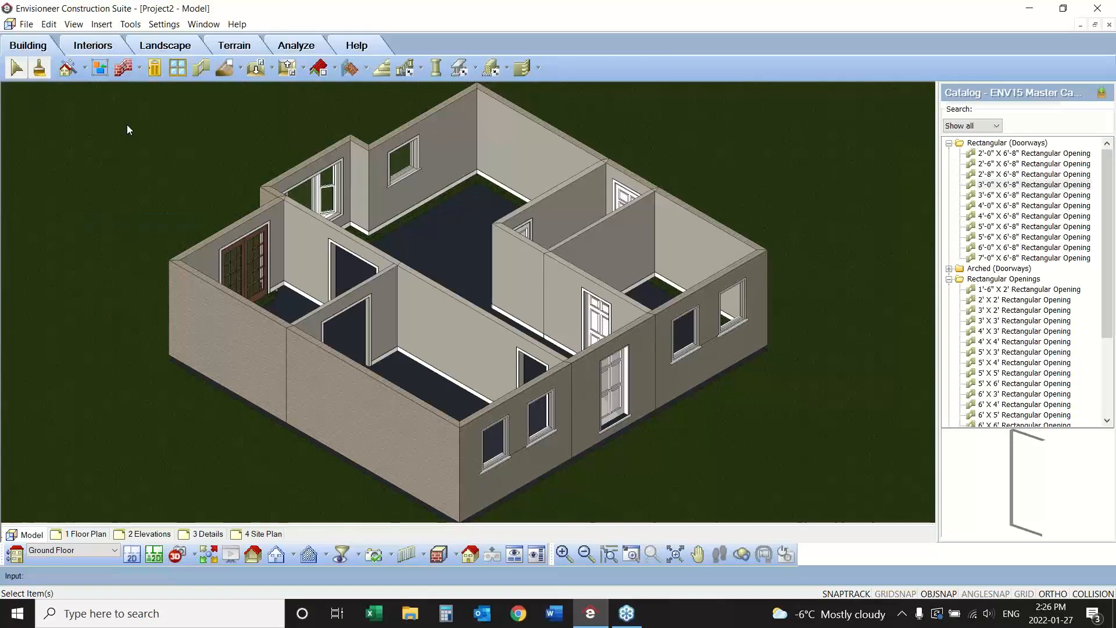
left_click(73, 24)
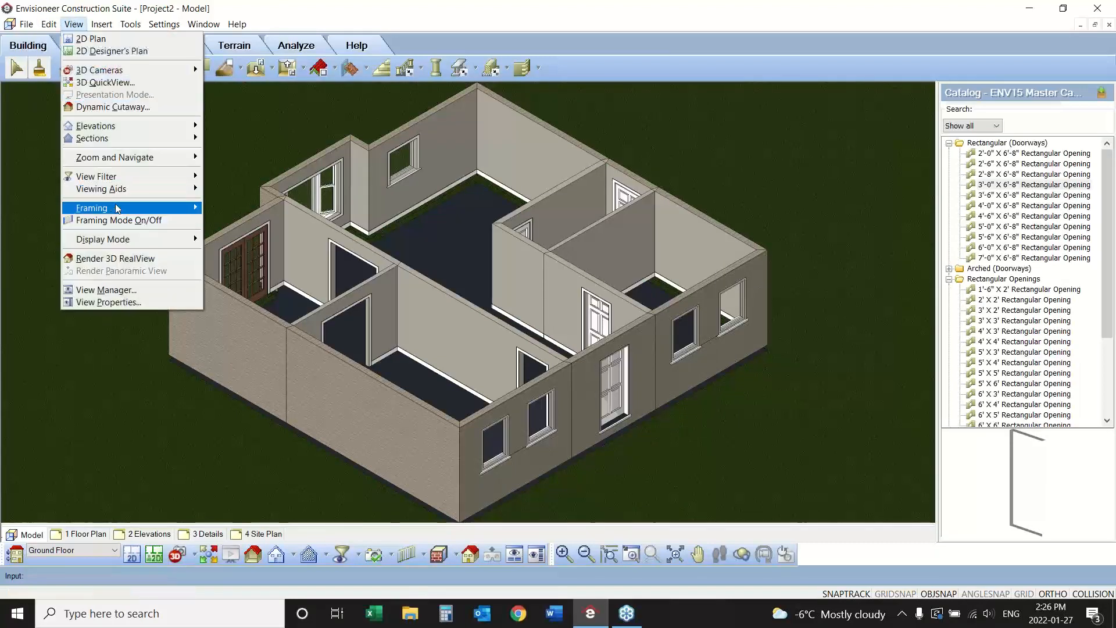
mouse_move(99, 207)
left_click(245, 208)
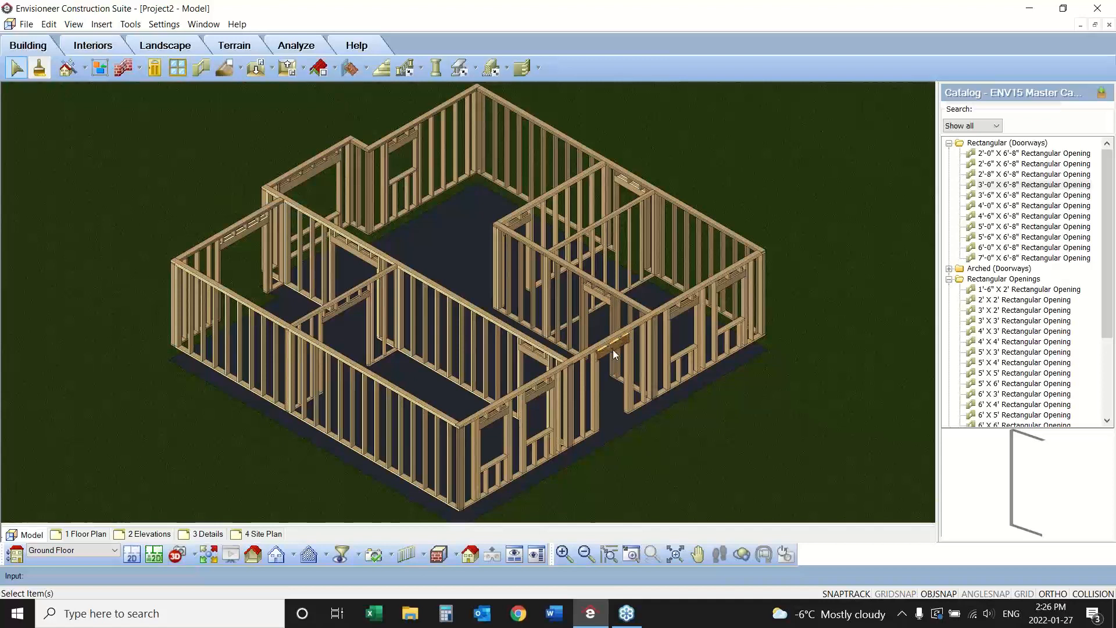
- Generate the project estimate full screen with a narrower description column, examine the 3 1/2" x 9 1/2" PSL header item, and close the estimate
left_click(130, 24)
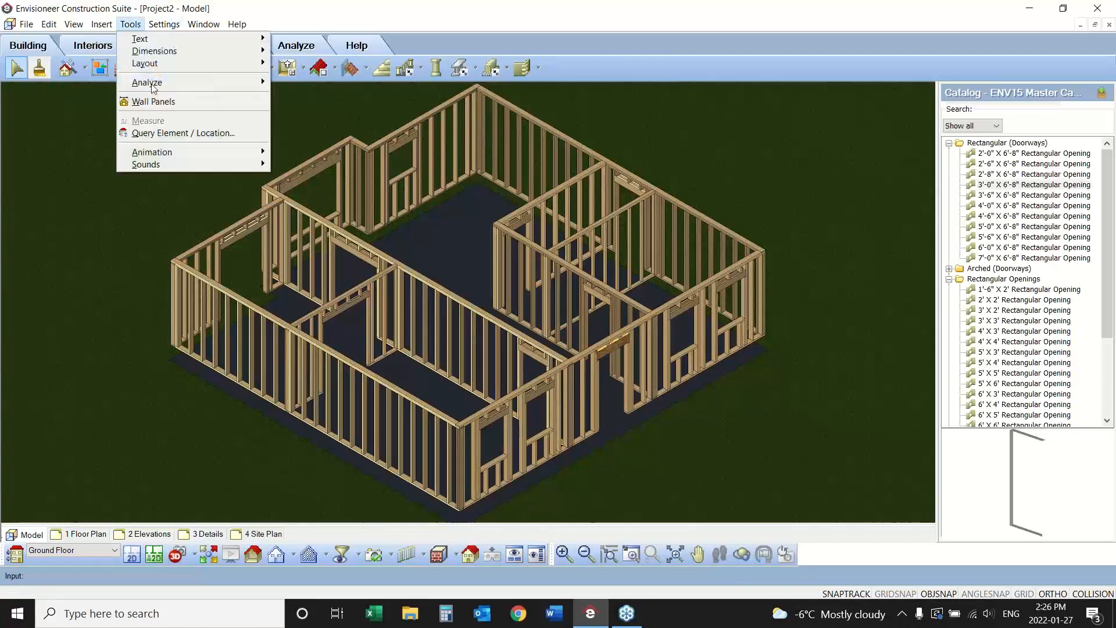
mouse_move(164, 82)
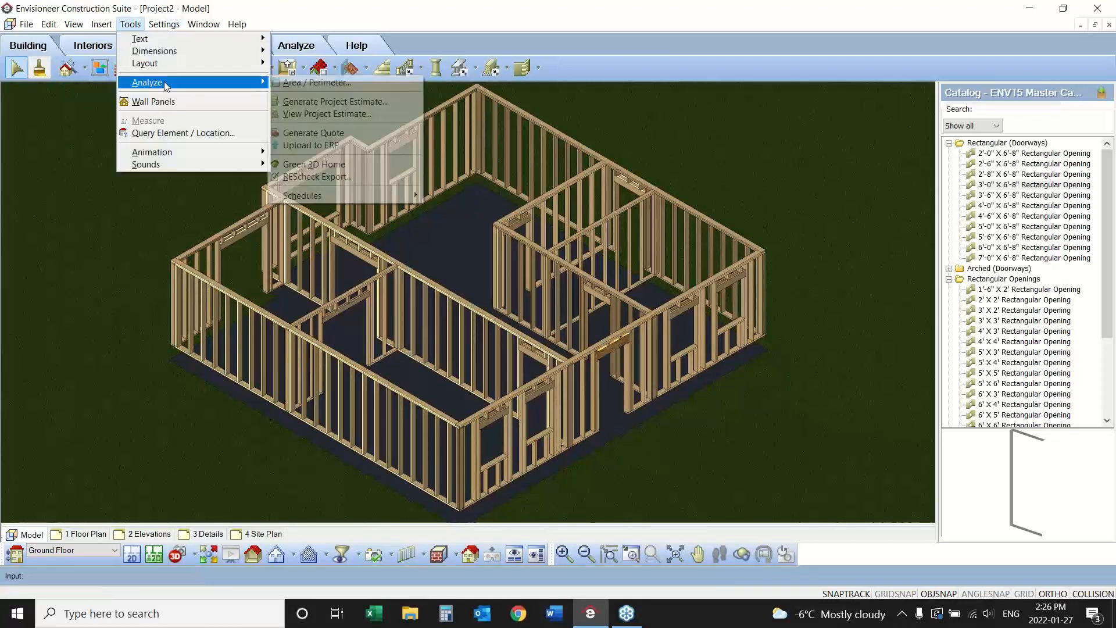
left_click(388, 109)
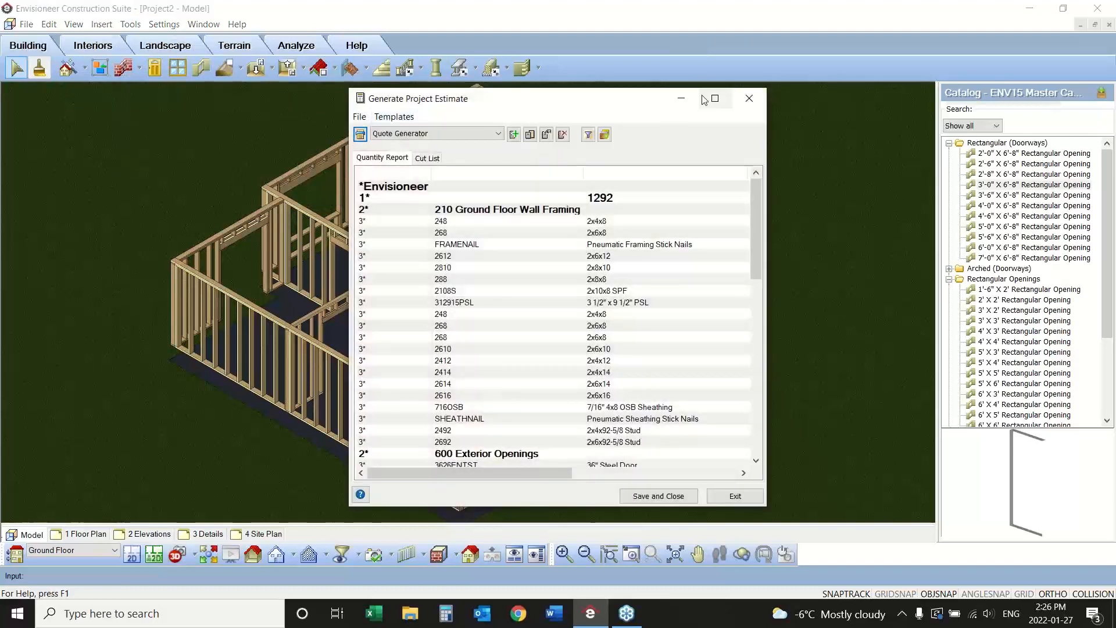
left_click(714, 99)
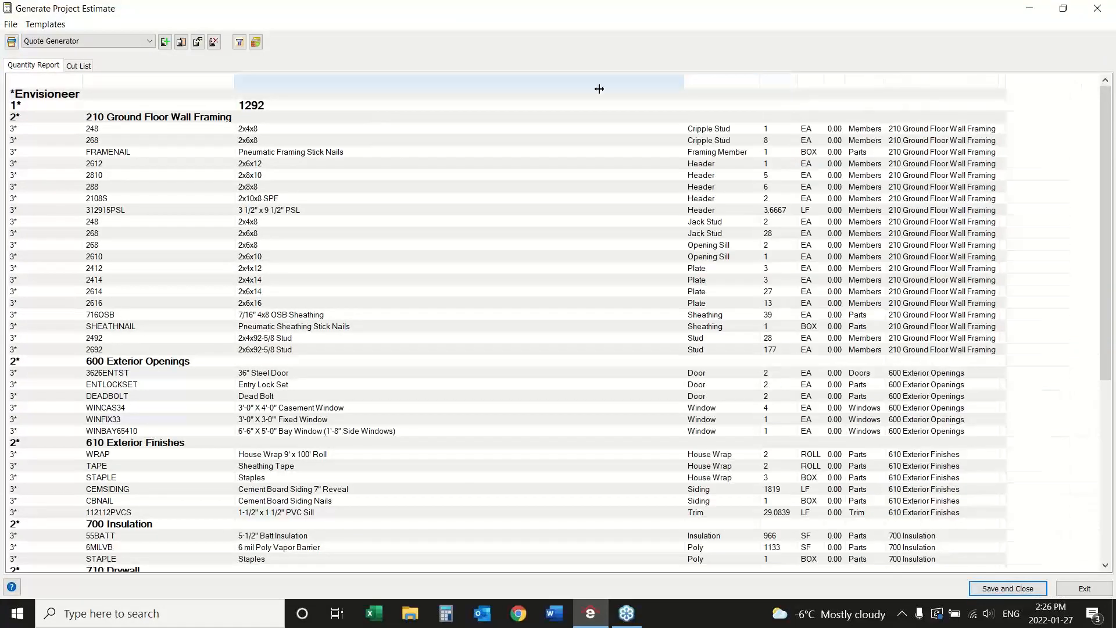
left_click_drag(600, 89, 431, 92)
left_click(30, 210)
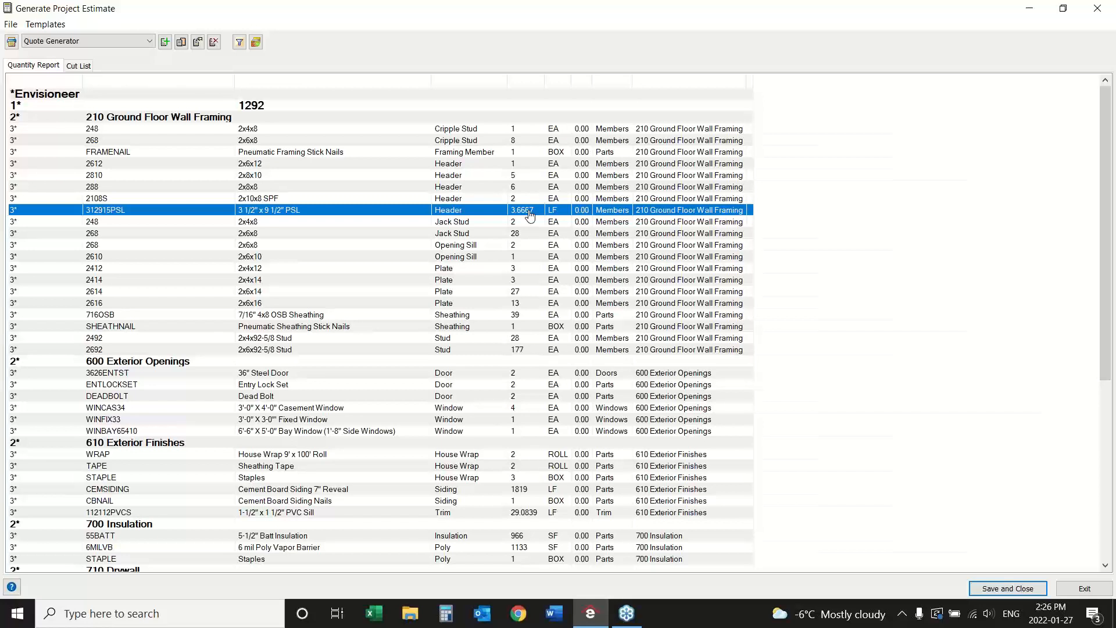
left_click(1098, 8)
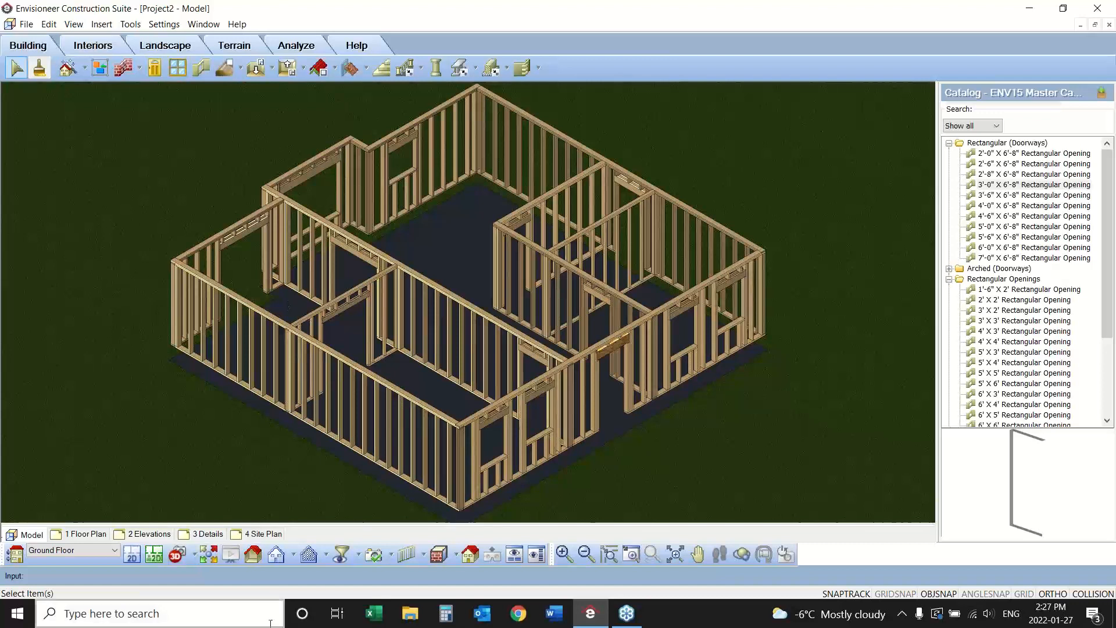
- Return to the 2D plan and open the wall panel editor for panel 4 at the living room's front wall
left_click(132, 556)
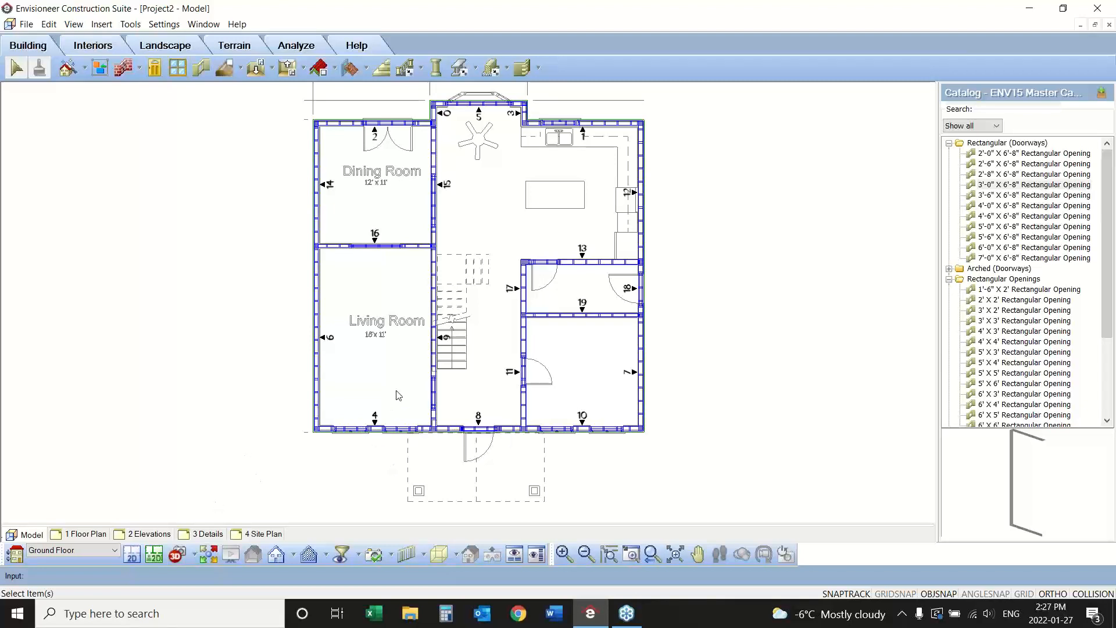
left_click(376, 418)
right_click(375, 417)
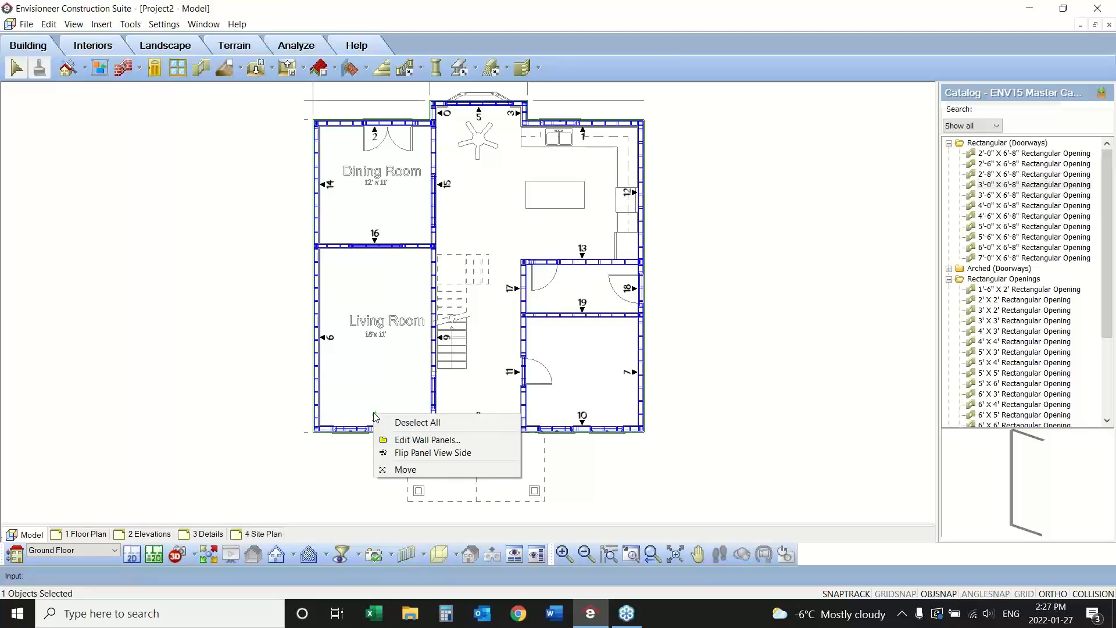
left_click(428, 442)
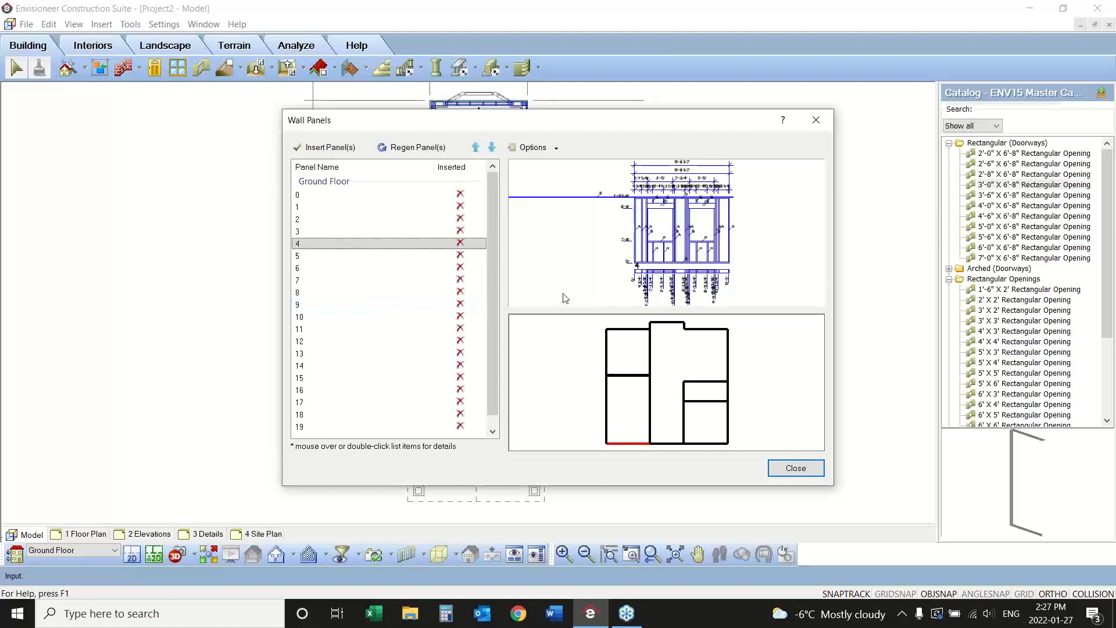
- Insert wall panel 2, the dining room's rear wall, as its own drawing sheet and close the wall panel editor
left_click(393, 232)
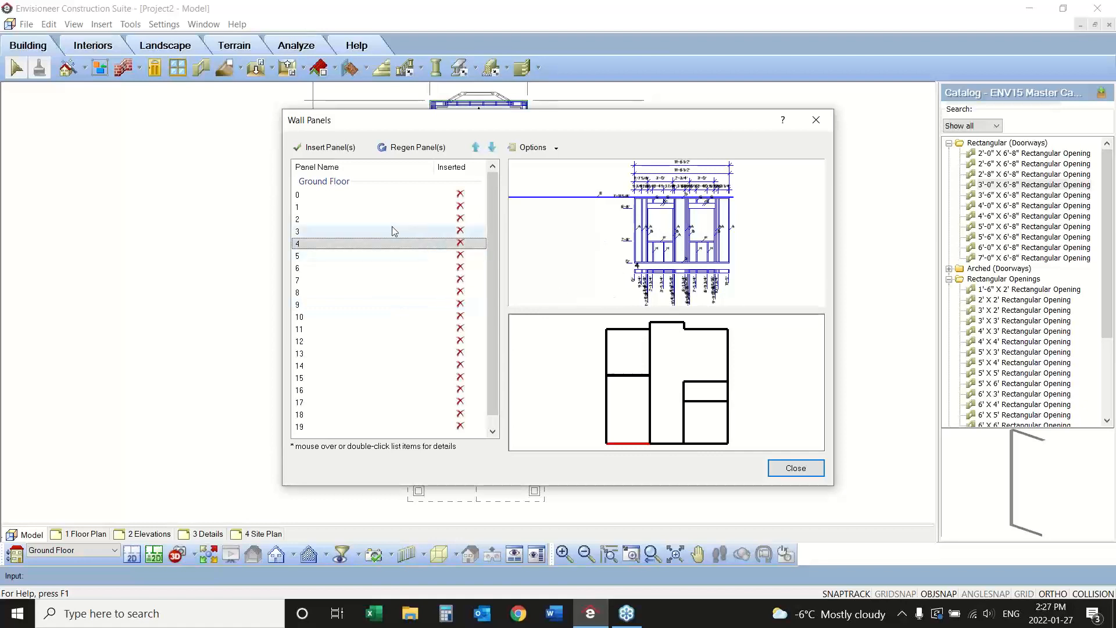
left_click(390, 222)
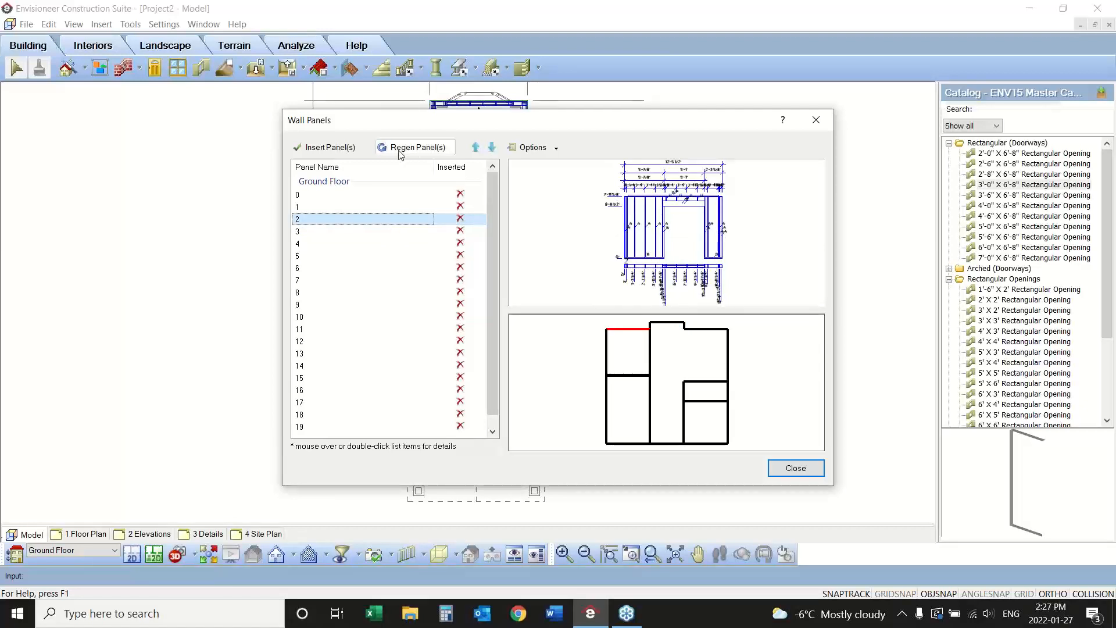
left_click(331, 148)
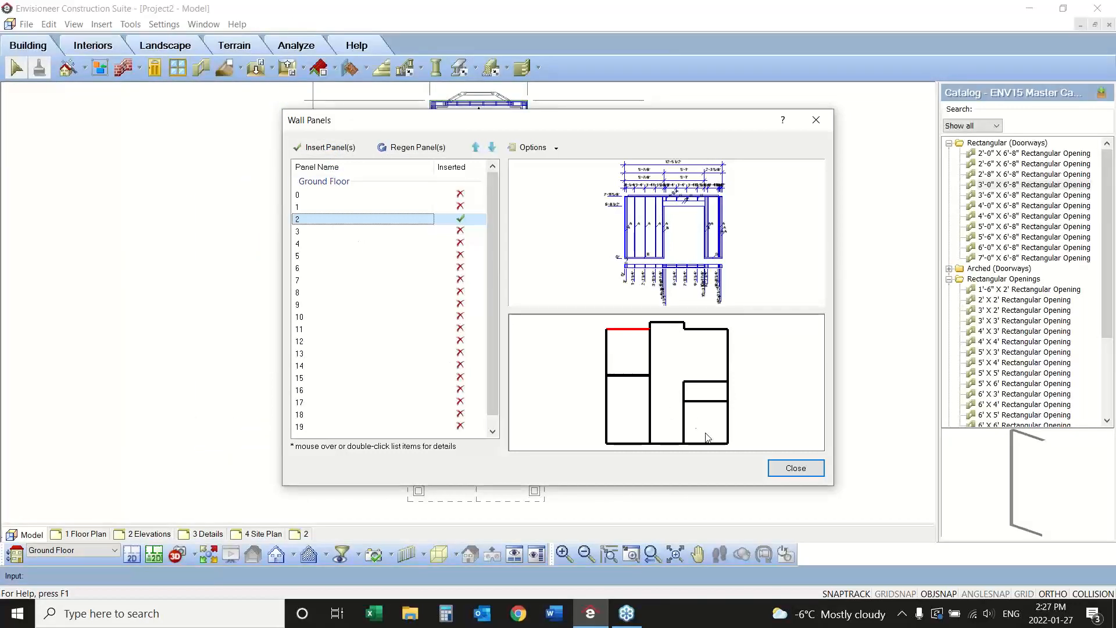
left_click(794, 468)
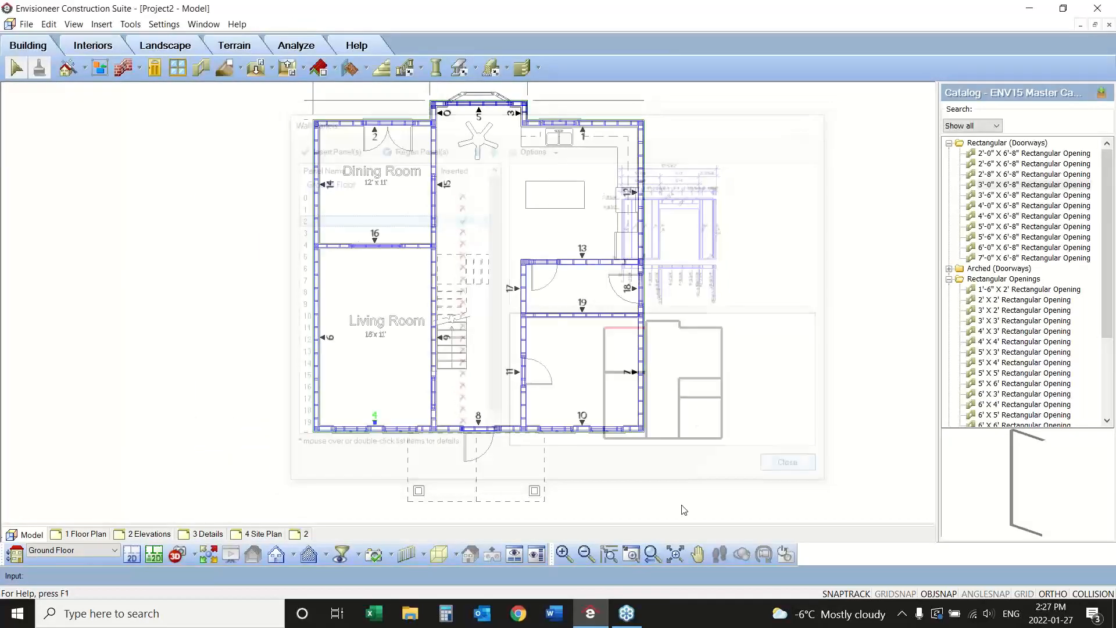
- Open the panel 2 sheet and examine its tagged framing elevation up close and the member list with counts and lengths
left_click(303, 535)
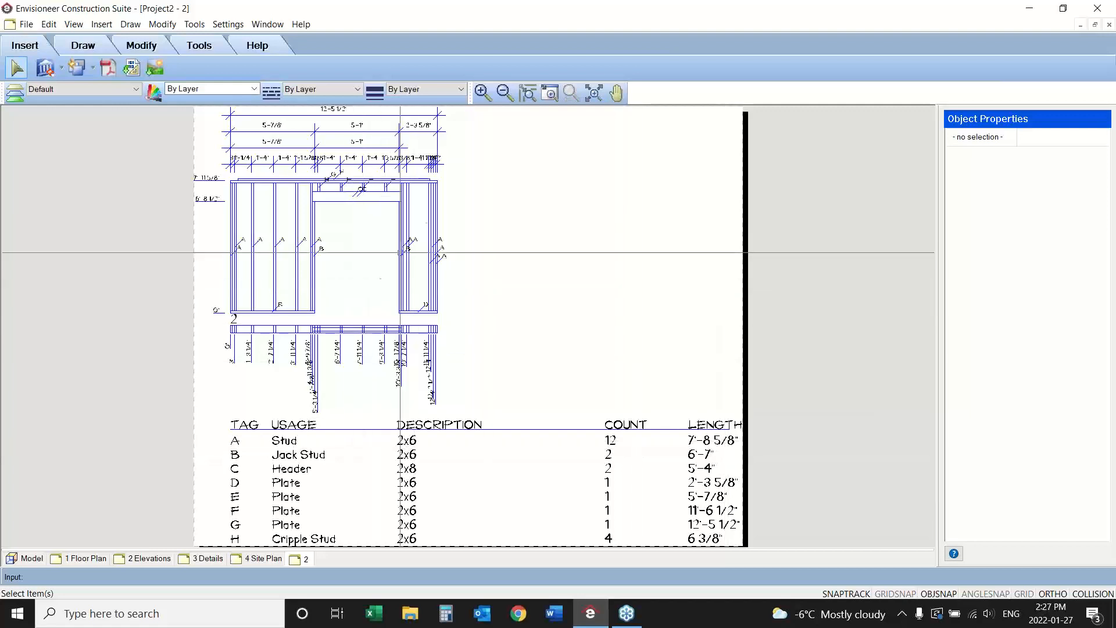
left_click(558, 96)
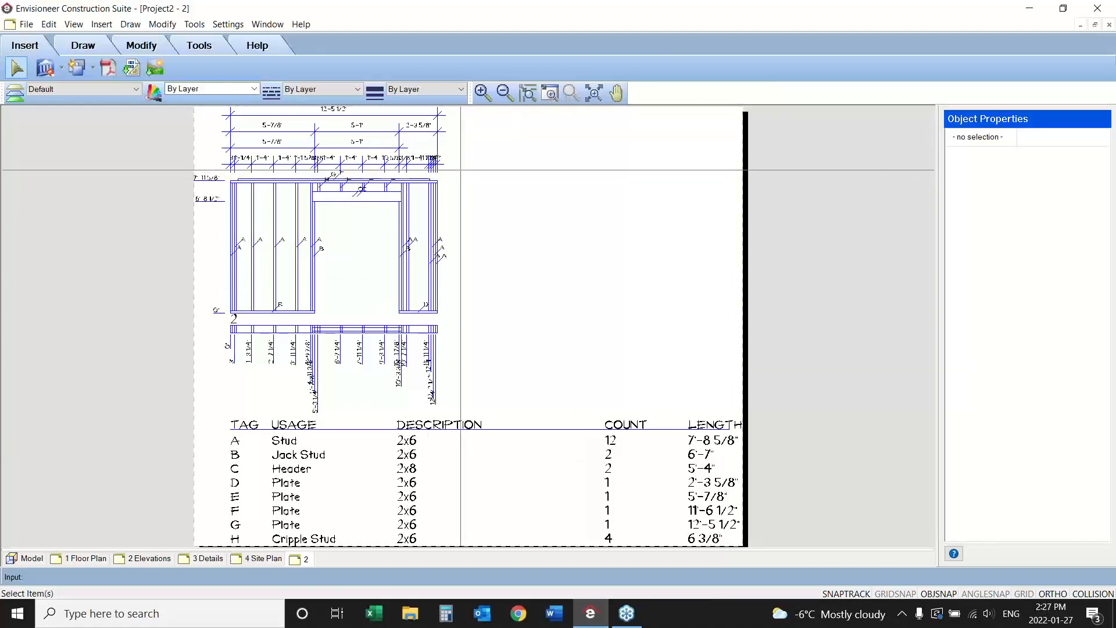
left_click_drag(461, 170, 214, 331)
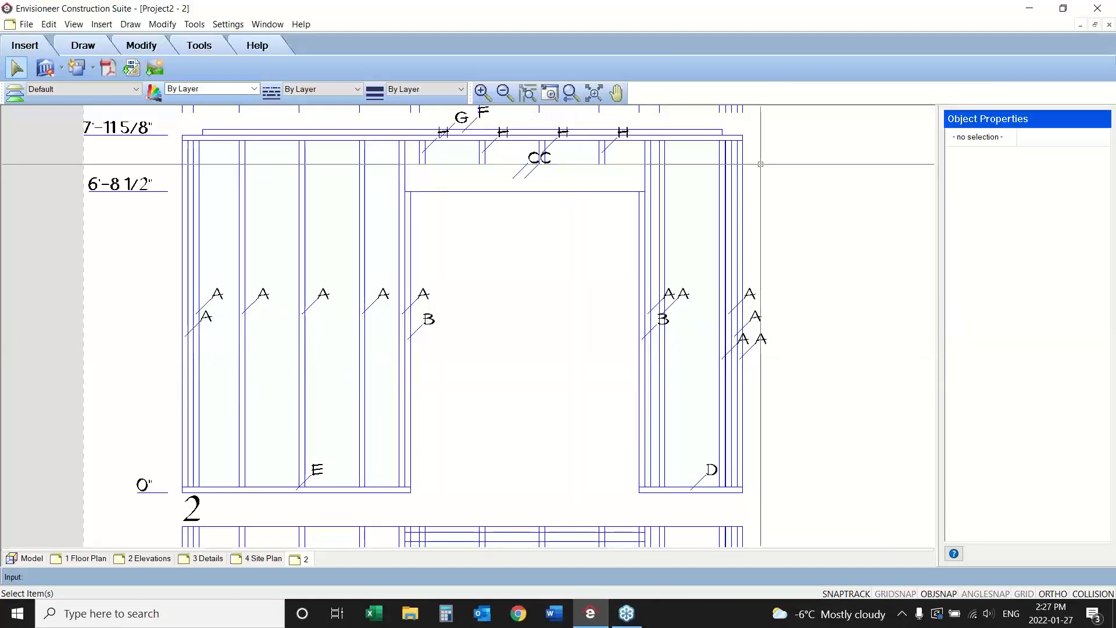
left_click(575, 95)
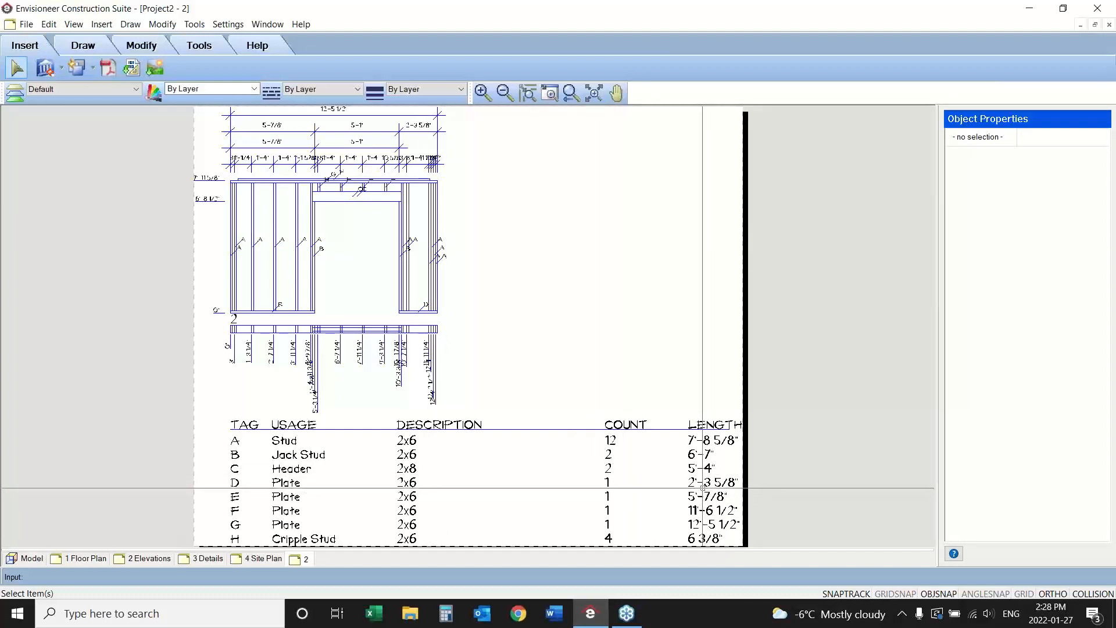
- Return to the model's floor plan and display the walls, doors and windows without the framing
left_click(26, 557)
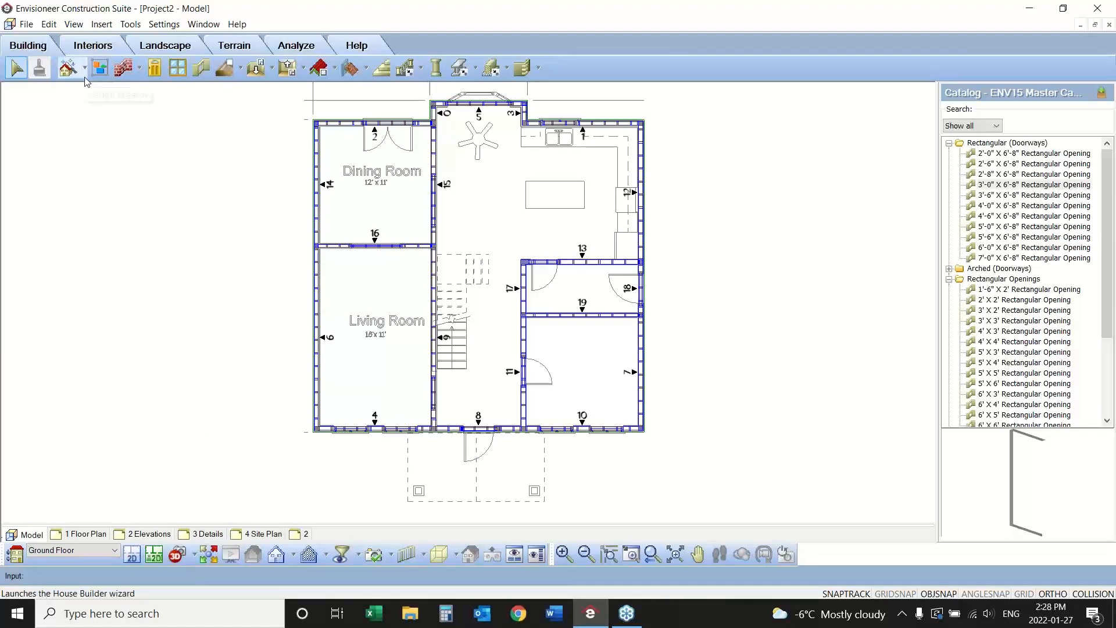
left_click(71, 28)
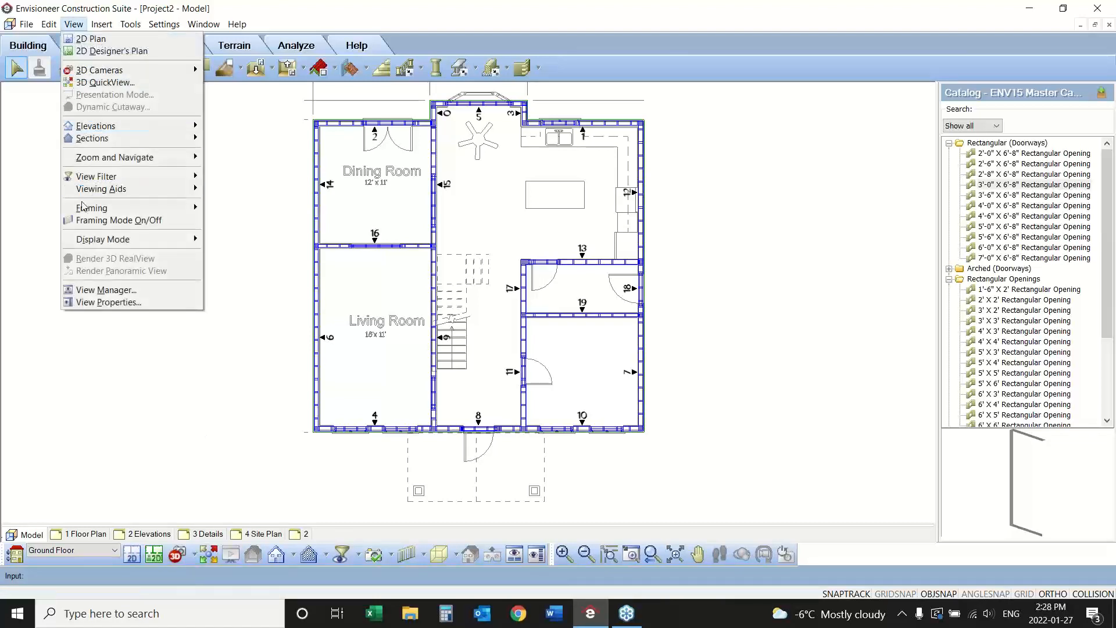
mouse_move(117, 207)
left_click(253, 220)
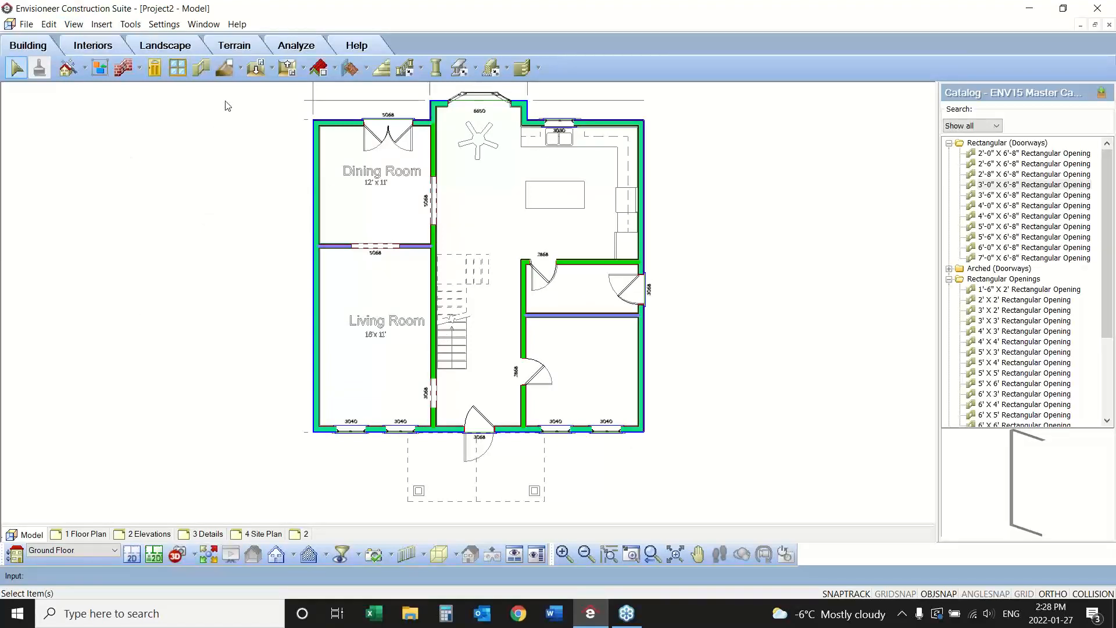
- Insert a 2x12 Floor System w/ 3/4" OSB structural floor by perimeter inside the ground floor's walls
left_click(224, 74)
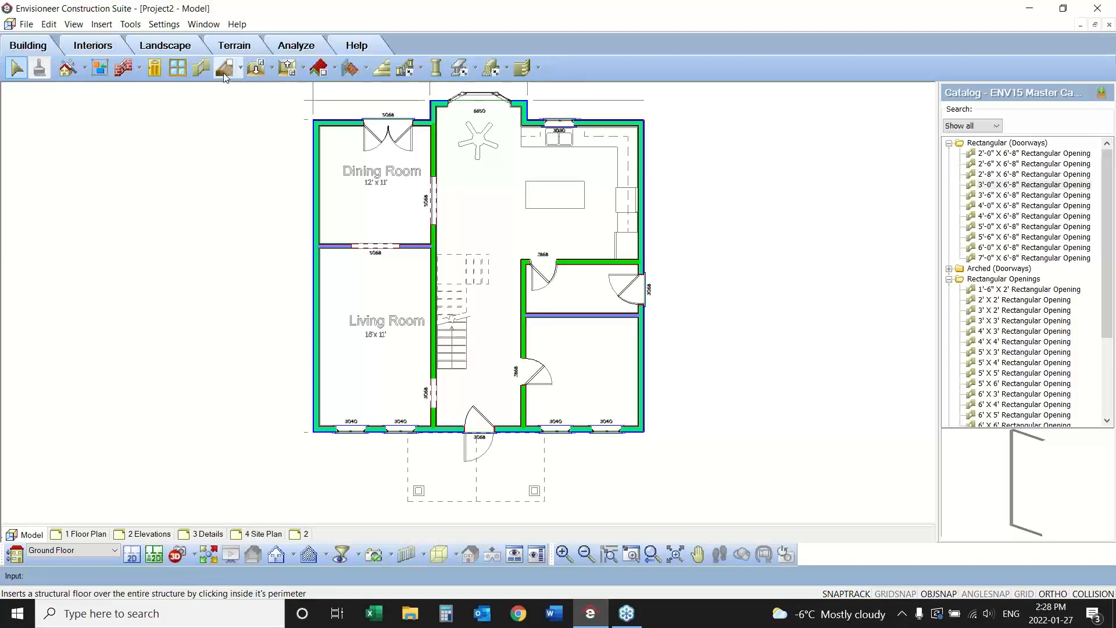
left_click(241, 69)
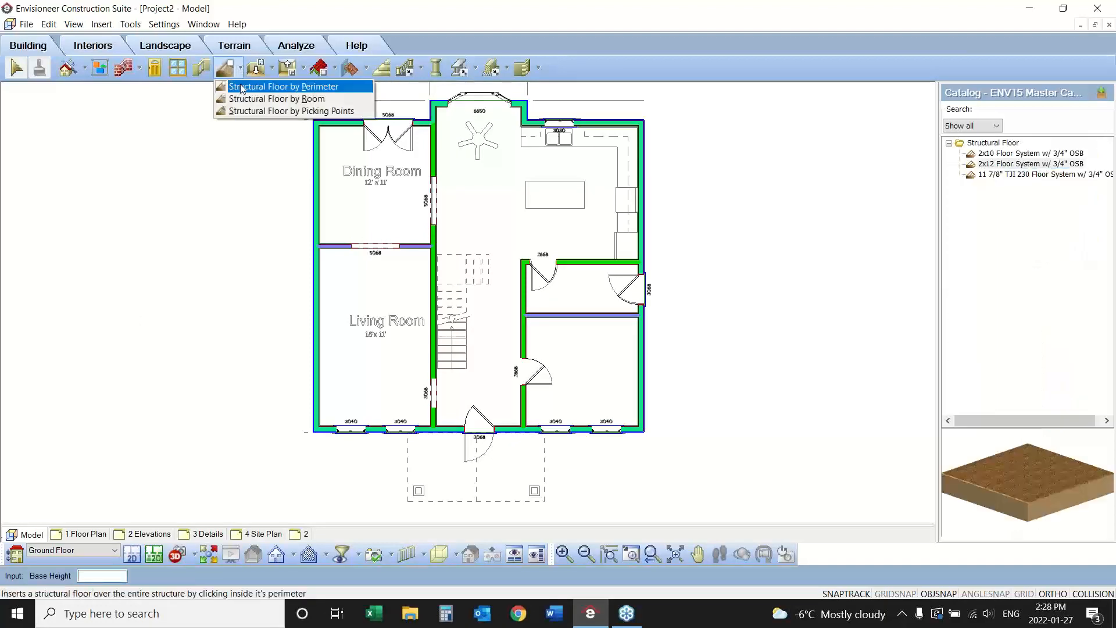
left_click(243, 88)
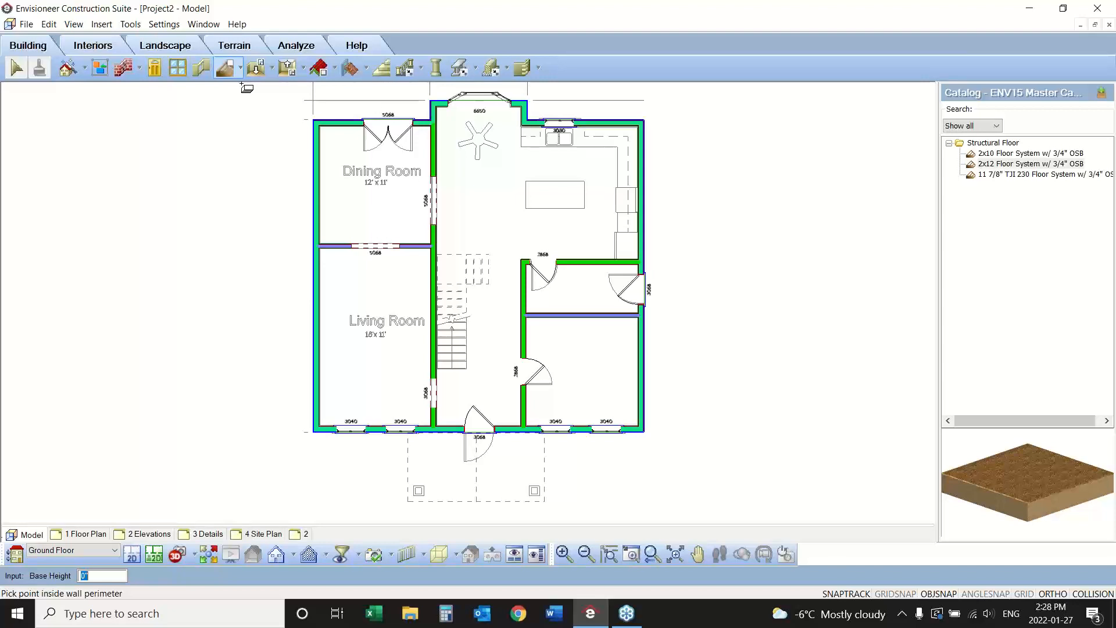
left_click(1018, 167)
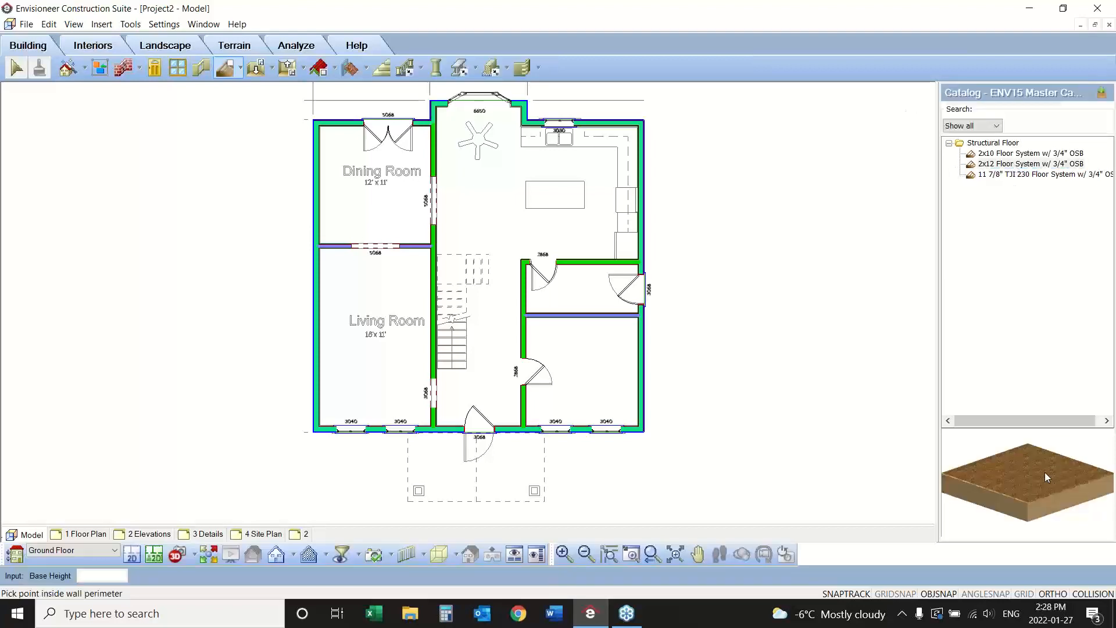
left_click_drag(1035, 445, 1024, 490)
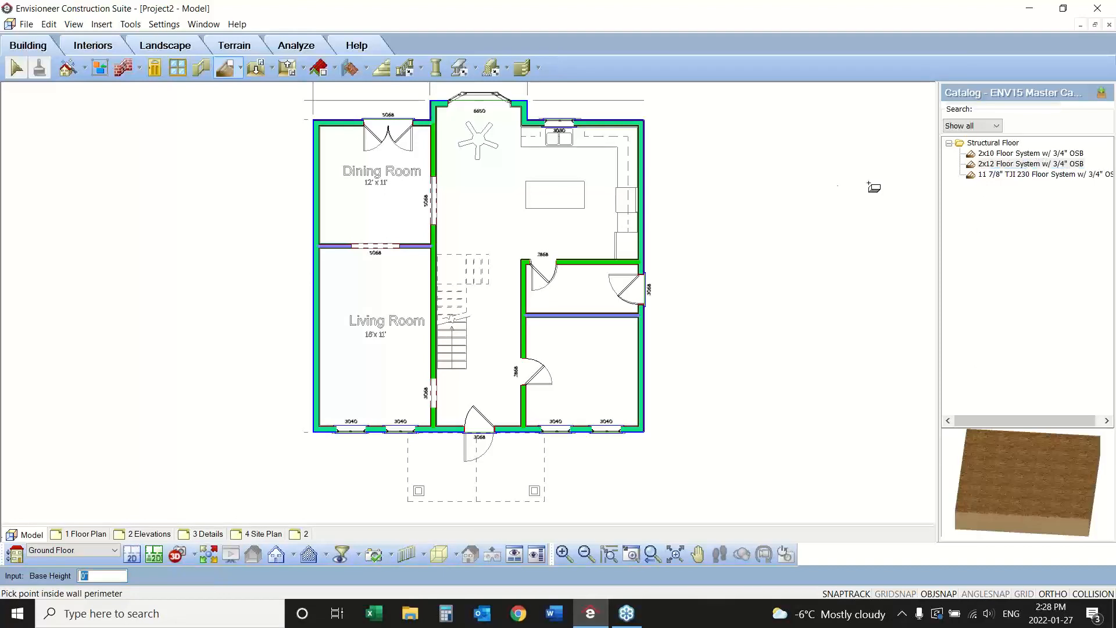
left_click(516, 209)
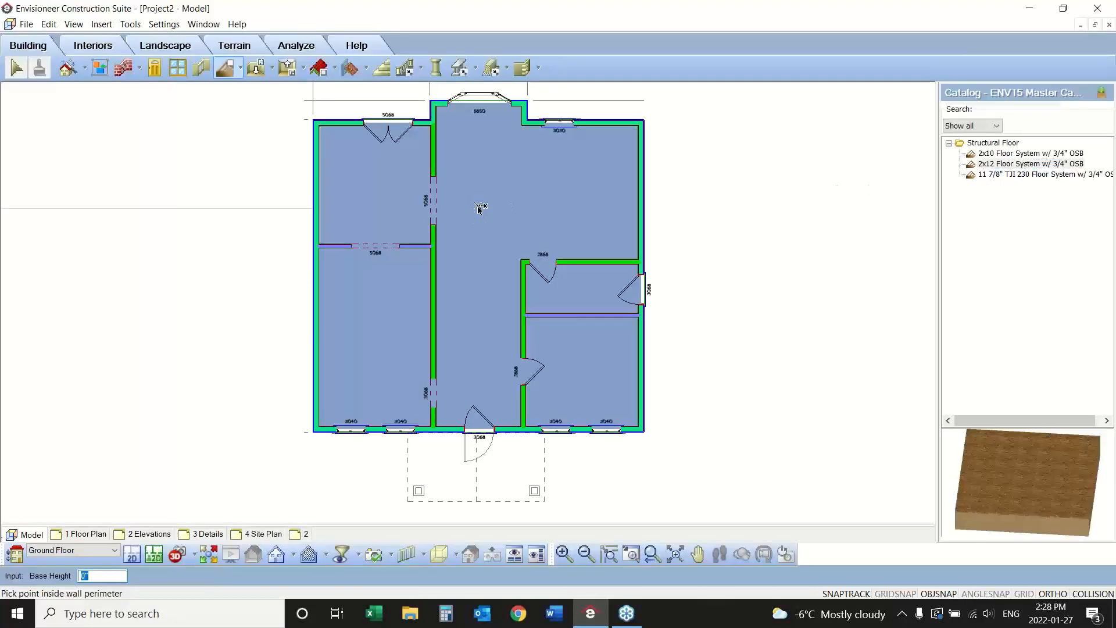
key("Escape")
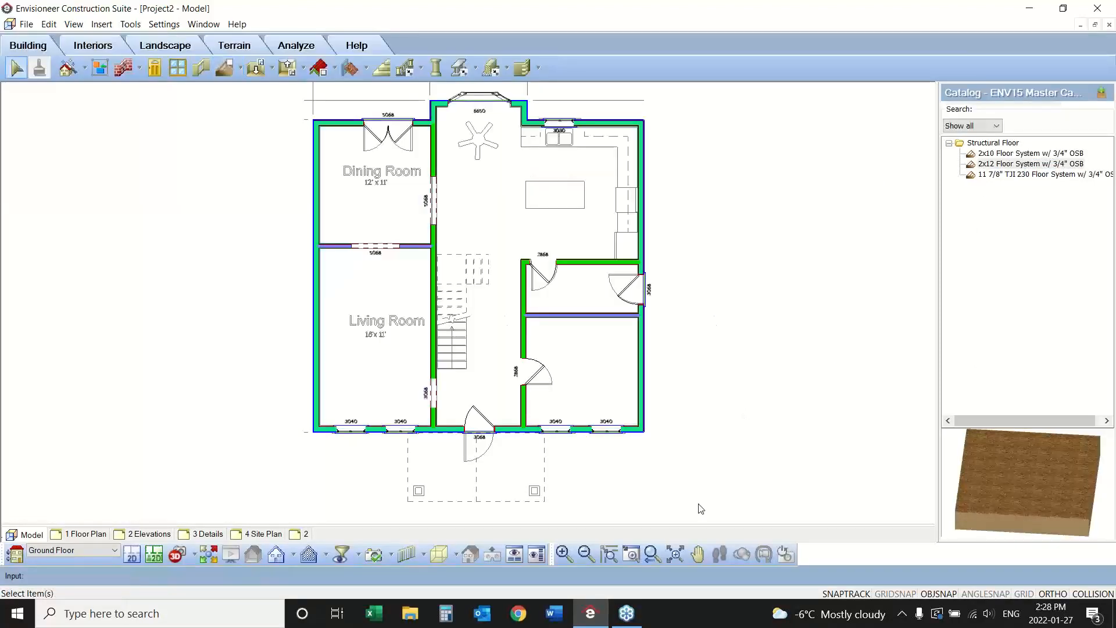
- Turn on the display of Structural Floor Framing in the view filter for the floor plan
left_click(346, 560)
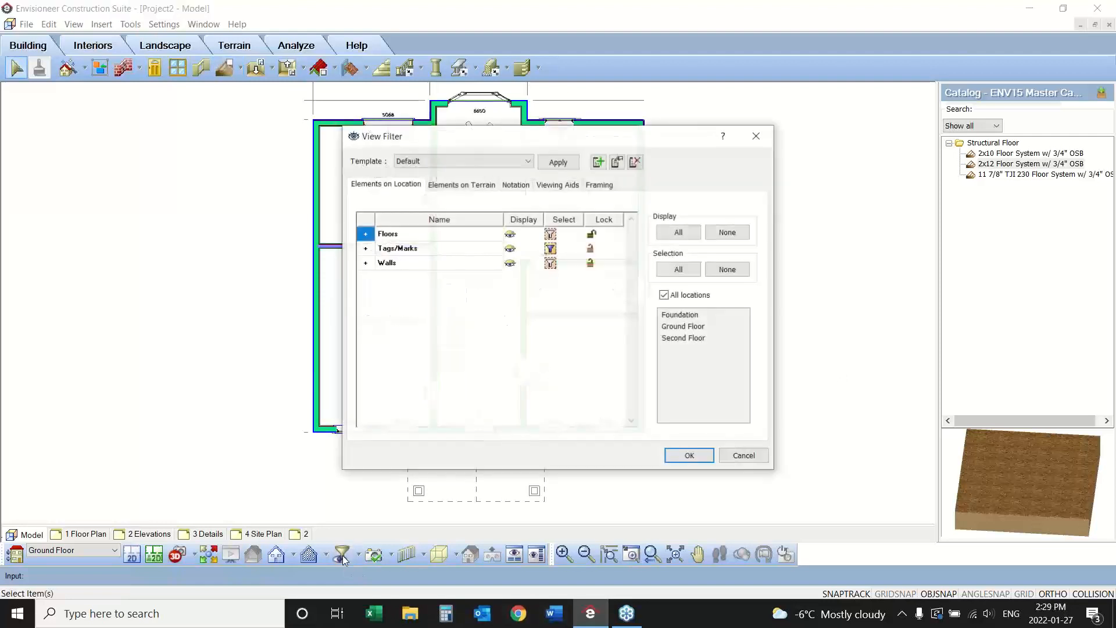
left_click(366, 234)
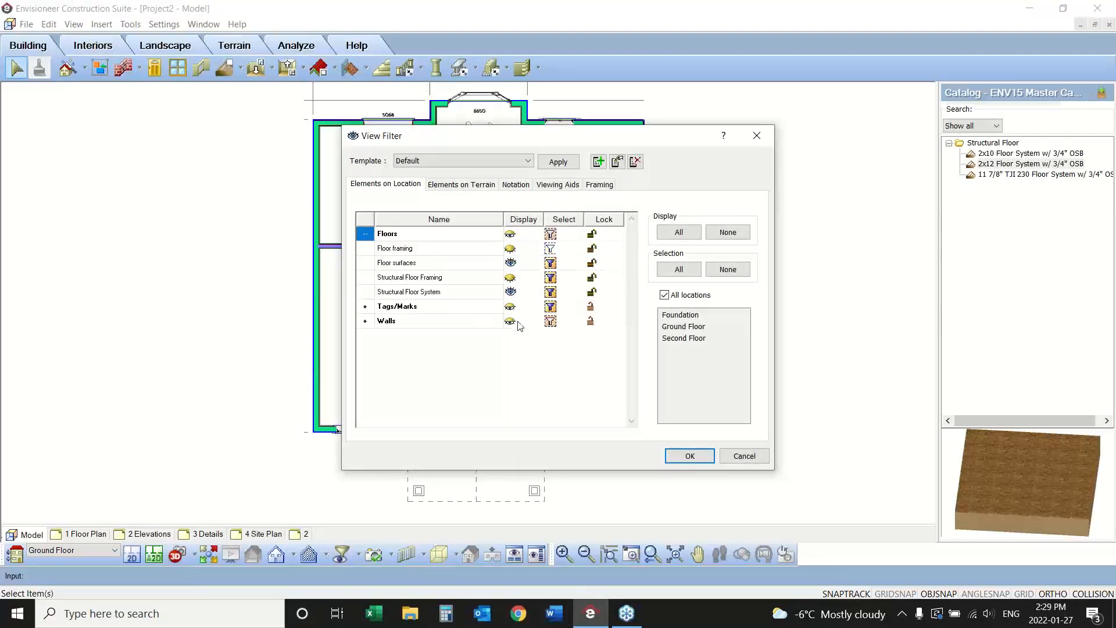
left_click(514, 280)
left_click(688, 456)
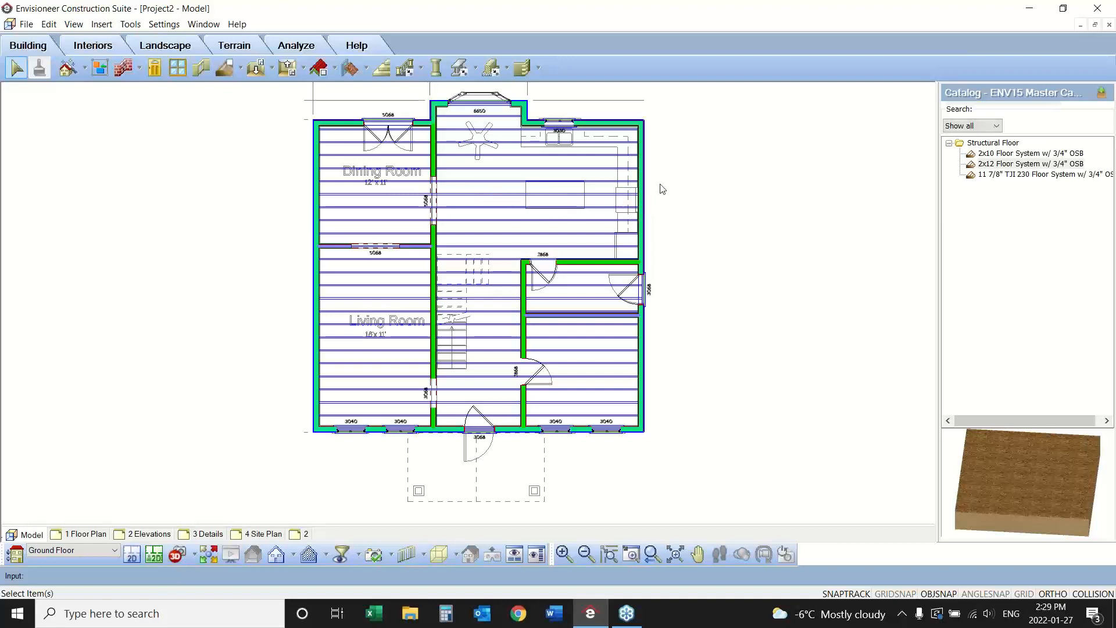
- Select the 2x12 structural floor and insert a bearing line along the living and dining room's hall-side wall, from front wall to rear wall
left_click(645, 198)
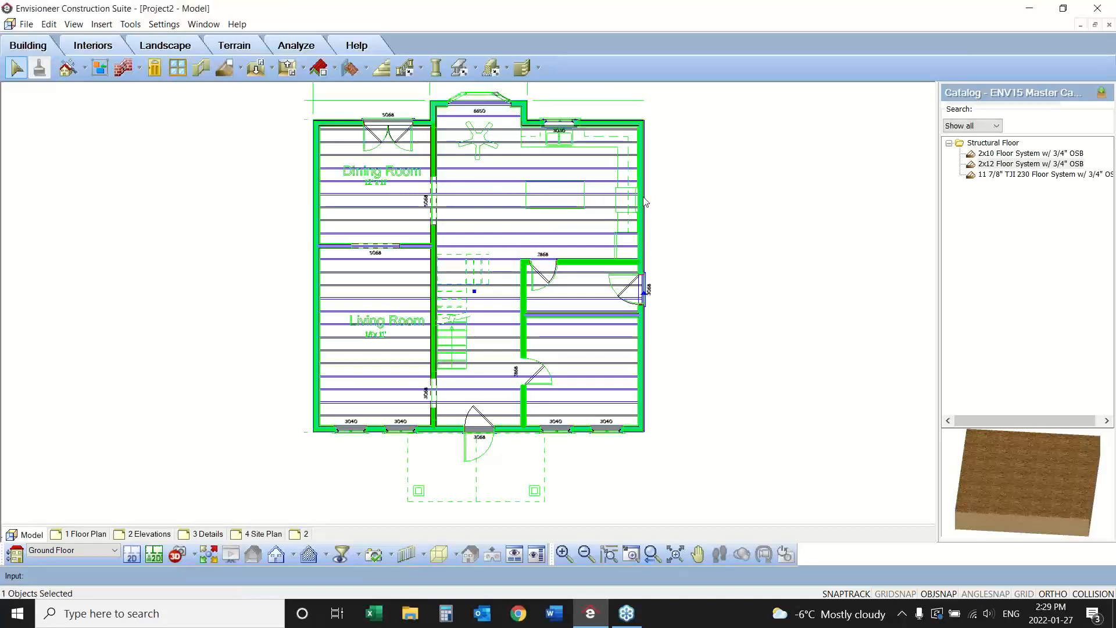
left_click(645, 197)
left_click(644, 200)
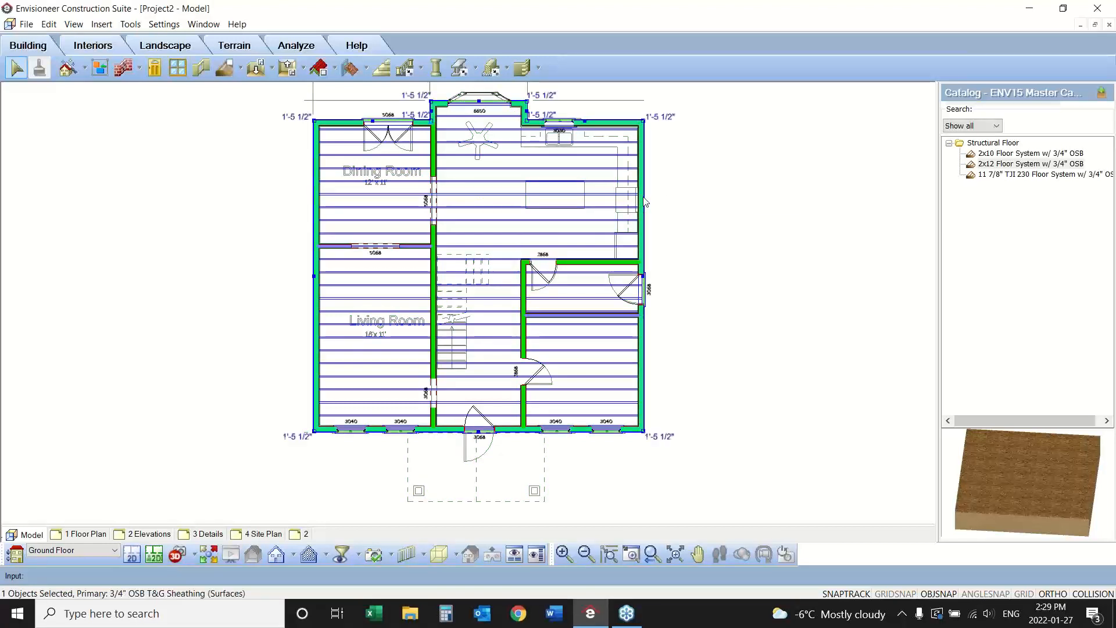
left_click(644, 201)
left_click(644, 198)
left_click(644, 198)
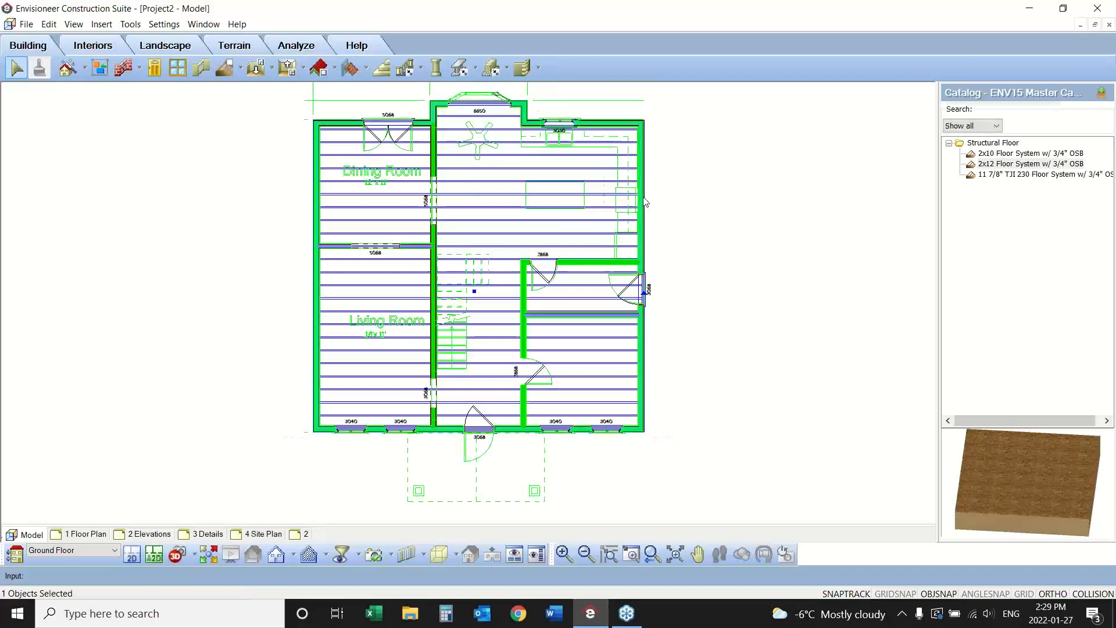
left_click(644, 206)
left_click(314, 224)
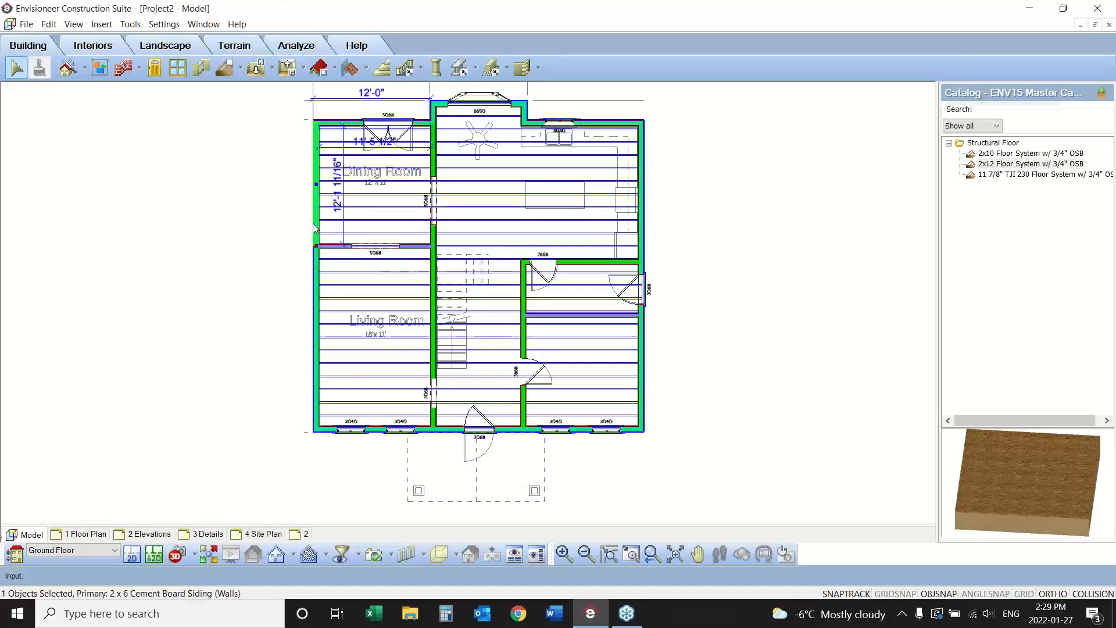
left_click(313, 222)
left_click(313, 222)
left_click(314, 224)
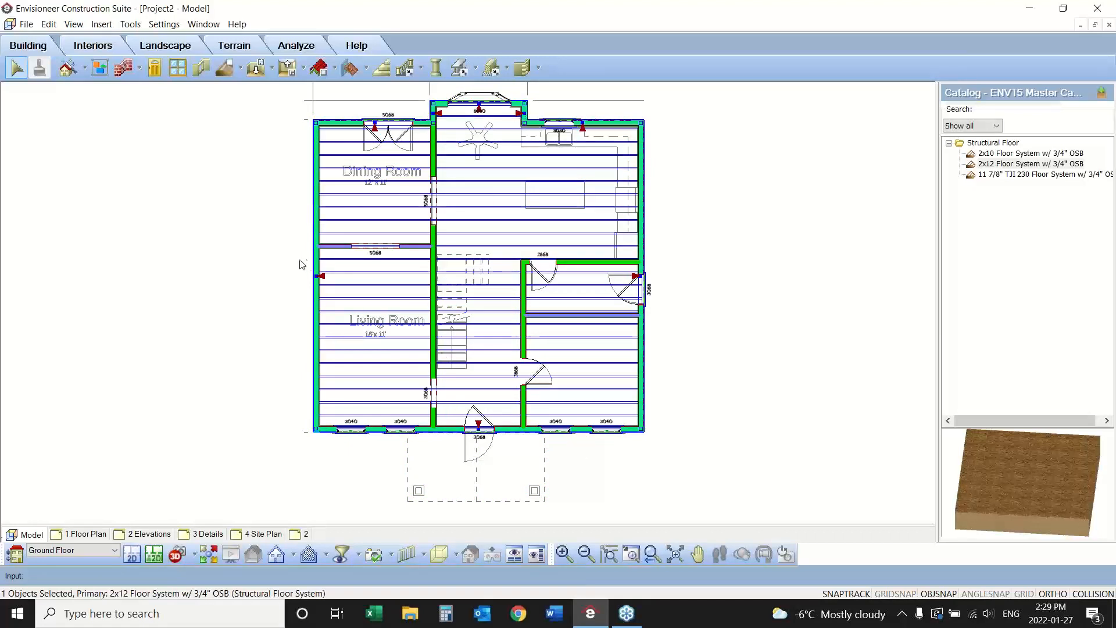
right_click(251, 190)
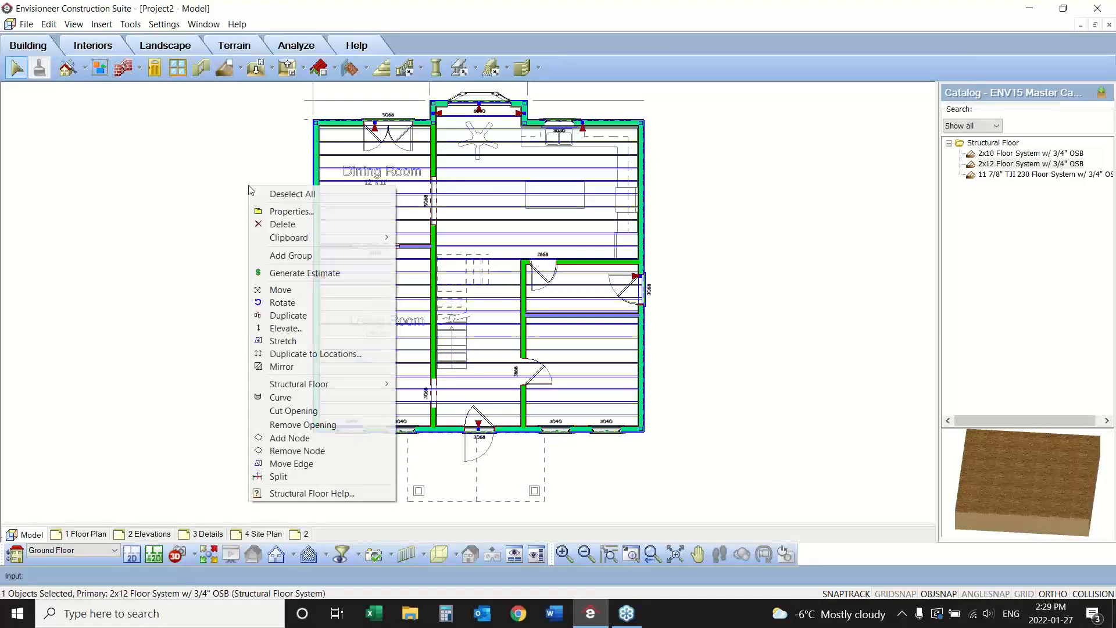
mouse_move(297, 387)
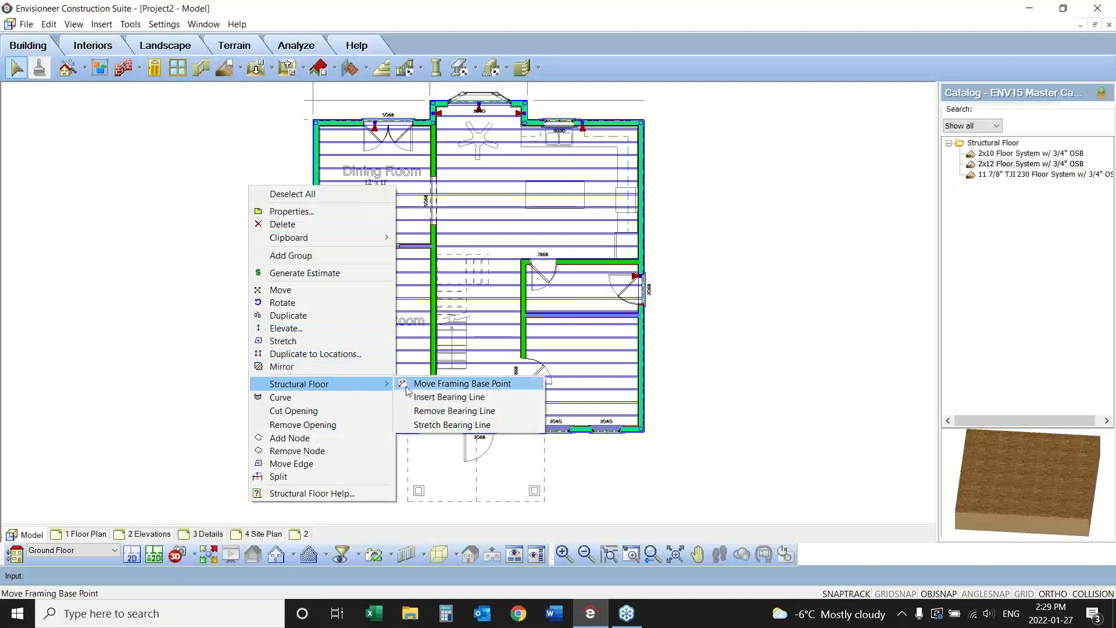
left_click(447, 397)
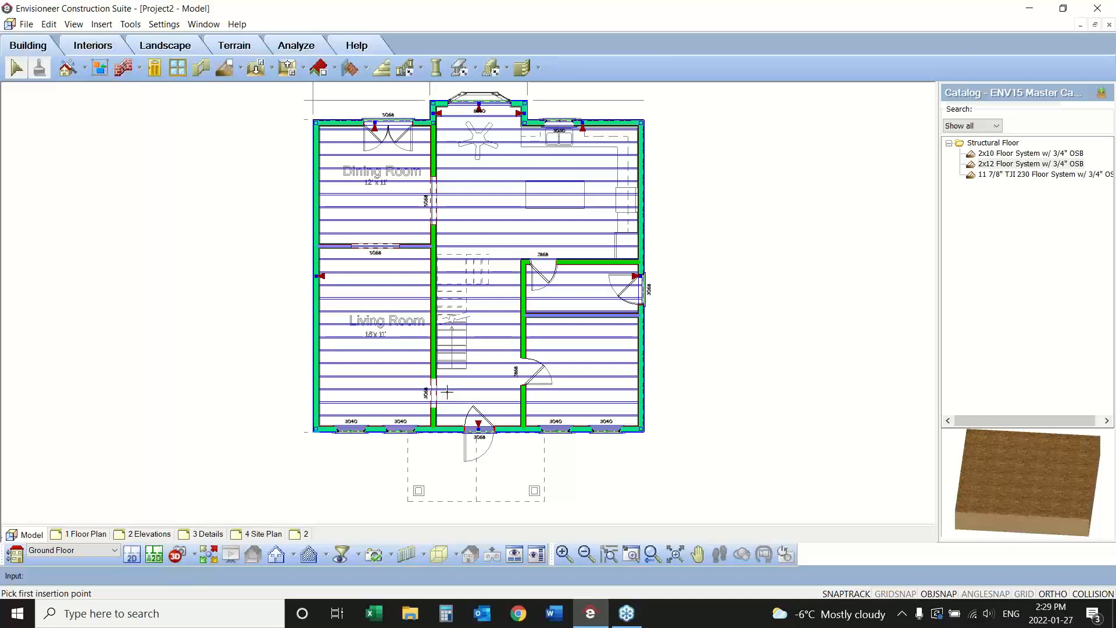
left_click(433, 431)
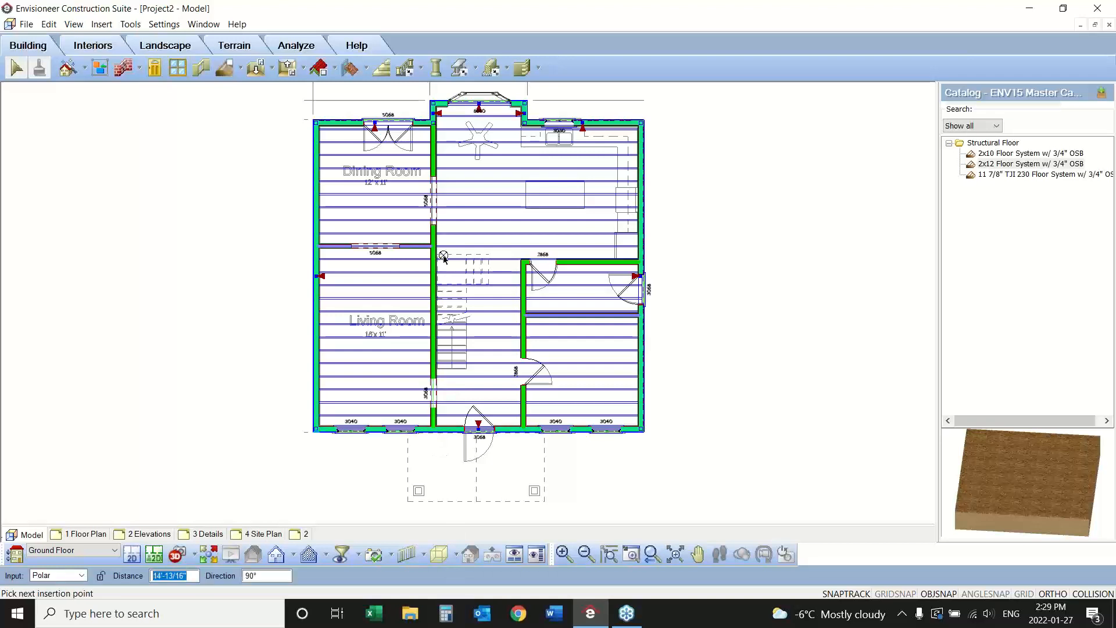
left_click(433, 119)
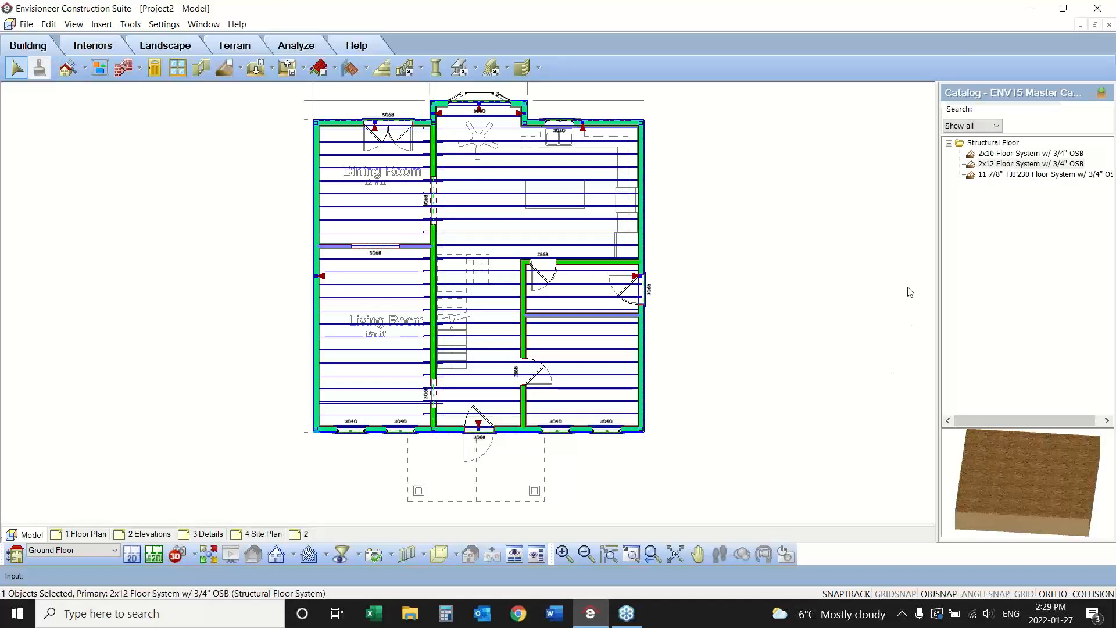
- Insert another bearing line in the structural floor along the wall right of the stair hall, from the front wall to the kitchen's rear corner
right_click(682, 140)
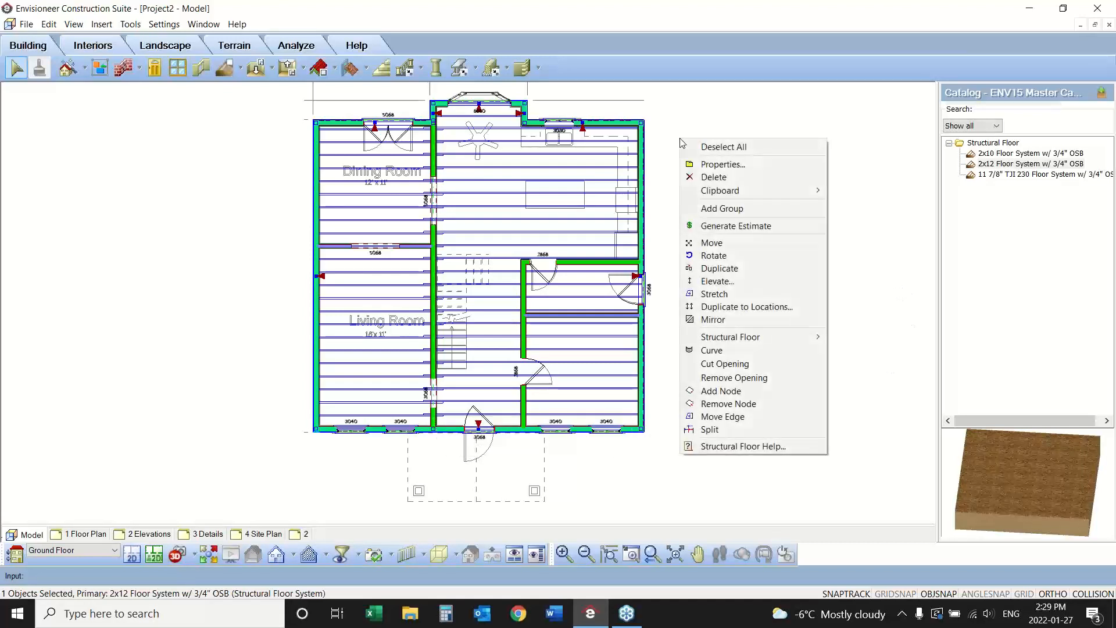
mouse_move(733, 337)
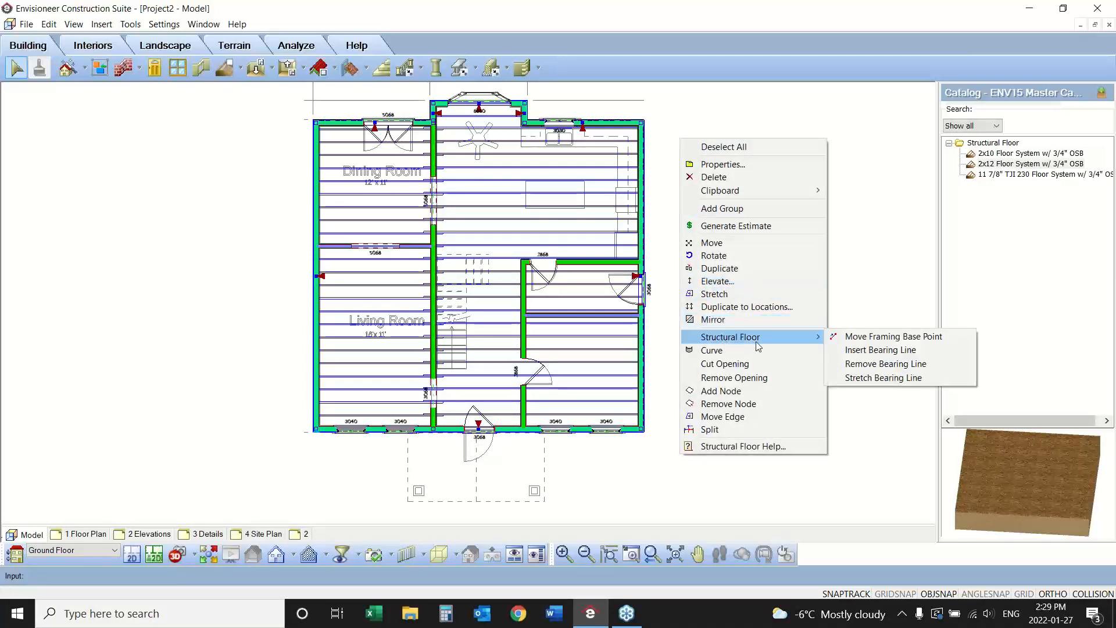
left_click(867, 350)
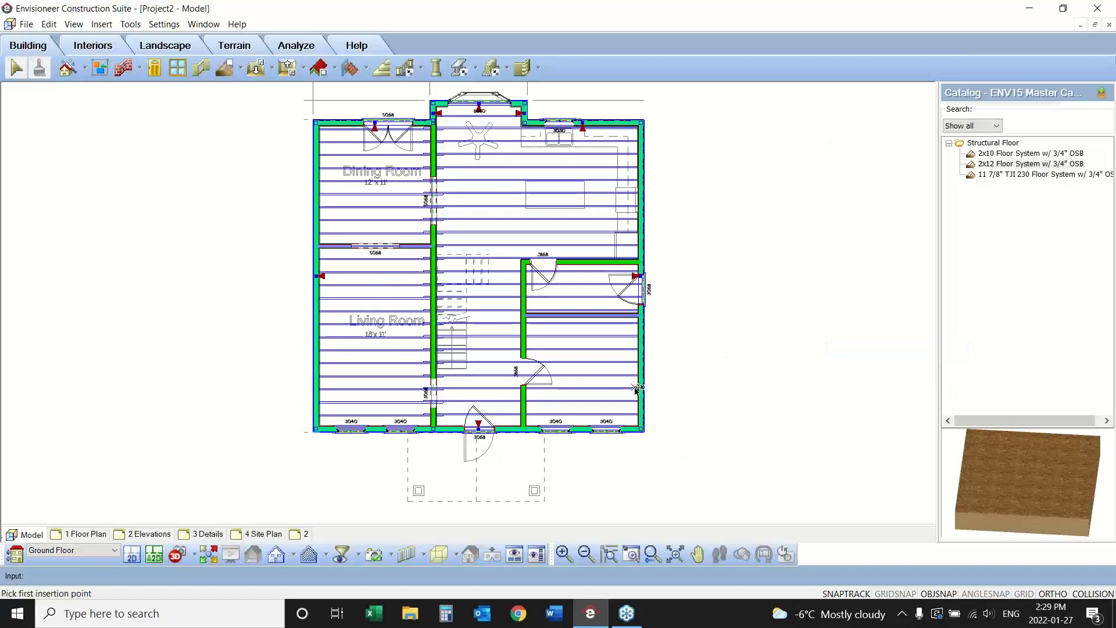
left_click(523, 430)
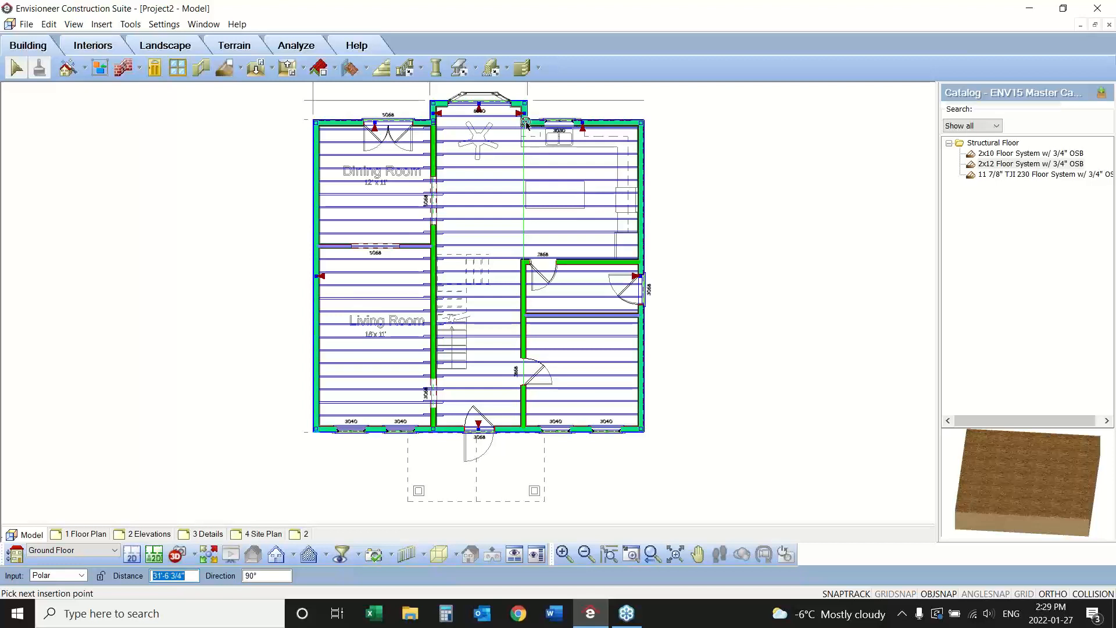
left_click(525, 123)
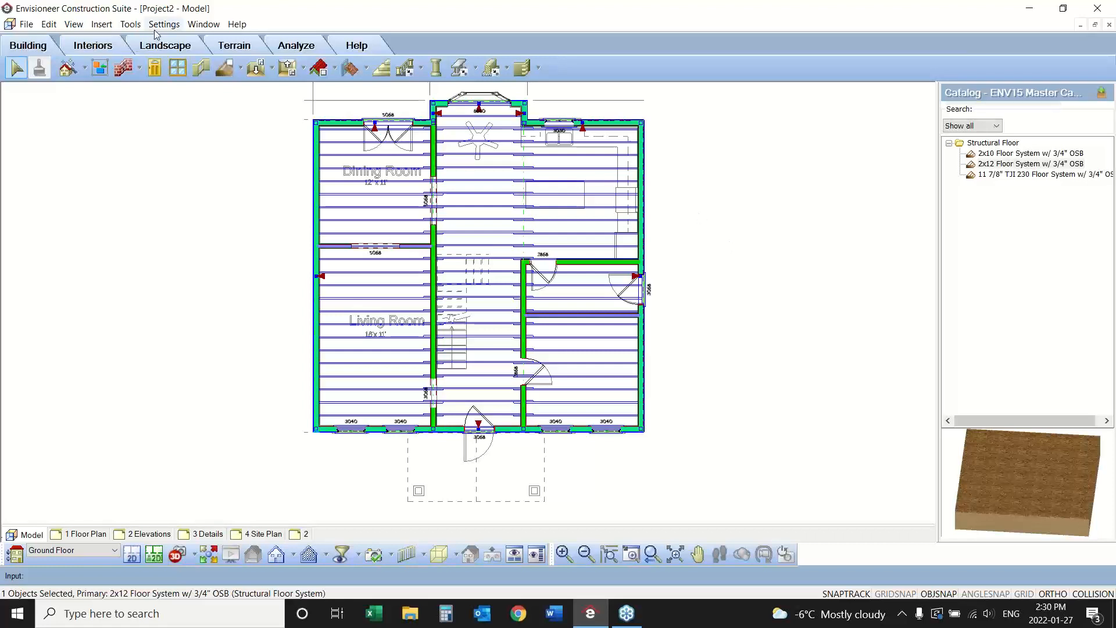
- Generate the project estimate, enlarge the report to full screen and narrow its description column
left_click(130, 24)
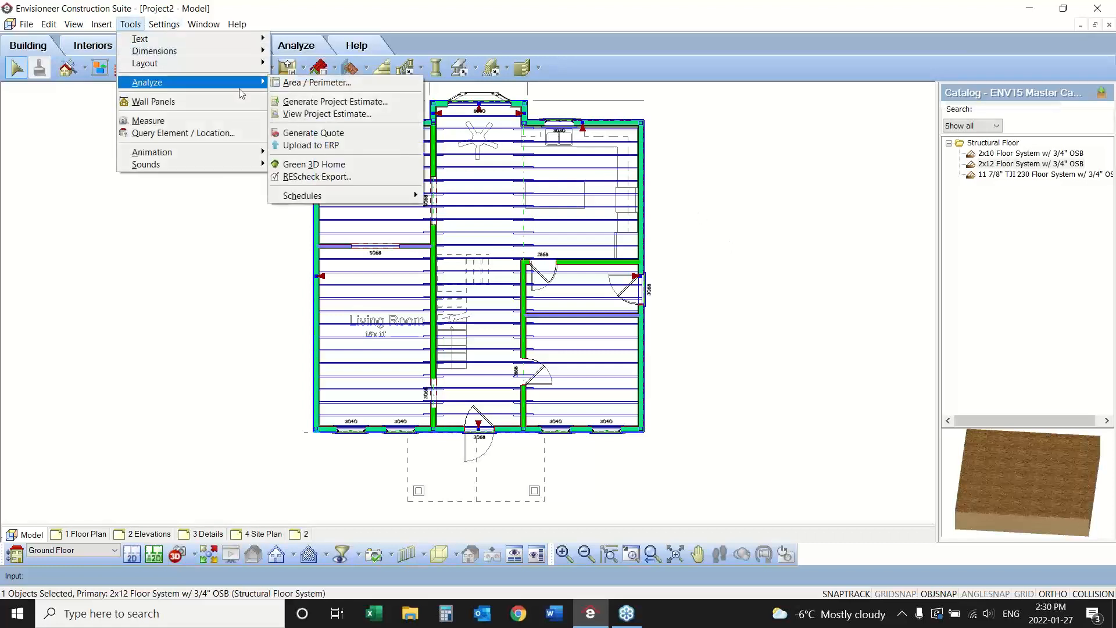
left_click(314, 102)
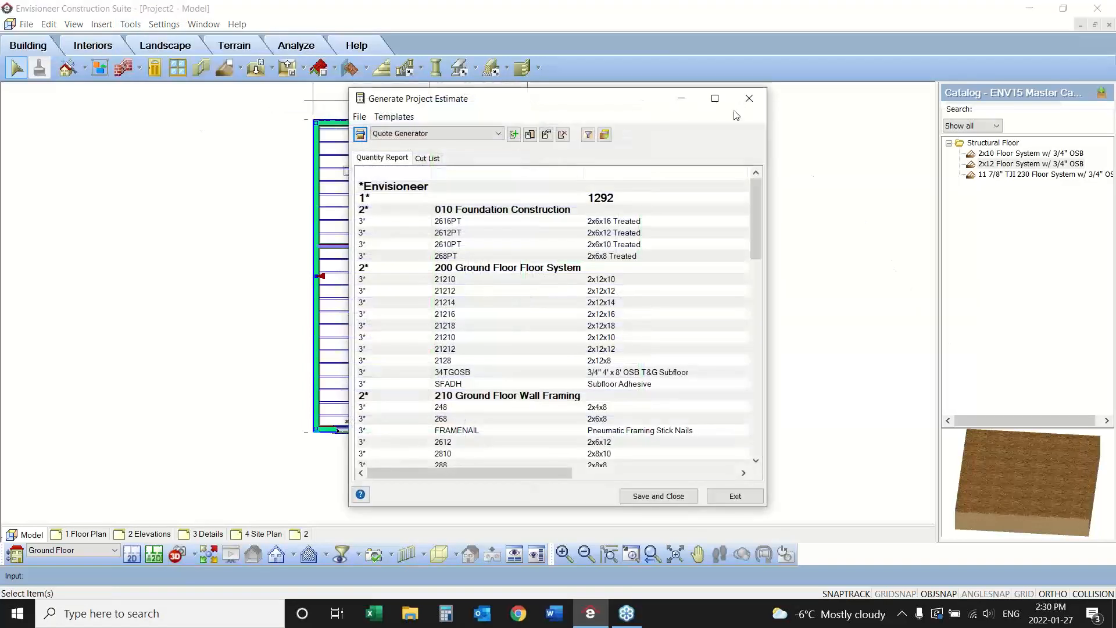
left_click(715, 98)
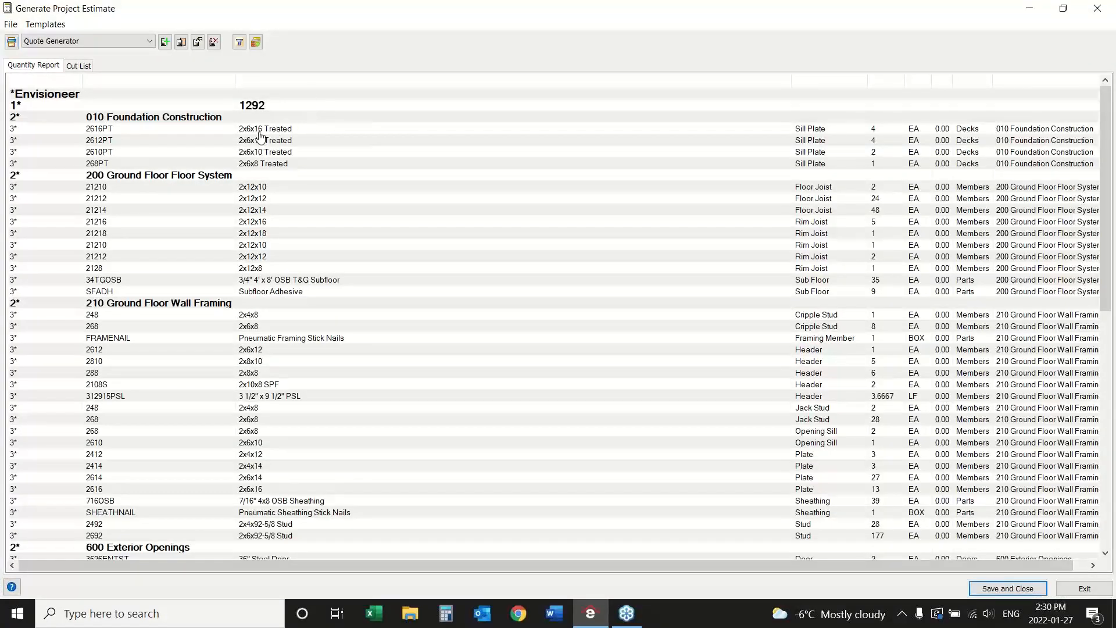
left_click_drag(789, 81, 397, 83)
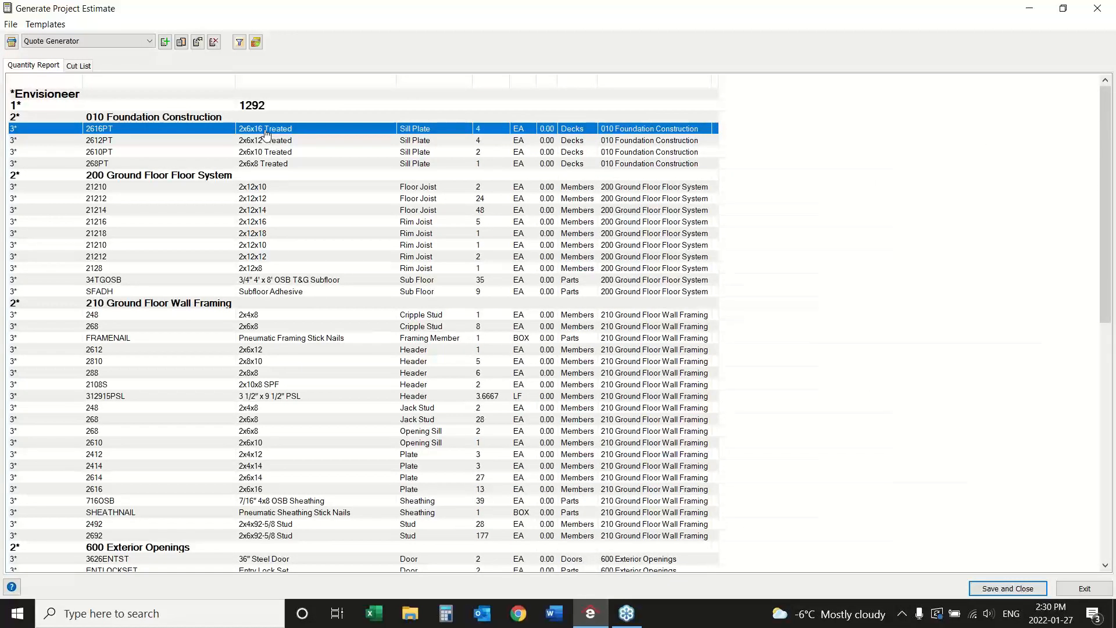
- Examine the sill plate quantities under Foundation Construction and the floor joist, rim joist and subfloor quantities under Ground Floor Floor System
left_click(267, 141)
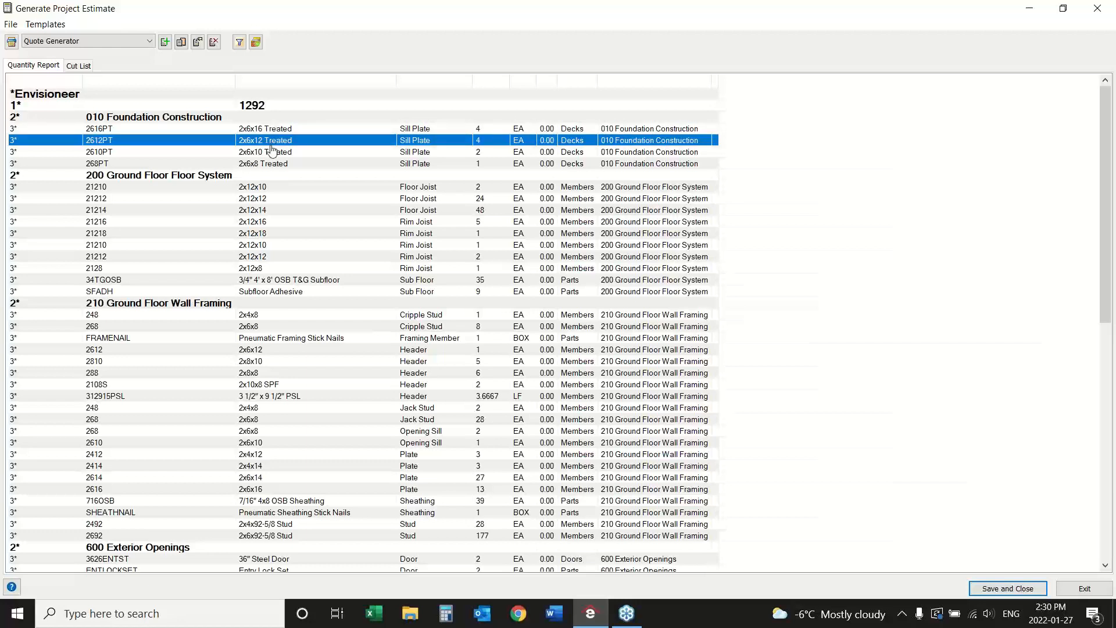
left_click(270, 153)
left_click(273, 164)
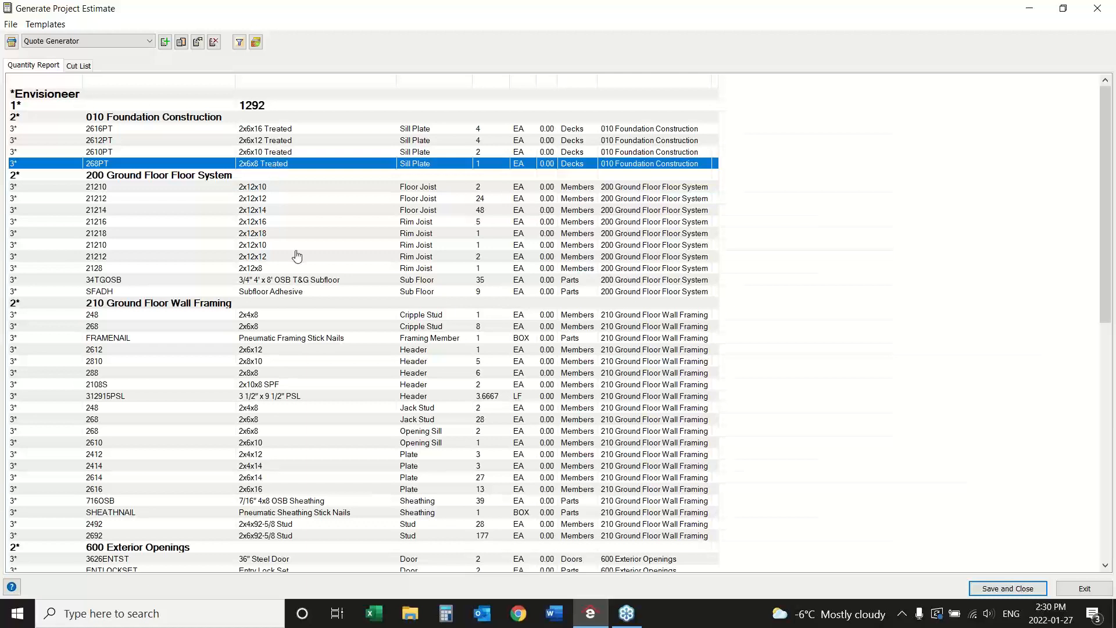
left_click(164, 177)
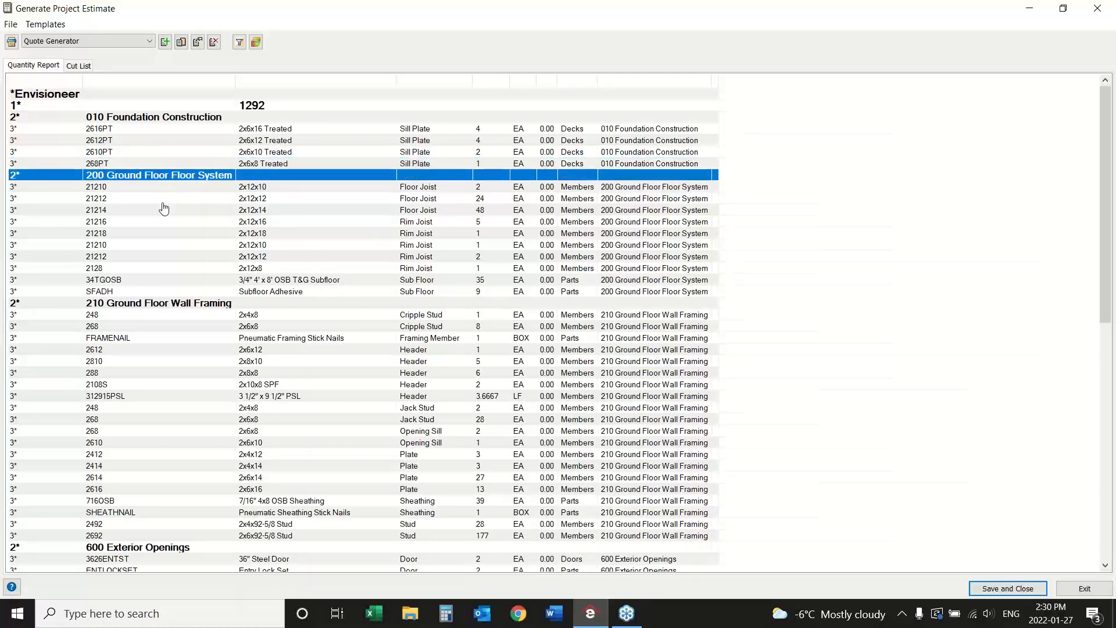
left_click(441, 192)
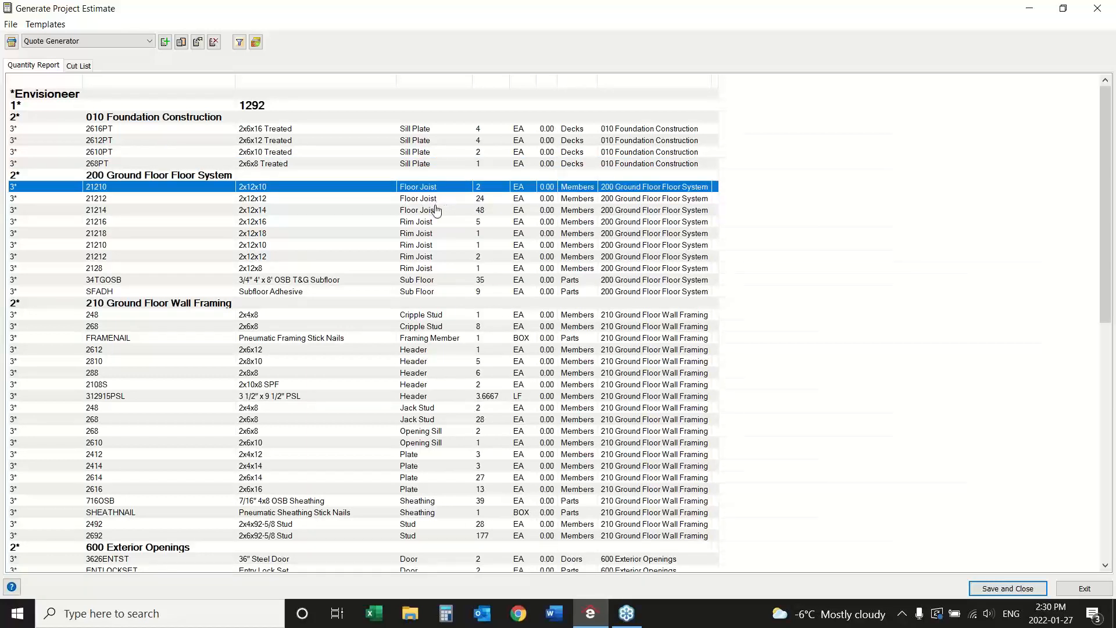
left_click(281, 213)
left_click(280, 223)
left_click(281, 233)
left_click(278, 268)
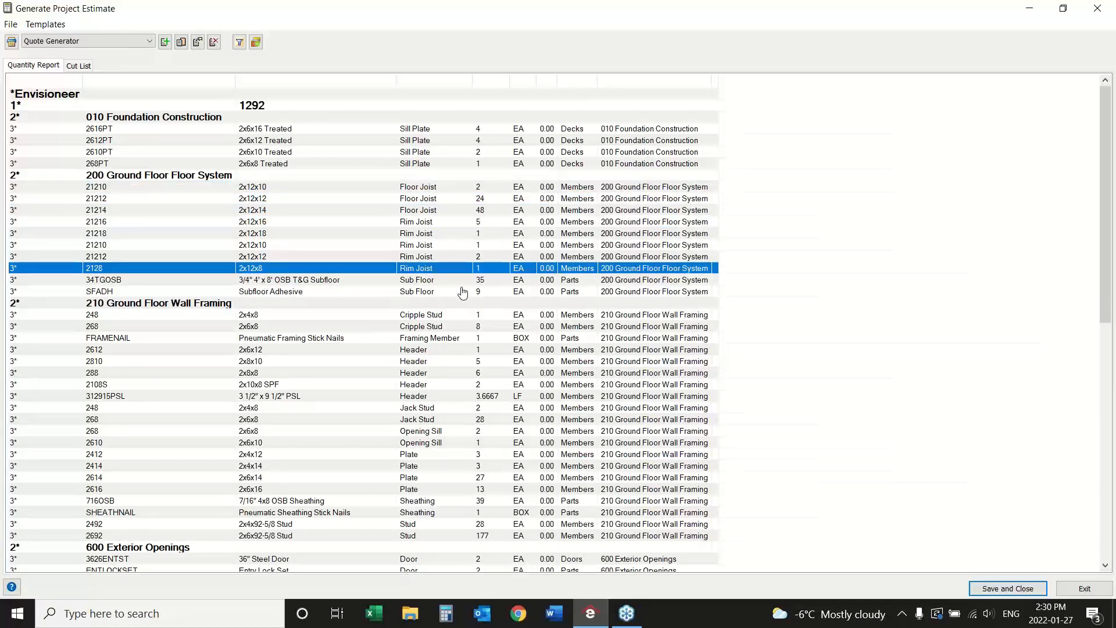
left_click(301, 282)
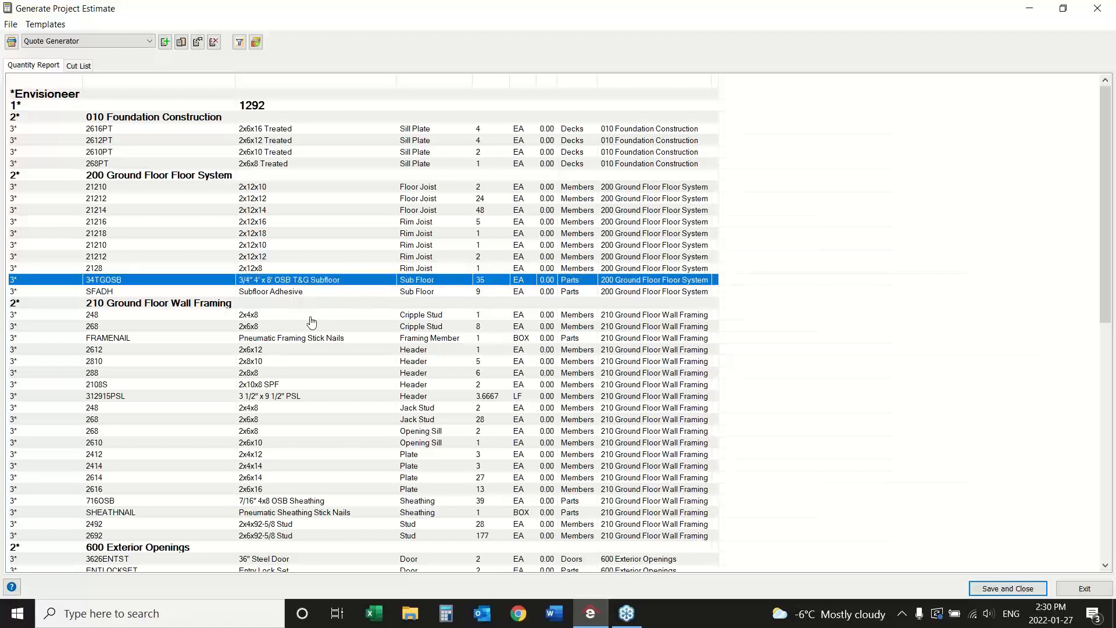
- Check the OSB subfloor, subfloor adhesive, treated sill plate and 2x12x8 rim joist entries in the estimate, and close the report
left_click(305, 294)
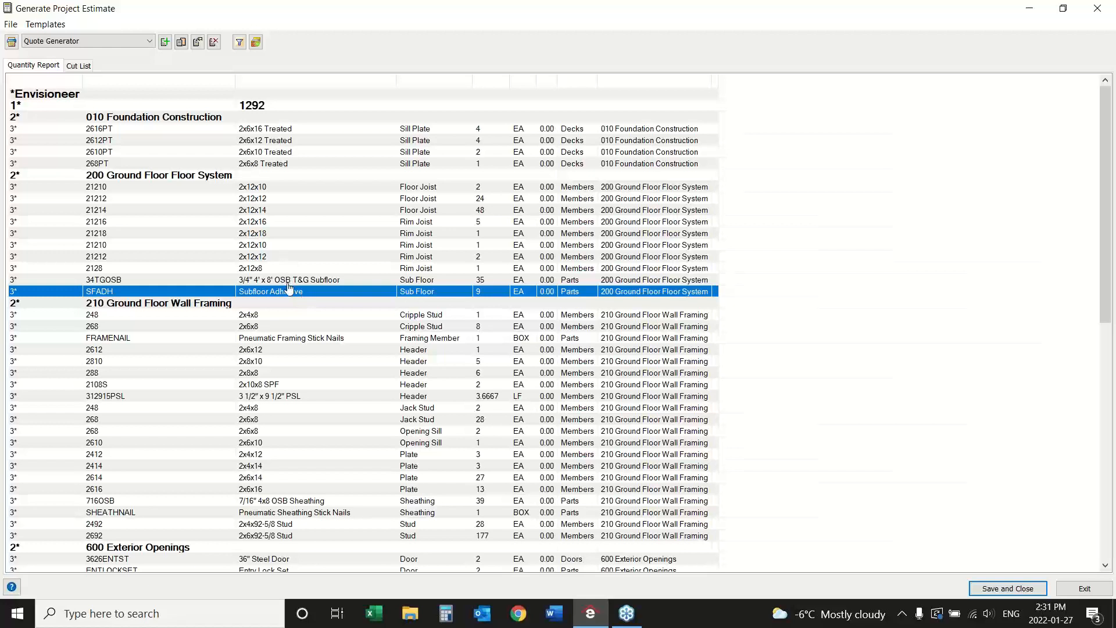
left_click(288, 282)
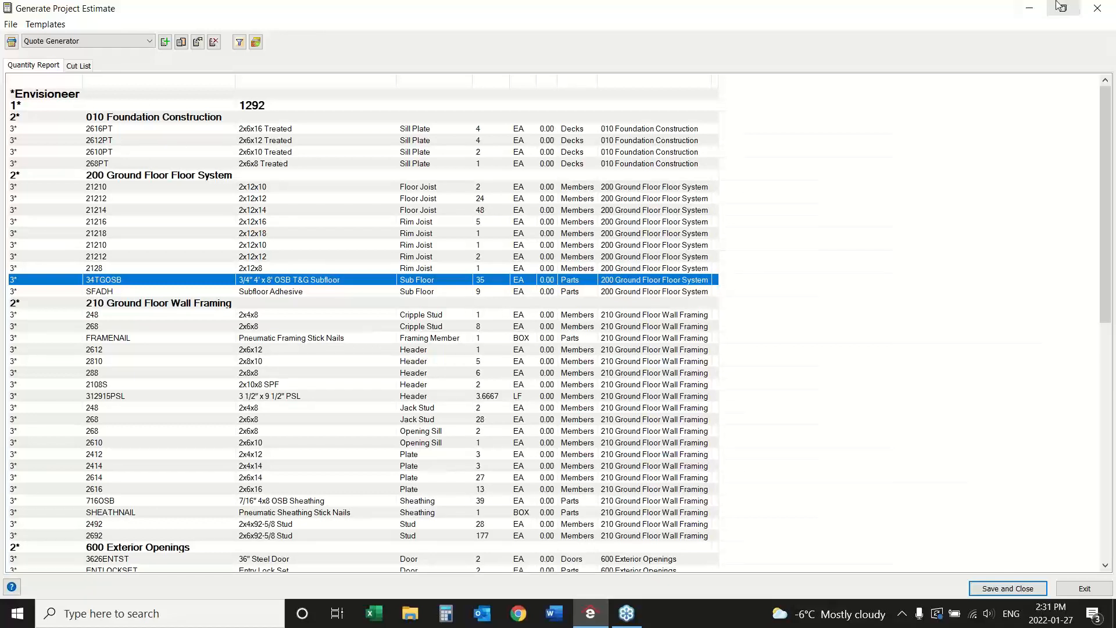
left_click(92, 129)
left_click(99, 268)
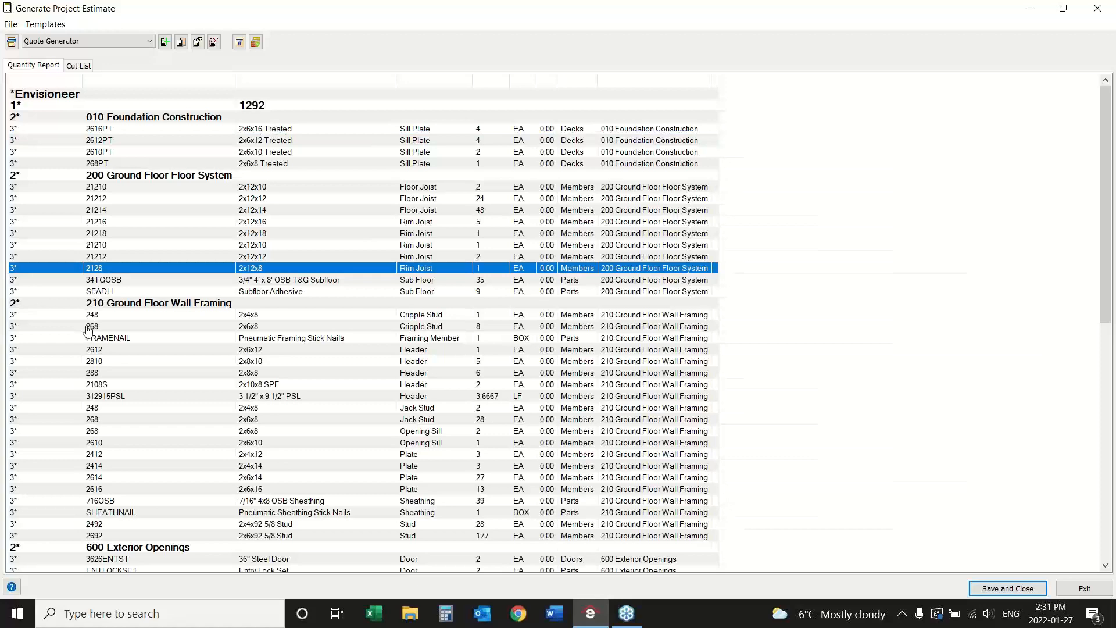
left_click(1112, 5)
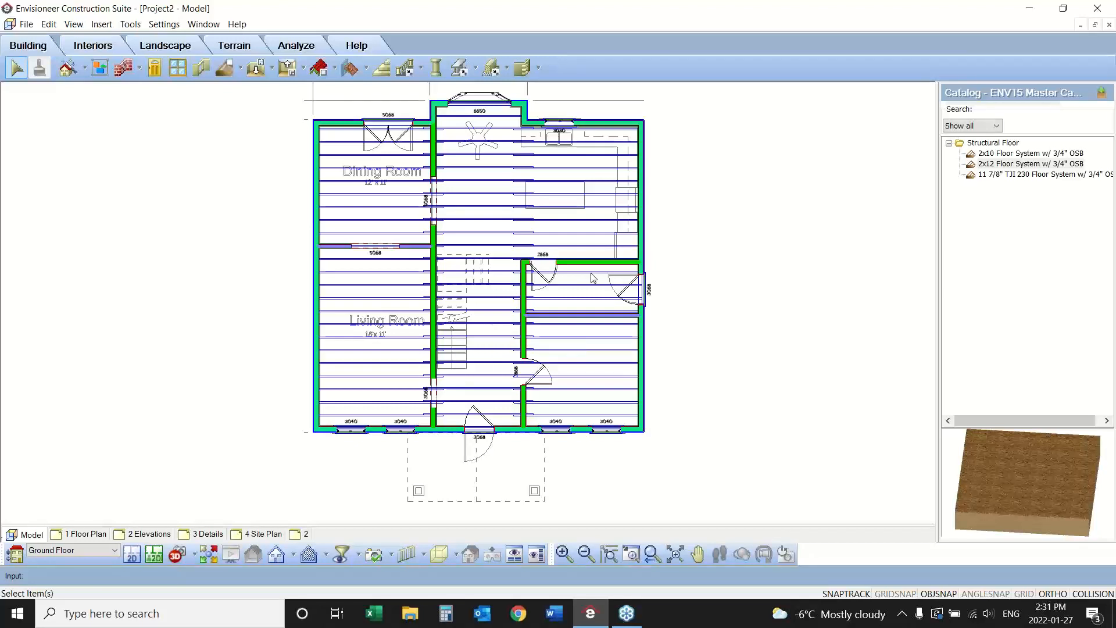
- Bring up the ceiling types for a ceiling by room and display the ground floor model as a rendered view from above
left_click(271, 68)
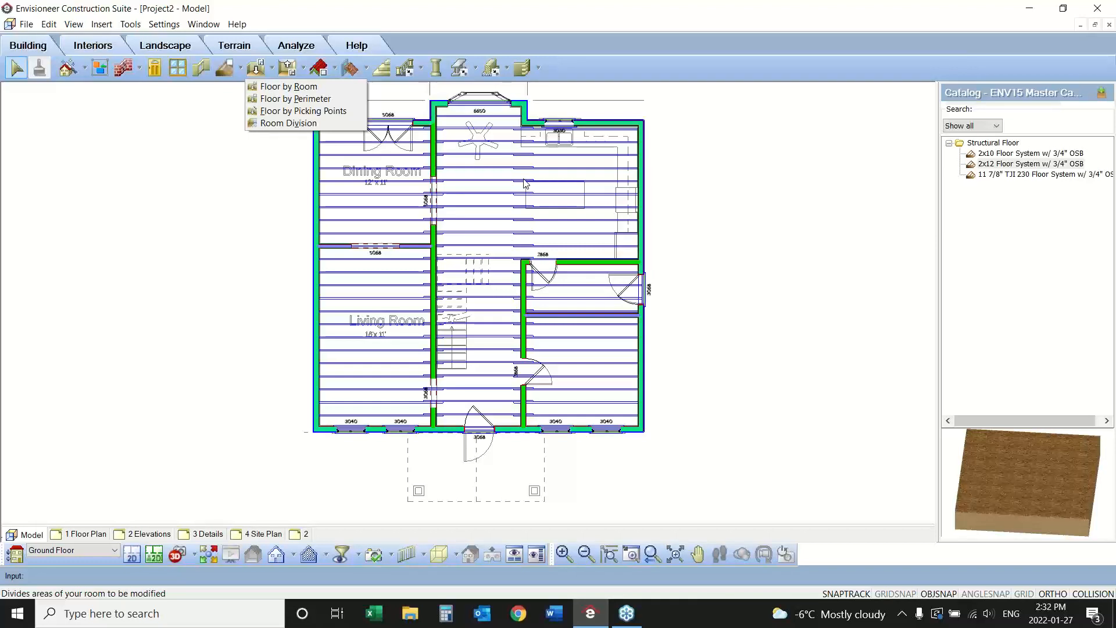
left_click(307, 67)
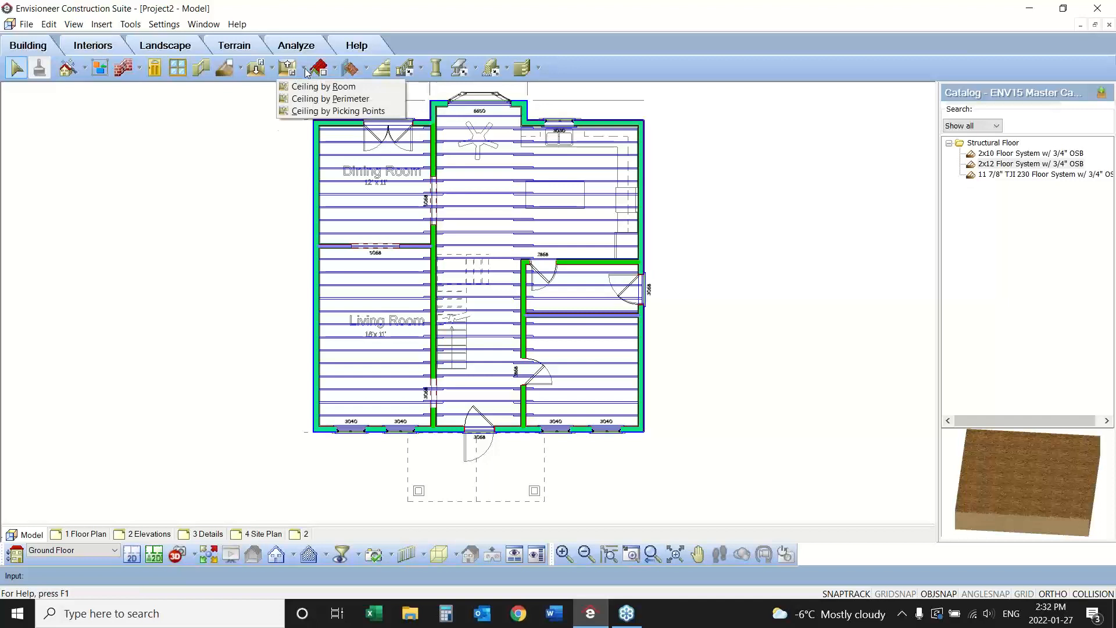
left_click(310, 86)
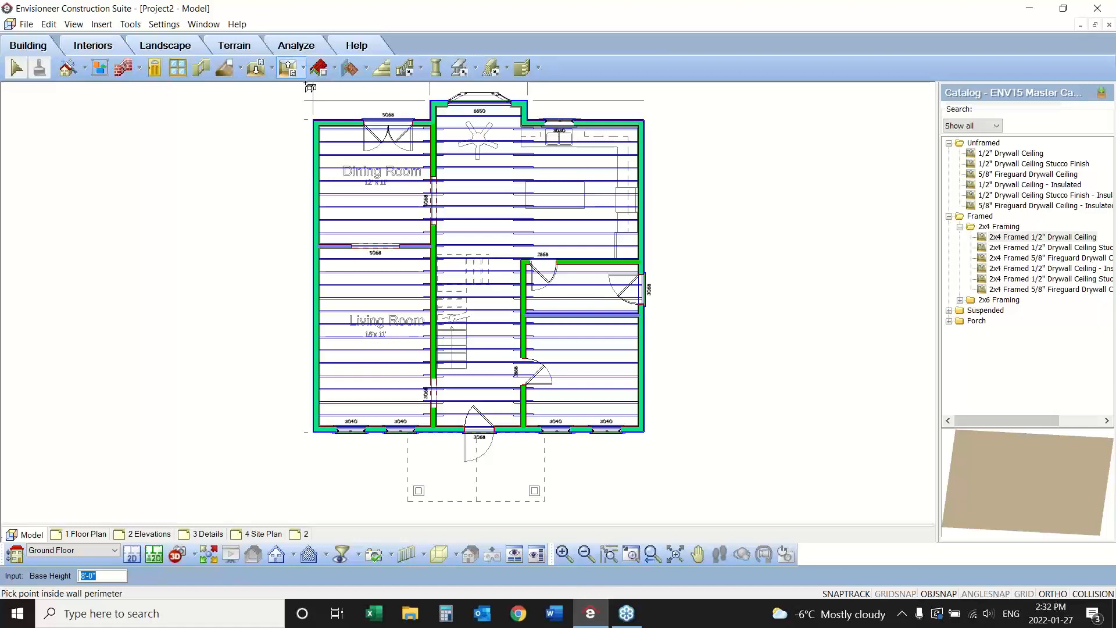
left_click(154, 556)
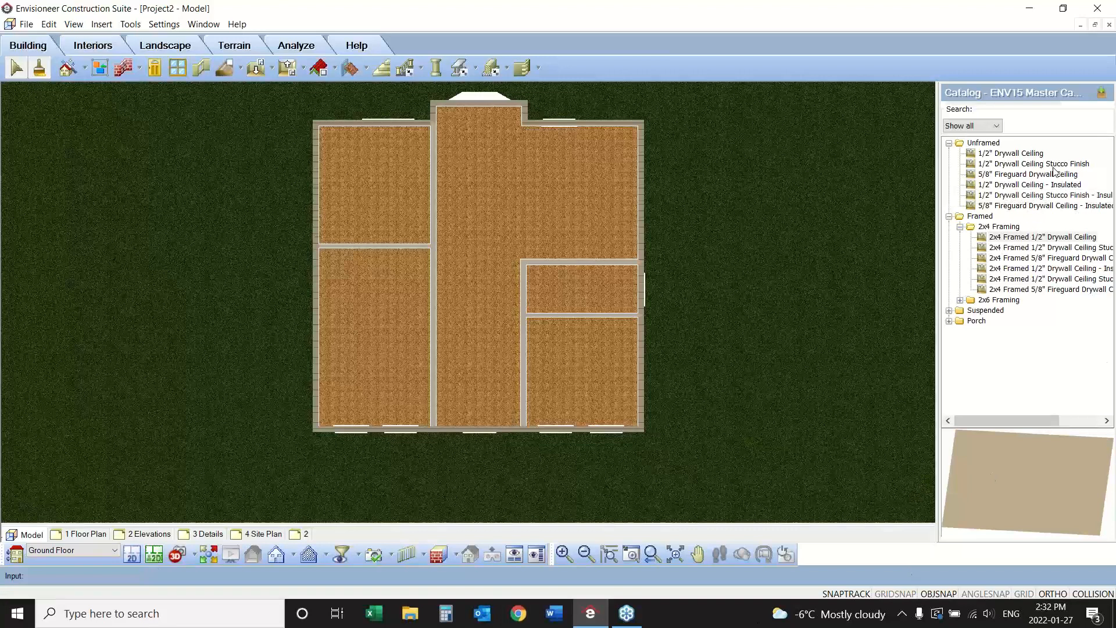
- Place a 2x4 Framed 1/2" Drywall Ceiling over each of the five enclosed areas of the ground floor
left_click_drag(1008, 247, 1007, 255)
left_click(1005, 238)
left_click(392, 194)
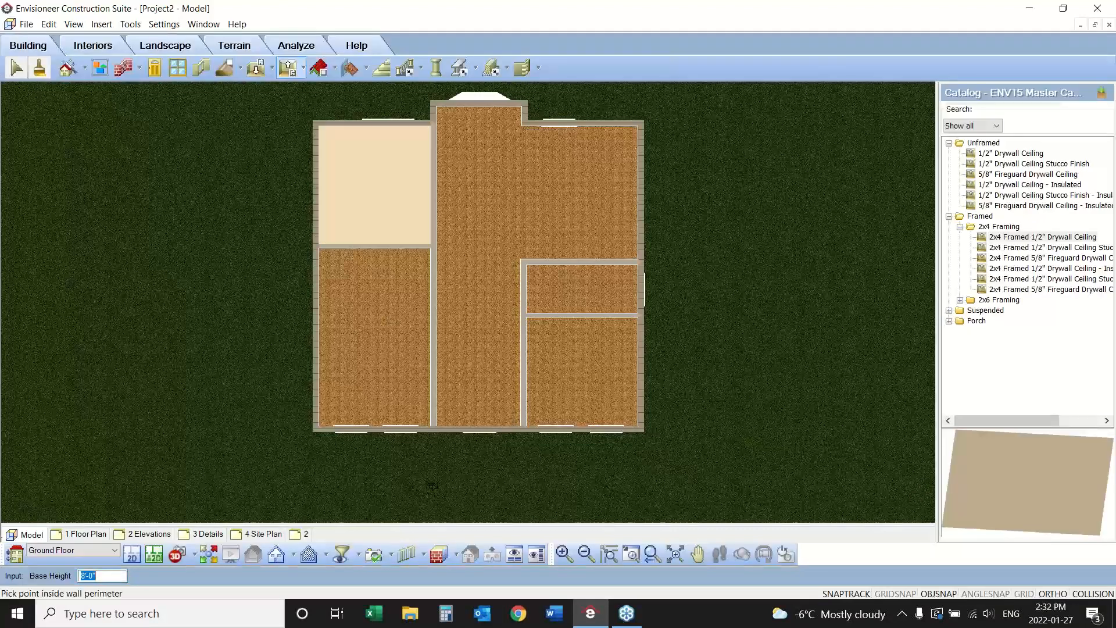
left_click(372, 349)
left_click(508, 221)
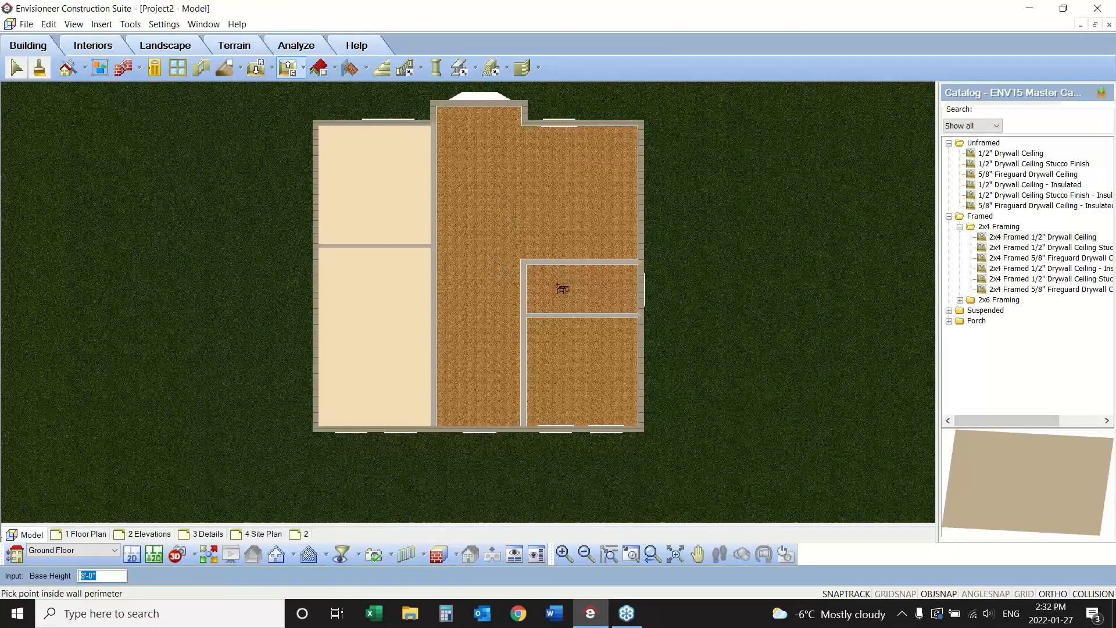
left_click(594, 295)
left_click(581, 372)
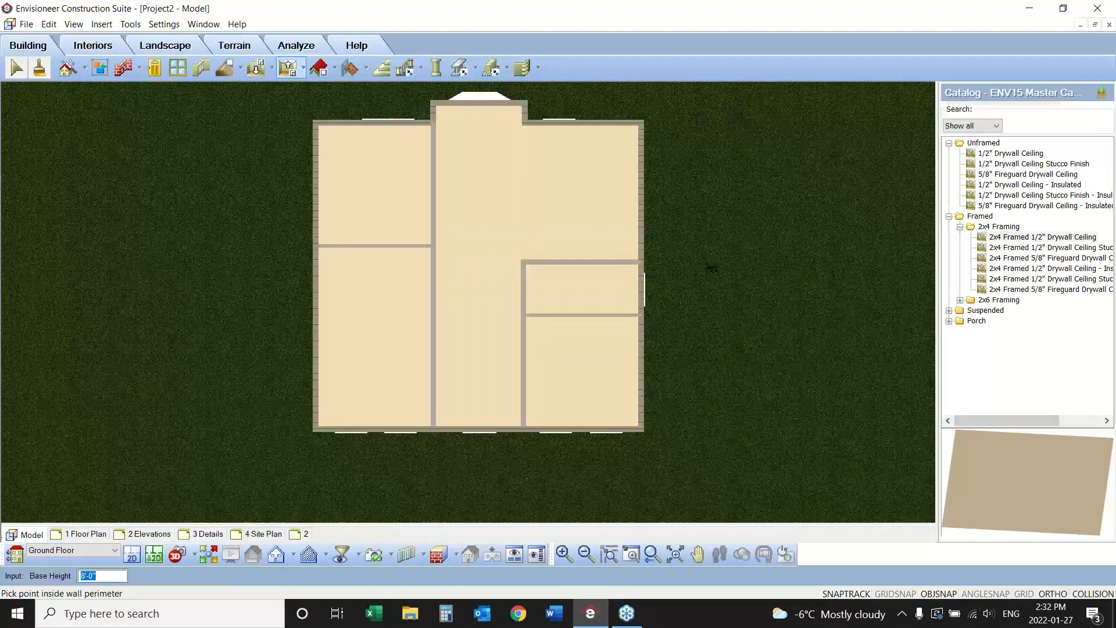
right_click(727, 269)
left_click(754, 270)
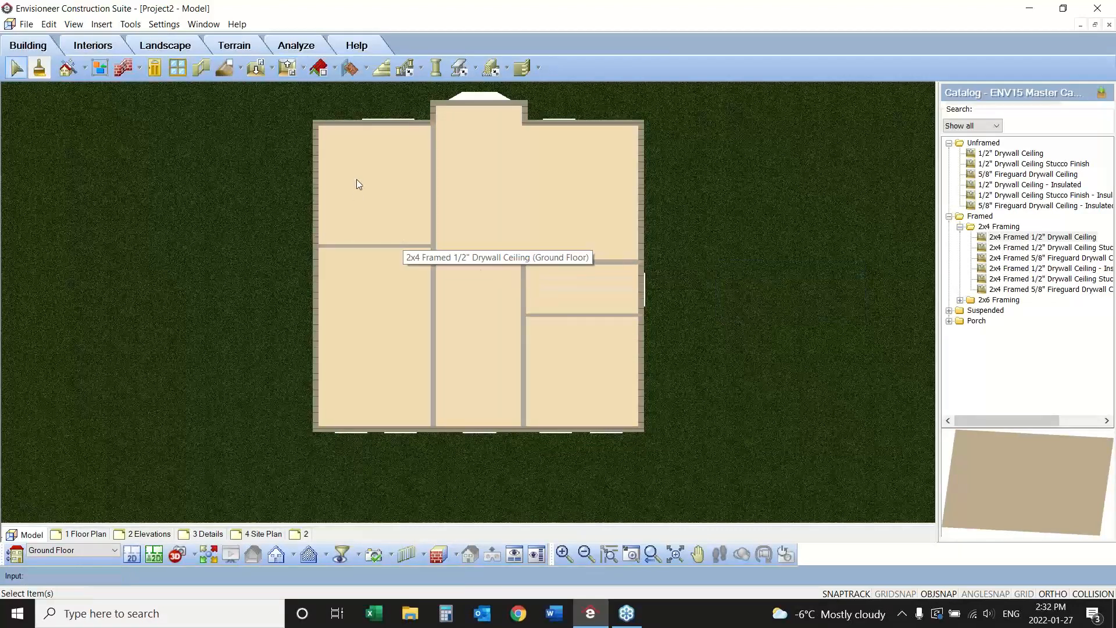
- Change the ceiling over the back-left room to the Tray type
left_click(374, 182)
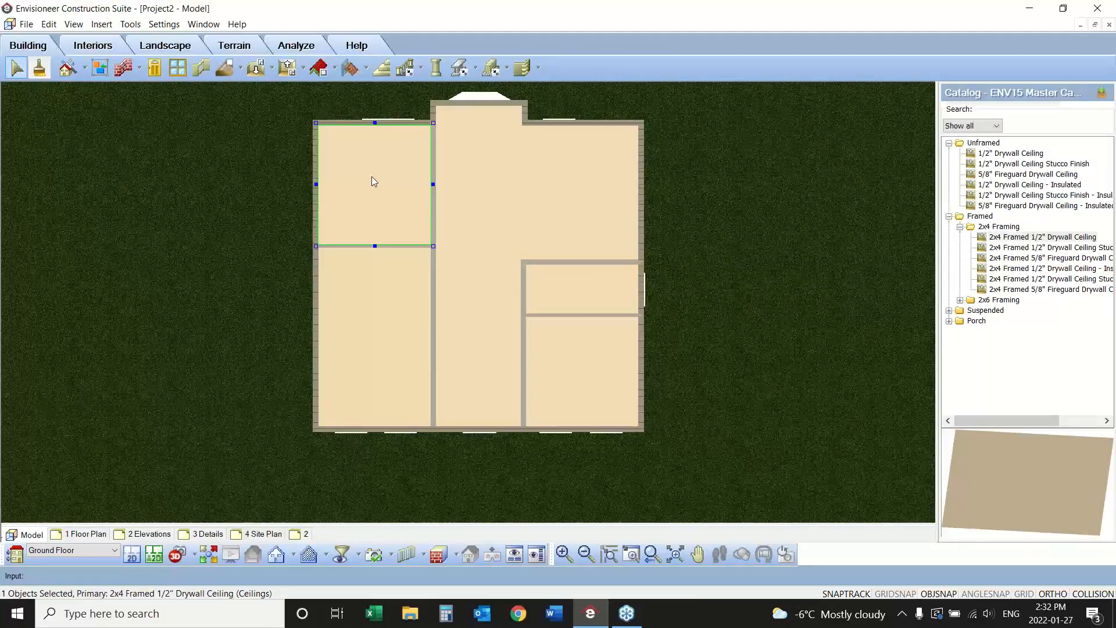
right_click(374, 181)
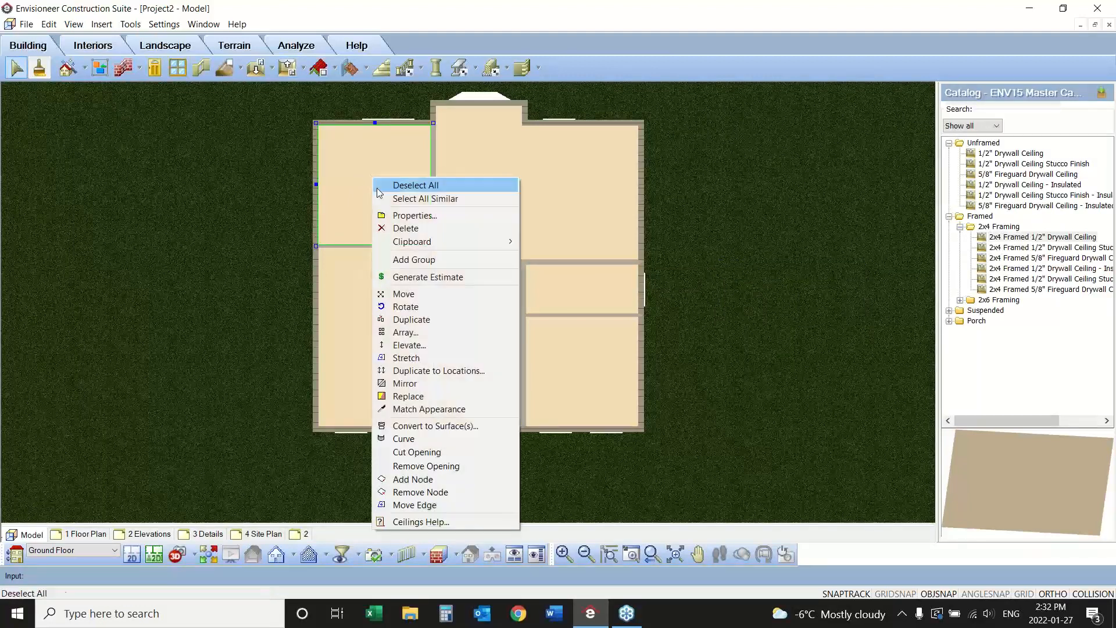
left_click(402, 216)
left_click(385, 221)
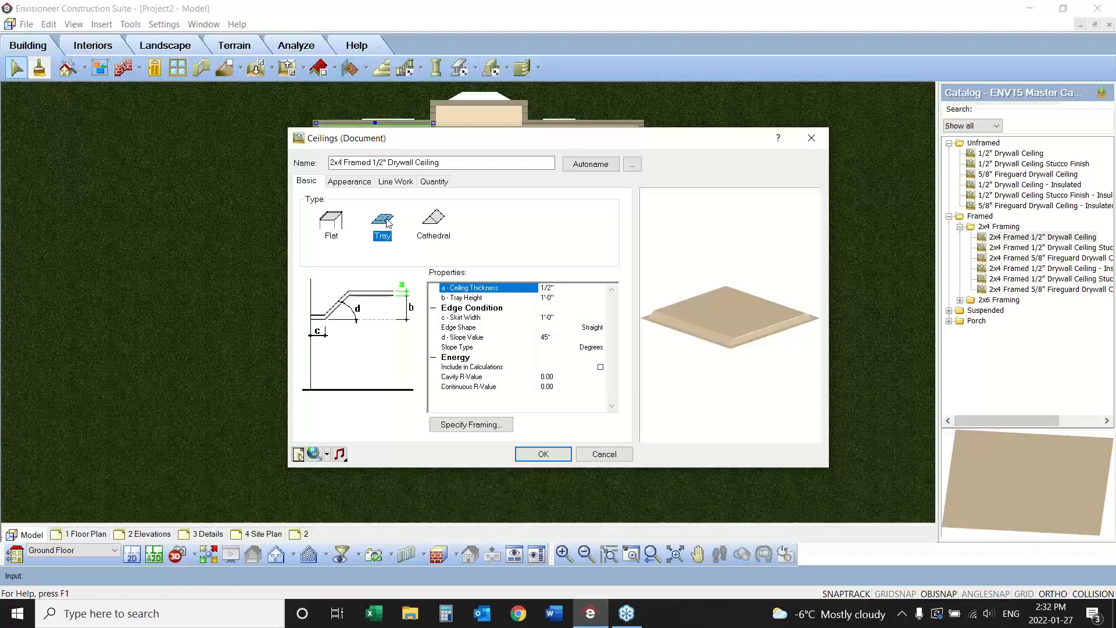
left_click(545, 455)
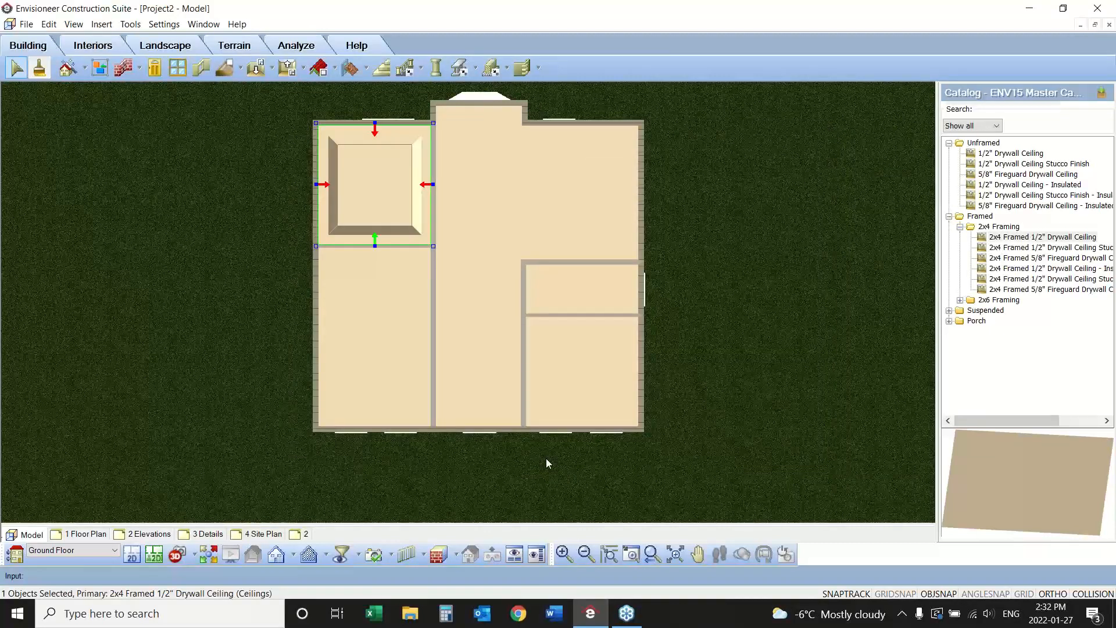
- Change the ceiling over the front-left room to the Cathedral type
left_click(387, 327)
right_click(387, 327)
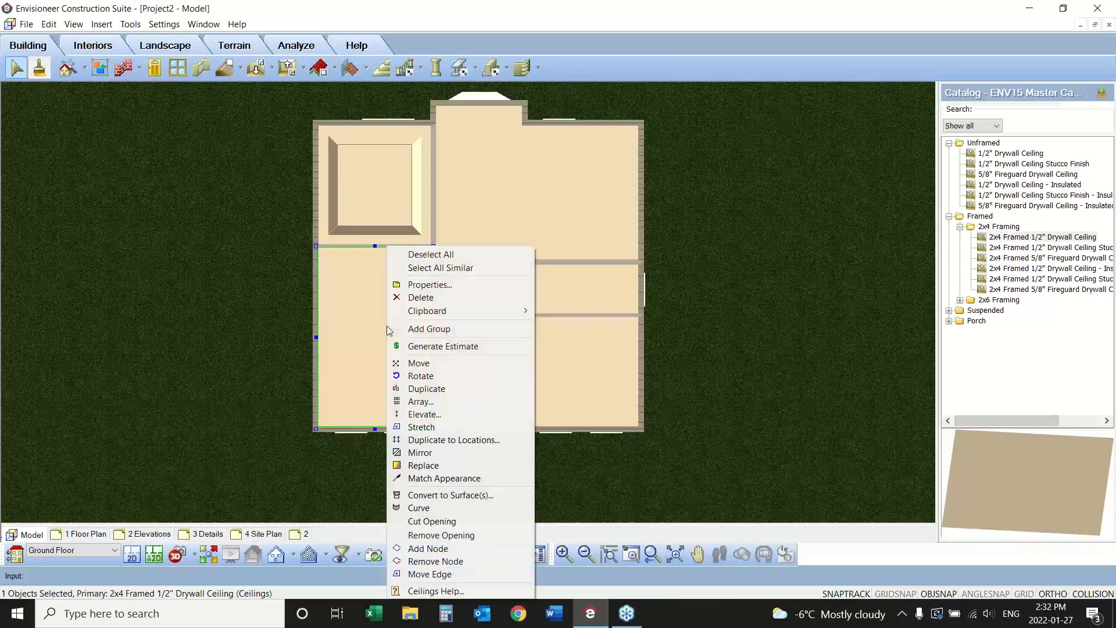
left_click(423, 287)
left_click(433, 221)
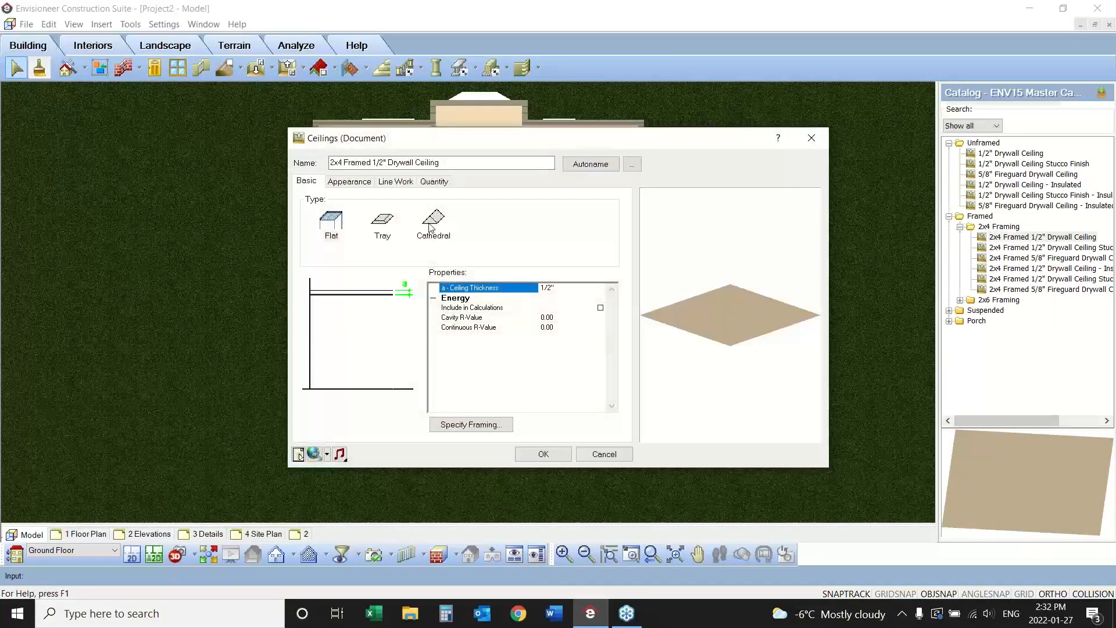
left_click(543, 454)
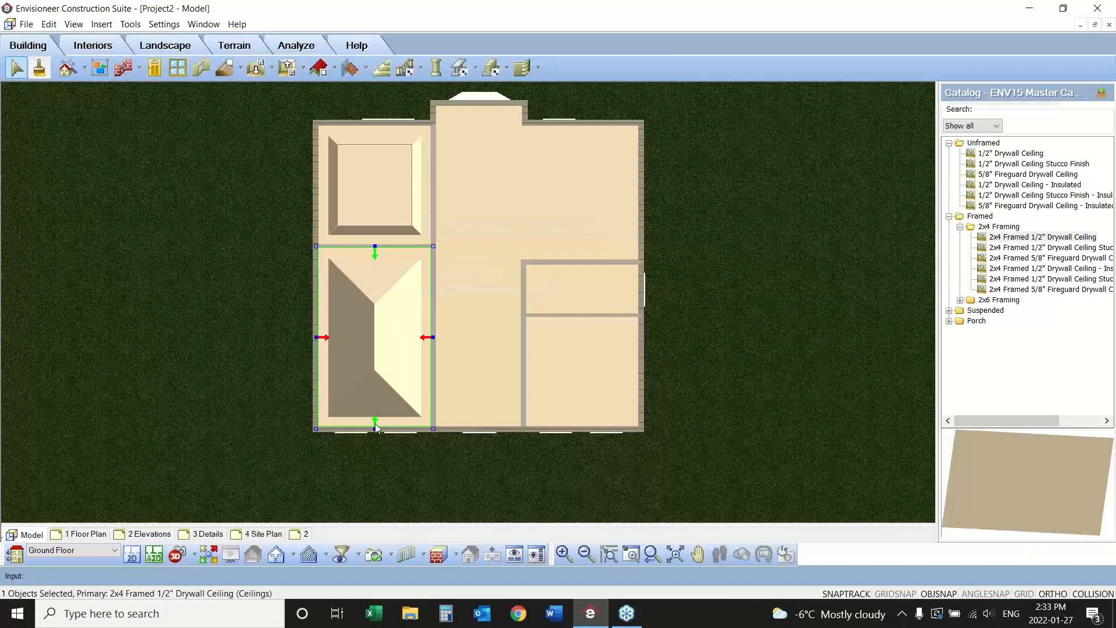
- Set the edge shape of the cathedral ceiling's front and back edges to Gable
right_click(372, 318)
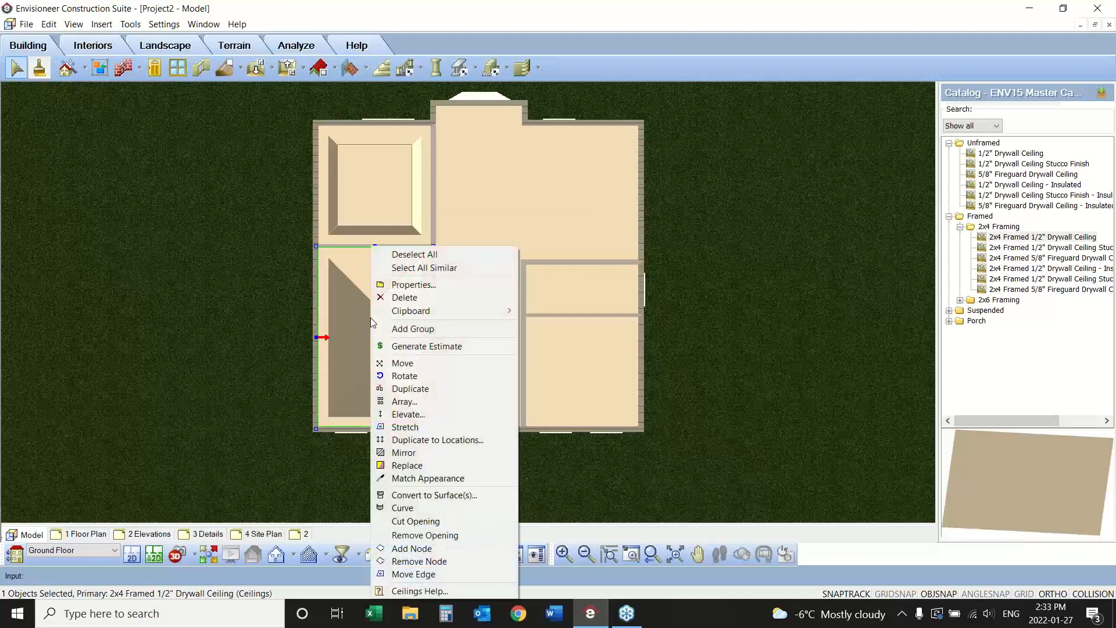
left_click(405, 284)
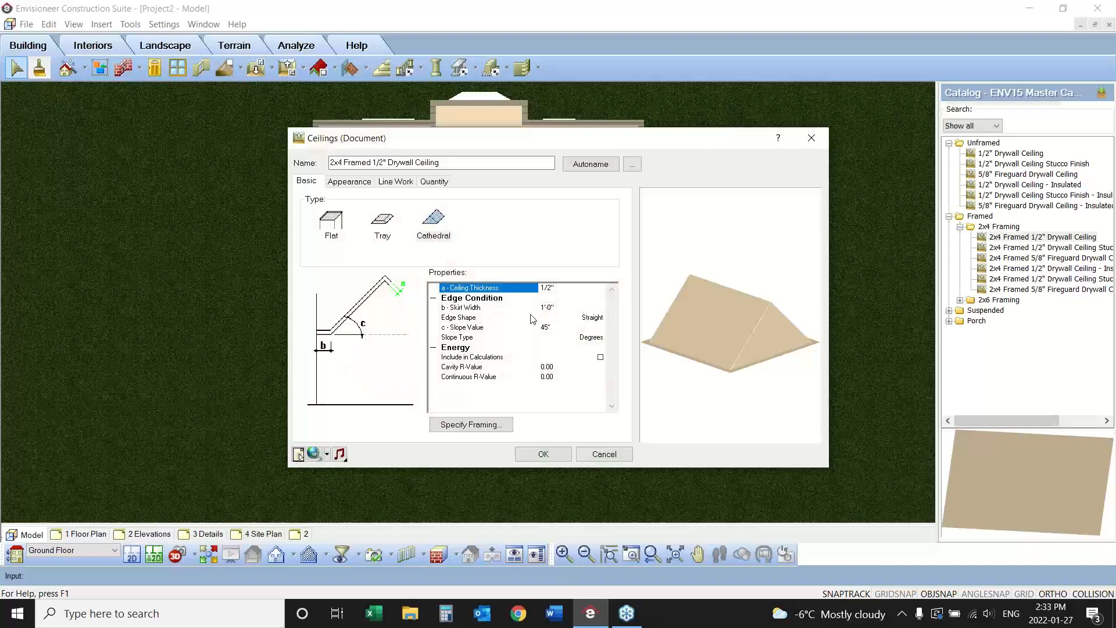
left_click(598, 319)
left_click(550, 335)
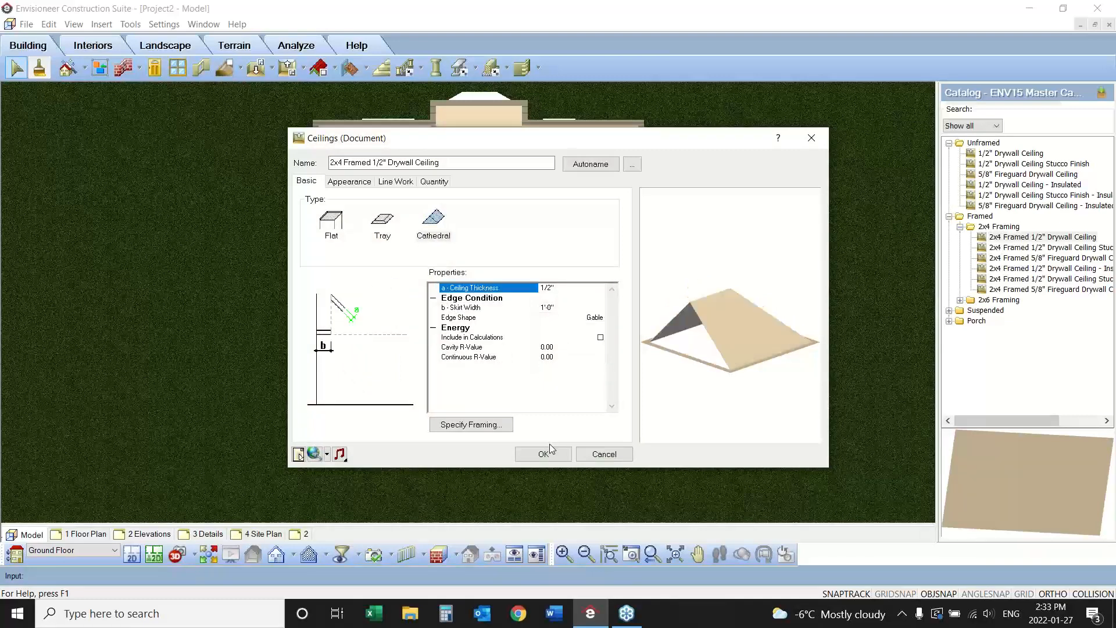
left_click(543, 454)
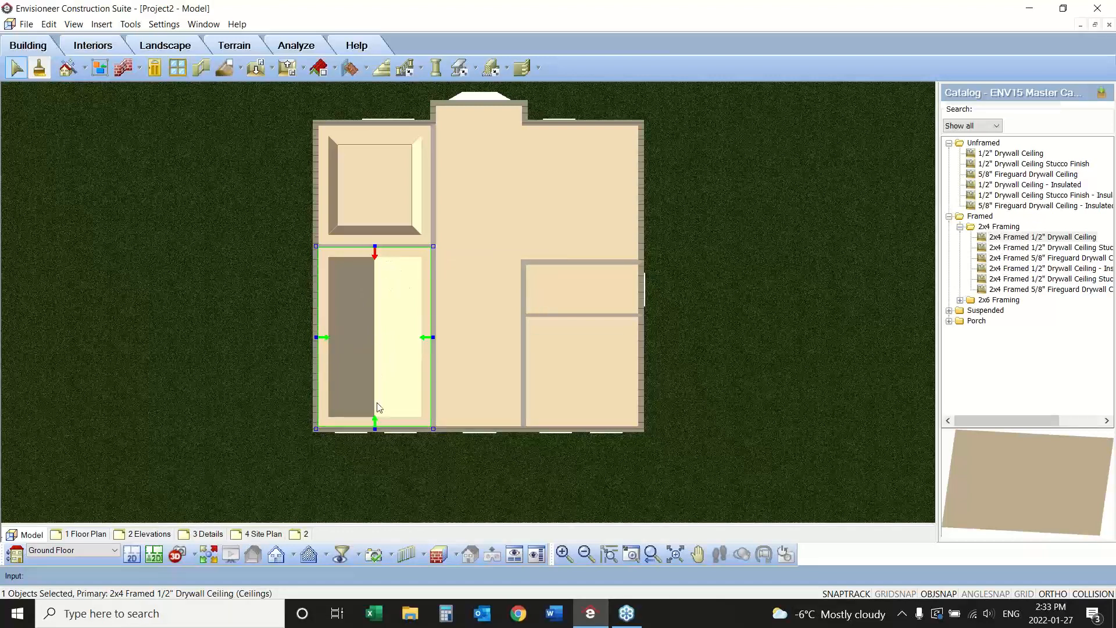
- Set the cathedral ceiling's two side edges to the "? in 12" slope type with a slope value of 2
right_click(370, 326)
left_click(423, 284)
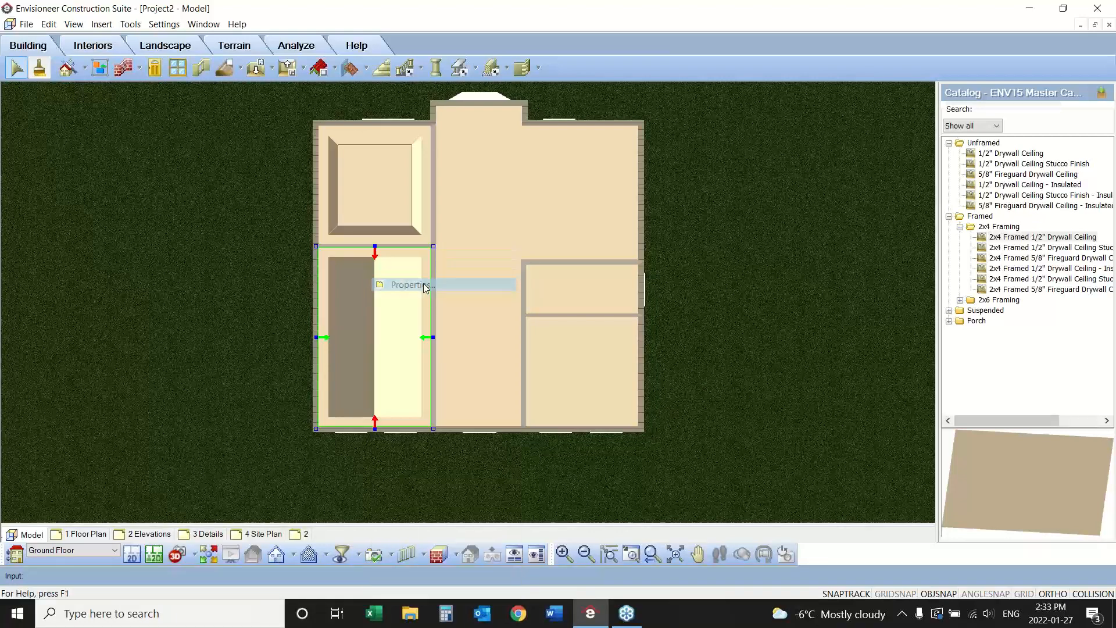
left_click(570, 328)
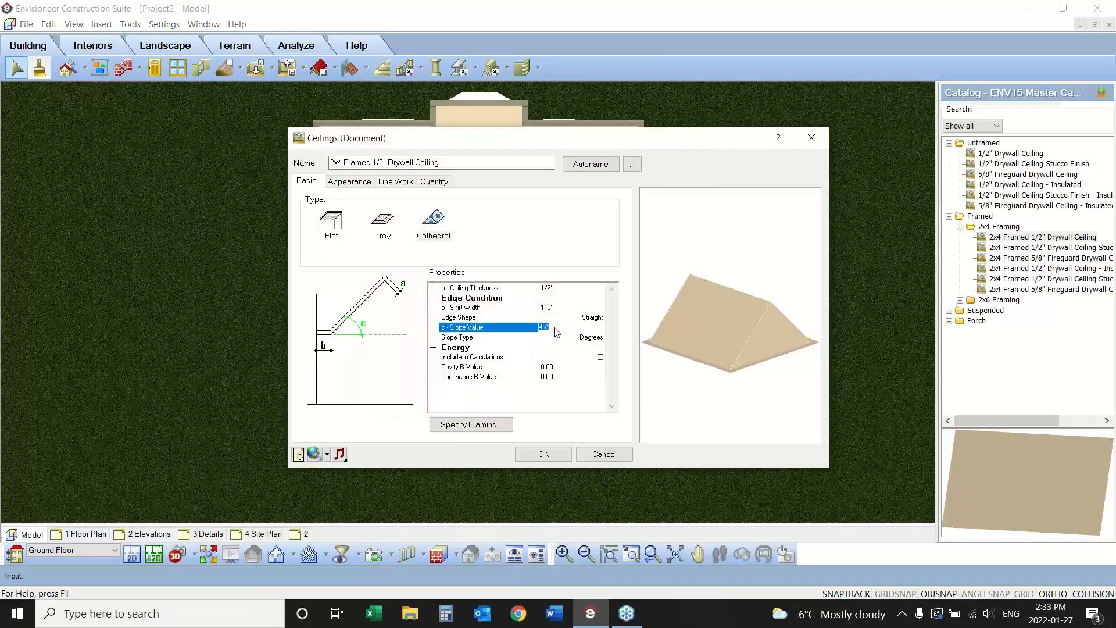
left_click(591, 340)
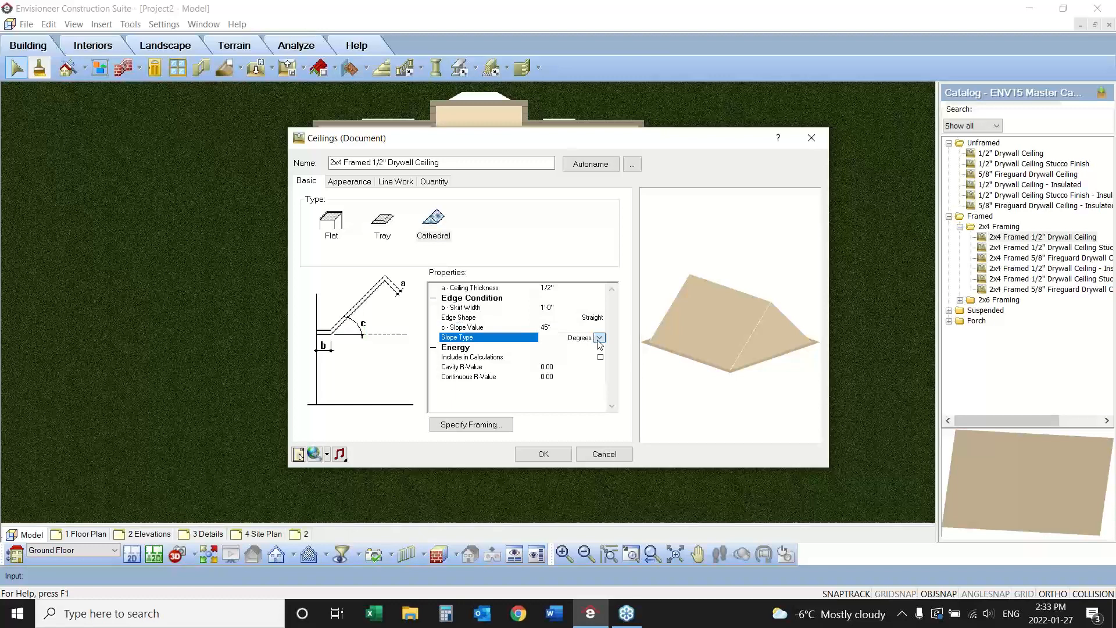
left_click(599, 337)
left_click(569, 347)
left_click(550, 328)
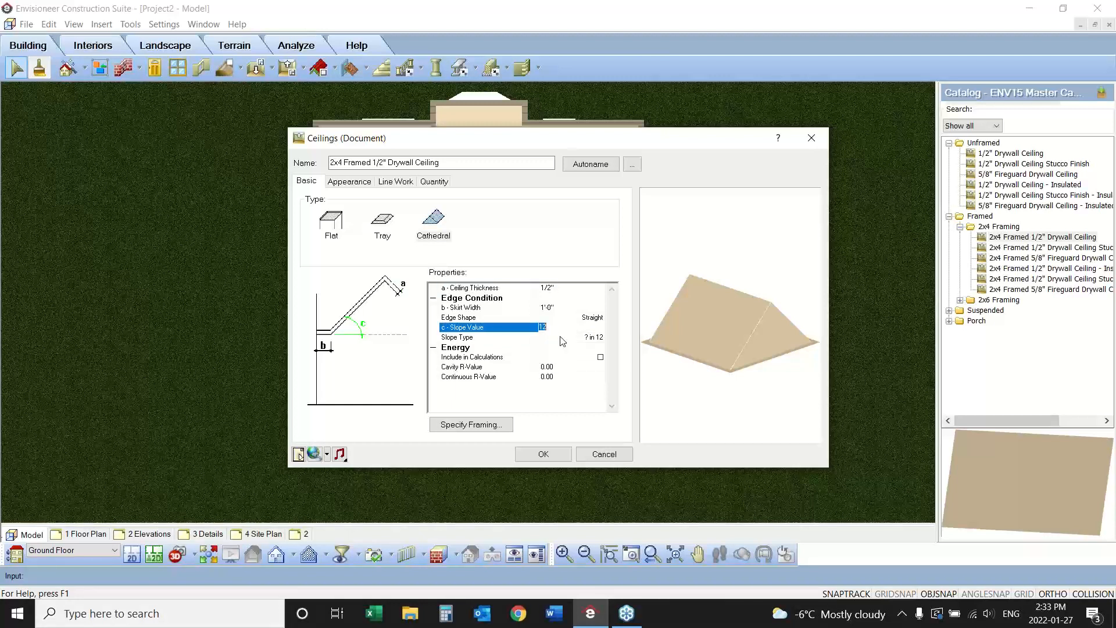
type("2")
left_click(573, 310)
left_click(564, 460)
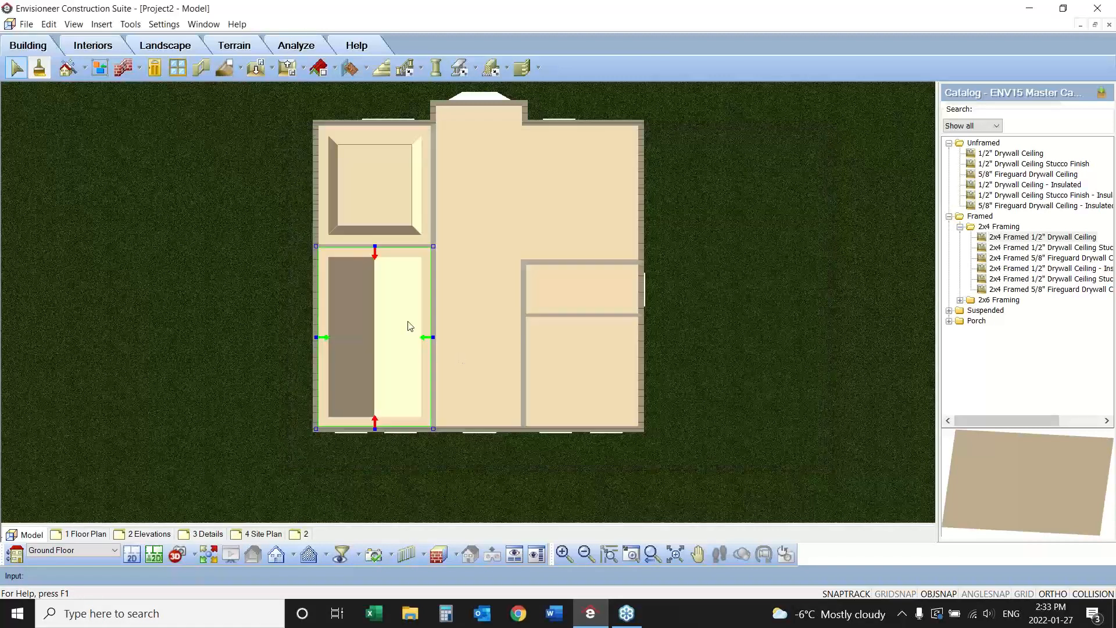
- View the model in 3D from the front-left corner with only its framing displayed
left_click(209, 557)
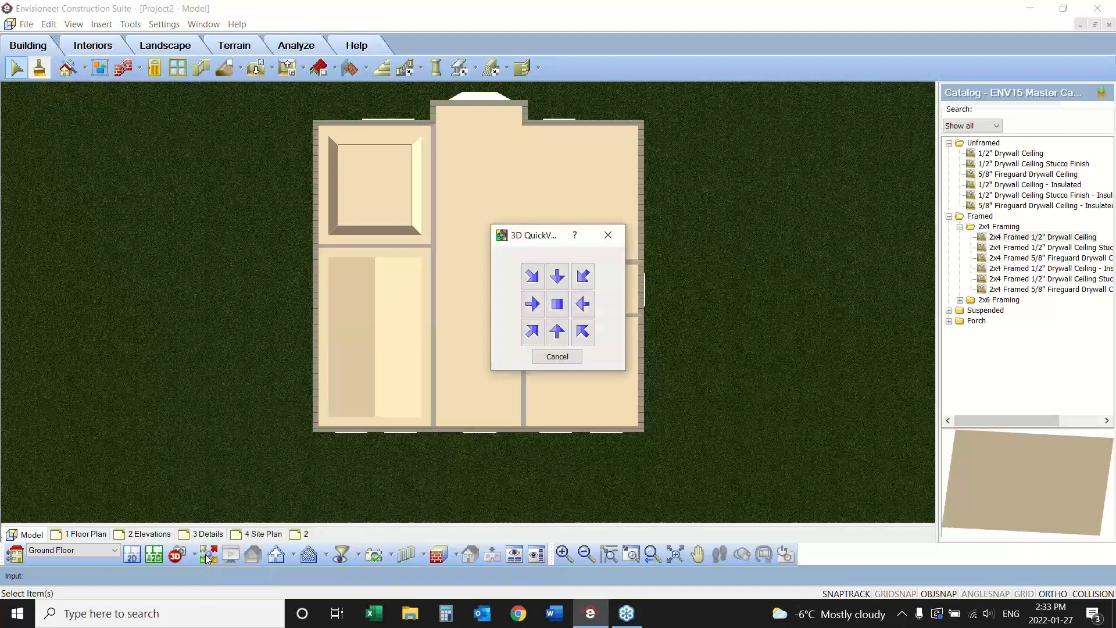
left_click(531, 332)
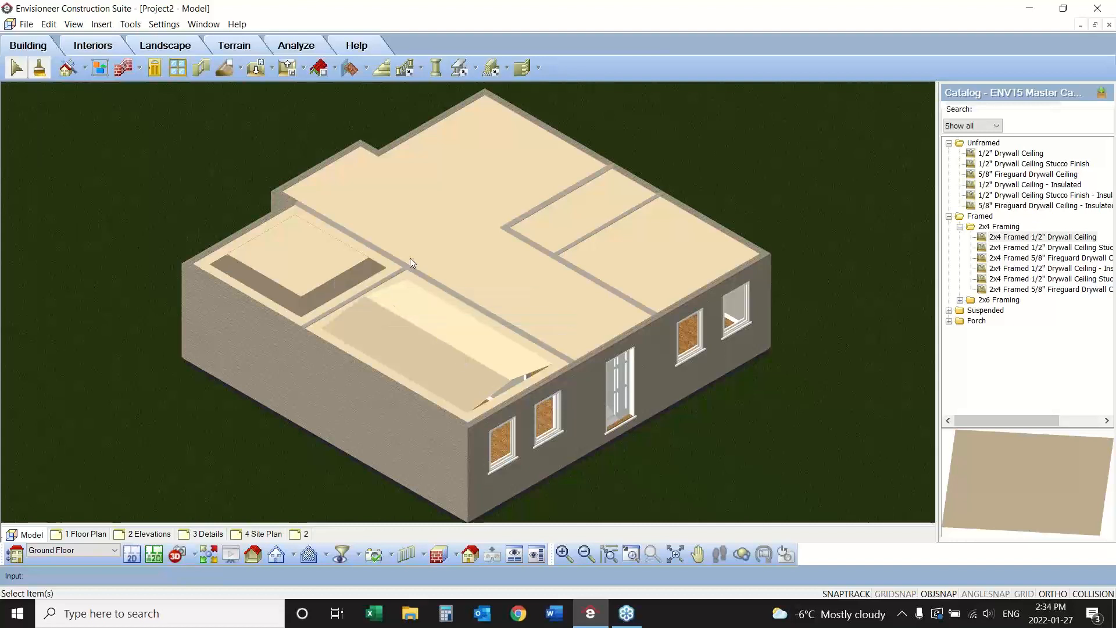
left_click(74, 24)
mouse_move(133, 210)
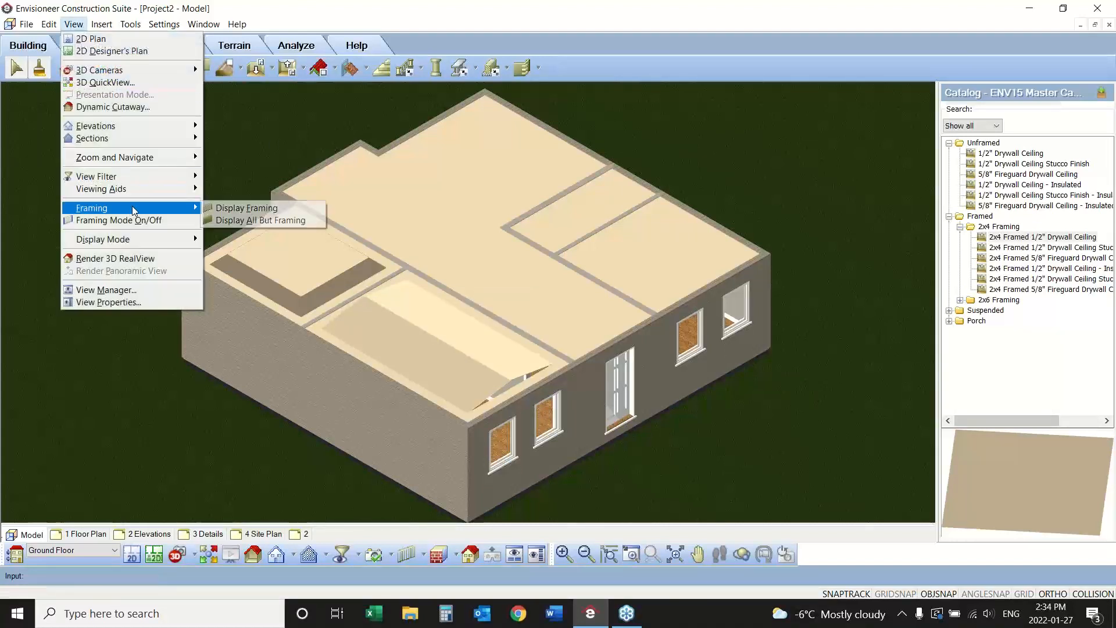
left_click(245, 208)
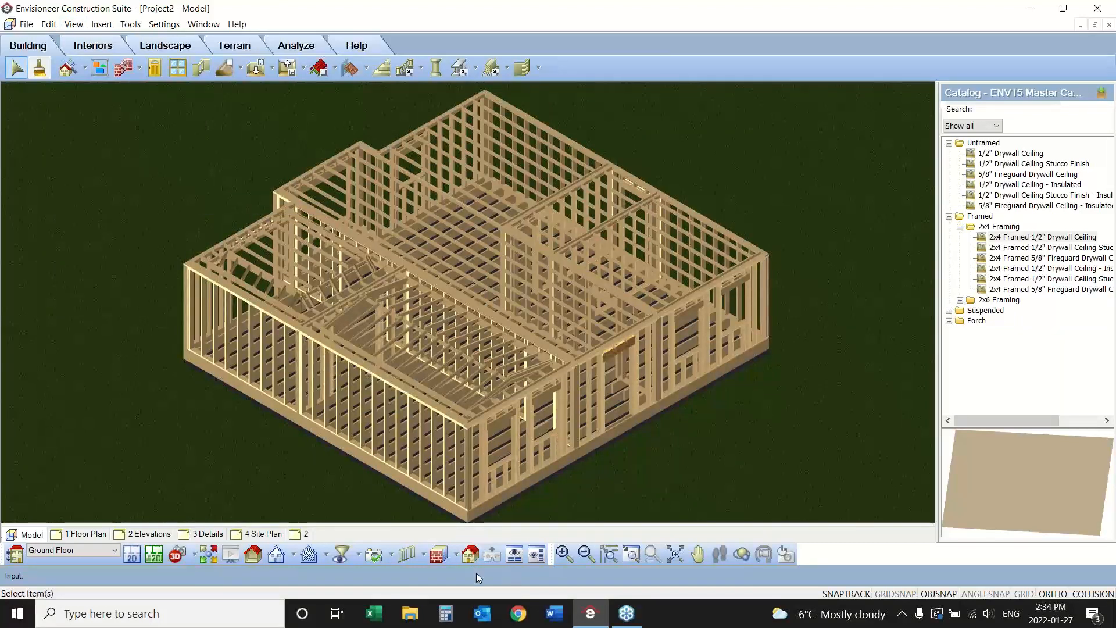
- Inspect the framing in Rendered Outline display mode, and restore the display of everything but framing
left_click(454, 555)
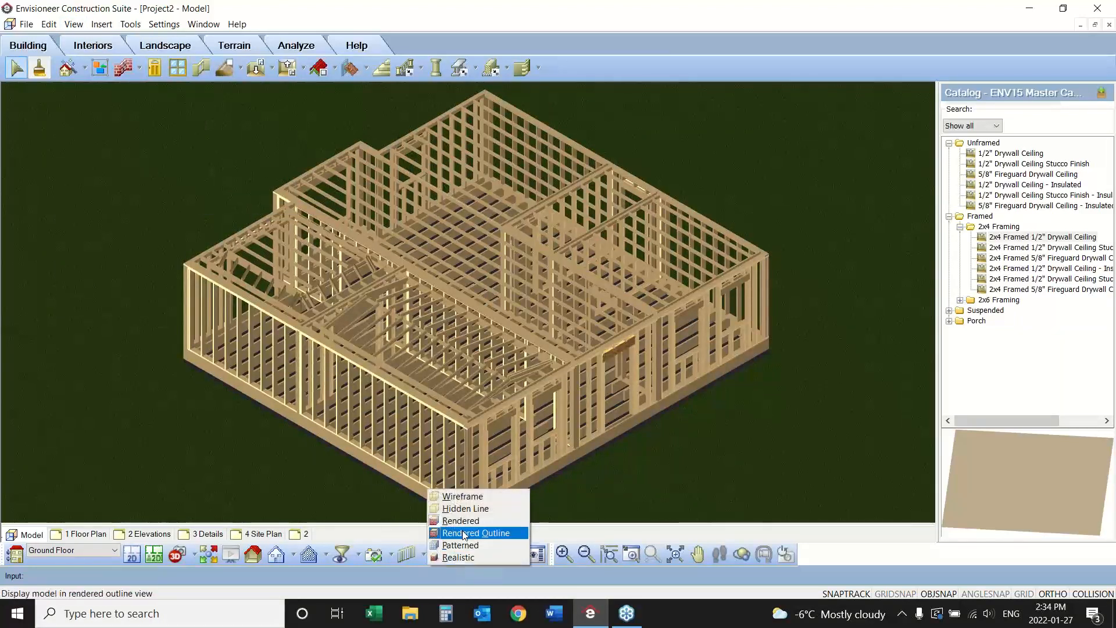
left_click(465, 533)
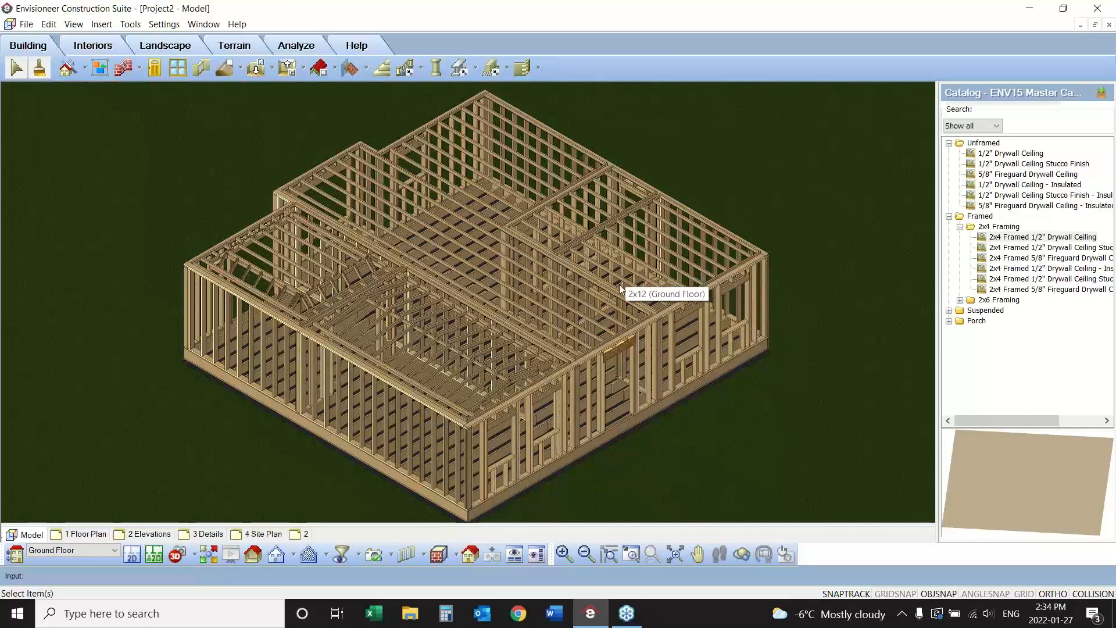
left_click(74, 24)
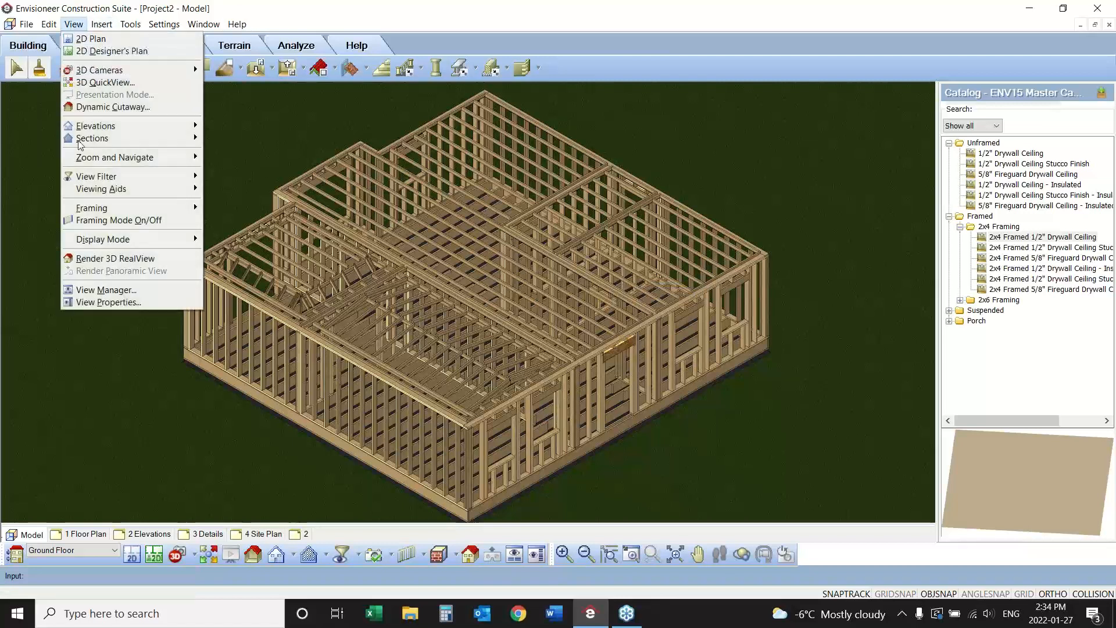
mouse_move(86, 211)
left_click(262, 220)
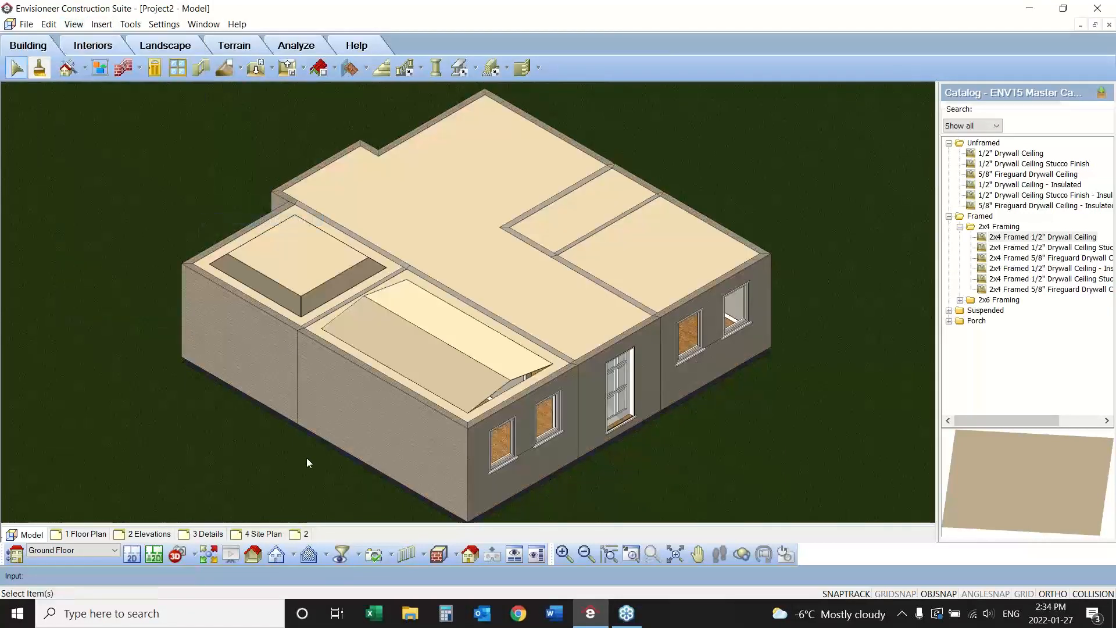
- Add a 6/12 Slope Hip Roof - Shingles over the whole ground floor in the 2D plan
left_click(132, 554)
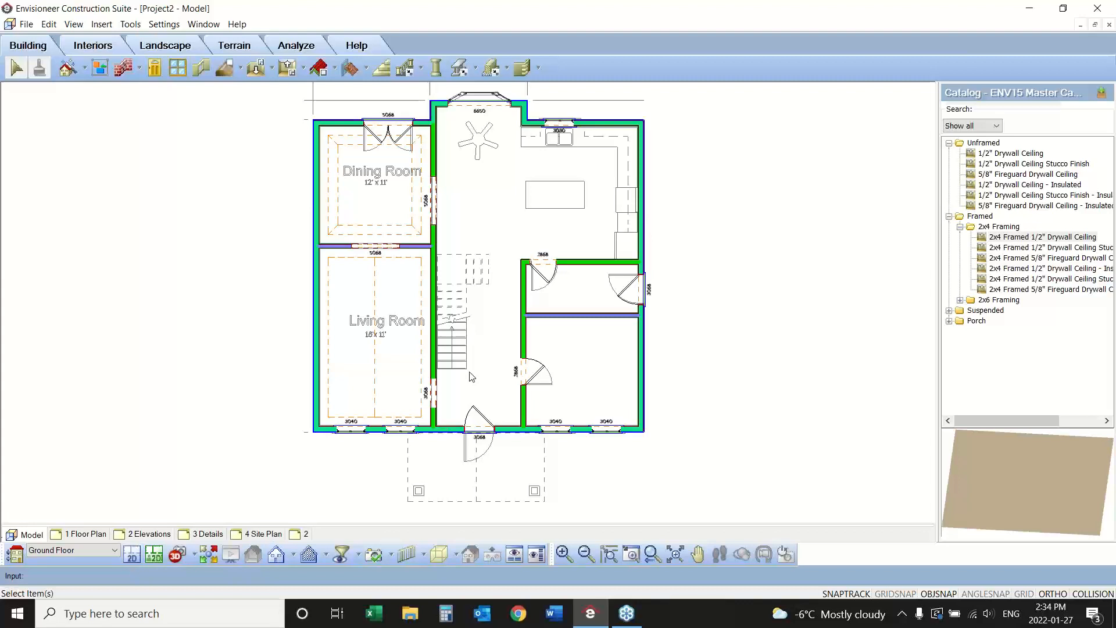
left_click(320, 68)
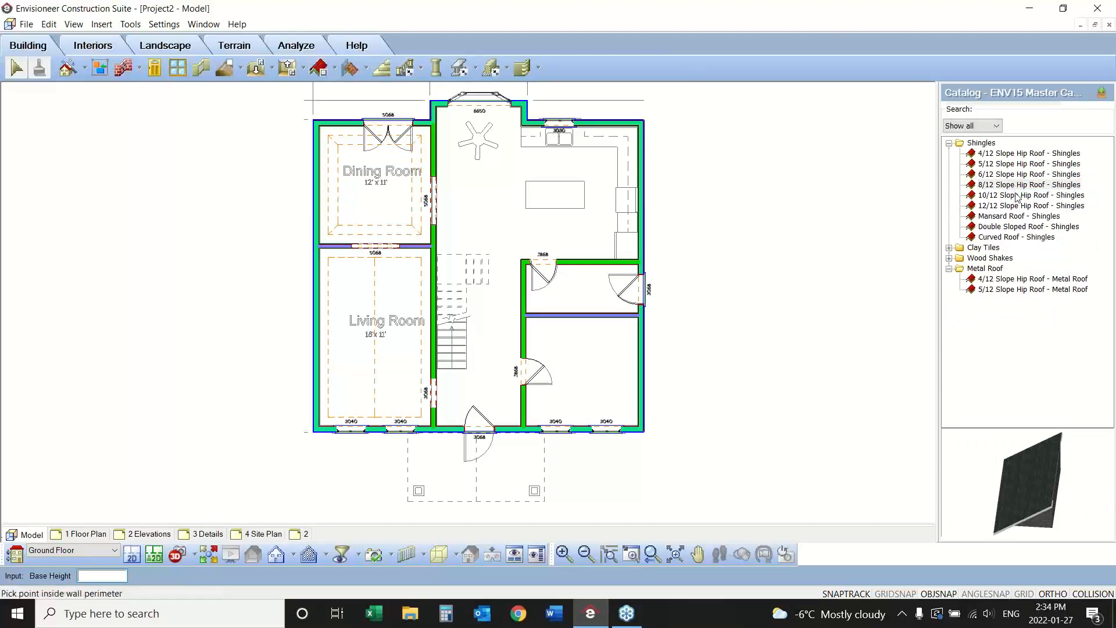
left_click(1000, 176)
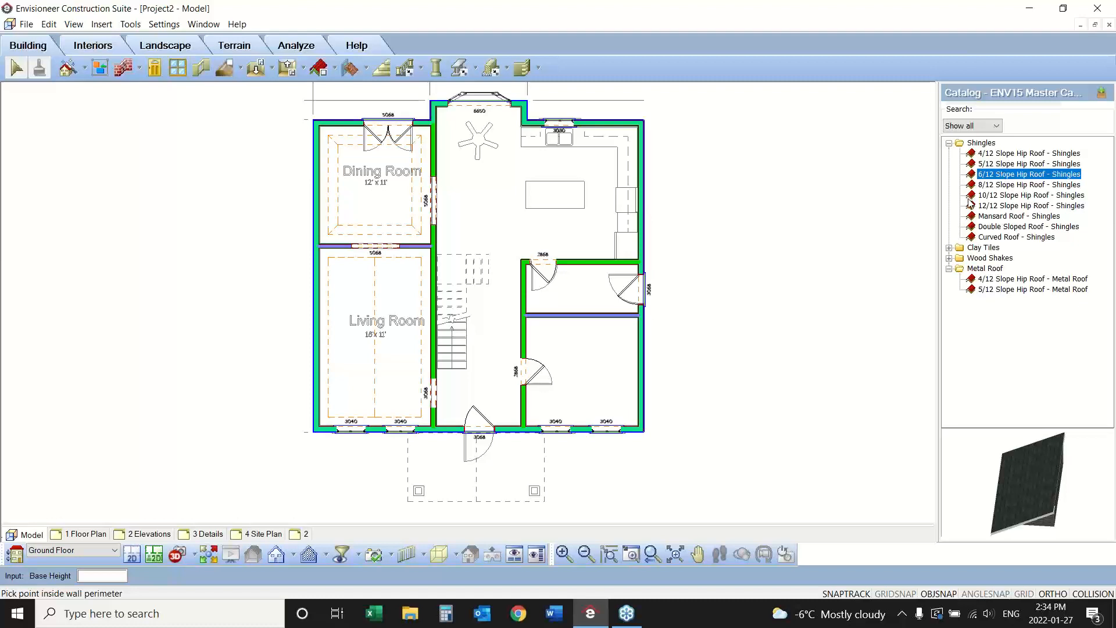
left_click(482, 250)
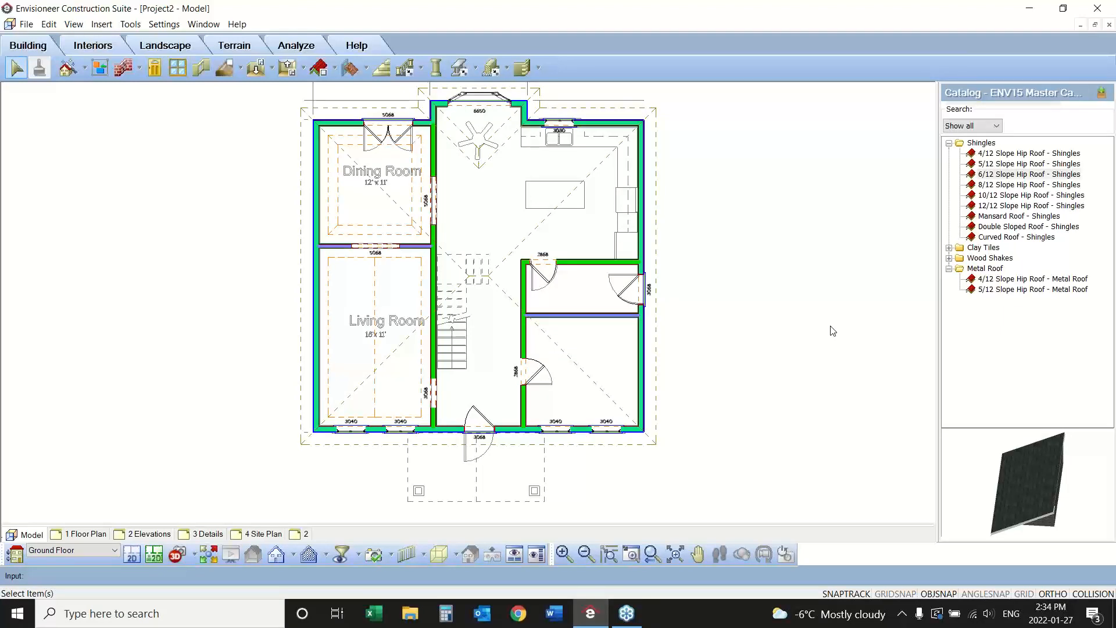
- Open the properties of the hip roof's front edge
left_click(349, 452)
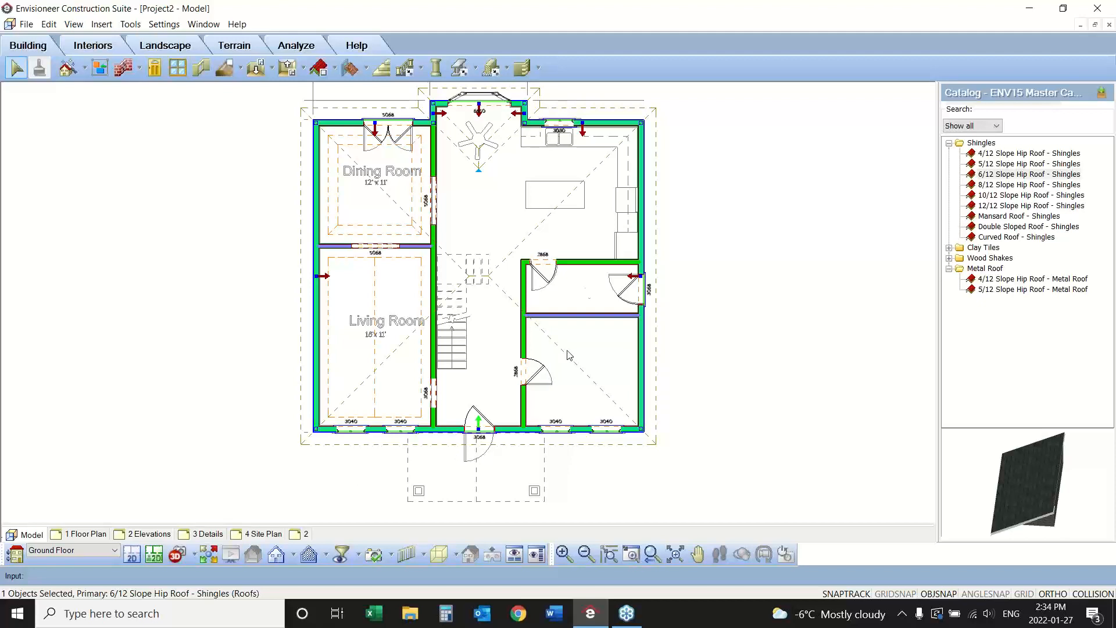
right_click(733, 296)
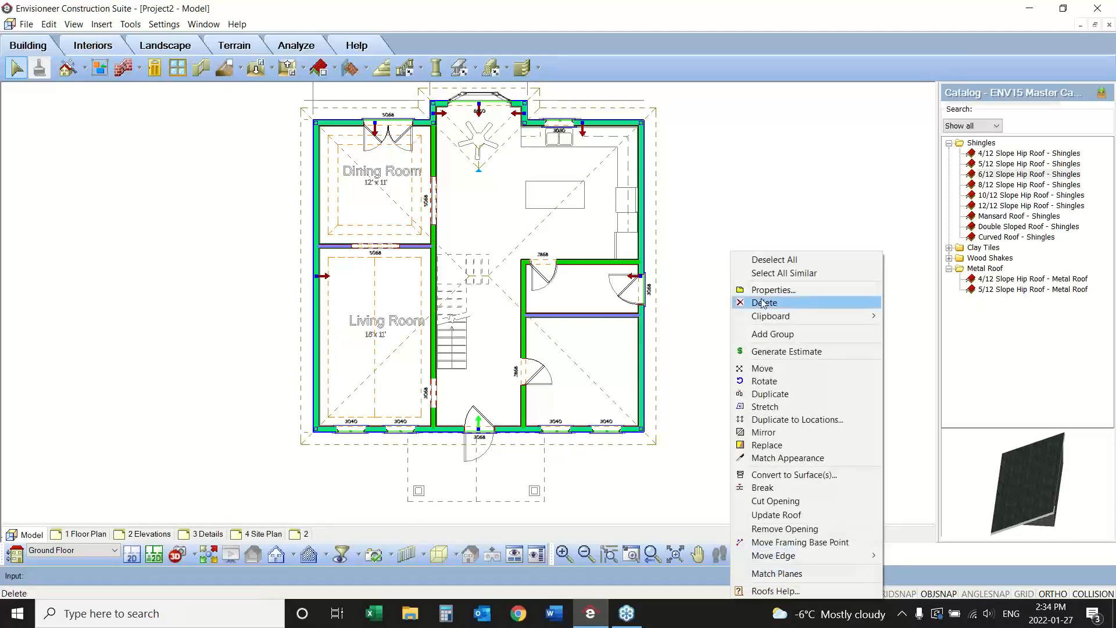
left_click(773, 290)
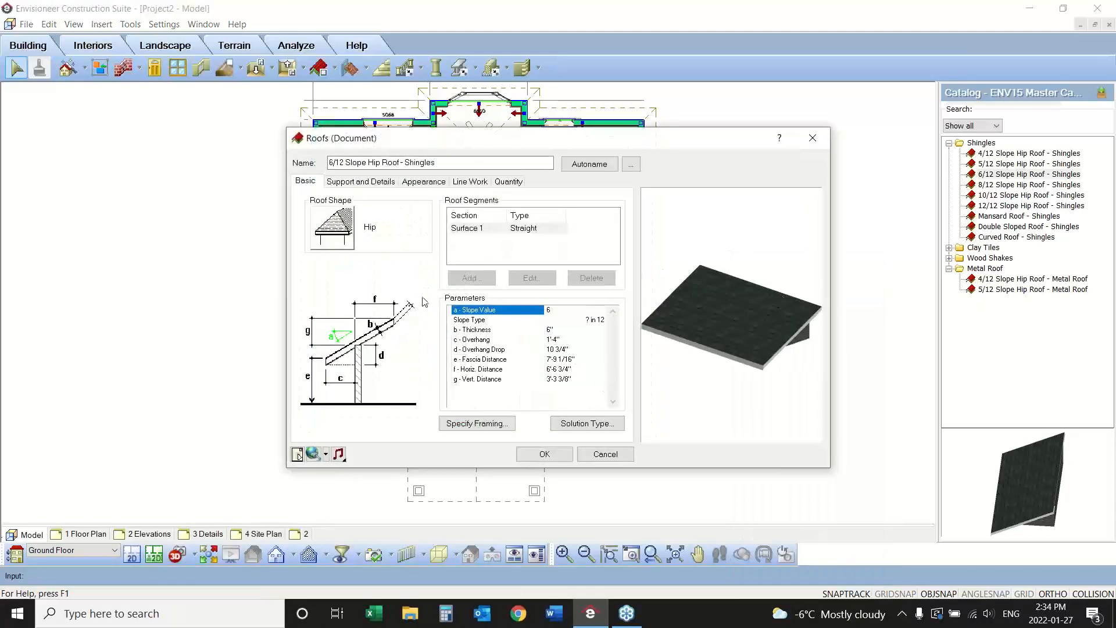
- Try slope values of 8 and 3 for the front roof edge, and set the slope back to 6
left_click(565, 311)
key("Tab")
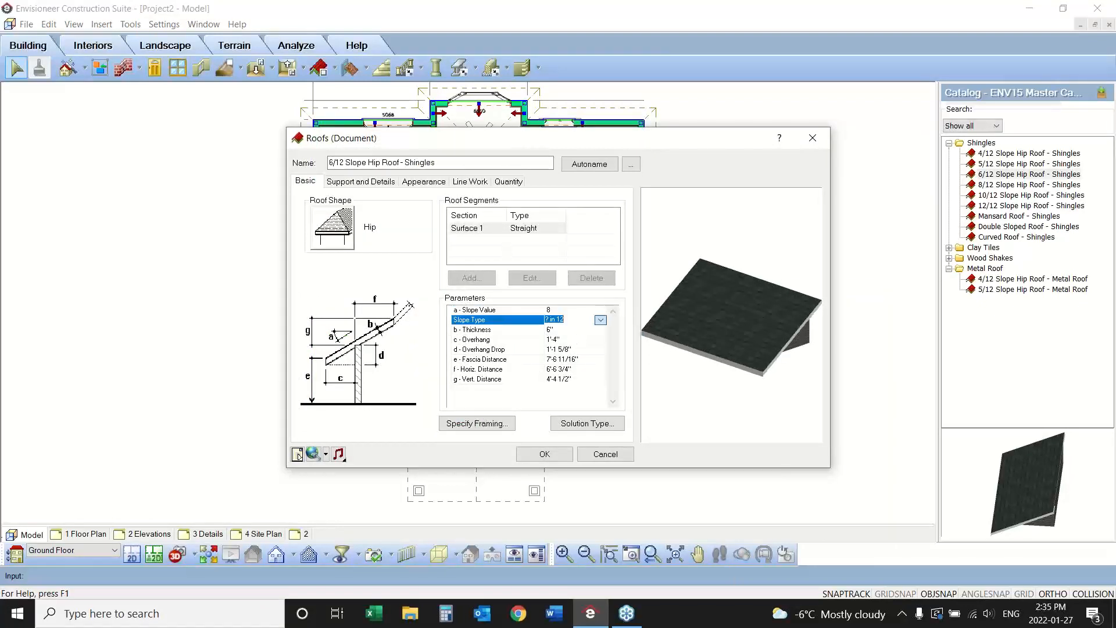
left_click(564, 313)
type("3")
key("Tab")
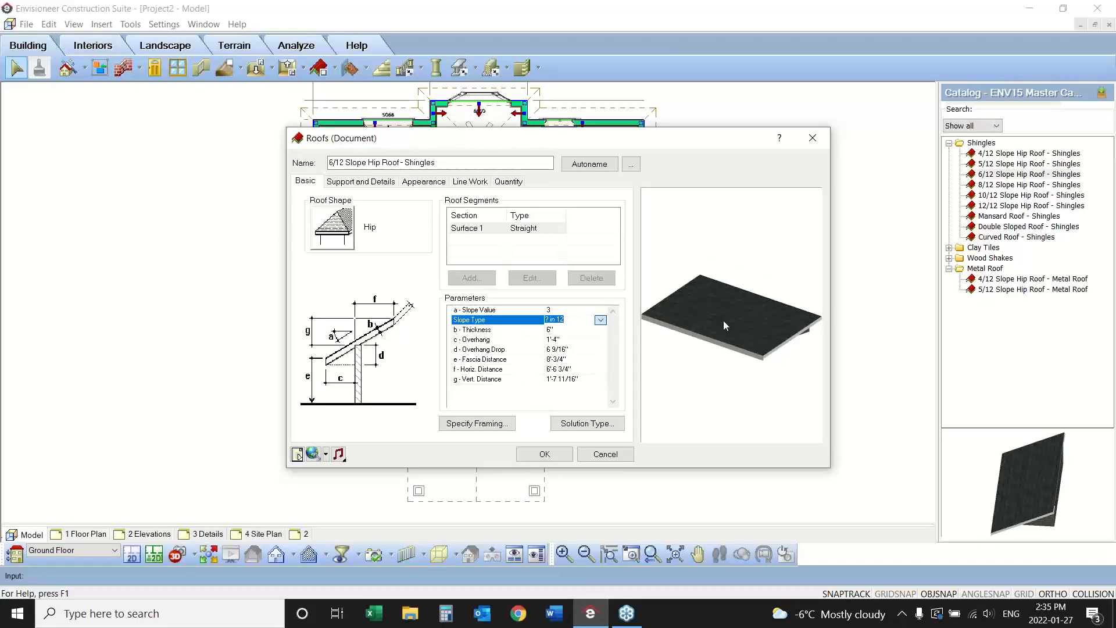
left_click(569, 312)
type("6")
key("Tab")
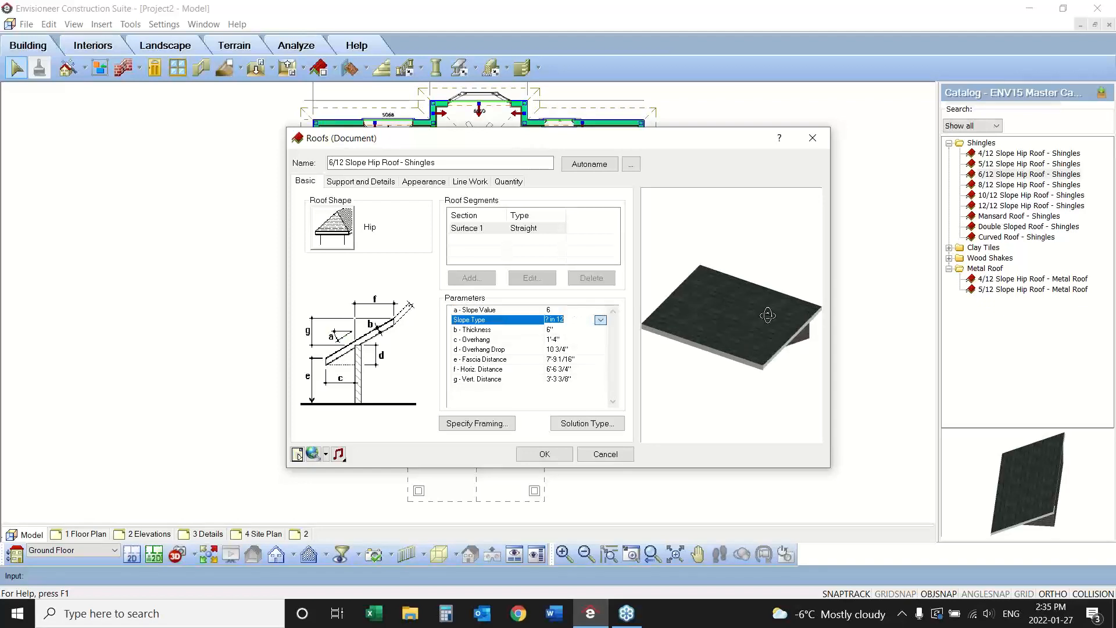
- Set the front roof edge's overhang to 24 inches and change its roof shape to Gable
left_click(569, 342)
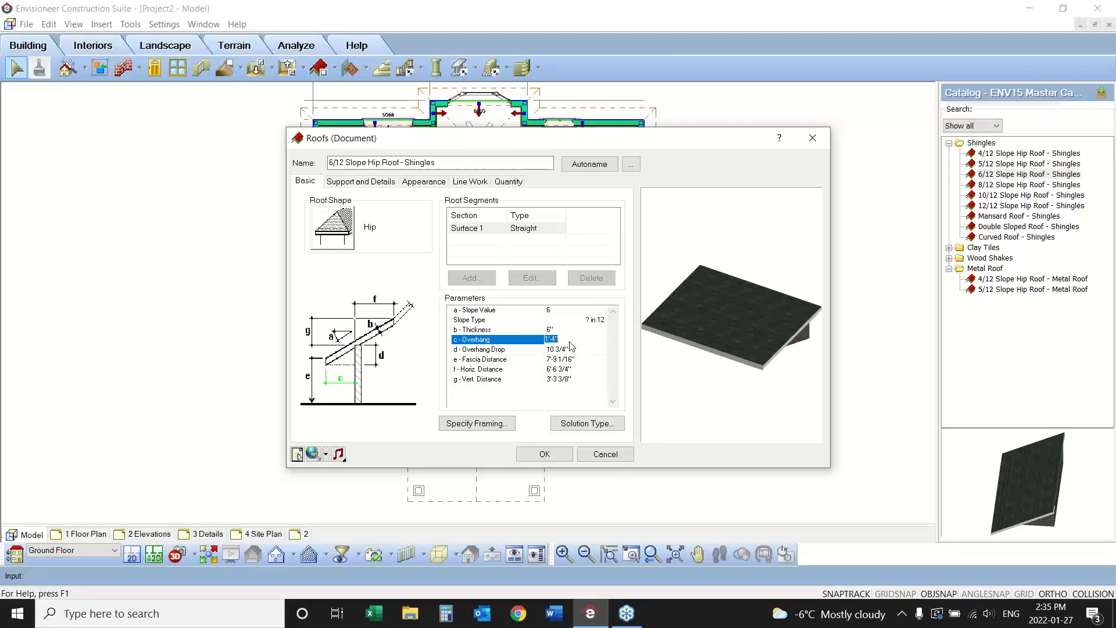
type("24")
key("Return")
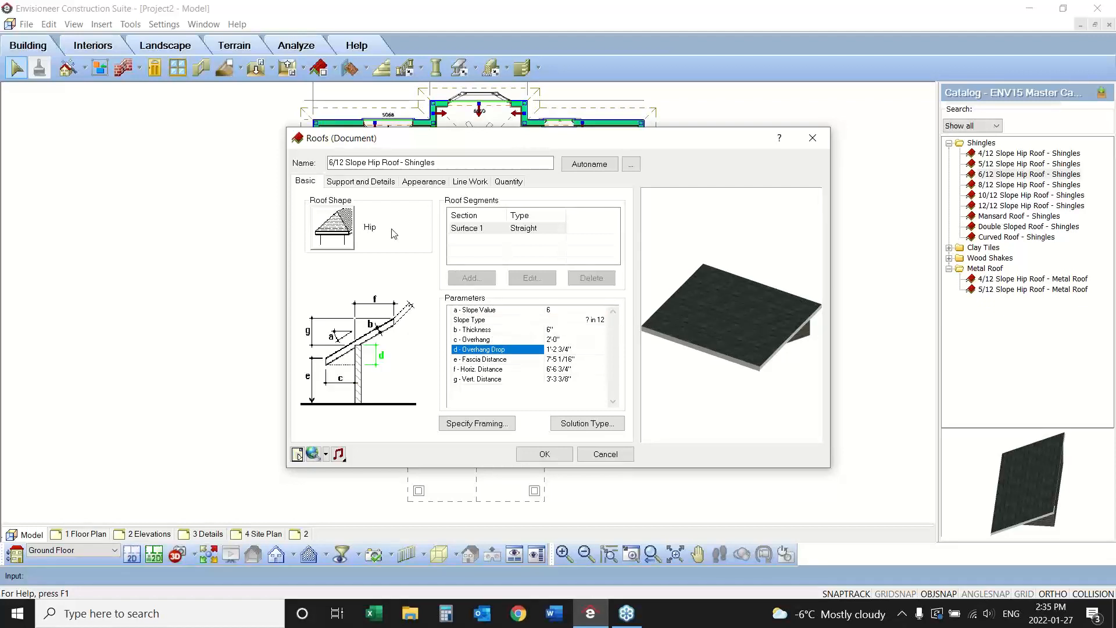
left_click(353, 236)
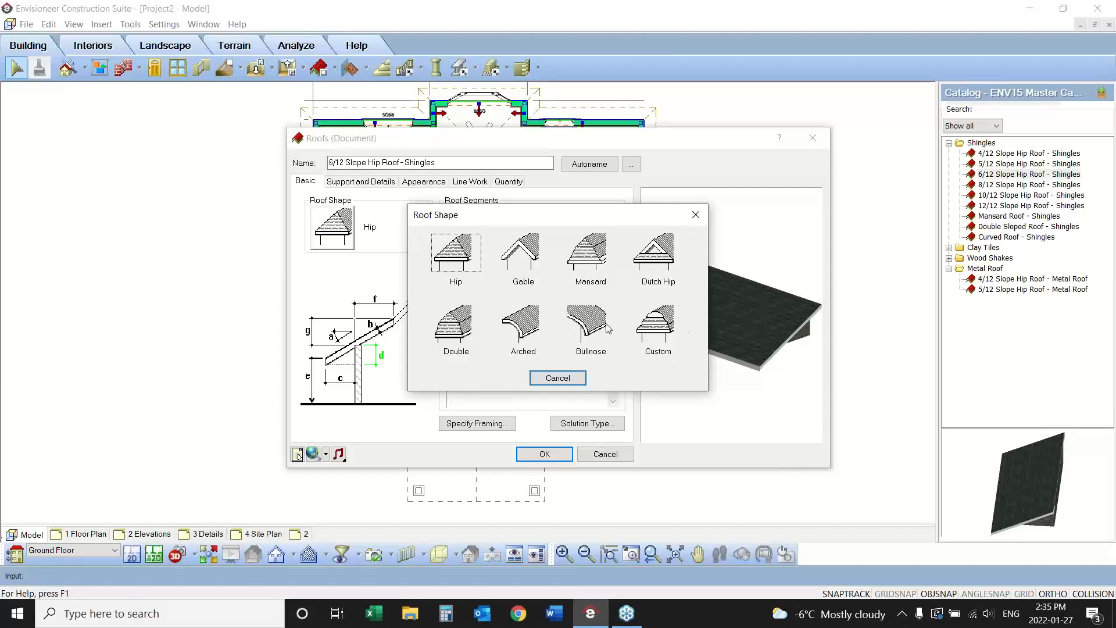
left_click(522, 255)
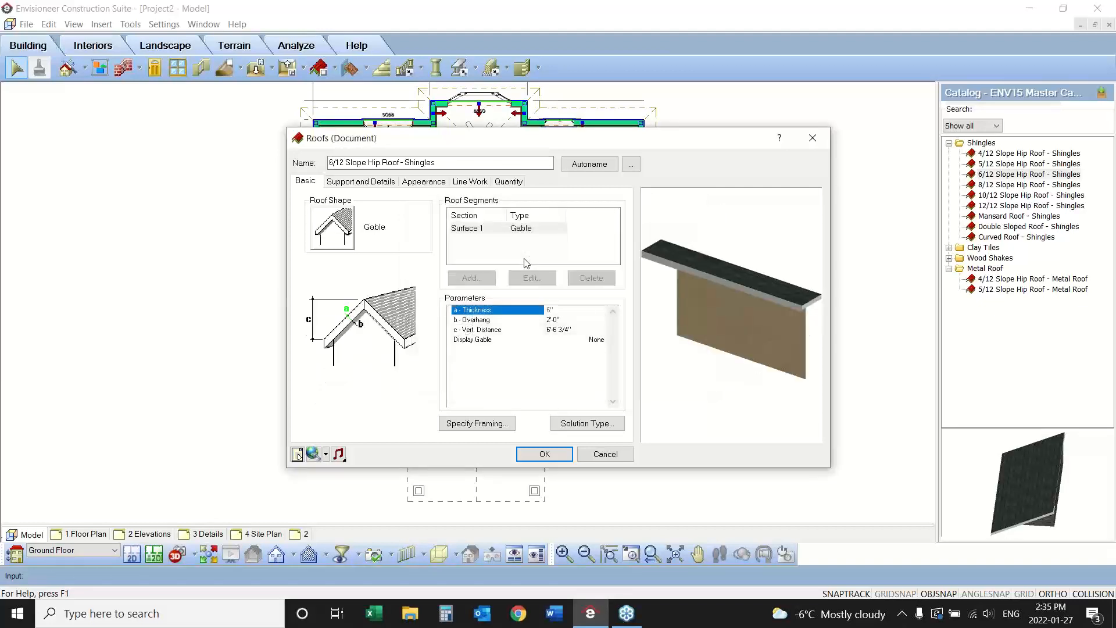
left_click(536, 455)
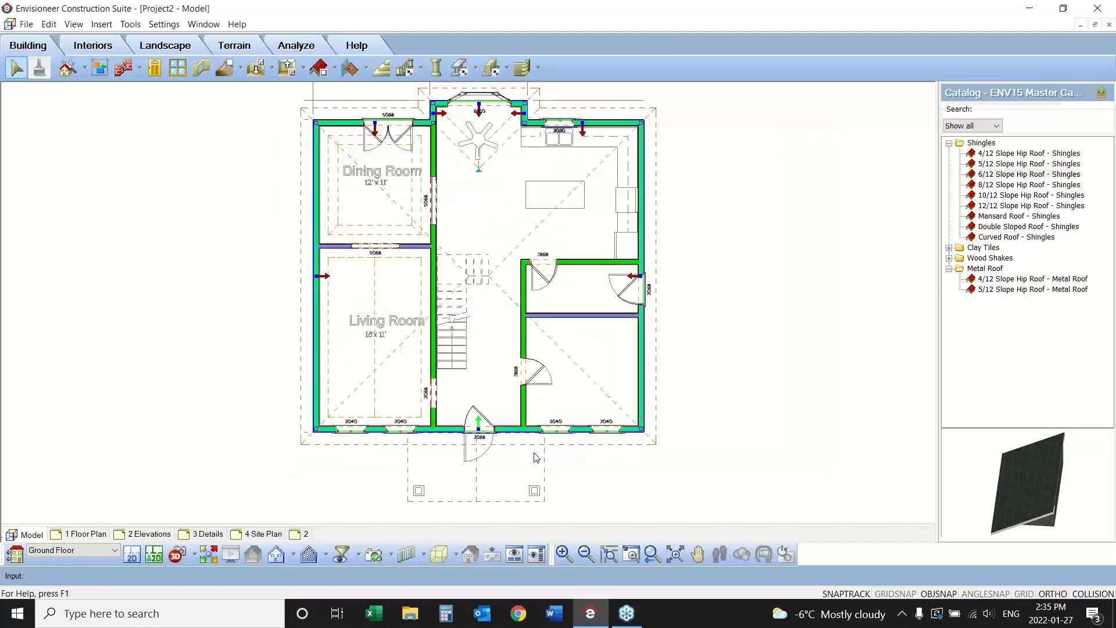
- View the house in 3D from the front-left corner to inspect the new front gable and the side roof slope
left_click(208, 554)
left_click(532, 330)
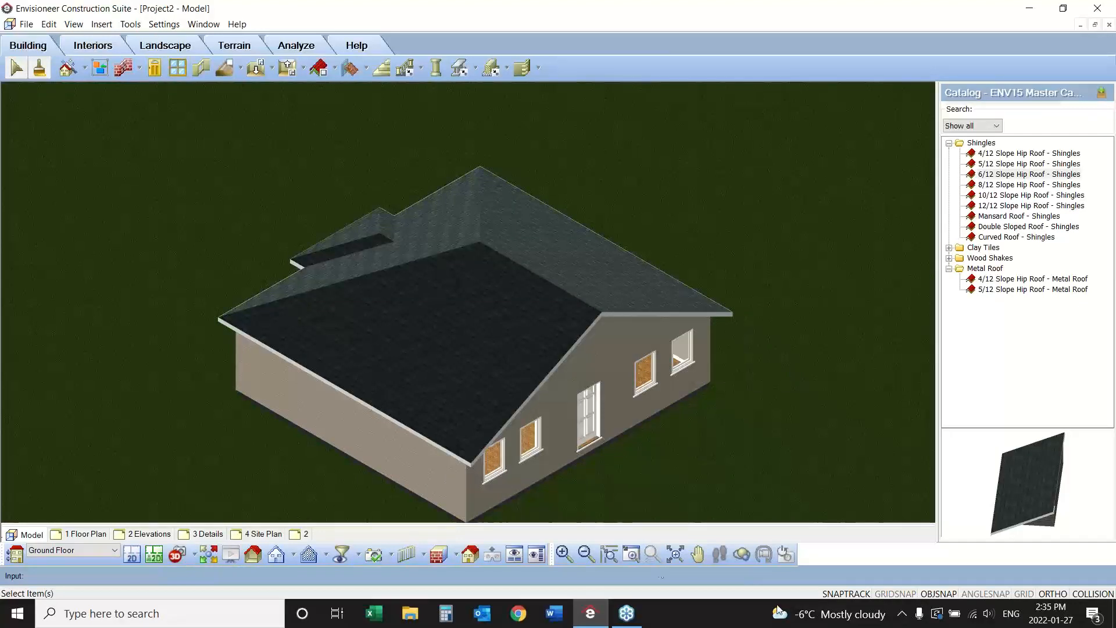
left_click_drag(685, 490, 508, 446)
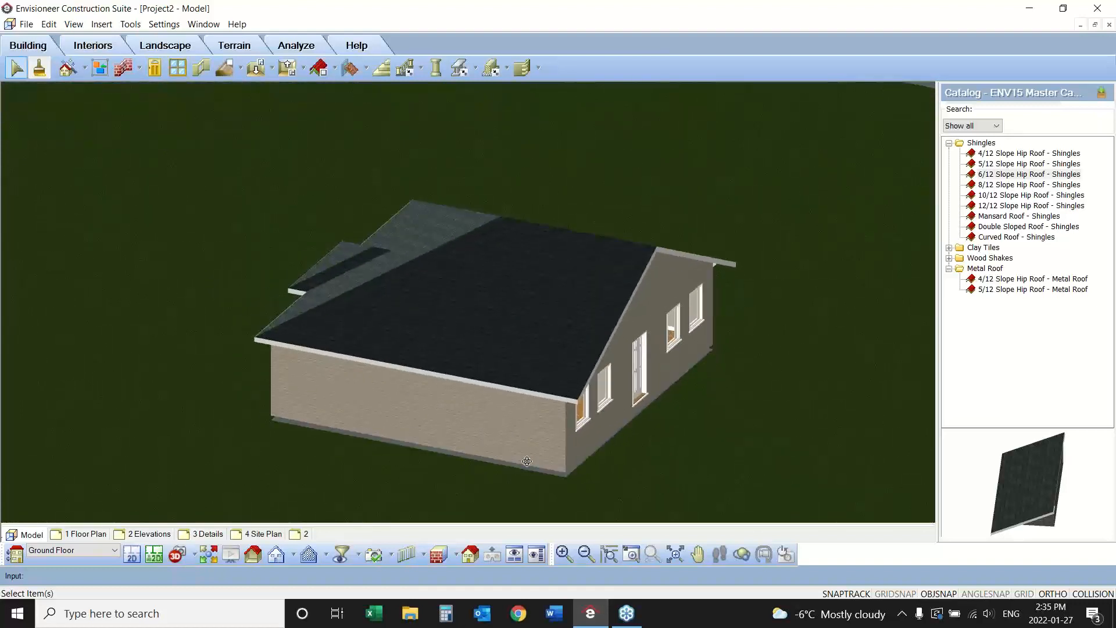
- Generate the project estimate, enlarge the report to full screen and narrow its wide part number column
left_click(130, 24)
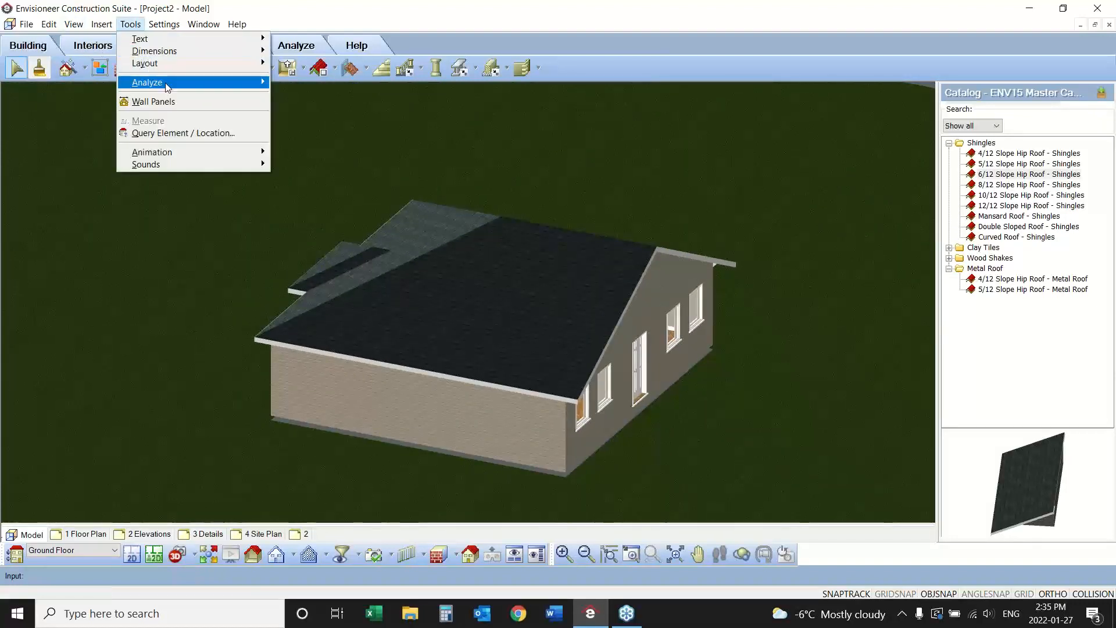
mouse_move(169, 82)
left_click(351, 106)
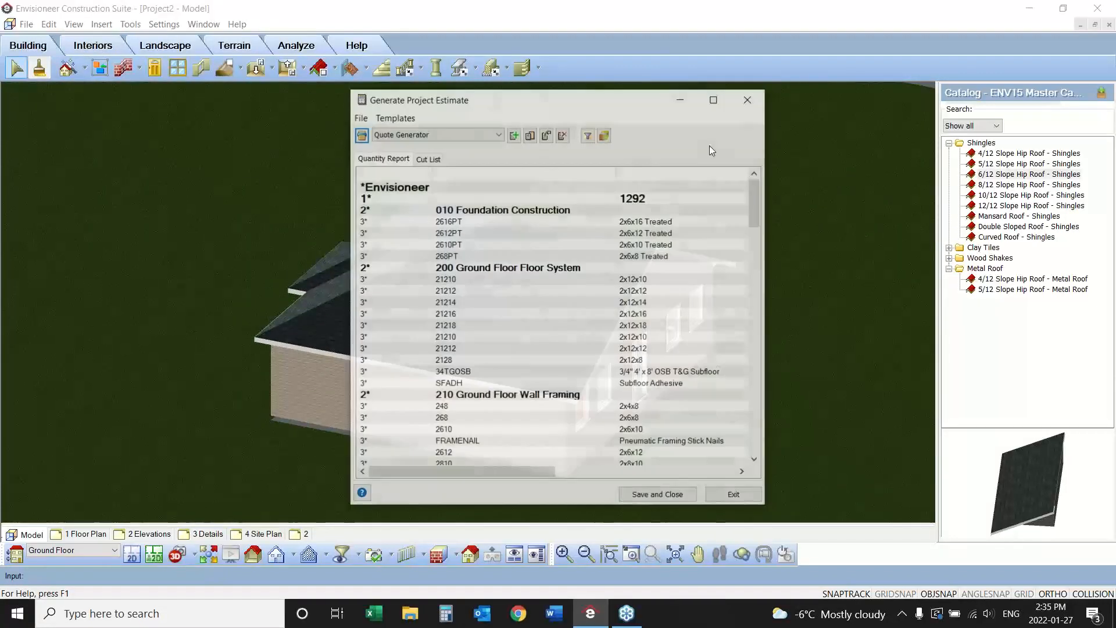
left_click(715, 98)
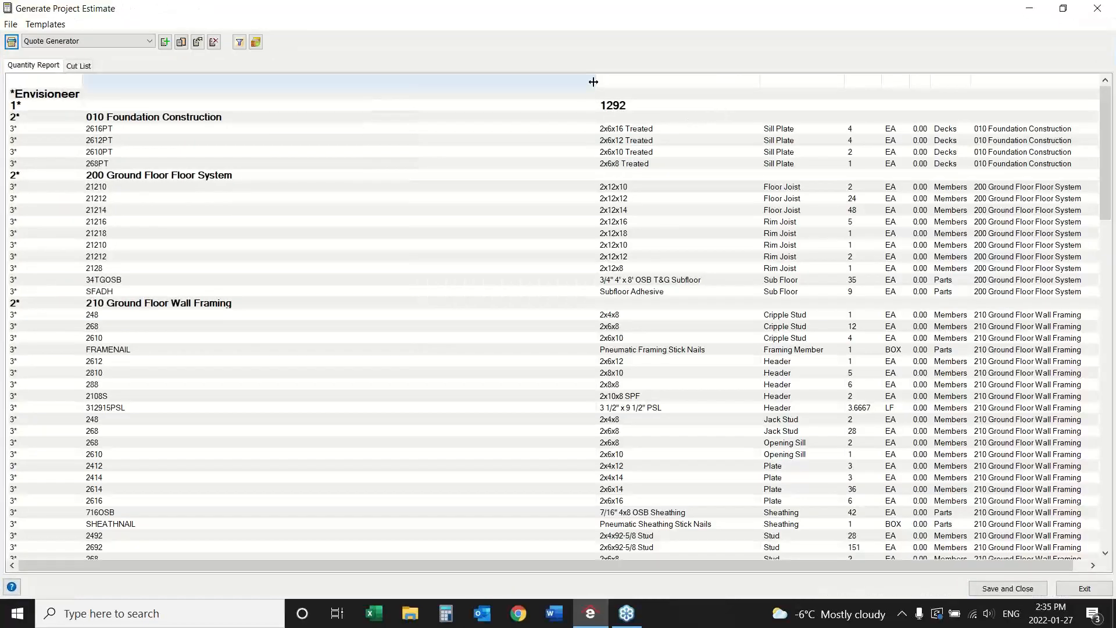
left_click_drag(596, 82, 390, 81)
- Examine the 500 Roof Framing and 510 Roof Finishes items in the quantity report, from drip edge to ridge vent, and close the report
scroll(361, 163, "down", 12)
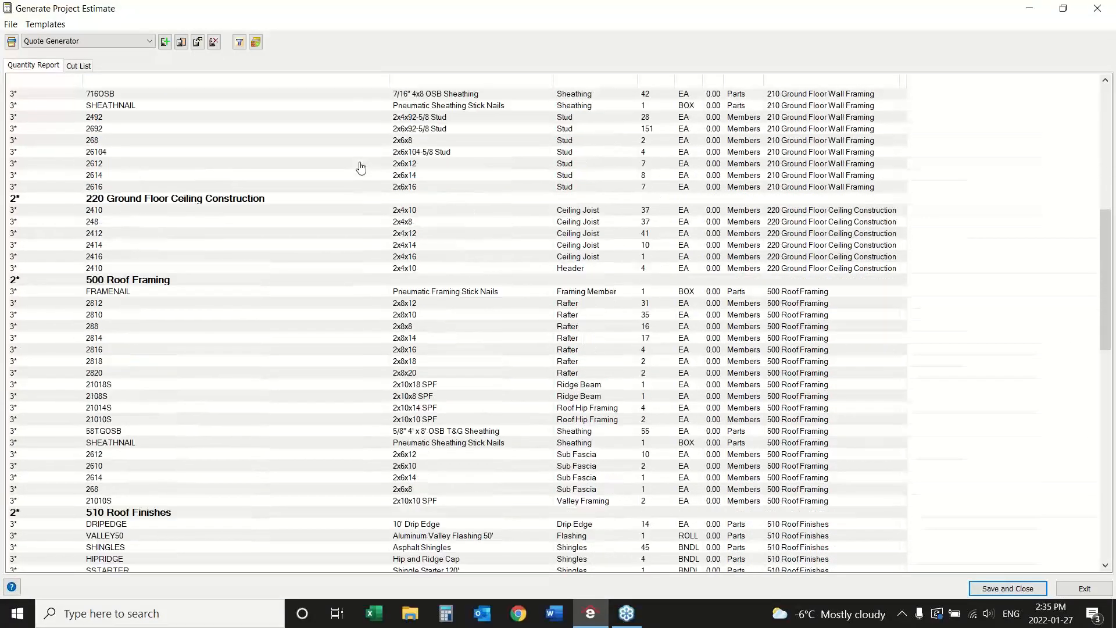
scroll(360, 166, "down", 2)
left_click(178, 211)
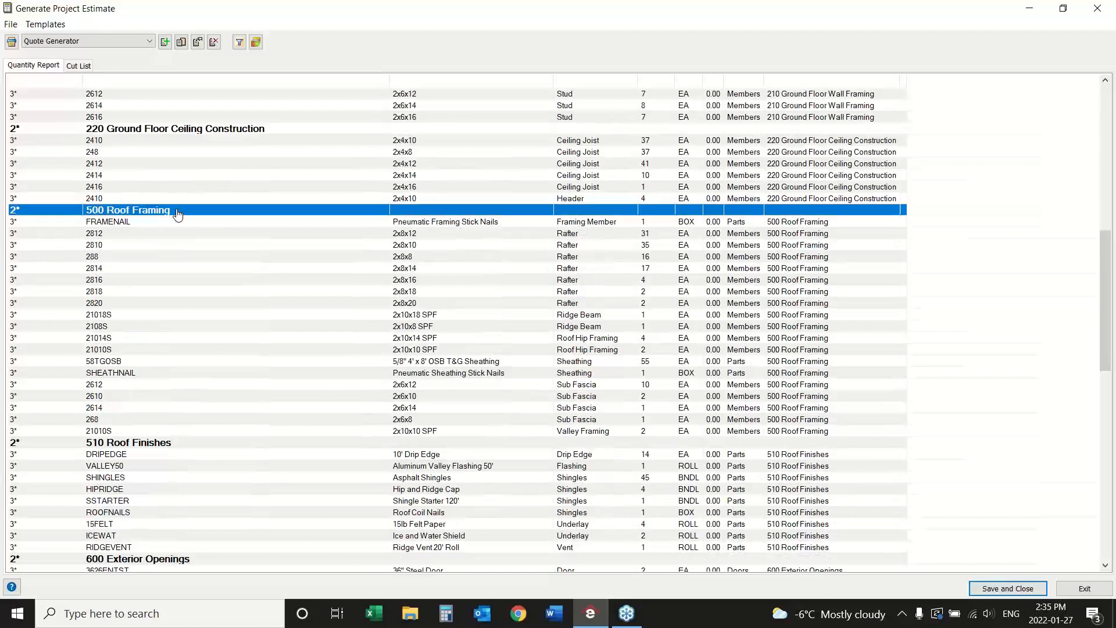
left_click(185, 442)
scroll(282, 348, "down", 6)
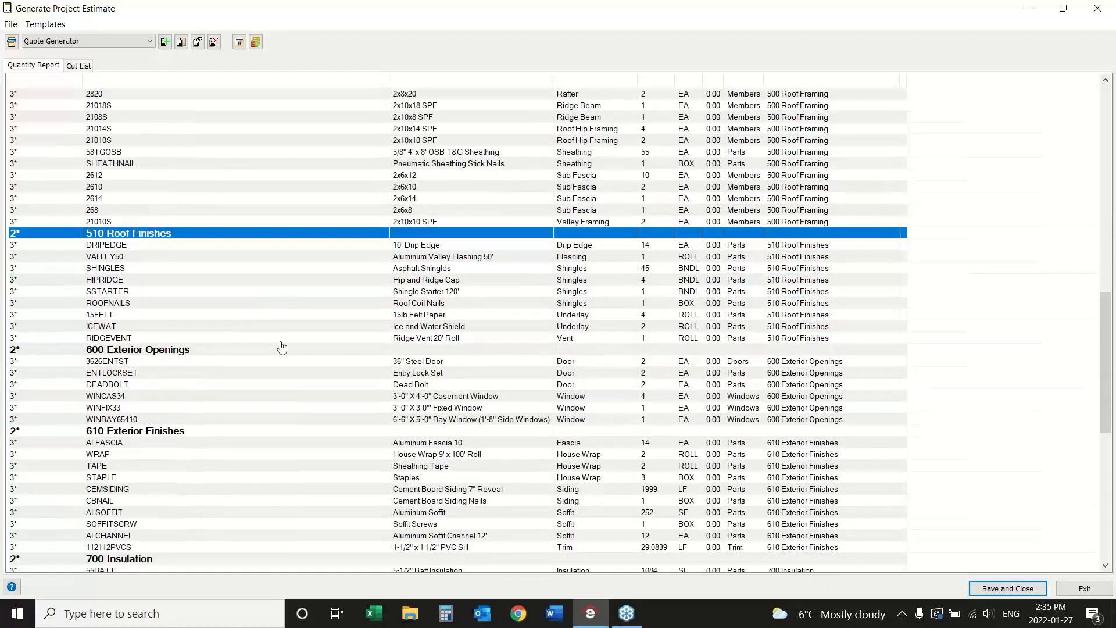
left_click(445, 246)
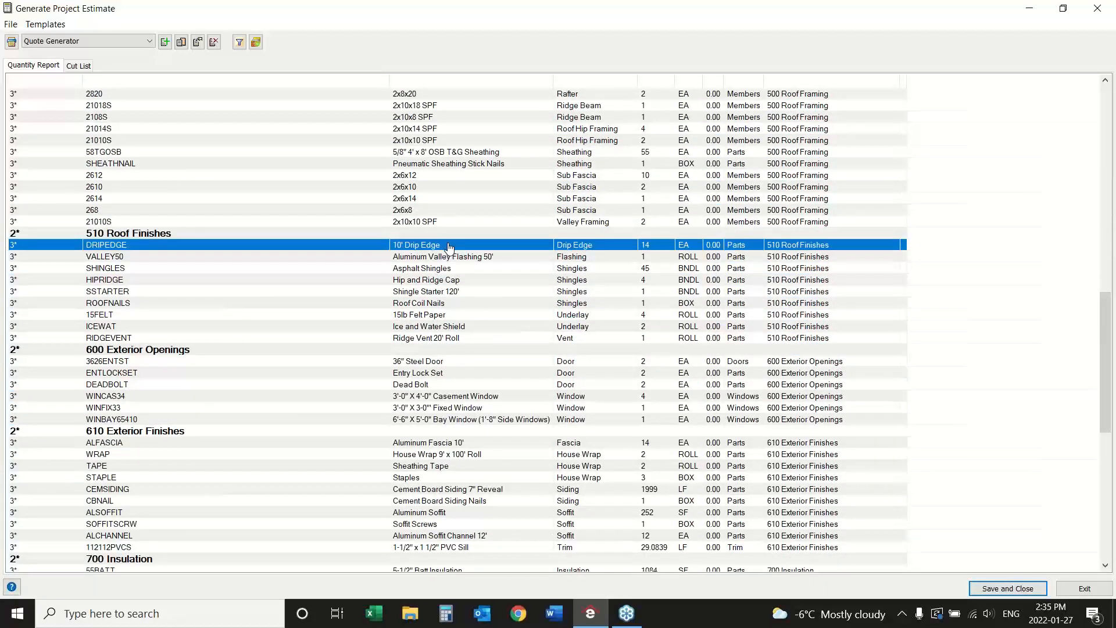
left_click(478, 258)
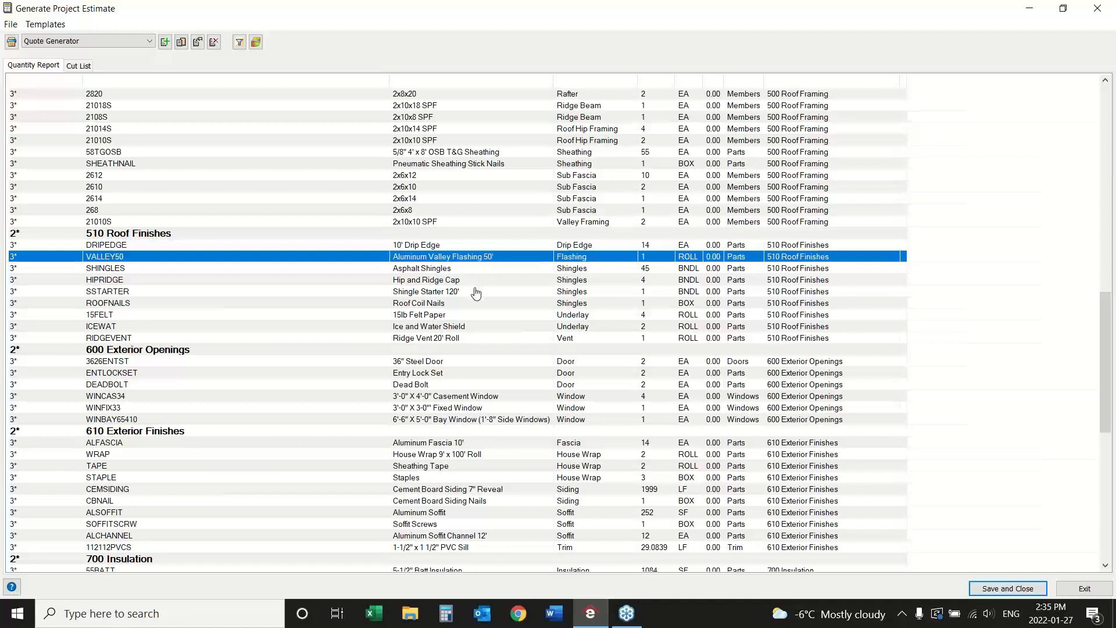
left_click(476, 292)
left_click(473, 304)
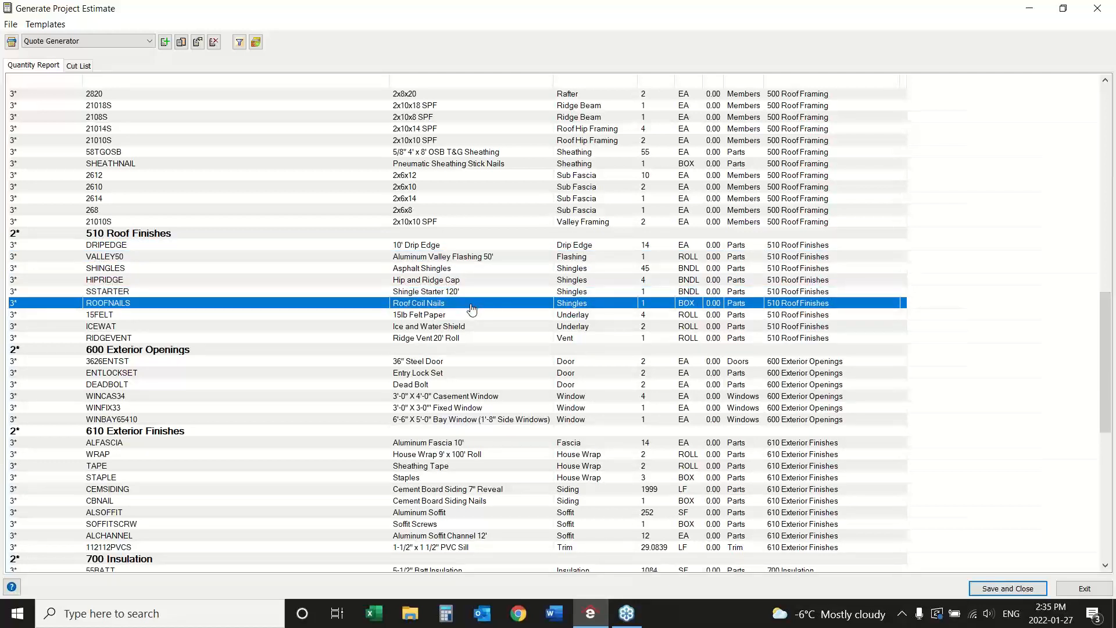
left_click(472, 315)
left_click(477, 330)
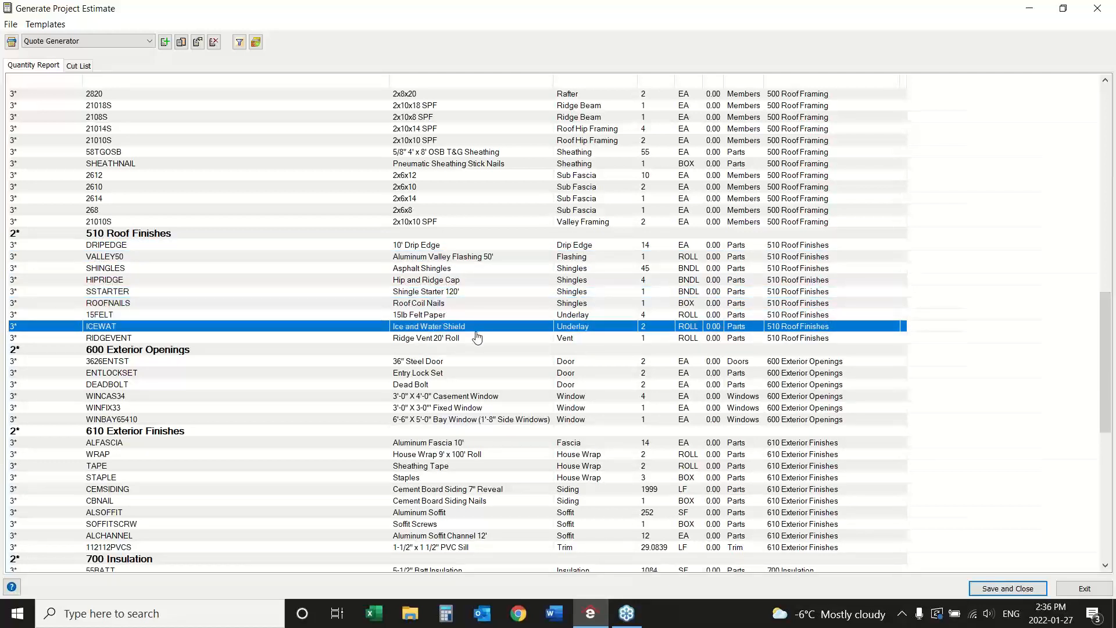
left_click(476, 340)
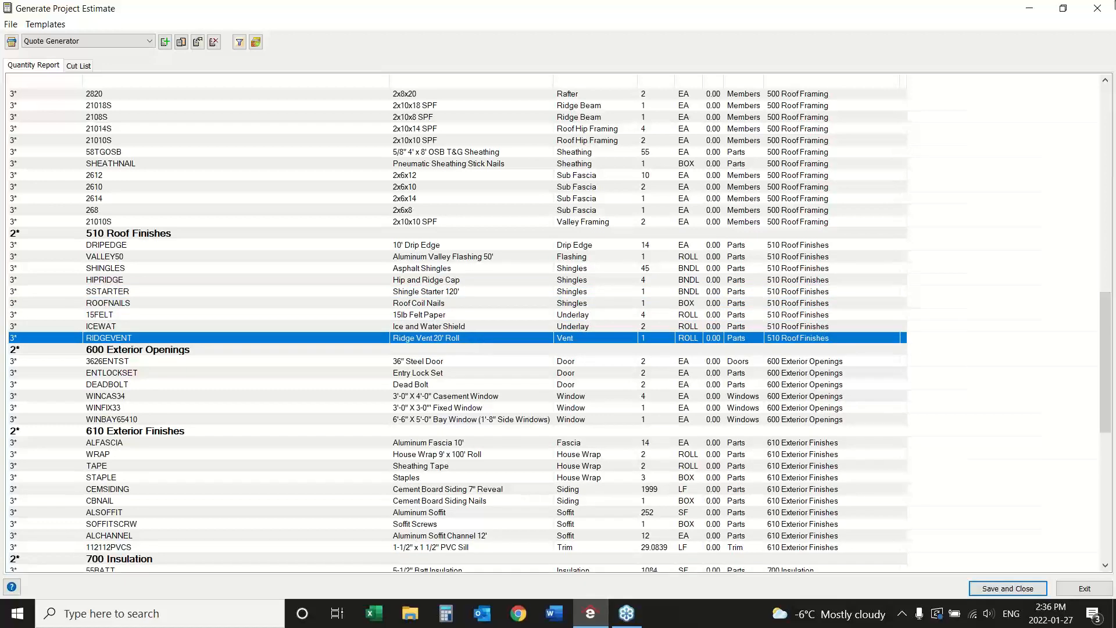
left_click(1097, 8)
- Review the quantity assemblies assigned to the shingled roof, including the Asphalt Shingles formula, and close its properties without changes
left_click(552, 286)
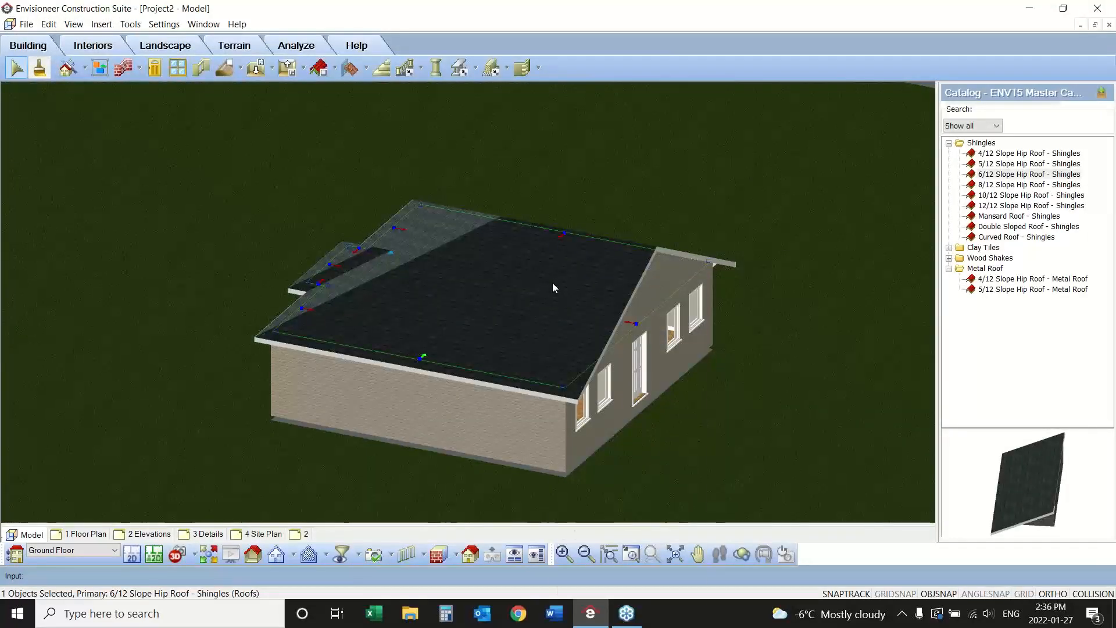
right_click(552, 286)
left_click(581, 290)
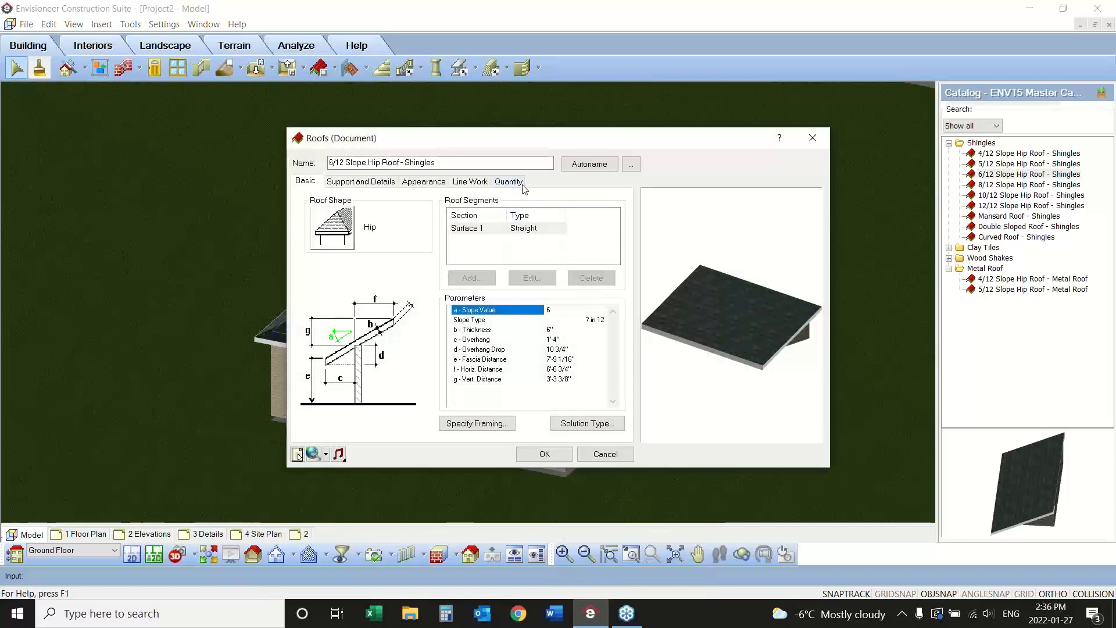
left_click(519, 182)
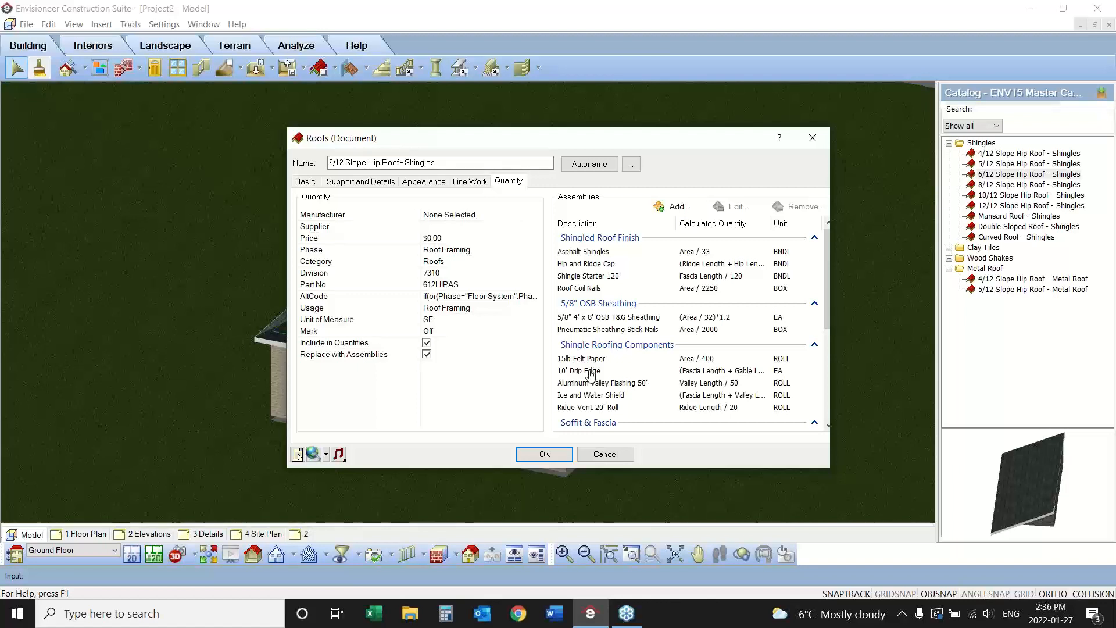
left_click(706, 255)
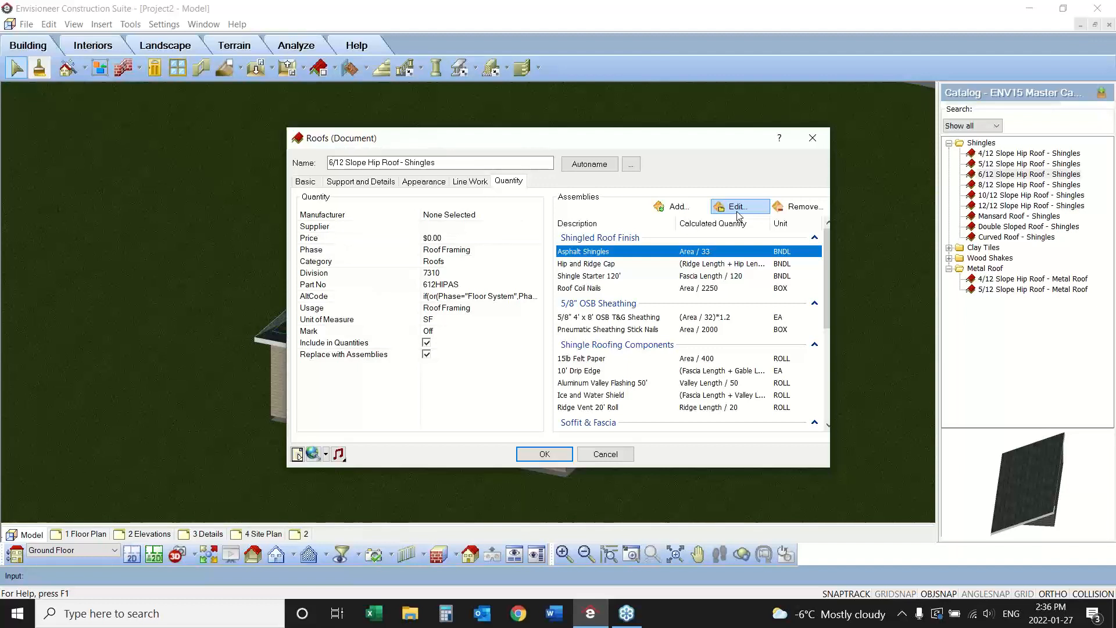
left_click(605, 454)
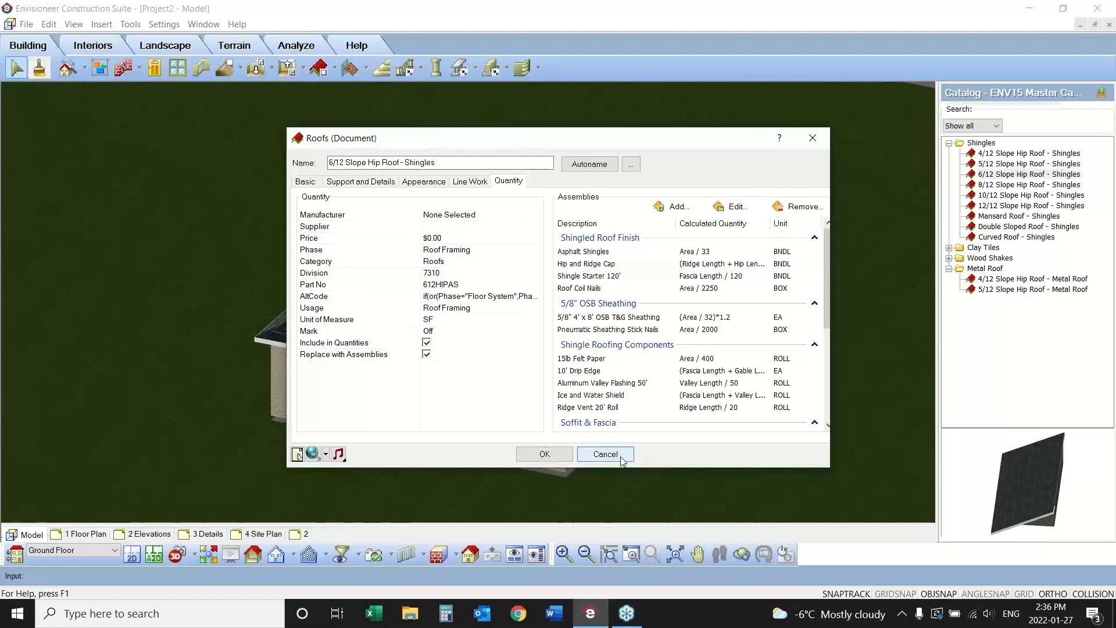
- Set the wall tops of the three 2 x 6 Cement Board Siding walls along the front gable side to Level
left_click(745, 560)
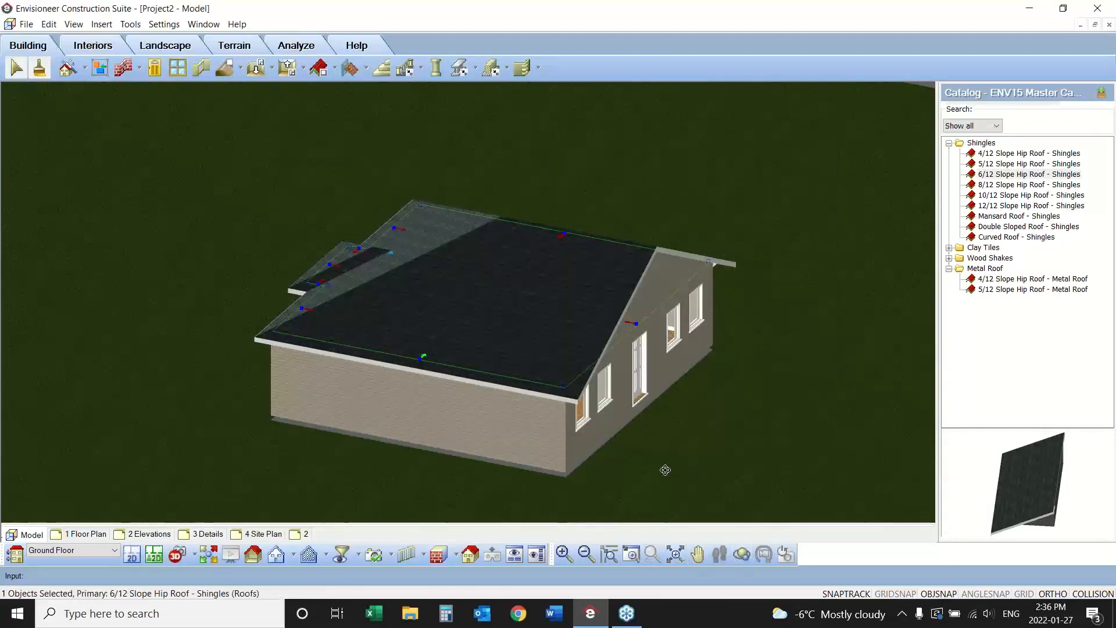
left_click_drag(665, 465, 529, 447)
left_click_drag(529, 447, 492, 448)
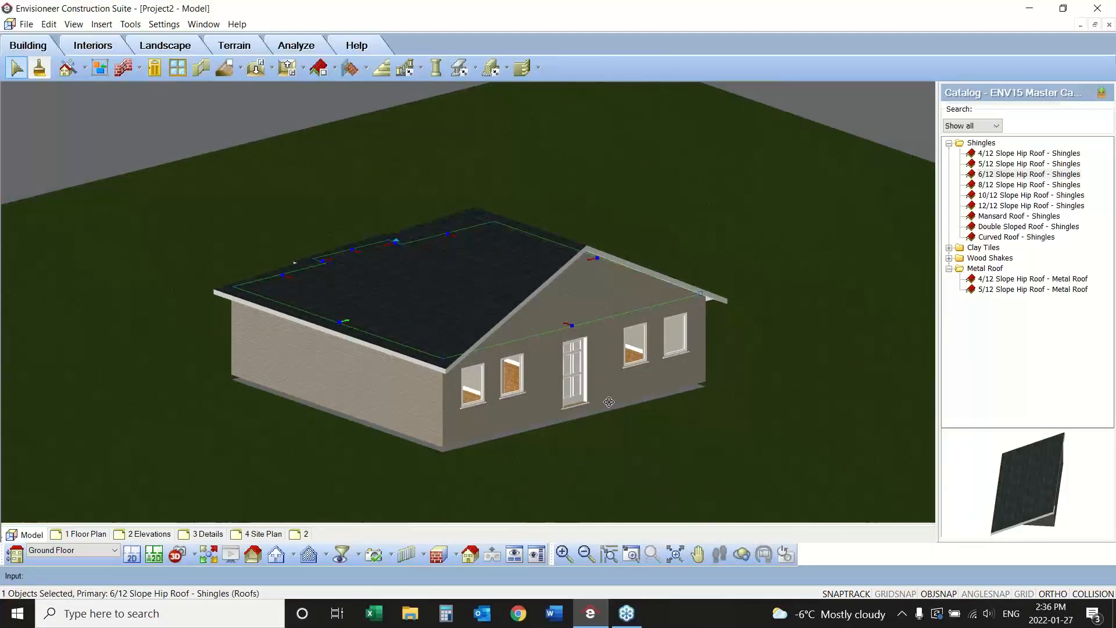
right_click(635, 412)
left_click(651, 419)
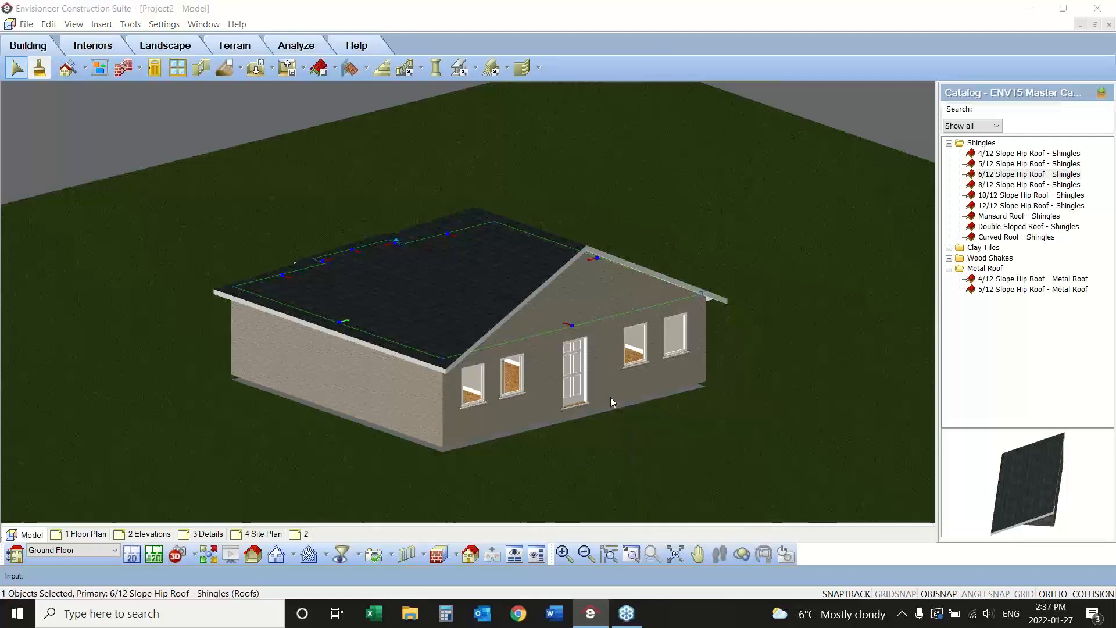
left_click(611, 396)
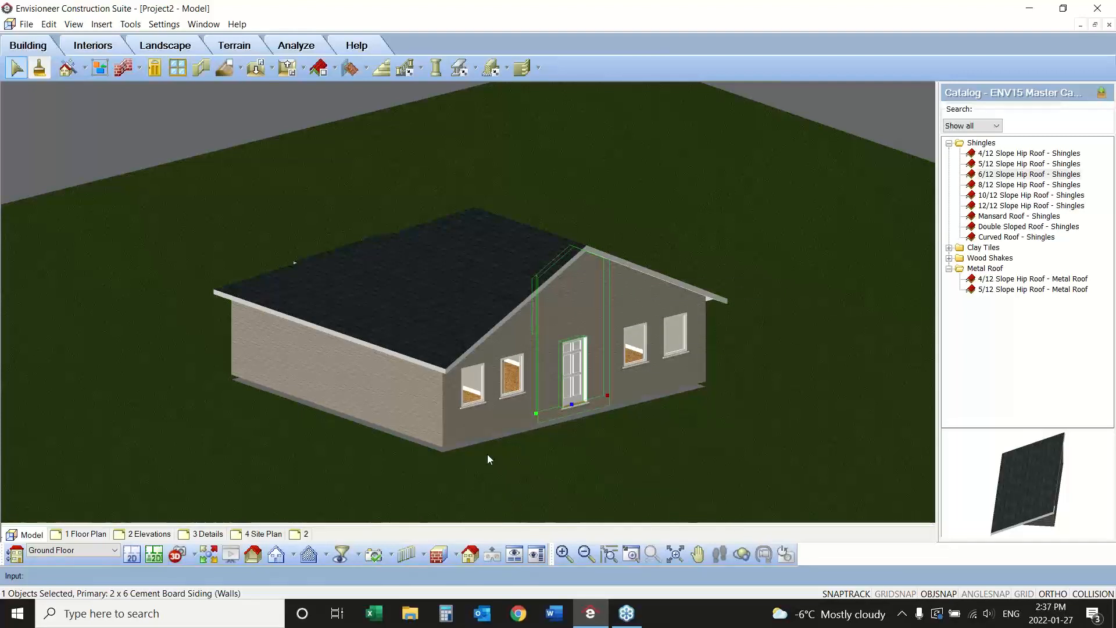
left_click(665, 371)
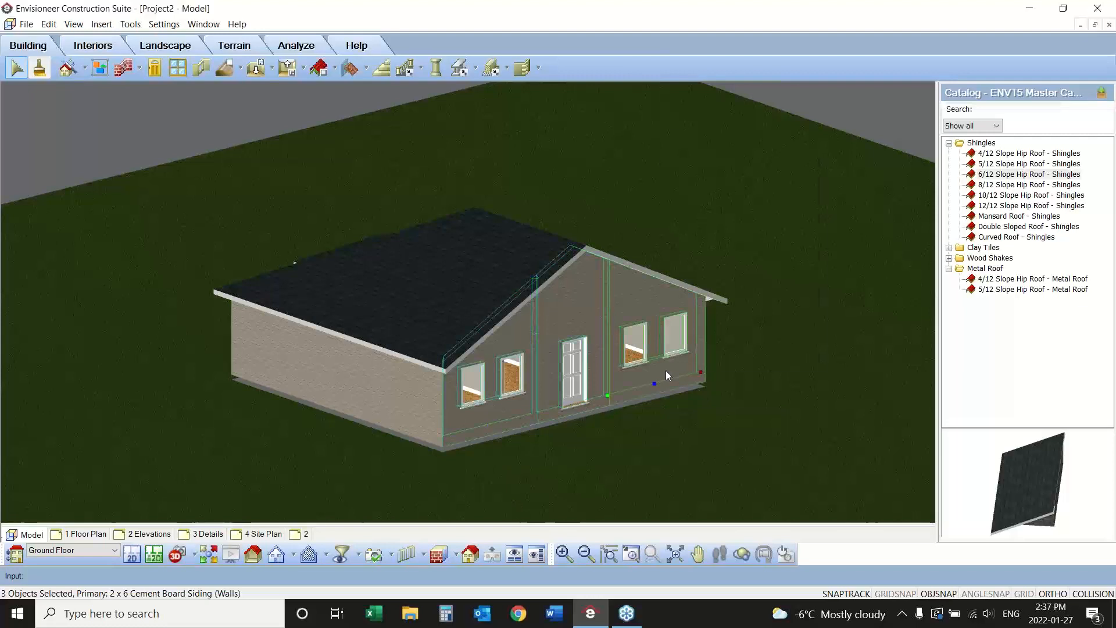
right_click(666, 371)
left_click(747, 162)
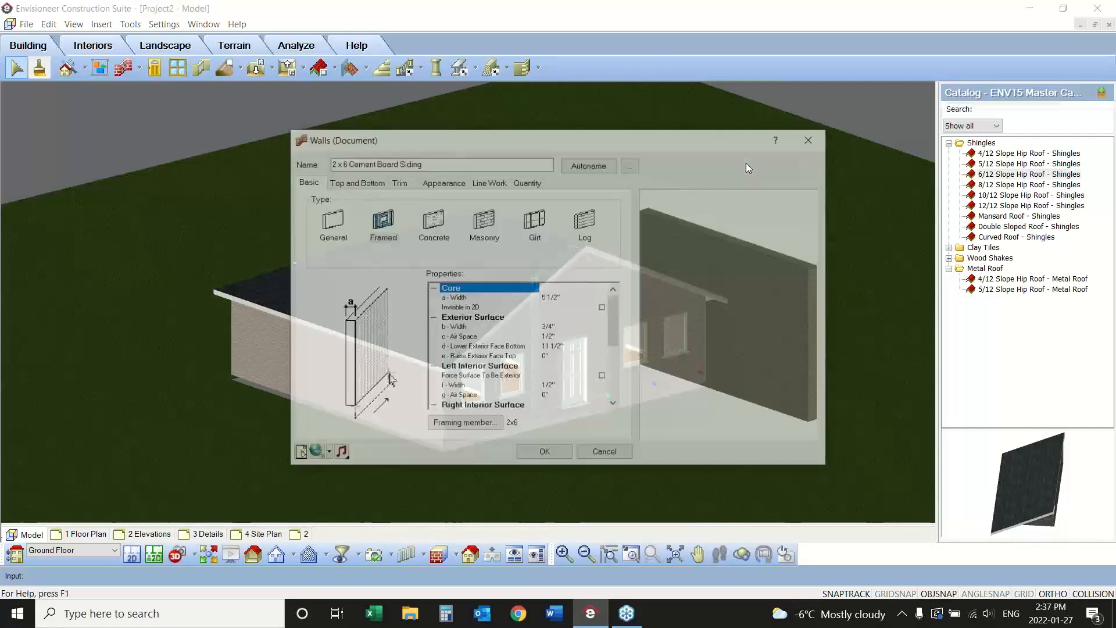
left_click(356, 182)
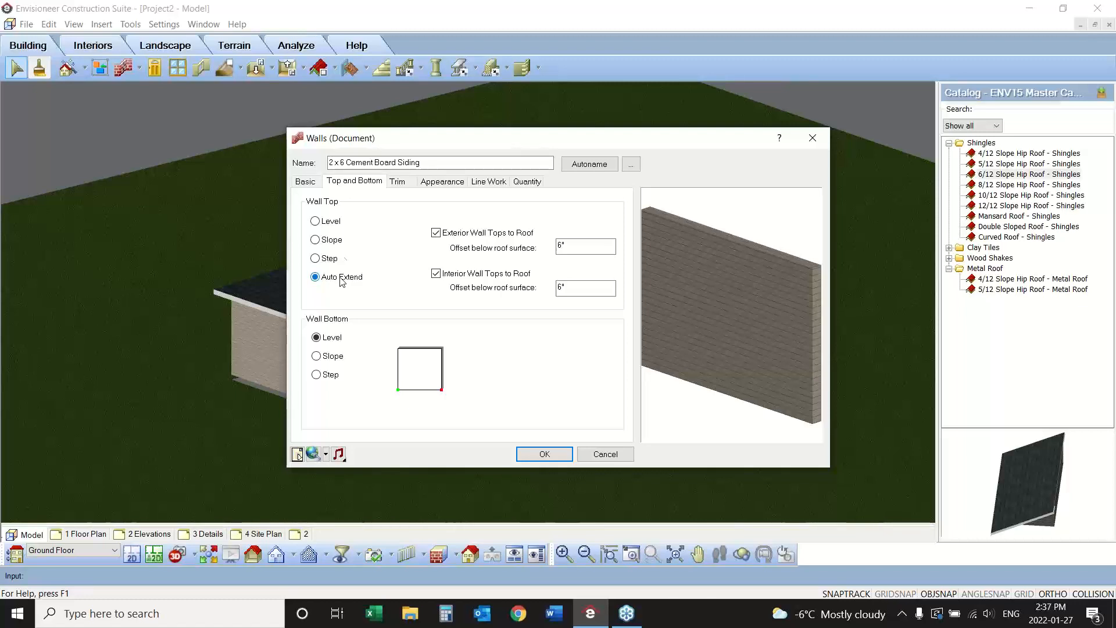
left_click(316, 222)
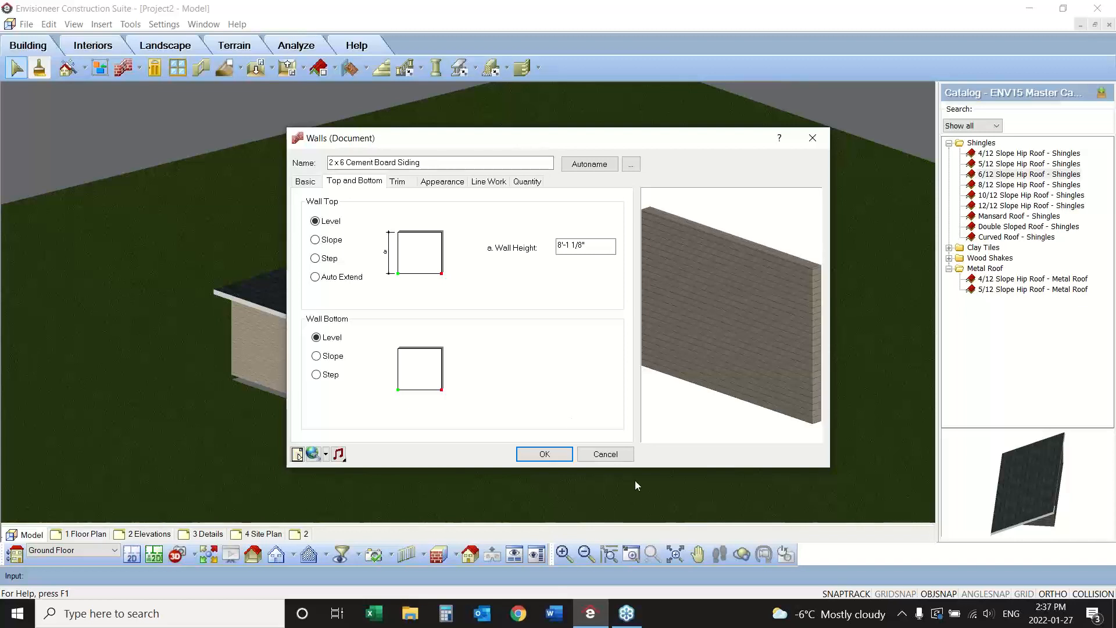
left_click(538, 454)
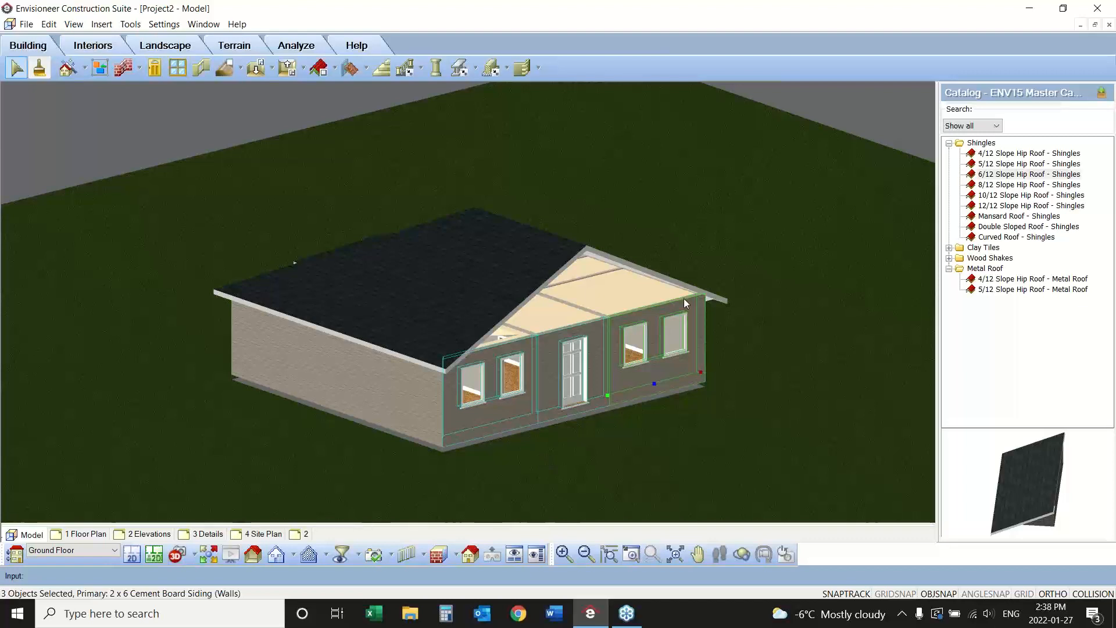
- Try the Surface gable display on the roof's front gable edge, and set it to Wall instead
left_click(541, 264)
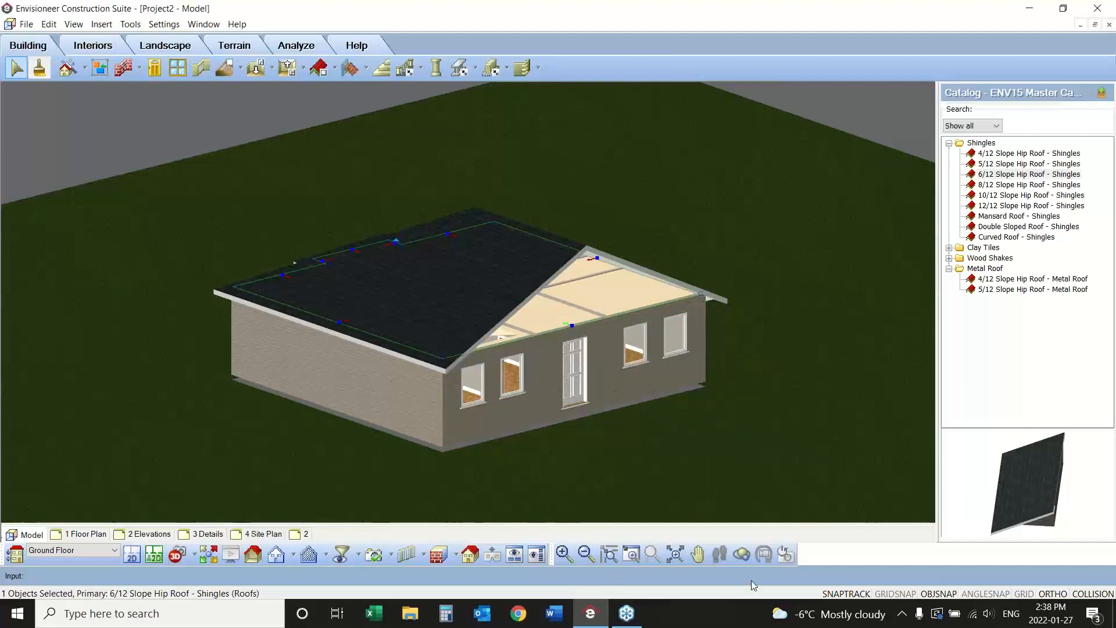
left_click(742, 554)
left_click_drag(538, 363, 540, 393)
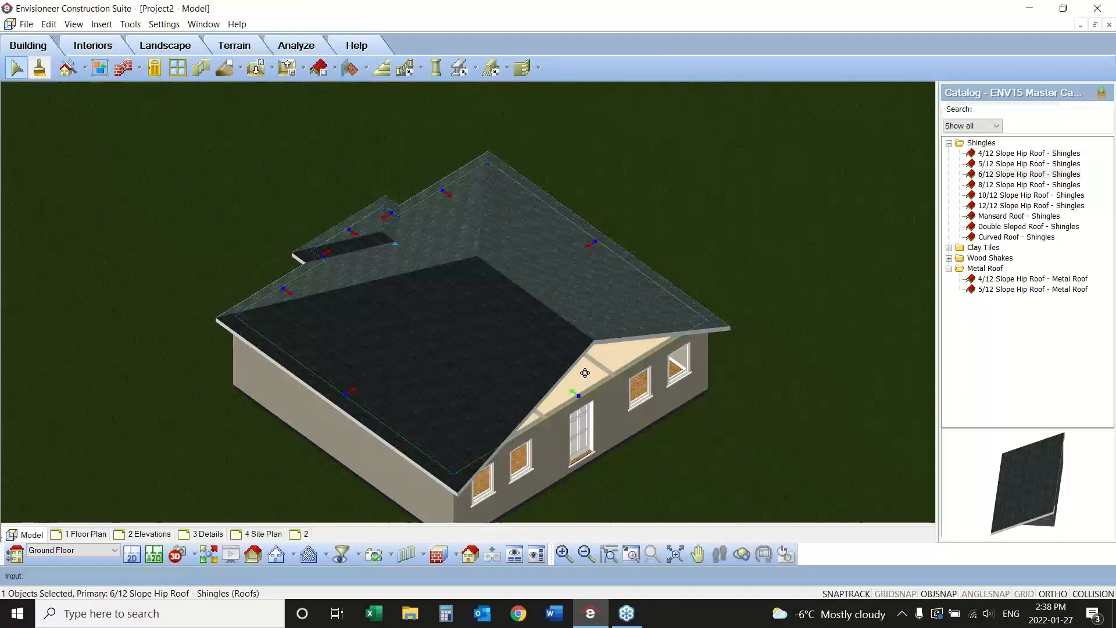
right_click(622, 243)
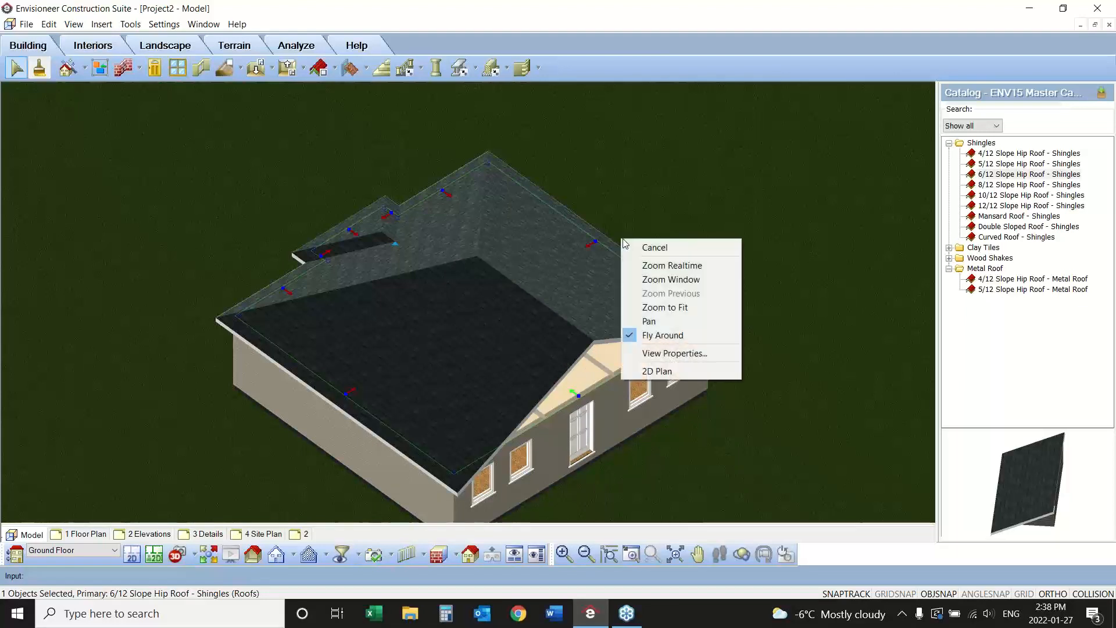
left_click(654, 247)
right_click(640, 246)
left_click(674, 284)
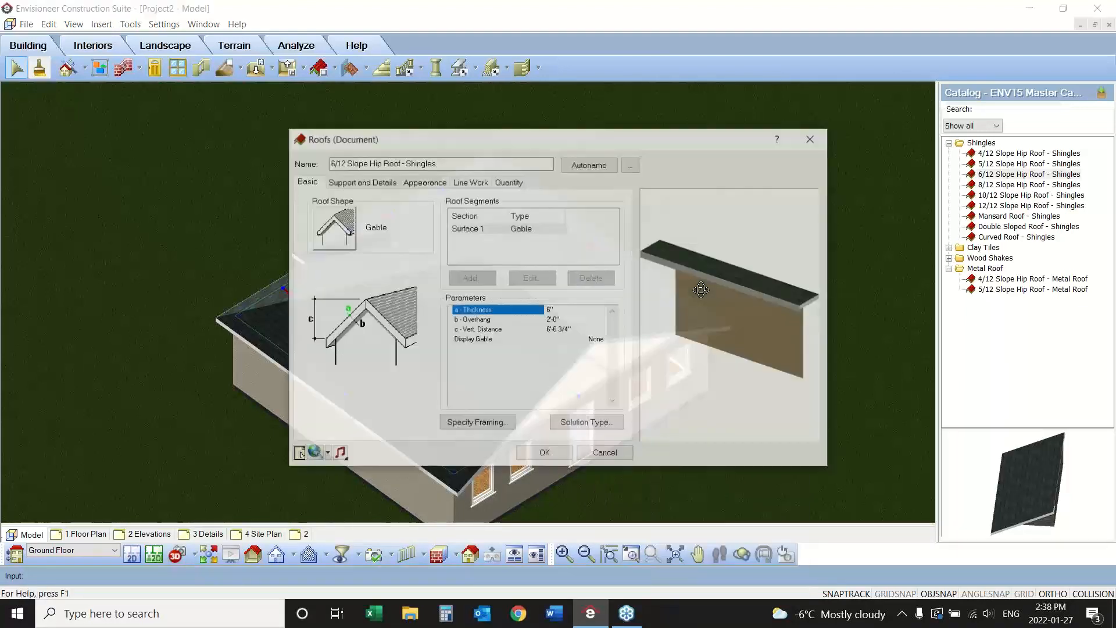
left_click(601, 340)
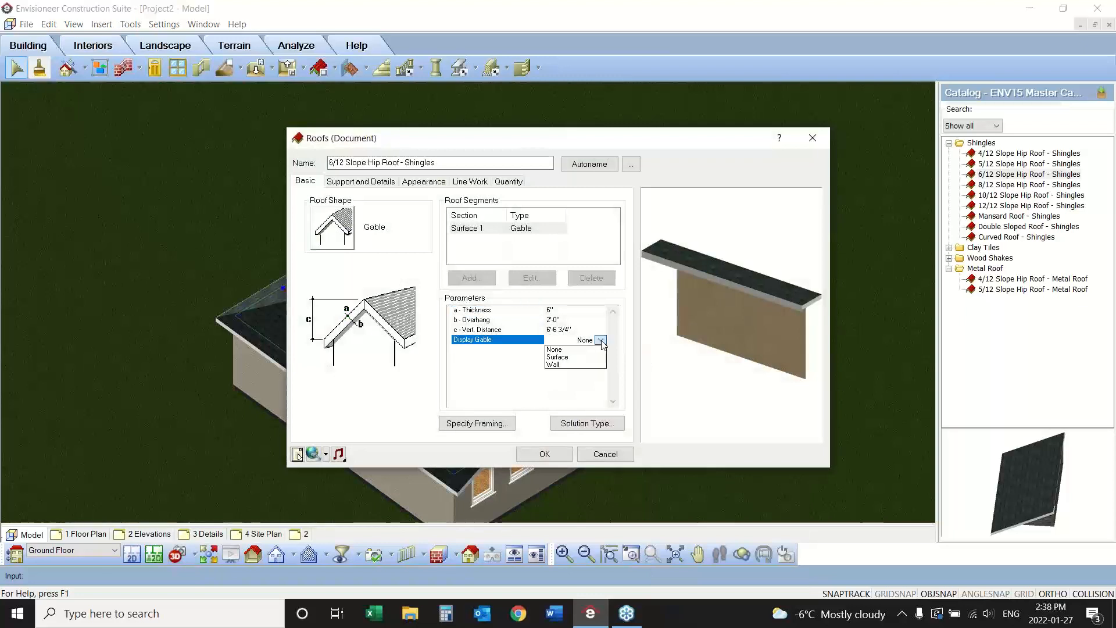
left_click(561, 359)
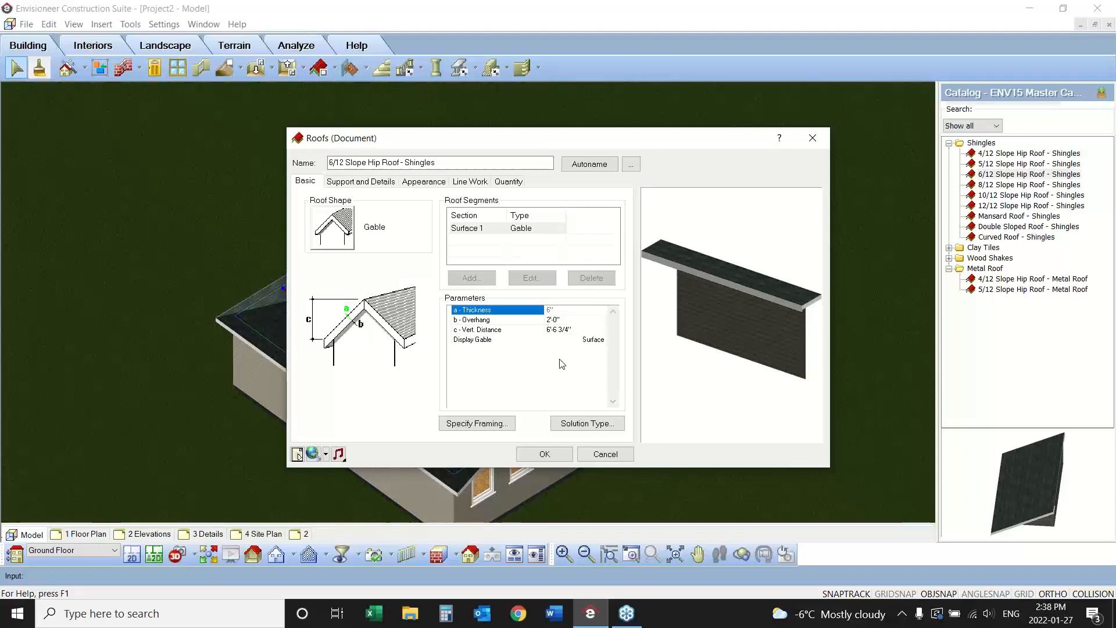
left_click(595, 343)
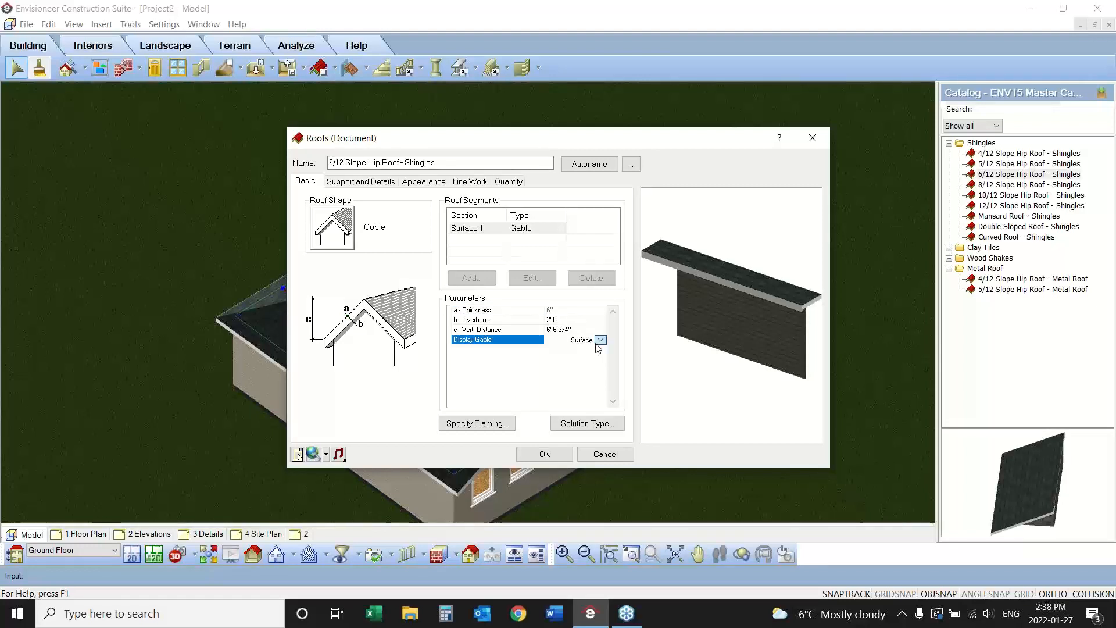
left_click(601, 340)
left_click(580, 367)
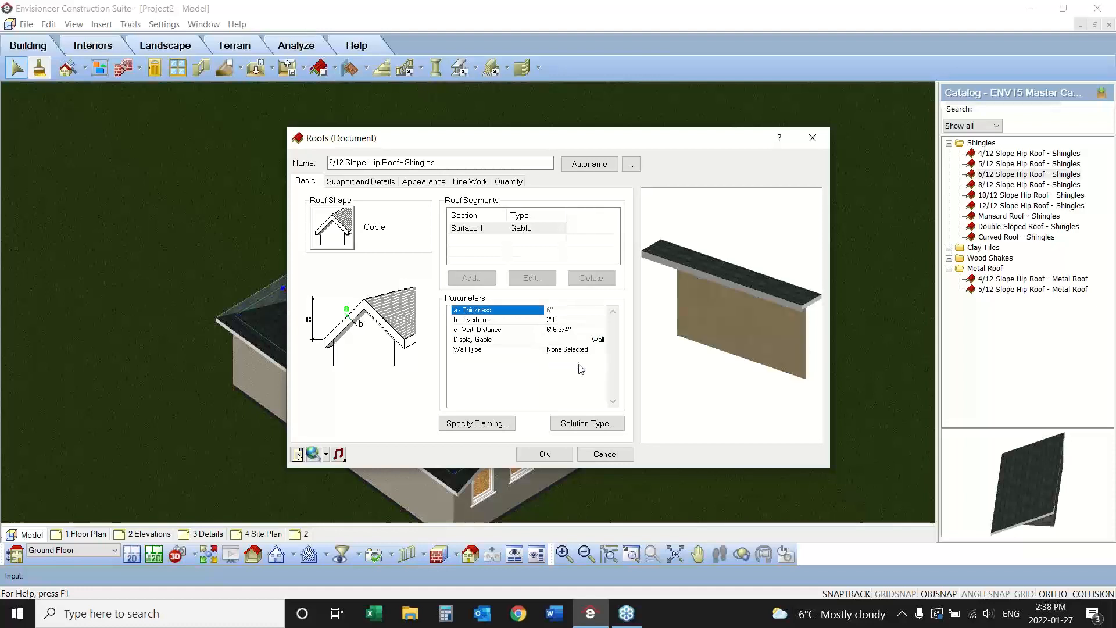
- Assign the 2 x 6 Vinyl Siding wall from the catalog as the front gable's wall type and apply the roof changes
left_click(583, 350)
left_click(598, 350)
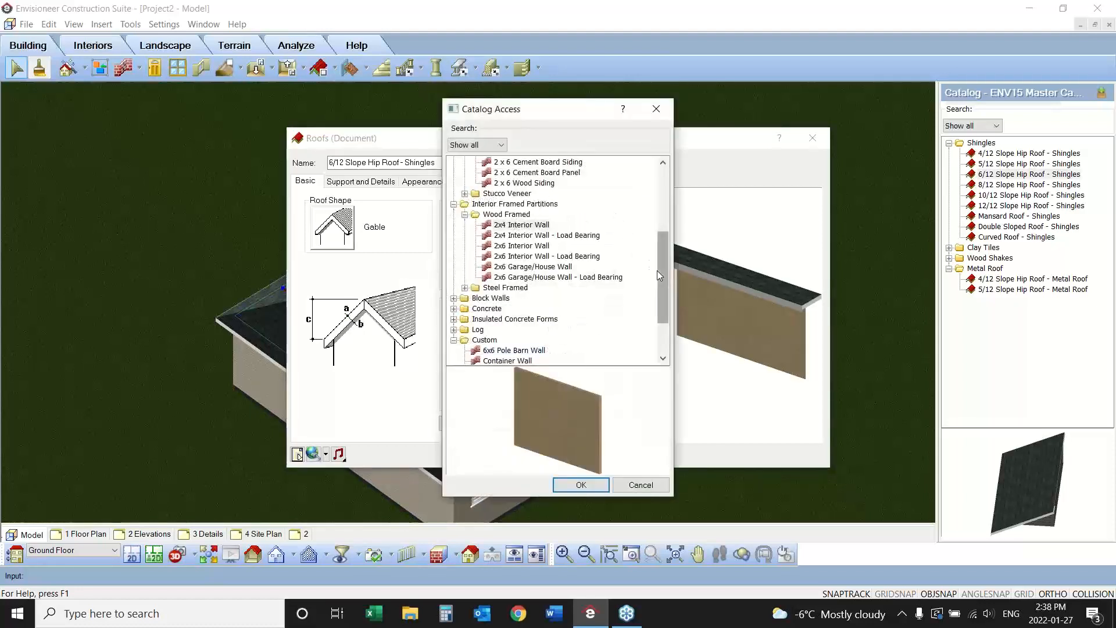
left_click_drag(660, 270, 658, 232)
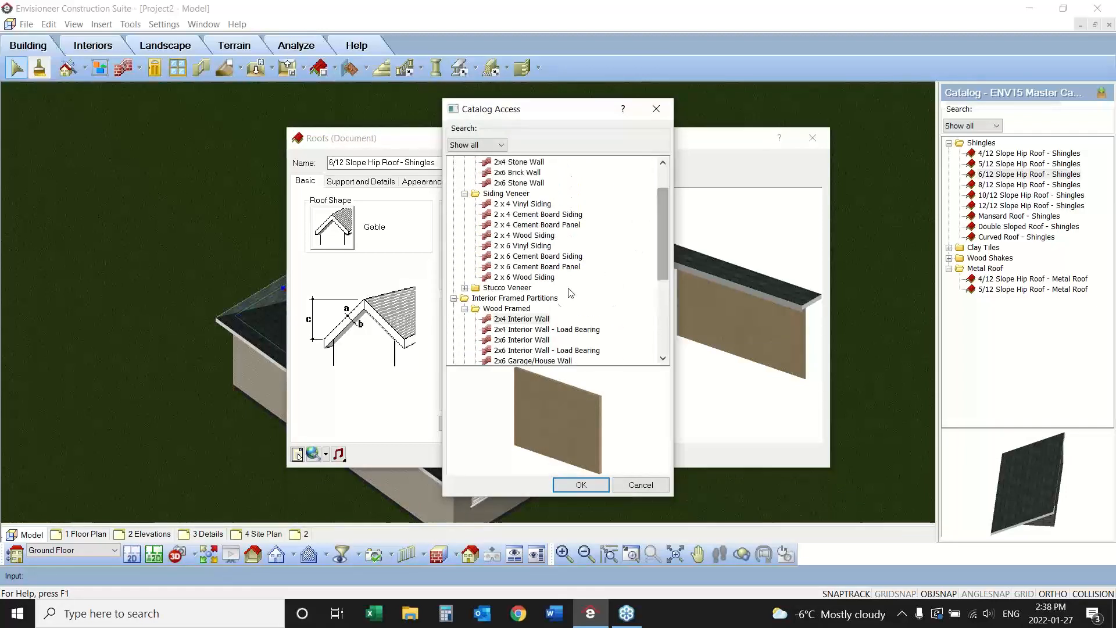
left_click(541, 247)
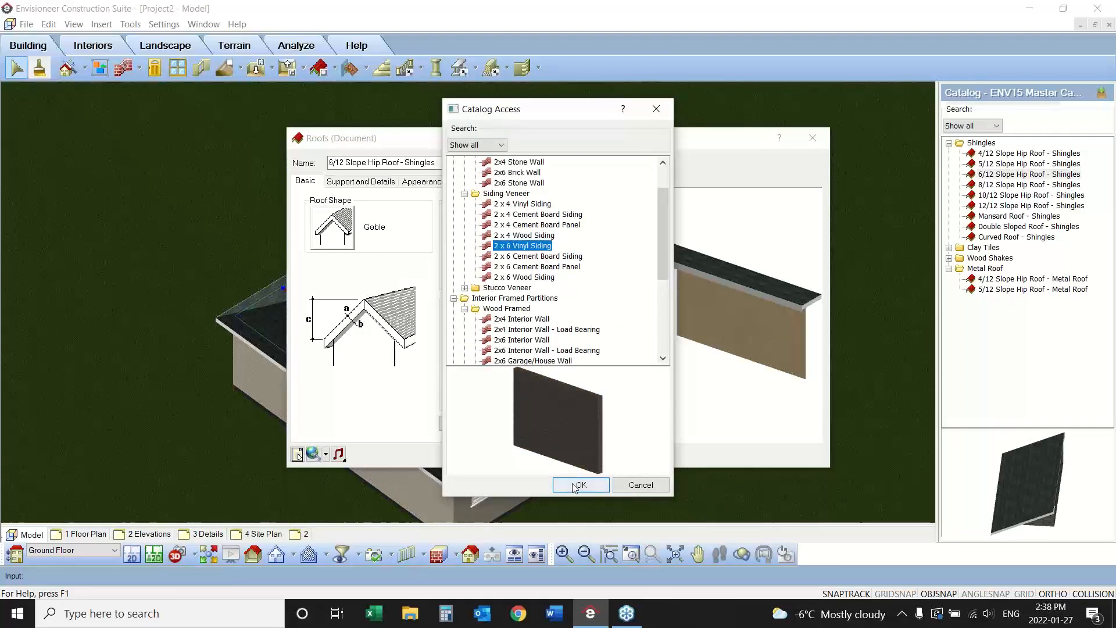
left_click(574, 485)
left_click(556, 457)
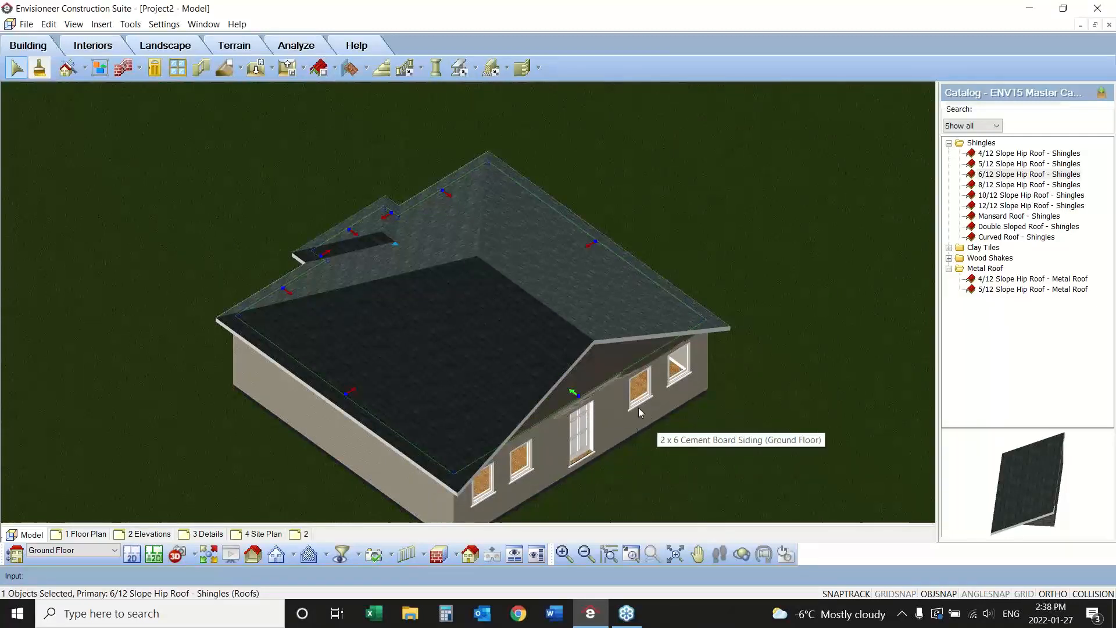
right_click(590, 363)
left_click(632, 53)
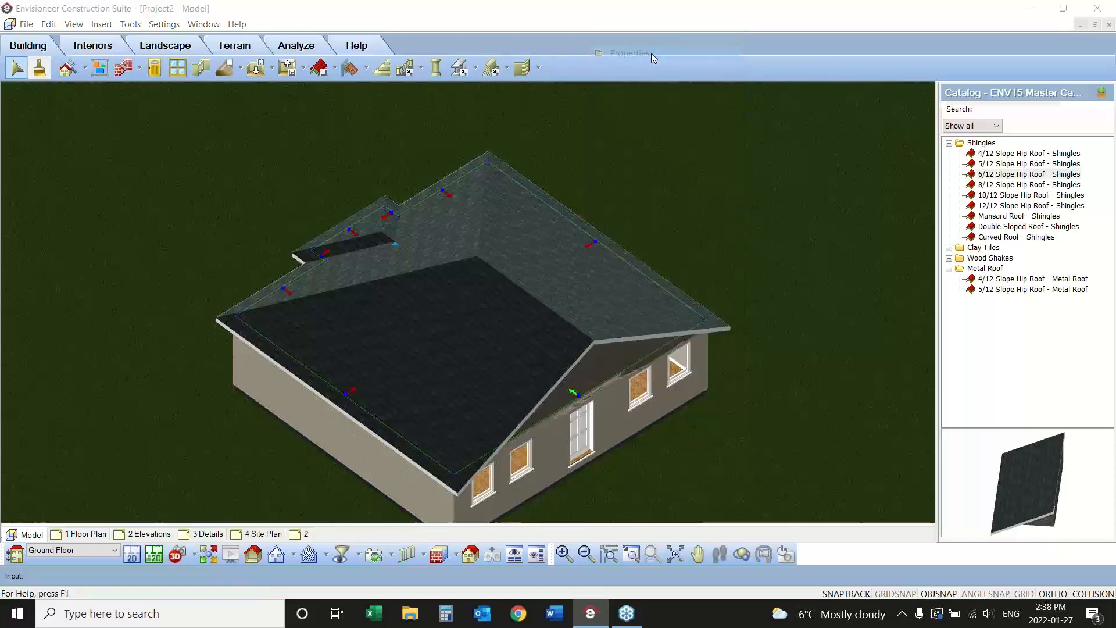
left_click(605, 454)
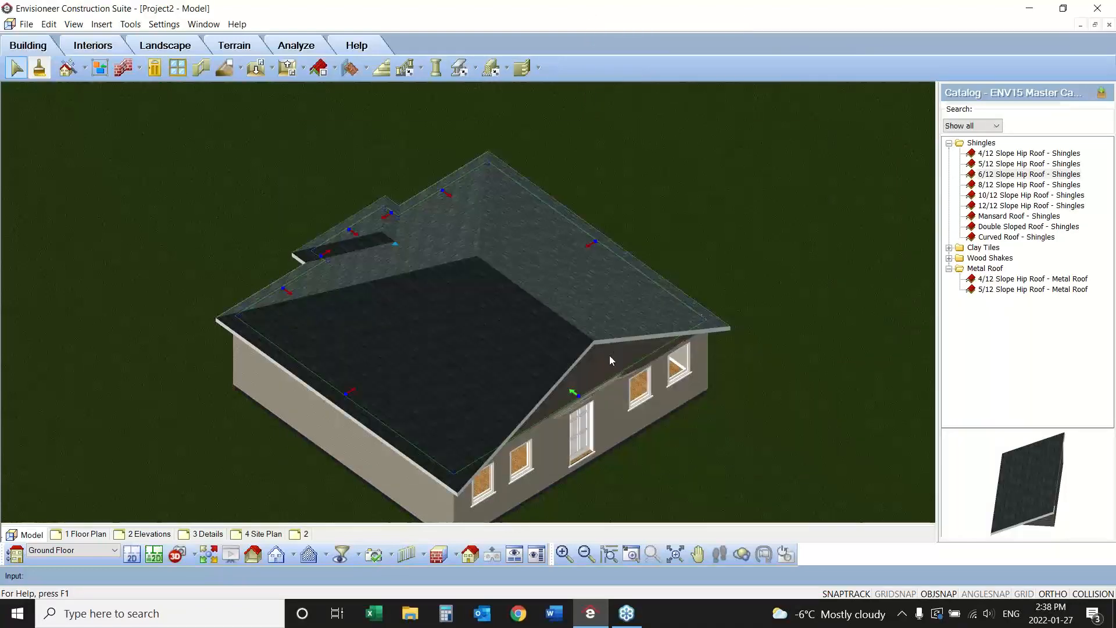
- Set the Lower Exterior Face Bottom of the vinyl-sided front gable wall to 0"
left_click(609, 355)
right_click(610, 356)
left_click(647, 396)
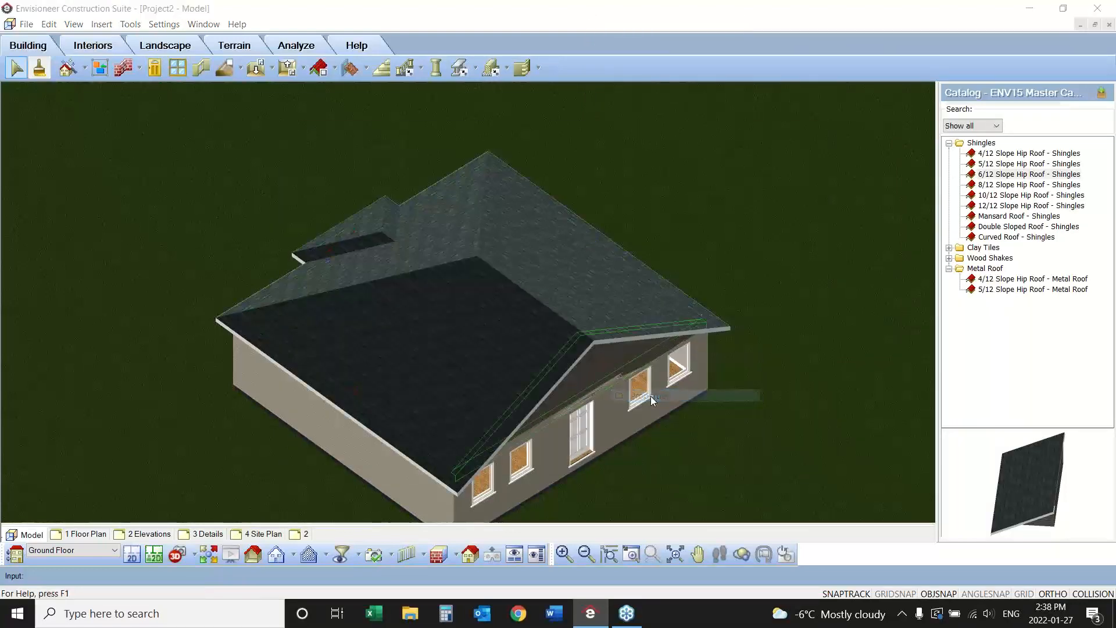
left_click(561, 351)
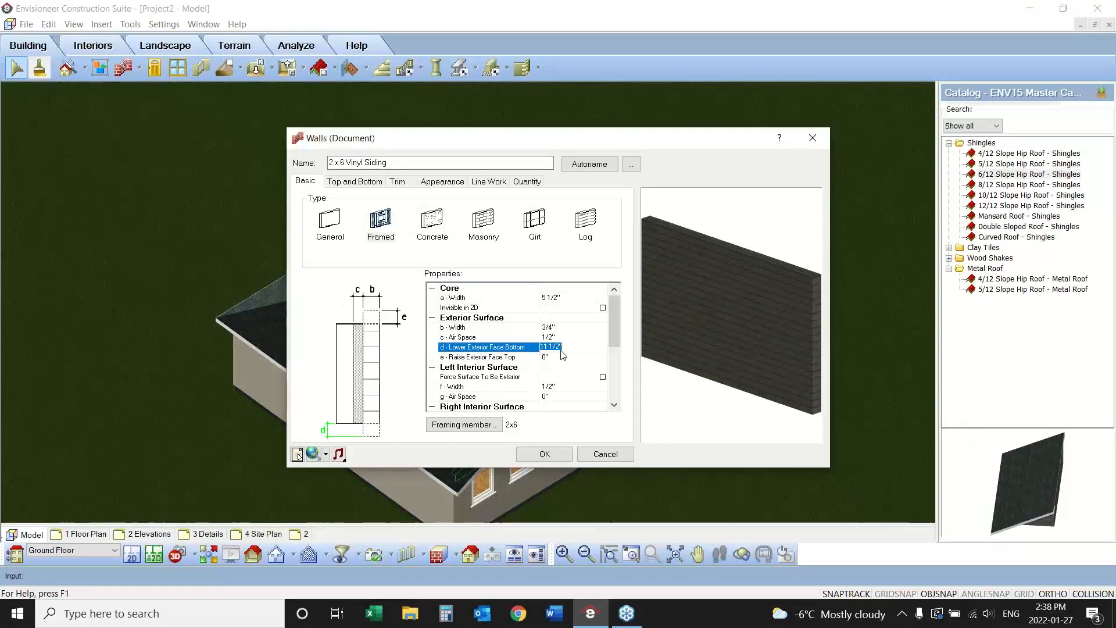
type("0")
key("Return")
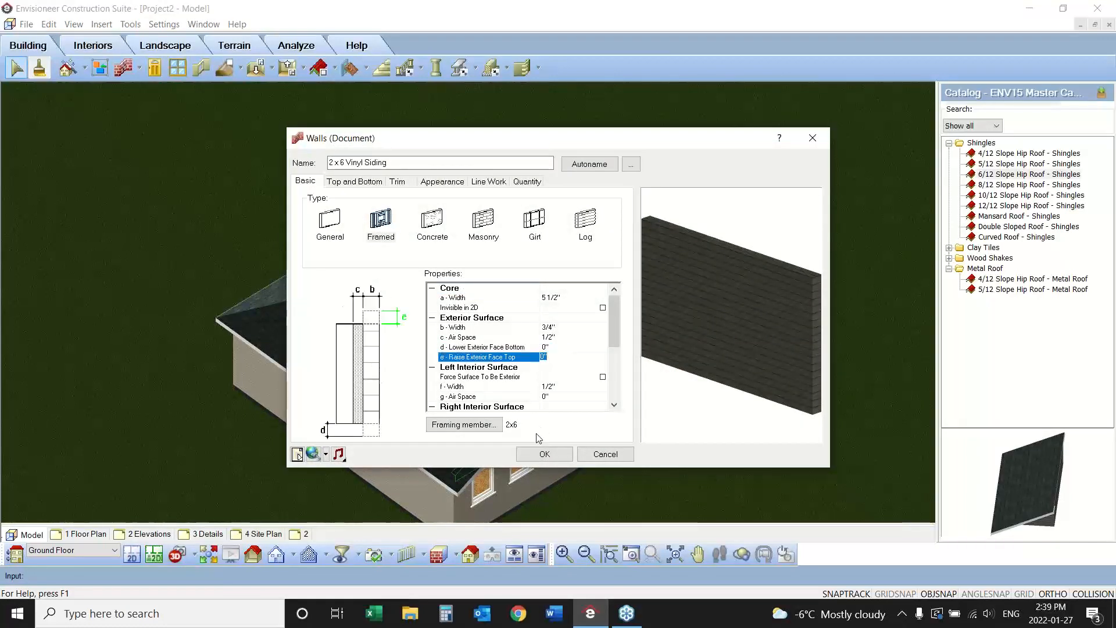
left_click(544, 454)
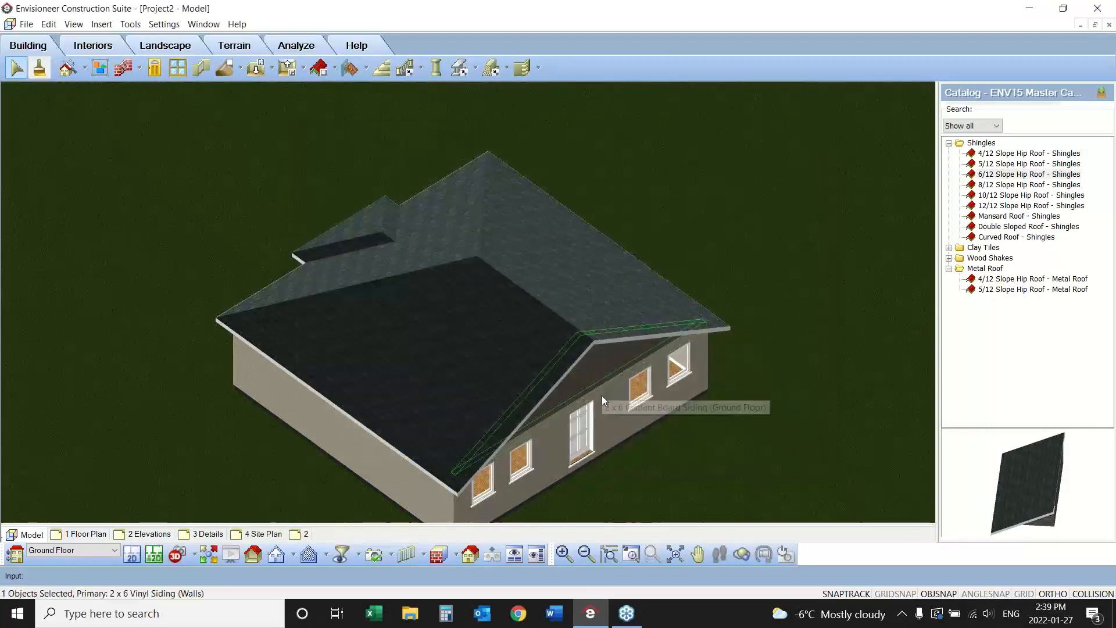
- Display the framing of the whole house in 3D, seen from the front corner with the gable wall in view
left_click(741, 553)
left_click_drag(552, 407, 263, 388)
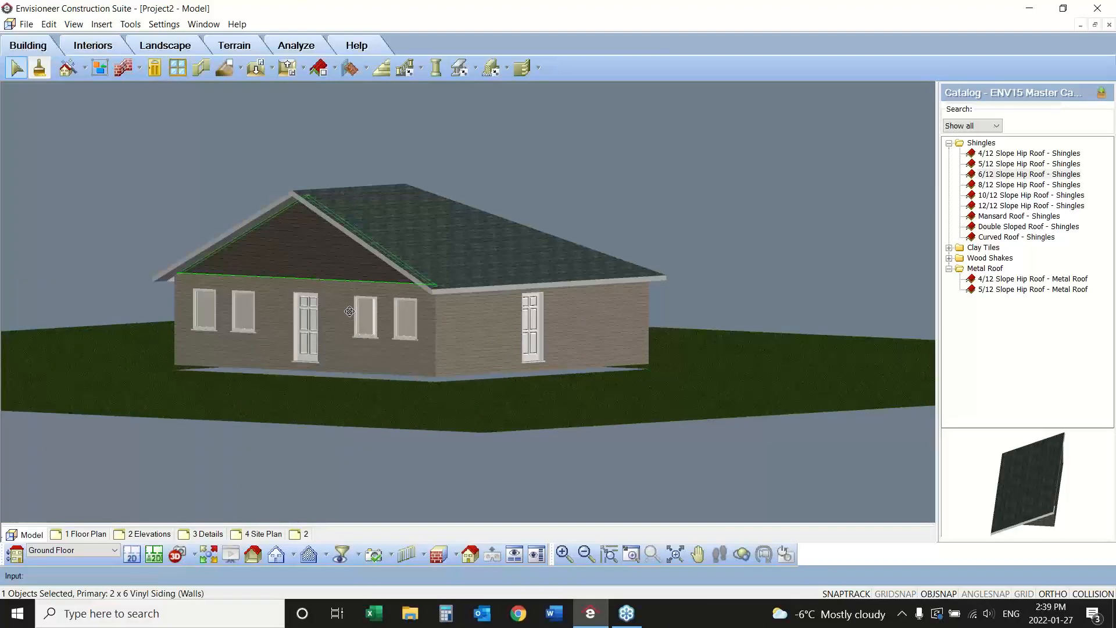
left_click(74, 25)
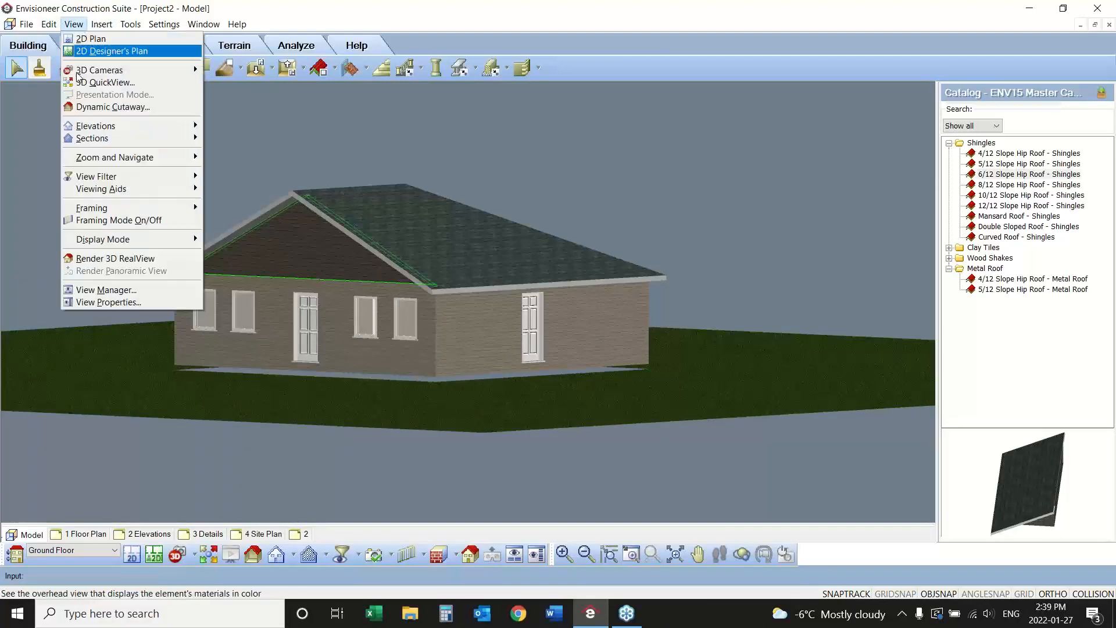
mouse_move(117, 207)
left_click(238, 208)
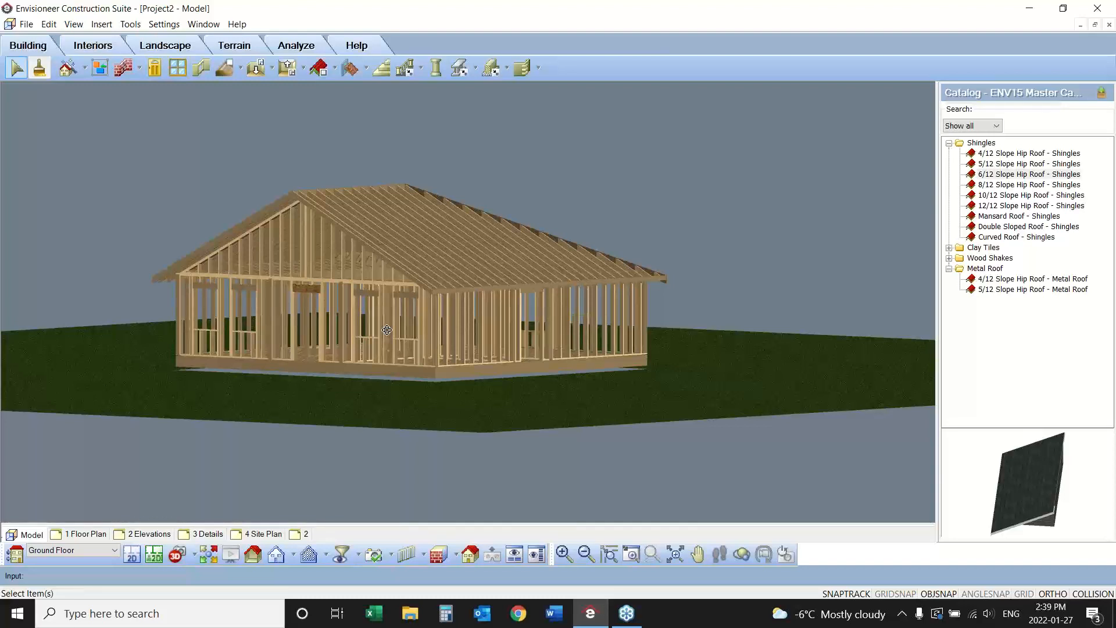
- Generate a new project estimate of the framed house, enlarge the report to full screen and narrow its part number column
left_click(131, 24)
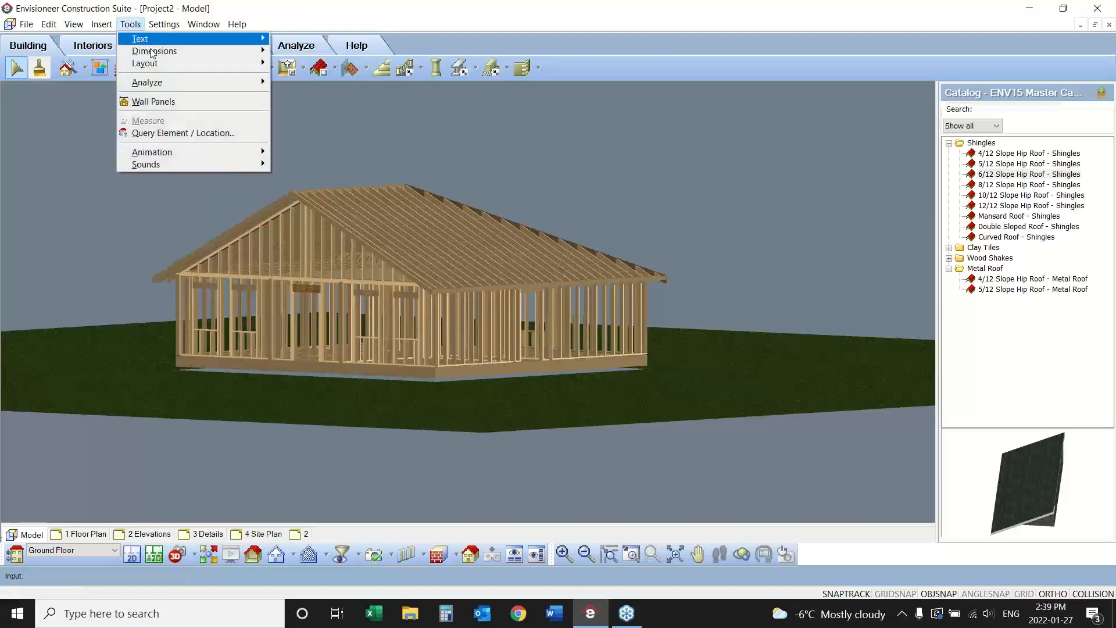
mouse_move(175, 89)
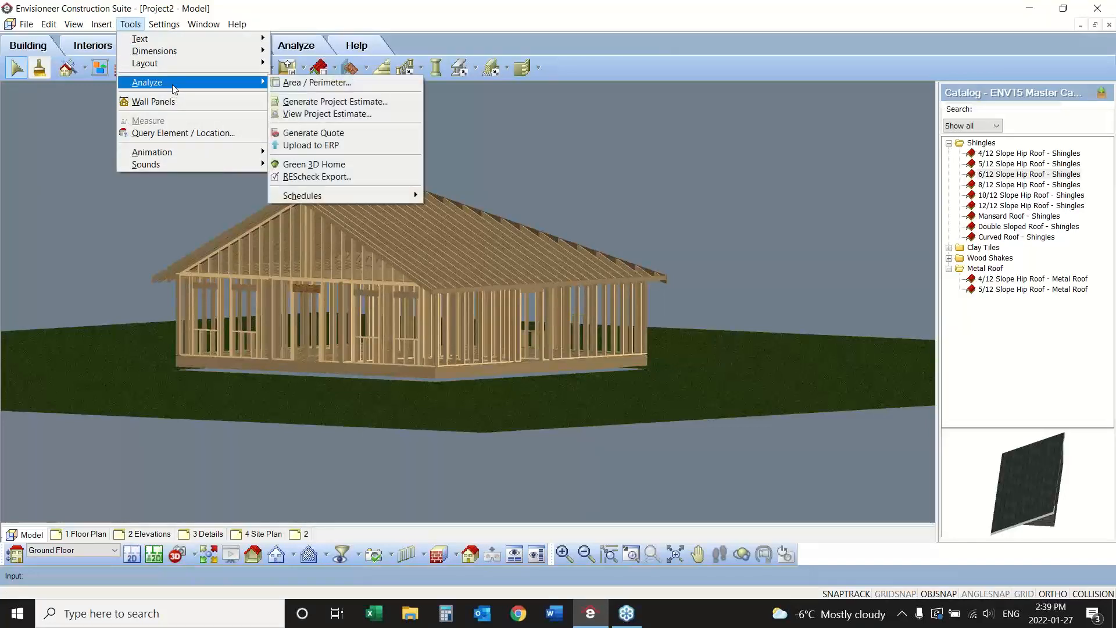
left_click(322, 102)
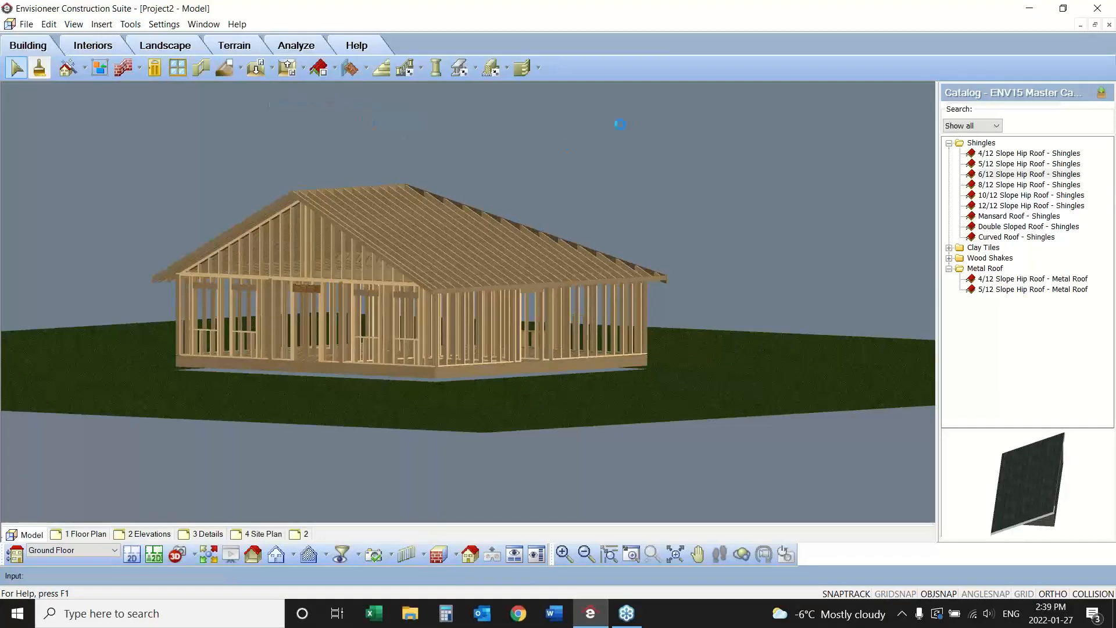
left_click(717, 95)
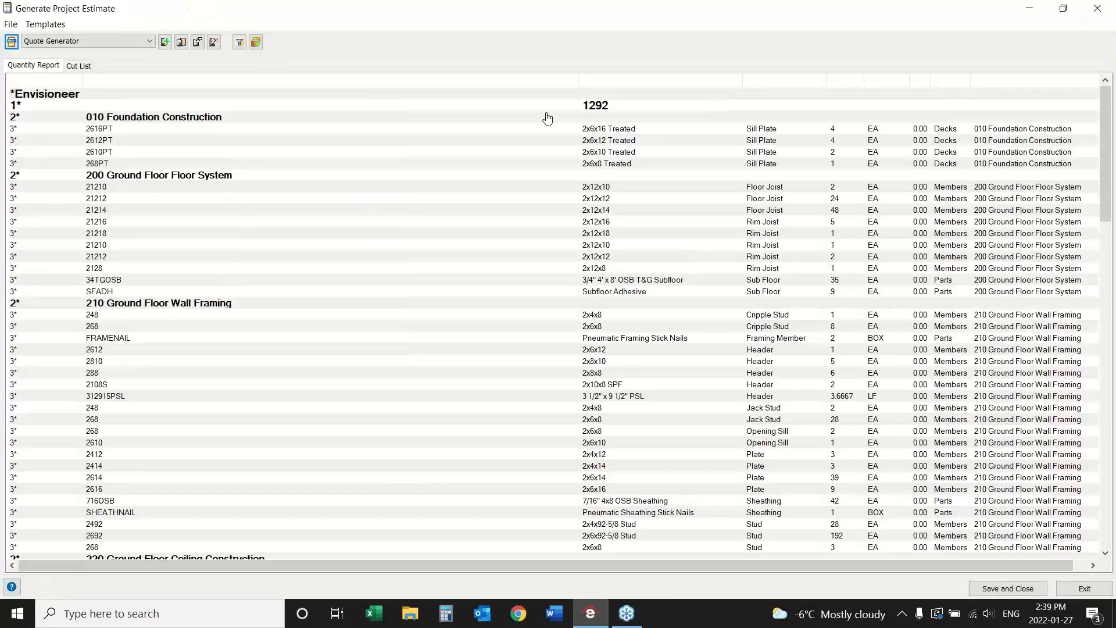
left_click_drag(578, 80, 313, 79)
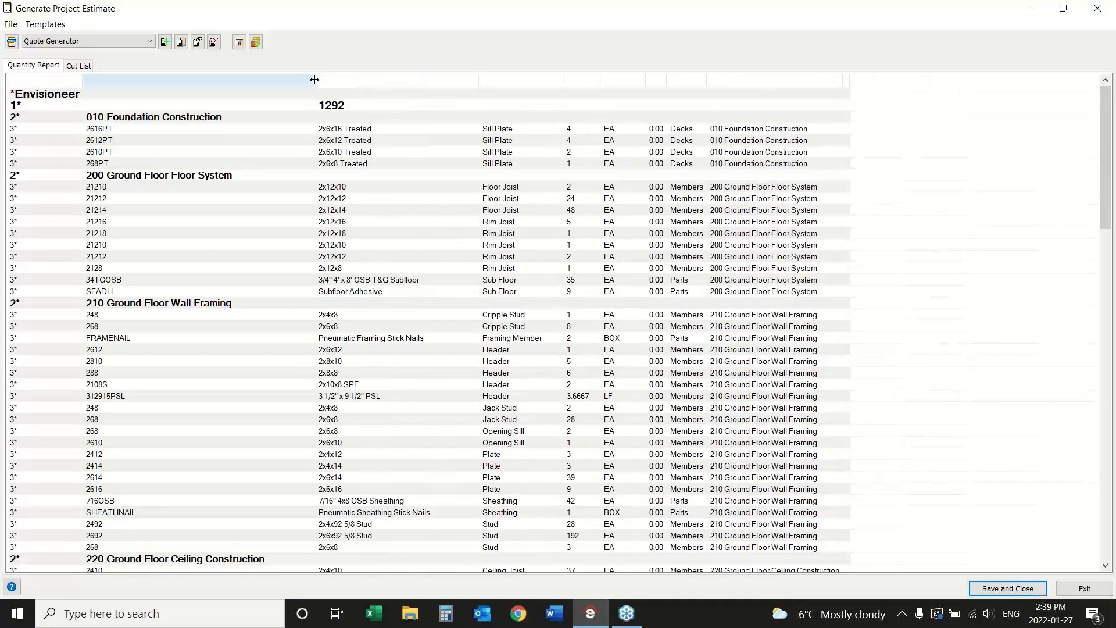
- Look through the report templates available for the project estimate and close the report without choosing another one
left_click(150, 41)
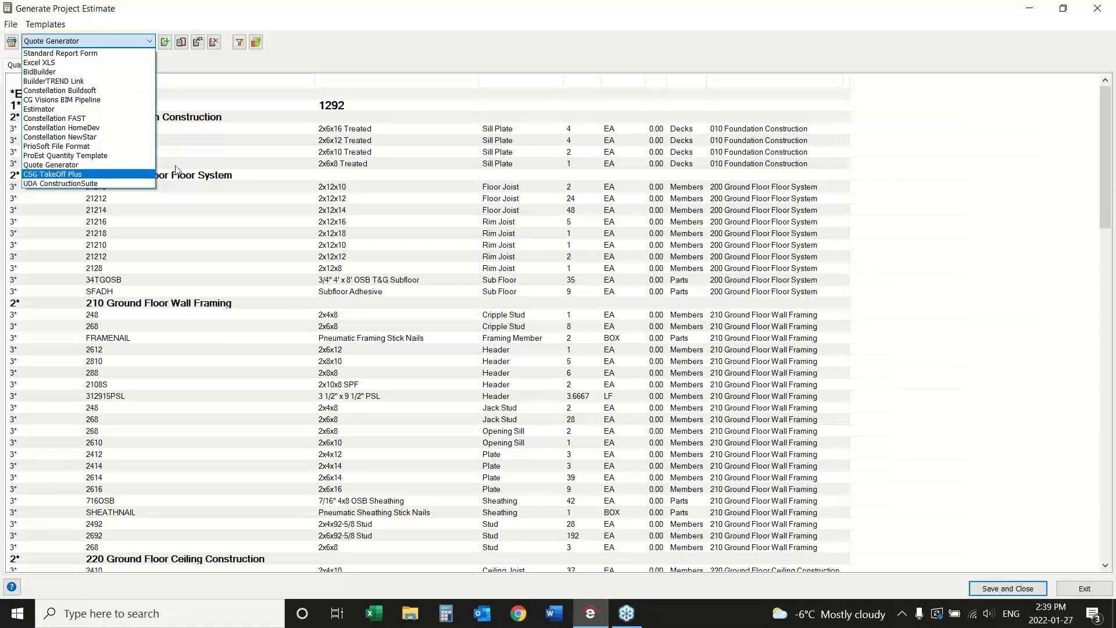
left_click(558, 61)
left_click(1098, 7)
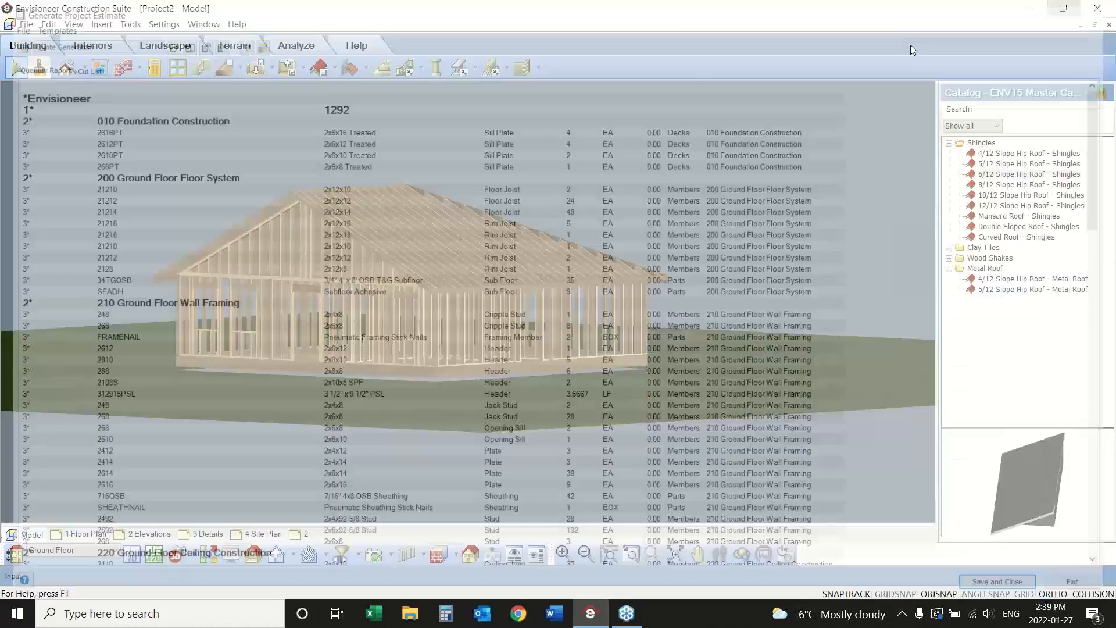
- Generate a quote of the house in Quote Generator, loading the version from Envisioneer instead of the saved one
left_click(131, 24)
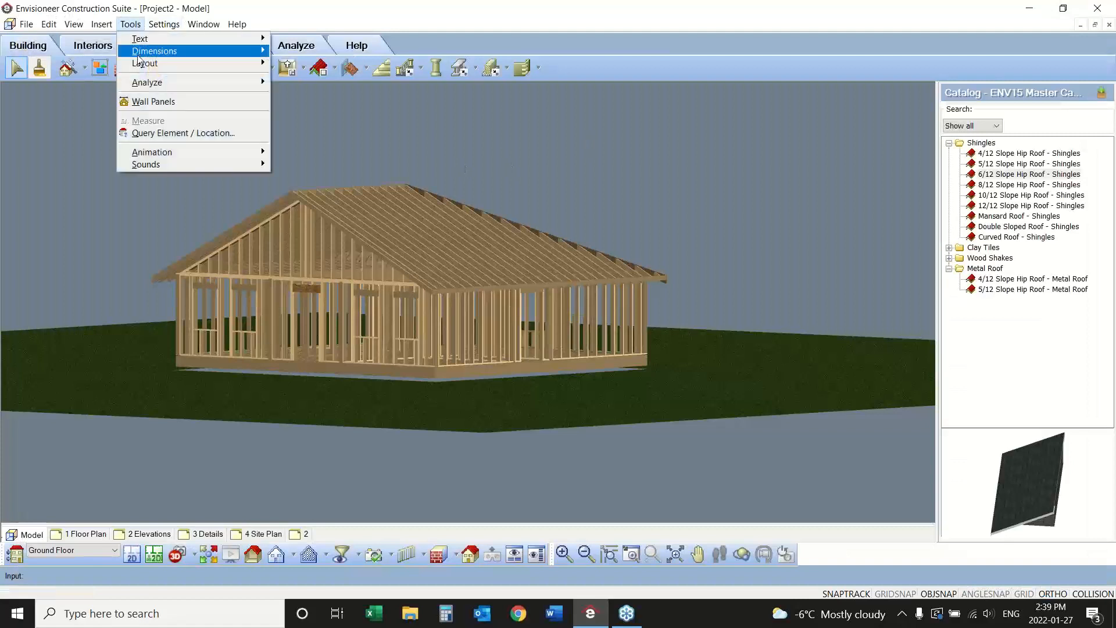
mouse_move(144, 84)
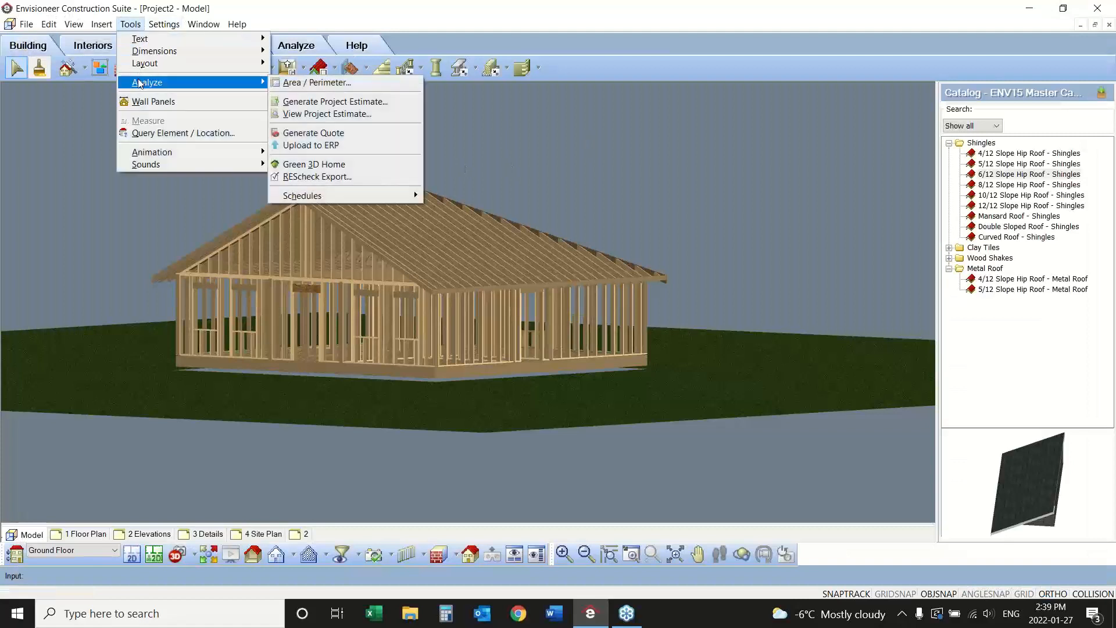
left_click(352, 132)
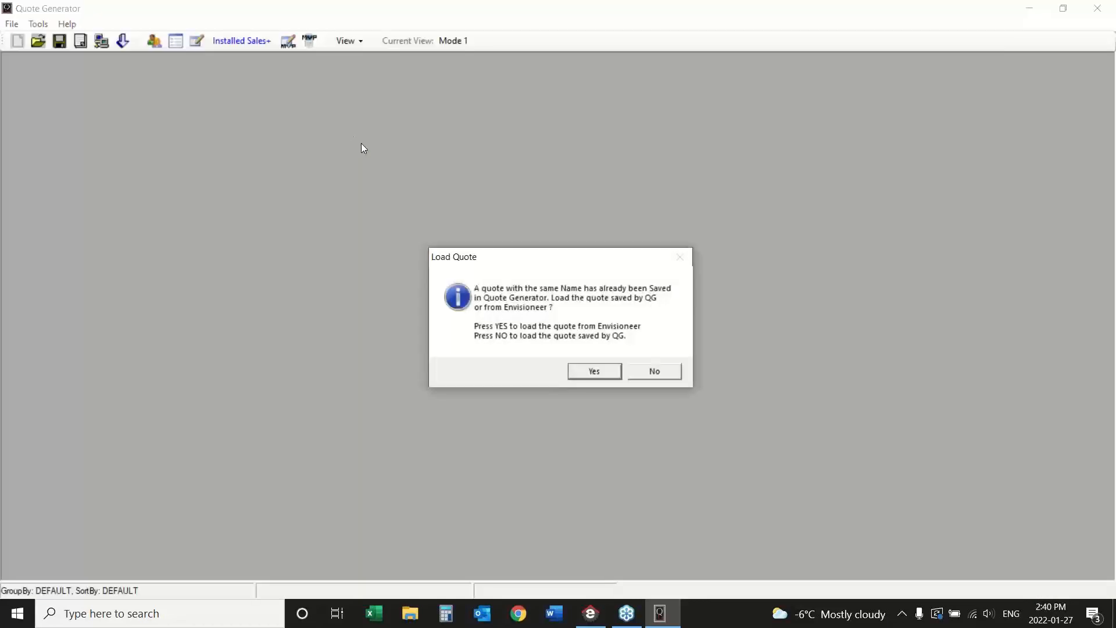
left_click(595, 375)
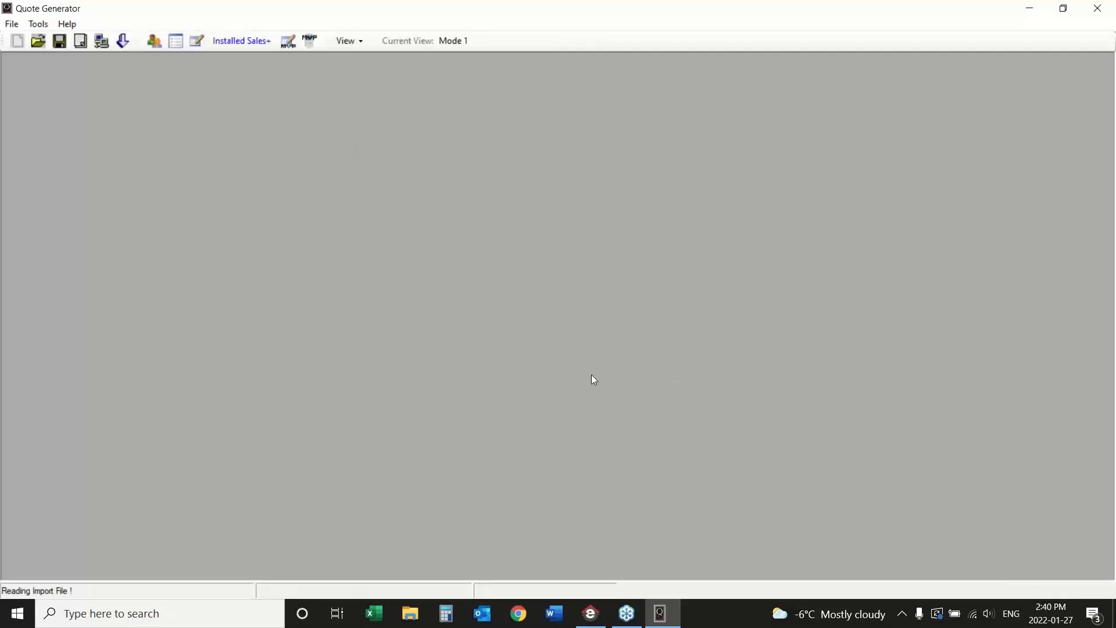
left_click(656, 352)
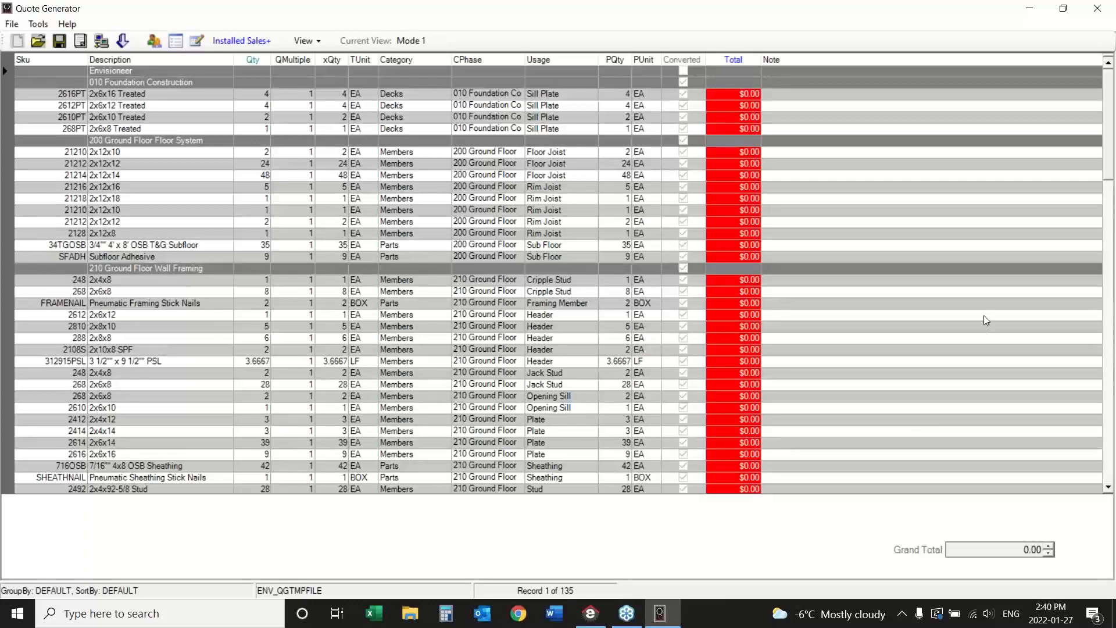
- Review the quoted materials from foundation to interior trim and examine the record options for the 3/8" x 5" MDF S4S Baseboard
scroll(613, 256, "down", 11)
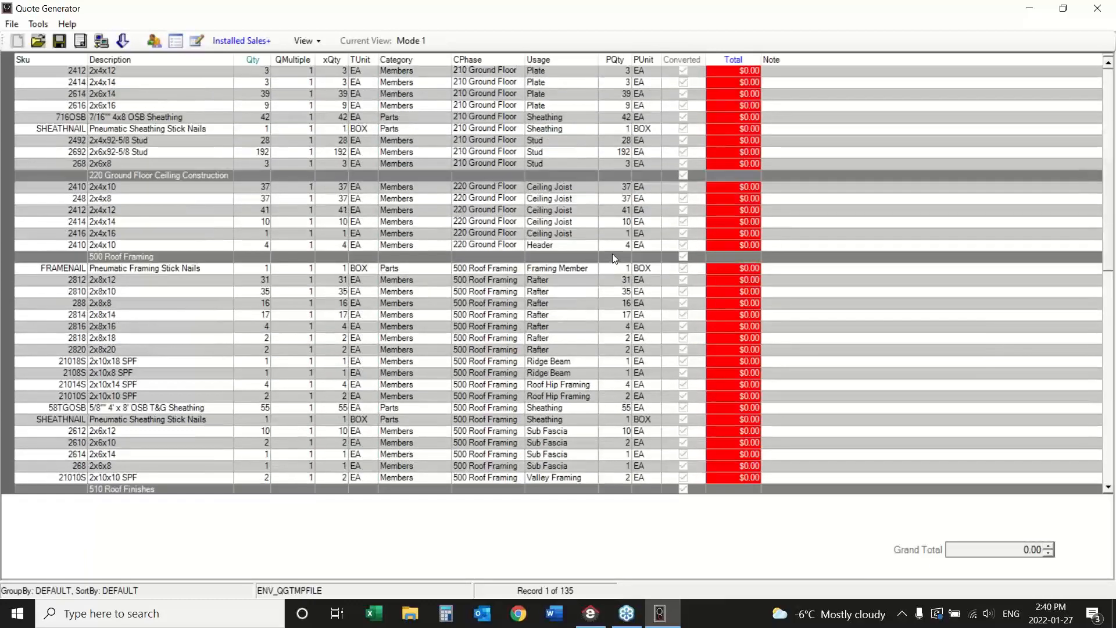
scroll(614, 257, "down", 5)
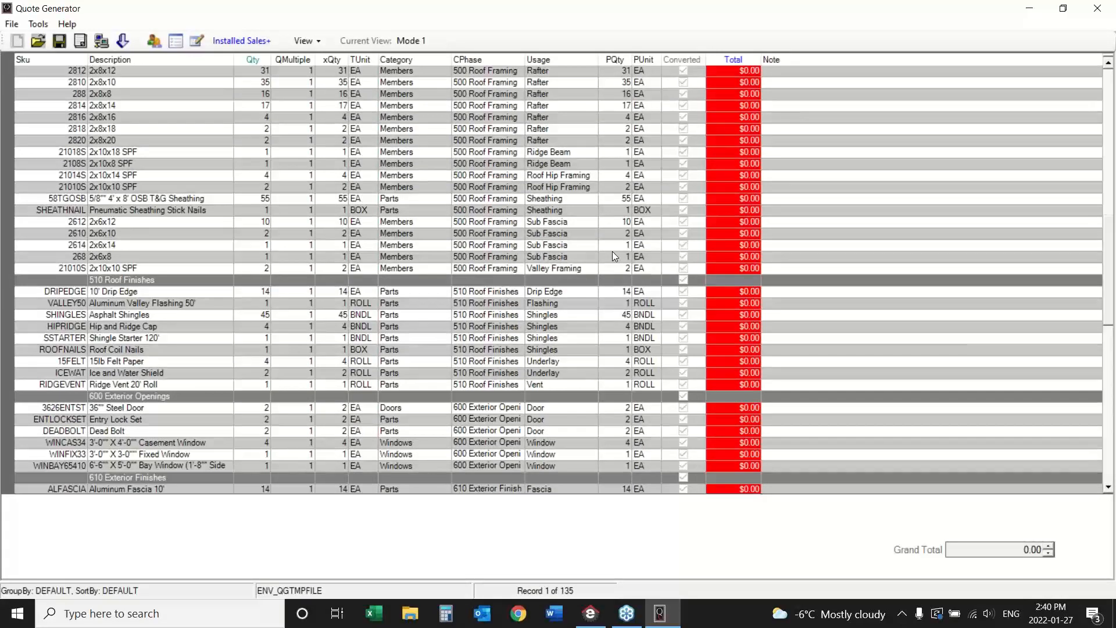
scroll(614, 255, "down", 7)
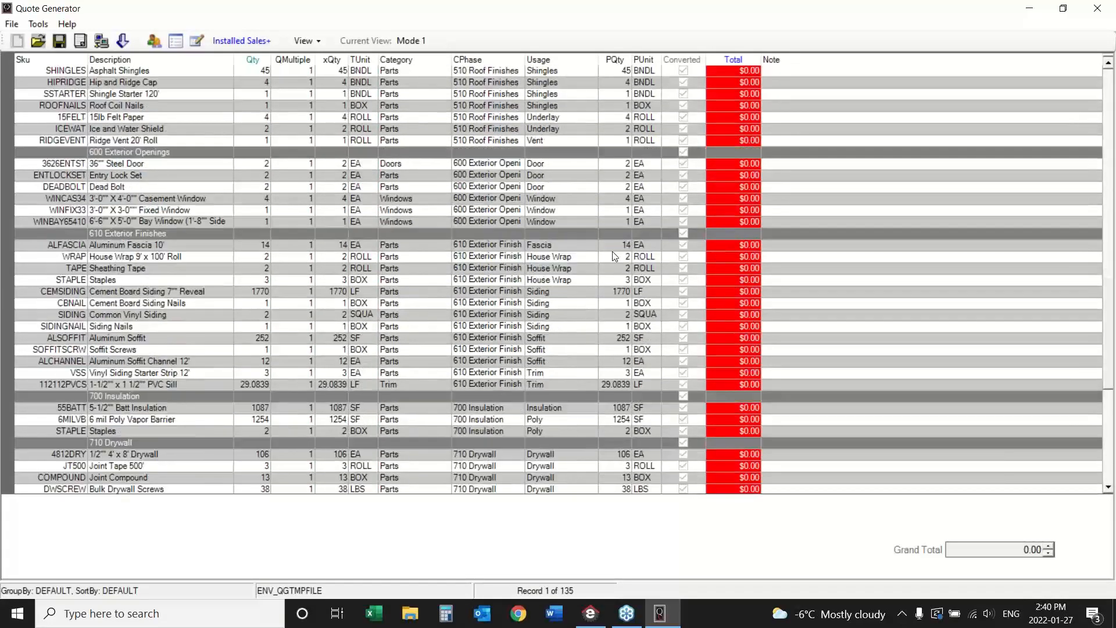
scroll(613, 255, "down", 5)
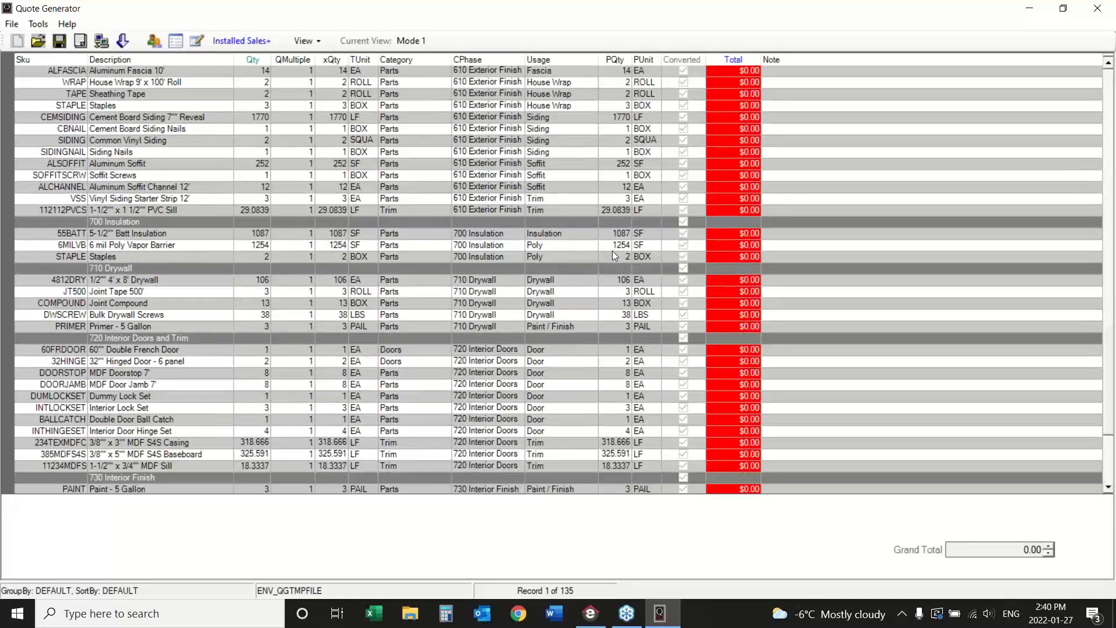
scroll(612, 256, "down", 2)
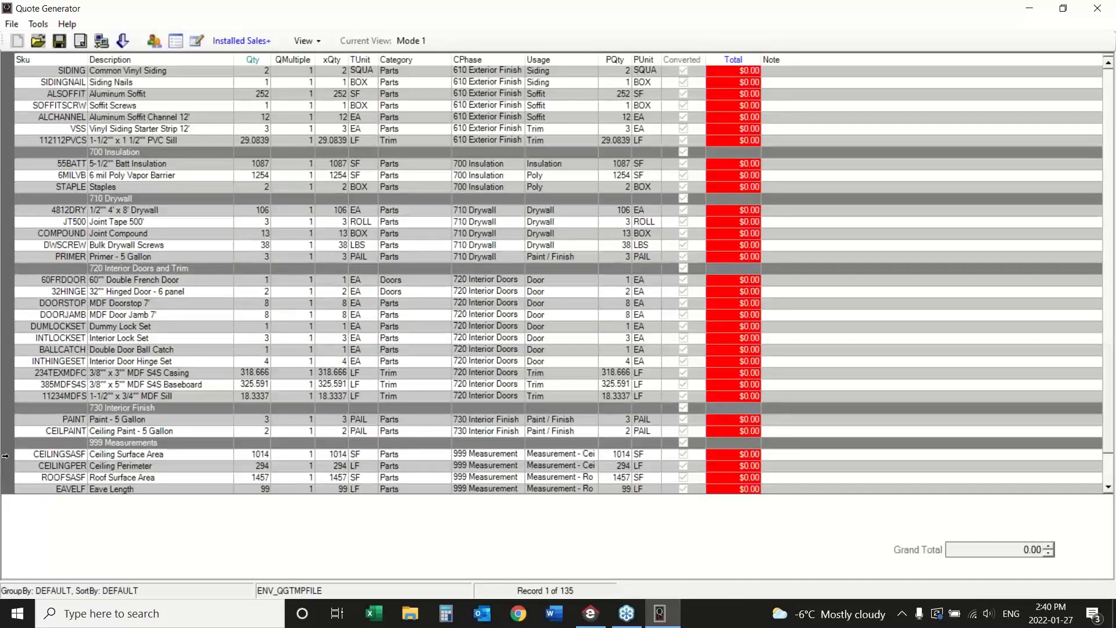
left_click(6, 372)
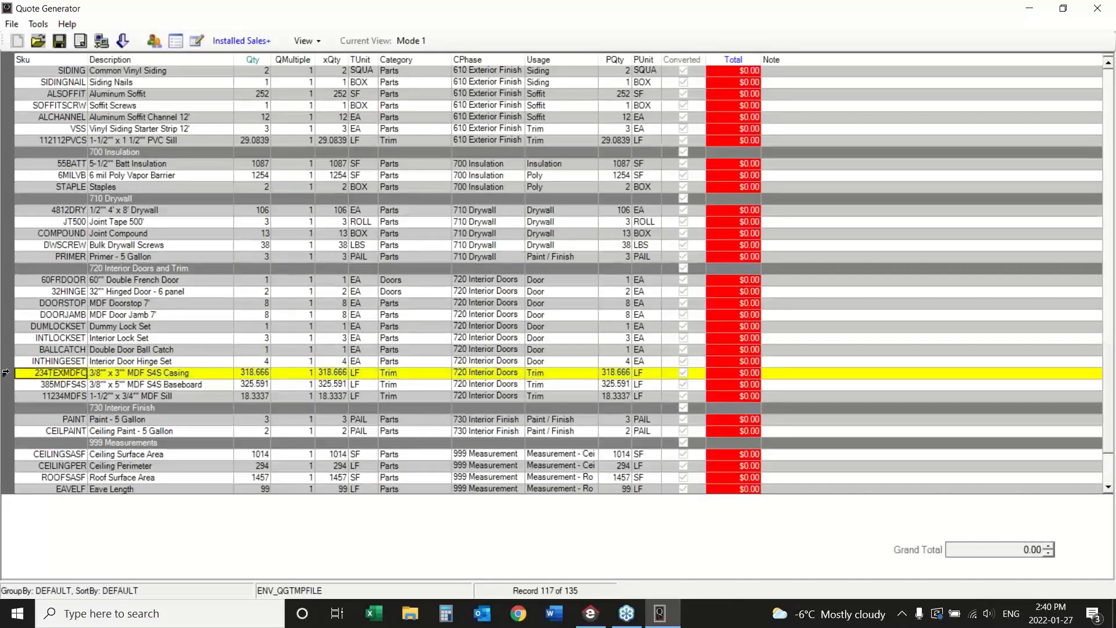
left_click(5, 384)
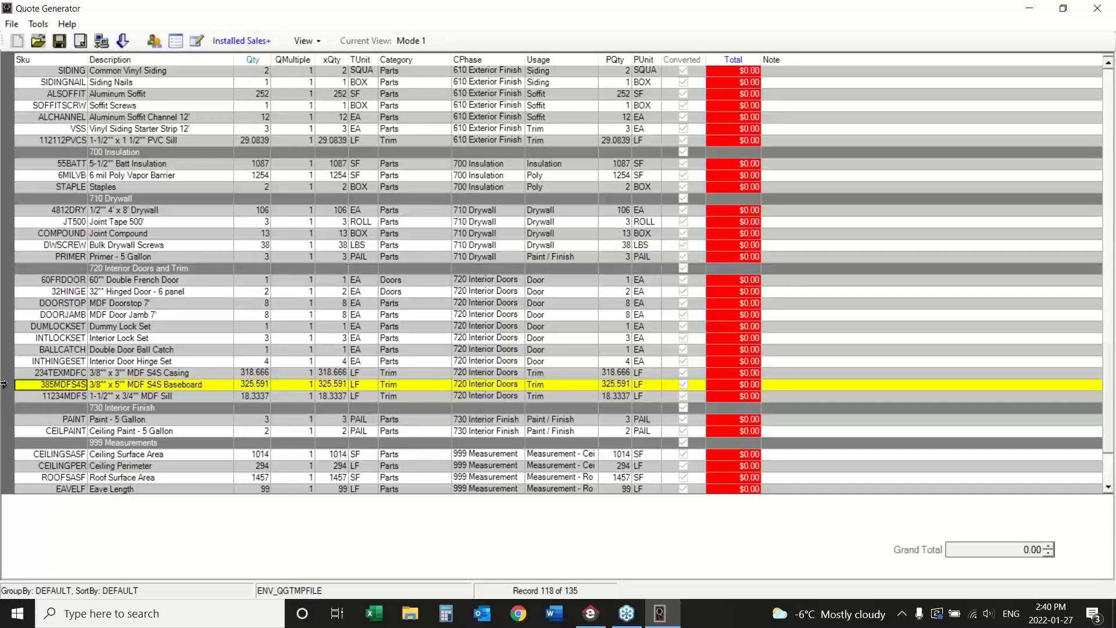
right_click(5, 385)
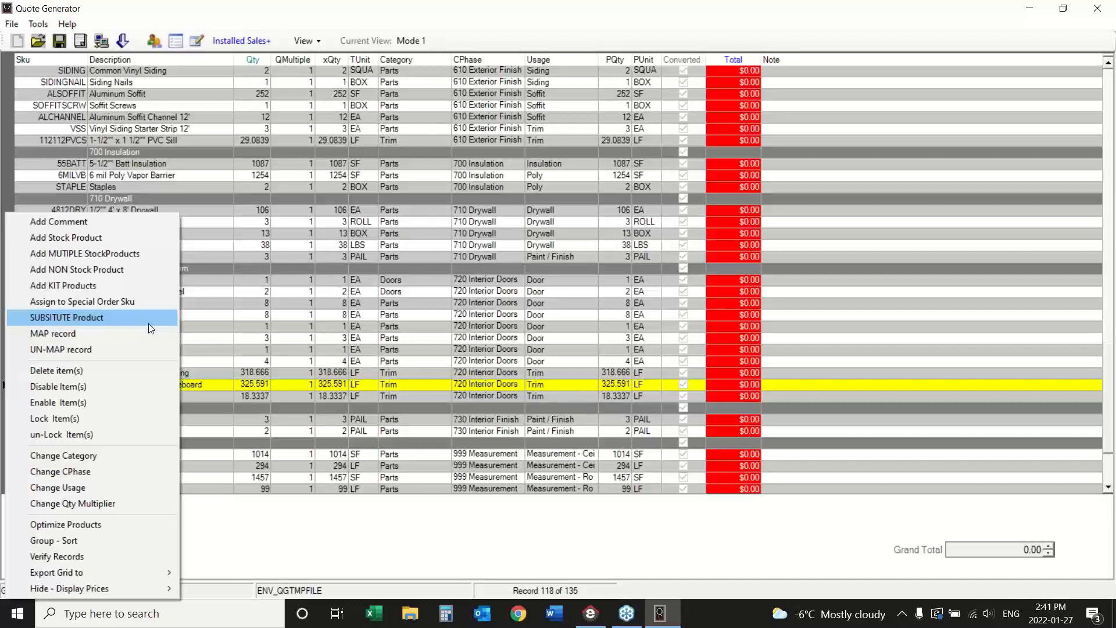
left_click(227, 367)
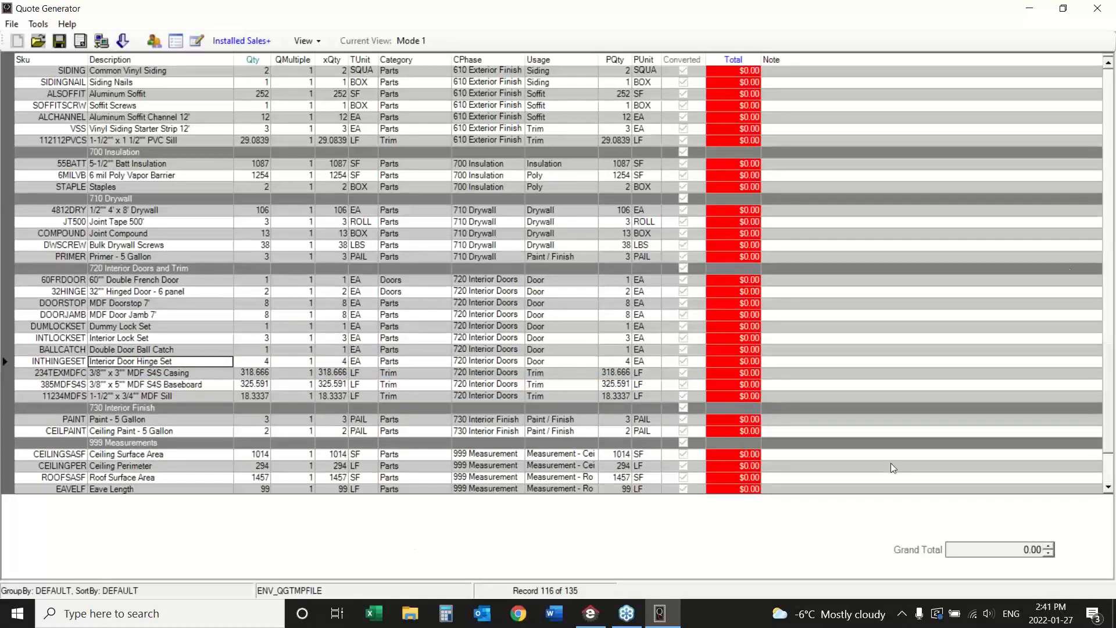
- Examine the 999 Measurements entries of the quote, including ceiling surface area and the eave, gable, valley and hip lengths
scroll(1112, 441, "down", 3)
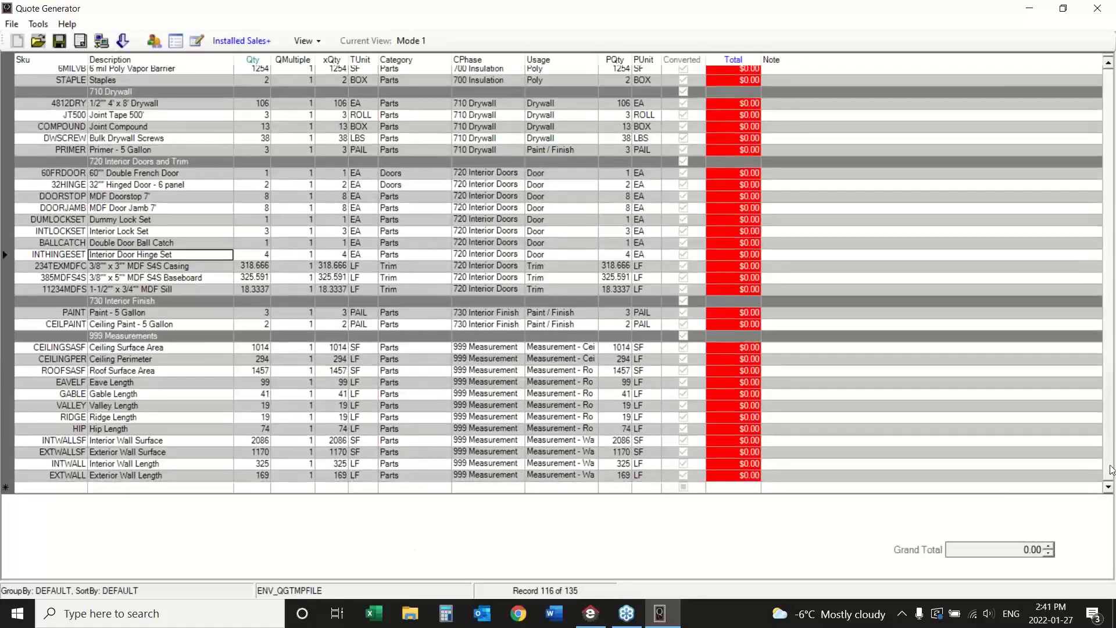
left_click(3, 336)
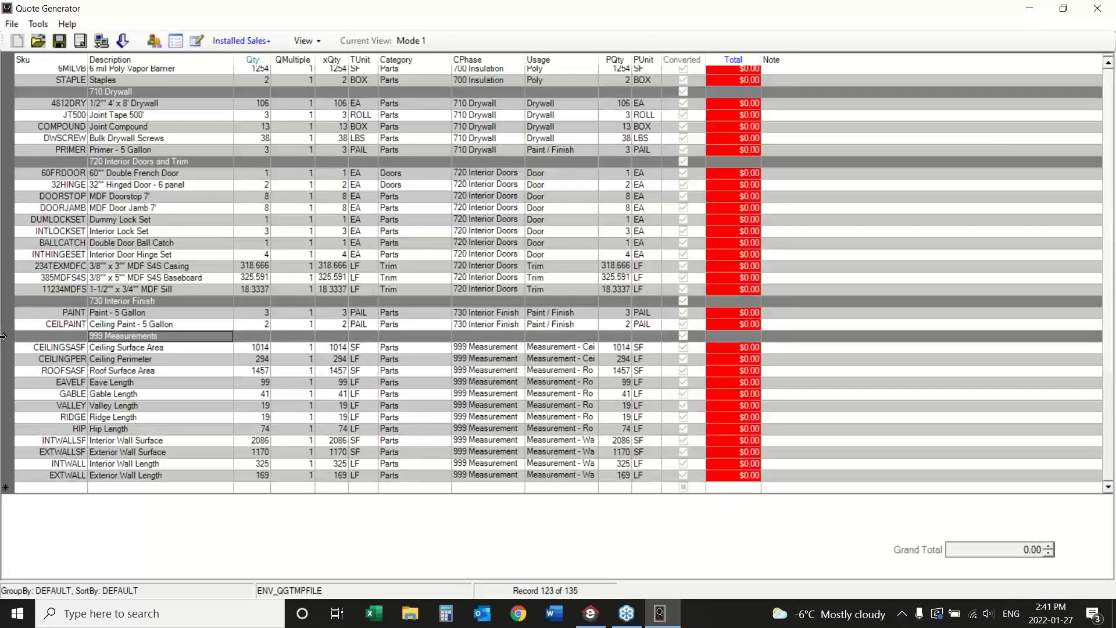
left_click(3, 347)
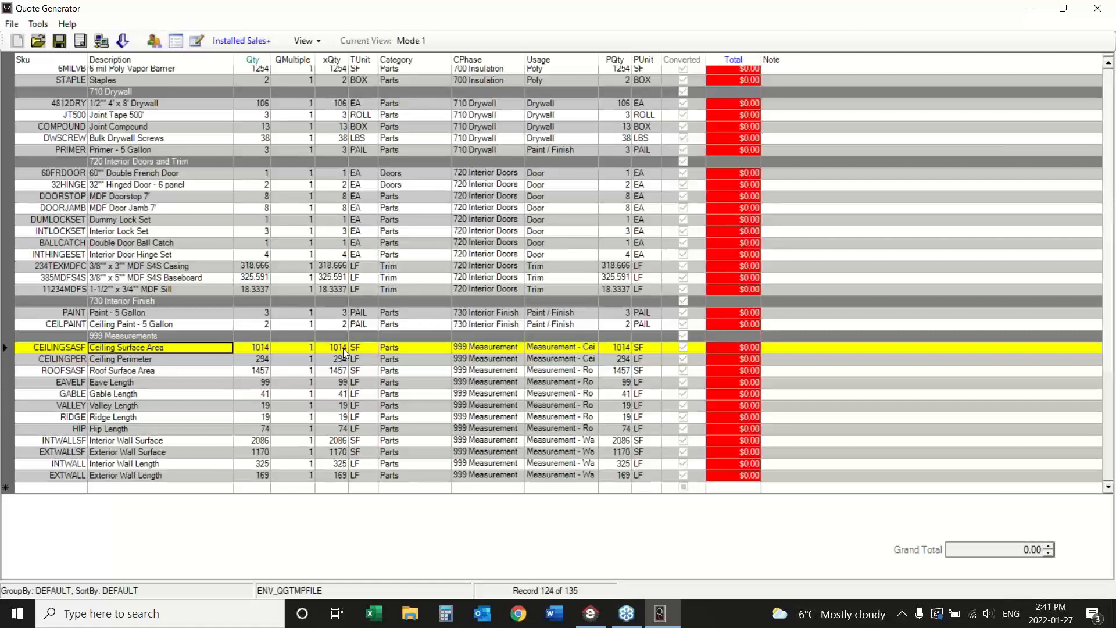
left_click(5, 382)
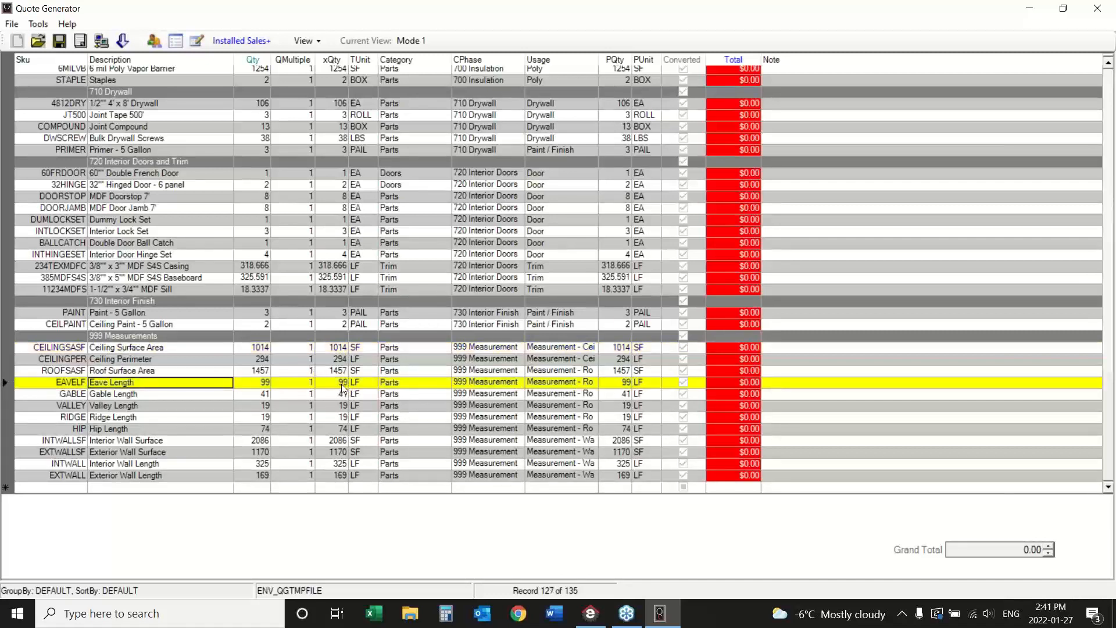
left_click(176, 394)
left_click(336, 395)
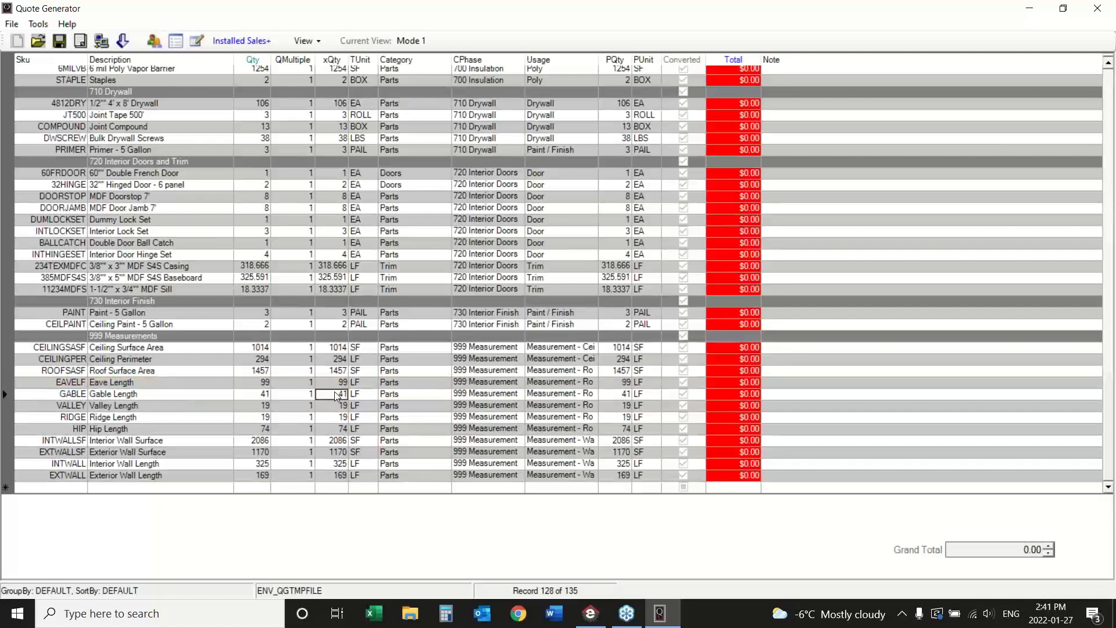
left_click(5, 405)
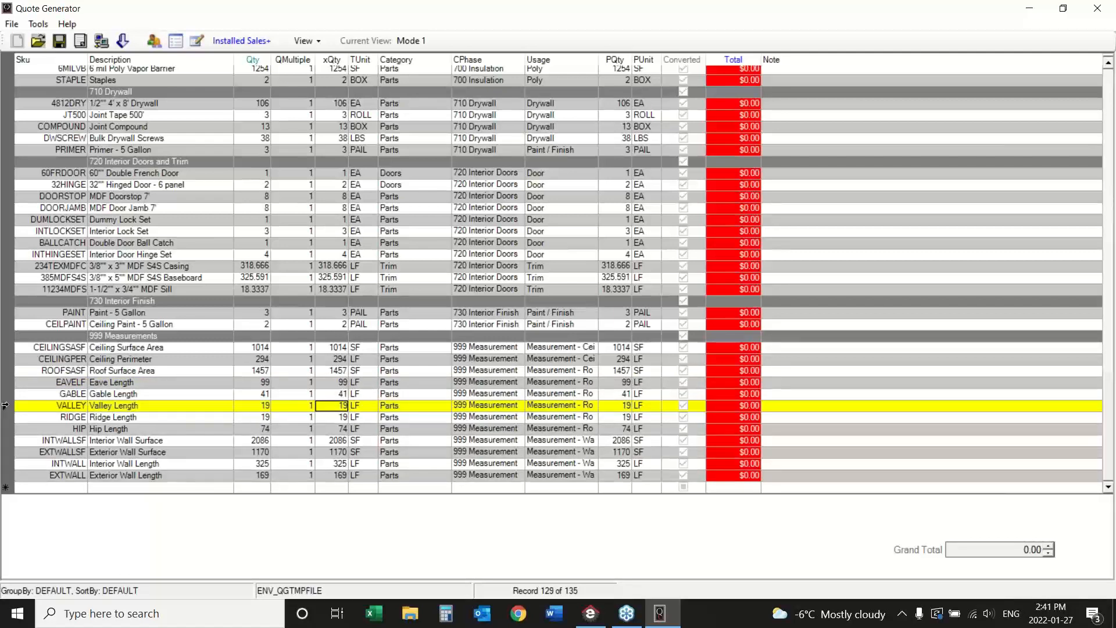
left_click(5, 429)
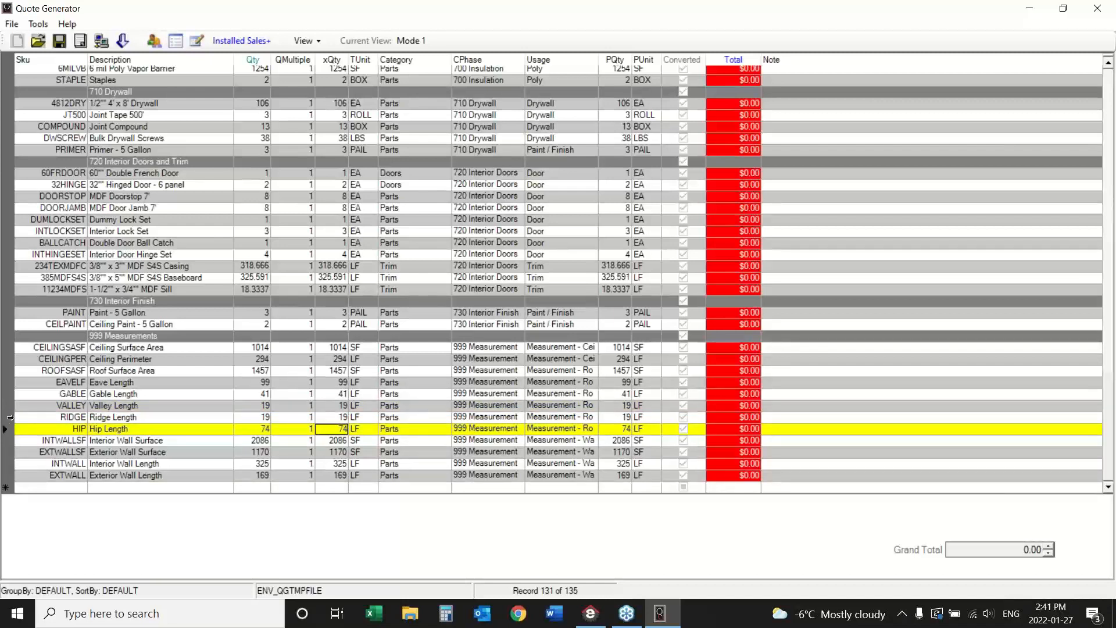
- Delete the whole 999 Measurements section from the quote, from its heading to Exterior Wall Length, and check the remaining list
left_click(6, 336)
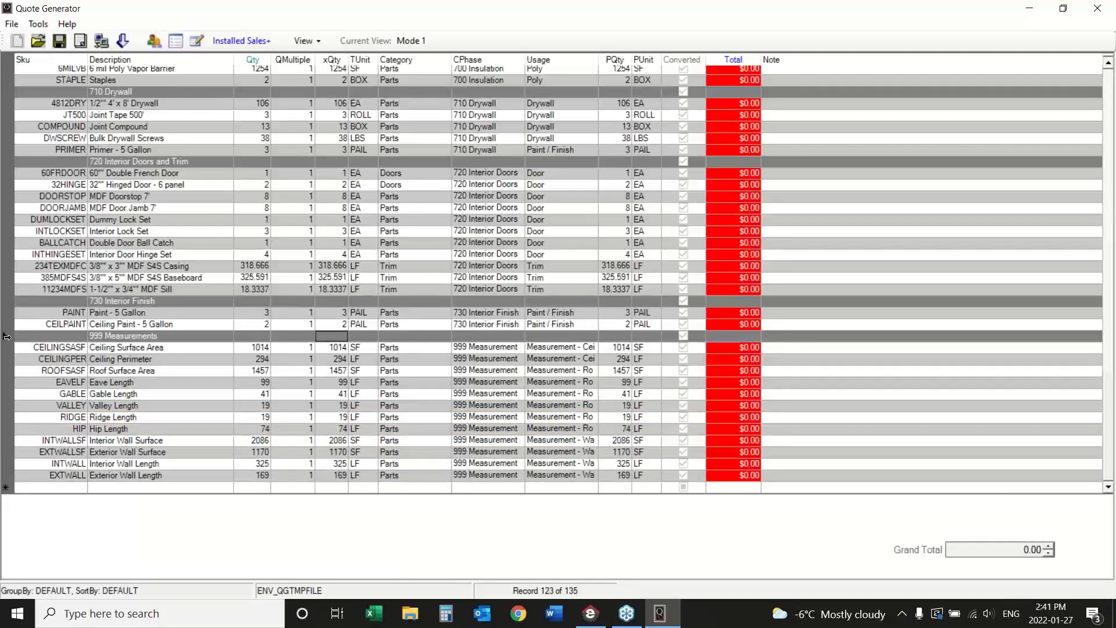
left_click(7, 477, "shift")
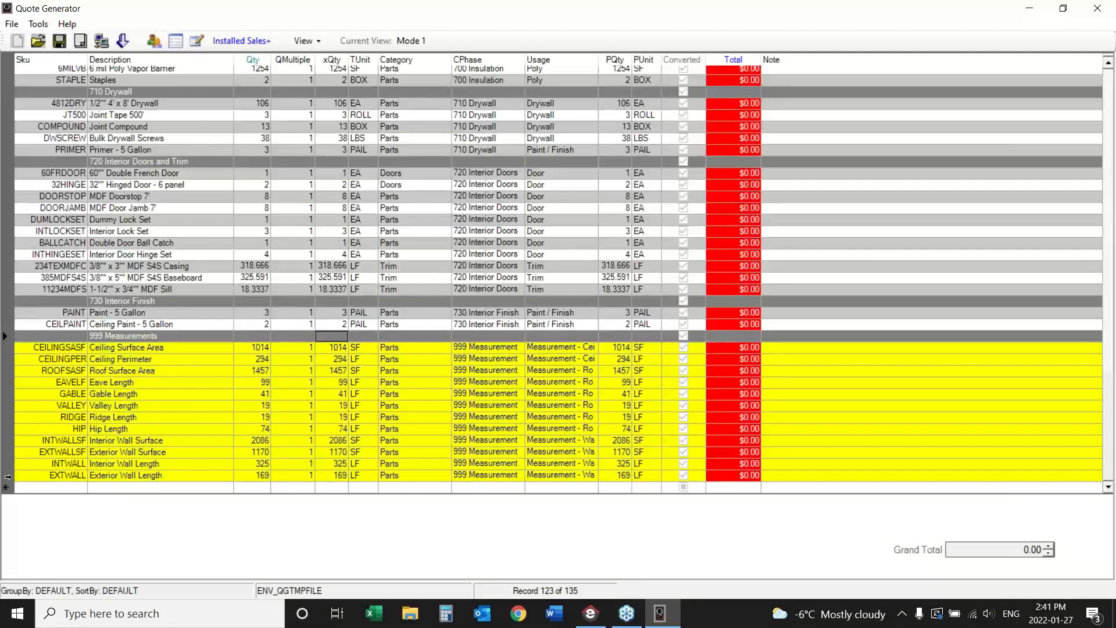
right_click(7, 476)
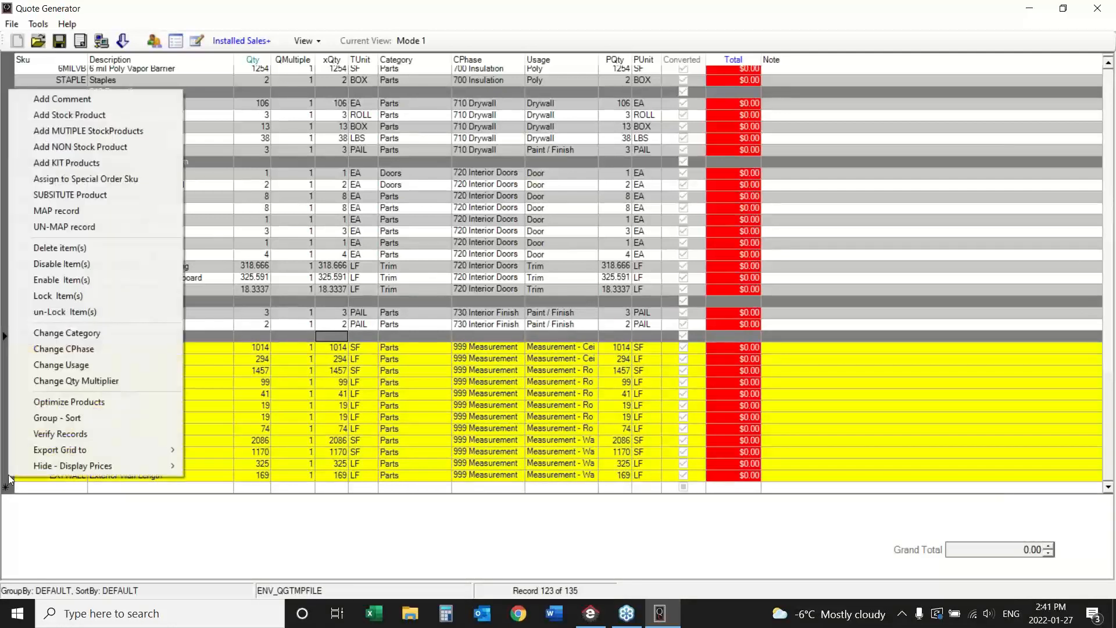
left_click(64, 248)
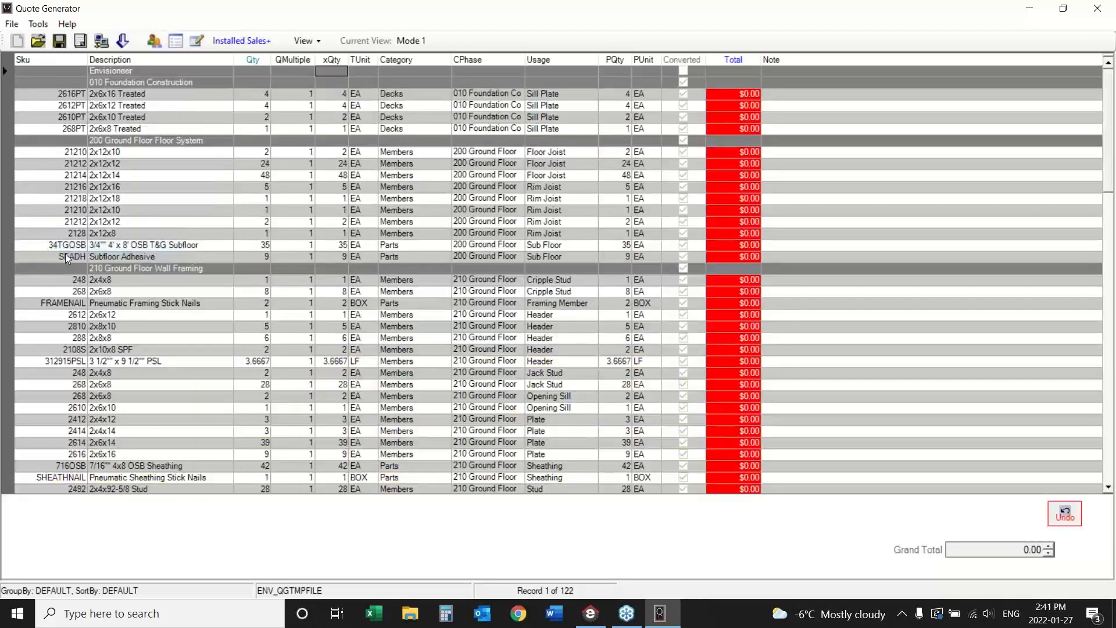
left_click(1112, 365)
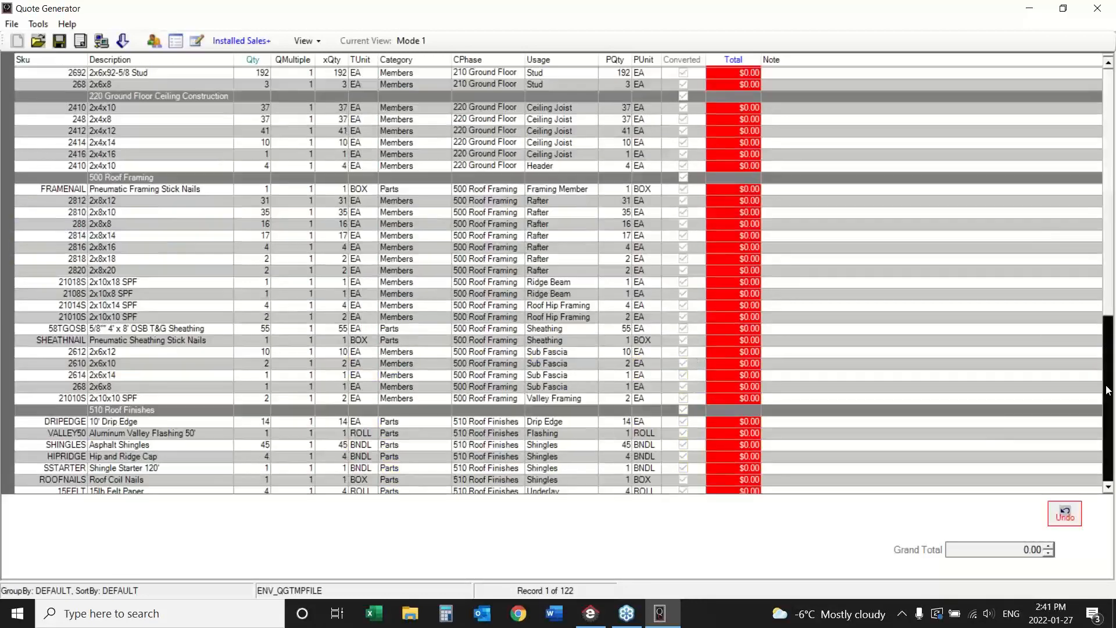
left_click_drag(1112, 295, 1112, 494)
scroll(1036, 147, "up", 20)
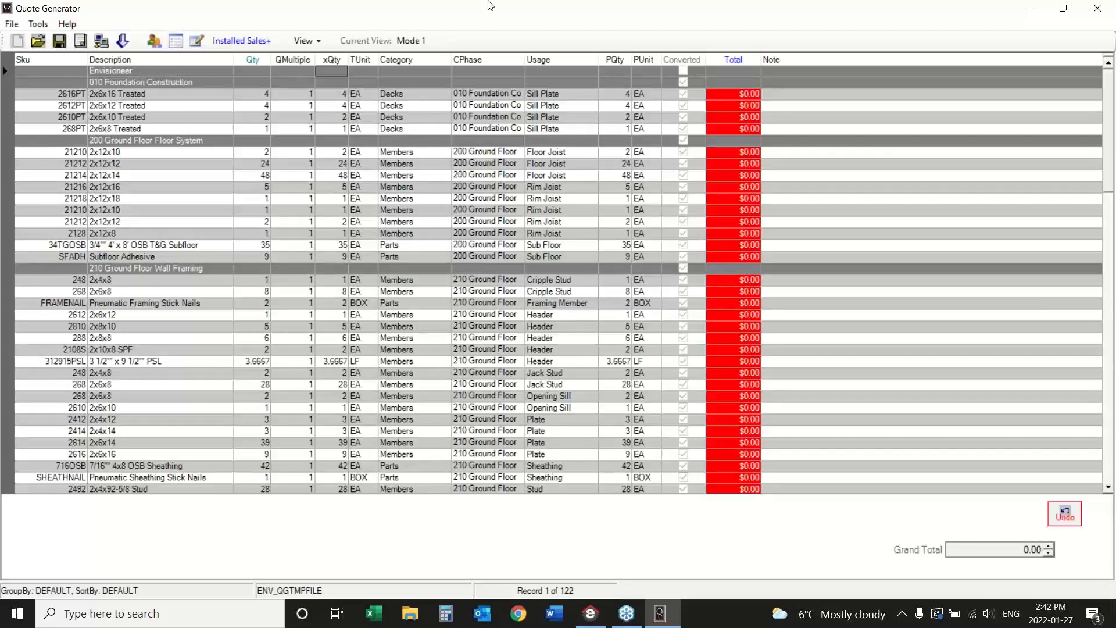
- Try a POS export of the quote as QGTMPFILE, choosing a destination application and turning off Maintain Quote Order
left_click(12, 24)
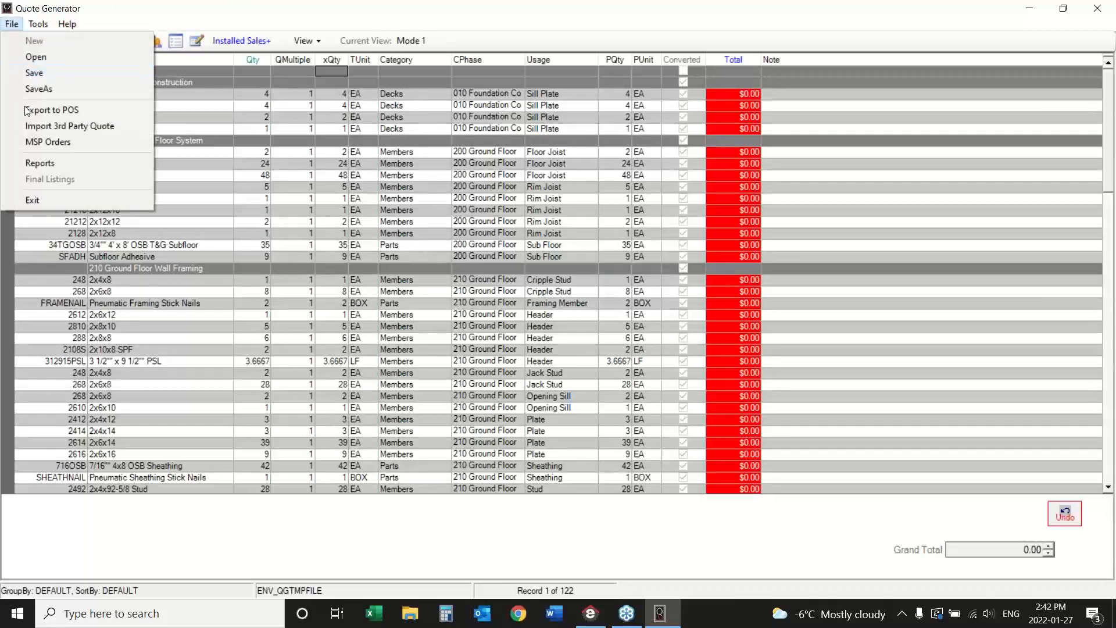
left_click(64, 113)
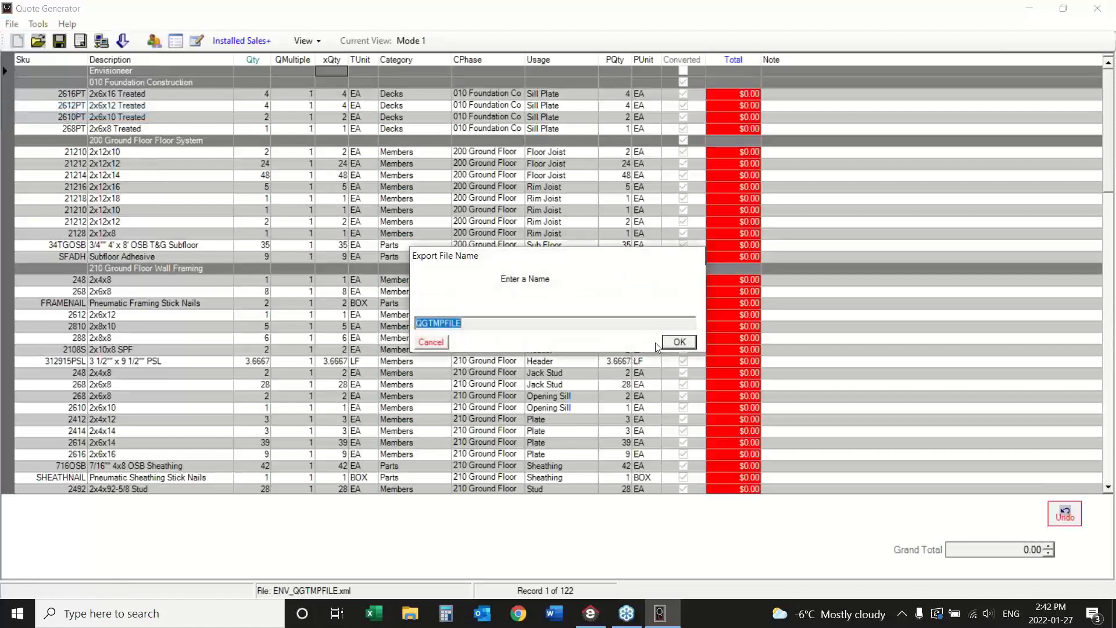
left_click(675, 343)
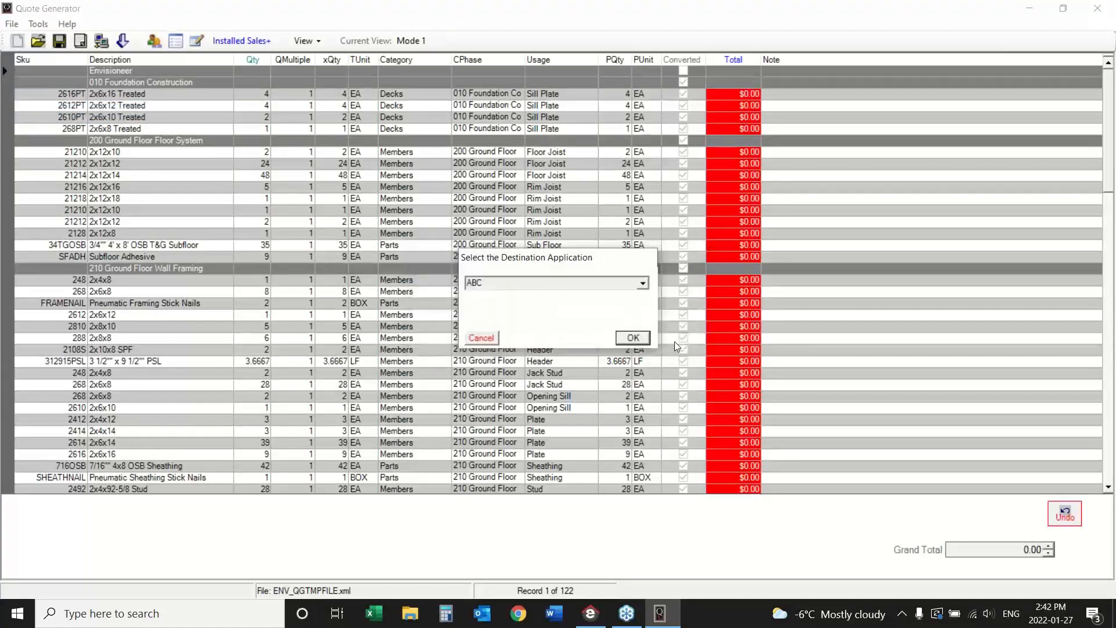
left_click(643, 282)
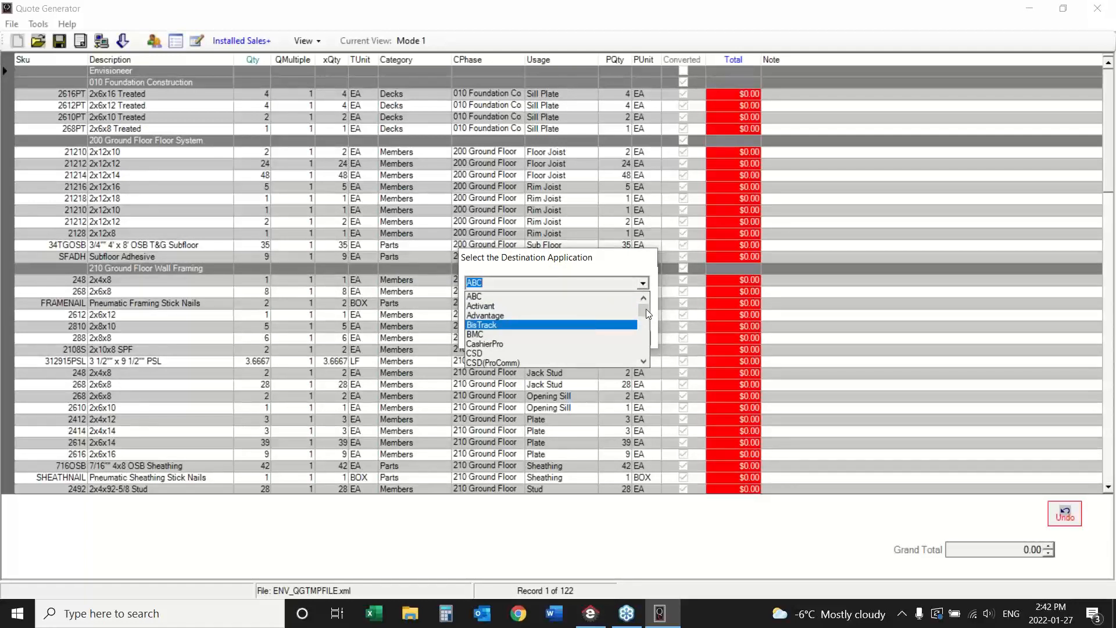
left_click_drag(646, 309, 644, 350)
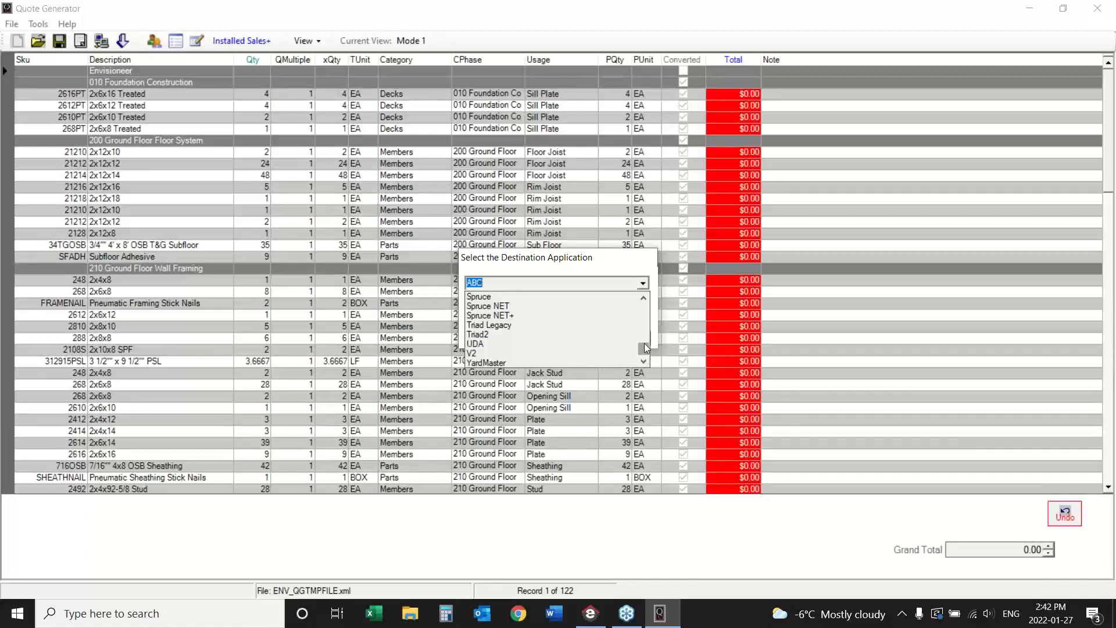
left_click_drag(644, 348, 644, 309)
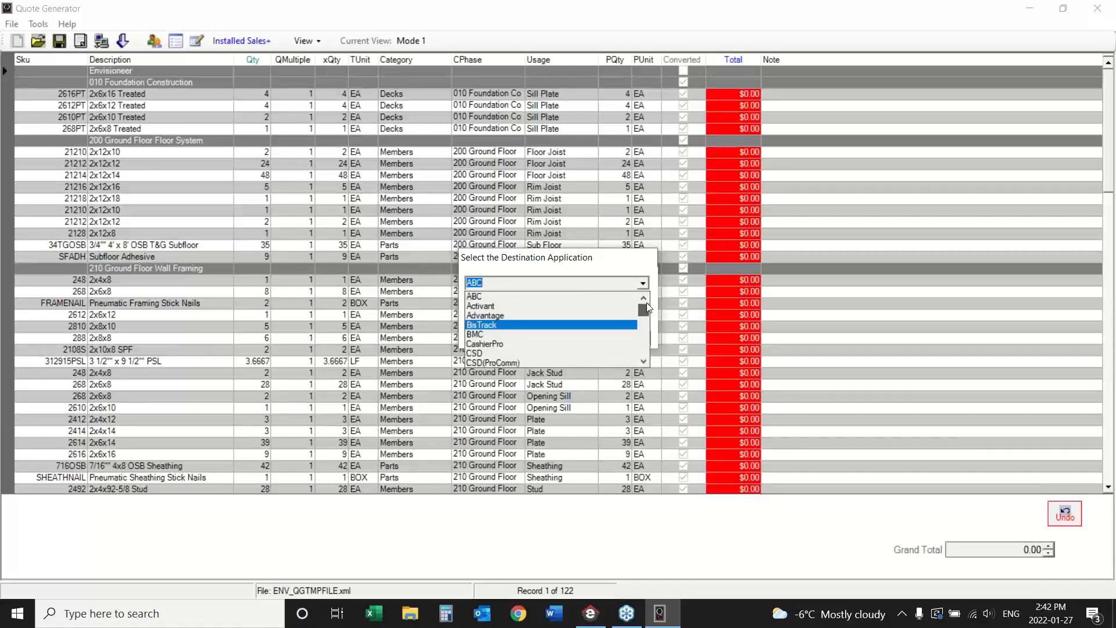
left_click(558, 331)
left_click(630, 336)
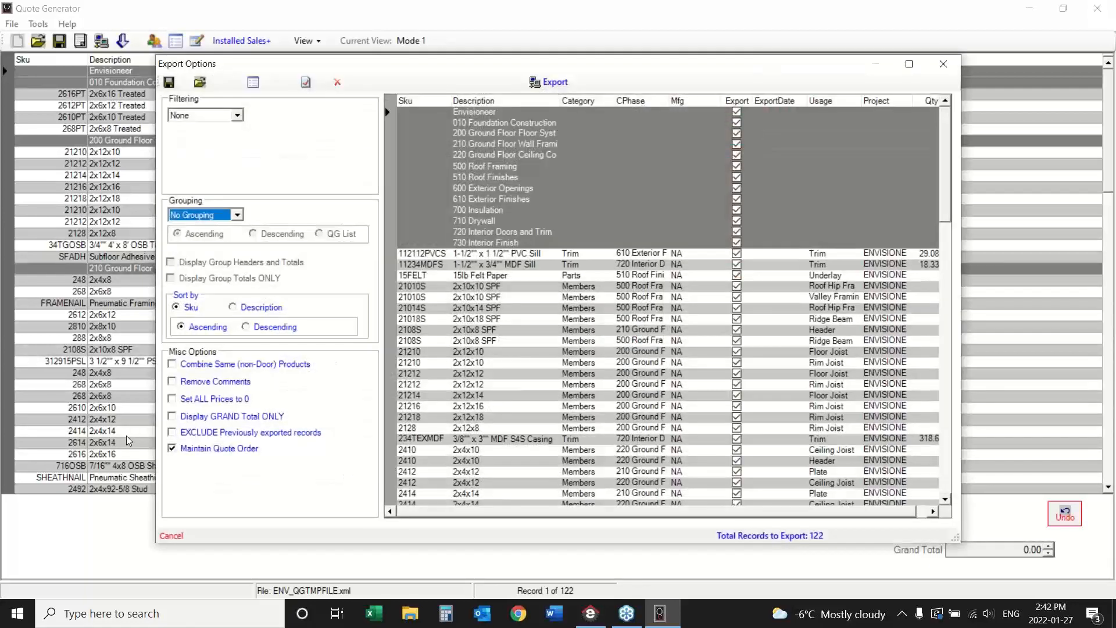
left_click(172, 450)
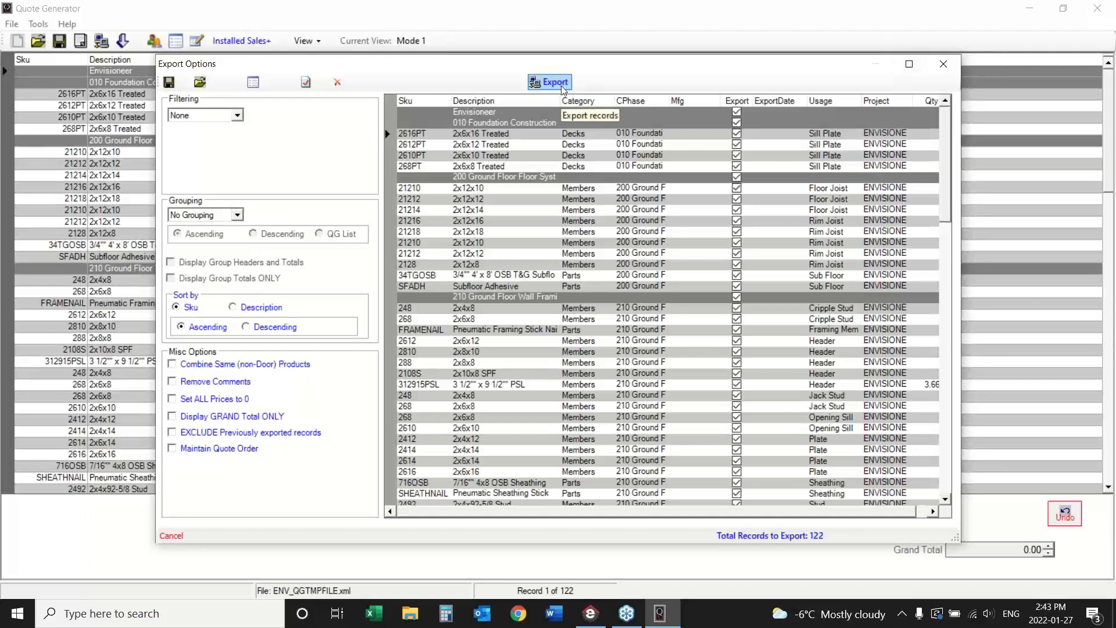
left_click(944, 64)
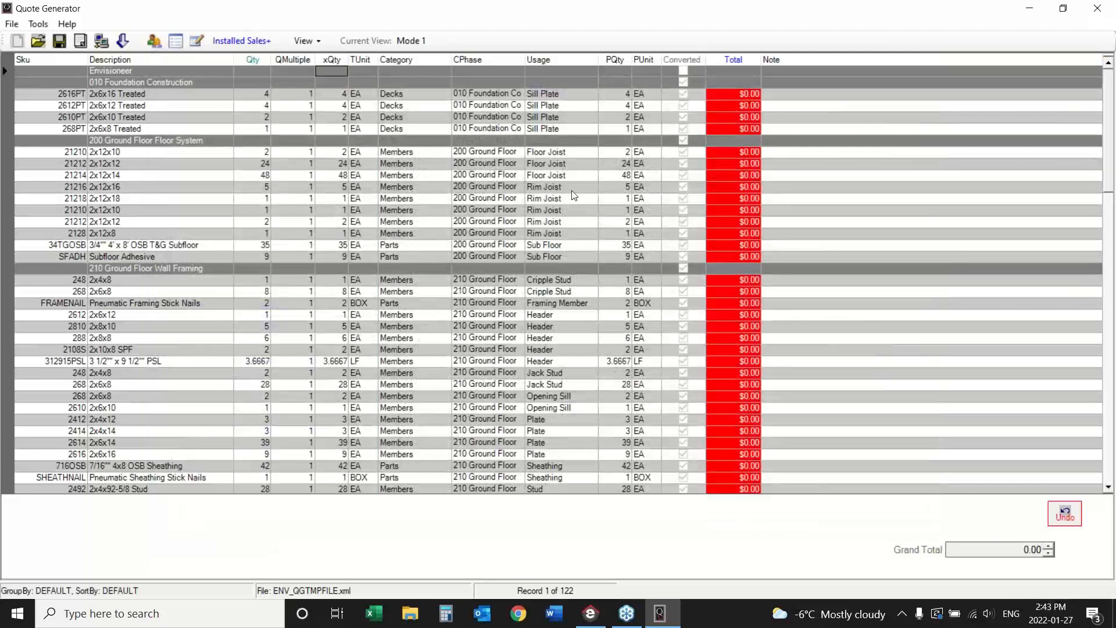
- Close Quote Generator and display everything but the framing in the house's 2D plan
left_click(1098, 8)
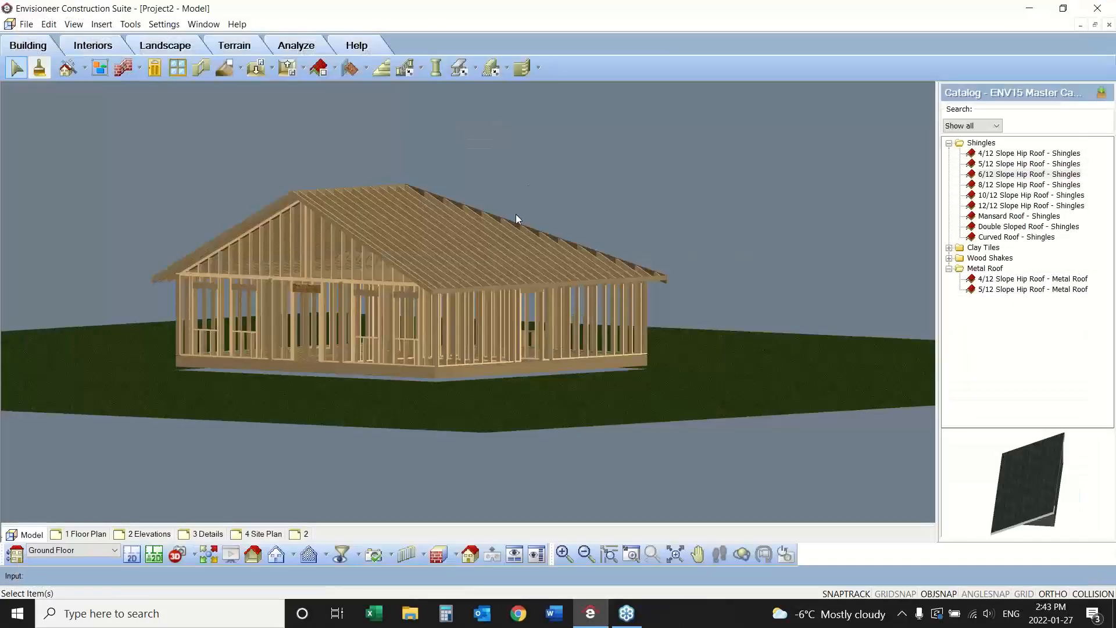
left_click(131, 555)
left_click(74, 24)
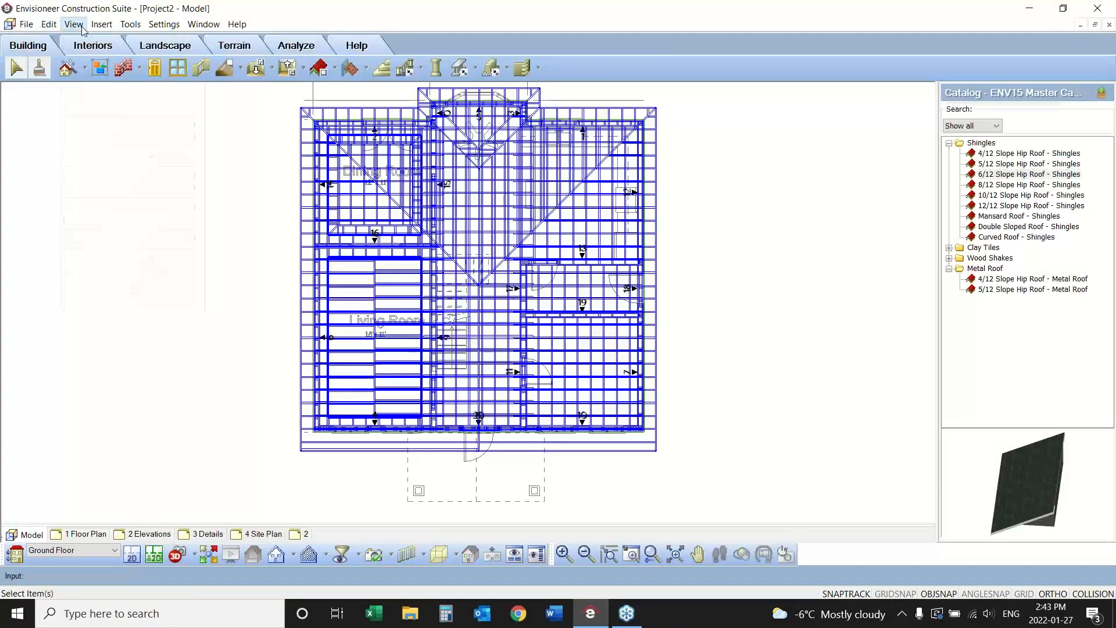
mouse_move(117, 213)
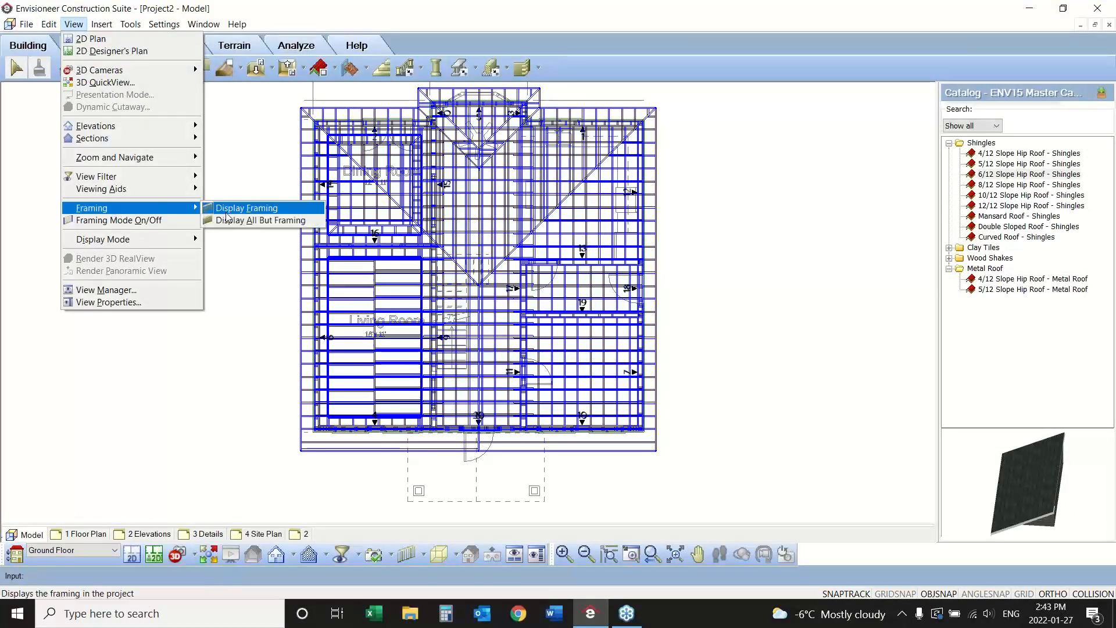
left_click(245, 221)
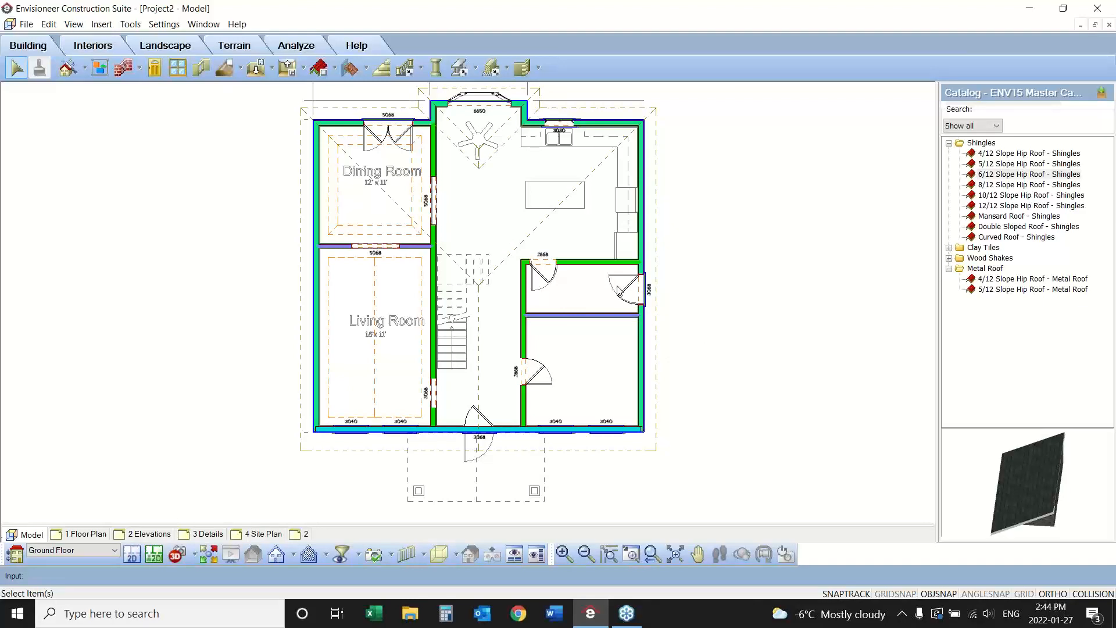
- Examine the Ground Floor's location framing options, including its load bearing span table and infill configuration
left_click(164, 24)
left_click(181, 84)
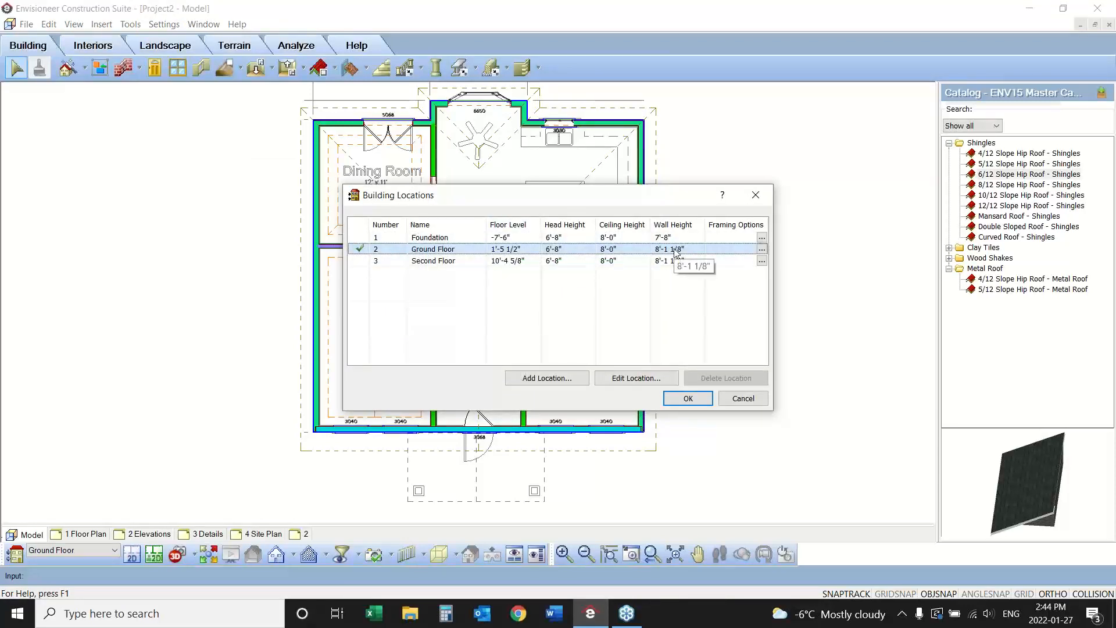
left_click(761, 249)
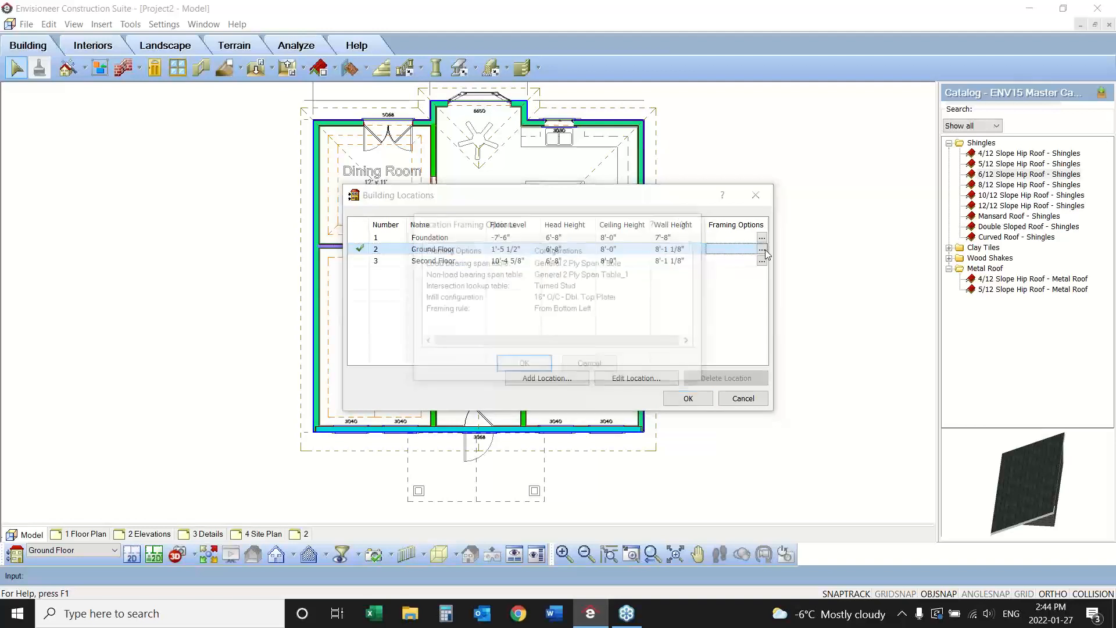
left_click(586, 266)
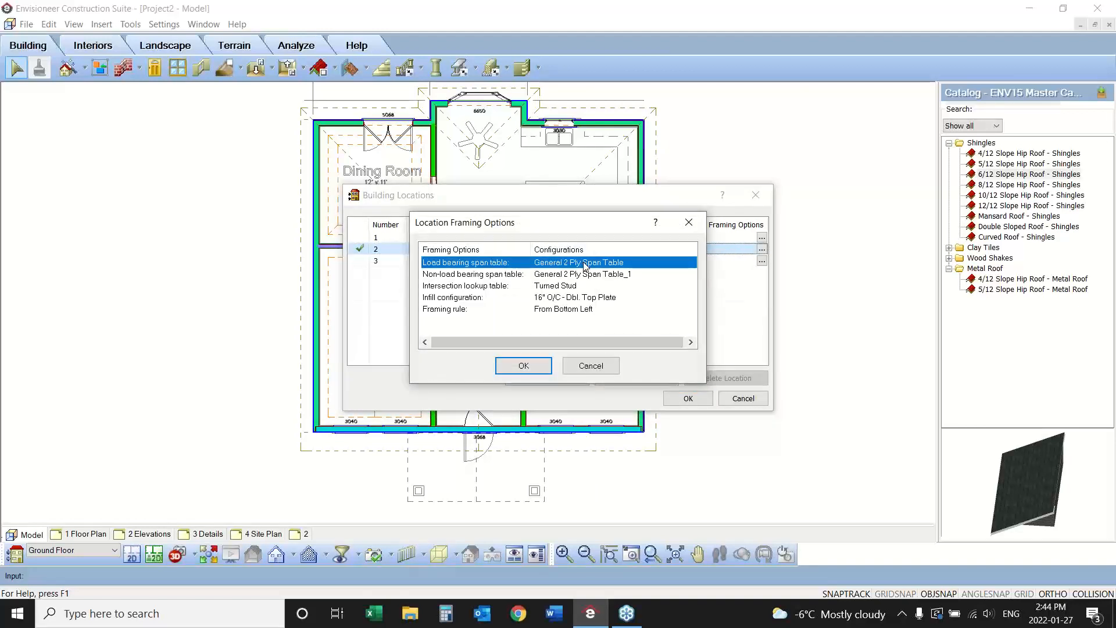
left_click(575, 299)
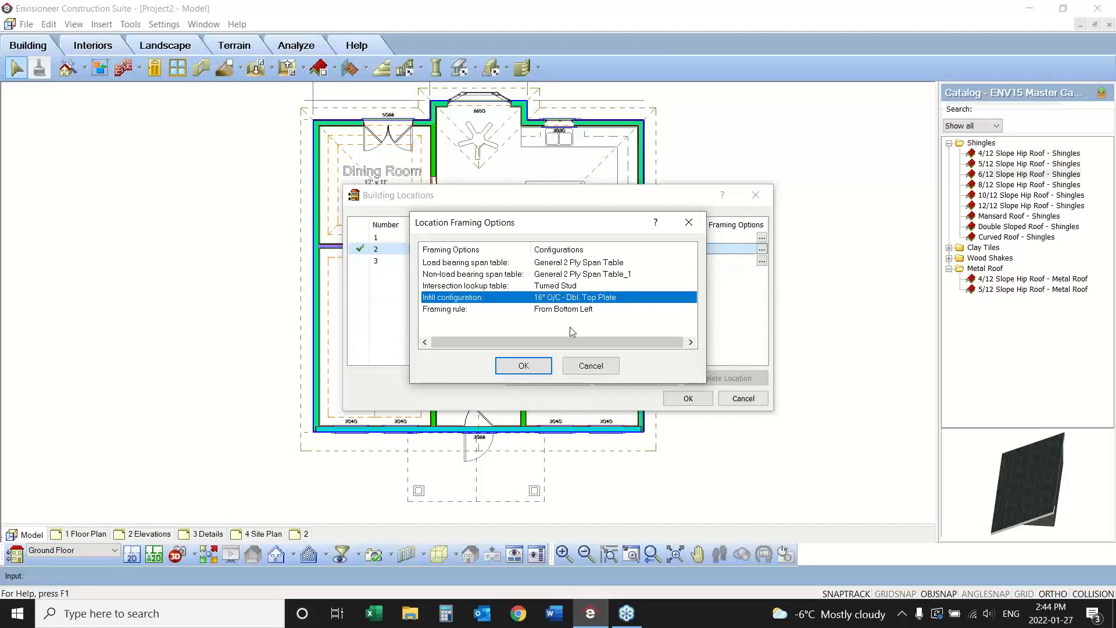
left_click(591, 366)
left_click(744, 398)
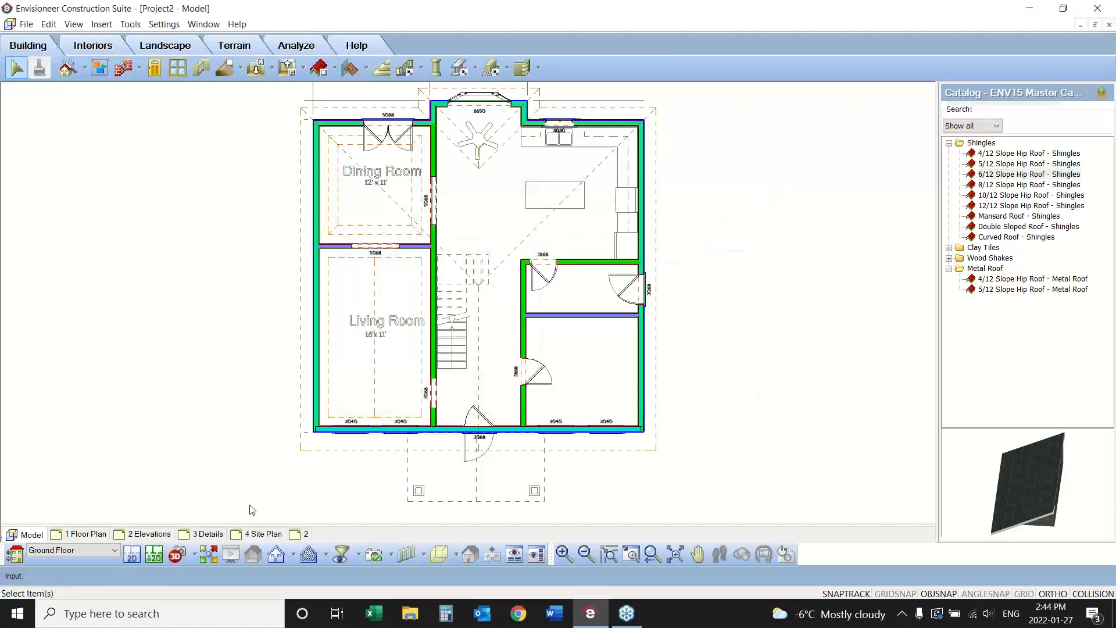
- Show the house in 3D from the plan's lower-left corner and turn on framing mode
left_click(210, 555)
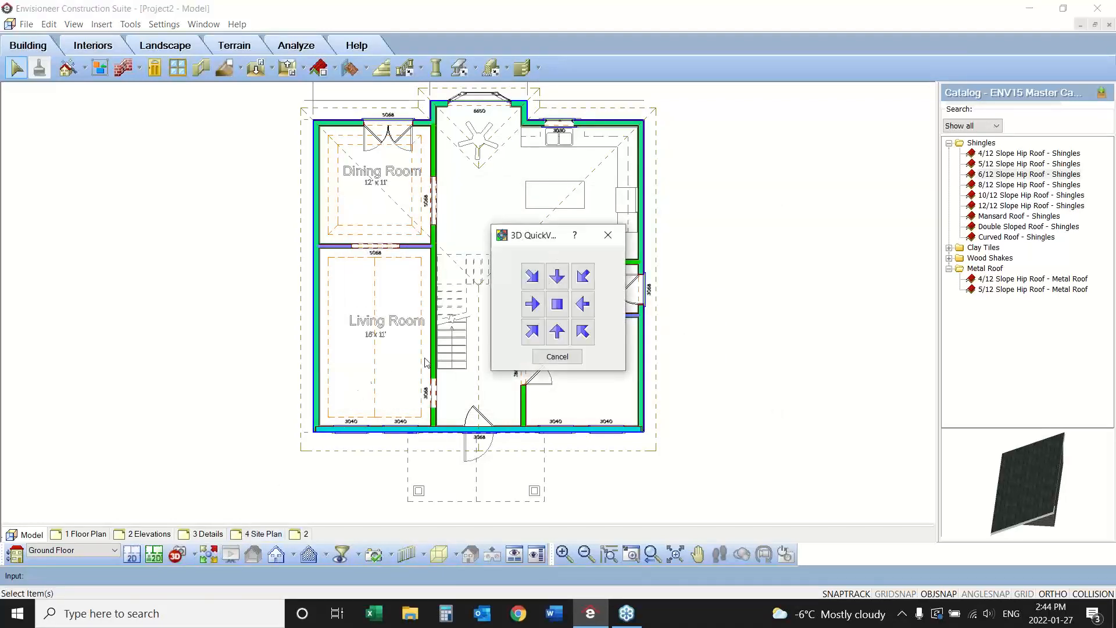
left_click(532, 331)
left_click(74, 24)
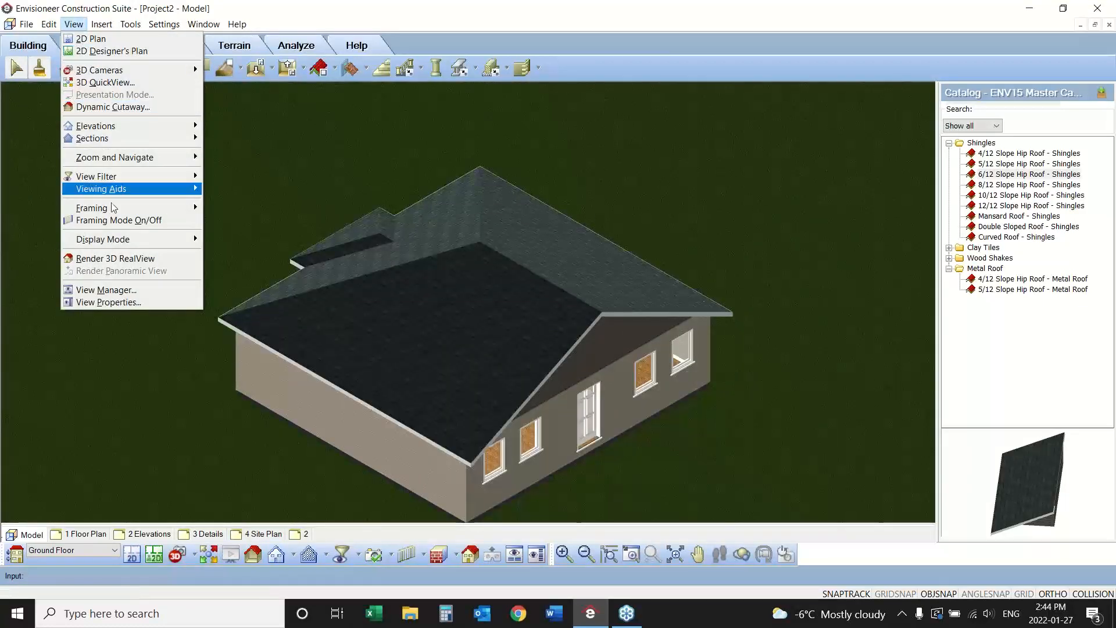
left_click(114, 221)
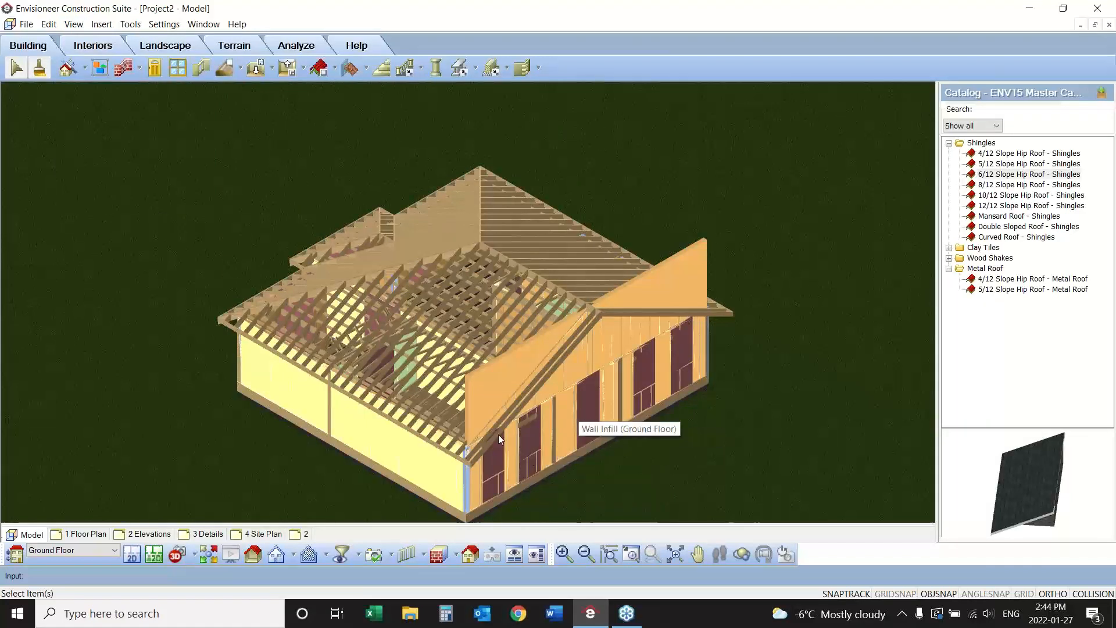
- Give the yellow side wall's infill the custom configuration 16" O/C - Dbl. Top Plate - Blocked
left_click(404, 461)
right_click(404, 461)
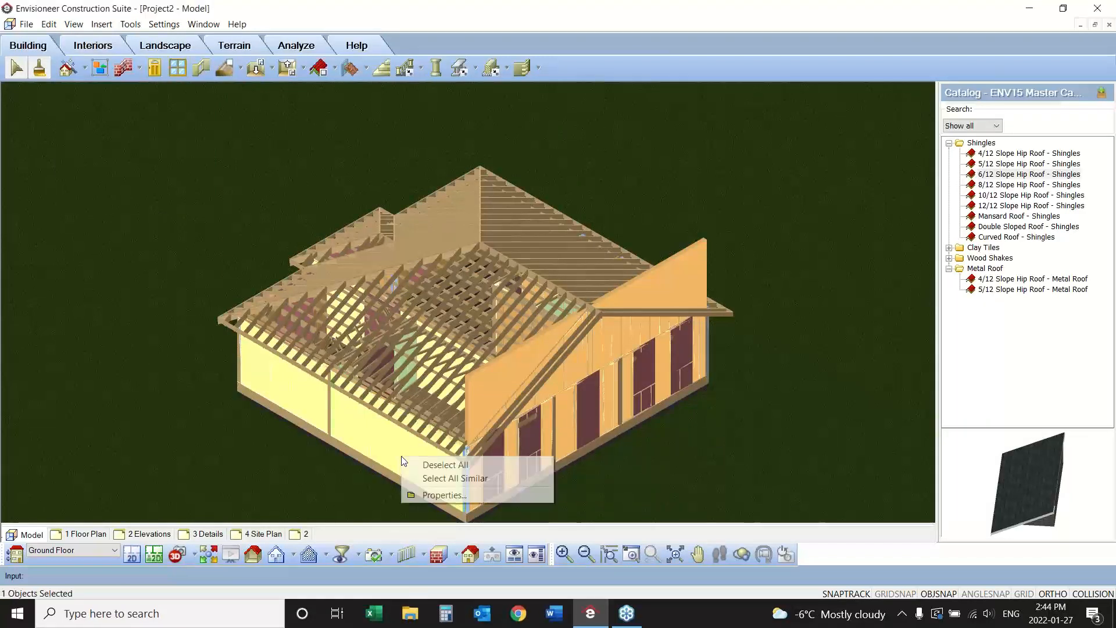
left_click(437, 492)
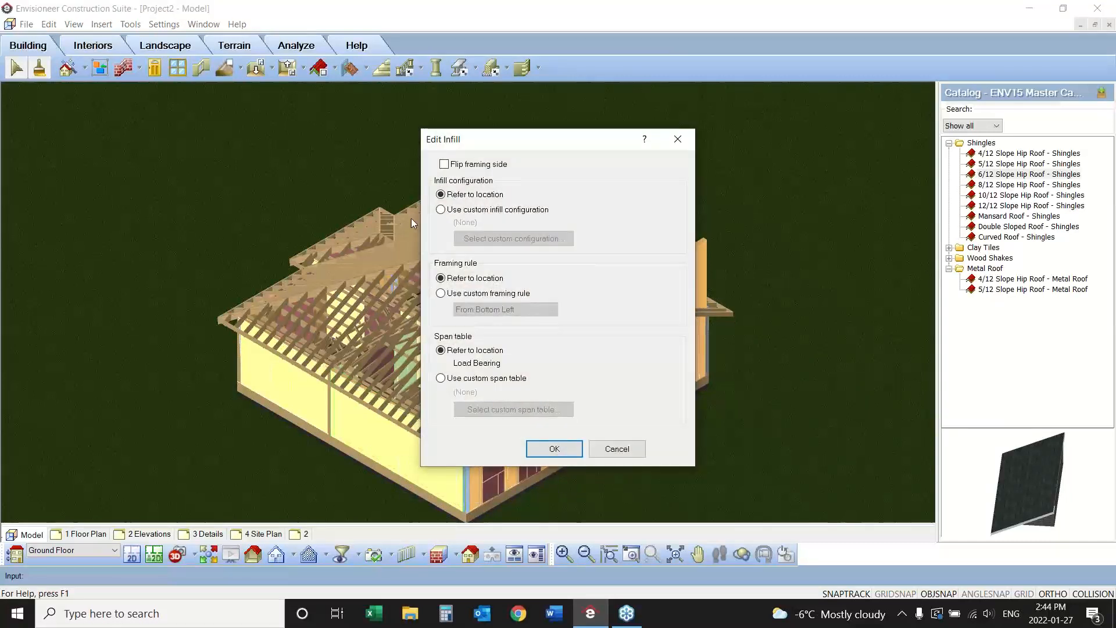
left_click(441, 210)
left_click(487, 240)
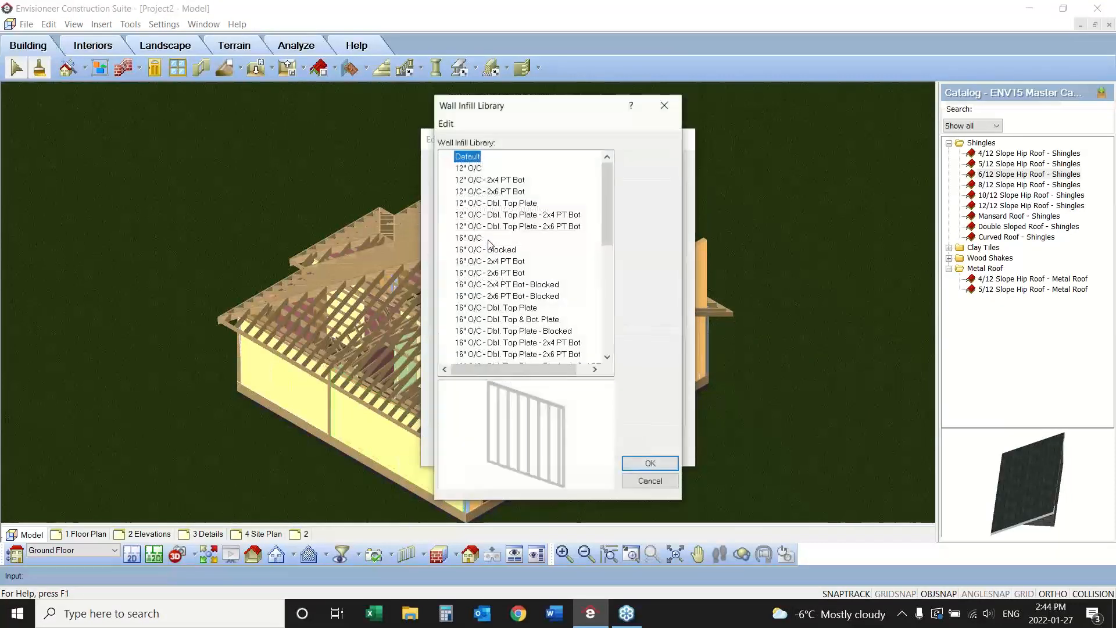
left_click(541, 331)
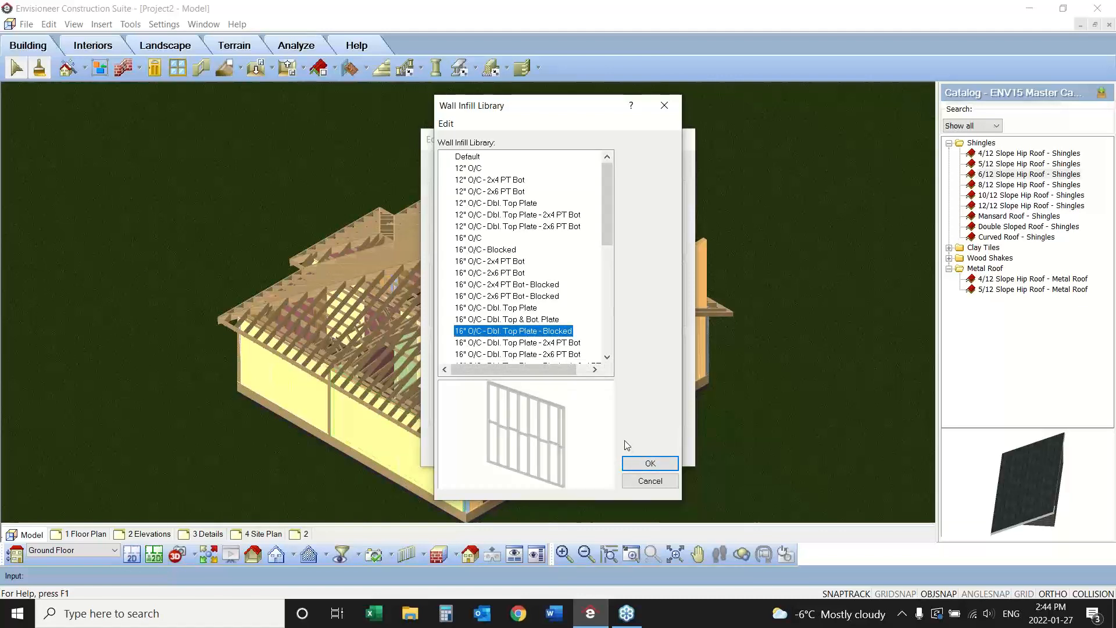
left_click(627, 463)
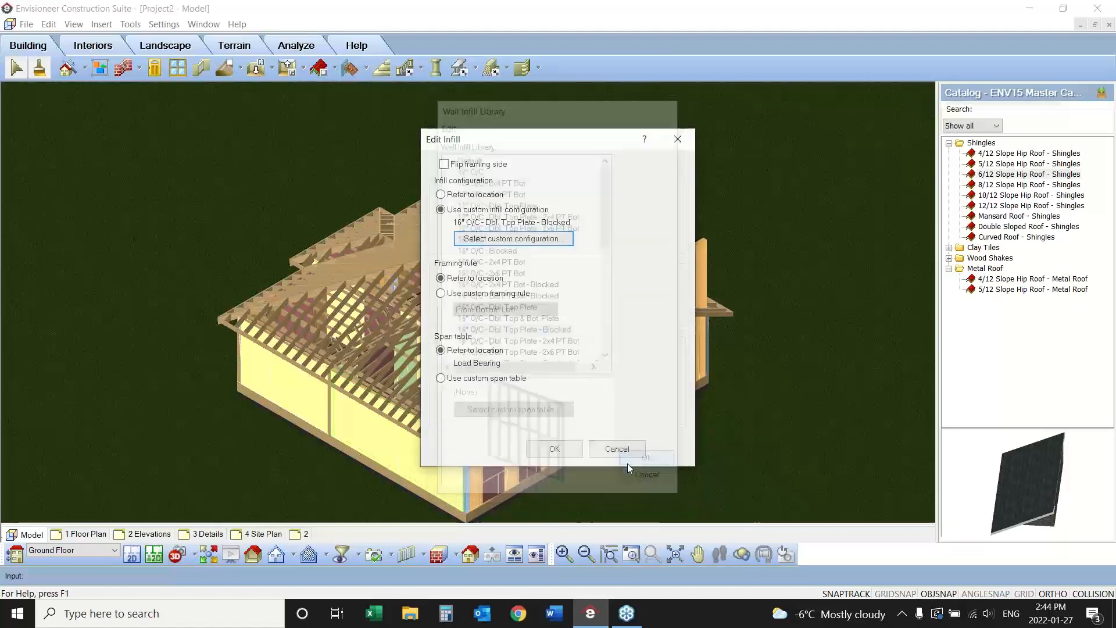
left_click(560, 452)
- Turn off framing mode and return to the 2D plan of the Ground Floor
left_click(74, 24)
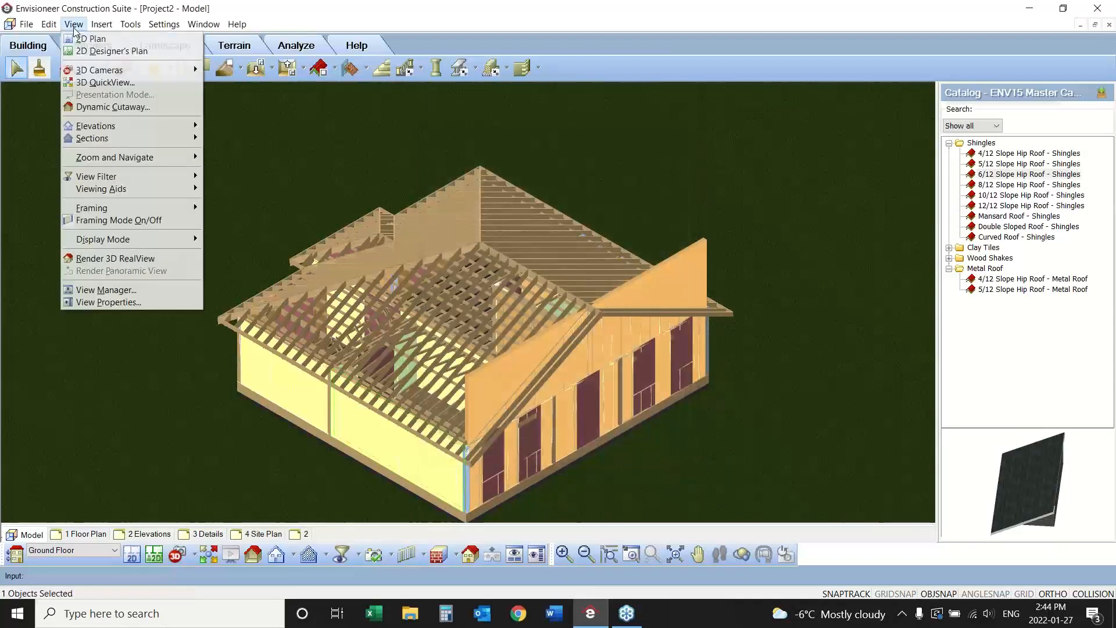
left_click(192, 223)
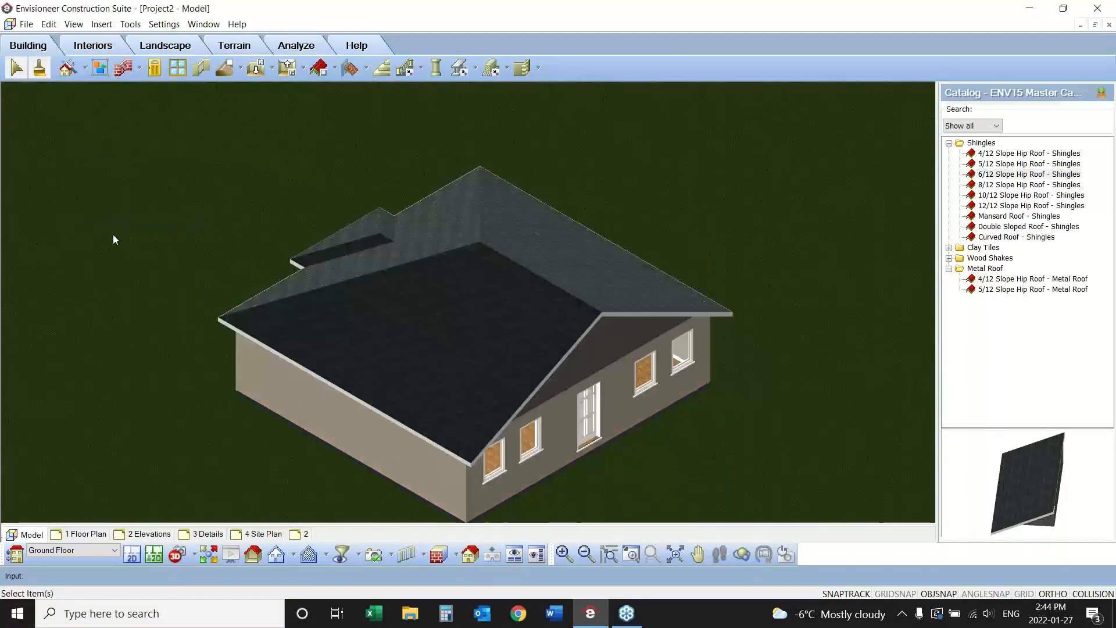
left_click(132, 554)
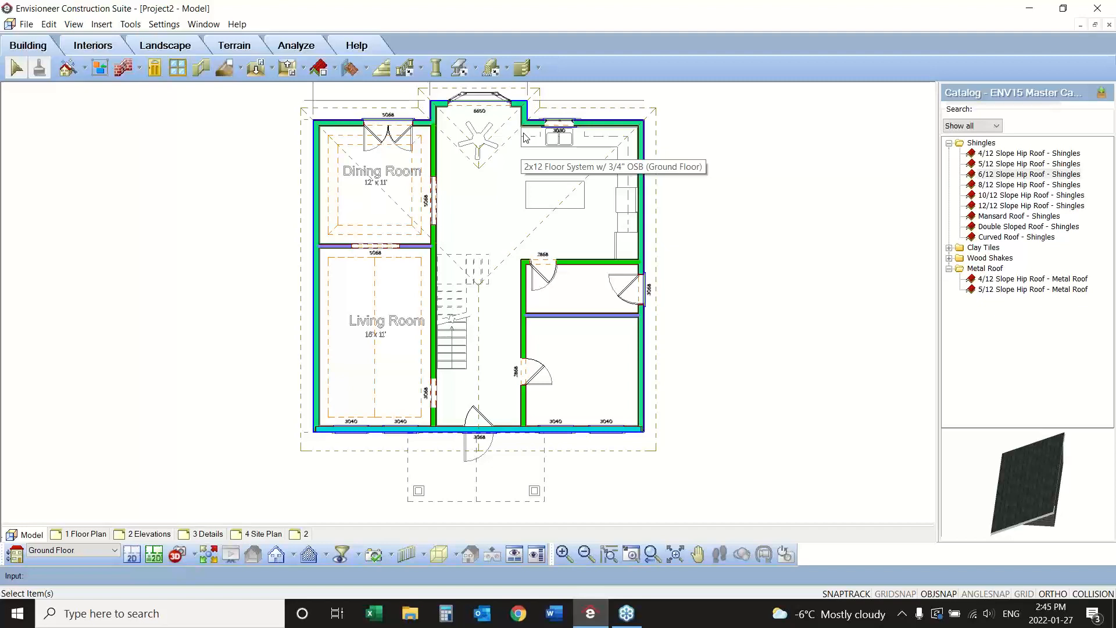
left_click(130, 24)
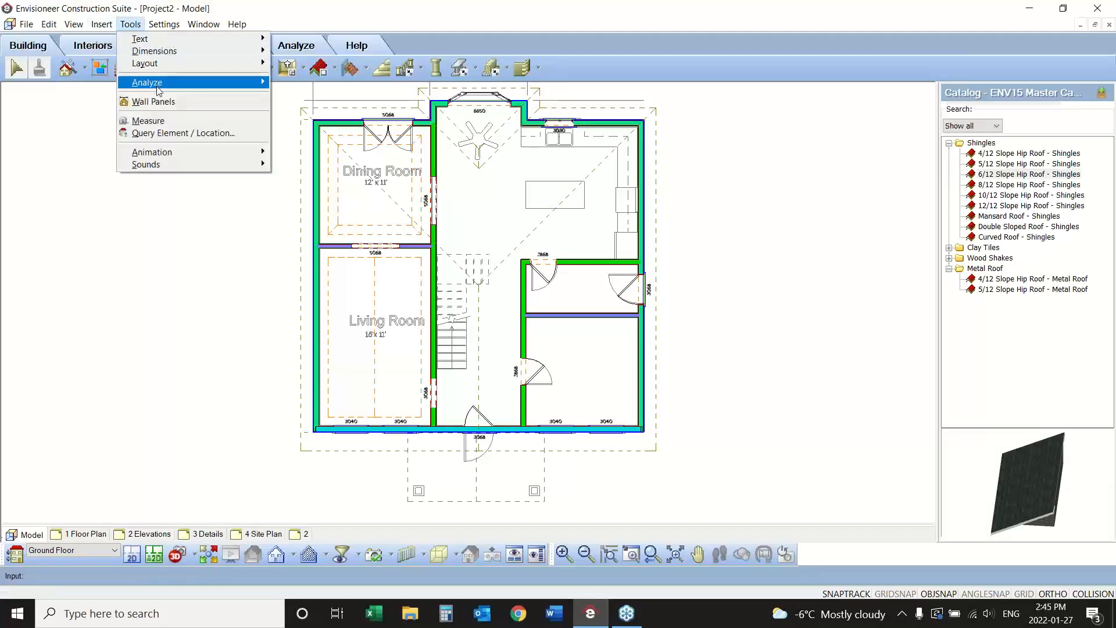
mouse_move(157, 87)
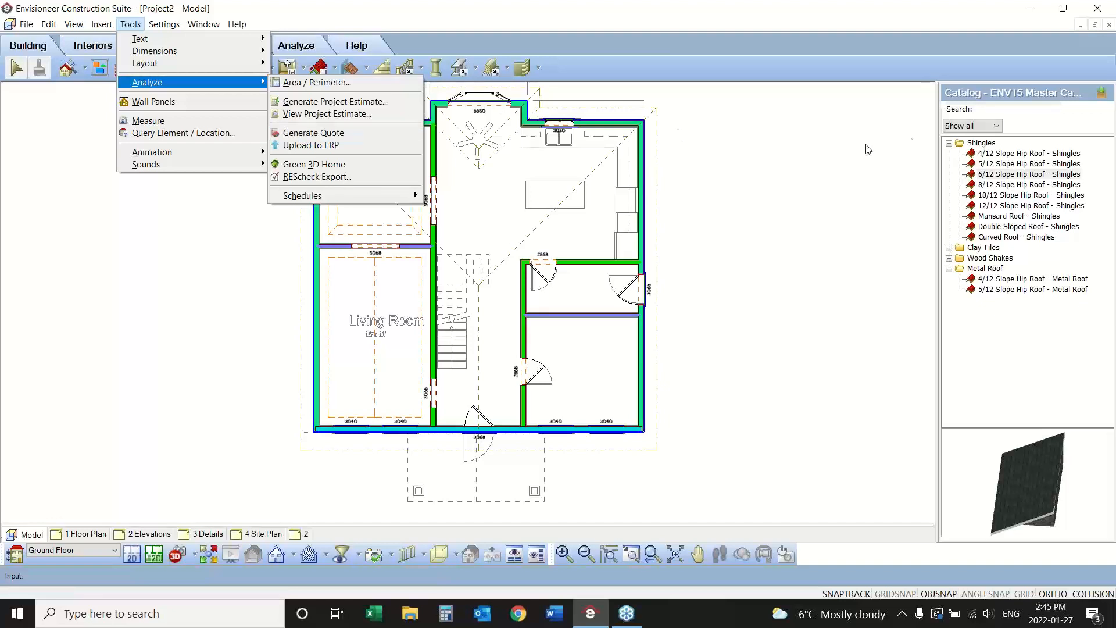
left_click(1112, 137)
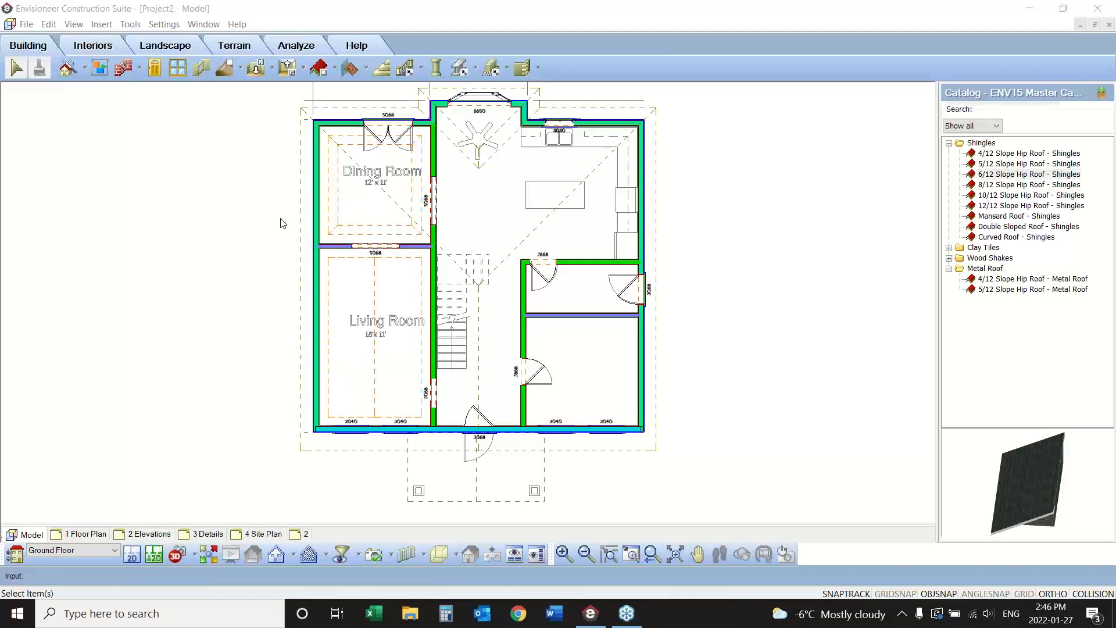
- Examine the quantity assemblies of the 2x4 Interior Wall between the two right-hand rooms, including the drywall and joint compound formulas
left_click(573, 316)
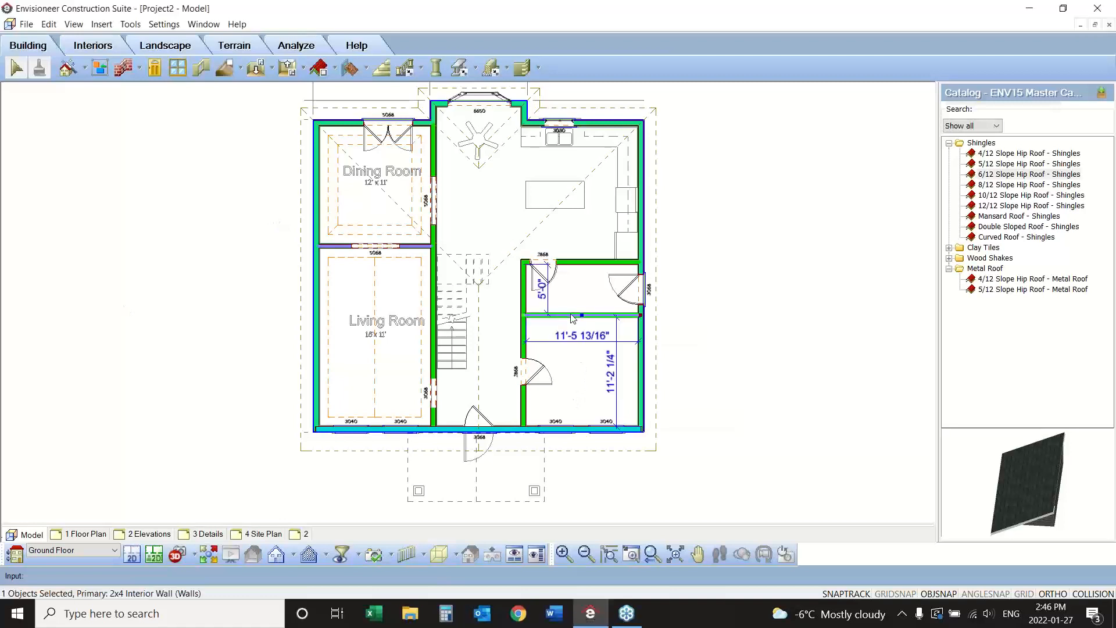
double_click(574, 316)
left_click(527, 181)
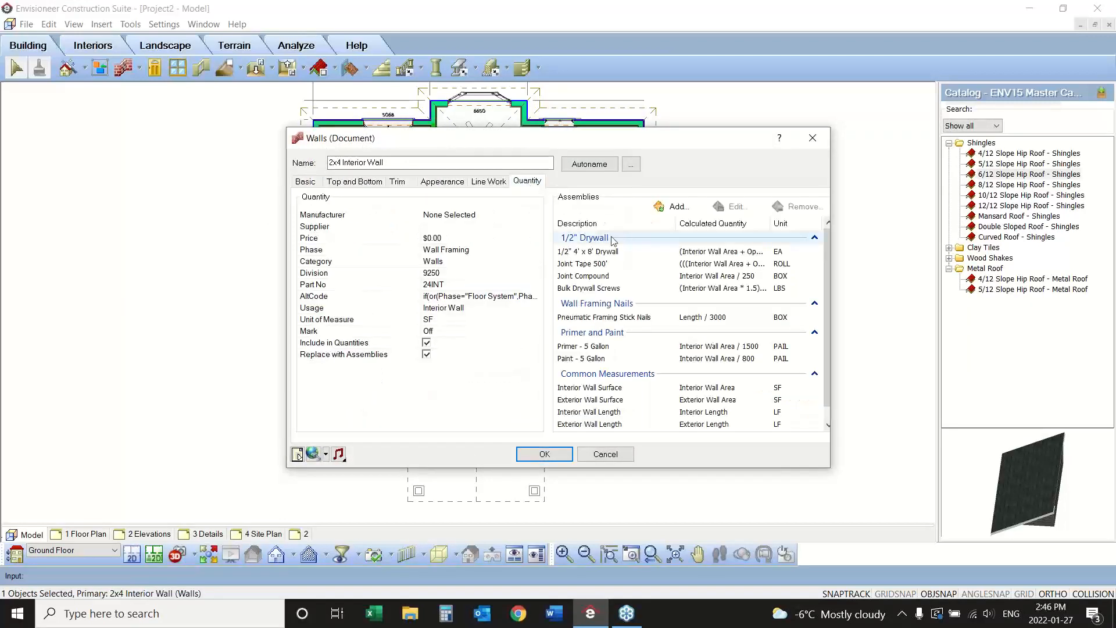
left_click(580, 277)
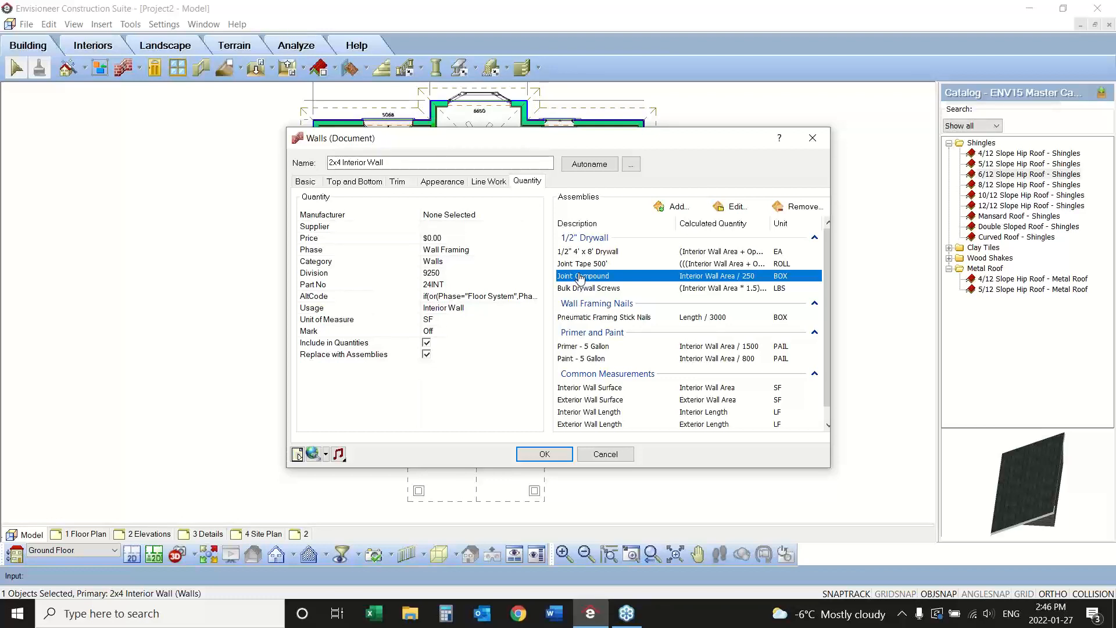
left_click(575, 254)
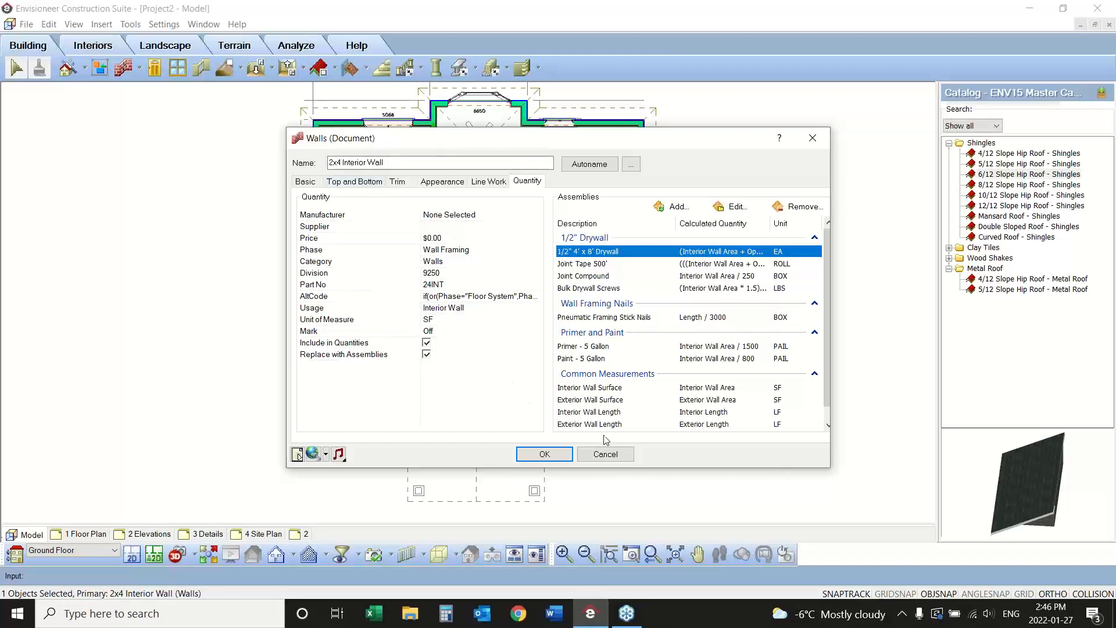
left_click(605, 454)
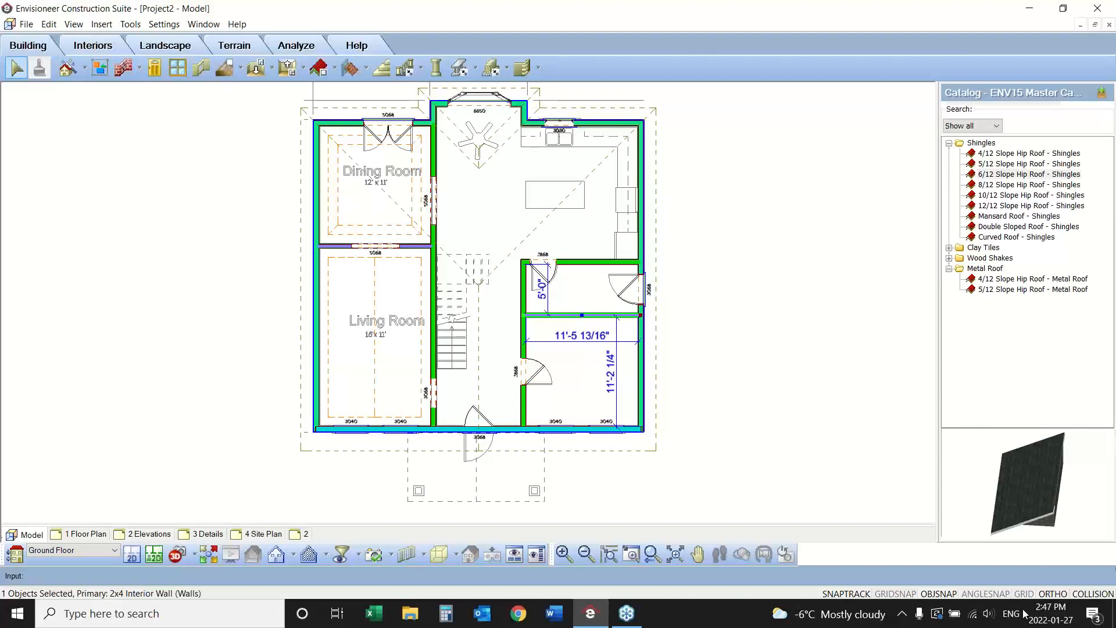
- Delete the 6/12 Slope Hip Roof - Shingles from the house
left_click(1104, 54)
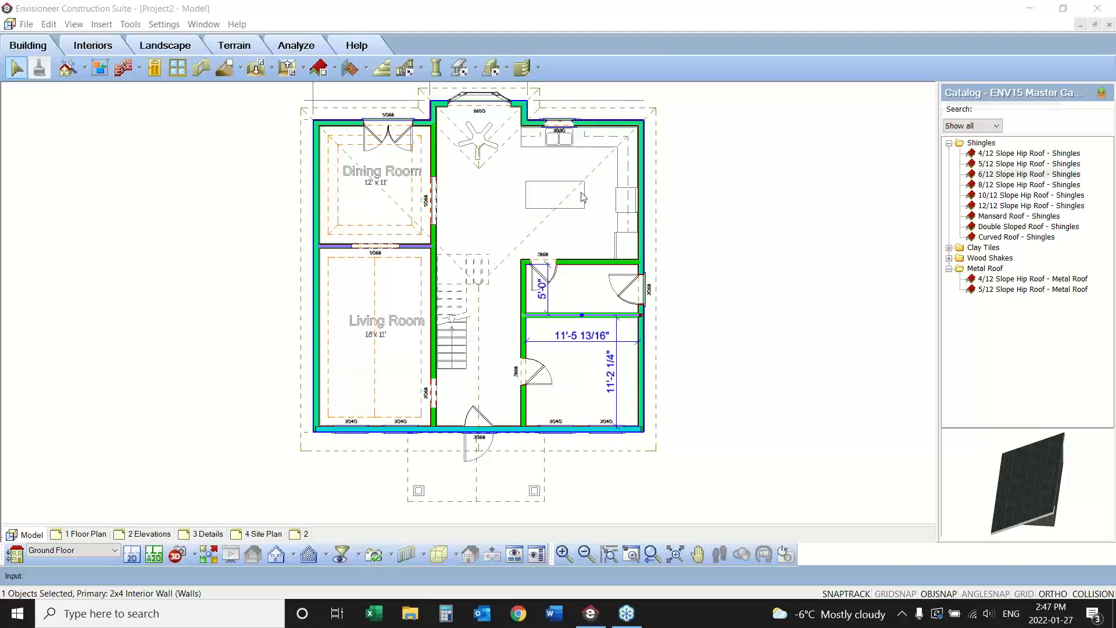
left_click(658, 173)
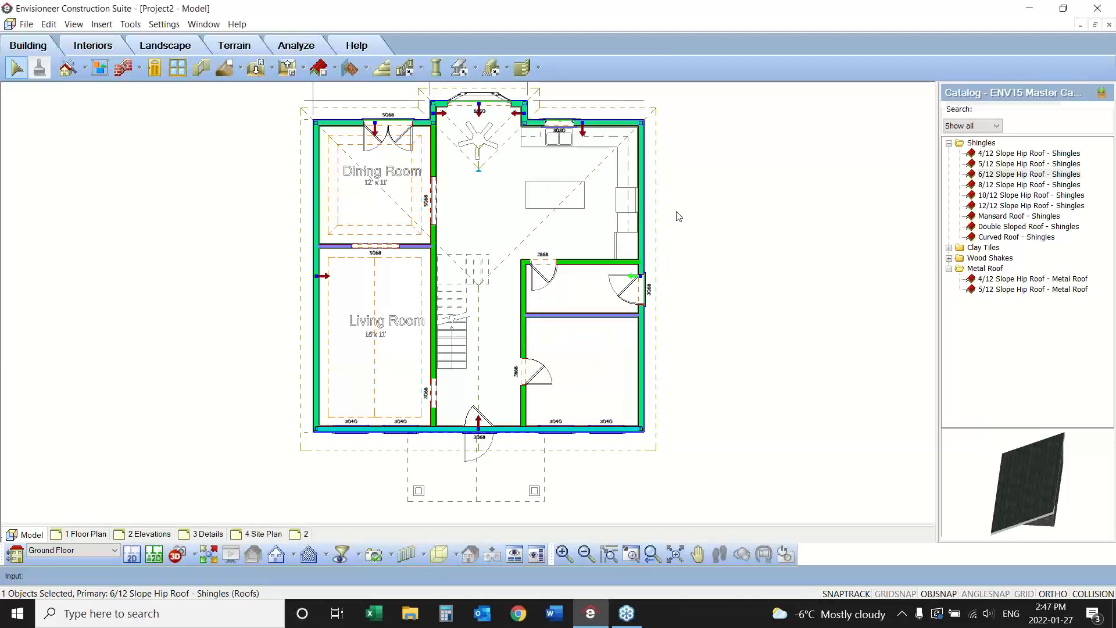
left_click(699, 245)
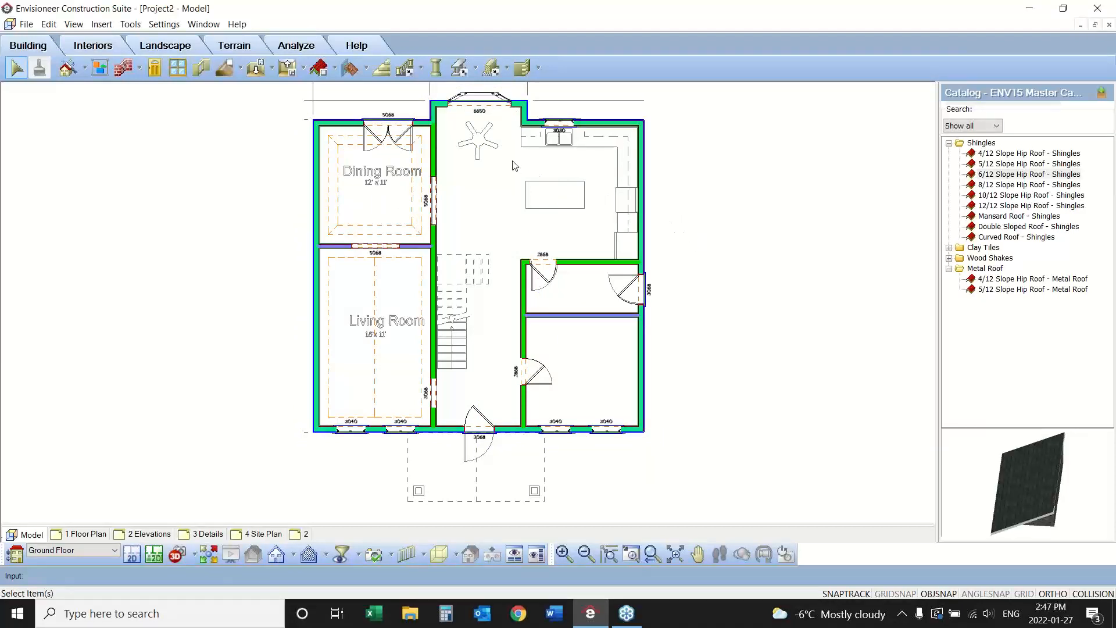
- Duplicate all 2 x 6 Cement Board Siding exterior walls to the Second Floor location, keeping the originals on the Ground Floor
left_click(317, 167)
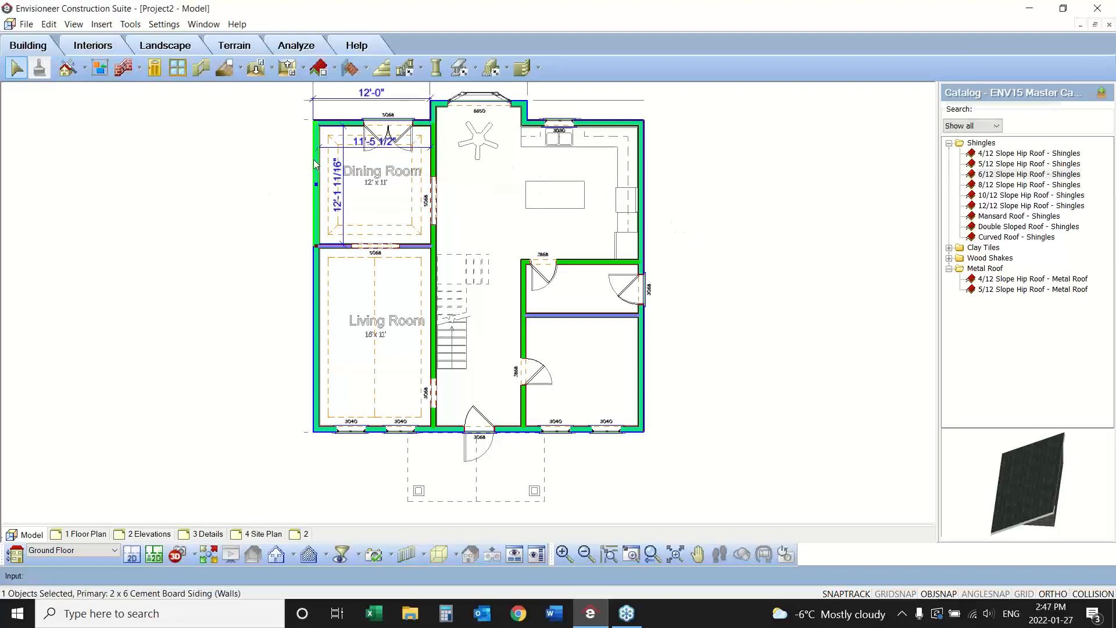
right_click(298, 169)
left_click(350, 185)
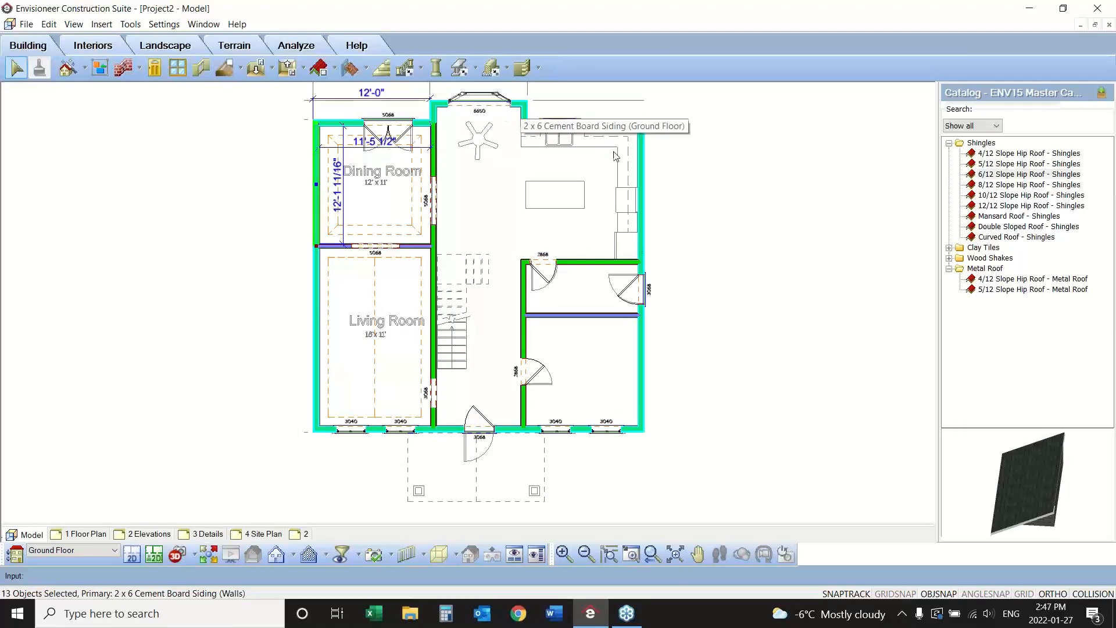
right_click(199, 185)
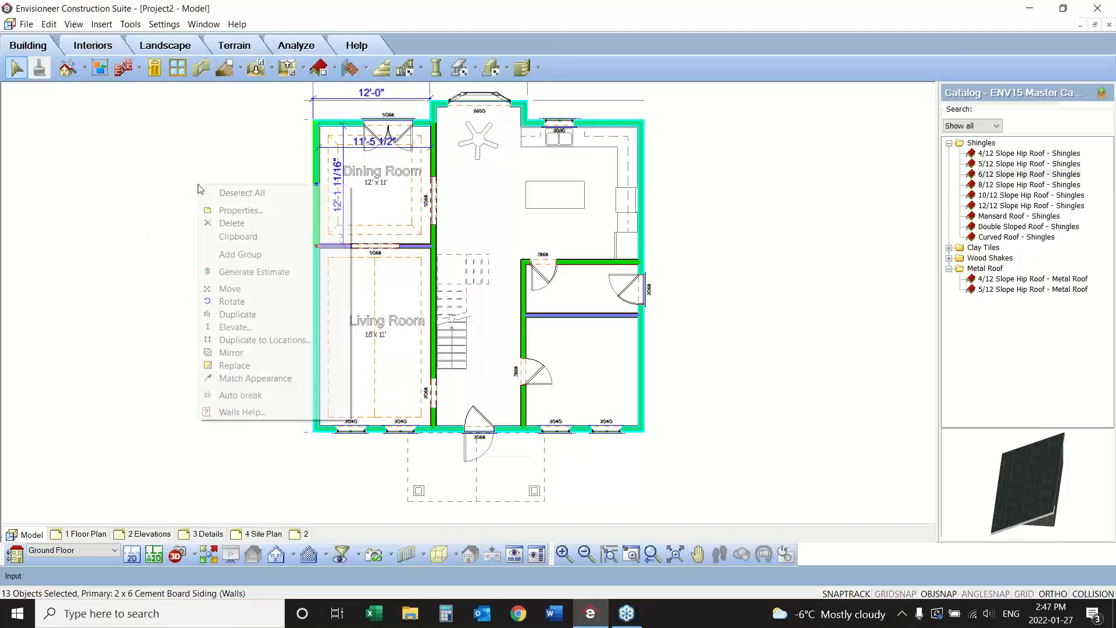
left_click(257, 340)
left_click(495, 249)
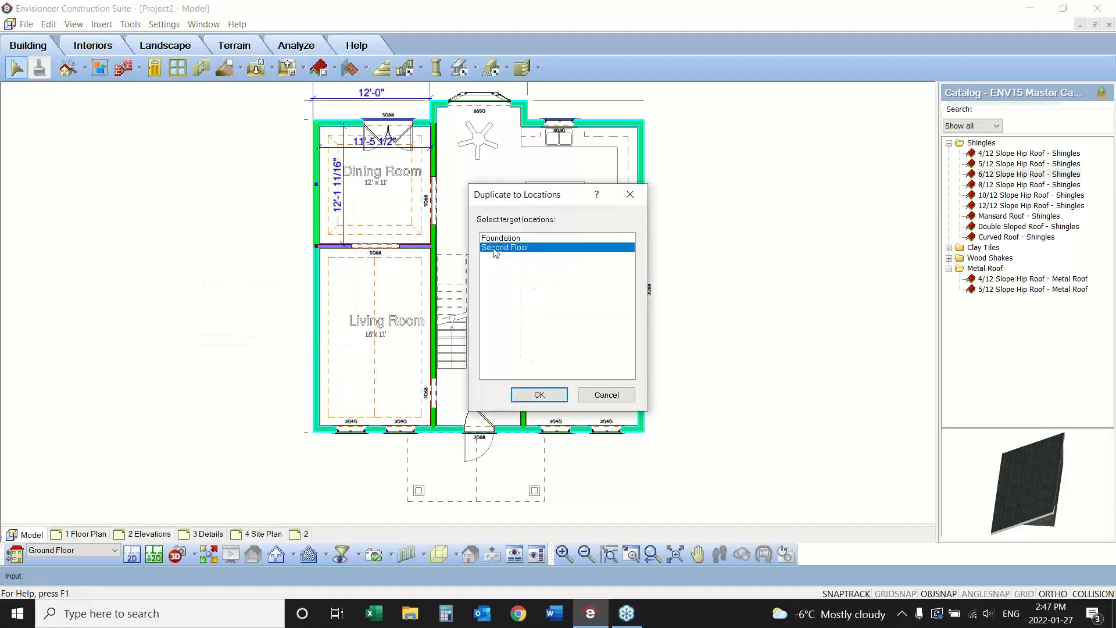
left_click(532, 398)
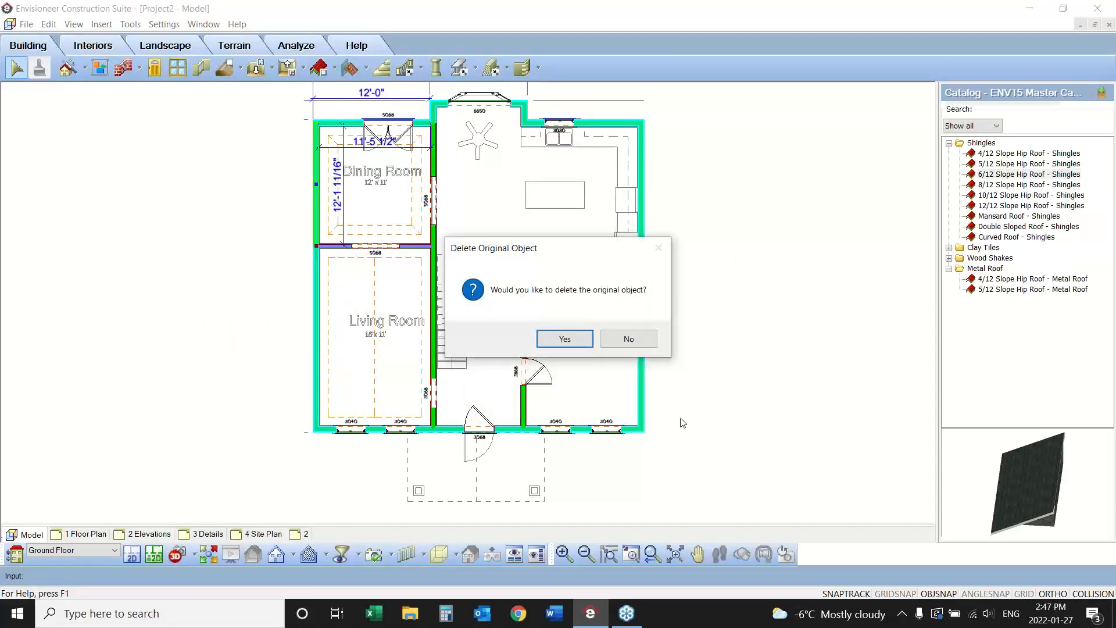
left_click(625, 340)
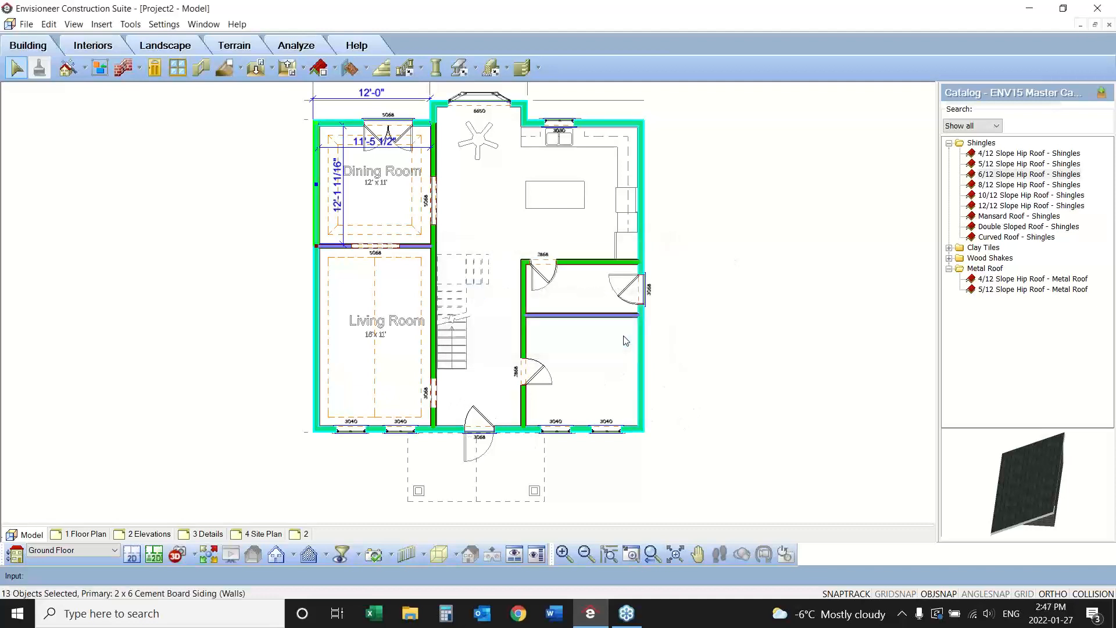
- Show the house in 3D and delete the duplicated upper-storey front door, side door, double door and bay window
left_click(211, 556)
left_click(531, 327)
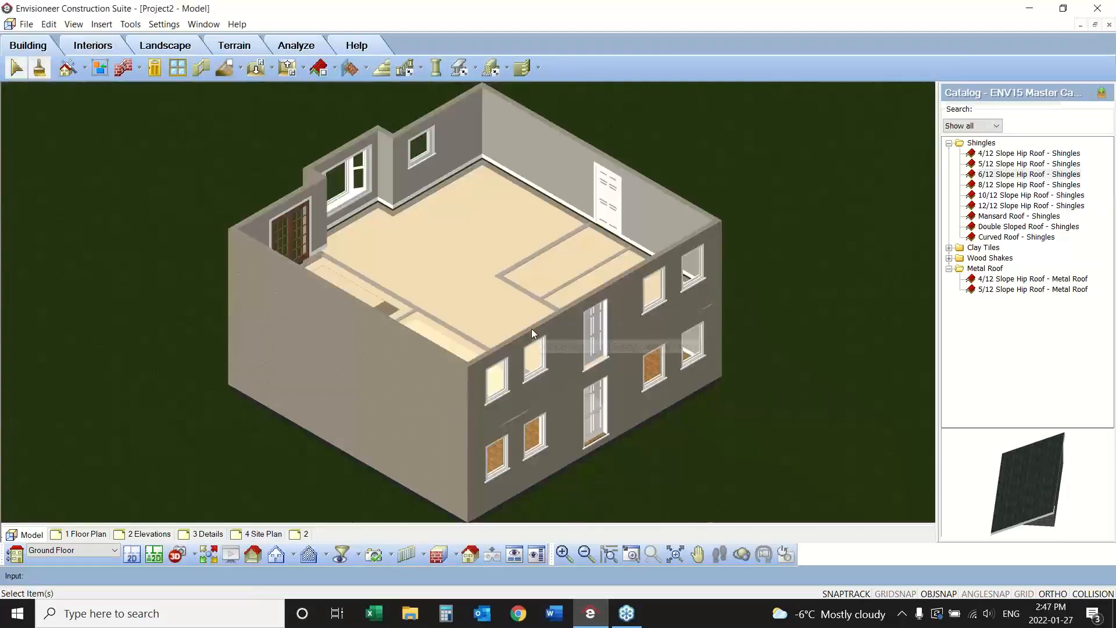
left_click(598, 342)
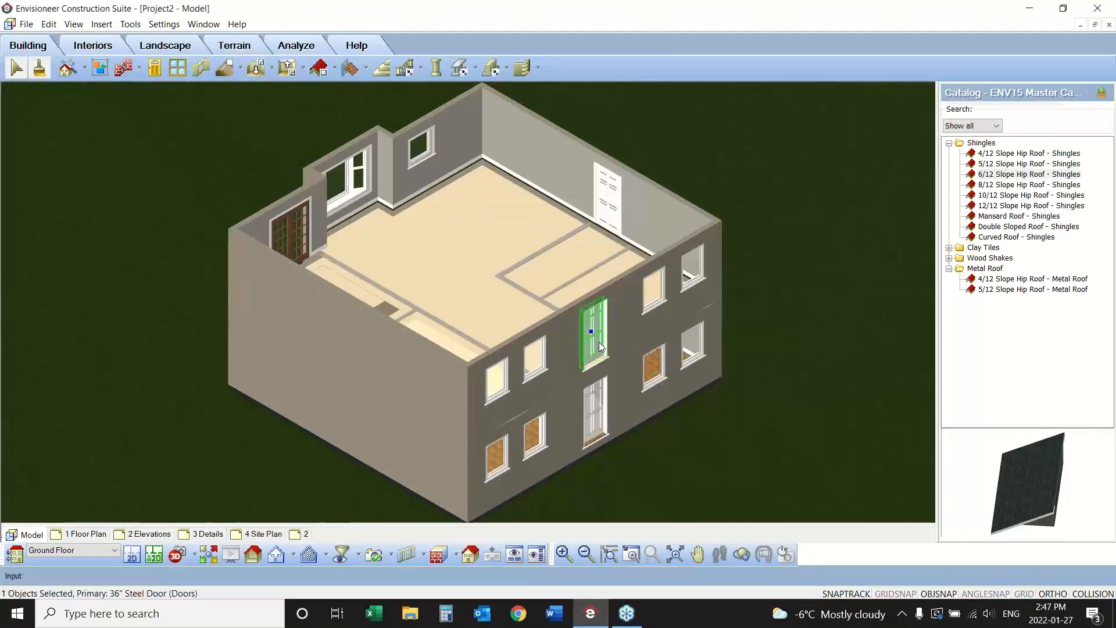
key("Delete")
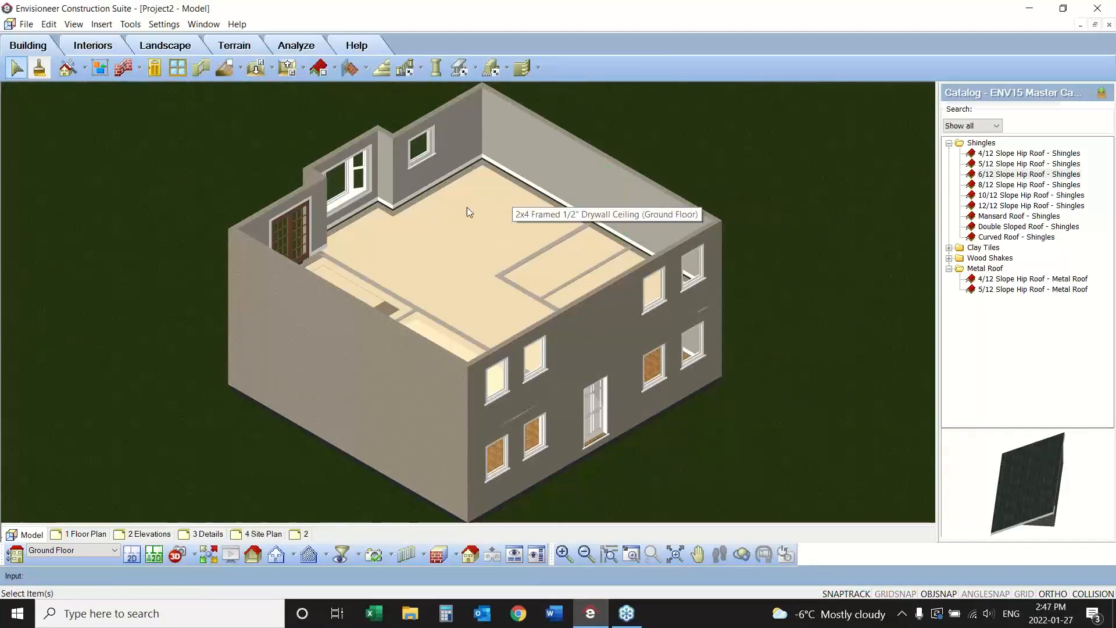
left_click(288, 235)
key("Delete")
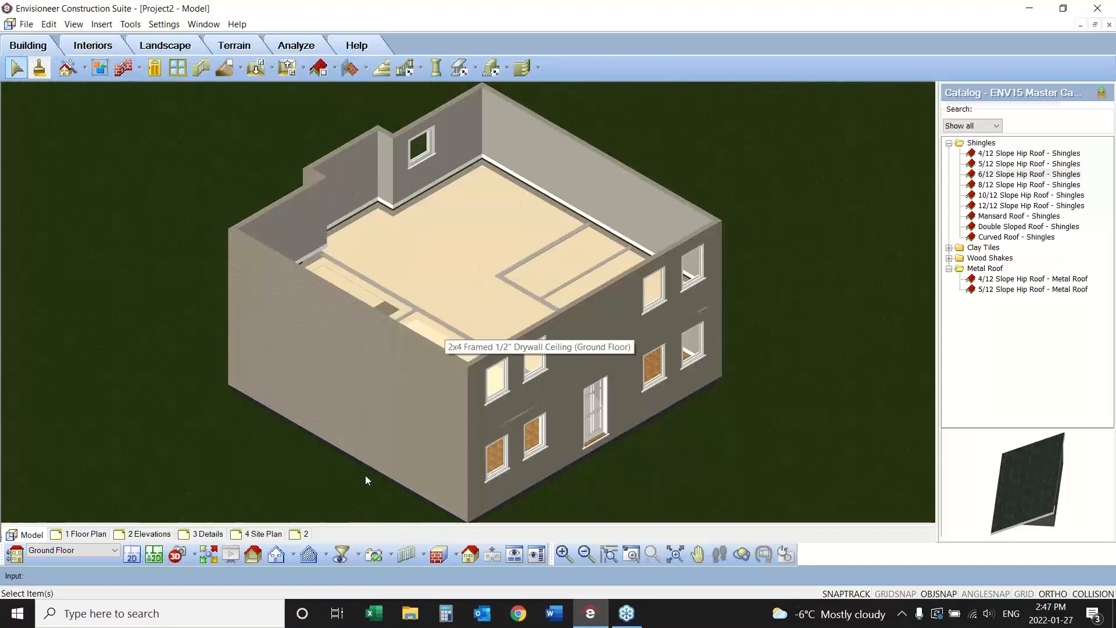
- Return to the 2D plan and make Second Floor the active location
left_click(132, 554)
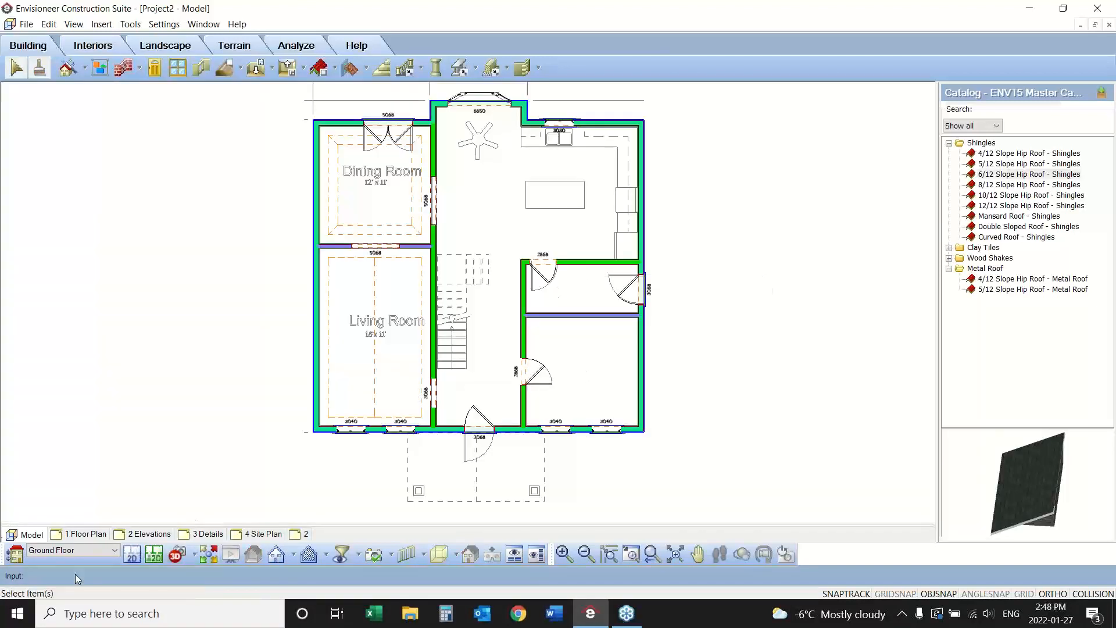
left_click(59, 551)
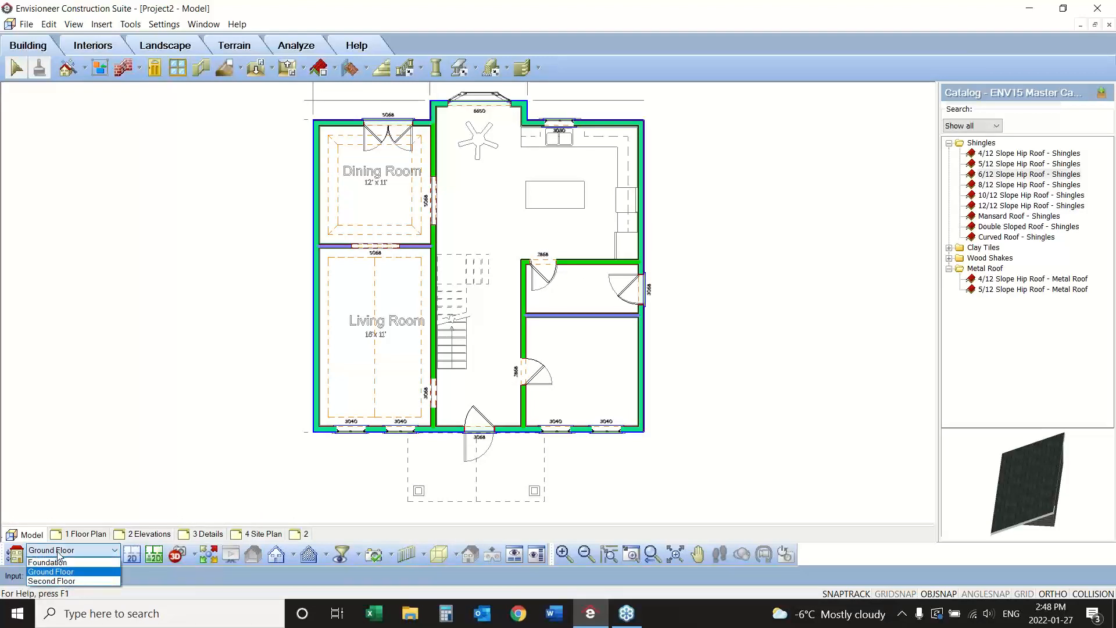
left_click(55, 581)
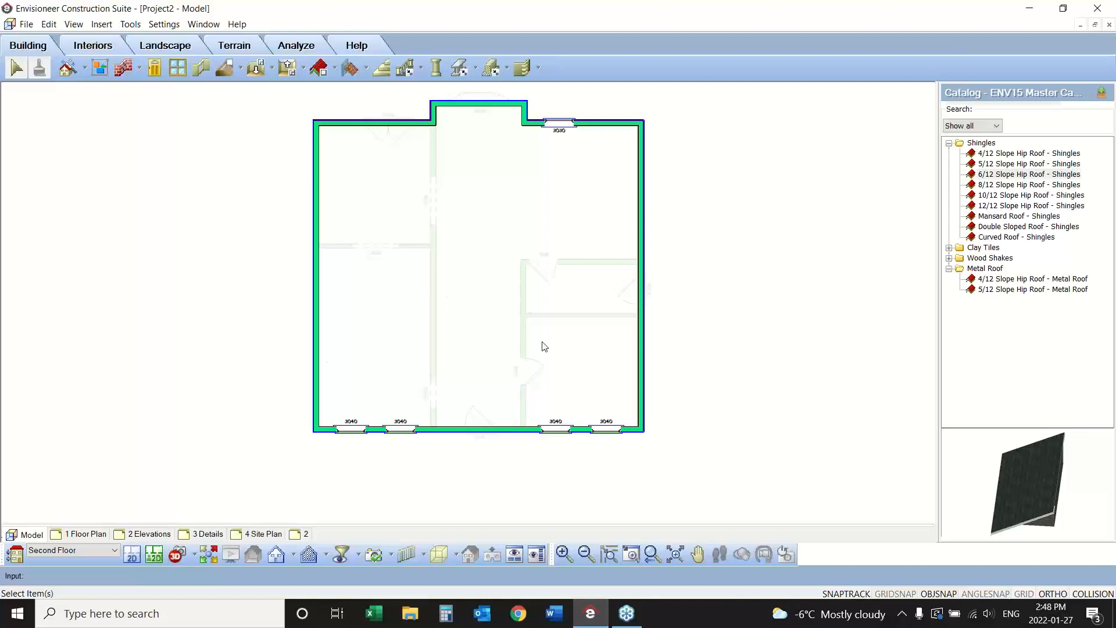
- Review the project's file import options, including PDF and CAD import
left_click(26, 24)
mouse_move(75, 199)
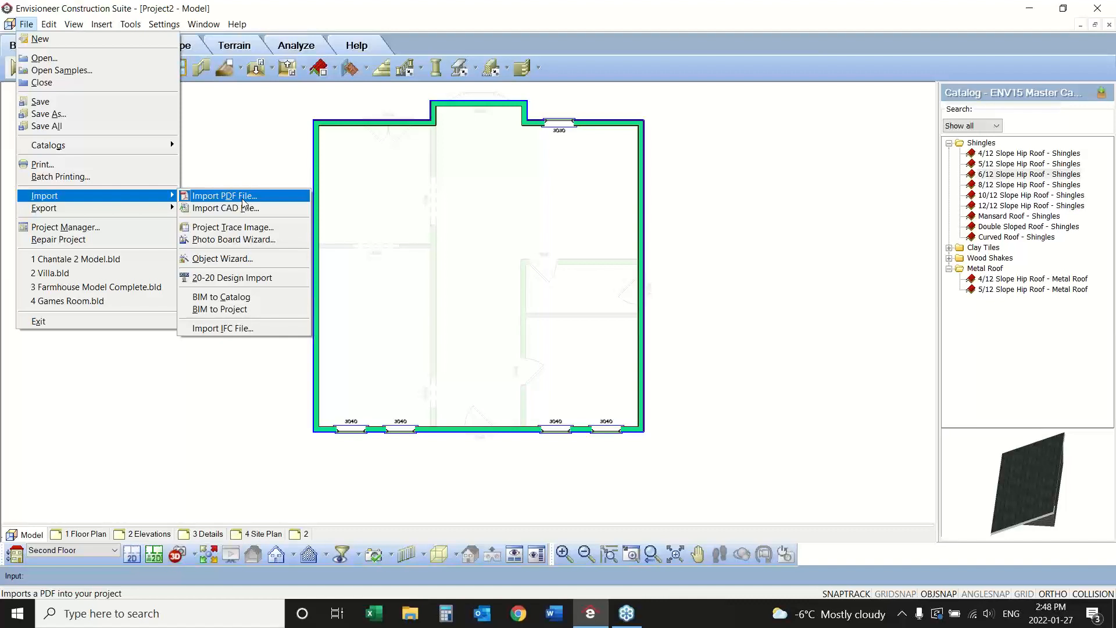
left_click(581, 74)
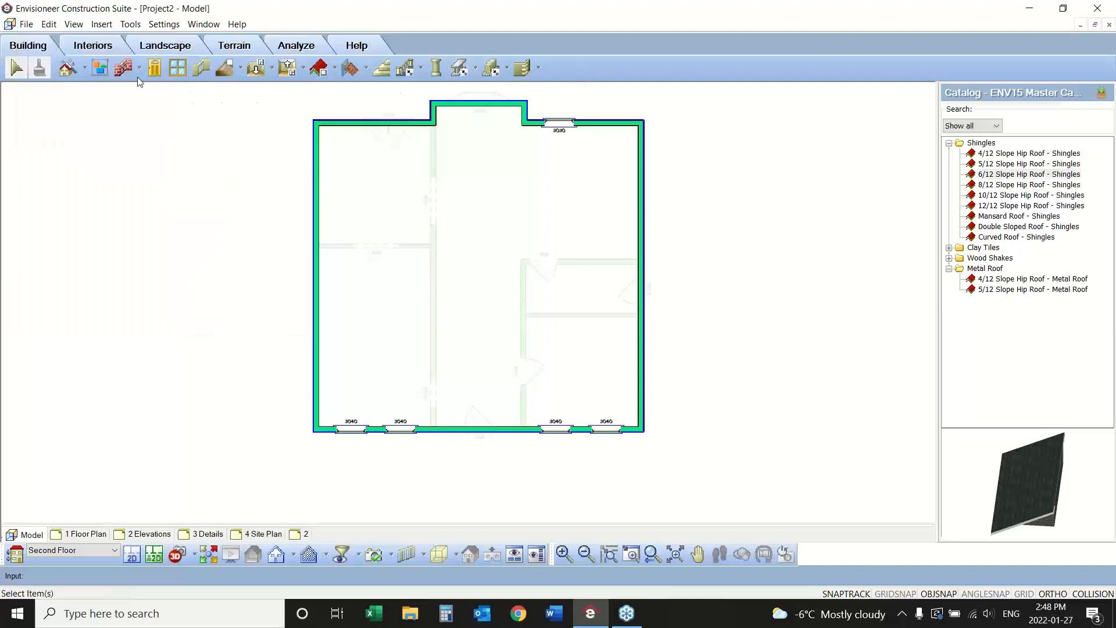
- Draw two full-depth 2x6 Interior Wall - Load Bearing partitions on the Second Floor, in line with the two sides of the rear bump-out
left_click(124, 68)
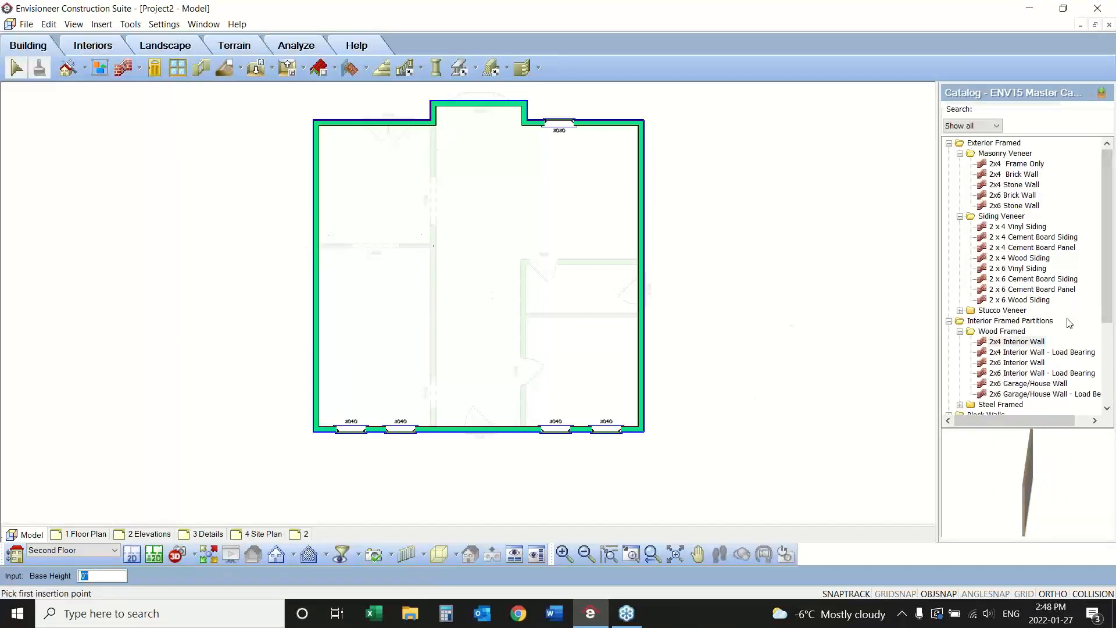
left_click(1019, 372)
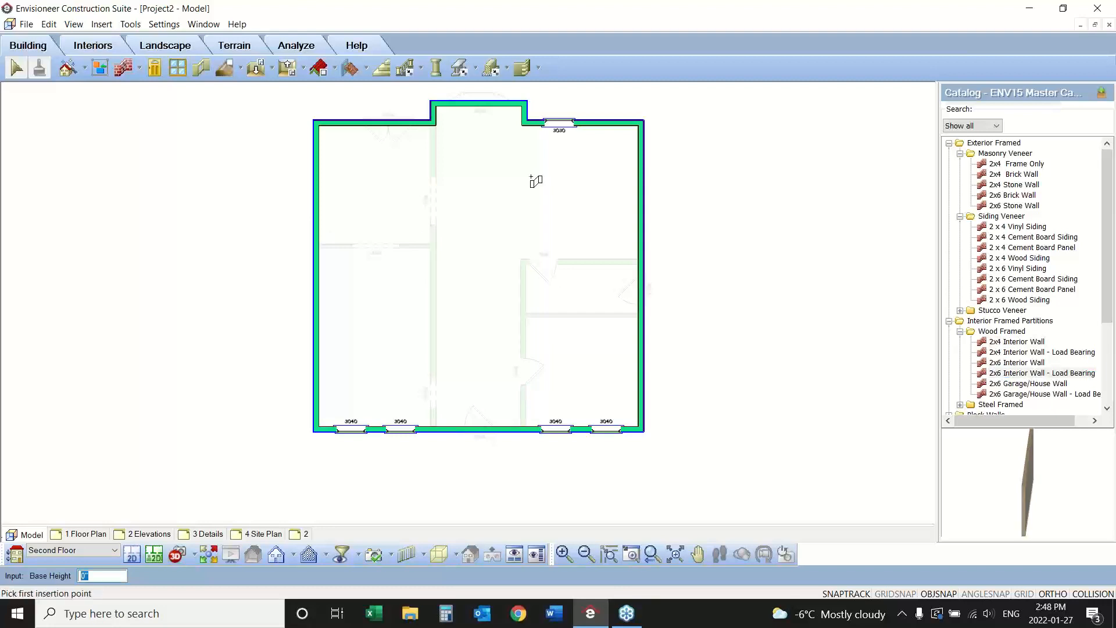
left_click(434, 122)
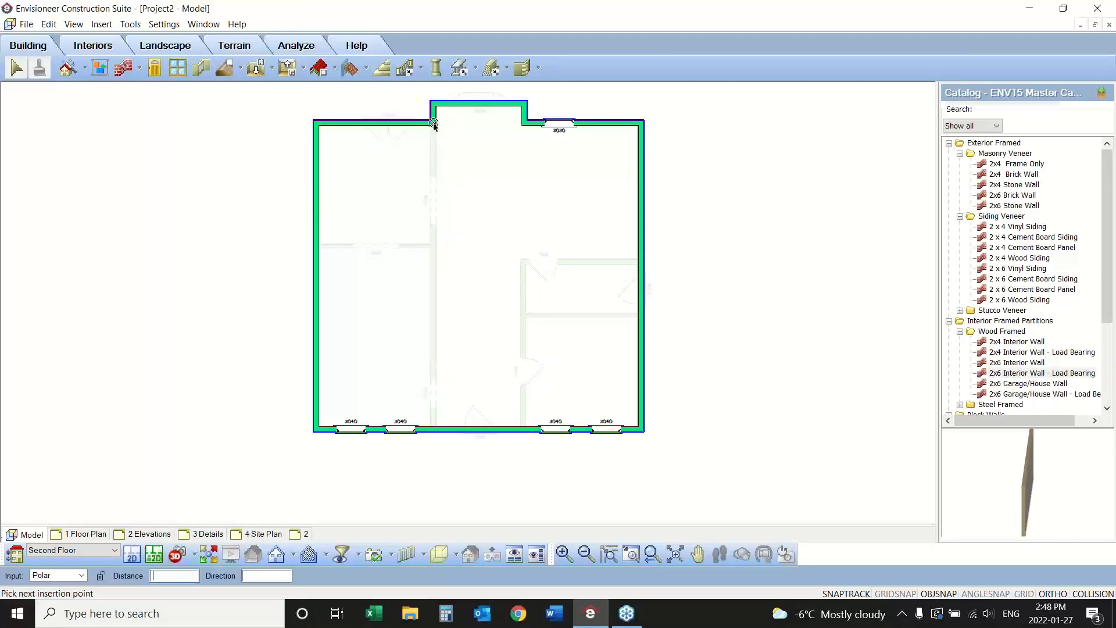
left_click(434, 430)
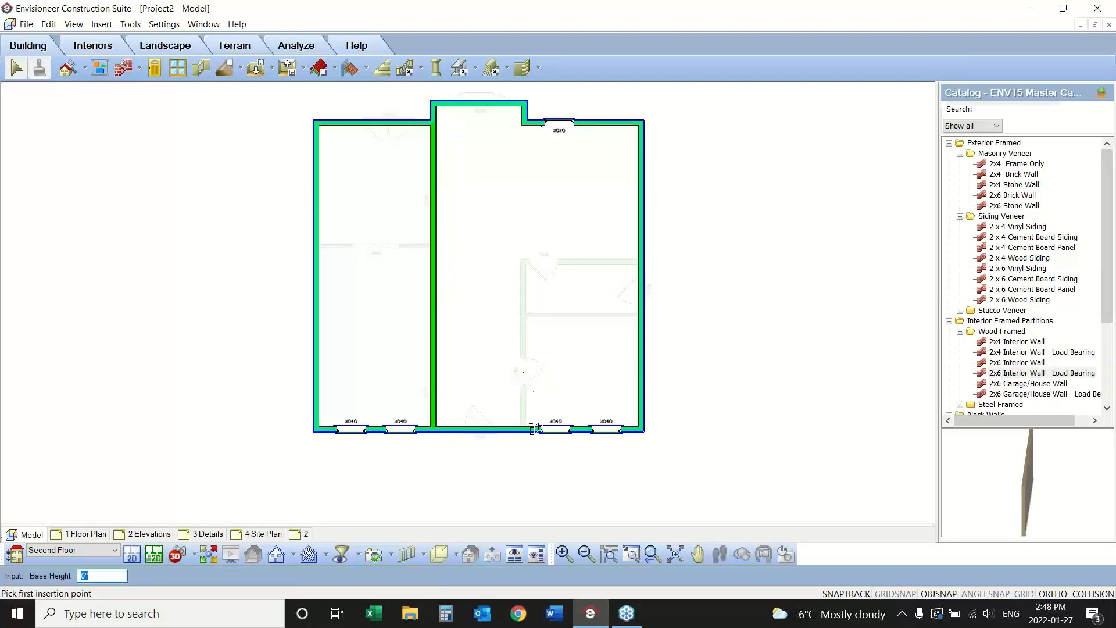
left_click(523, 431)
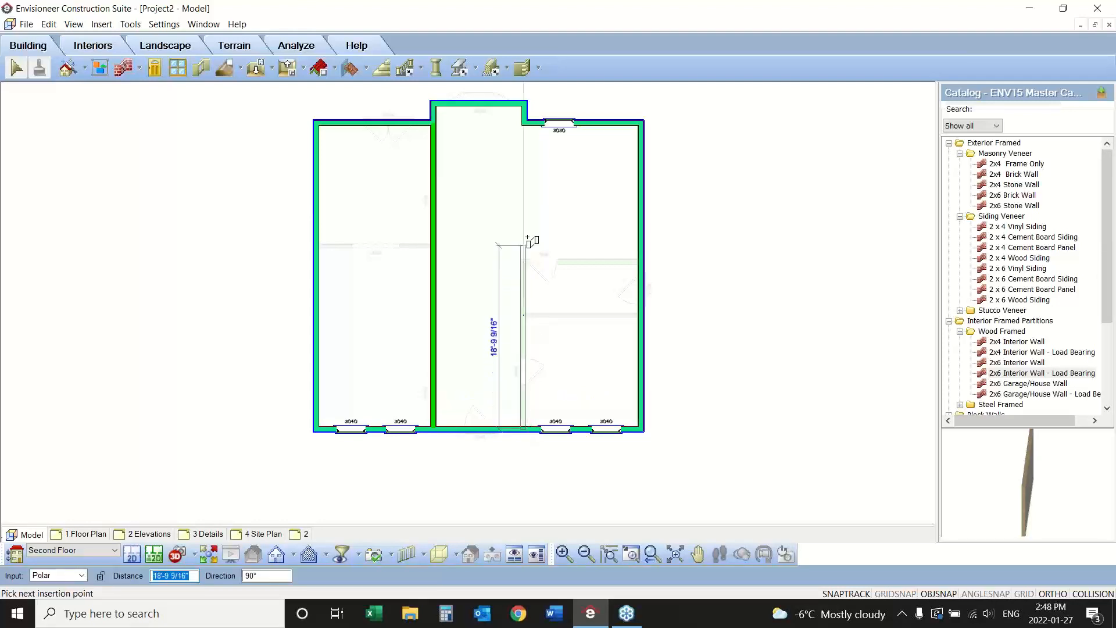
left_click(524, 123)
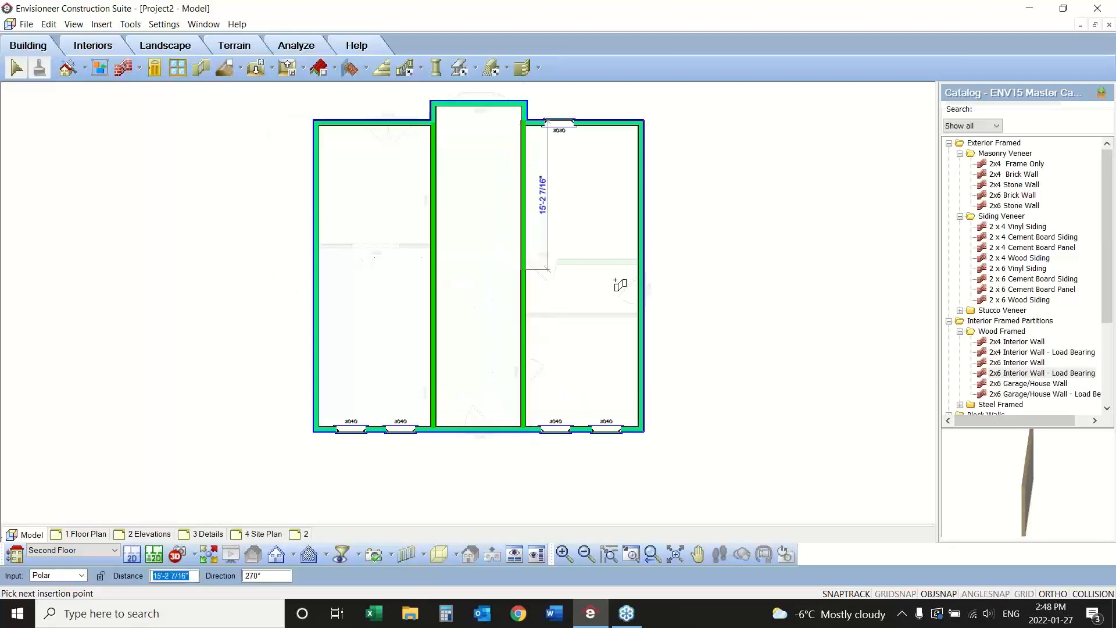
- Add 2x4 Interior Wall partitions across the left and right sides of the Second Floor, tracing the Ground Floor walls below
left_click(1014, 343)
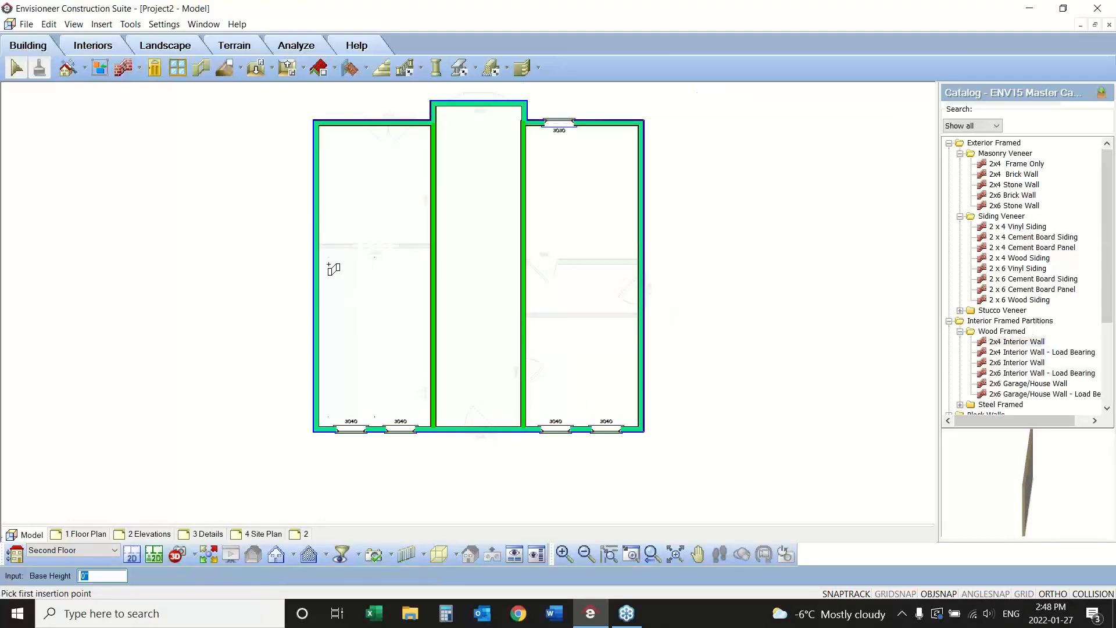
left_click(318, 245)
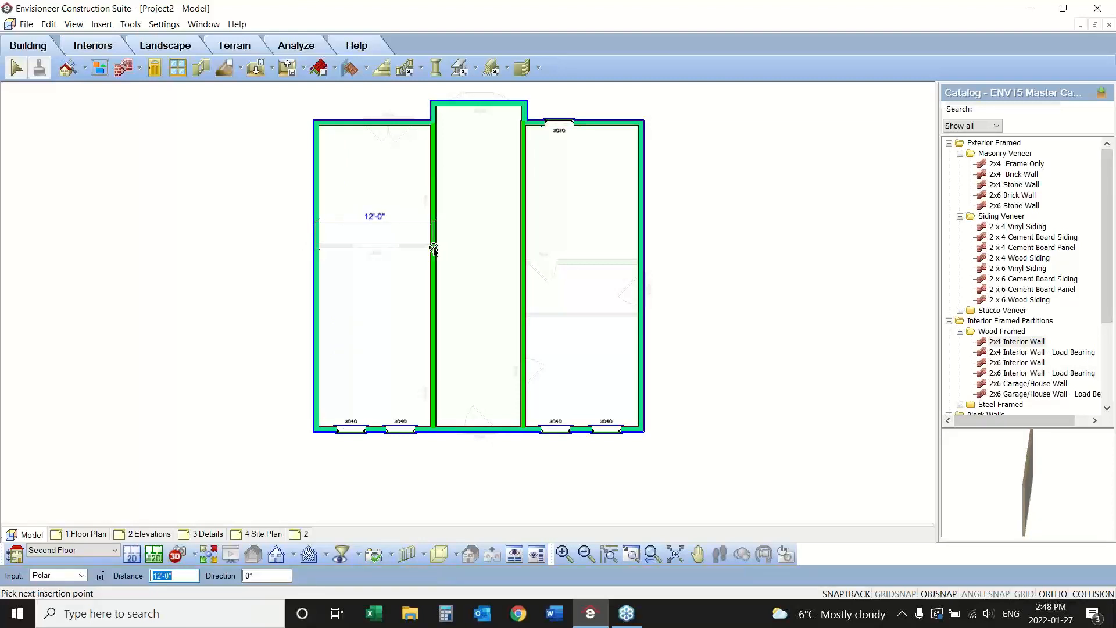
double_click(431, 245)
left_click(524, 316)
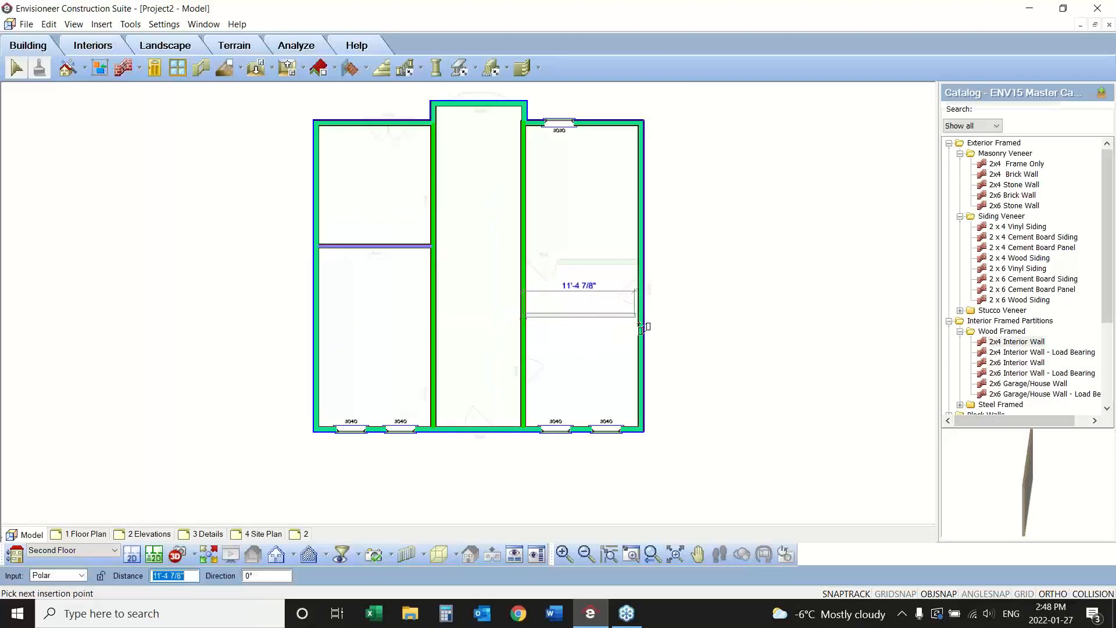
double_click(639, 316)
right_click(734, 320)
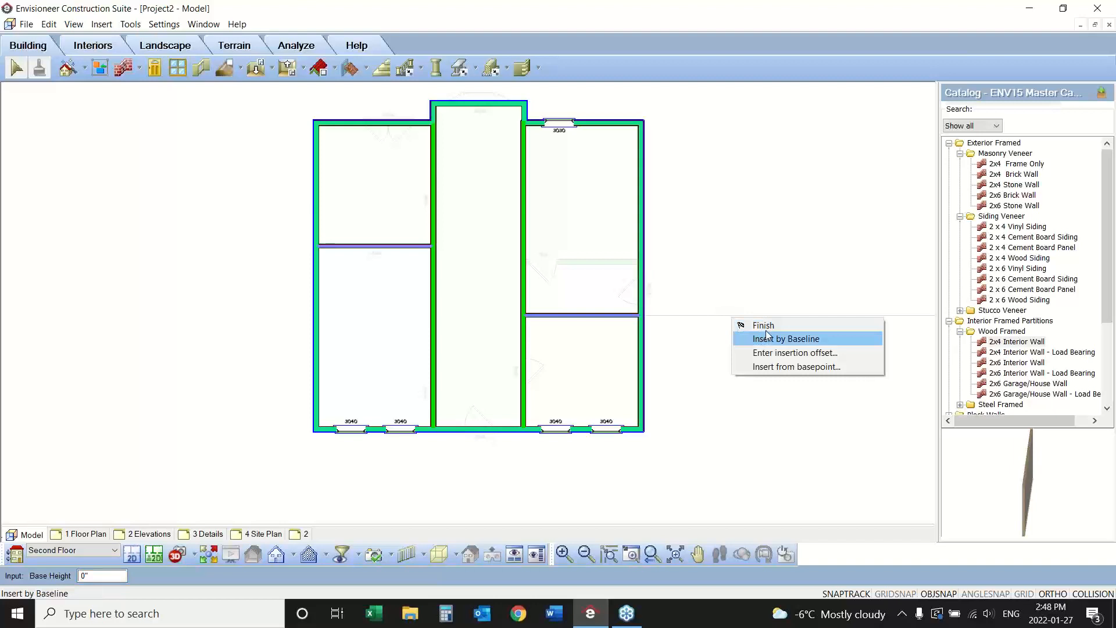
left_click(763, 325)
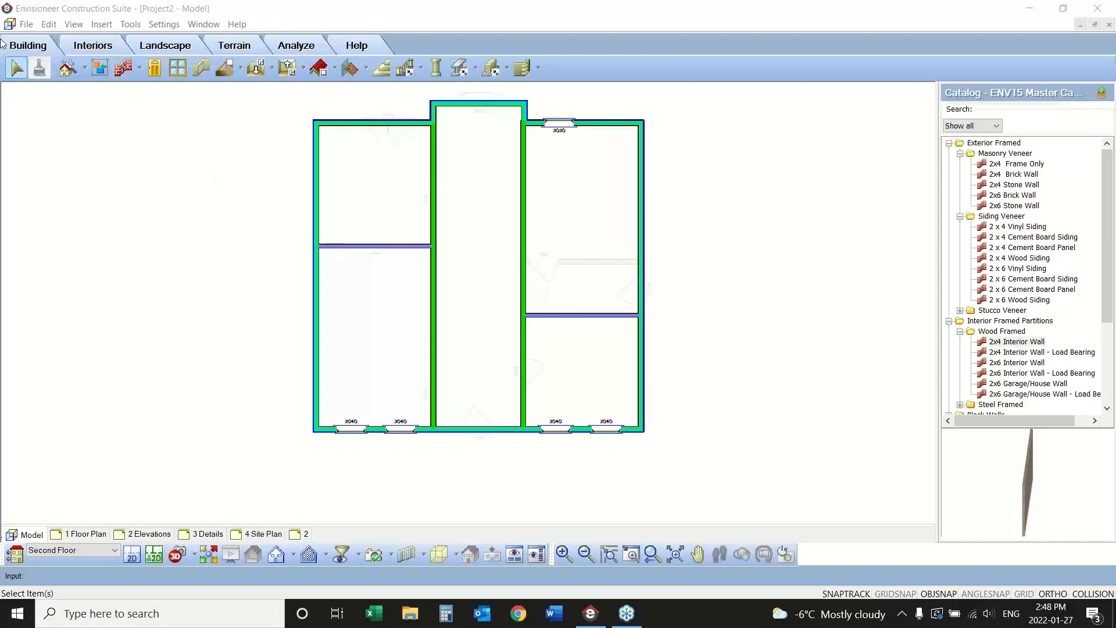
- Create a new project from the d-Pole Barn Construction.bld template
left_click(26, 24)
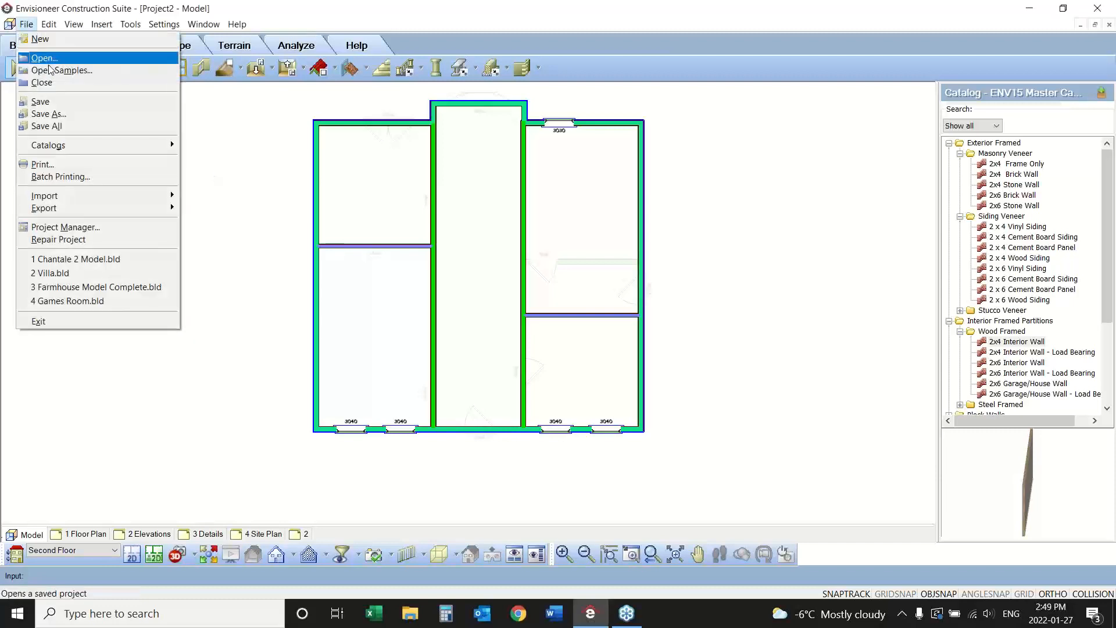
left_click(41, 39)
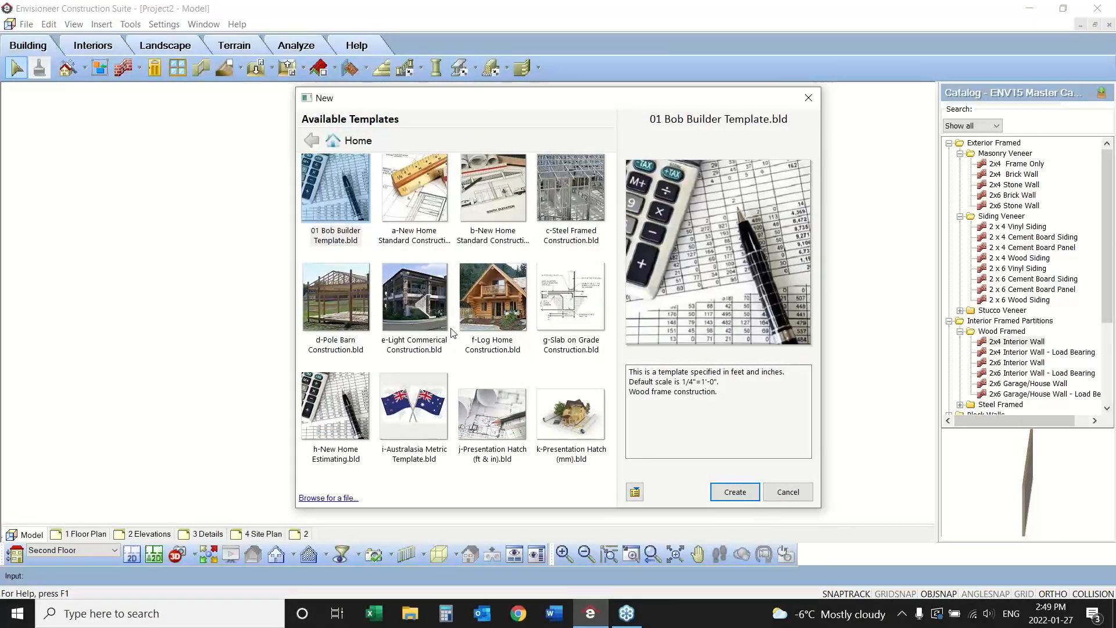
left_click(549, 320)
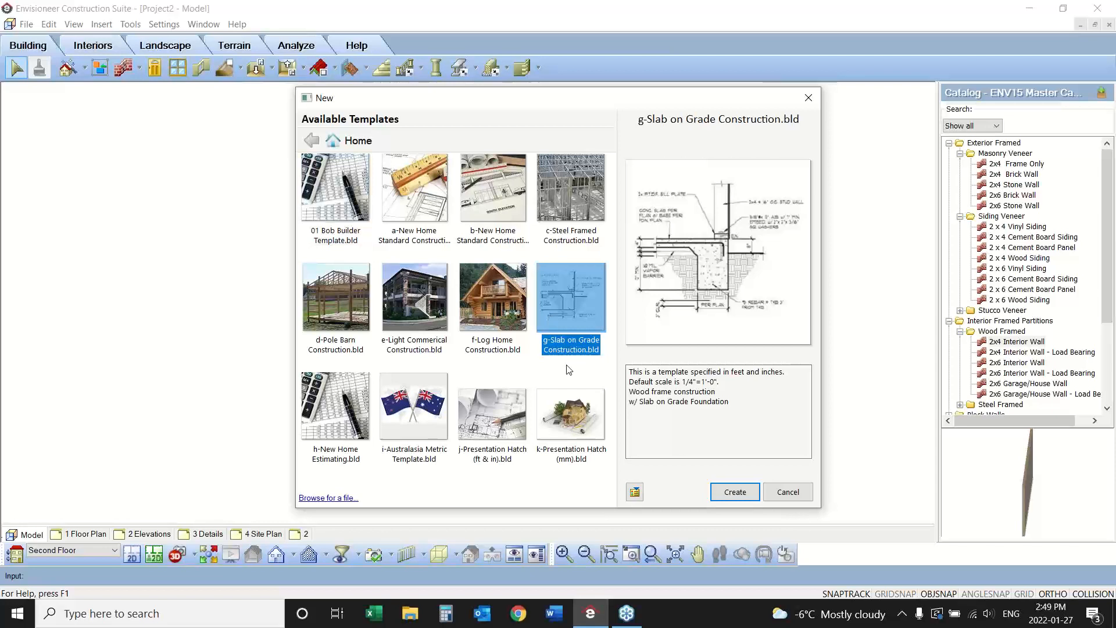
left_click(344, 300)
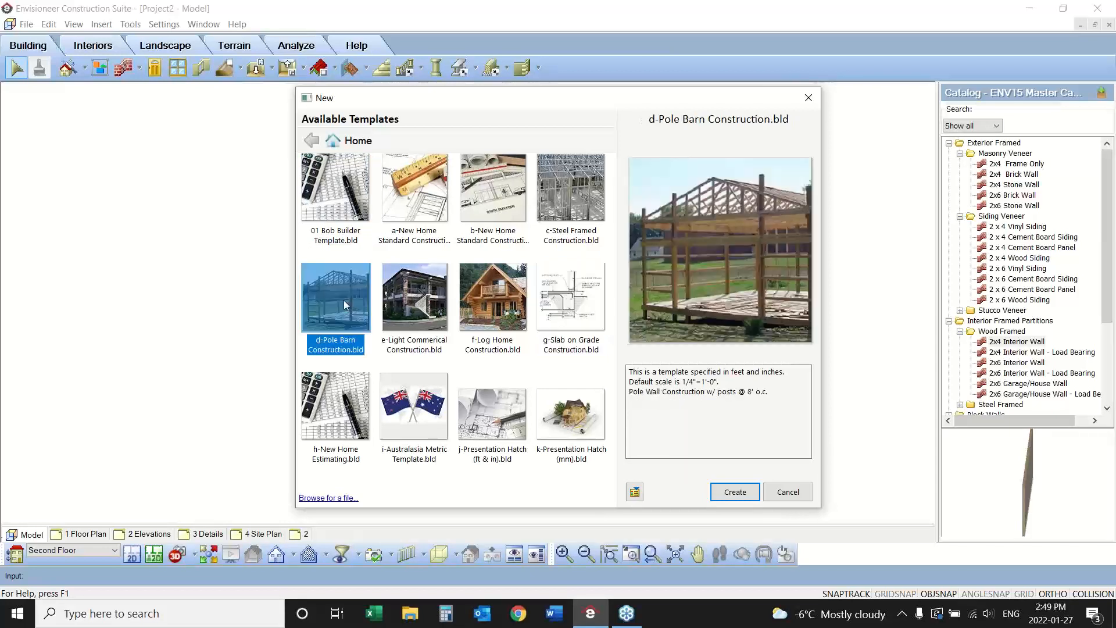
left_click(736, 492)
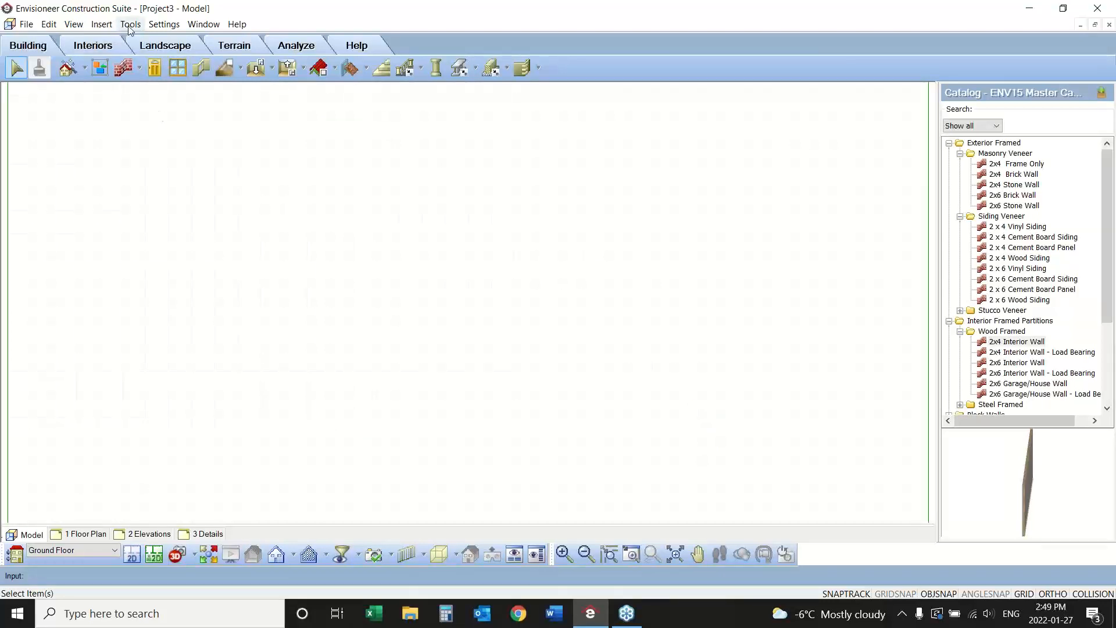
- Examine the Ground Floor's location framing options, including its infill configuration and framing rule
left_click(172, 25)
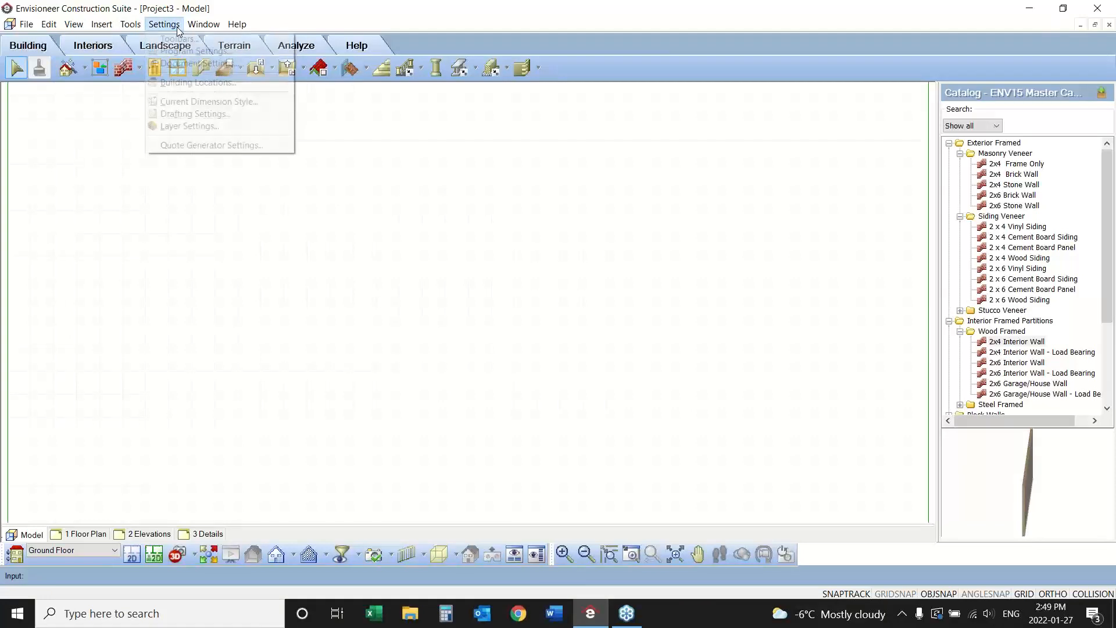
left_click(190, 82)
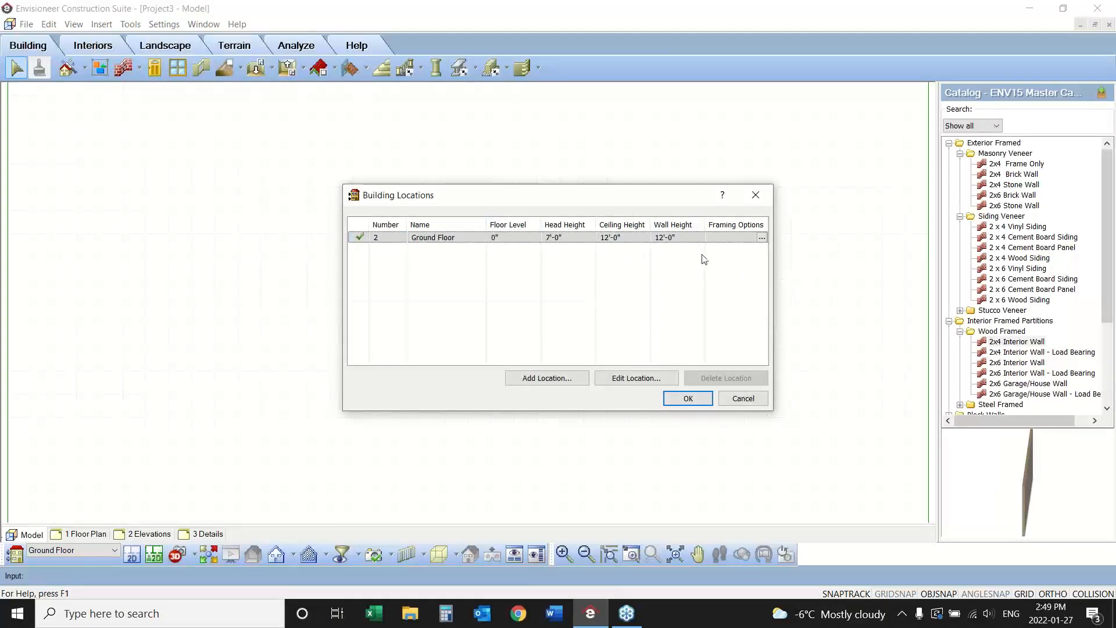
left_click(762, 237)
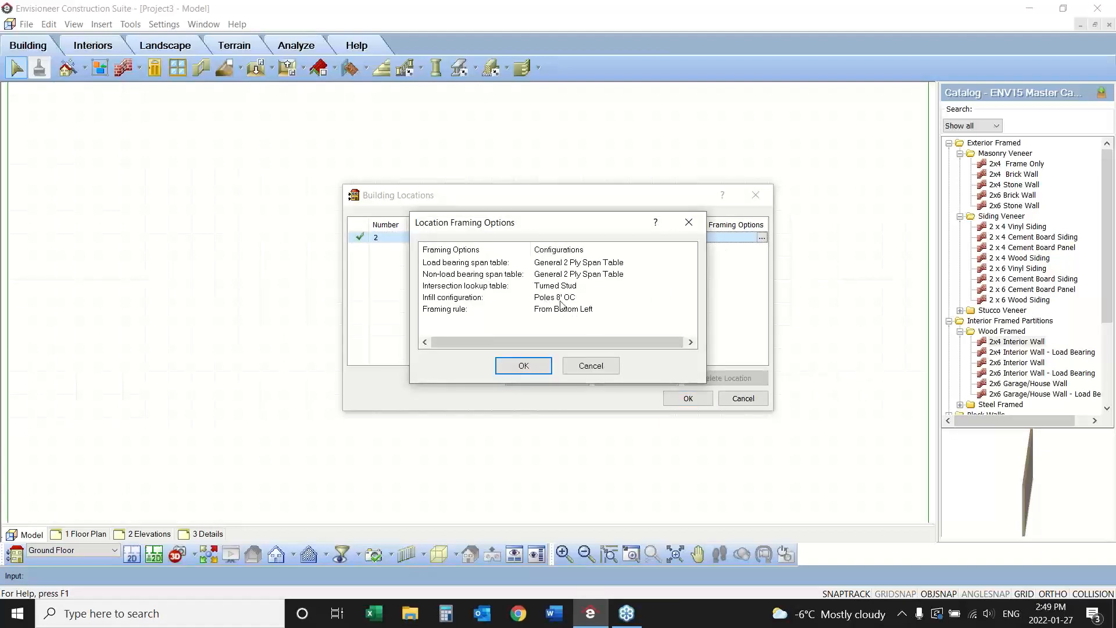
left_click(525, 361)
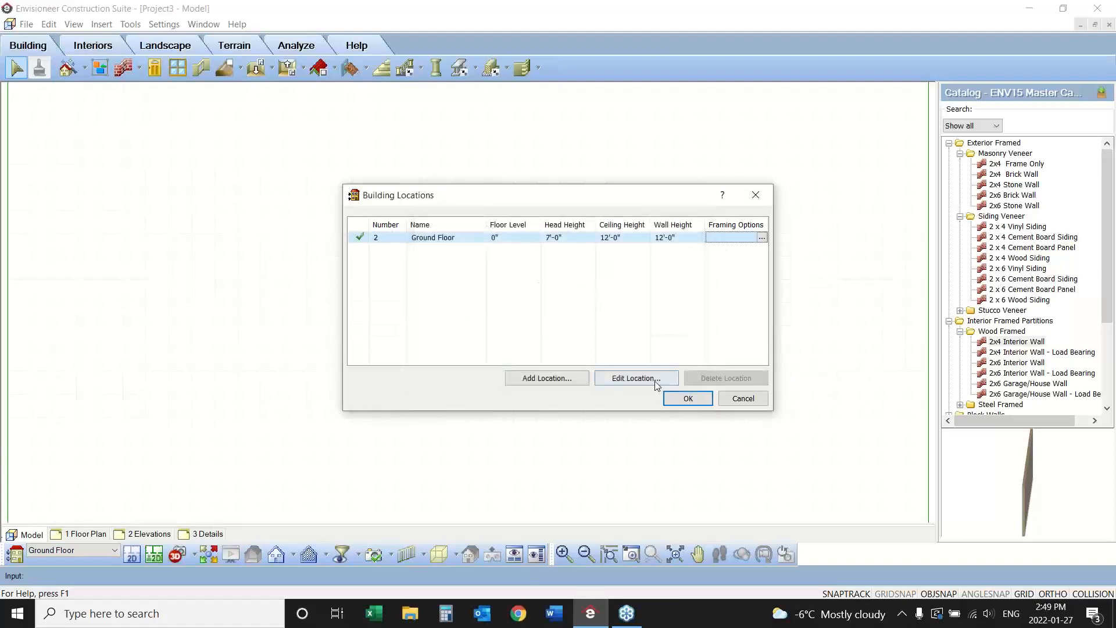
left_click(684, 399)
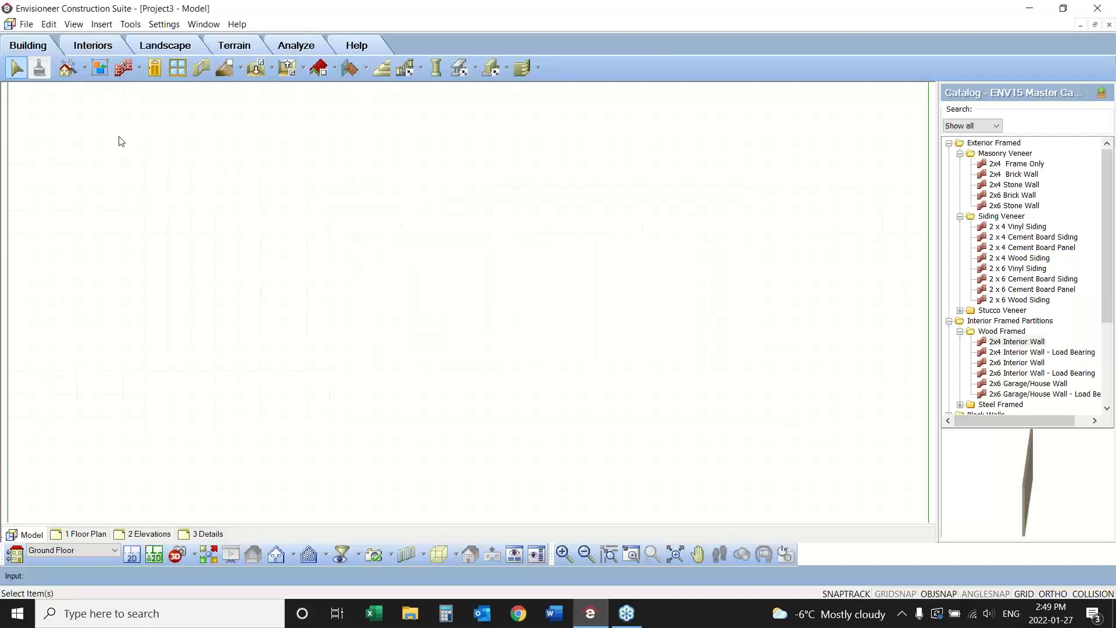
- Start a shed with the Shed Builder, setting the building length to 20' and the width to 30'
left_click(84, 68)
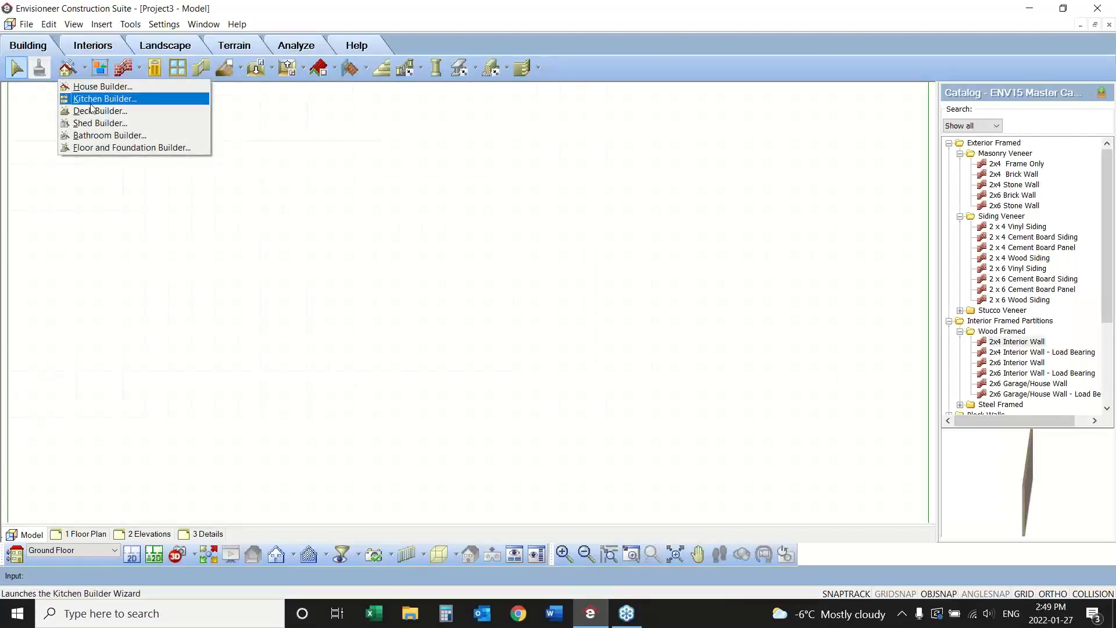
left_click(97, 124)
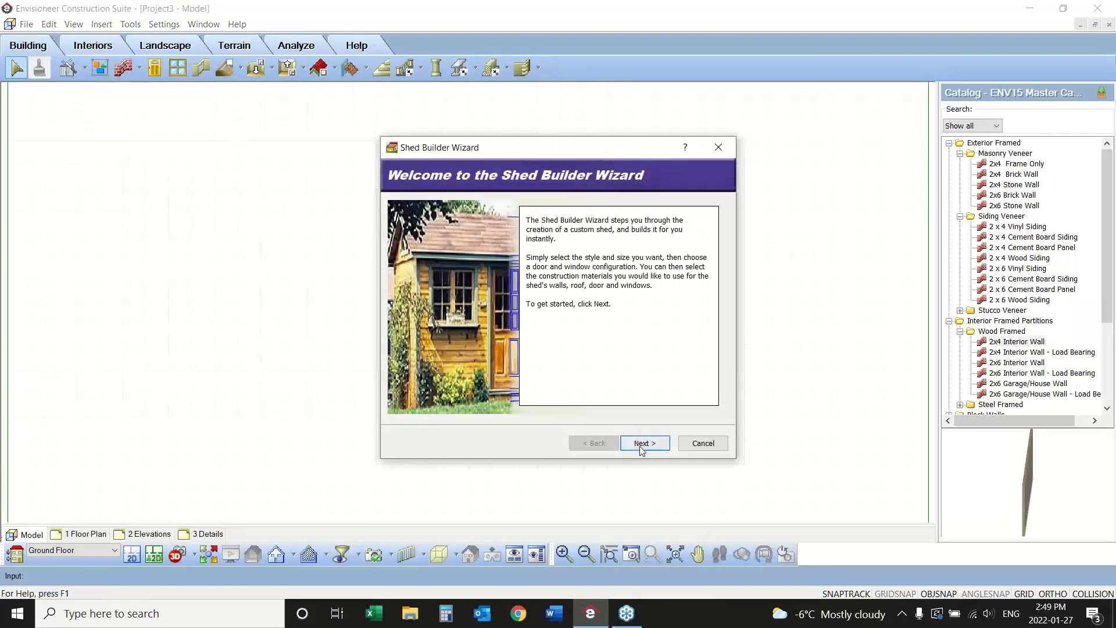
left_click(640, 444)
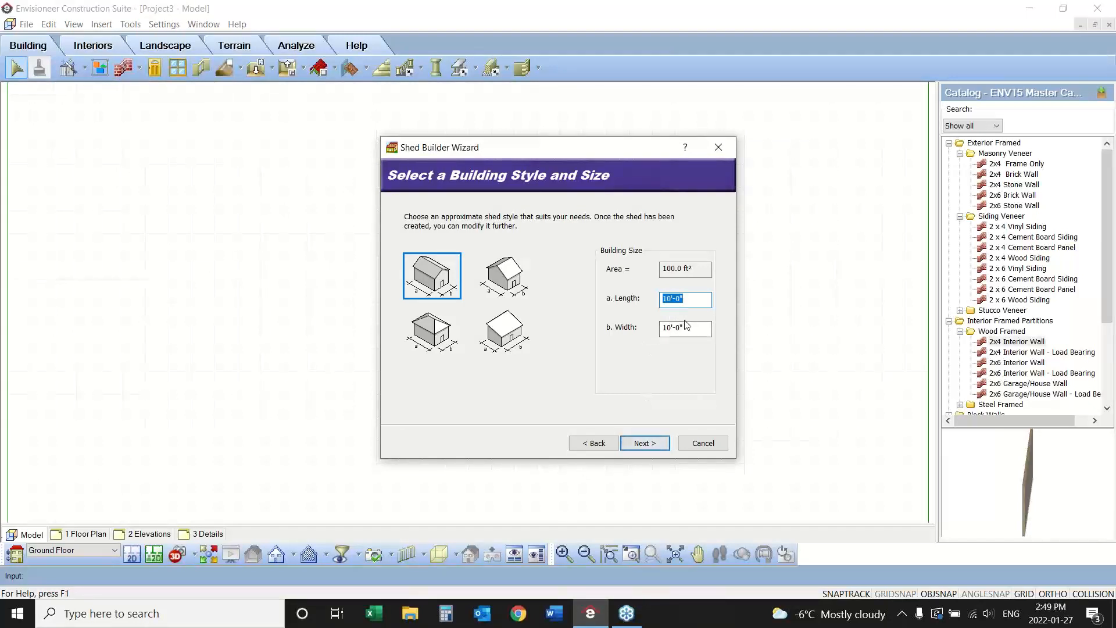
type("20")
key("Tab")
type("30'")
left_click(643, 443)
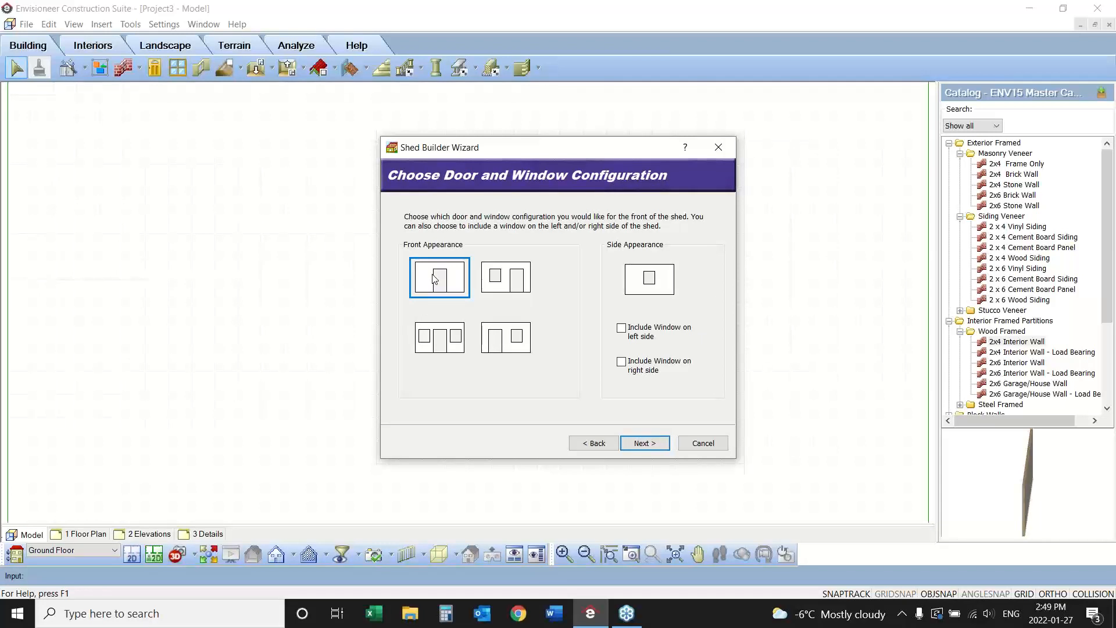
- Include windows on the shed's left and right sides and set its configuration to Vinyl Siding Finish
left_click(621, 328)
left_click(642, 443)
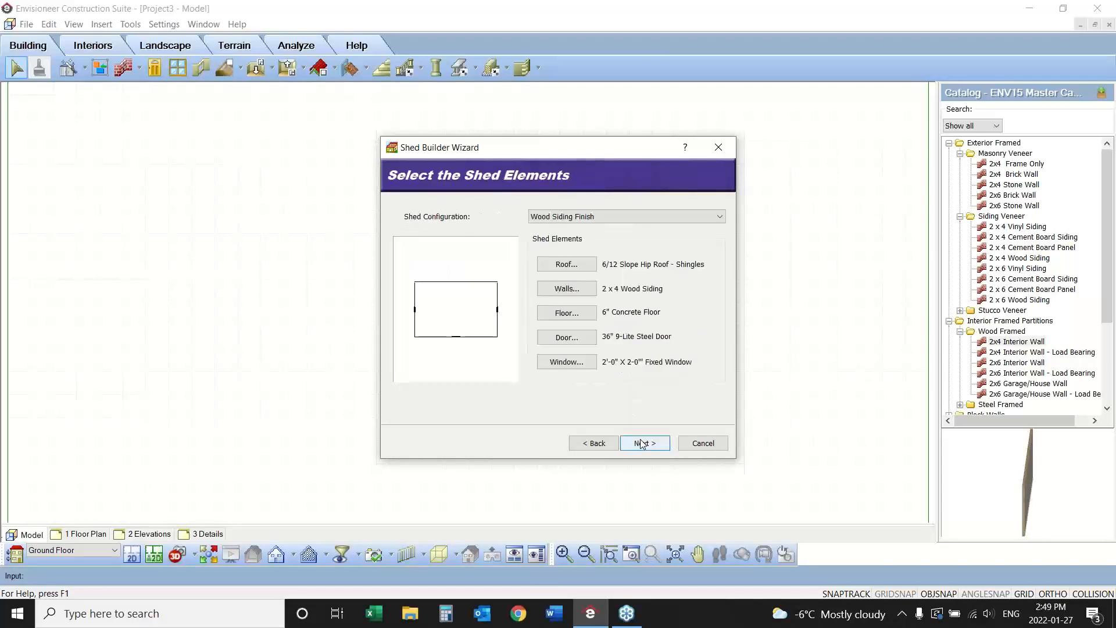
left_click(577, 217)
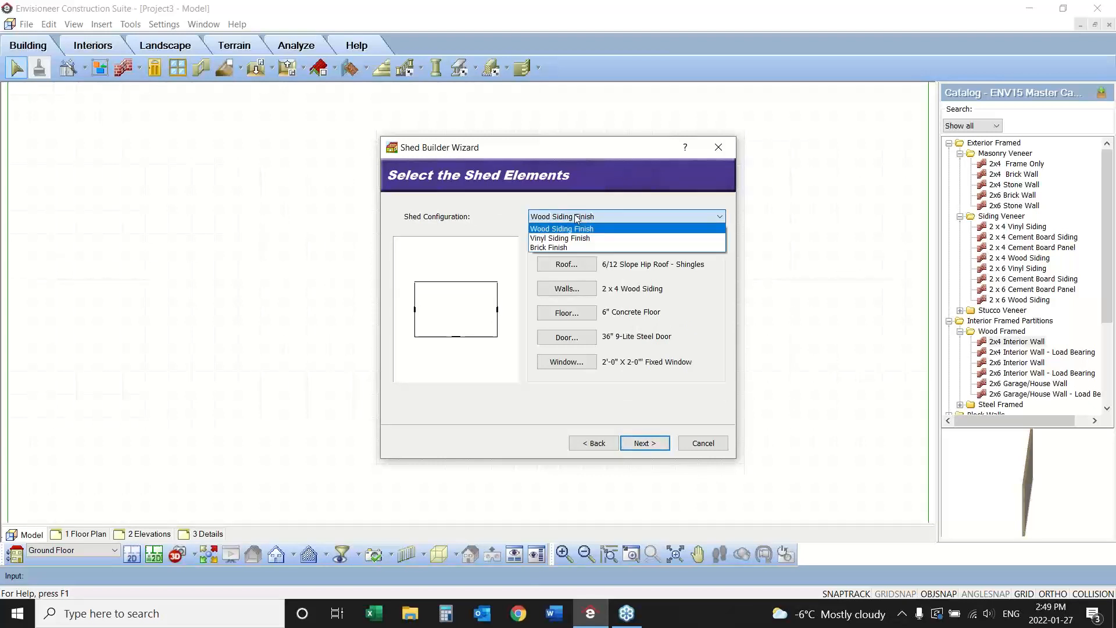
left_click(577, 237)
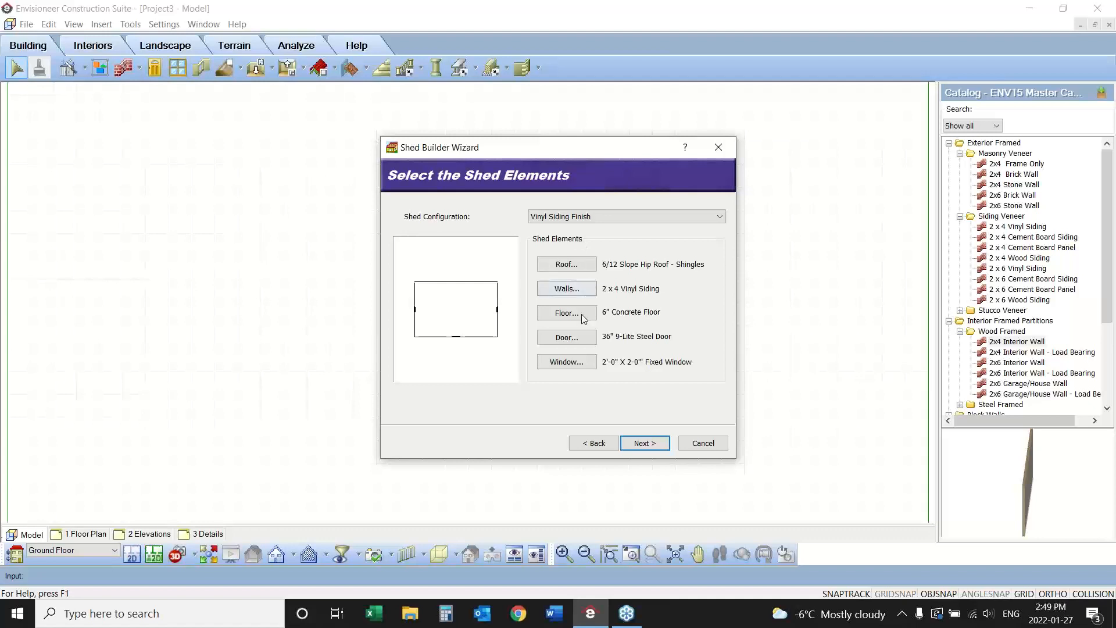
- Give the shed a 4/12 Slope Hip Roof - Metal Roof and confirm 2 x 4 Vinyl Siding for its walls
left_click(586, 265)
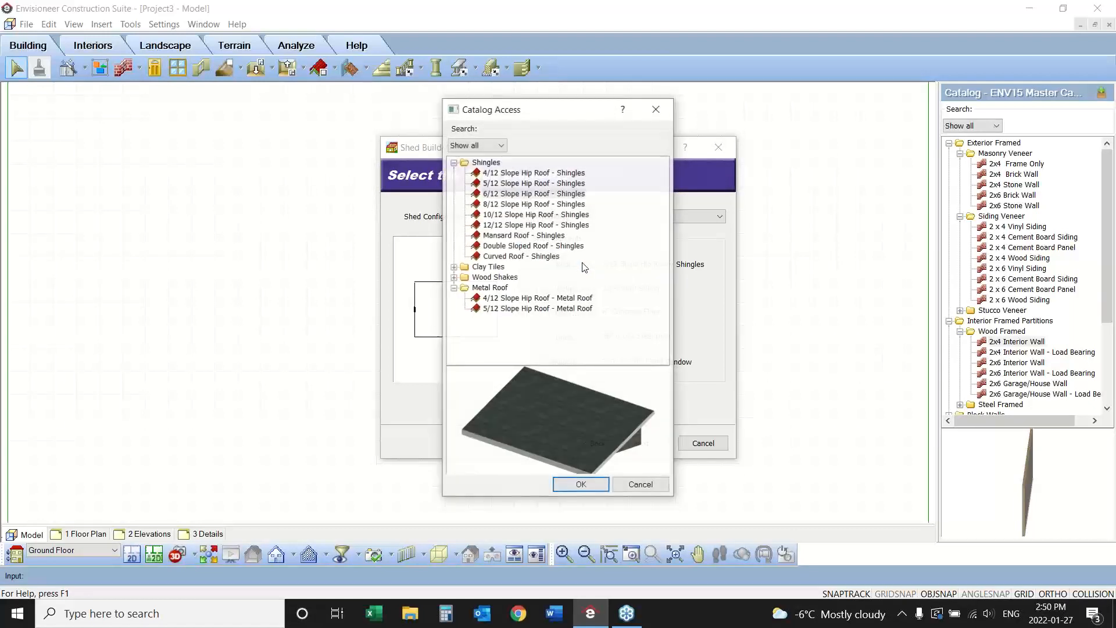
left_click(522, 299)
left_click(581, 484)
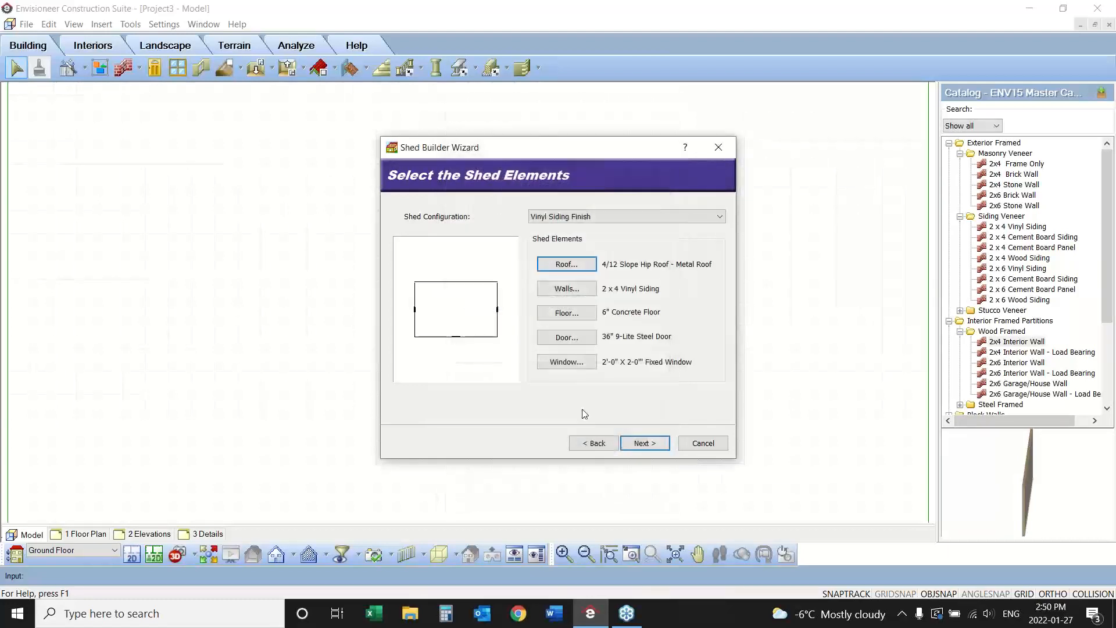
left_click(573, 291)
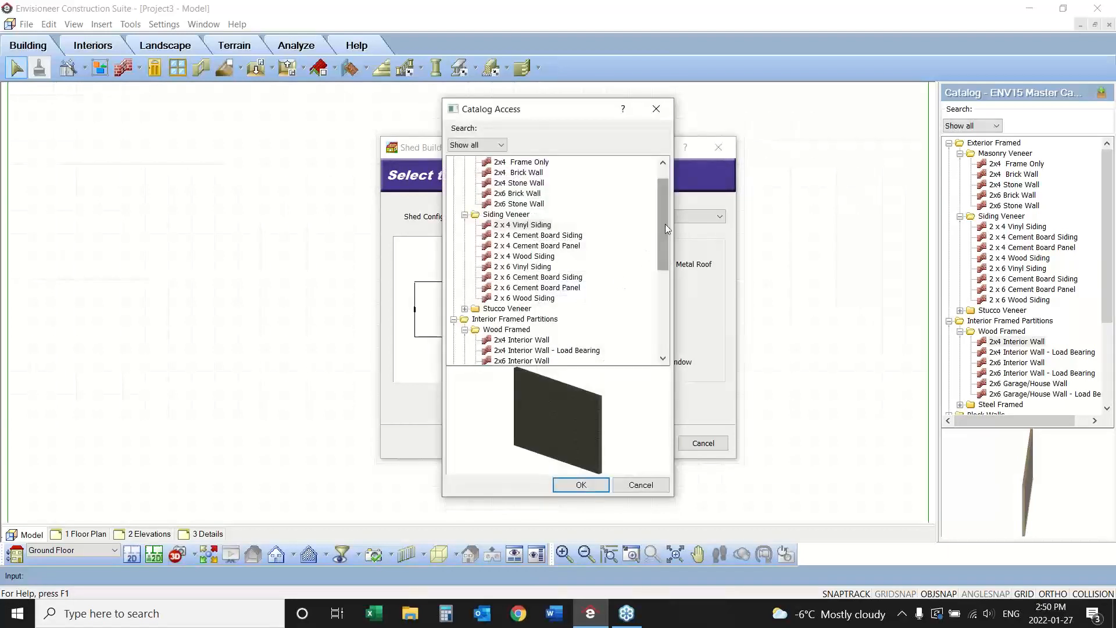
left_click_drag(664, 217, 659, 259)
left_click_drag(661, 287, 661, 298)
left_click(581, 485)
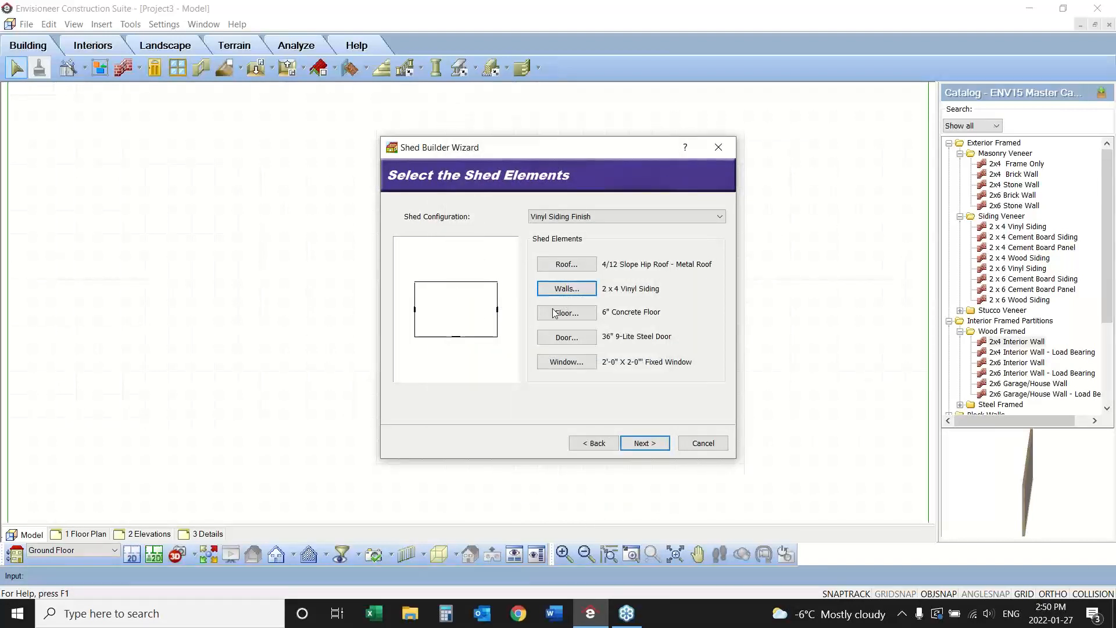
- Complete the shed wizard and insert the shed near the middle of the Ground Floor plan
left_click(650, 447)
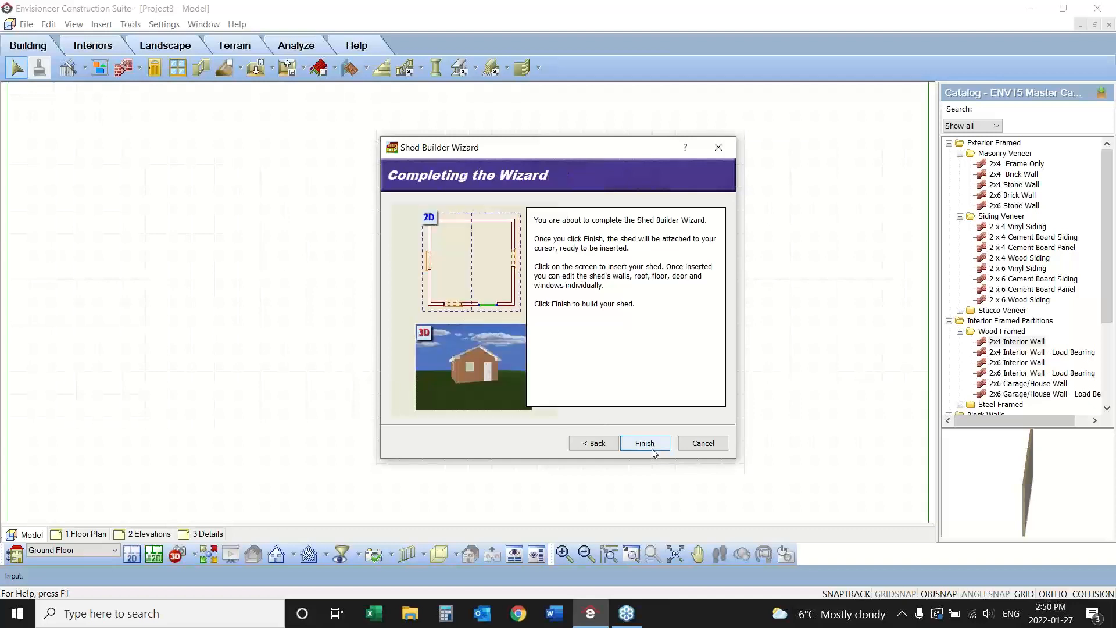
left_click(650, 445)
left_click(416, 322)
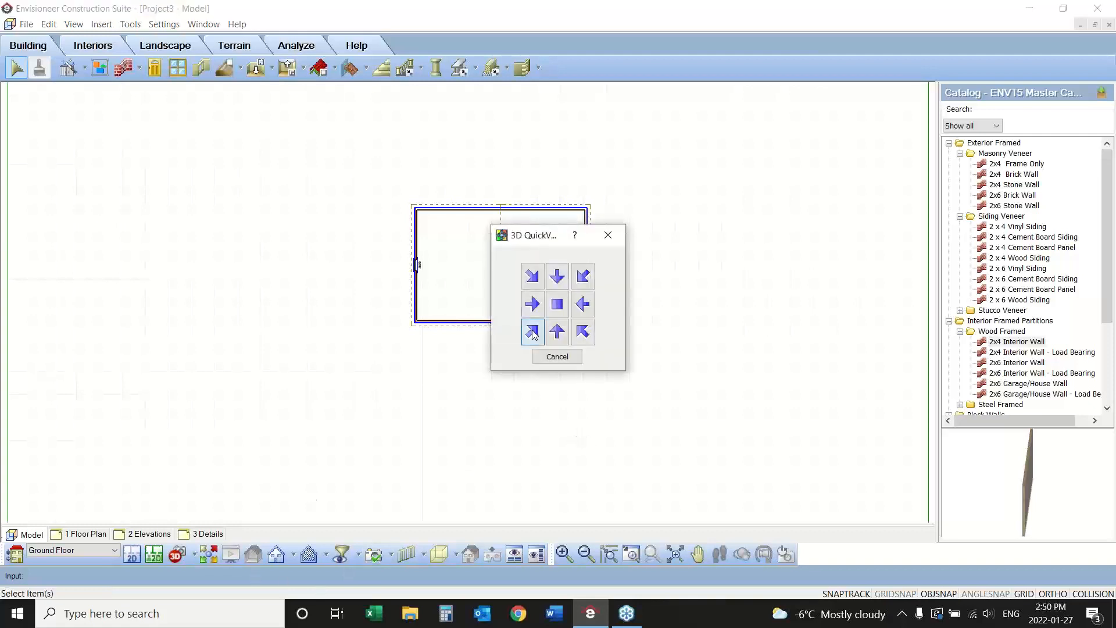
- Examine the shed in 3D with only its framing displayed and with all but framing displayed, then return to the 2D plan
left_click(529, 329)
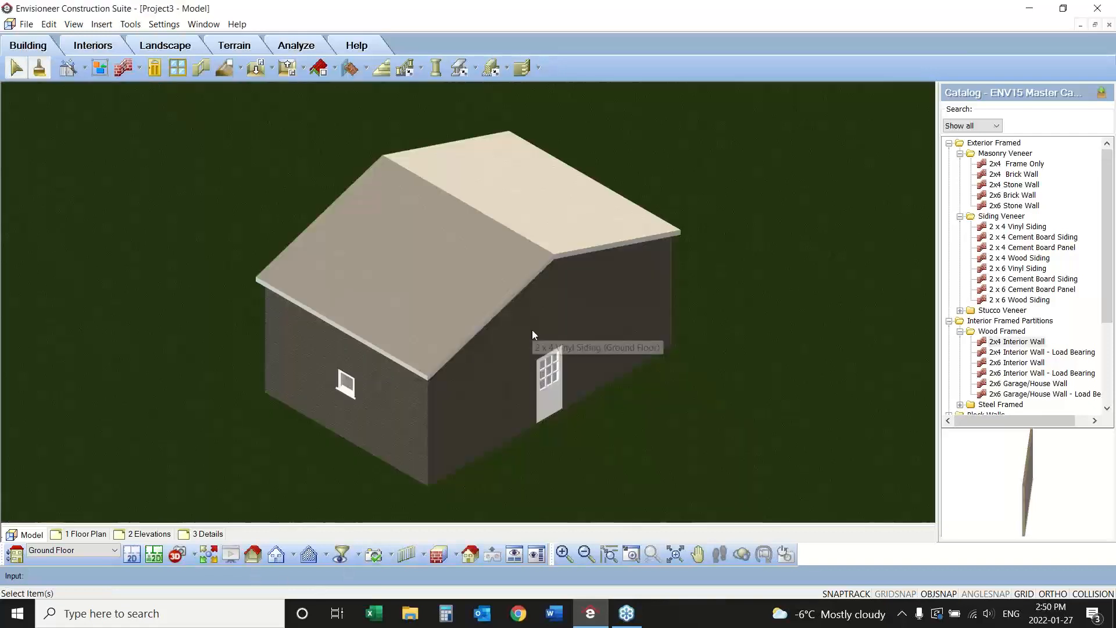
left_click(74, 24)
mouse_move(121, 209)
left_click(233, 211)
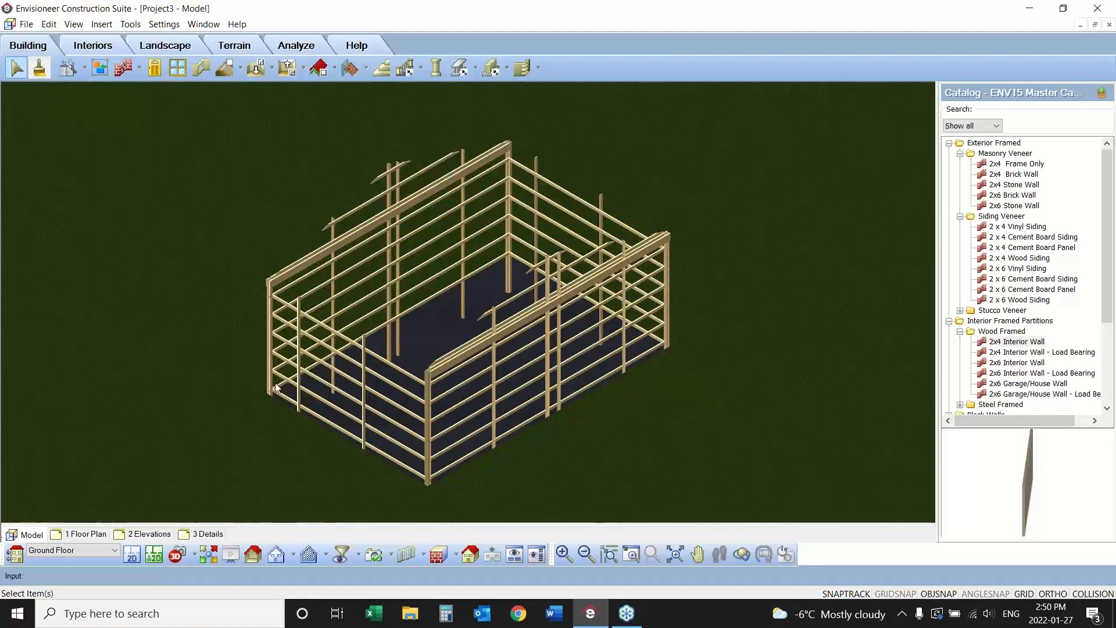
left_click(76, 25)
mouse_move(175, 208)
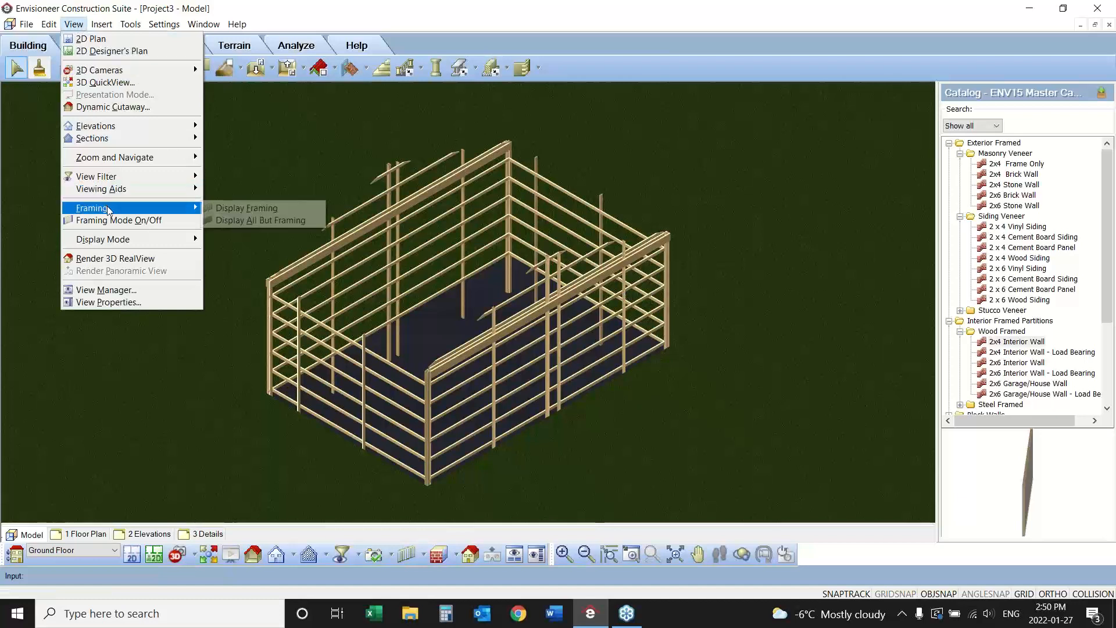
left_click(257, 223)
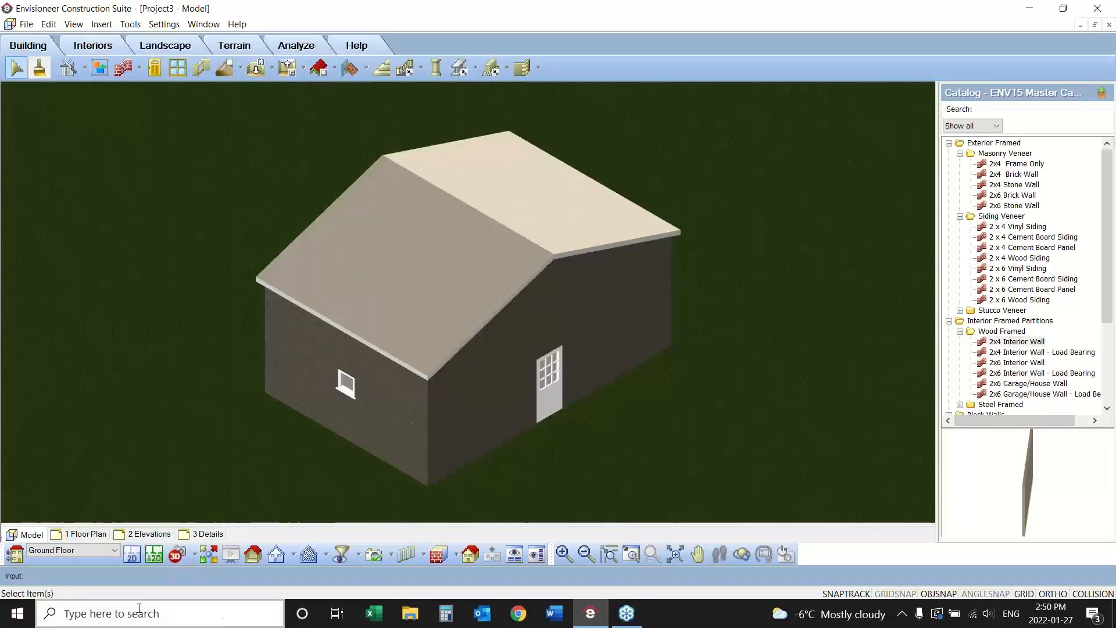
left_click(130, 555)
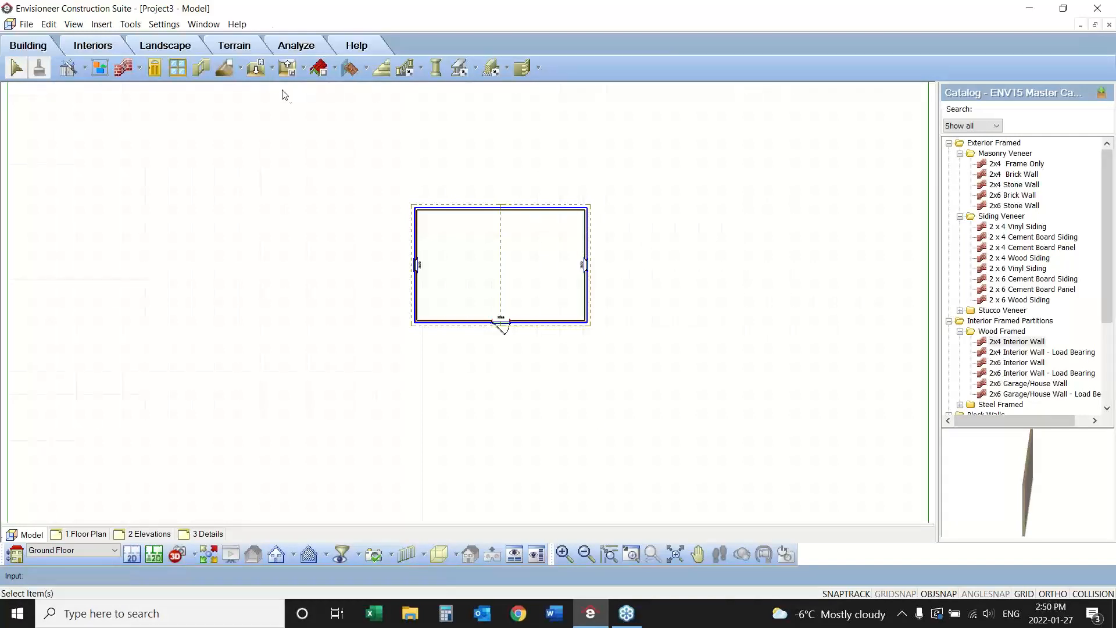
left_click(124, 74)
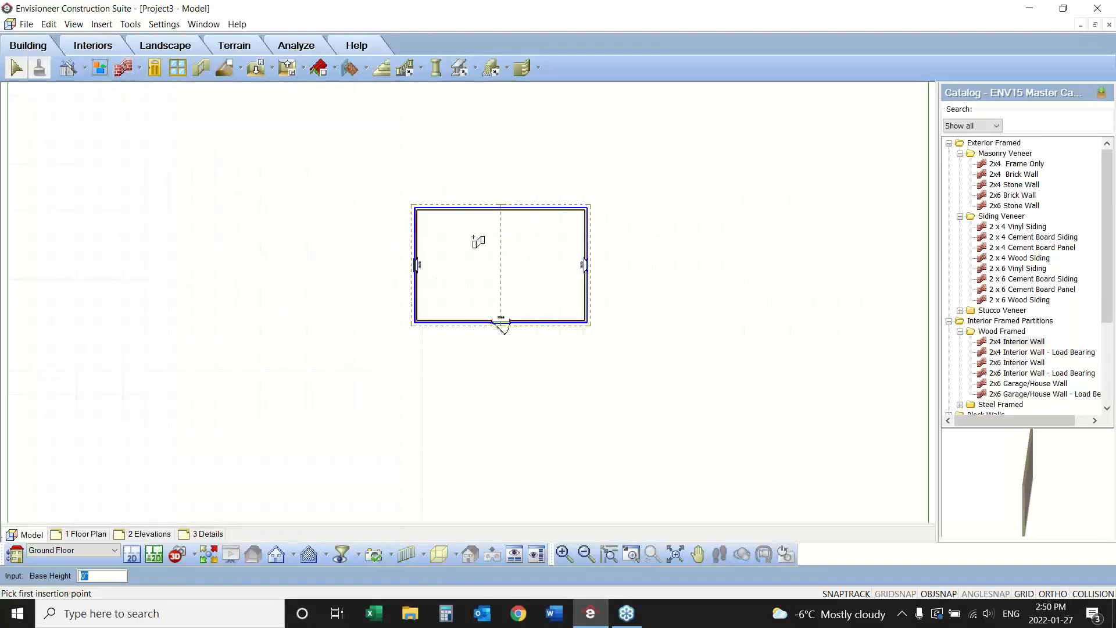
right_click(352, 248)
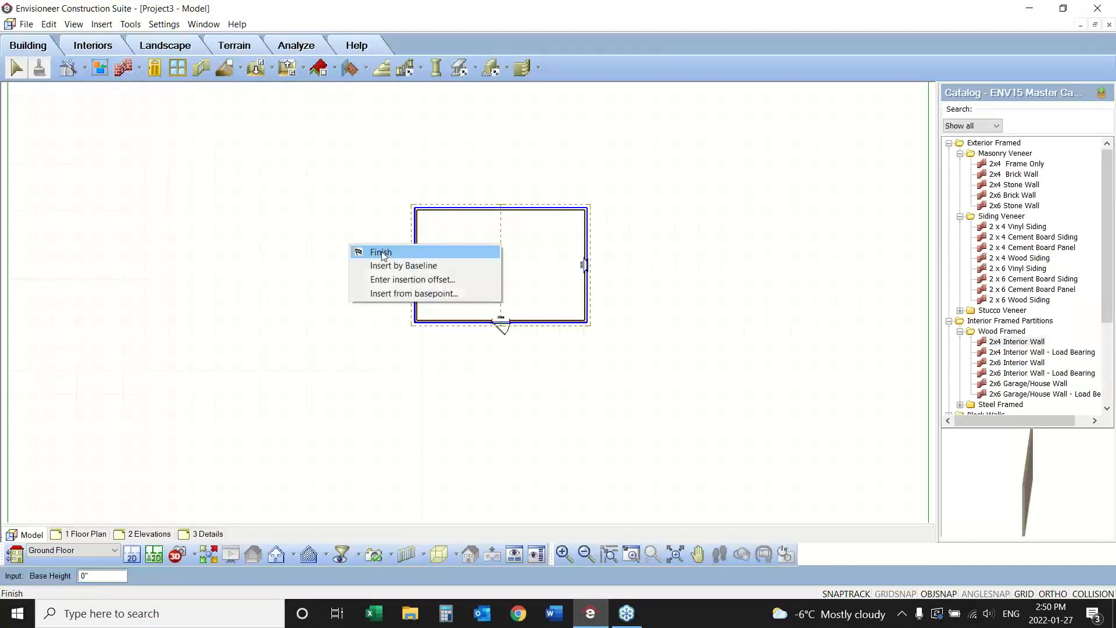
left_click(364, 252)
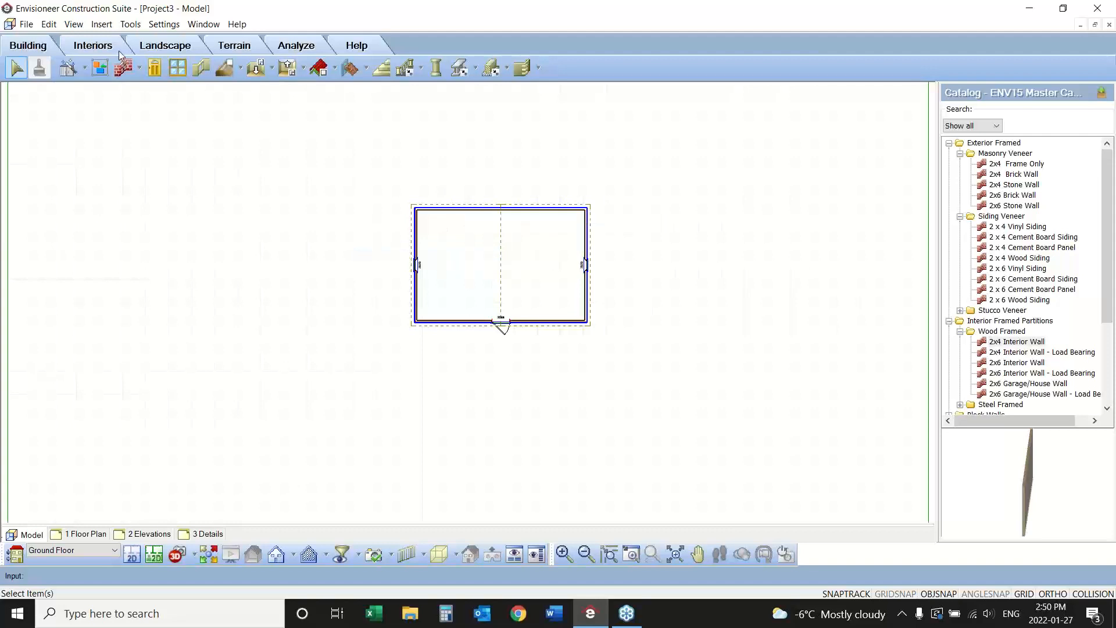
- Generate the project estimate for the shed, review its quantity report of foundation, wall and roof framing materials, and close it
left_click(130, 23)
mouse_move(175, 82)
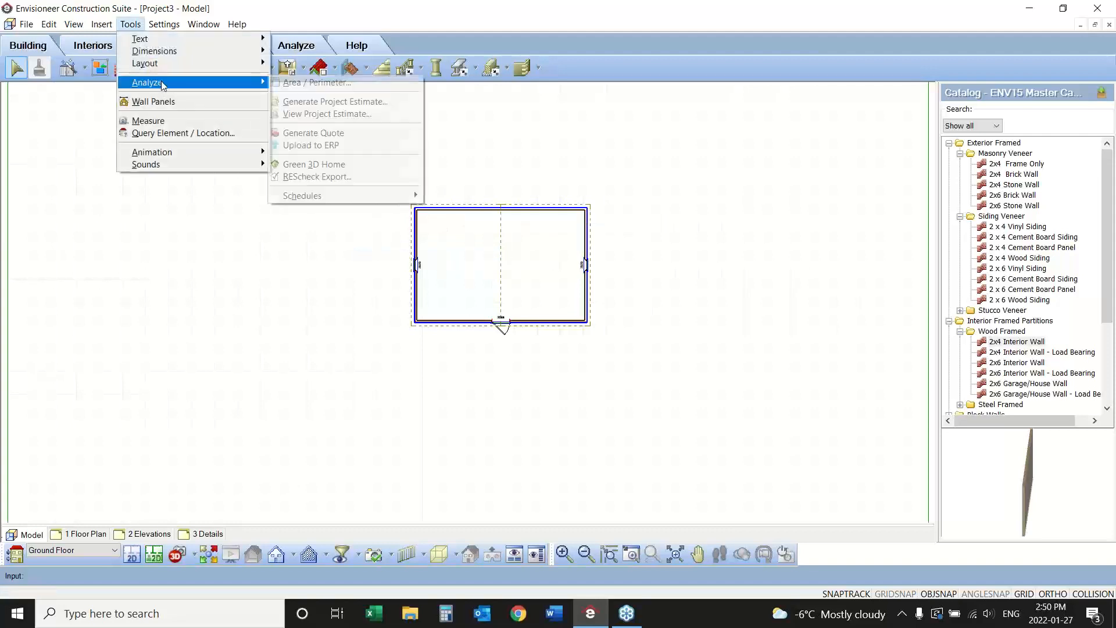
left_click(350, 103)
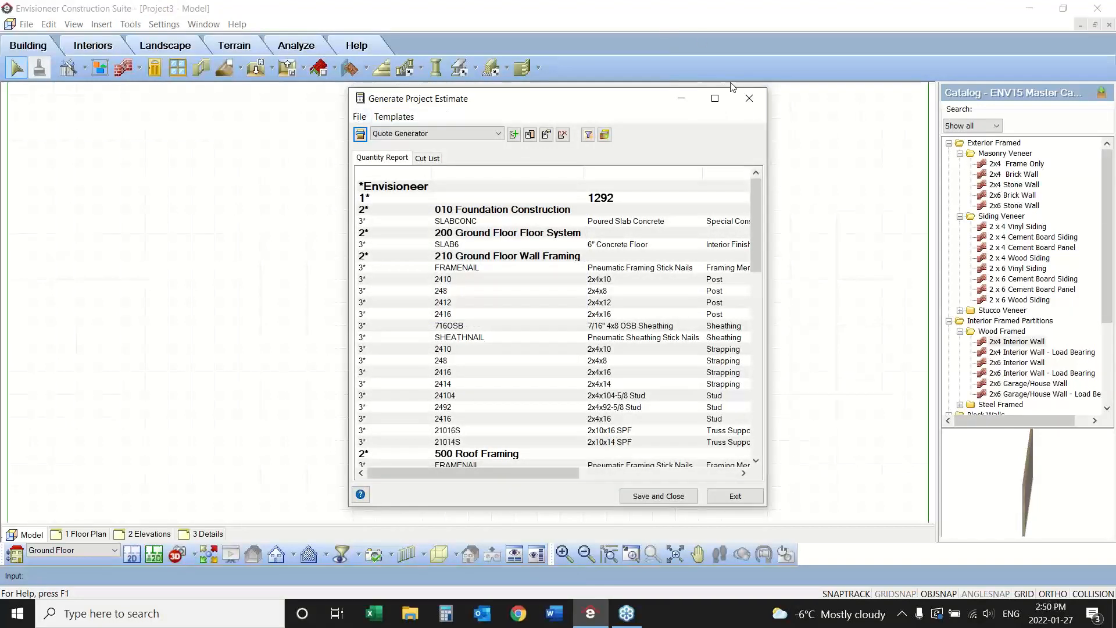
left_click(749, 99)
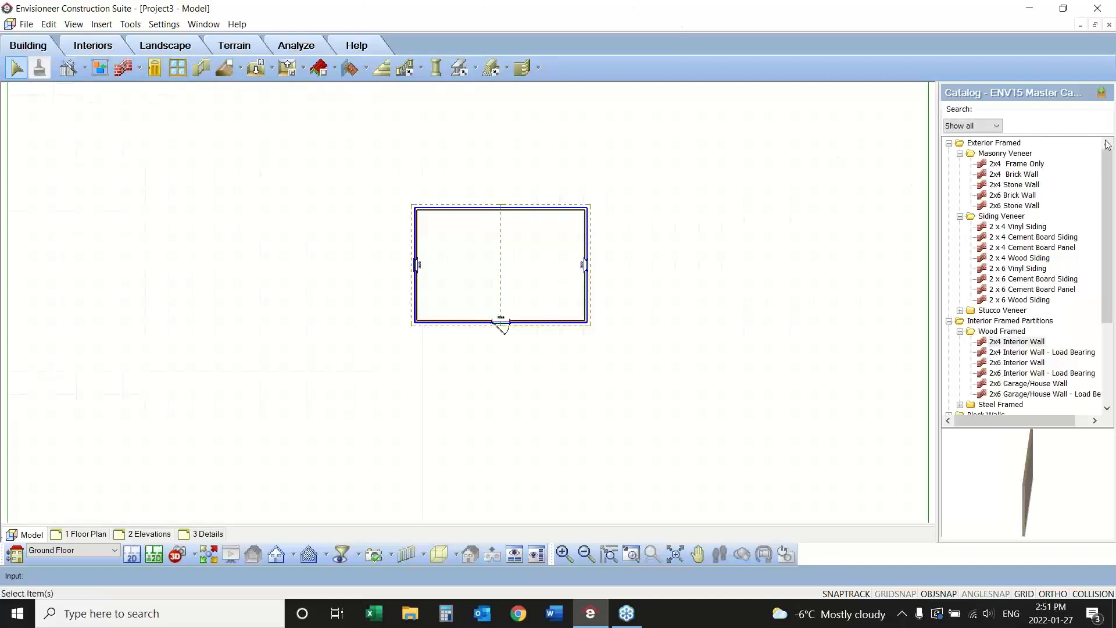
left_click(1115, 110)
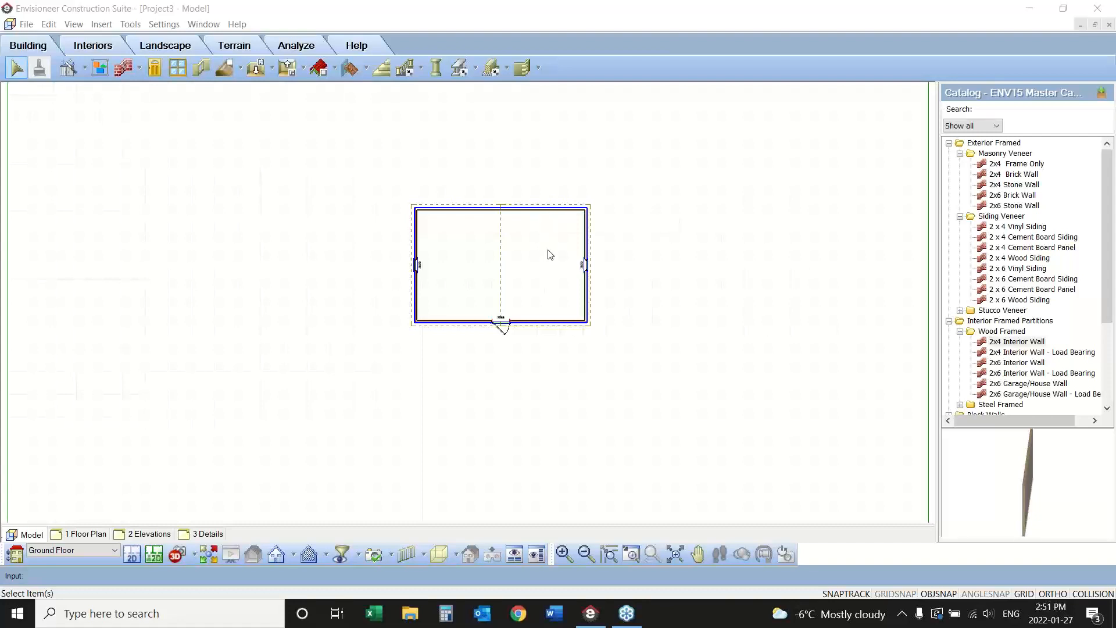
- Set up a dormer for the shed with a 15'-0" width, a 4/12 Slope Hip Roof - Metal Roof and no gable front
left_click(631, 554)
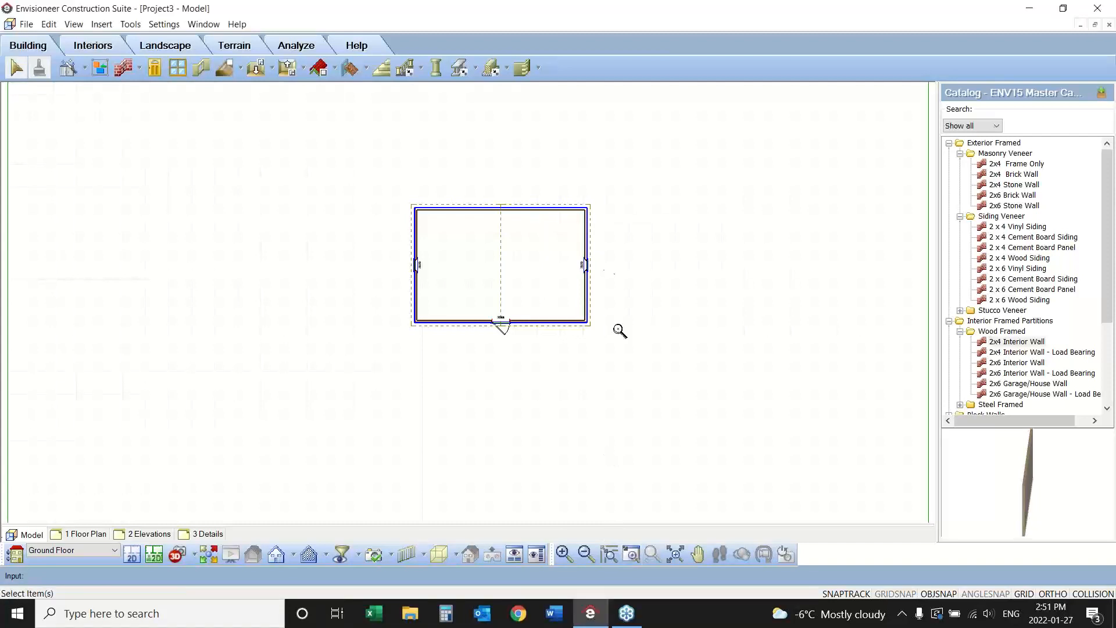
left_click_drag(616, 191, 376, 370)
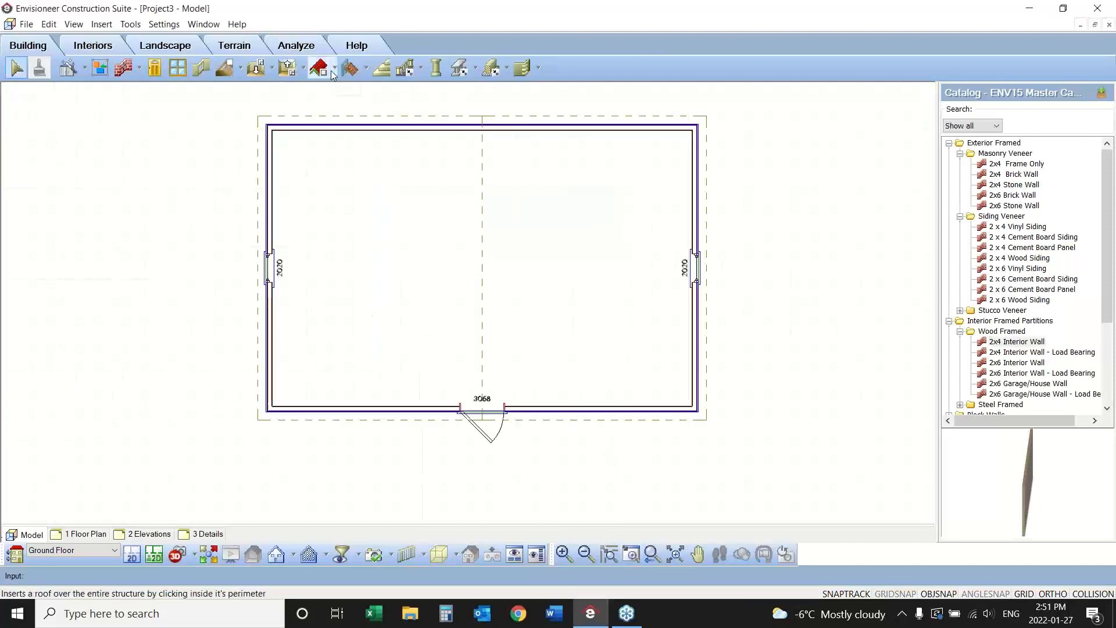
left_click(334, 69)
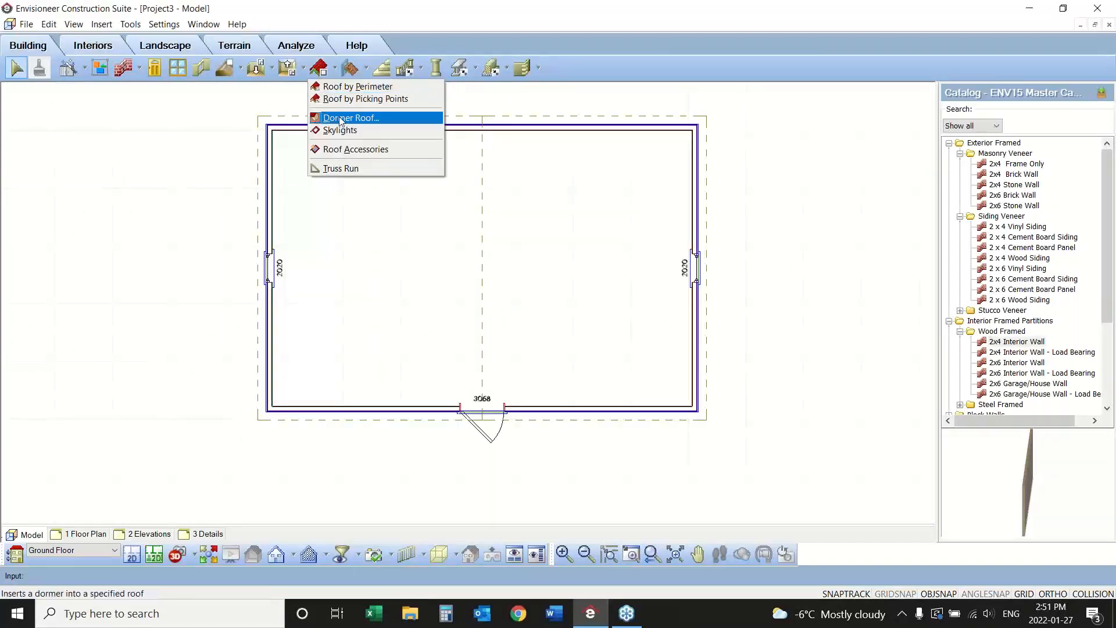
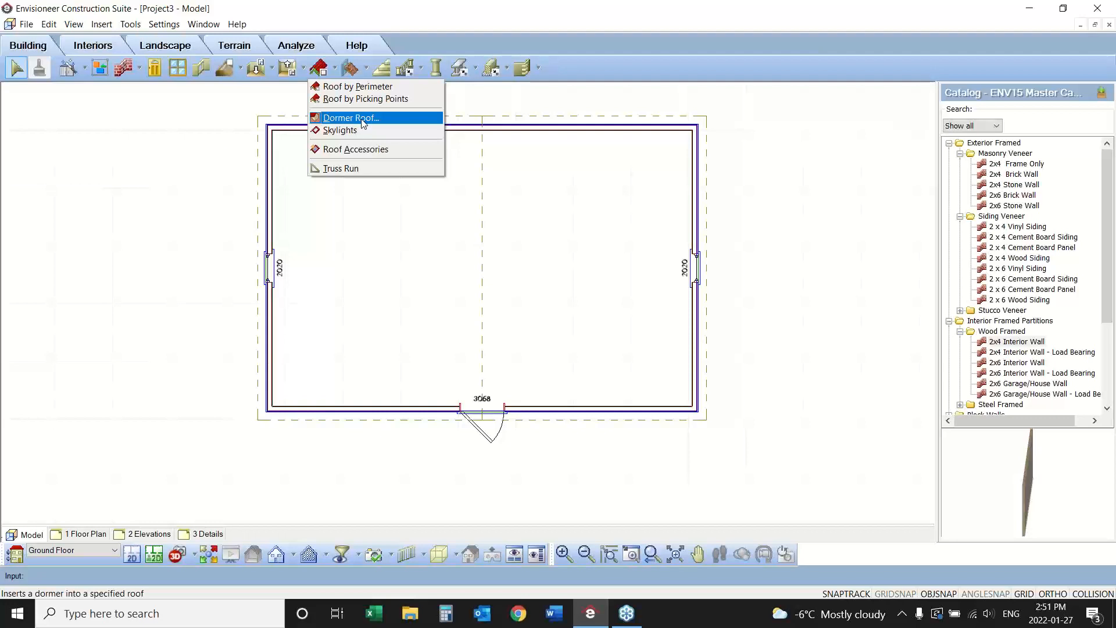
left_click(361, 120)
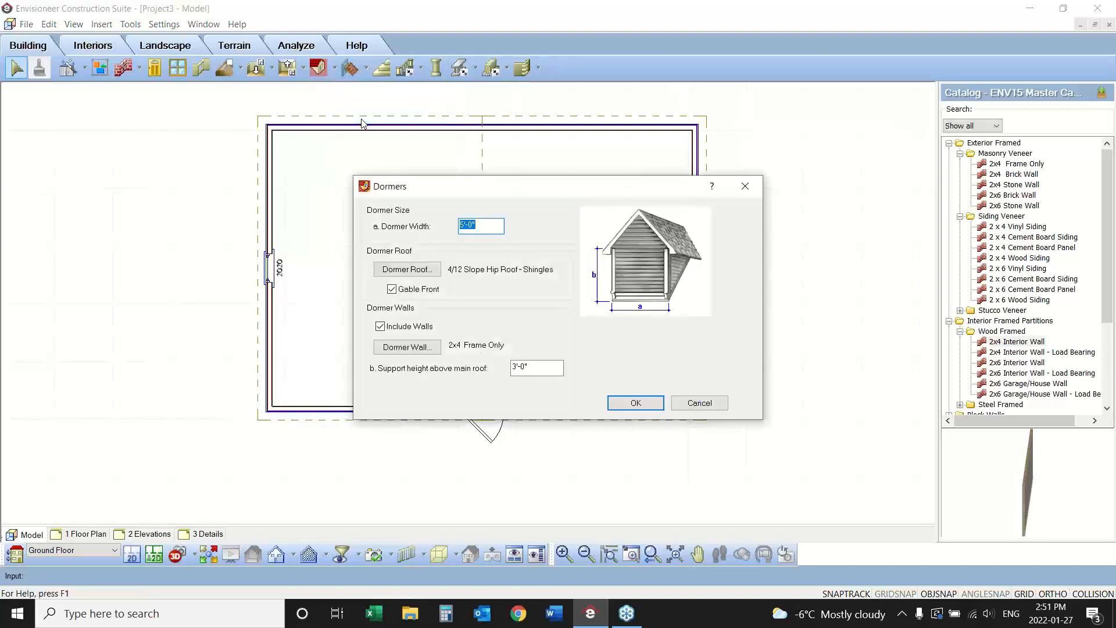
left_click(482, 225)
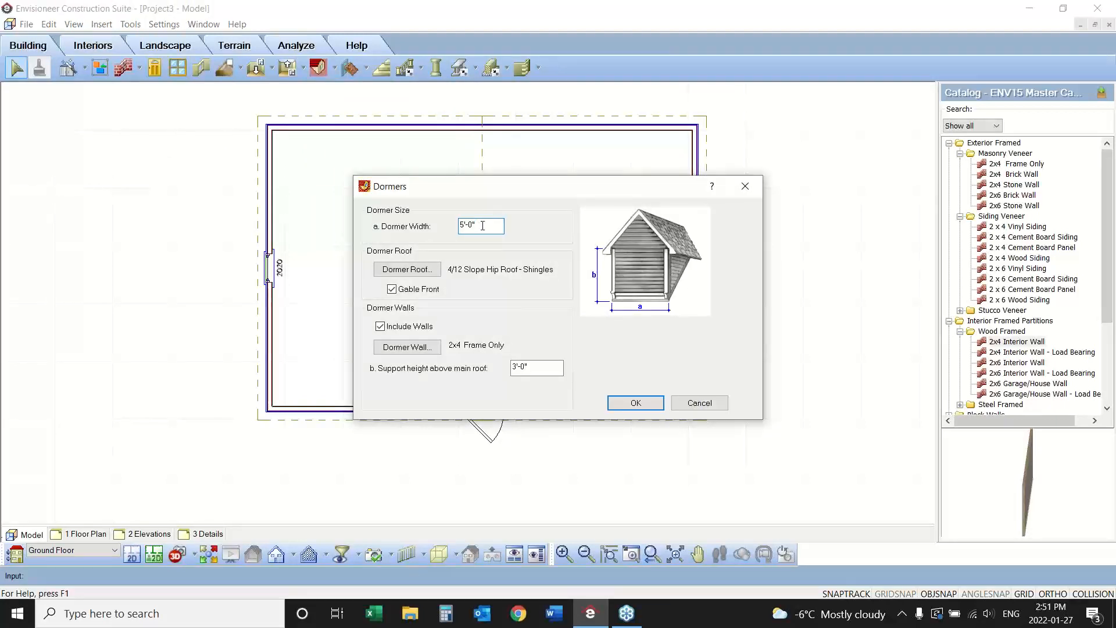
left_click_drag(488, 228, 441, 221)
type("15'")
left_click(437, 273)
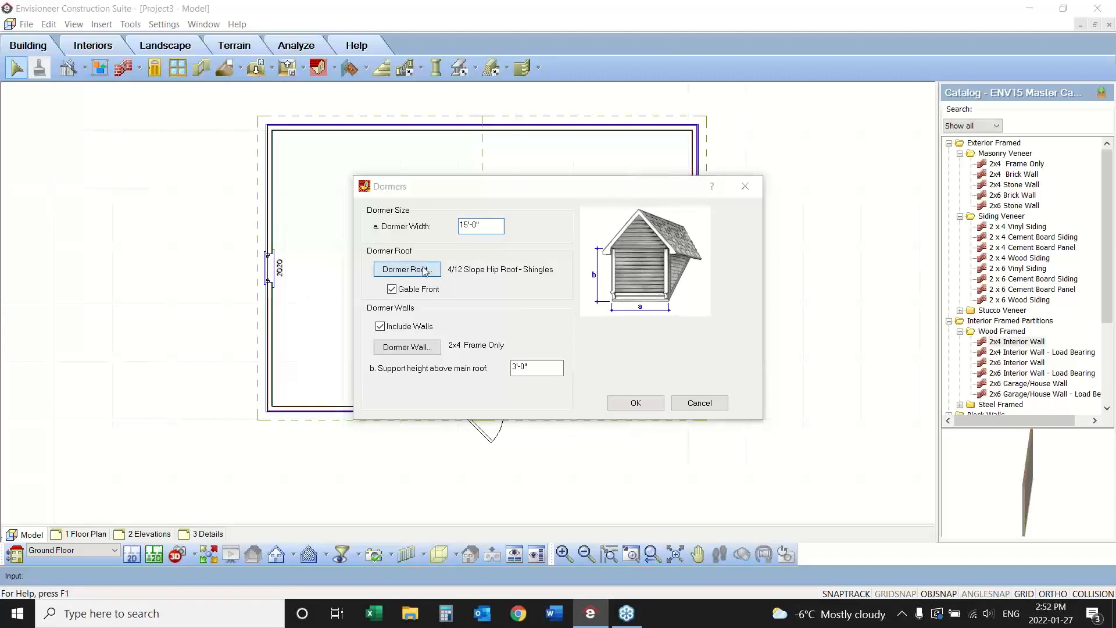
left_click(518, 299)
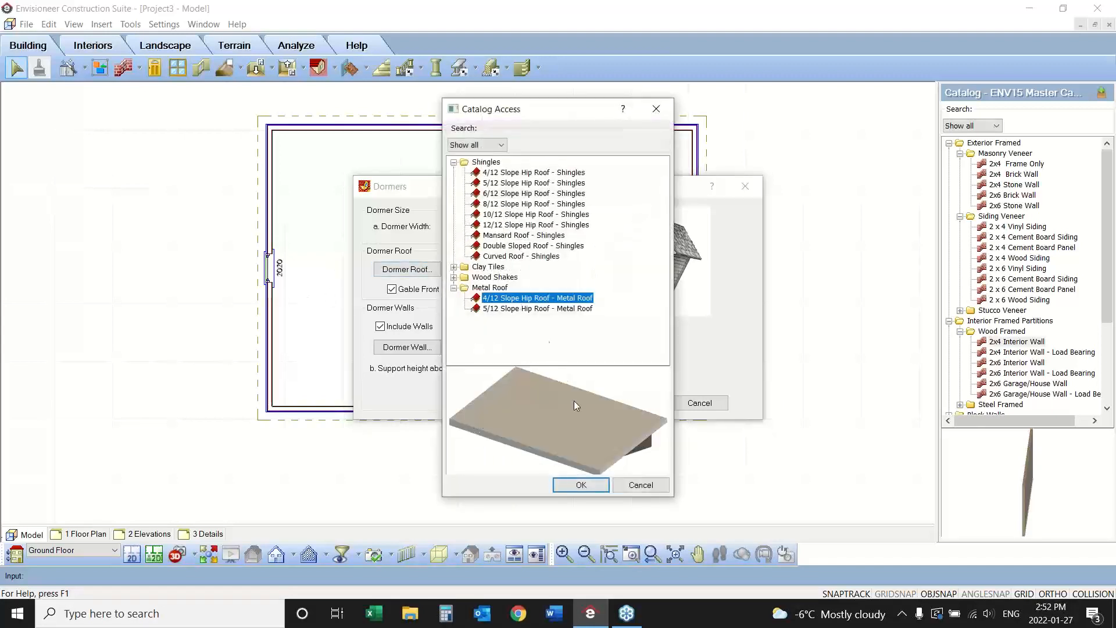
left_click(580, 484)
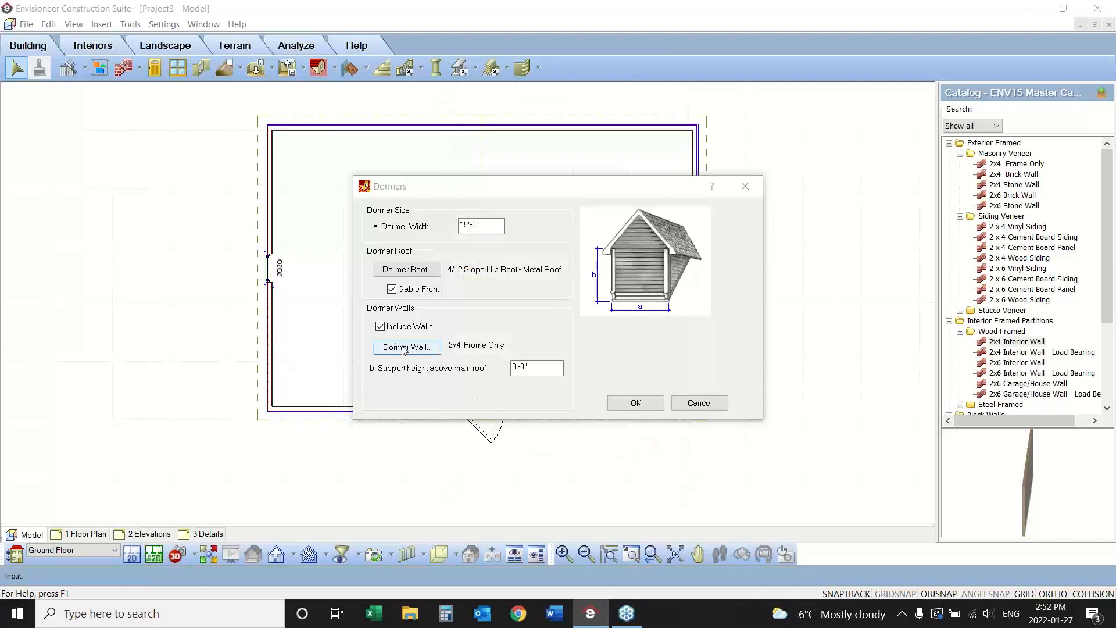
left_click(392, 289)
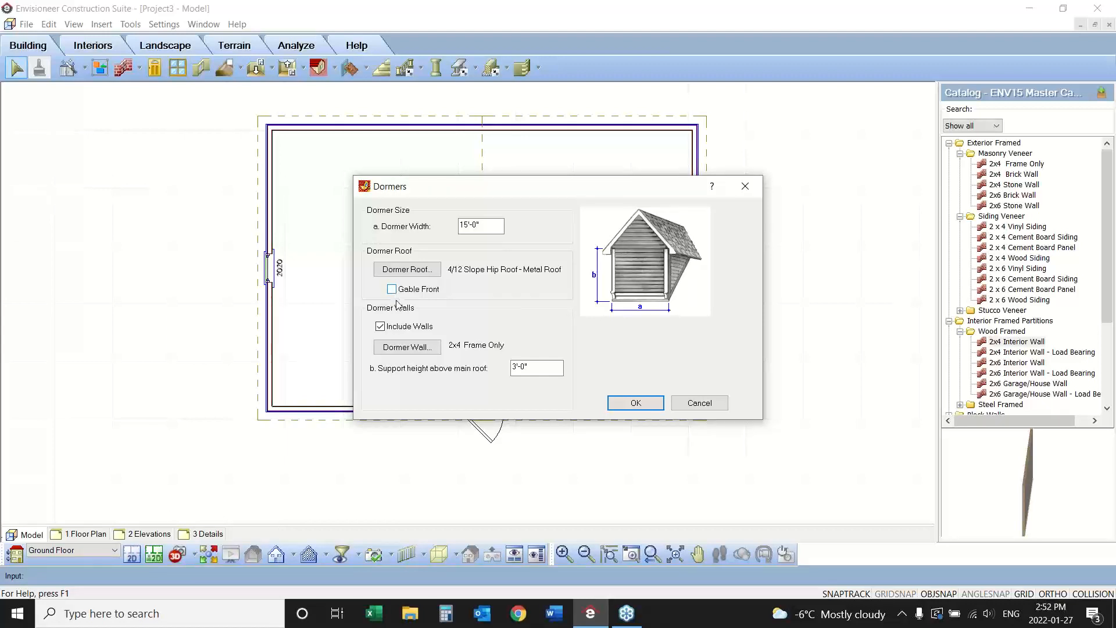
- Give the dormer 2 x 6 Vinyl Siding walls and place it on the shed roof's right slope, in line with the window
left_click(407, 347)
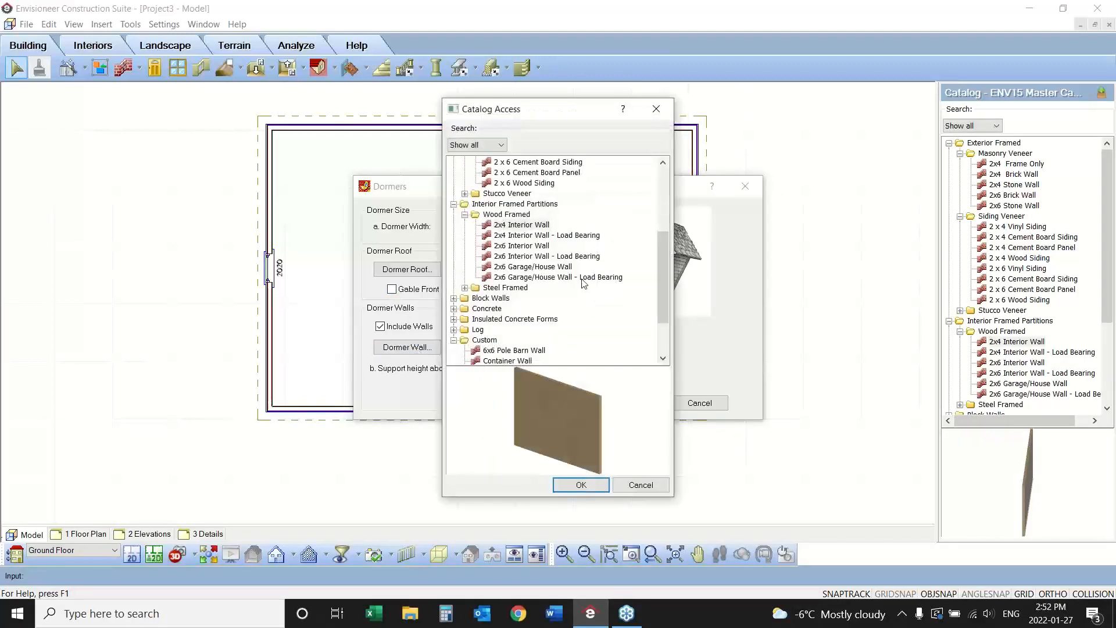
left_click_drag(661, 273, 657, 229)
left_click(544, 247)
left_click(572, 484)
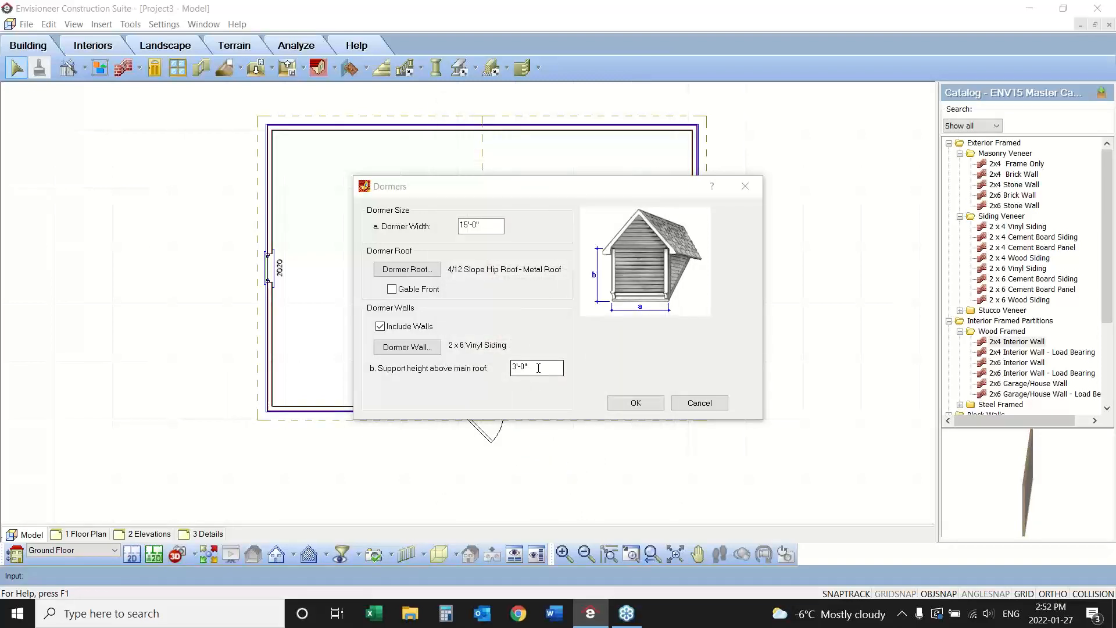
left_click(635, 402)
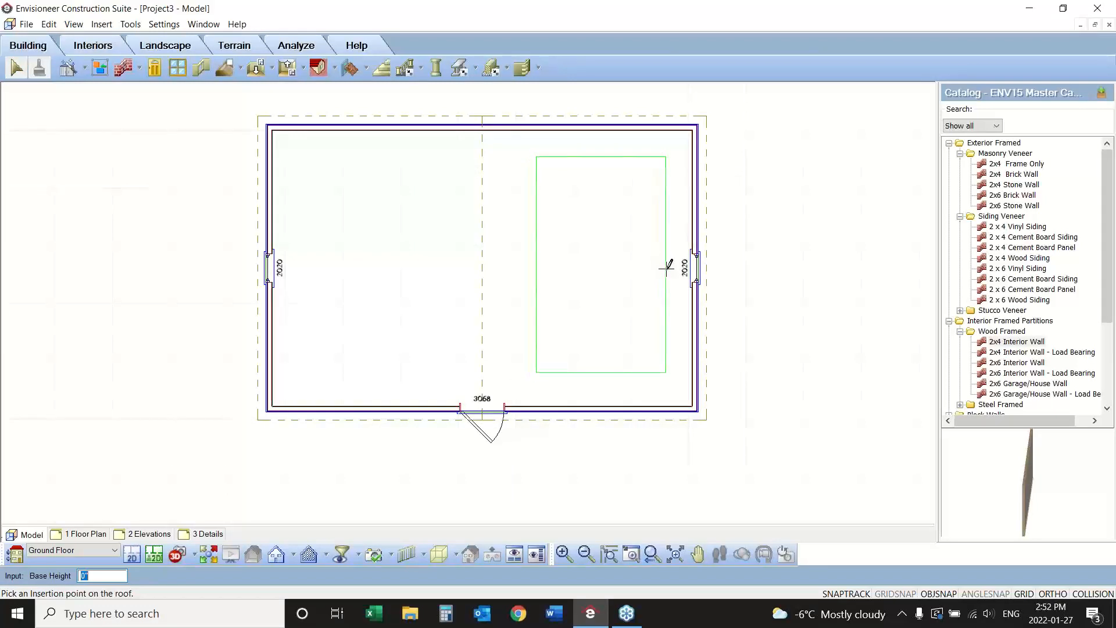
left_click(666, 268)
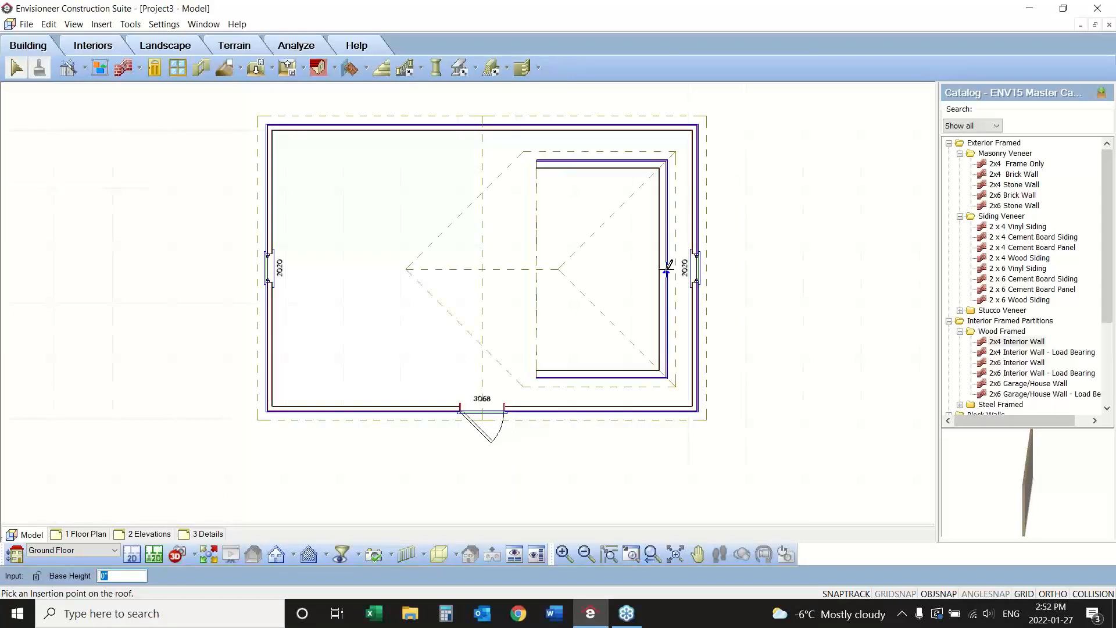
left_click(669, 267)
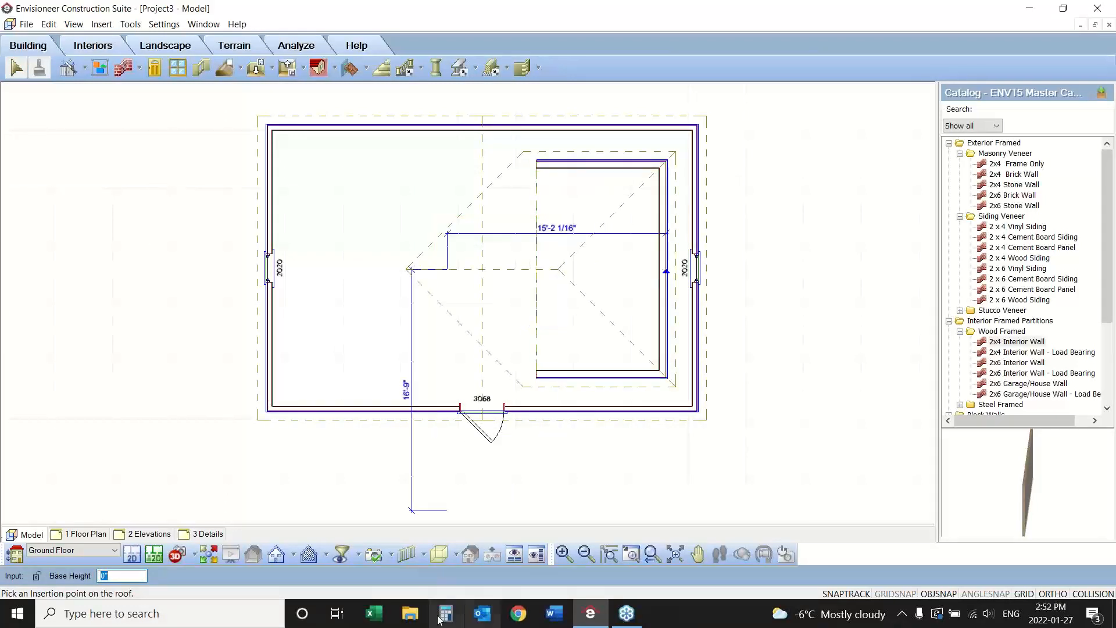
- View the shed in 3D and try changing the dormer roof's front segment to the Gable shape
left_click(216, 551)
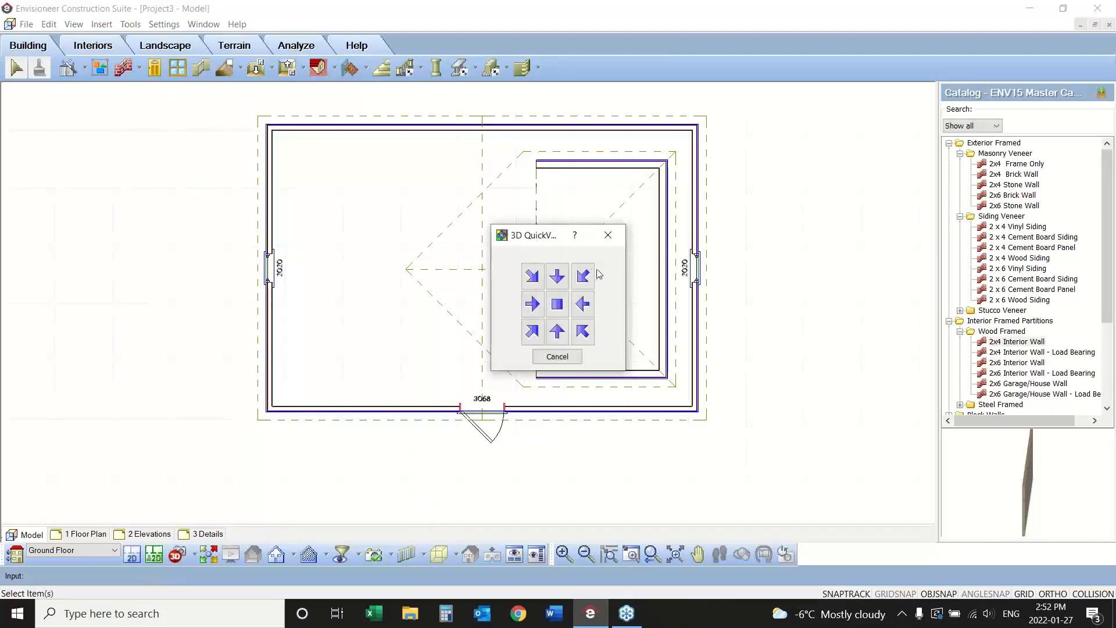
left_click(586, 276)
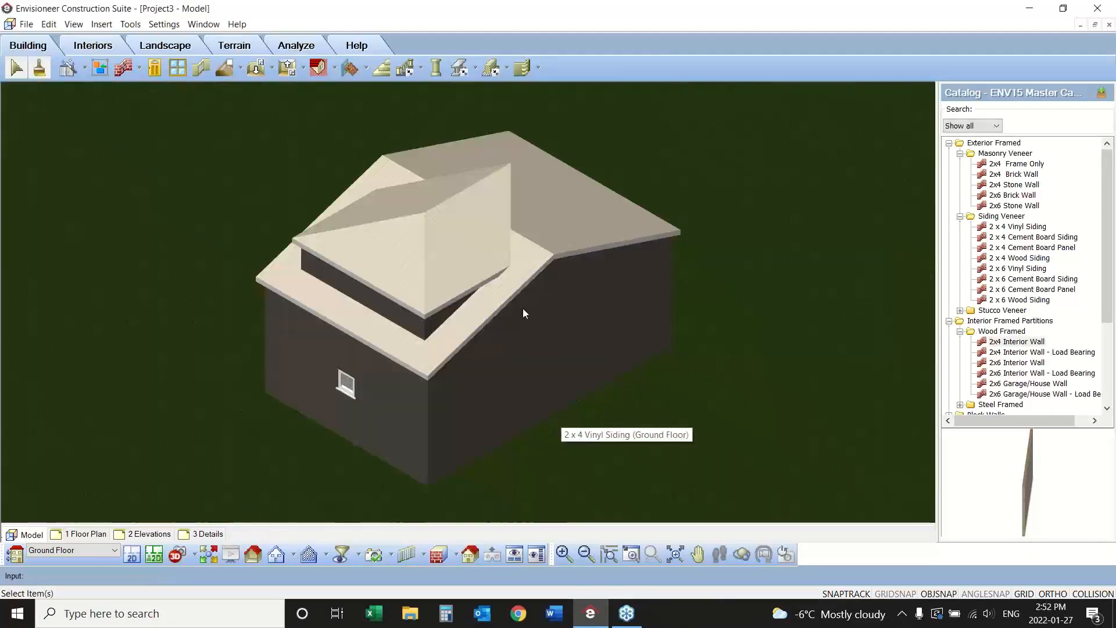
left_click(447, 269)
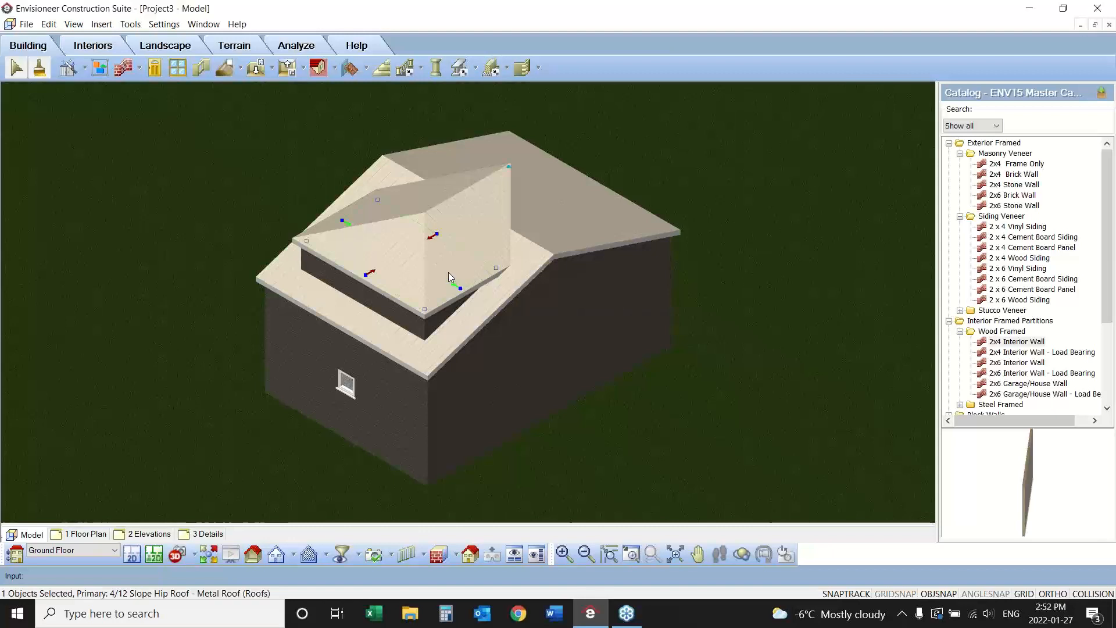
right_click(449, 272)
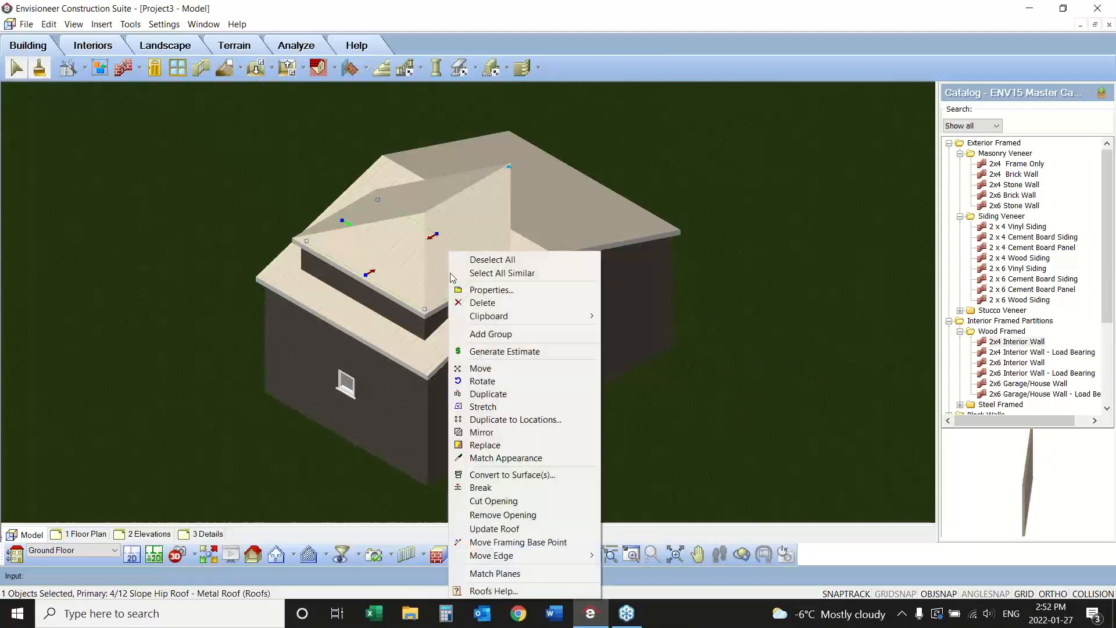
left_click(482, 290)
left_click(331, 229)
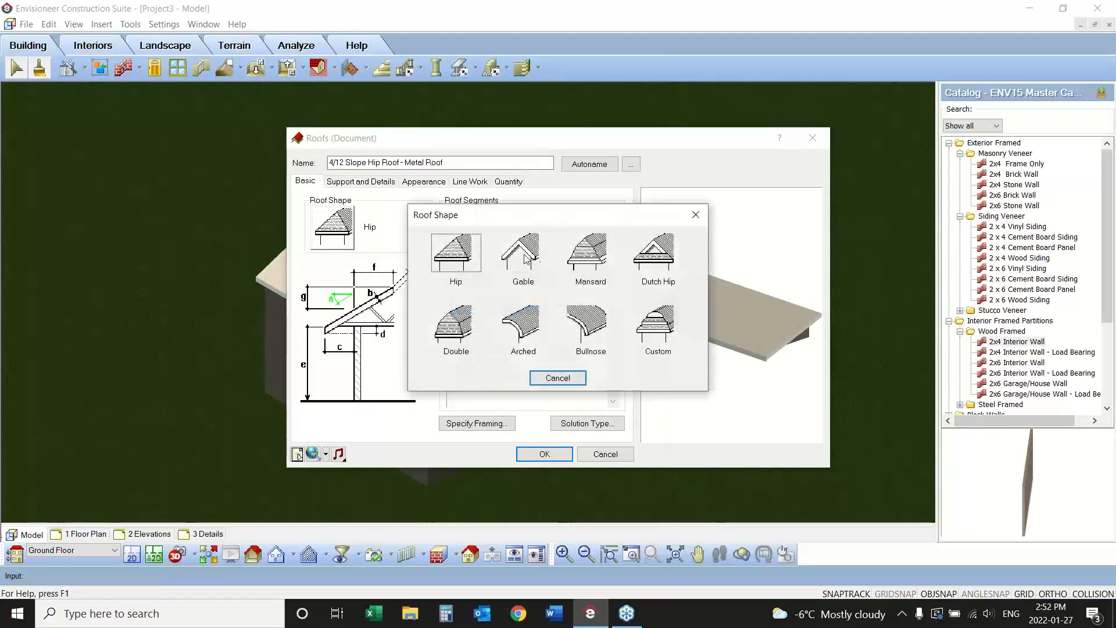
left_click(521, 256)
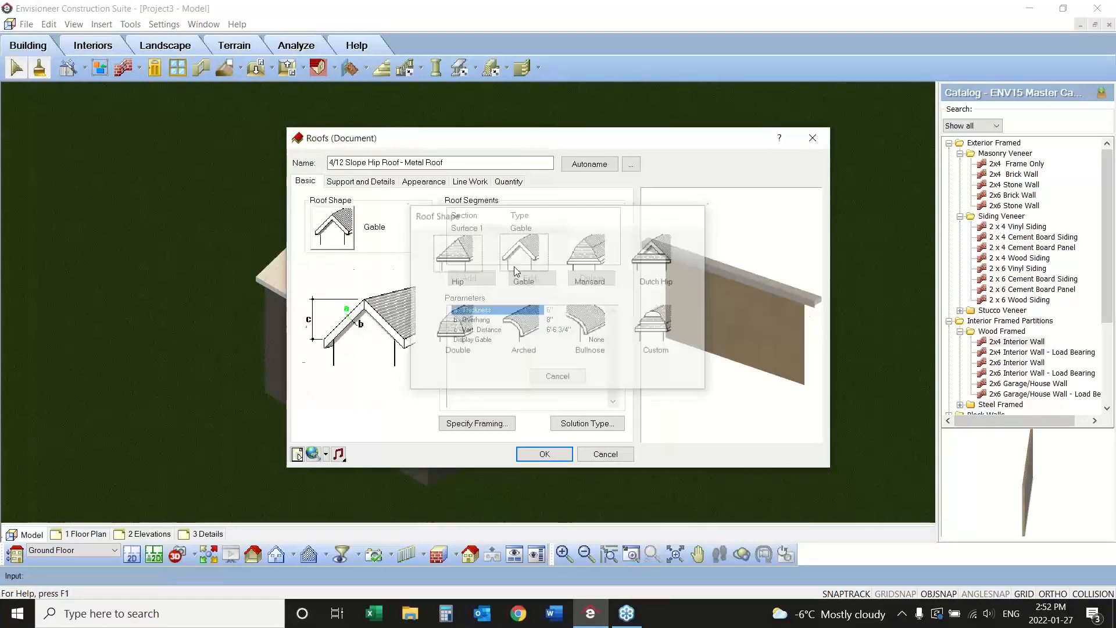
left_click(545, 454)
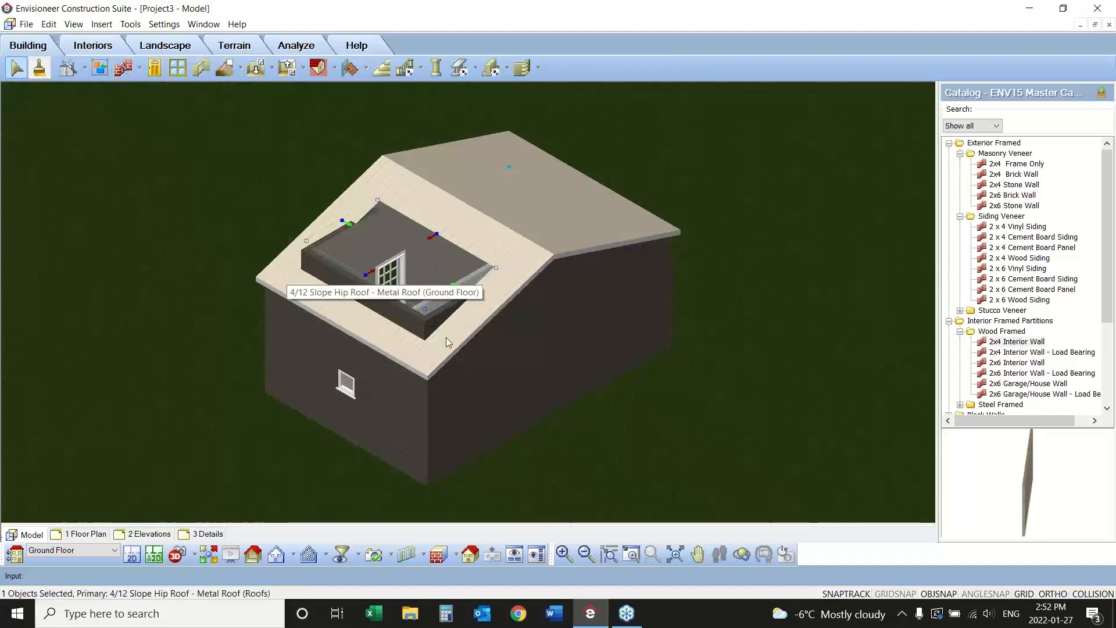
- Undo the gable change and the dormer insertion, returning to the 2D plan
left_click(49, 23)
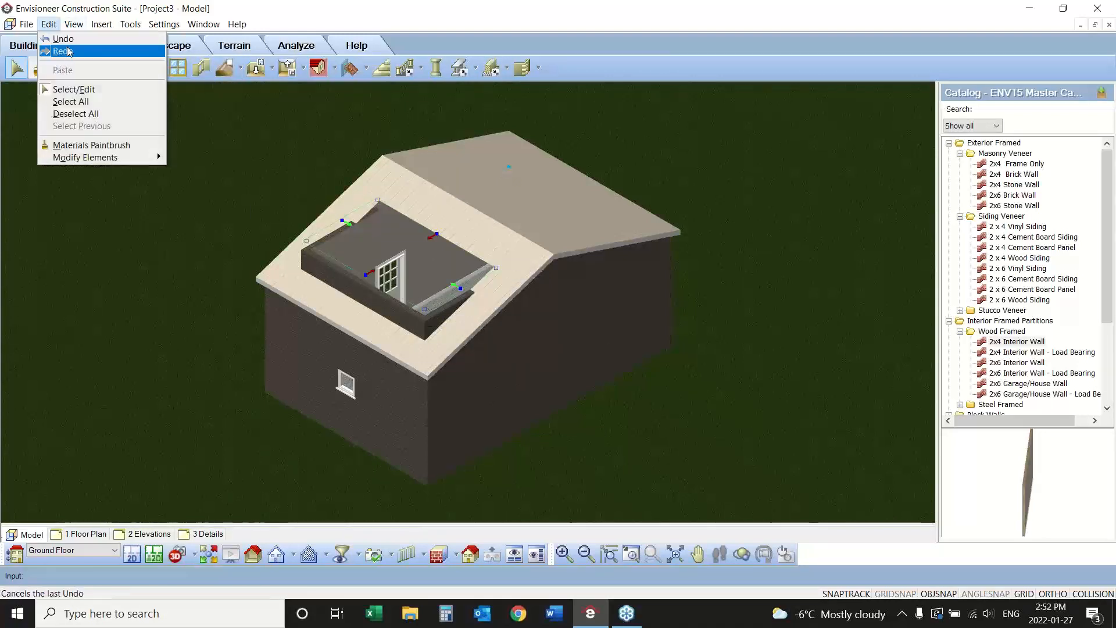
left_click(69, 45)
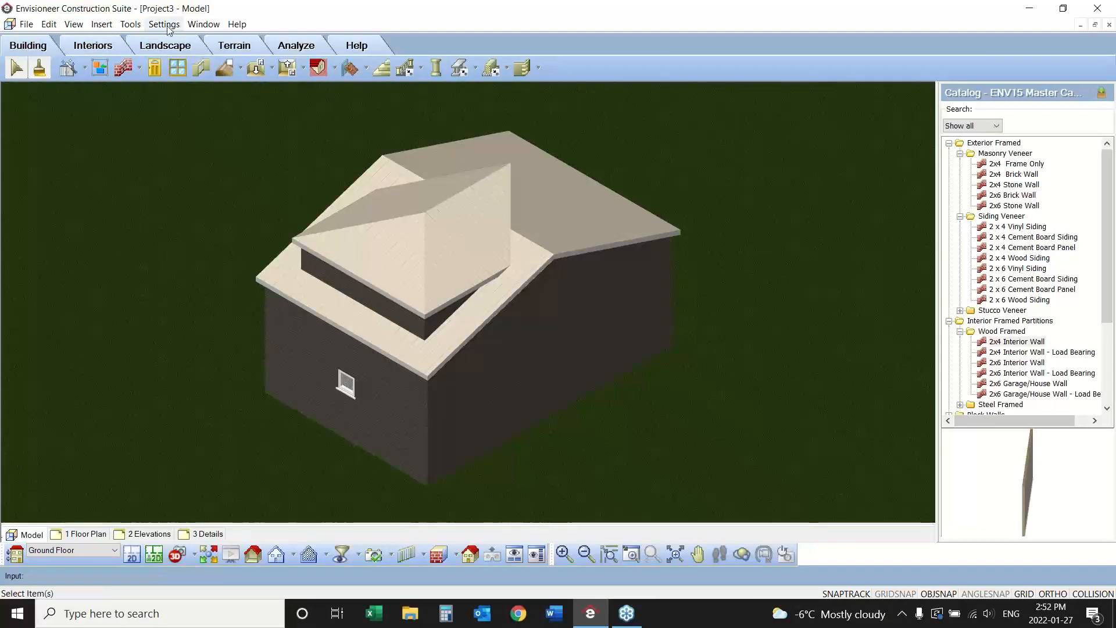
left_click(132, 554)
left_click(49, 24)
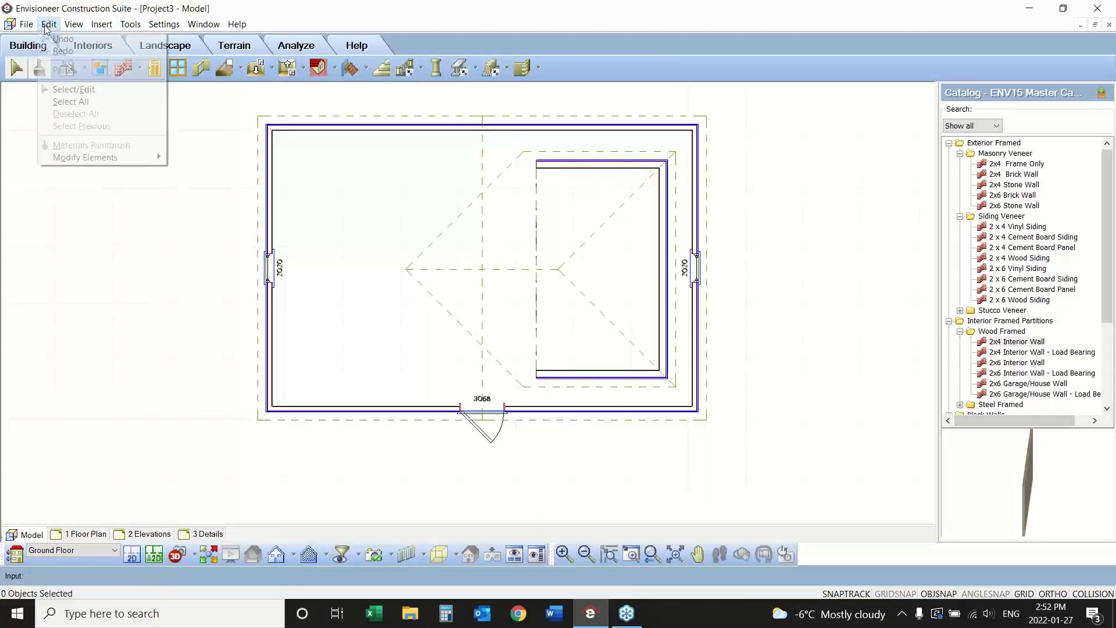
left_click(70, 44)
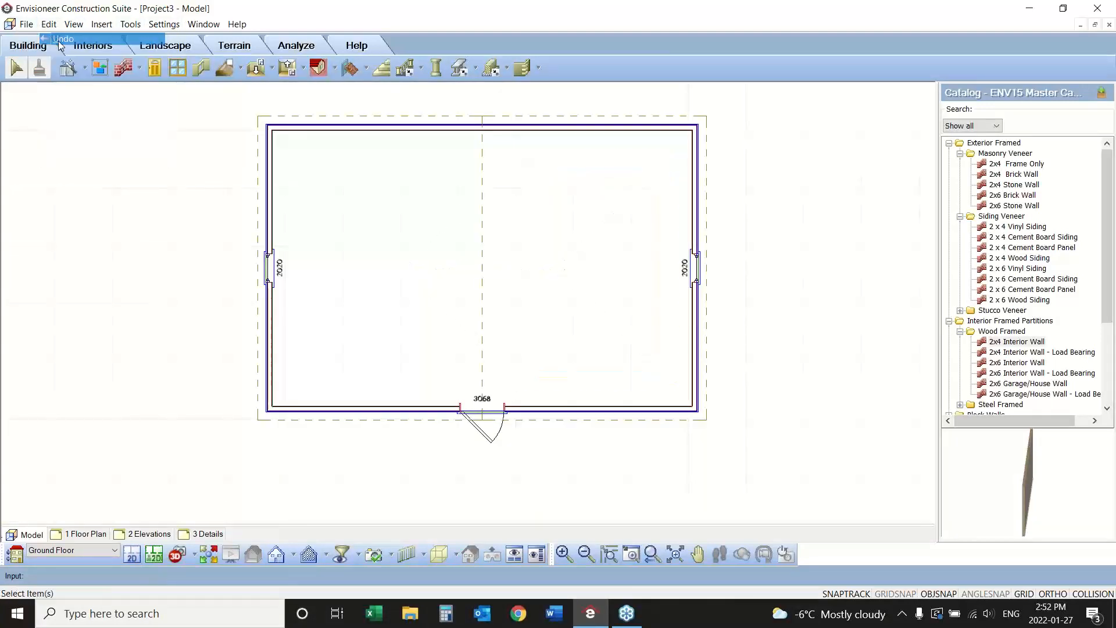
- Place two default 5'-0" gable-front dormers on the shed roof's right slope, above and below the window in plan, and view them in 3D
left_click(318, 67)
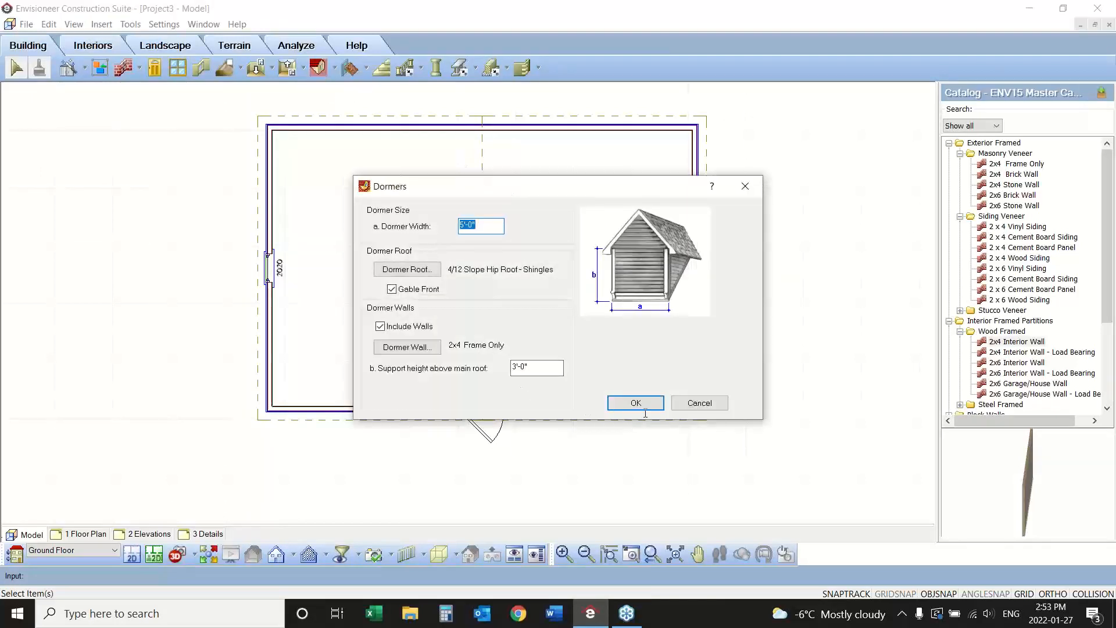
left_click(636, 403)
left_click(681, 187)
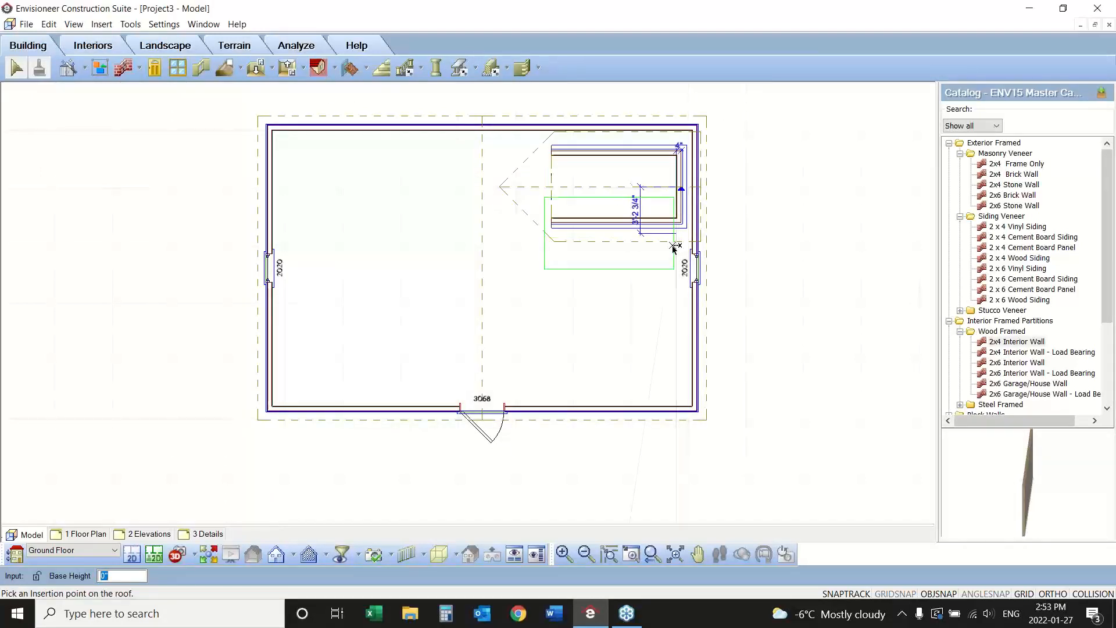
left_click(679, 352)
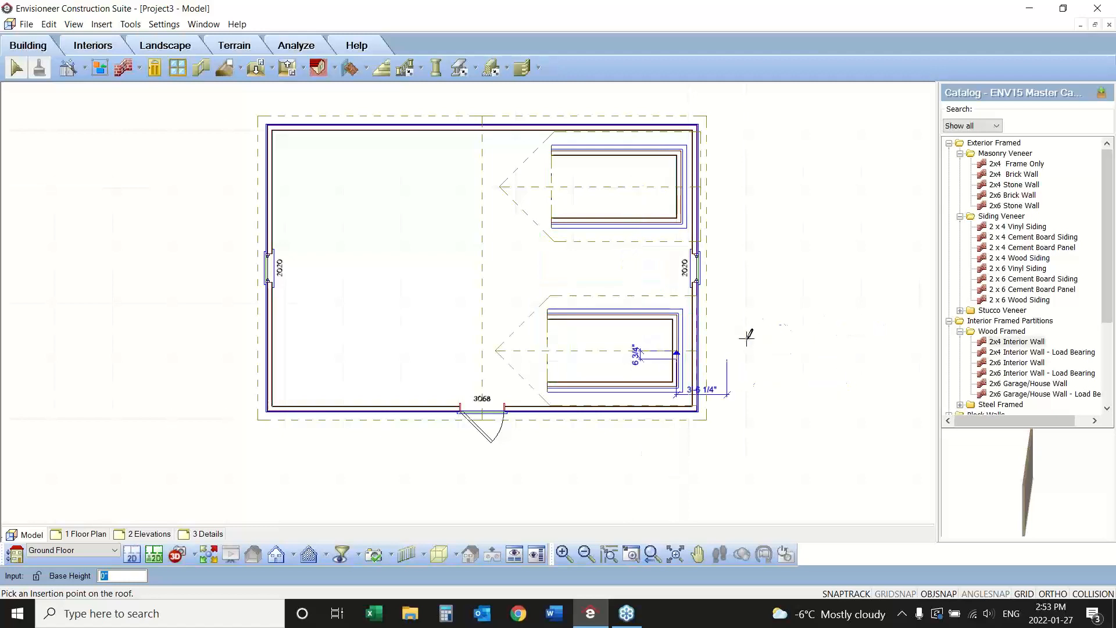
right_click(758, 319)
left_click(789, 325)
left_click(208, 554)
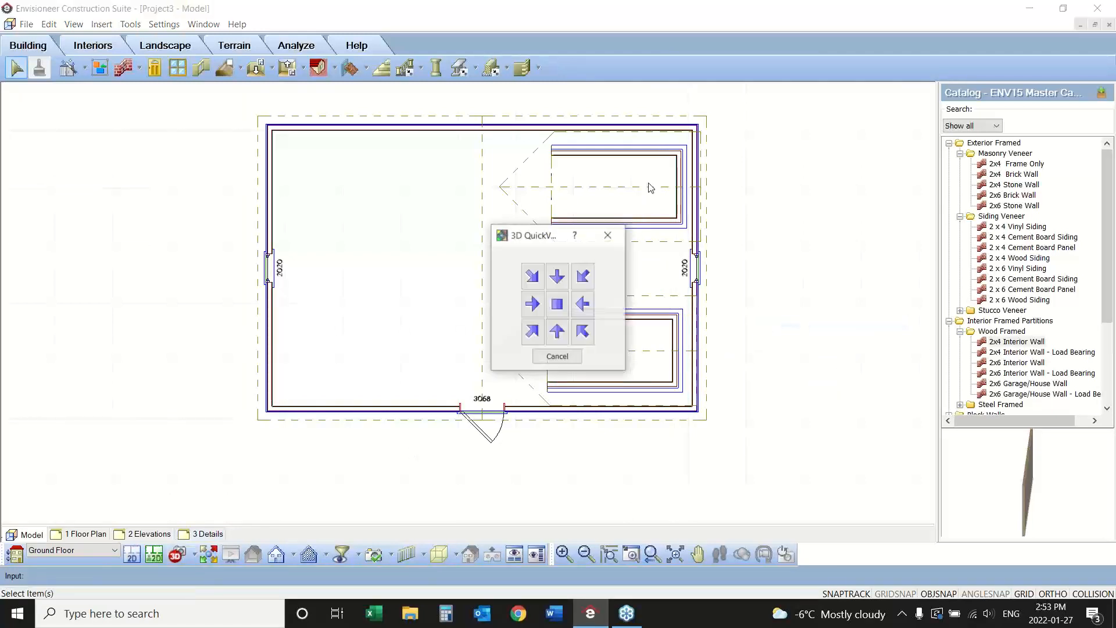
left_click(587, 274)
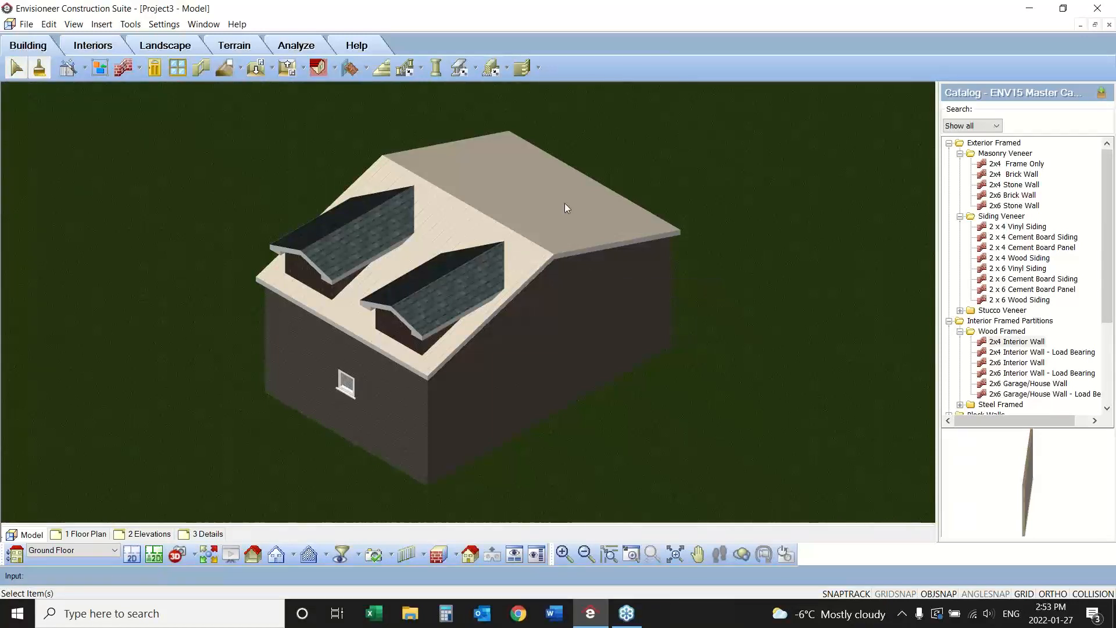
- Examine the dormer settings and the catalog of available dormer roof types, leaving the settings unchanged
left_click(335, 68)
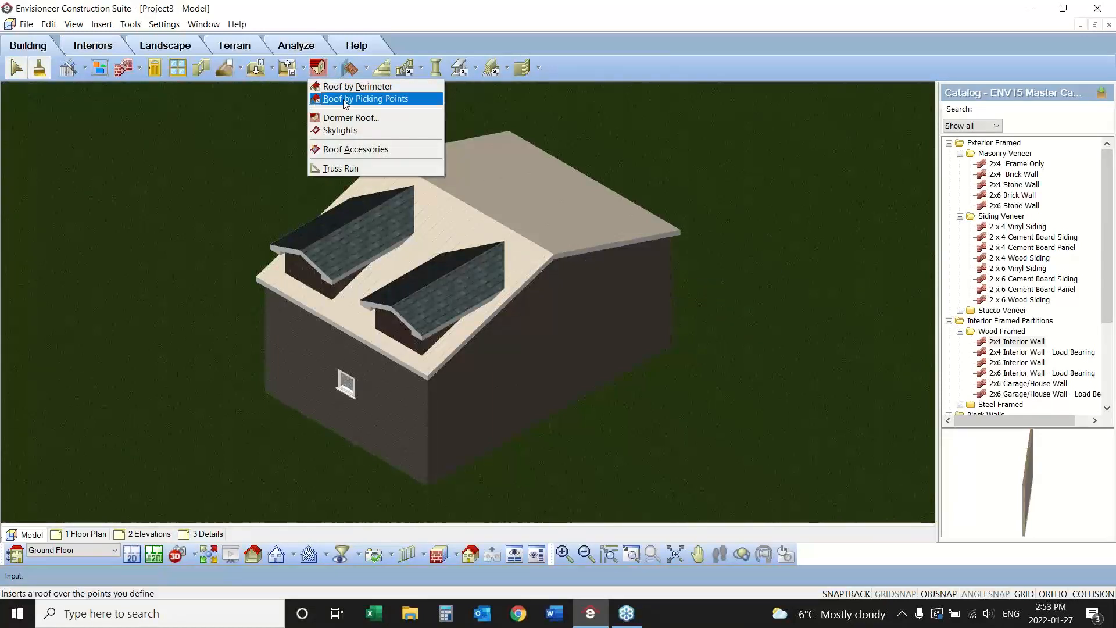
left_click(351, 118)
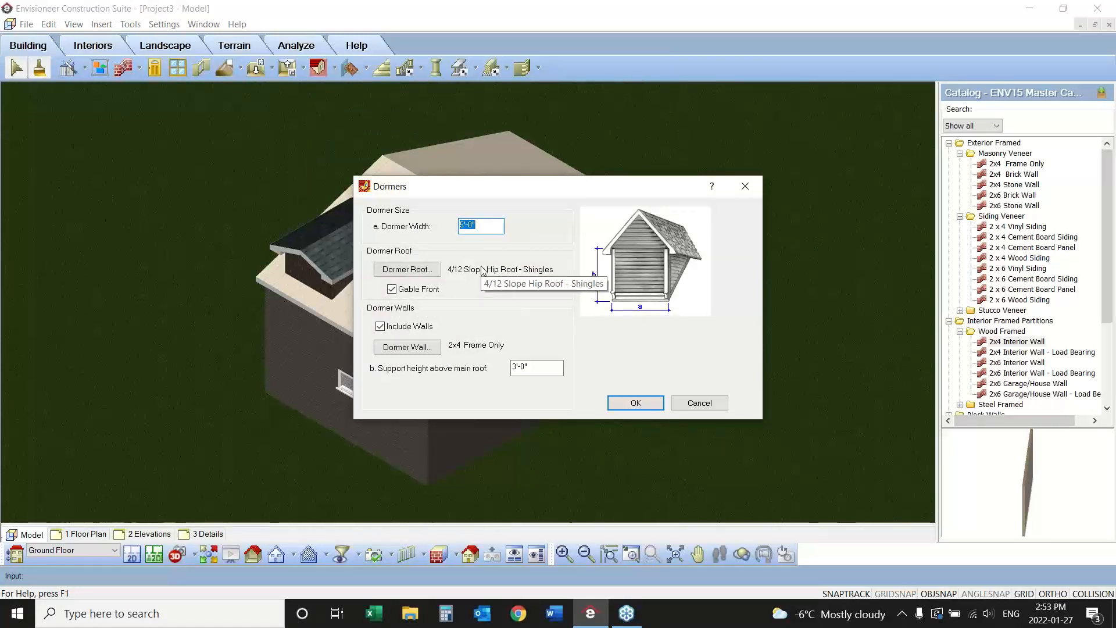
left_click(407, 269)
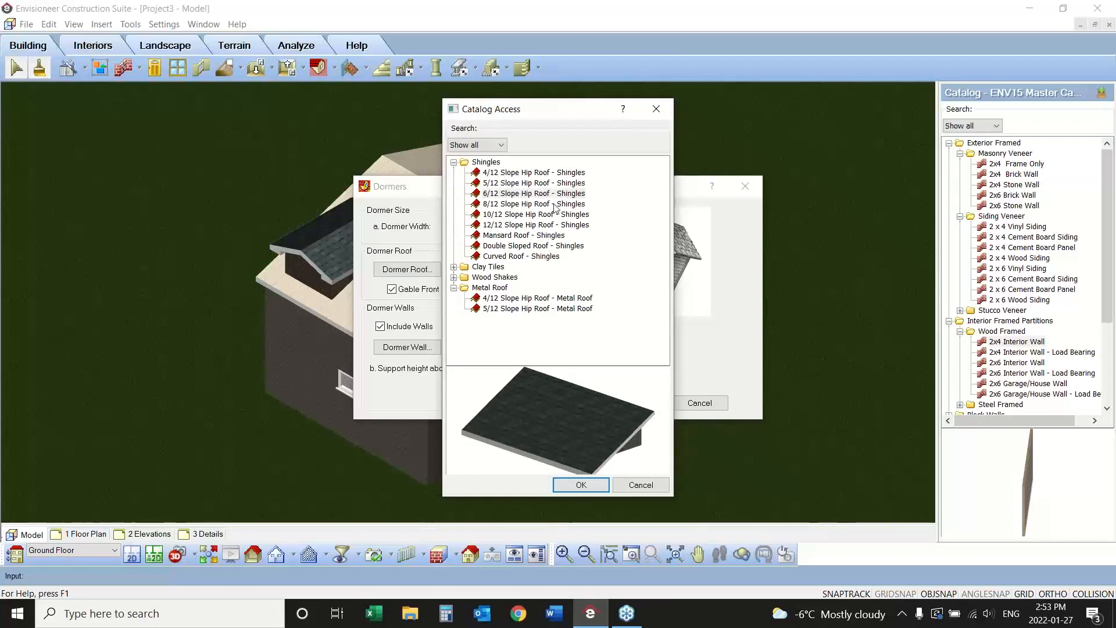
left_click(641, 484)
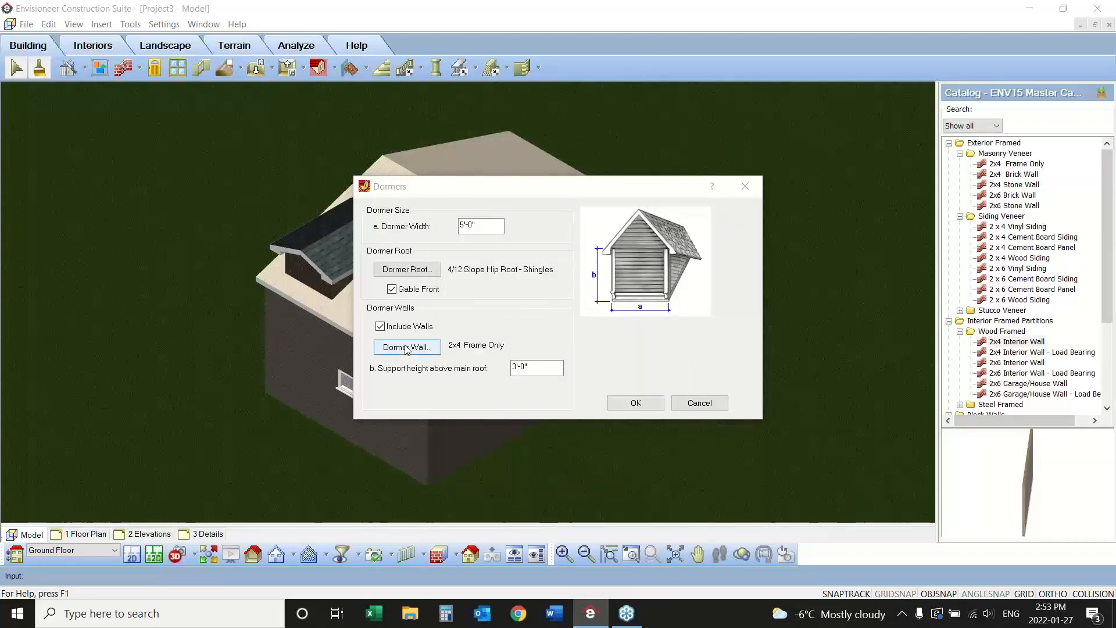
left_click(699, 403)
- Place two 21" X 55" Fixed Skylights on the shed roof's left slope in the 2D plan and show the roof in the coloured overhead view
left_click(130, 559)
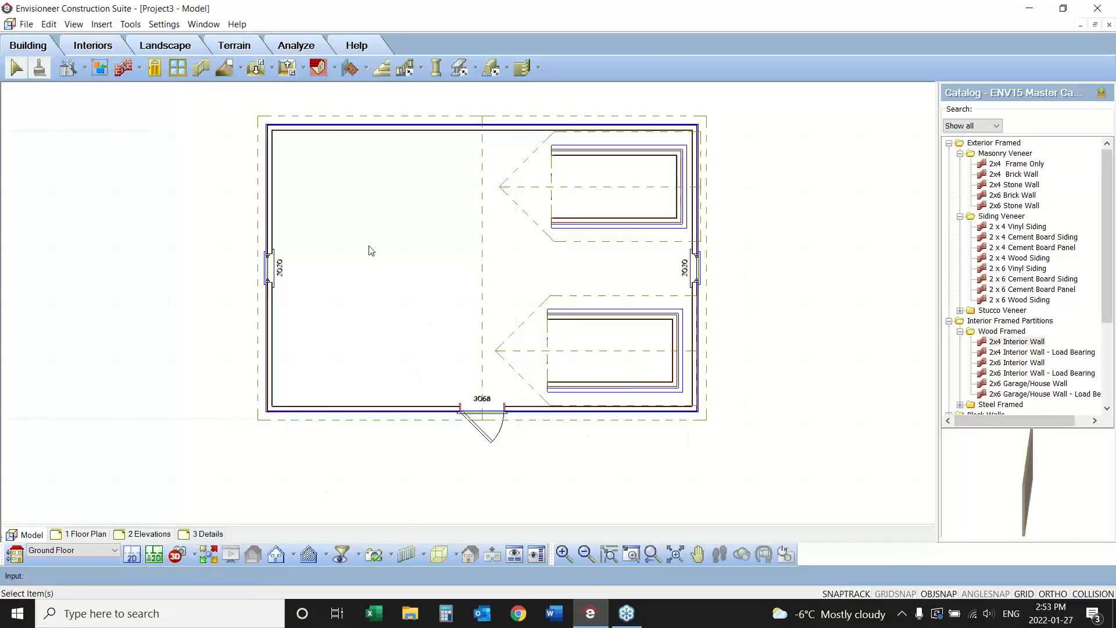
left_click(334, 68)
left_click(342, 131)
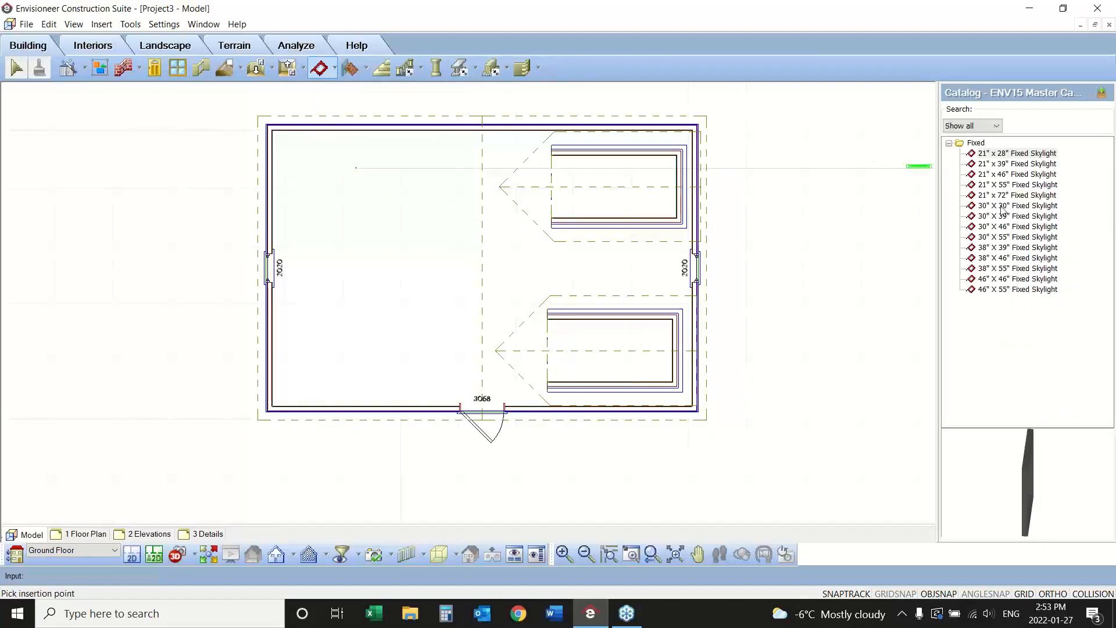
left_click(1017, 184)
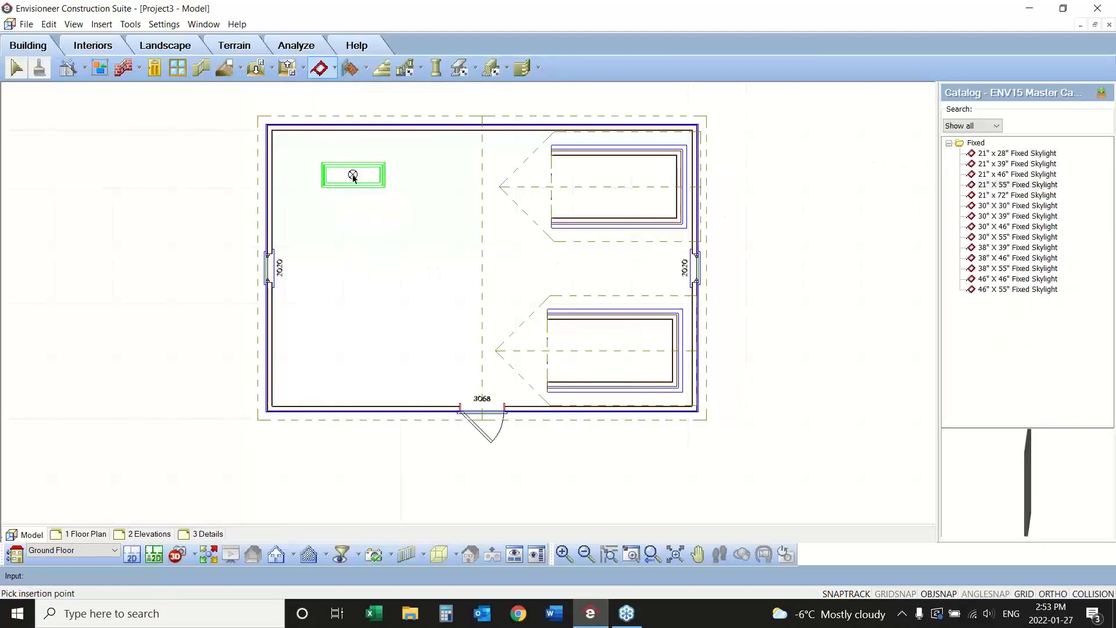
left_click(353, 175)
left_click(354, 342)
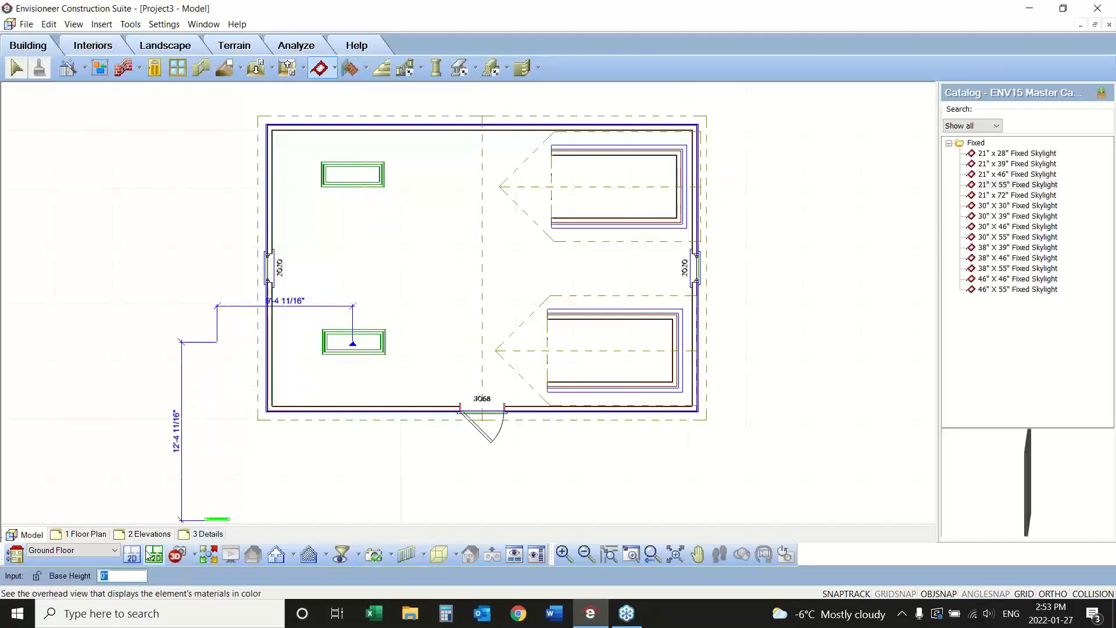
left_click(439, 554)
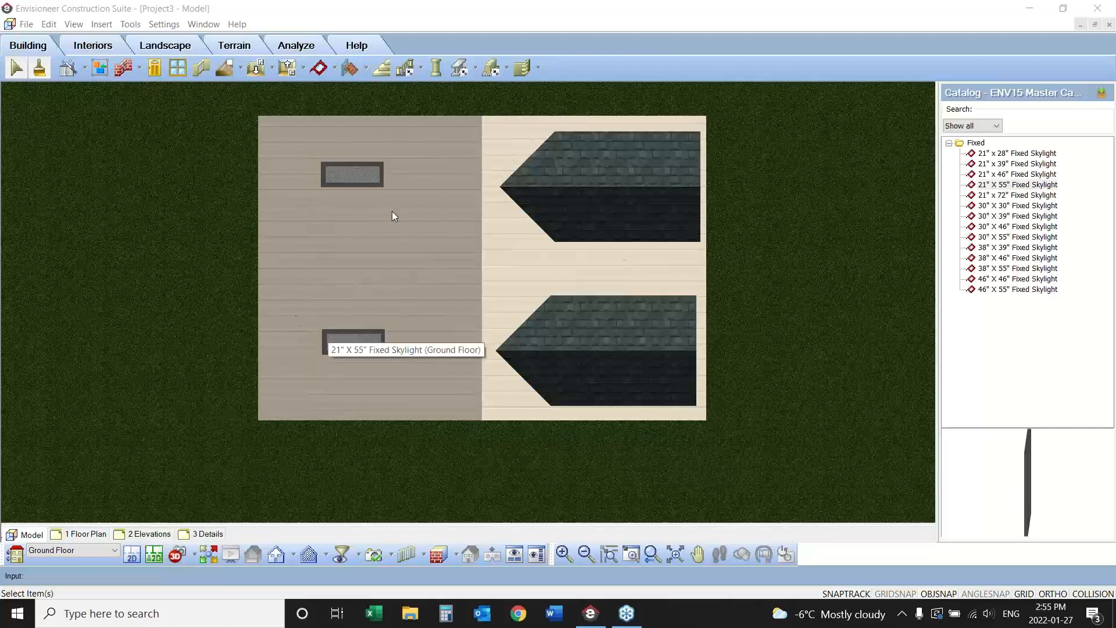
- Switch to the Project2 house project and bring up its model plan
left_click(204, 24)
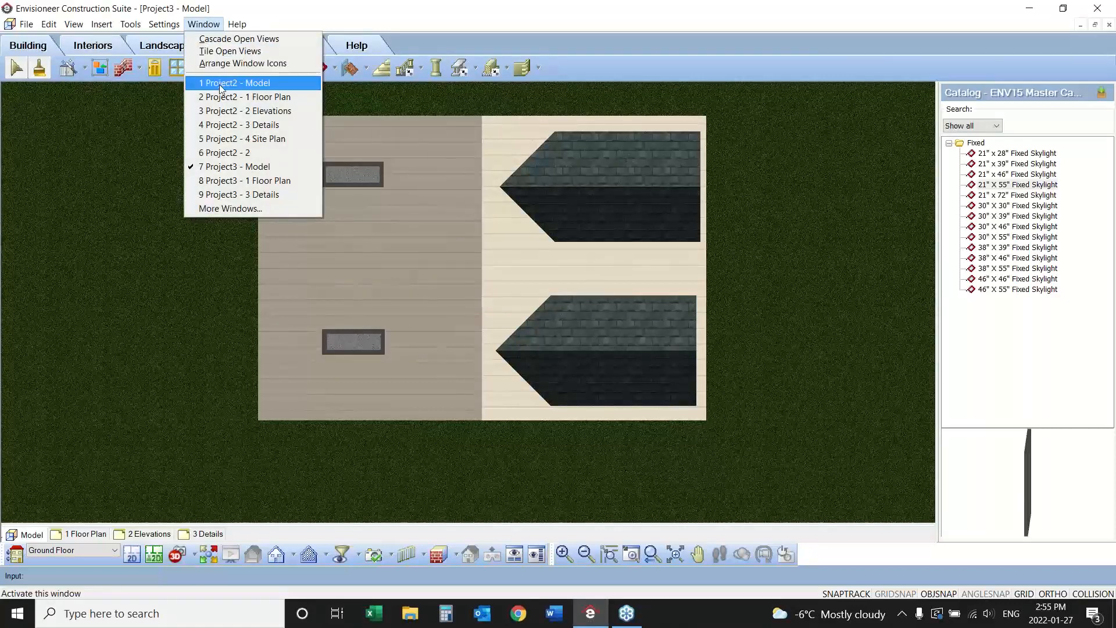
left_click(235, 83)
left_click(305, 534)
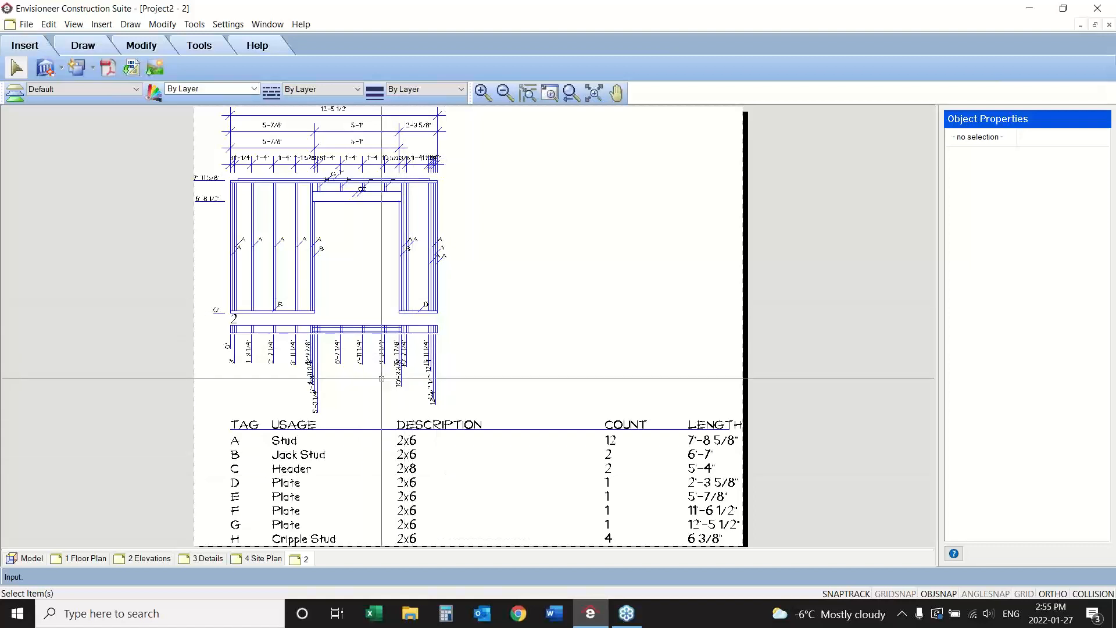
left_click(32, 559)
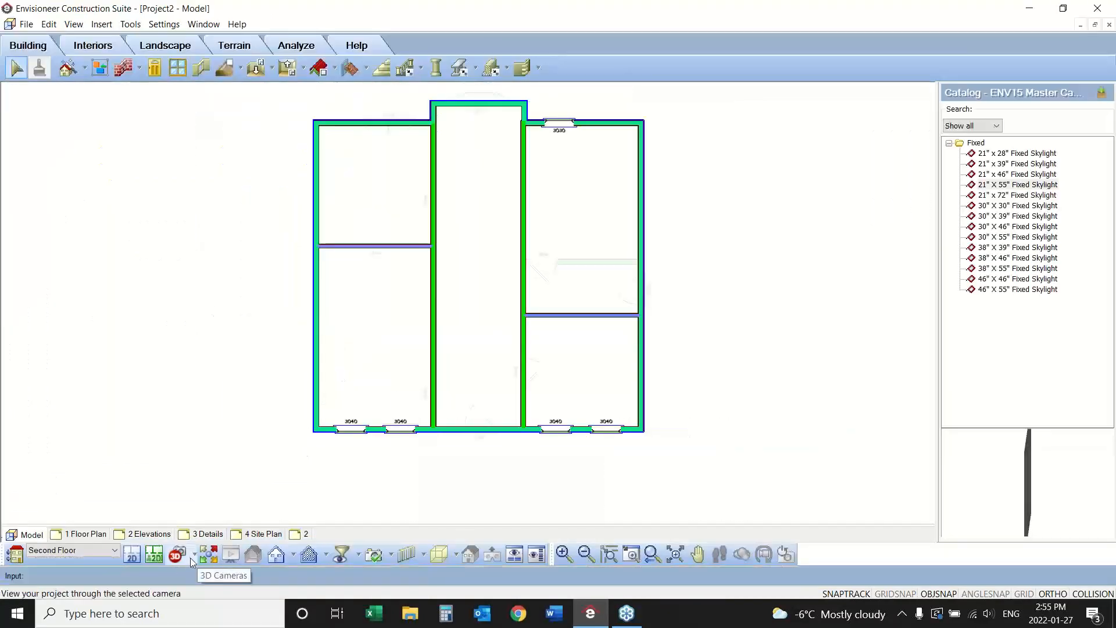
- View the Project2 house through the 3D Perspective camera and return to the 2D plan
left_click(194, 557)
left_click(207, 527)
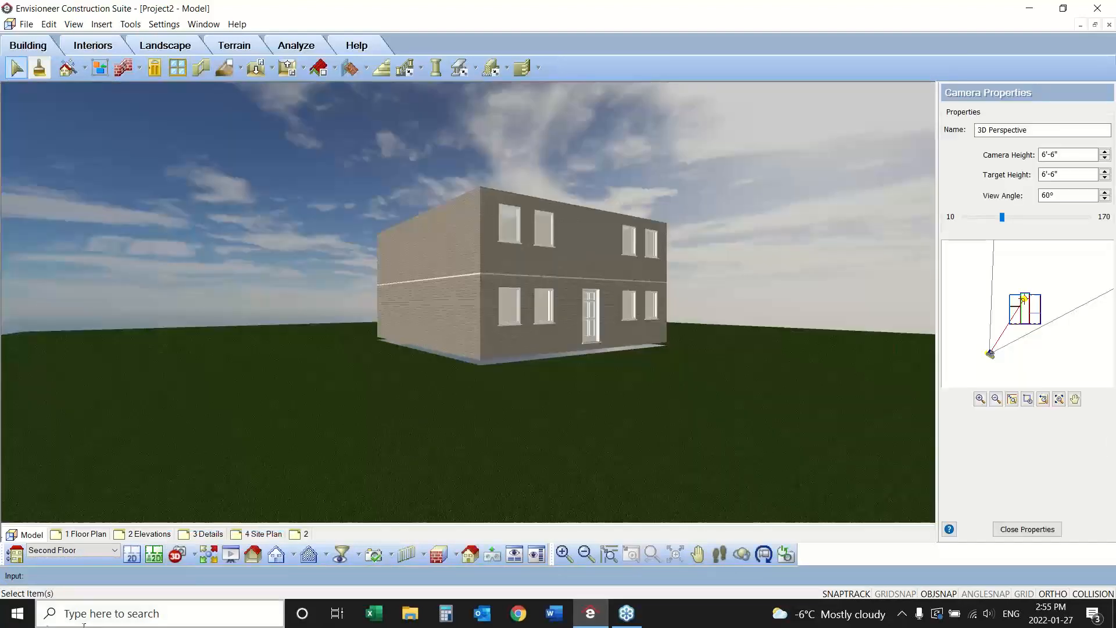
left_click(132, 555)
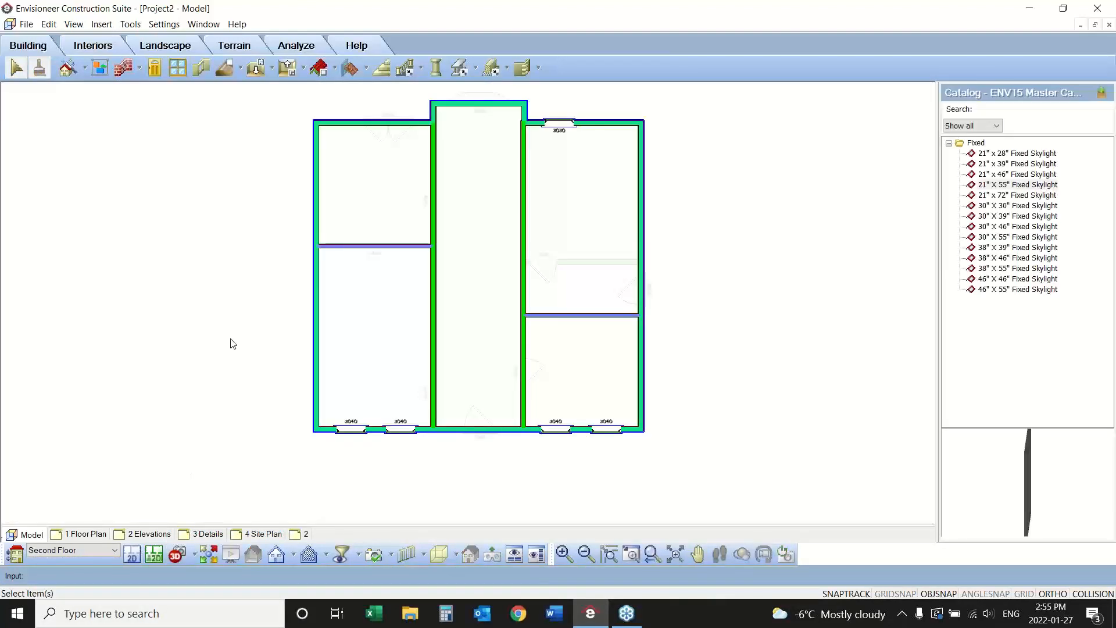